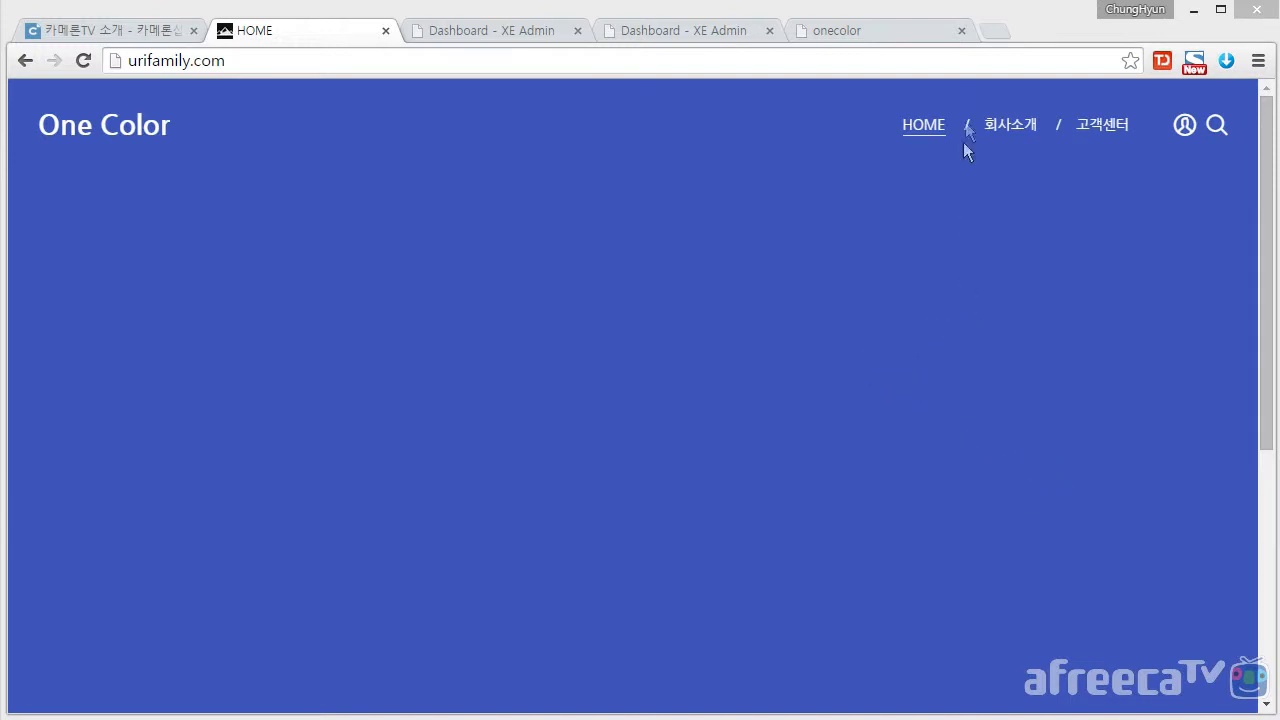
Open the FAQ page under 고객센터 and examine its board and side menu down to the footer
scroll(985, 160, "down", 1)
scroll(975, 170, "up", 1)
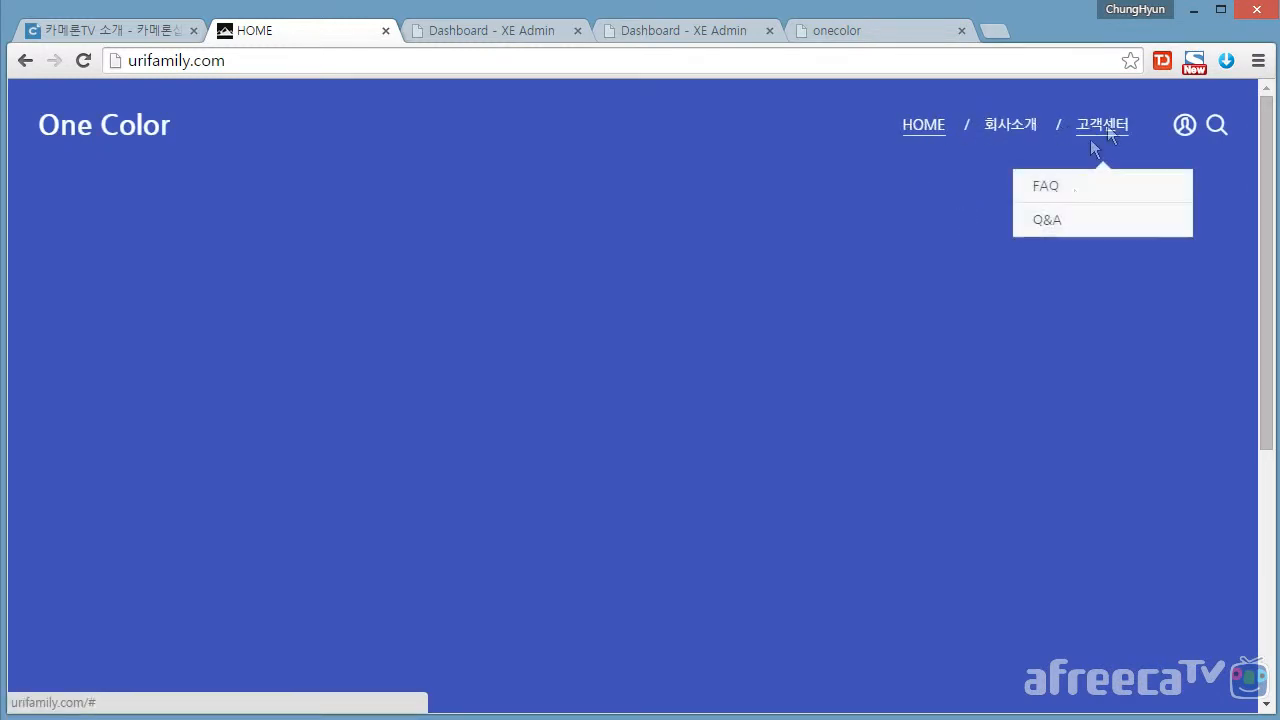
left_click(1046, 190)
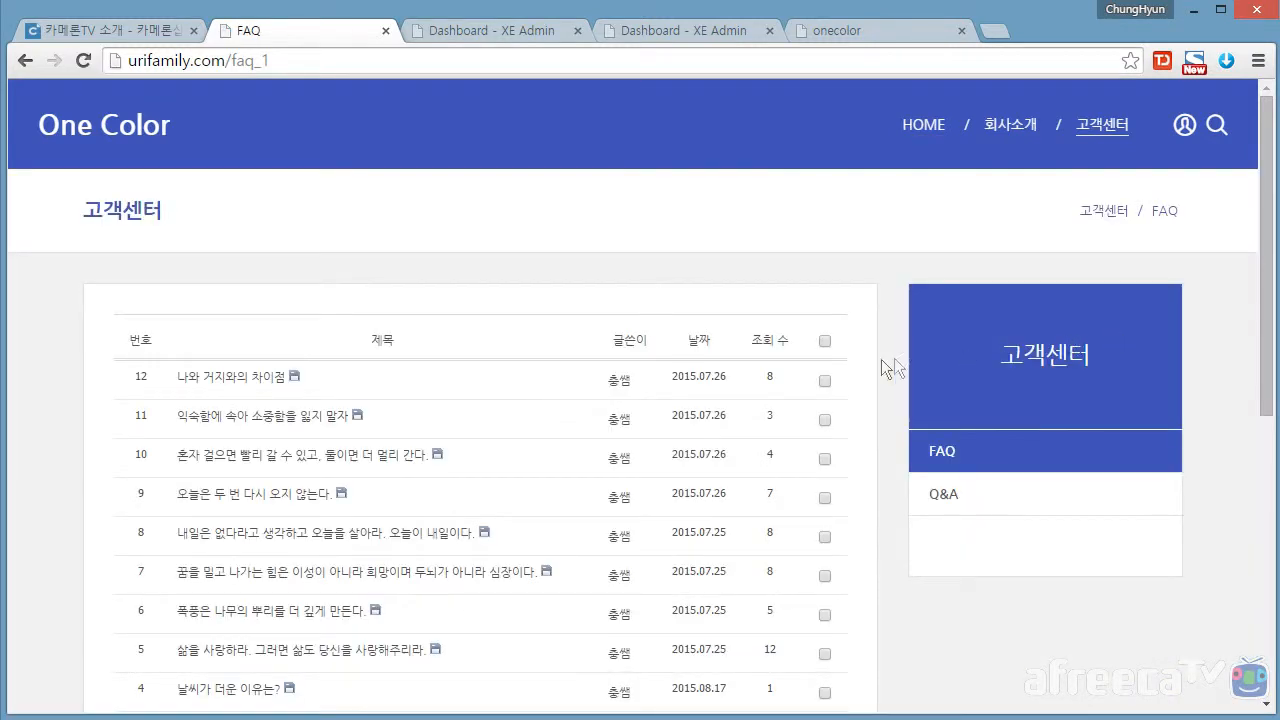
scroll(900, 350, "down", 1)
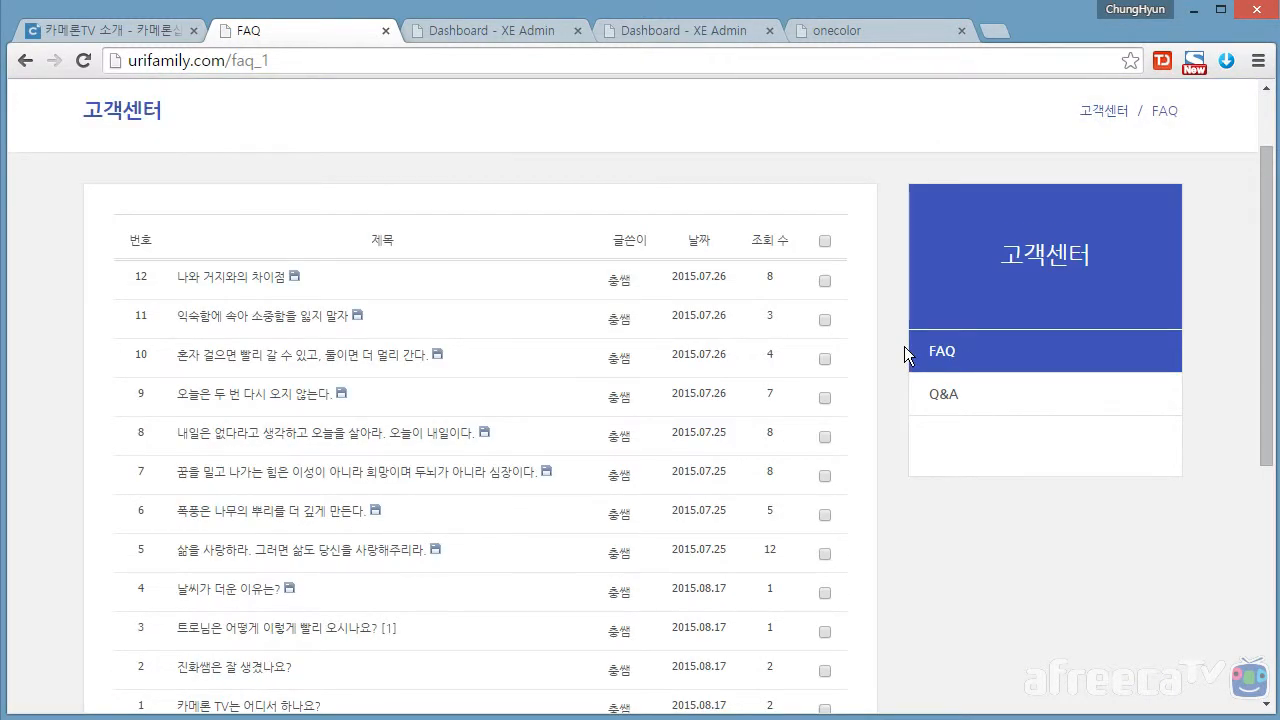
scroll(894, 378, "up", 1)
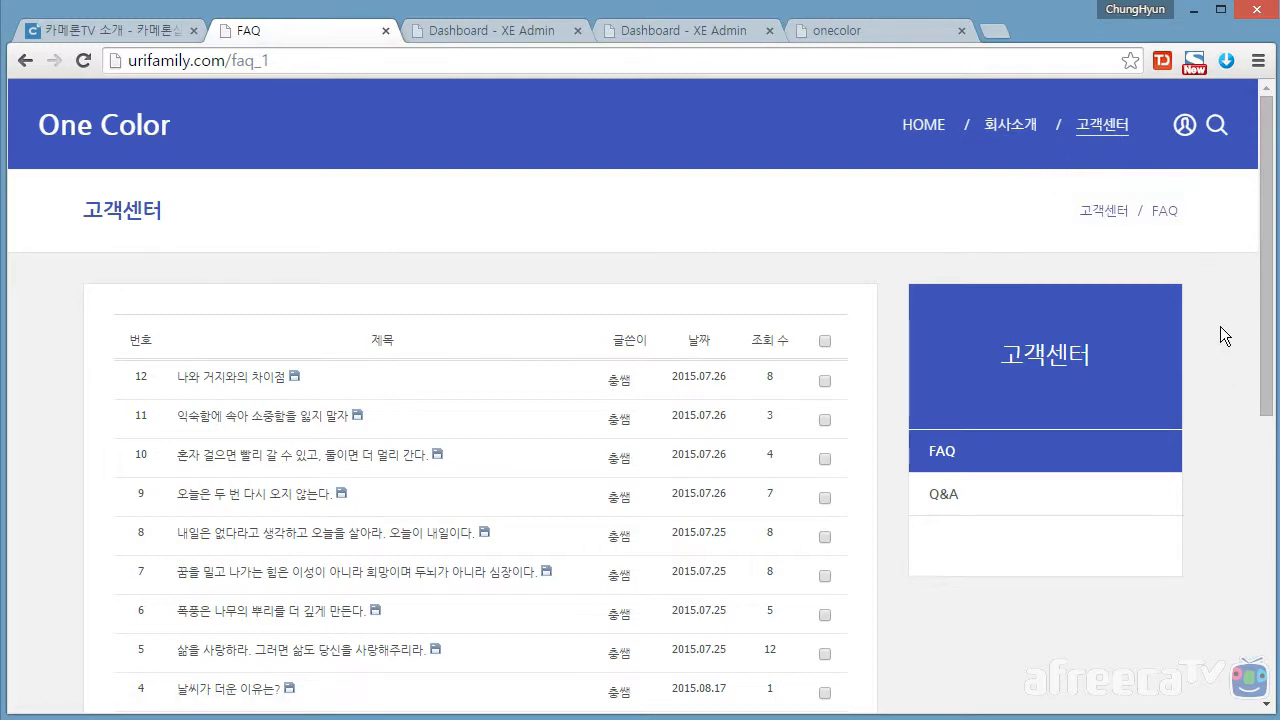
scroll(1220, 326, "down", 6)
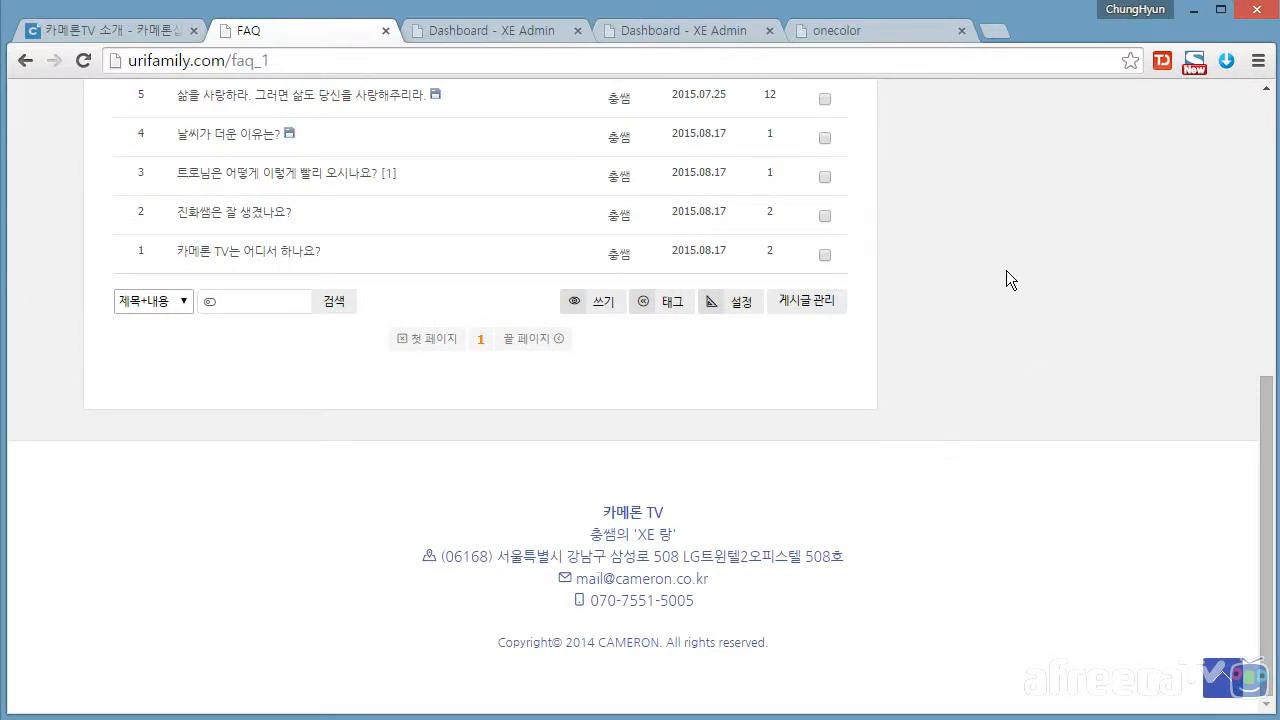
scroll(1008, 380, "up", 10)
Return to the One Color home page and look over its content down to the footer
left_click(117, 135)
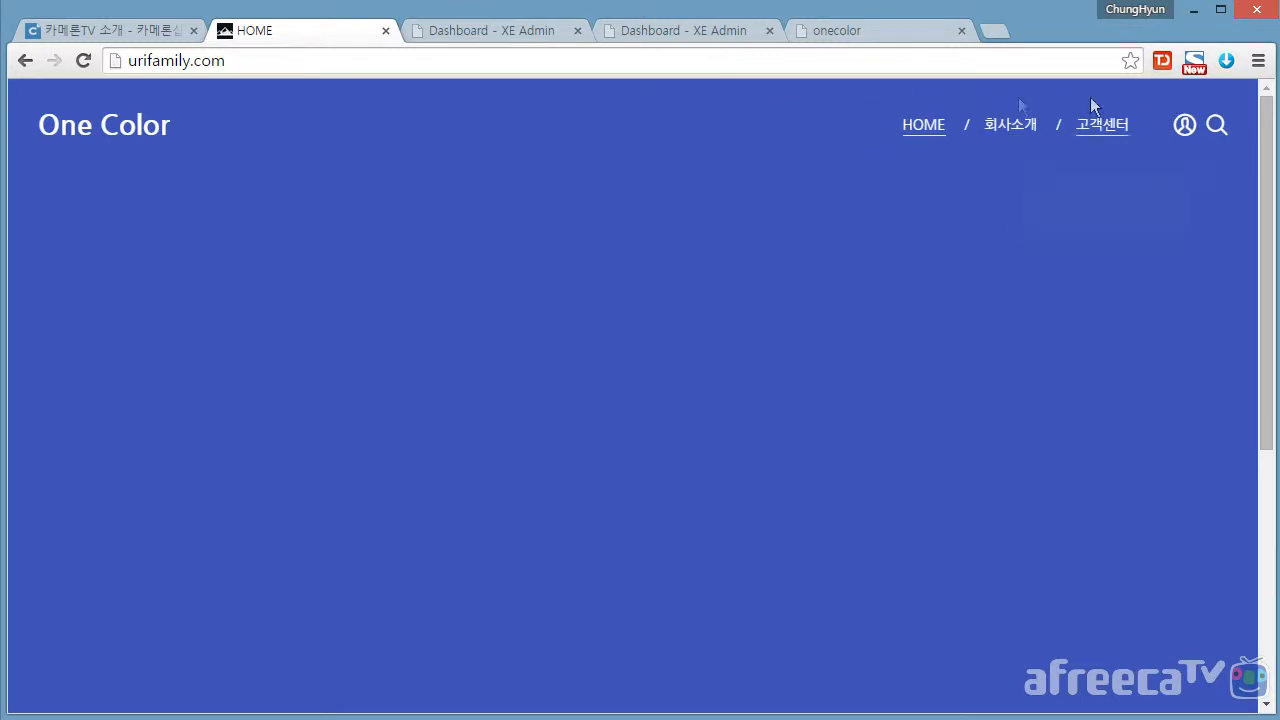
scroll(1029, 334, "down", 6)
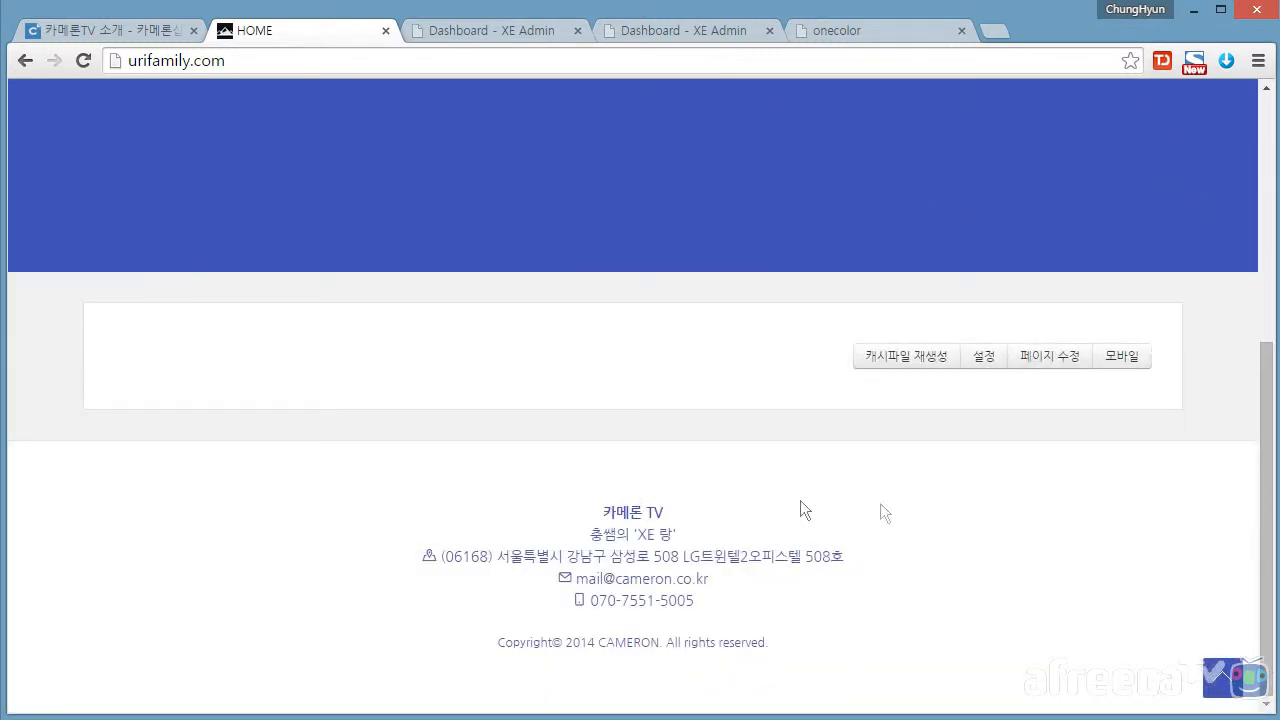
scroll(840, 517, "up", 6)
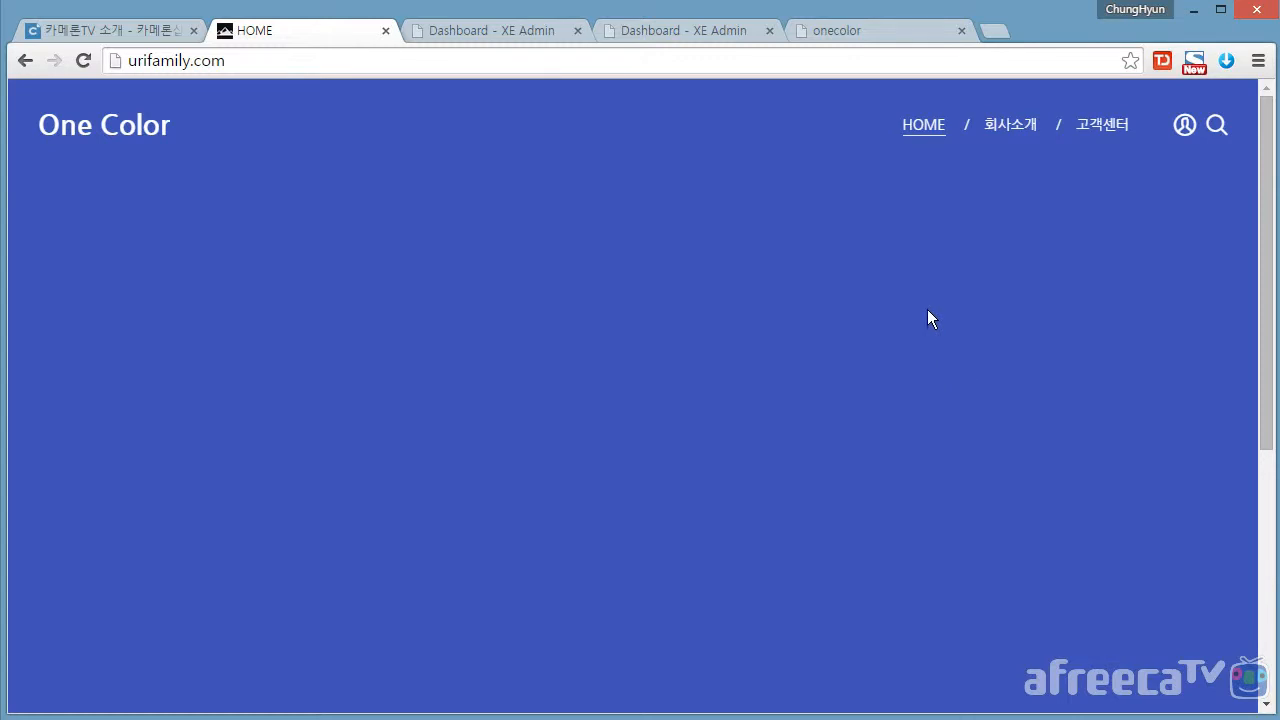
Switch to the onecolor demo page and examine its sections from the banner to the FAQ, Q&A and footer areas
left_click(871, 31)
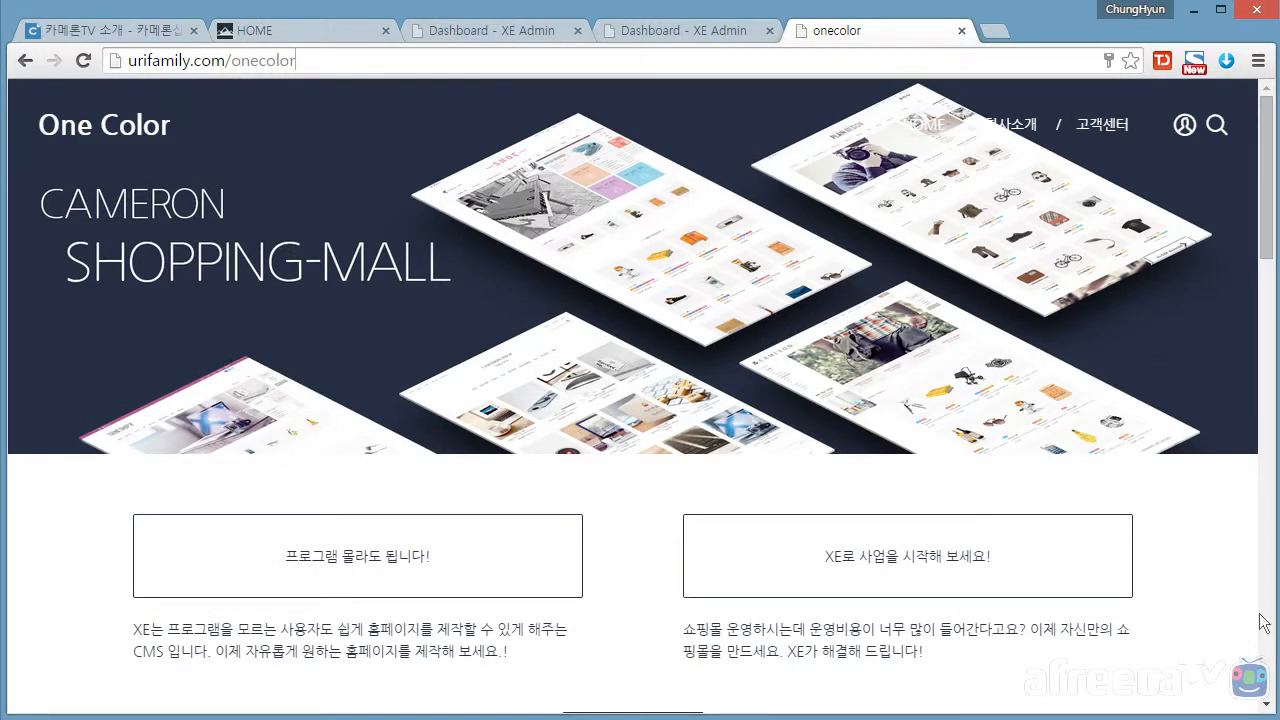
scroll(1156, 544, "down", 3)
scroll(1156, 553, "down", 1)
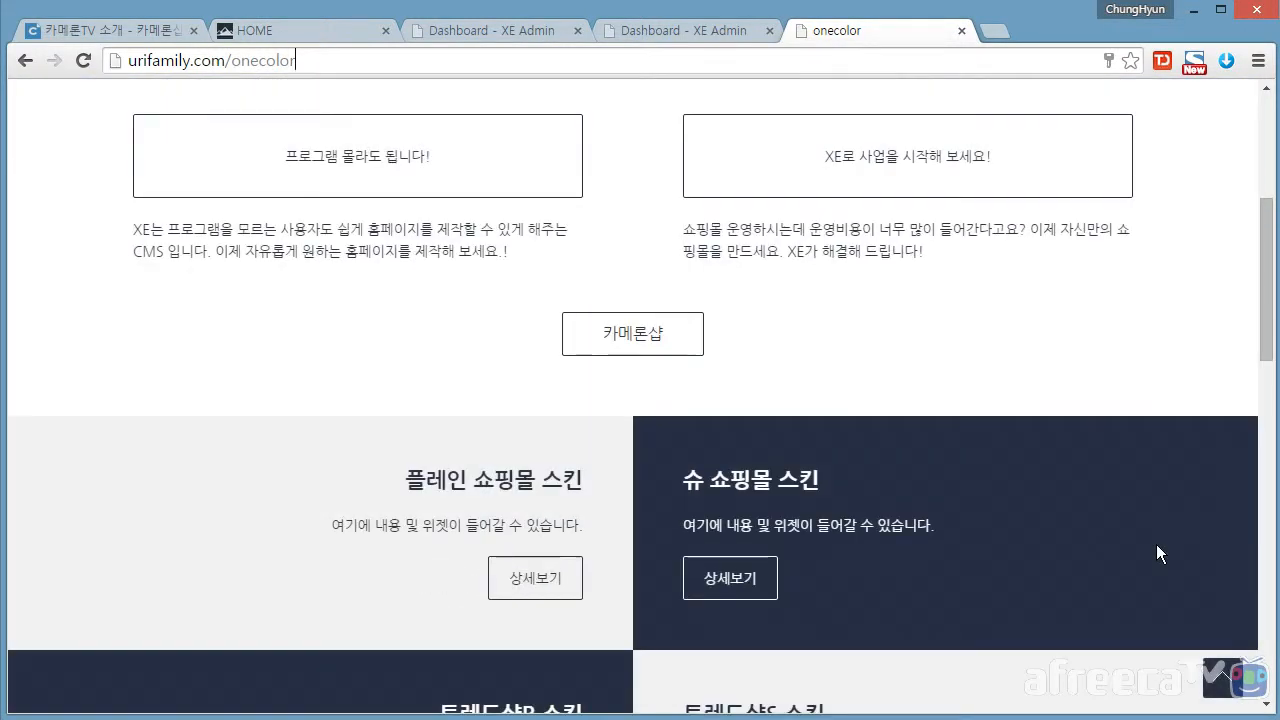
scroll(1156, 553, "down", 8)
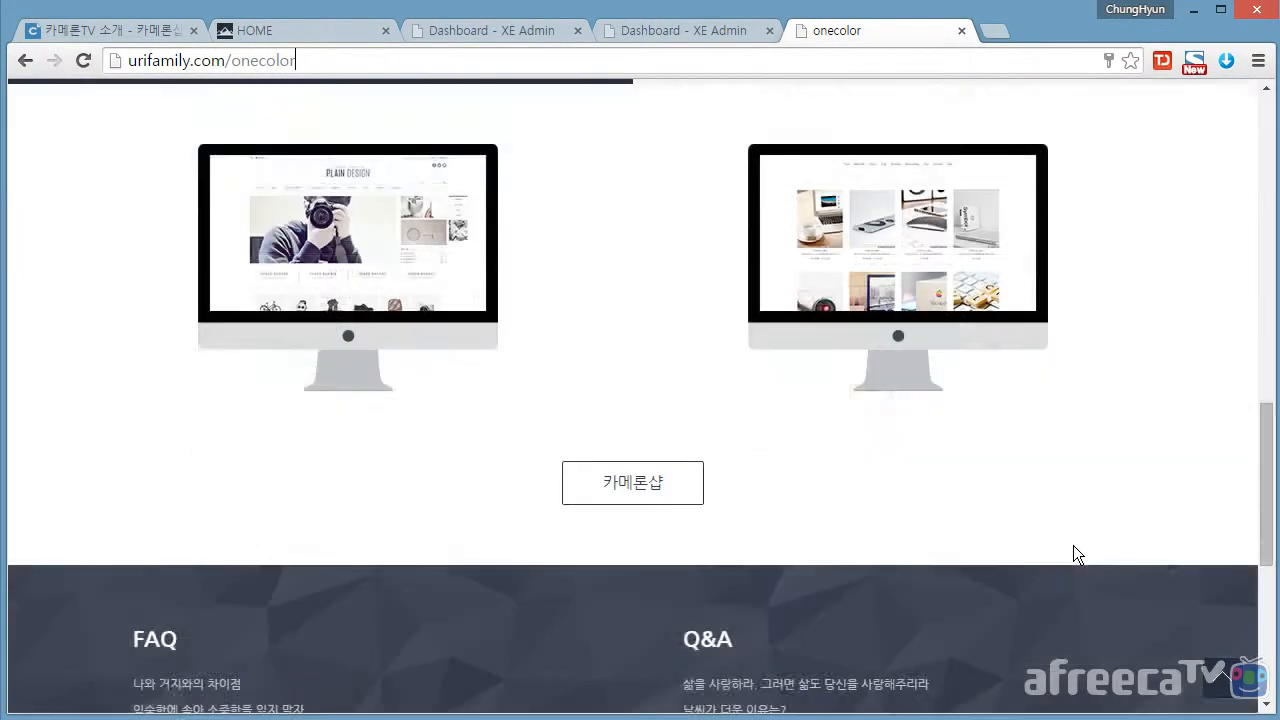
scroll(1073, 545, "down", 5)
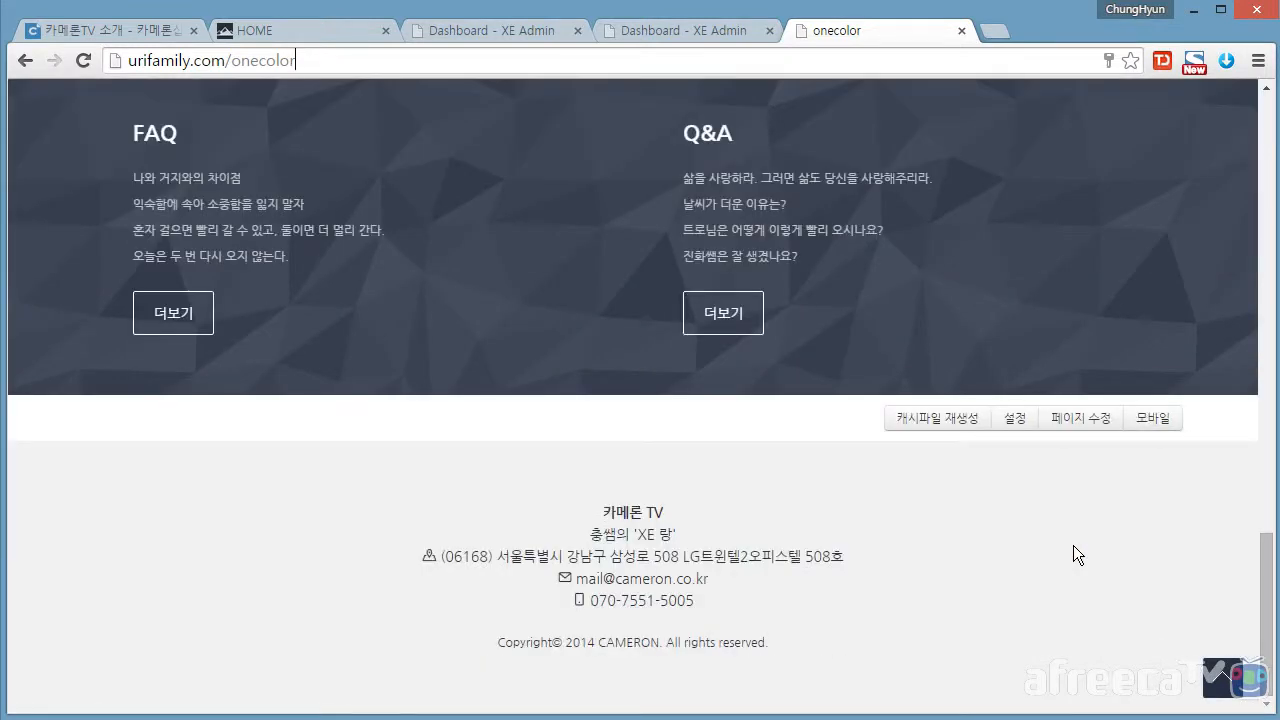
scroll(1073, 545, "up", 3)
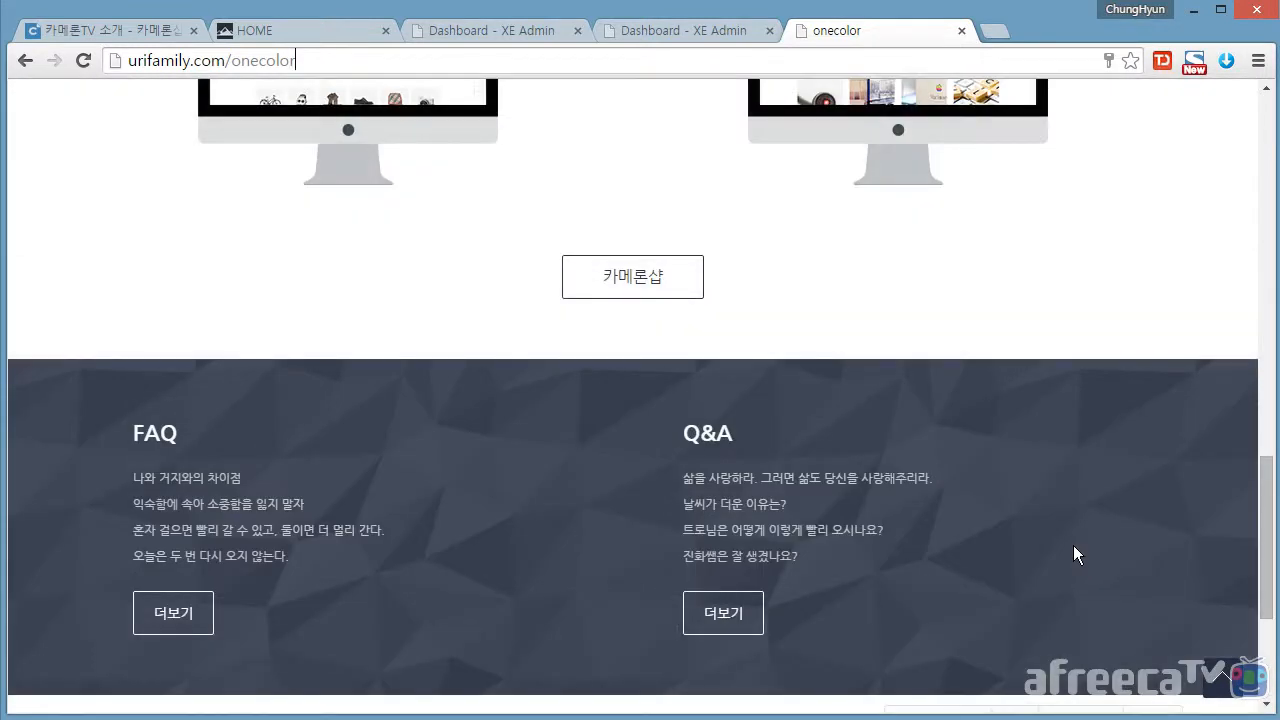
scroll(1073, 545, "up", 3)
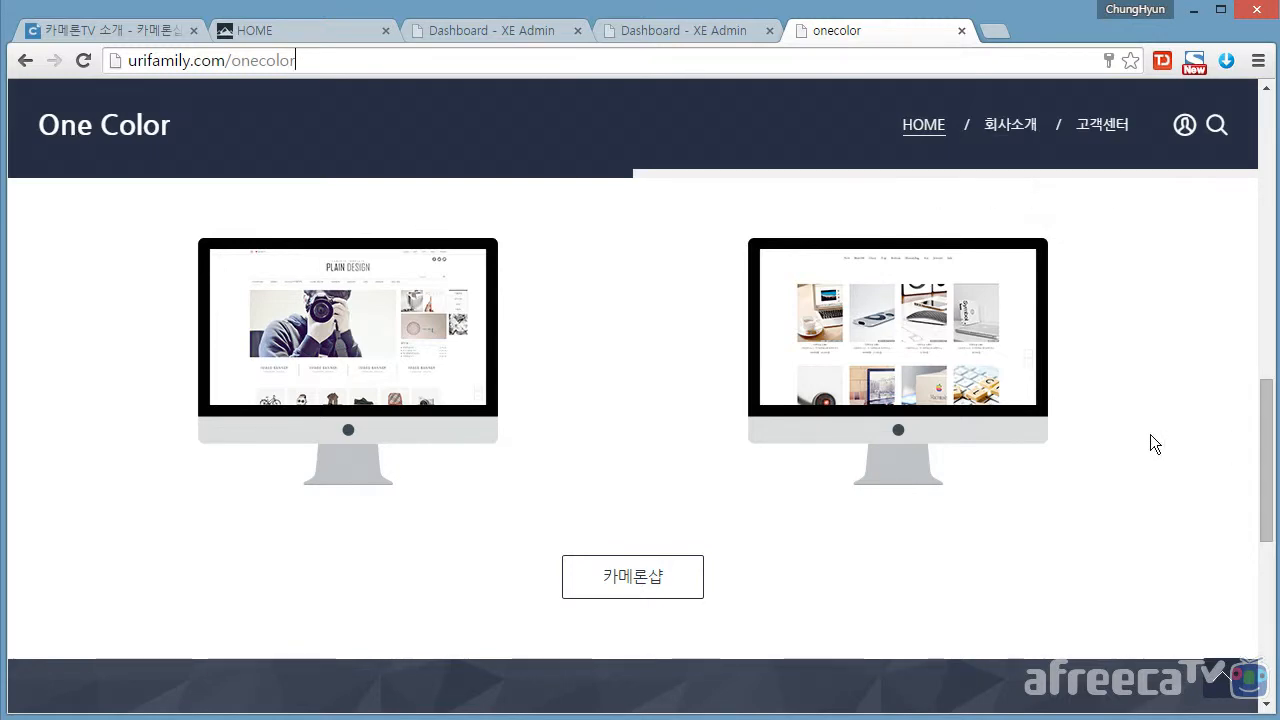
scroll(1150, 444, "up", 2)
scroll(1150, 444, "up", 3)
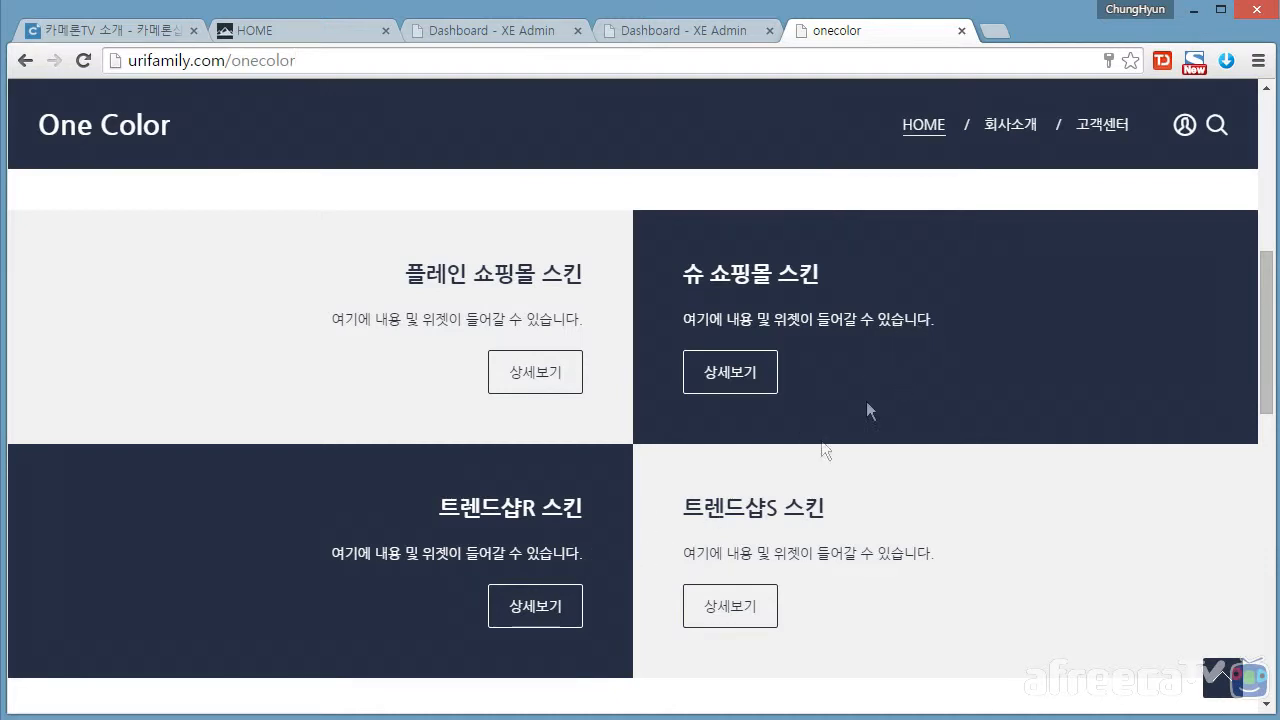
Examine the demo page's 트렌드샵S 스킨 block, intro boxes and CAMERON SHOPPING-MALL banner
left_click_drag(684, 508, 852, 515)
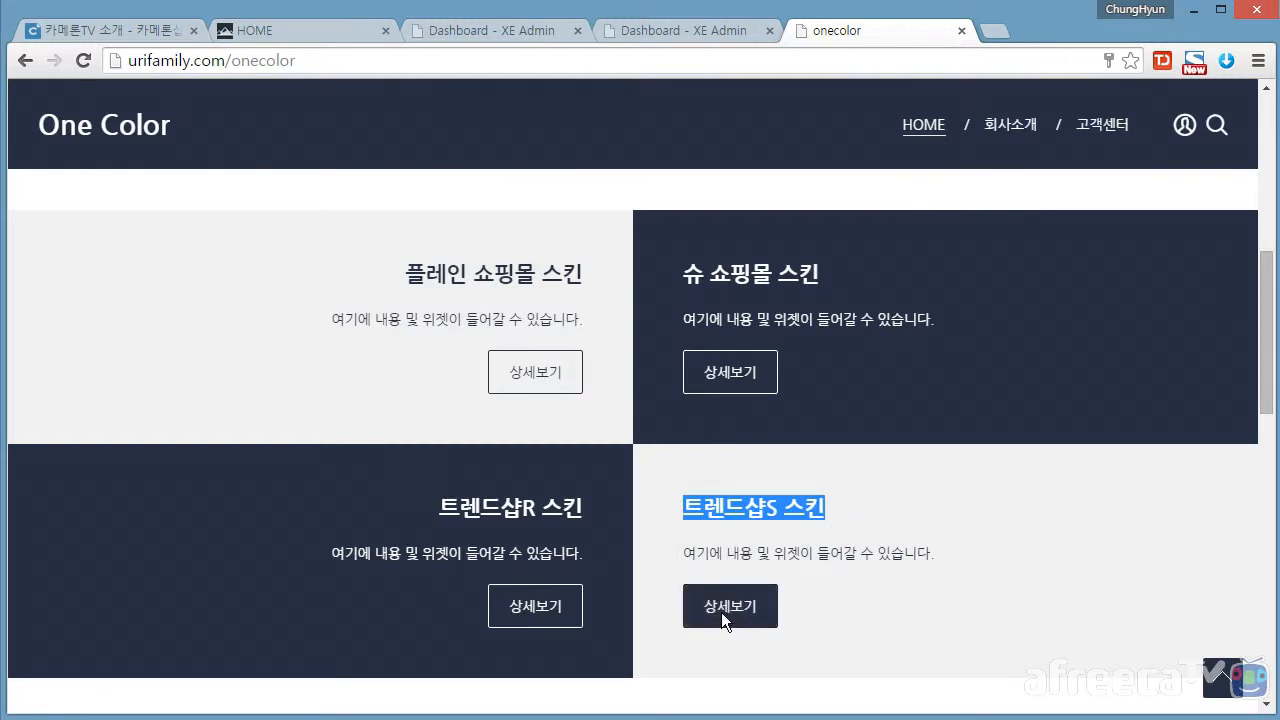
left_click(845, 613)
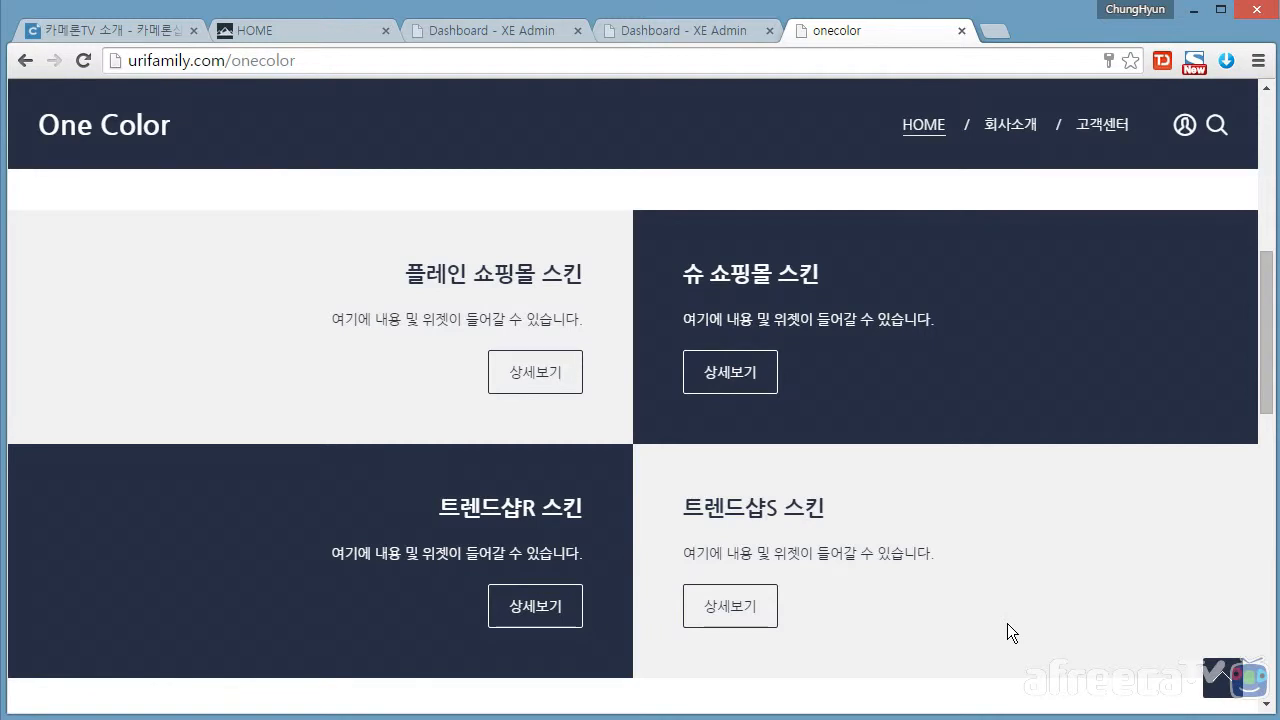
scroll(1007, 623, "up", 2)
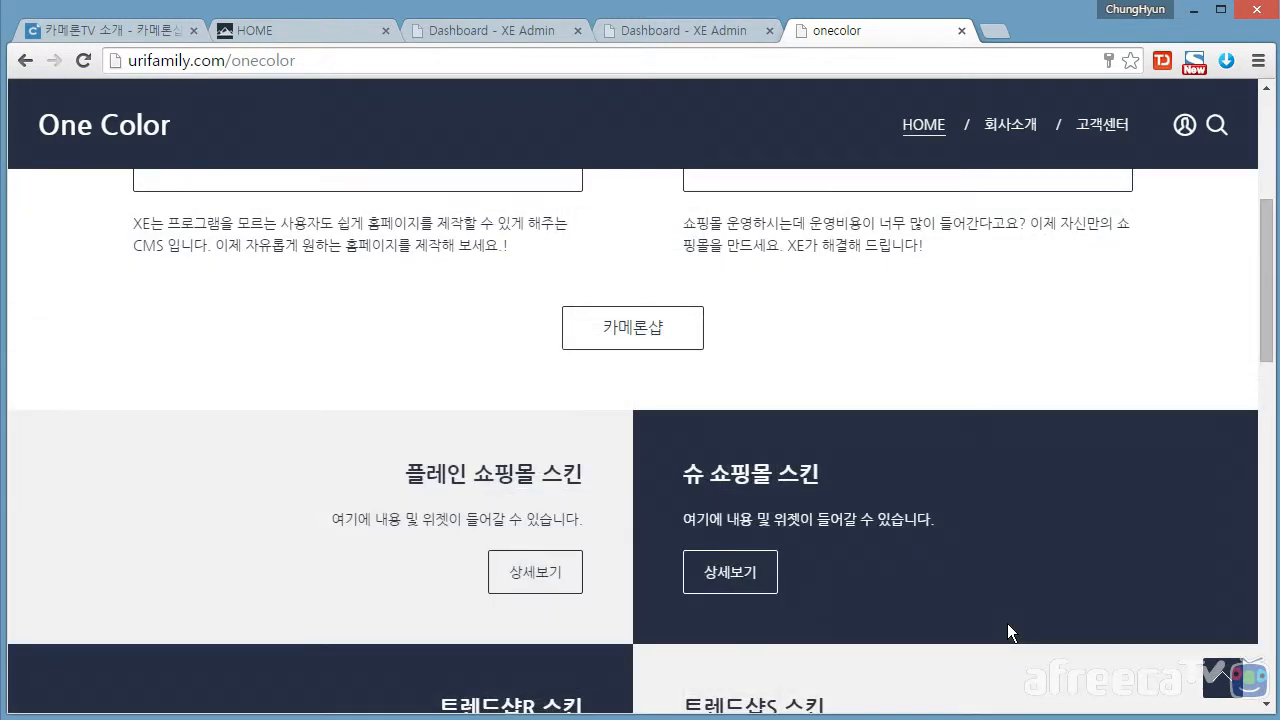
scroll(1007, 623, "up", 1)
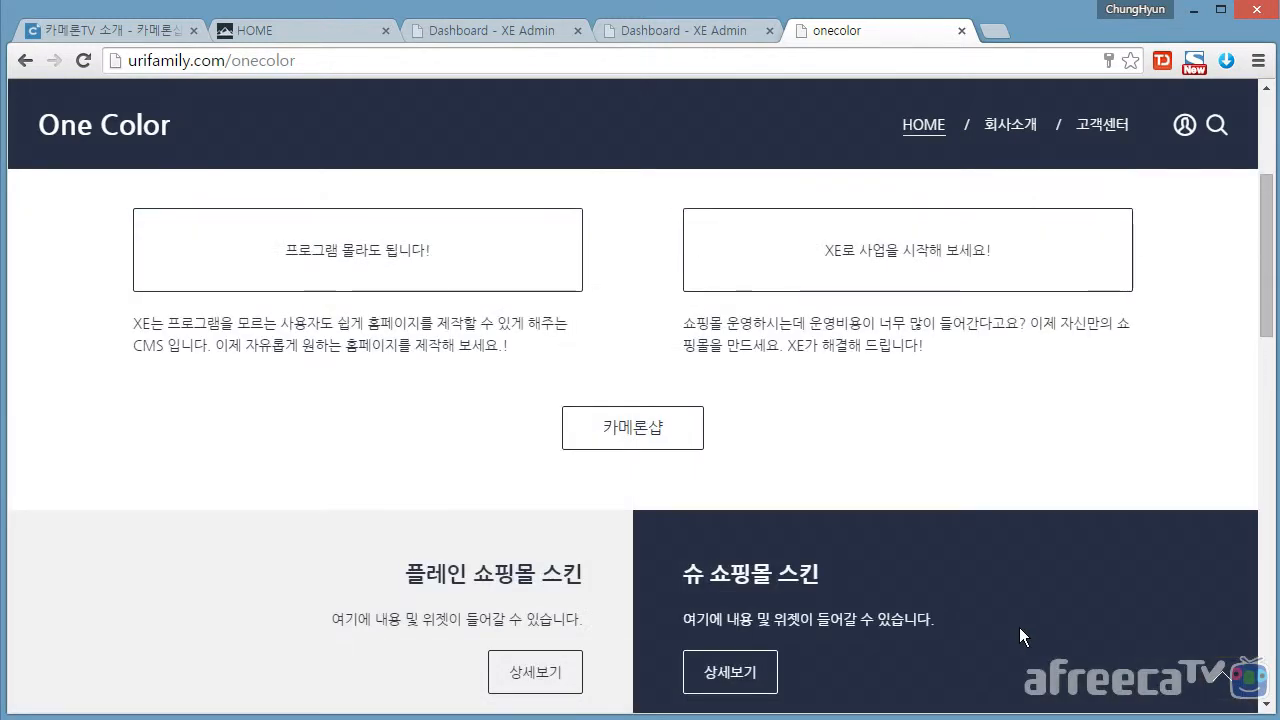
scroll(1093, 634, "up", 2)
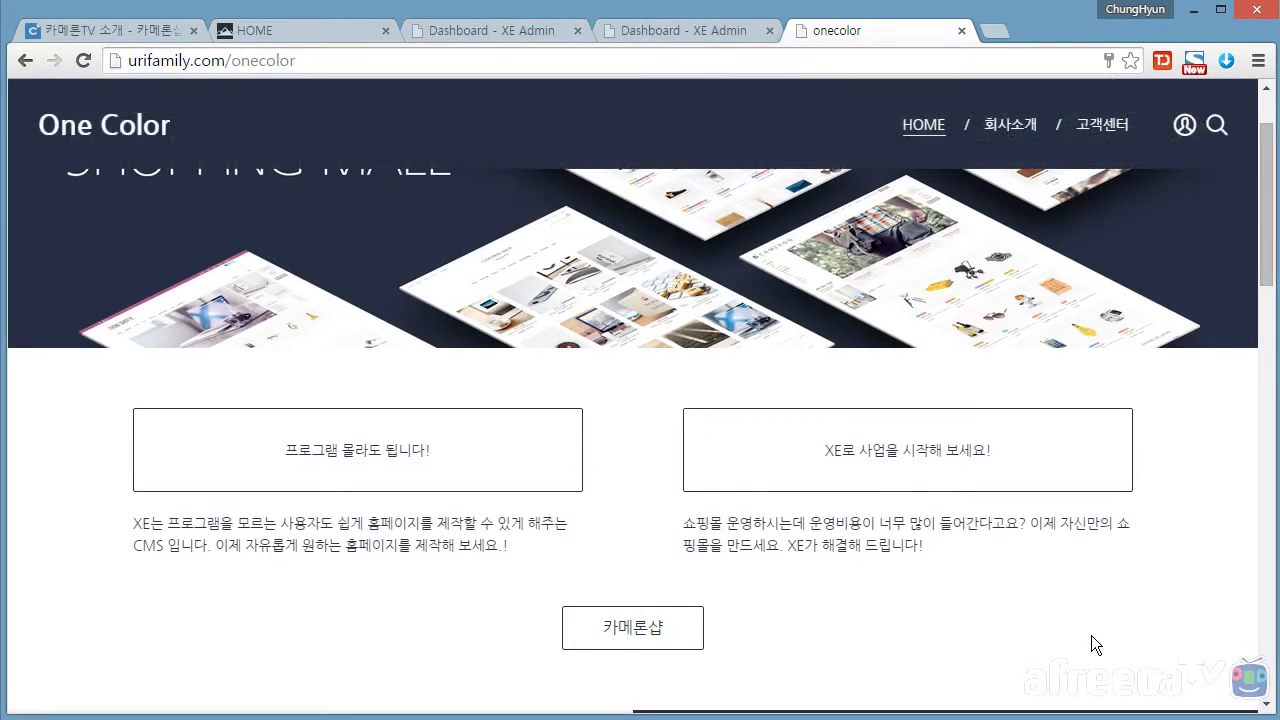
scroll(1091, 635, "up", 1)
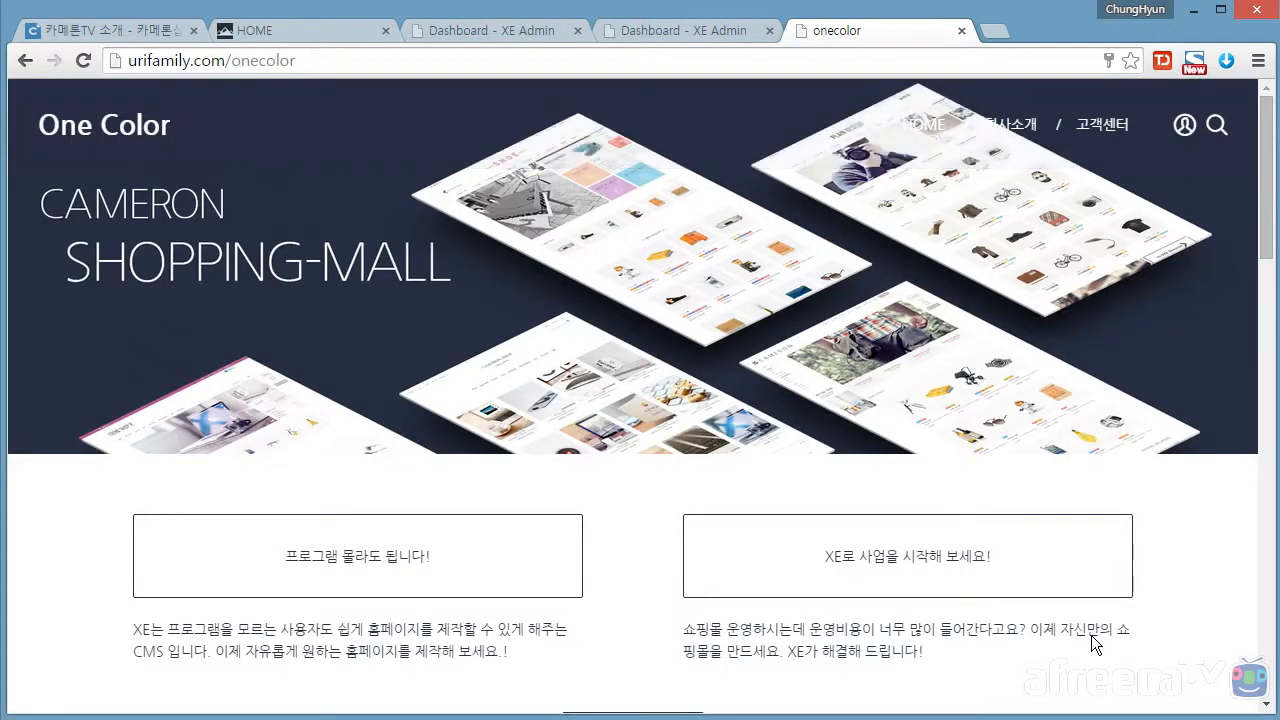
scroll(1103, 594, "down", 1)
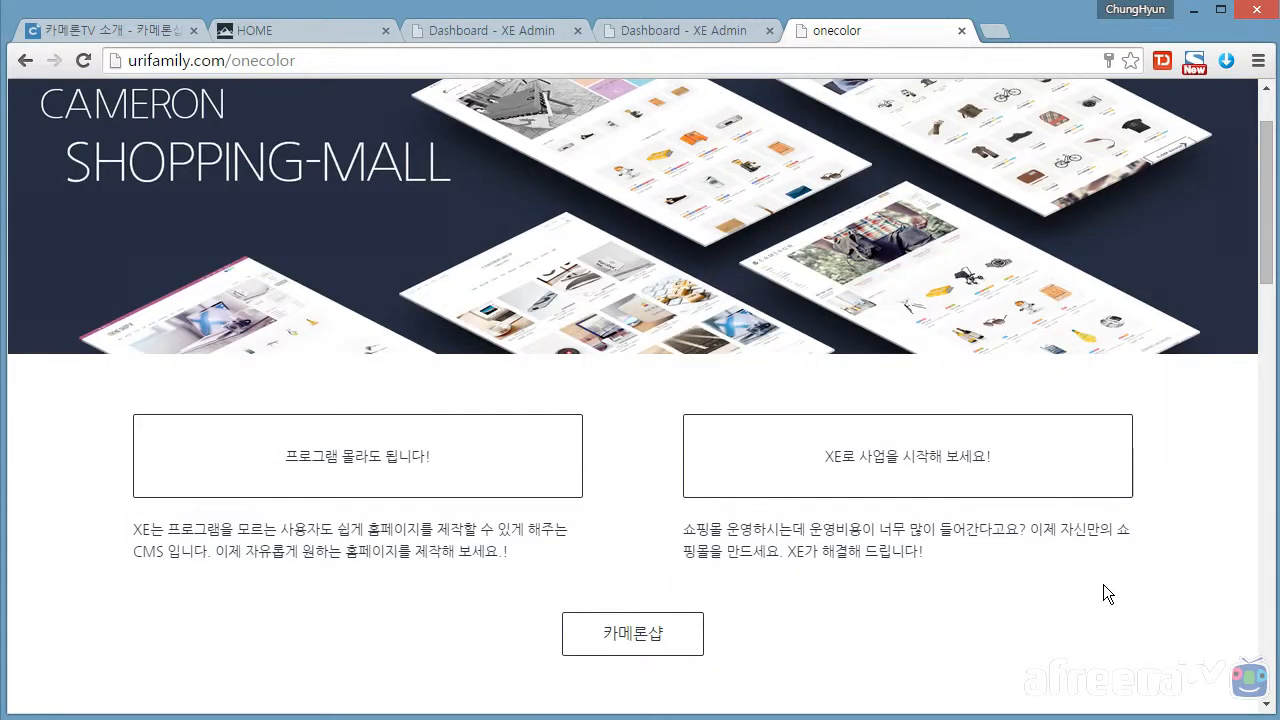
scroll(1103, 593, "up", 1)
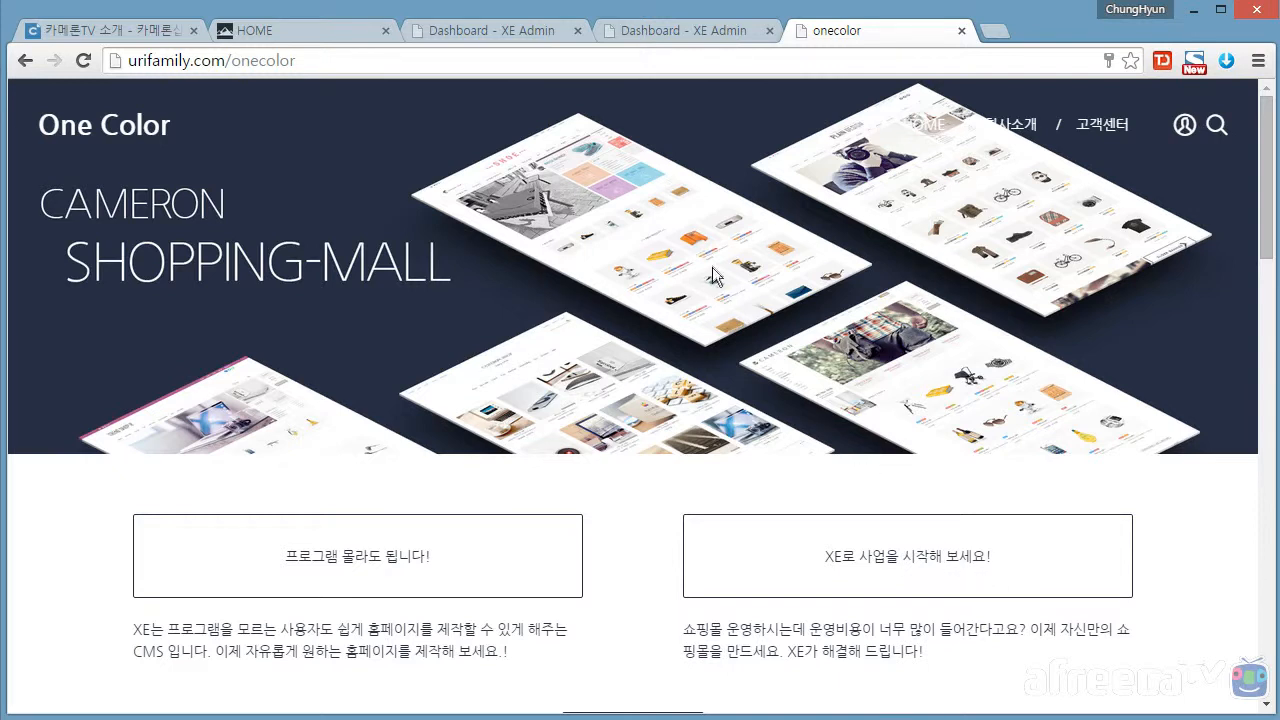
In XE Admin, open the settings of the demo_main instance of the installed XET OneColor 레이아웃
left_click(680, 33)
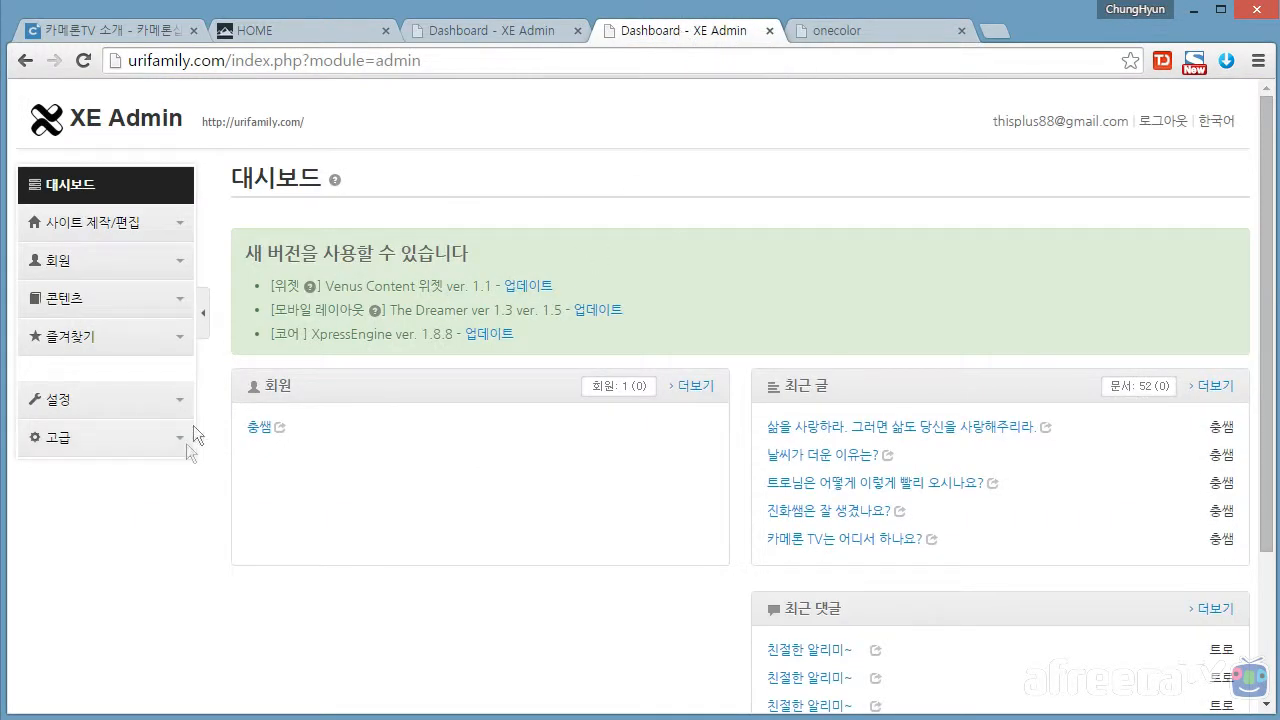
left_click(110, 442)
left_click(115, 498)
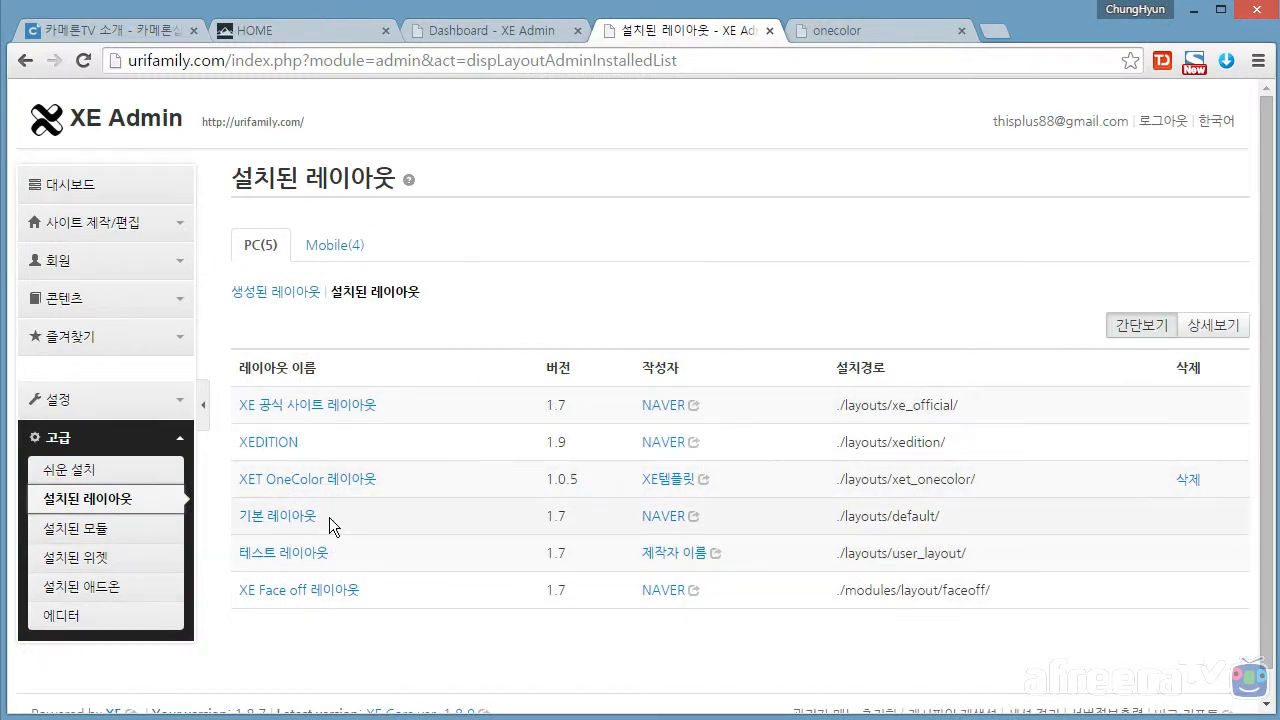
left_click(342, 482)
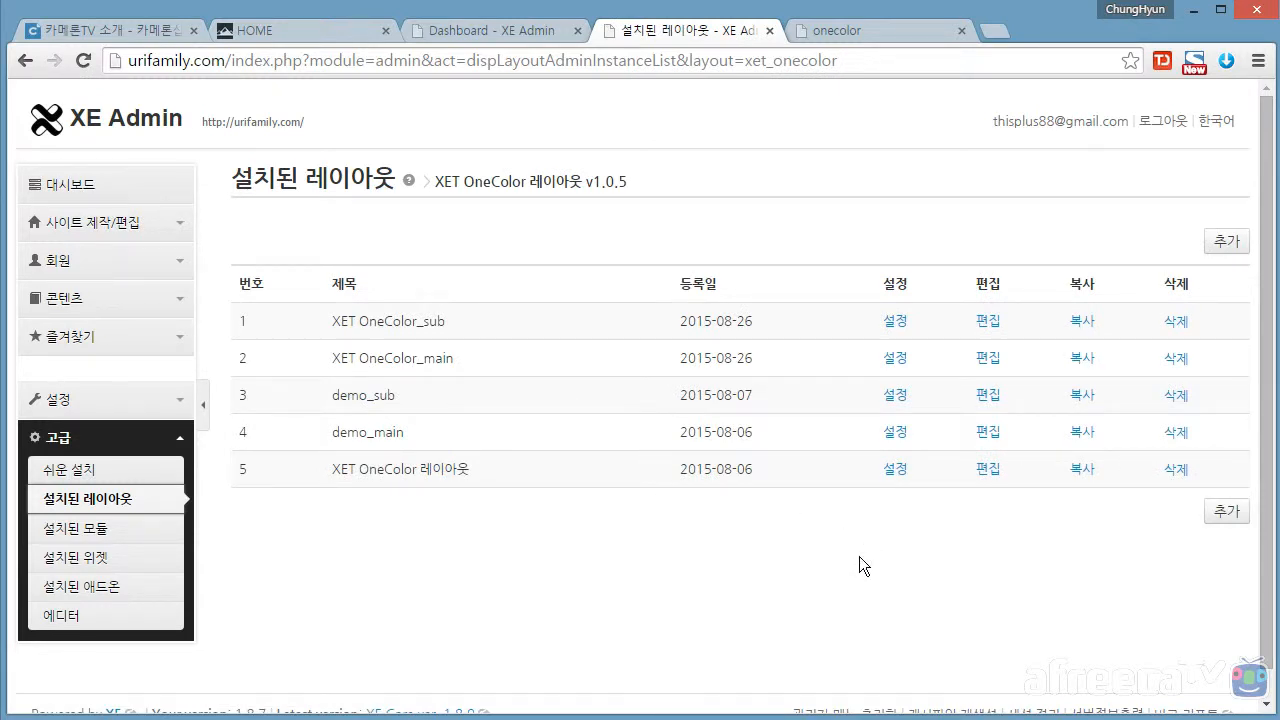
double_click(338, 440)
left_click(895, 432)
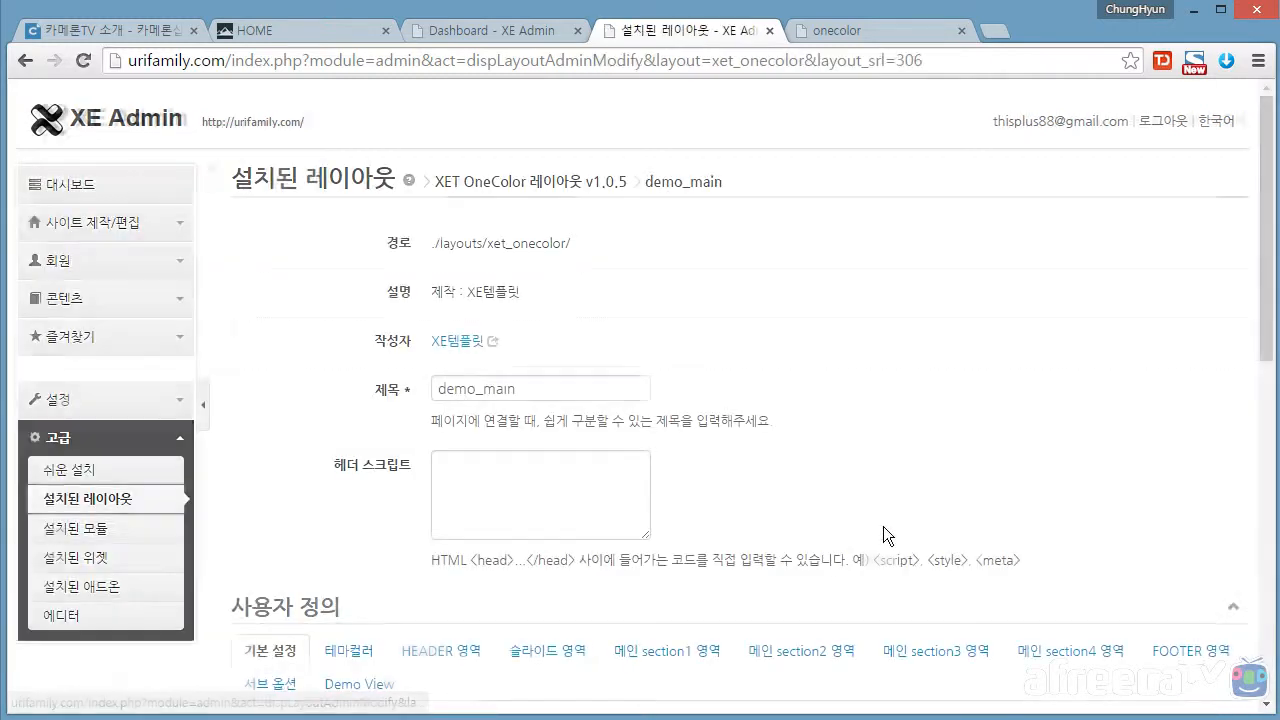
Look through demo_main's basic and menu settings, and open its 테마컬러 options
scroll(876, 536, "down", 4)
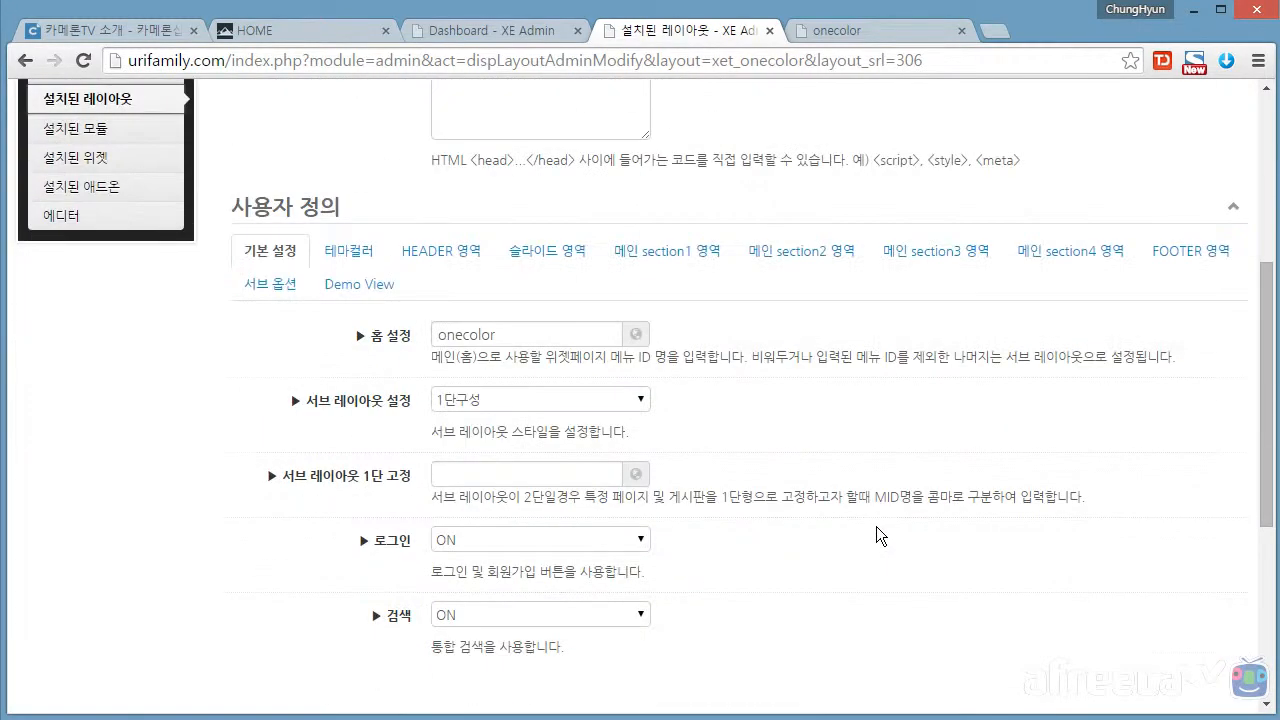
scroll(876, 528, "down", 4)
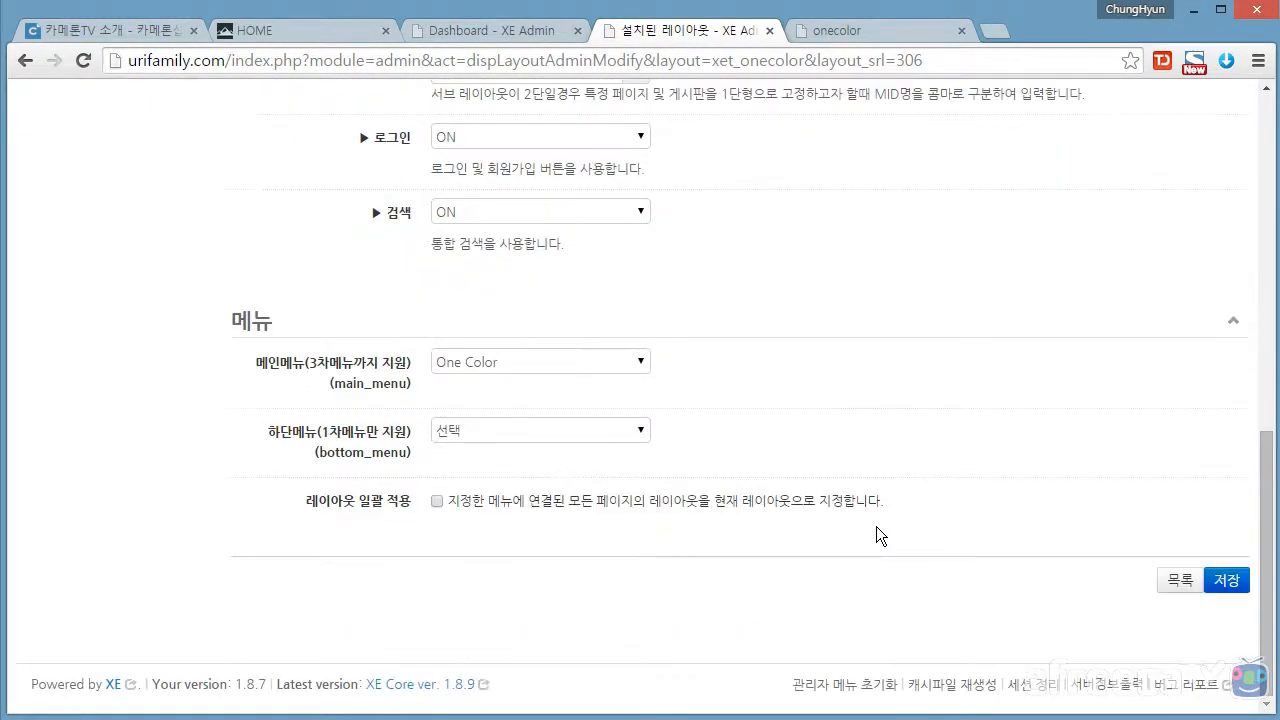
scroll(876, 528, "up", 3)
scroll(876, 536, "up", 1)
left_click(358, 246)
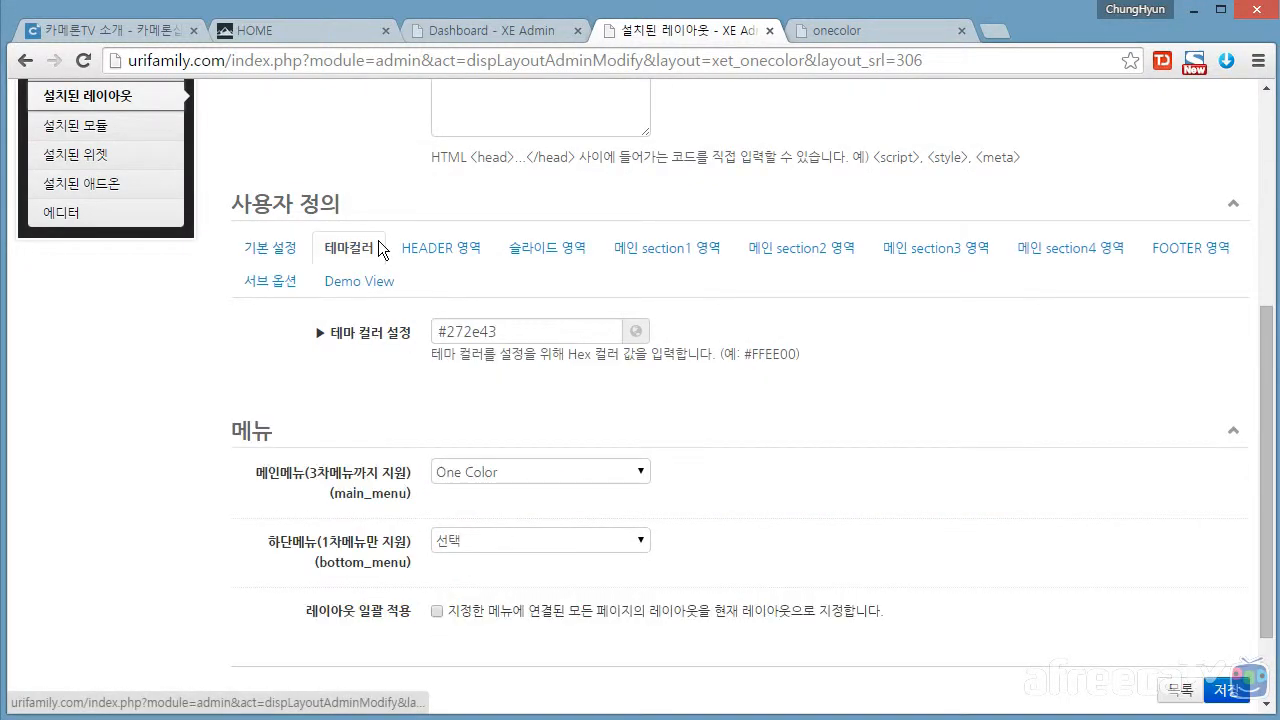
left_click(507, 330)
left_click(767, 423)
scroll(767, 423, "up", 1)
scroll(650, 410, "up", 3)
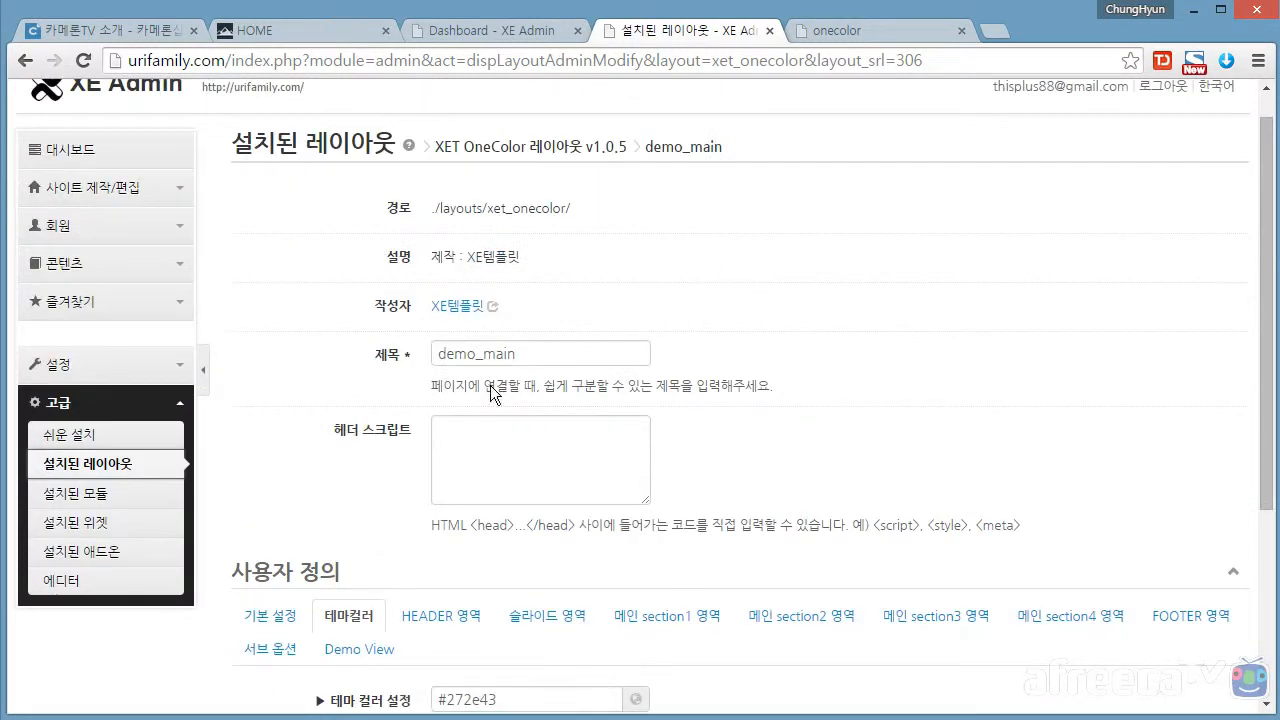
scroll(597, 487, "down", 3)
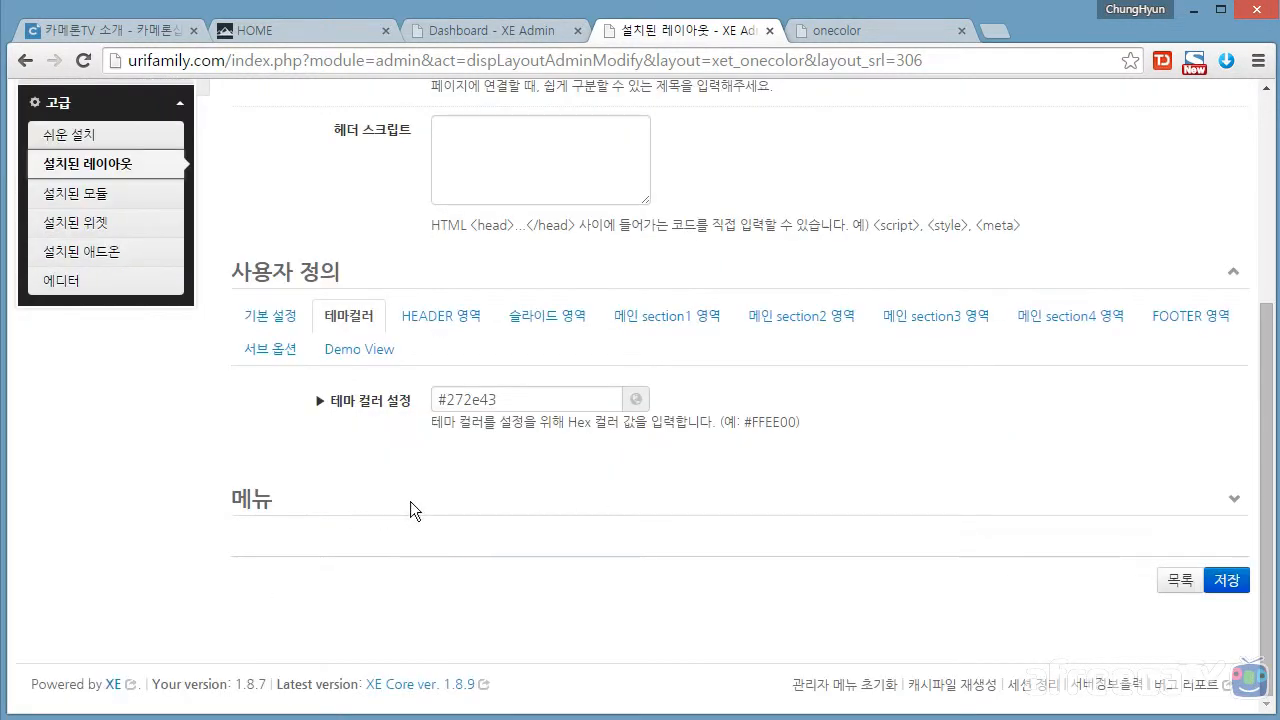
left_click(410, 501)
Copy the hex code in demo_main's 테마 컬러 설정 option
left_click(513, 402)
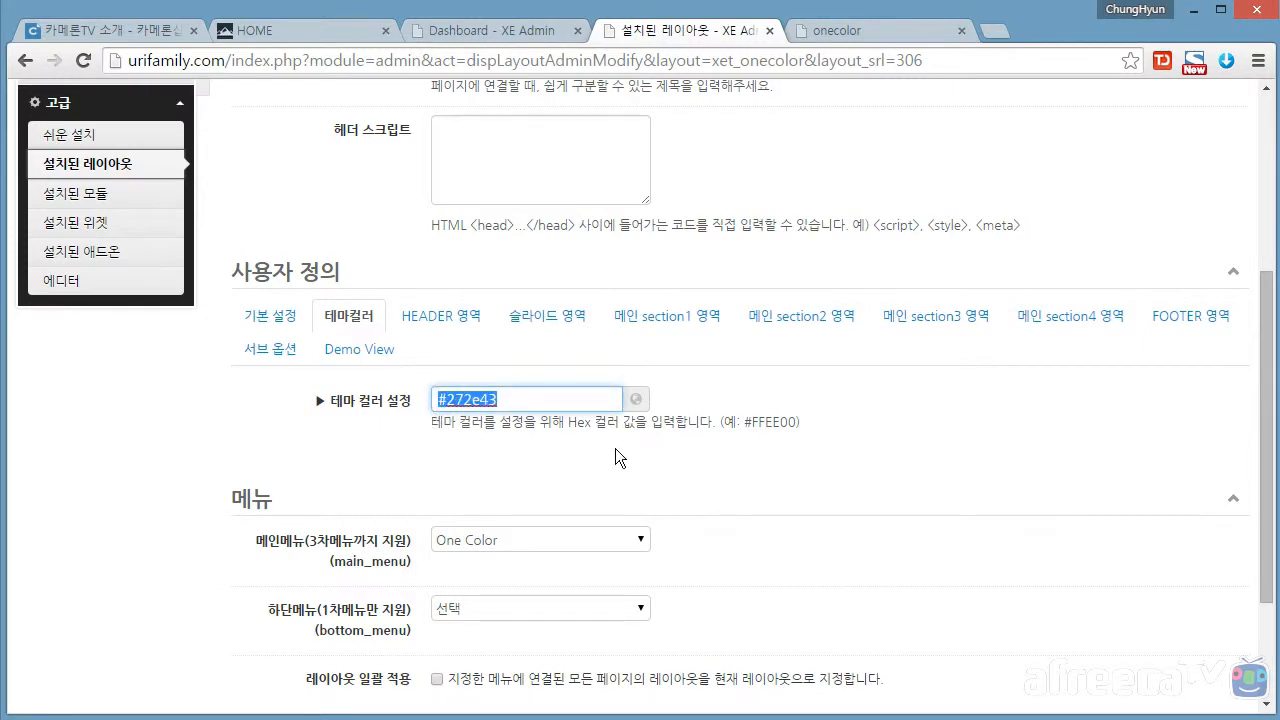
left_click(512, 400)
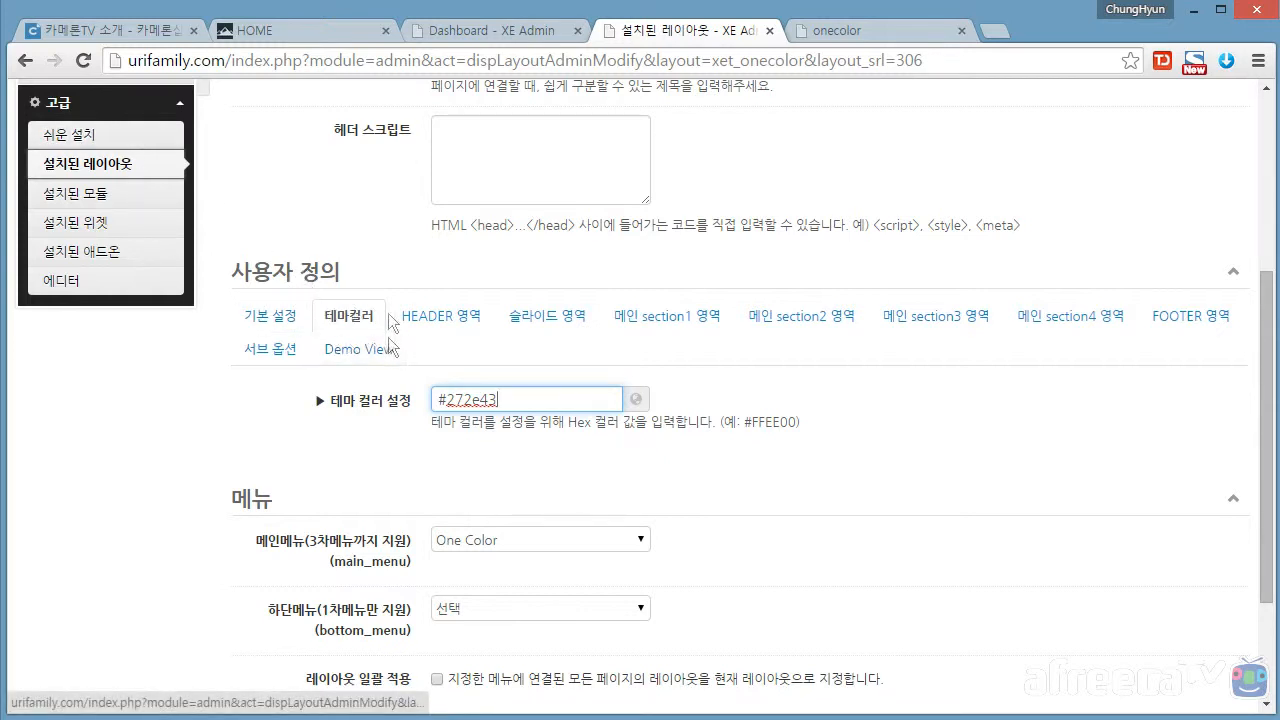
left_click_drag(513, 396, 429, 404)
key("ctrl+c")
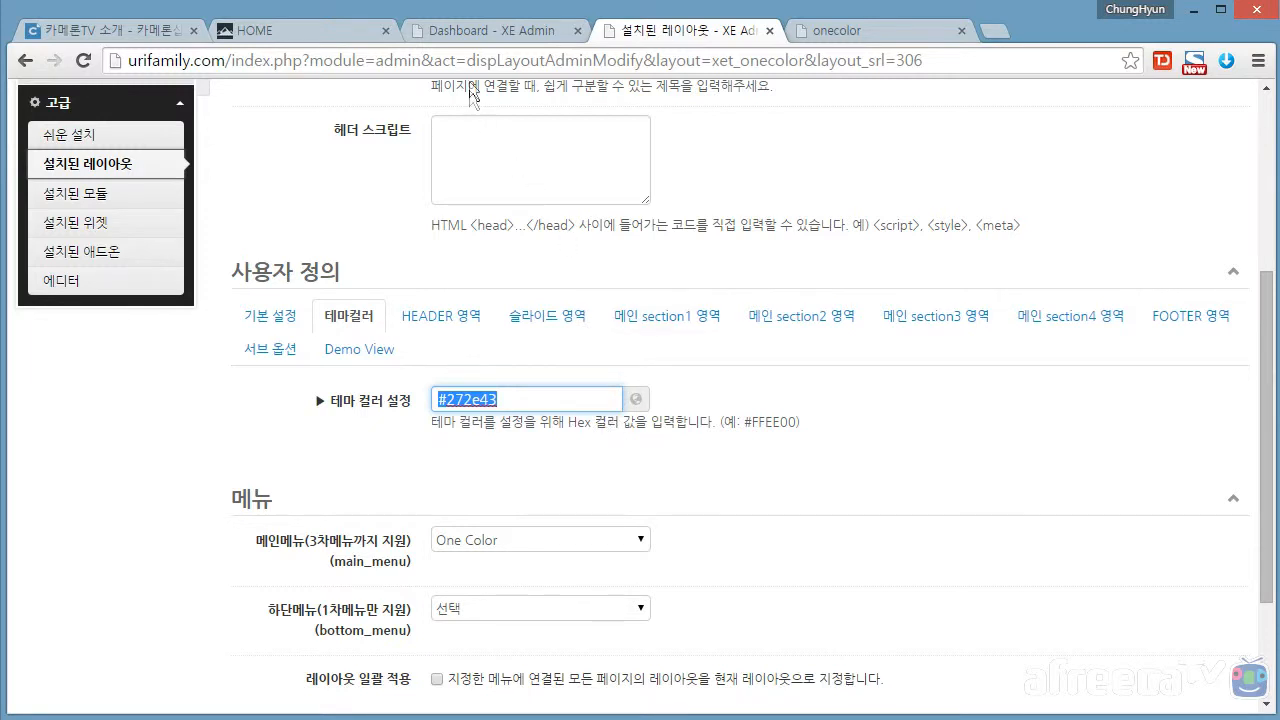
In XE Admin, open the list of layout instances for the installed XET OneColor 레이아웃
left_click(489, 30)
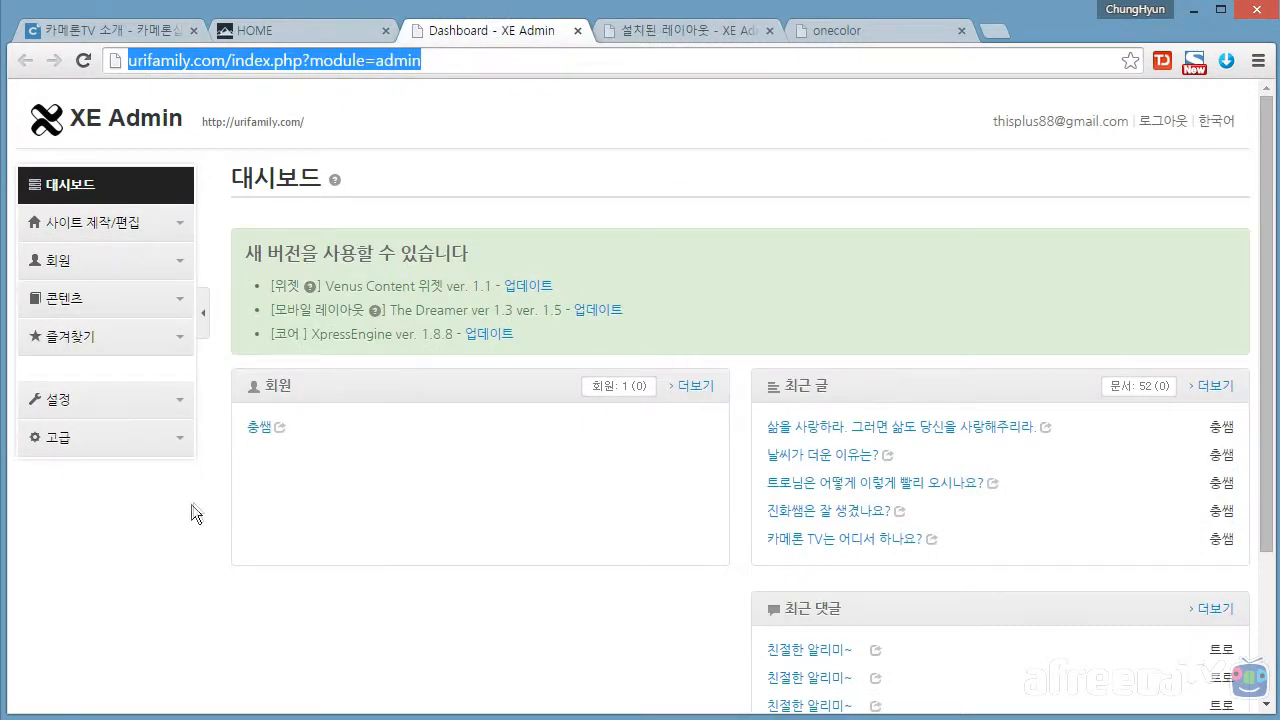
left_click(115, 449)
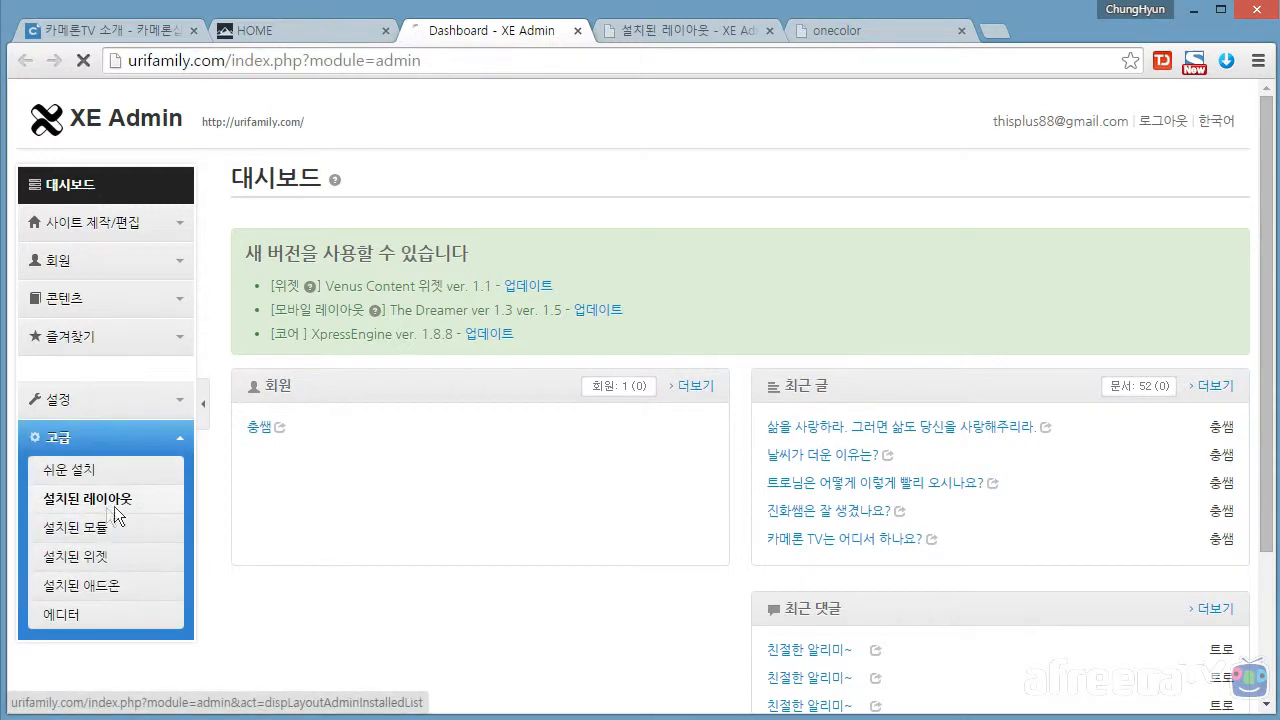
left_click(100, 500)
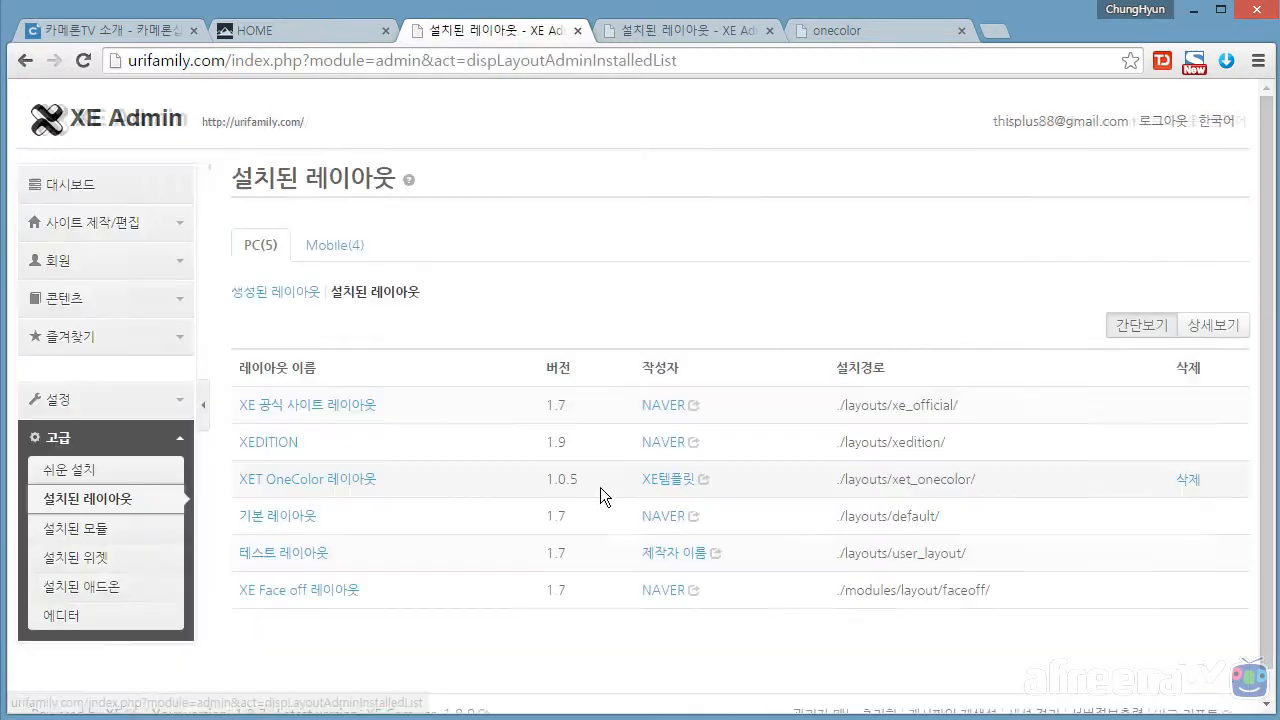
left_click(349, 479)
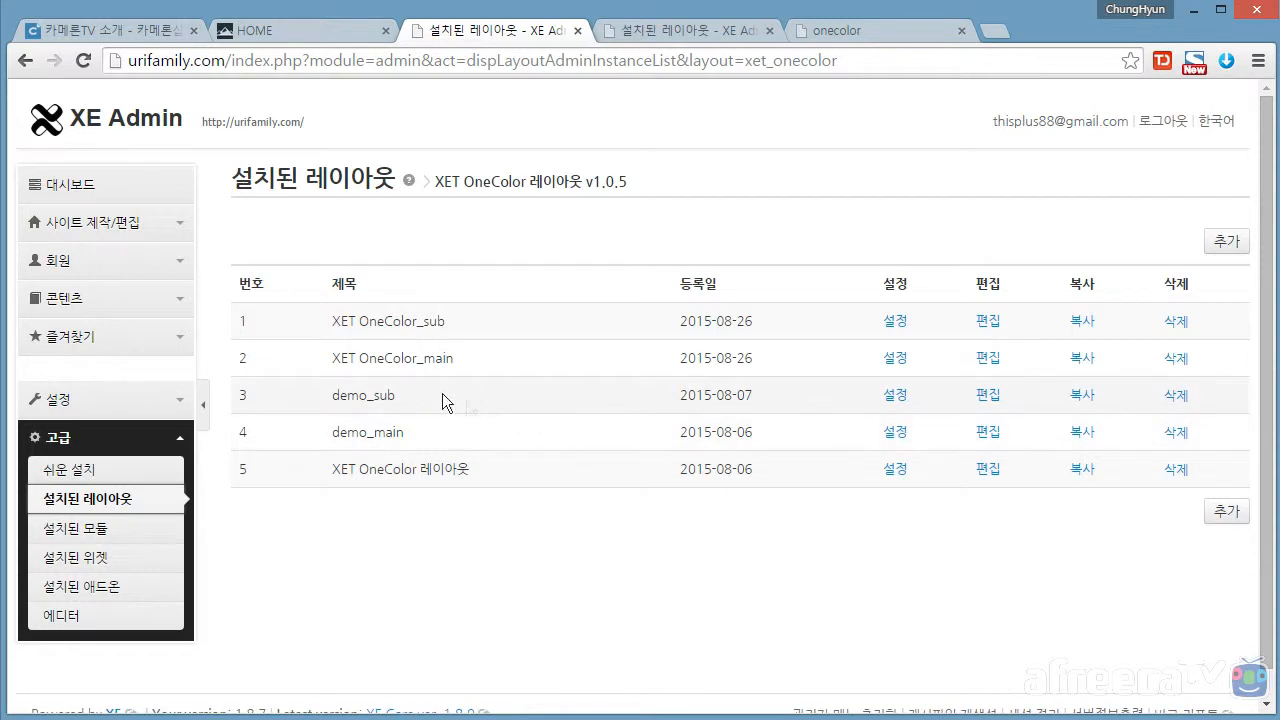
left_click_drag(333, 360, 441, 361)
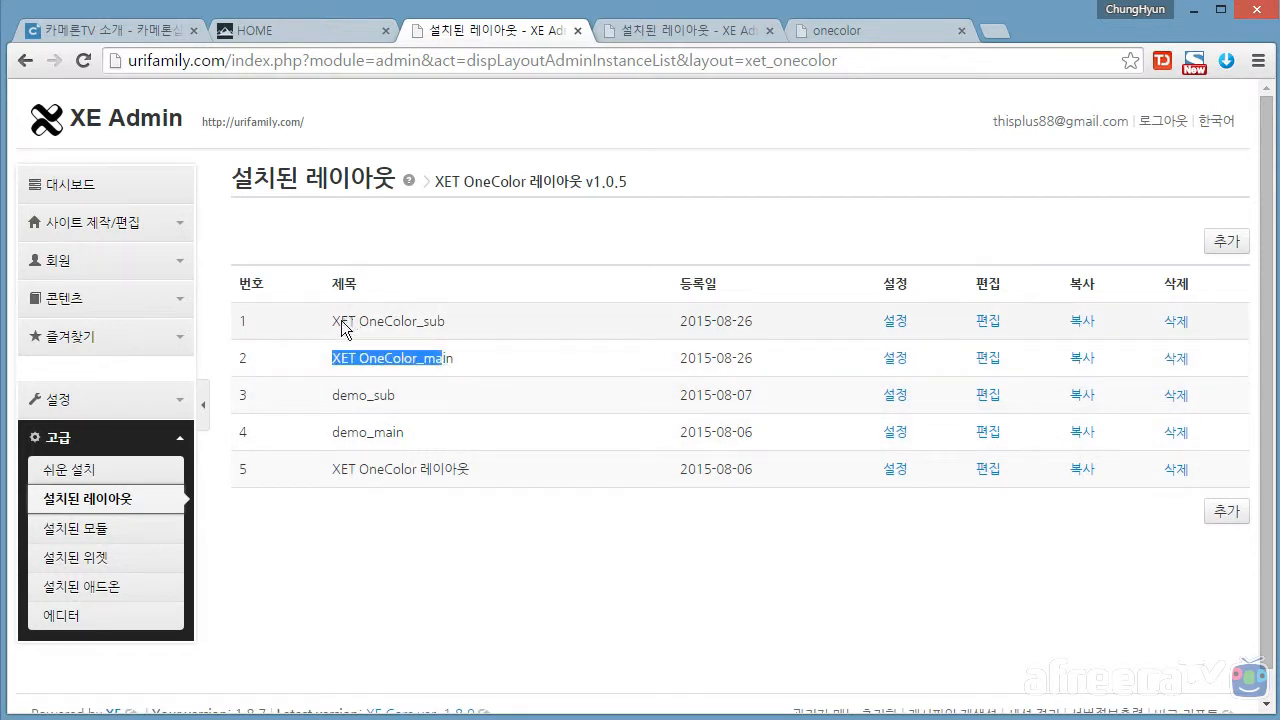
left_click_drag(342, 321, 429, 322)
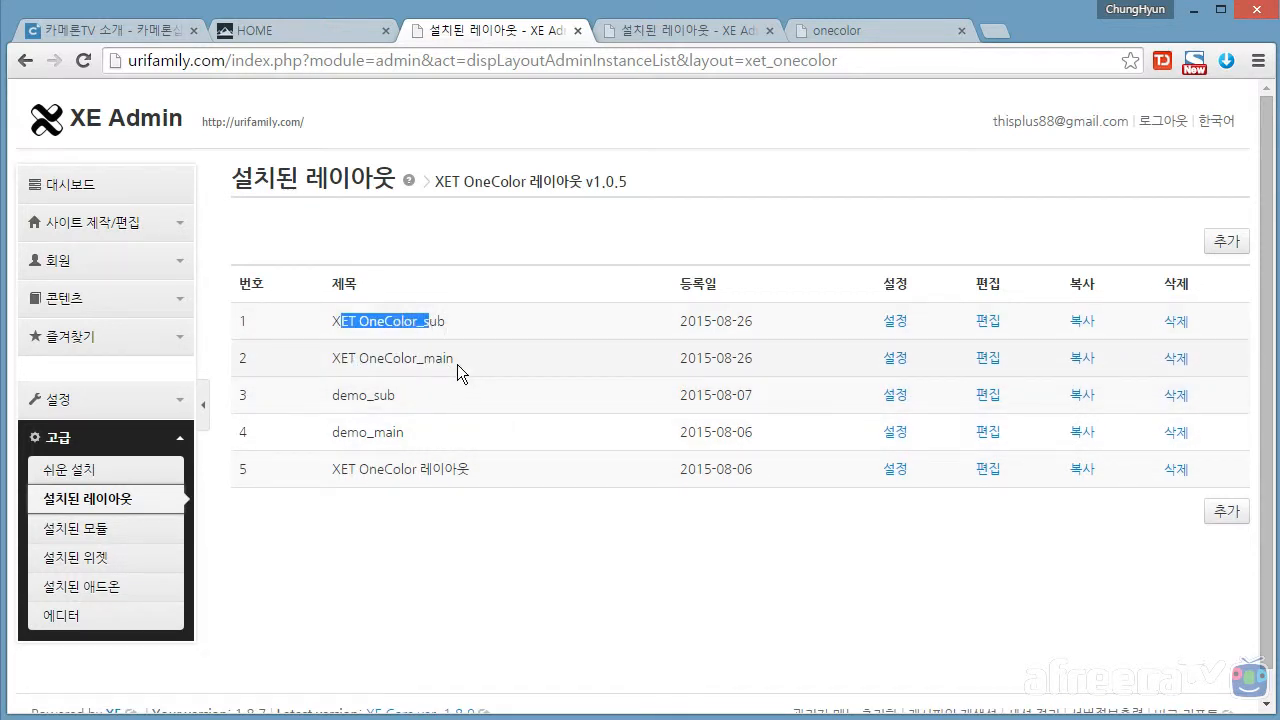
left_click(457, 364)
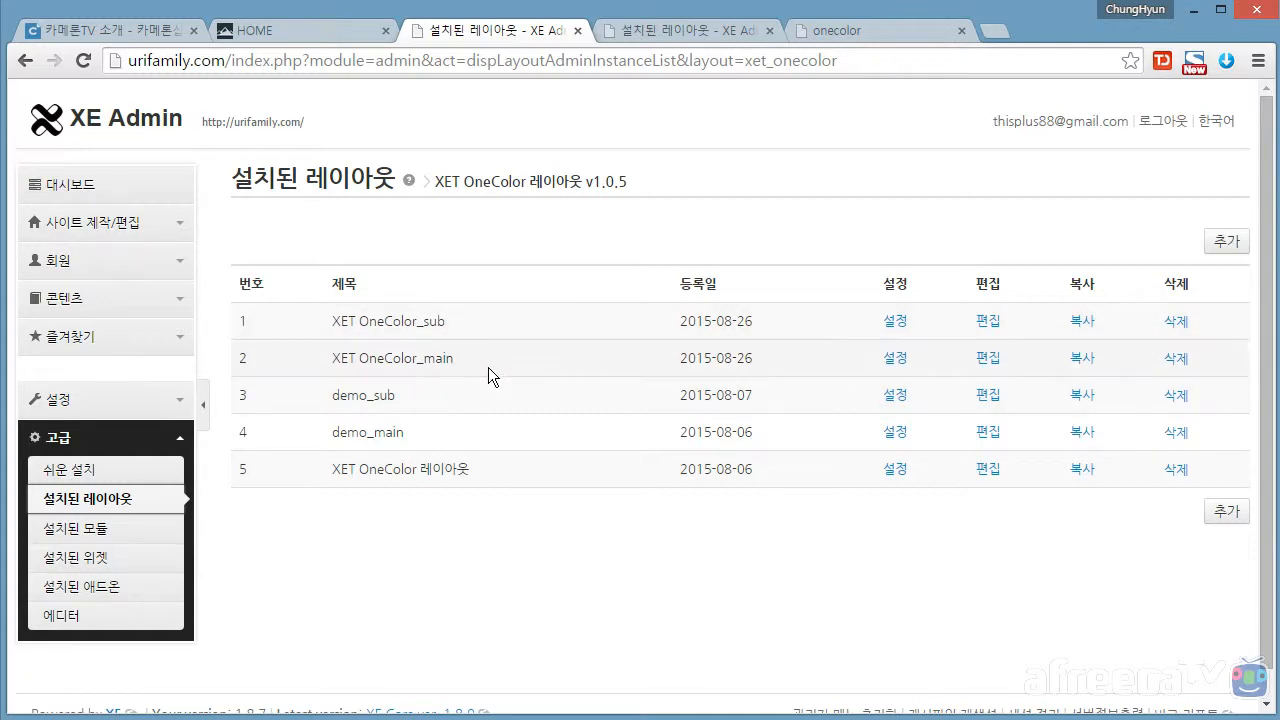
In the settings of XET OneColor_main, set 테마 컬러 설정 to the copied #272e43 and save the layout
left_click(896, 362)
scroll(745, 444, "down", 2)
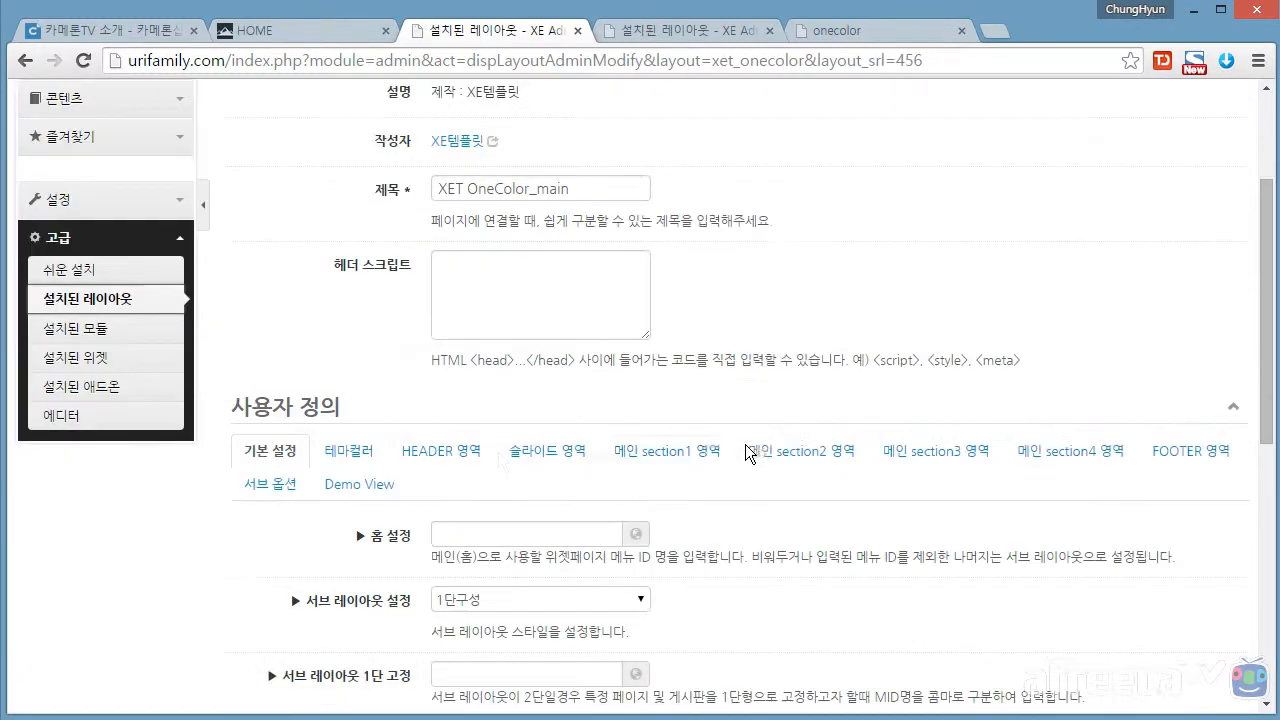
left_click(356, 450)
scroll(429, 464, "down", 1)
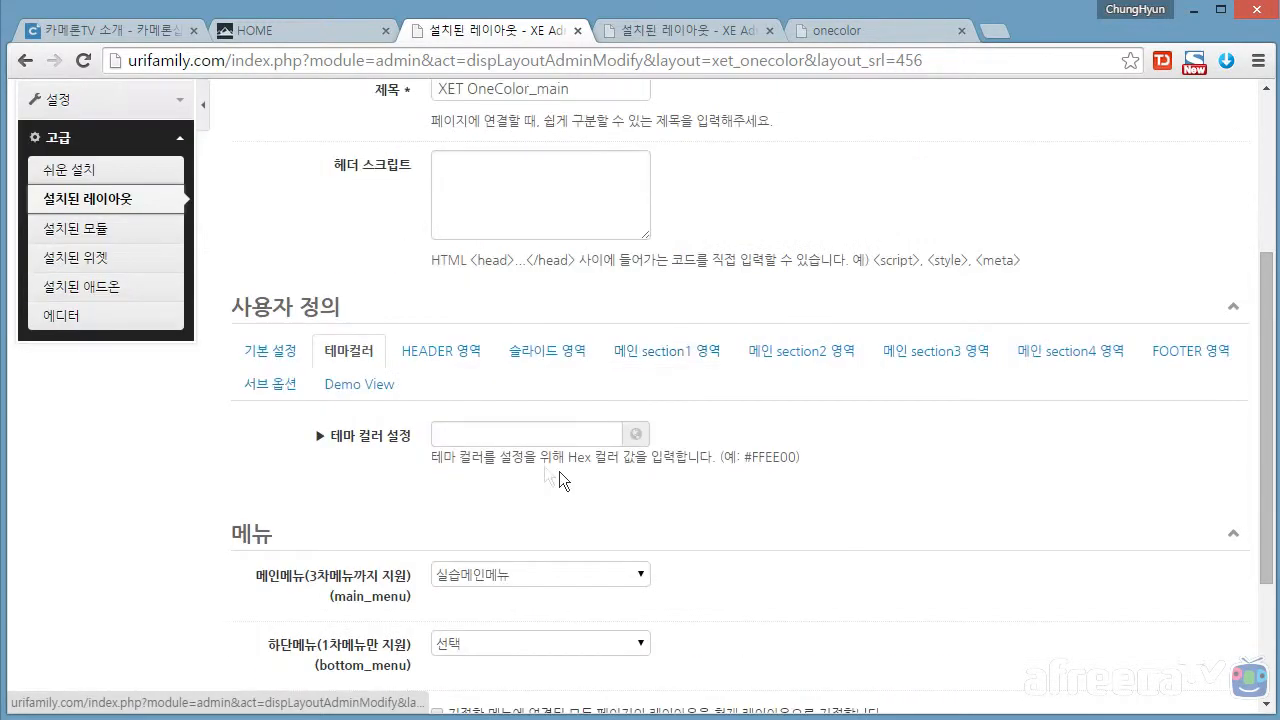
left_click(533, 436)
key("ctrl+v")
scroll(969, 492, "down", 2)
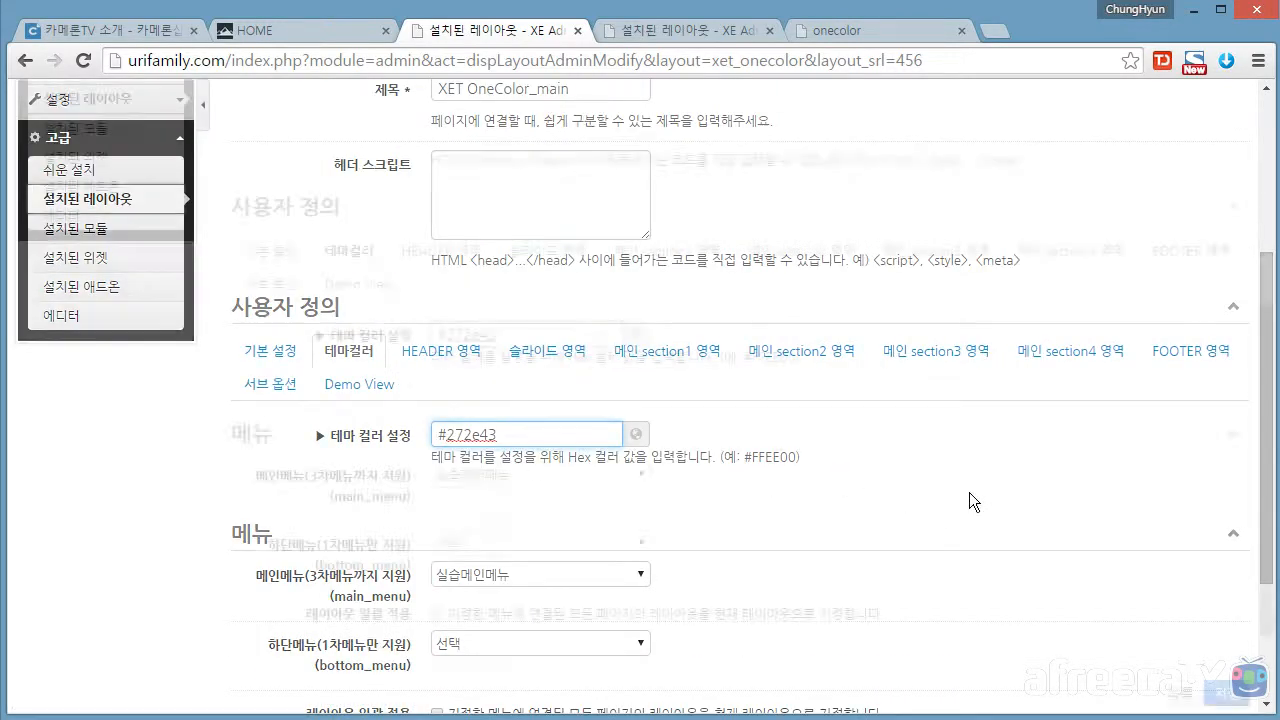
left_click(1226, 593)
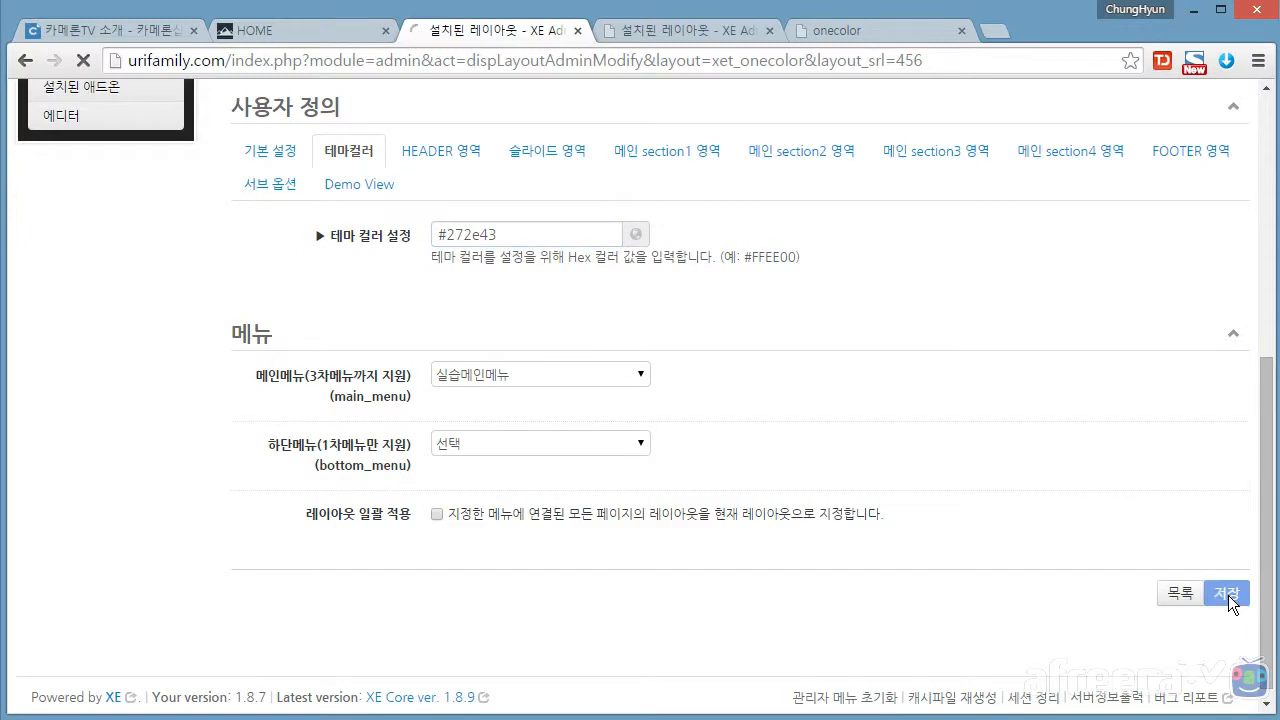
scroll(1010, 547, "down", 2)
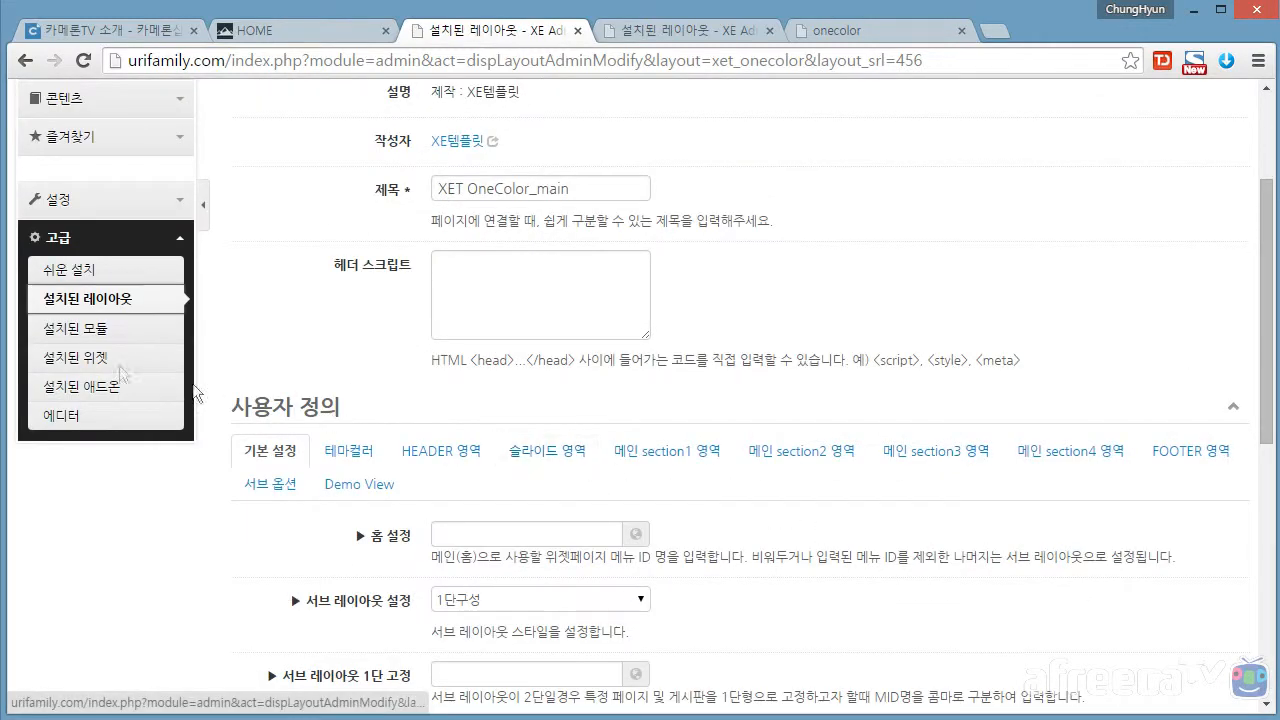
scroll(603, 390, "up", 2)
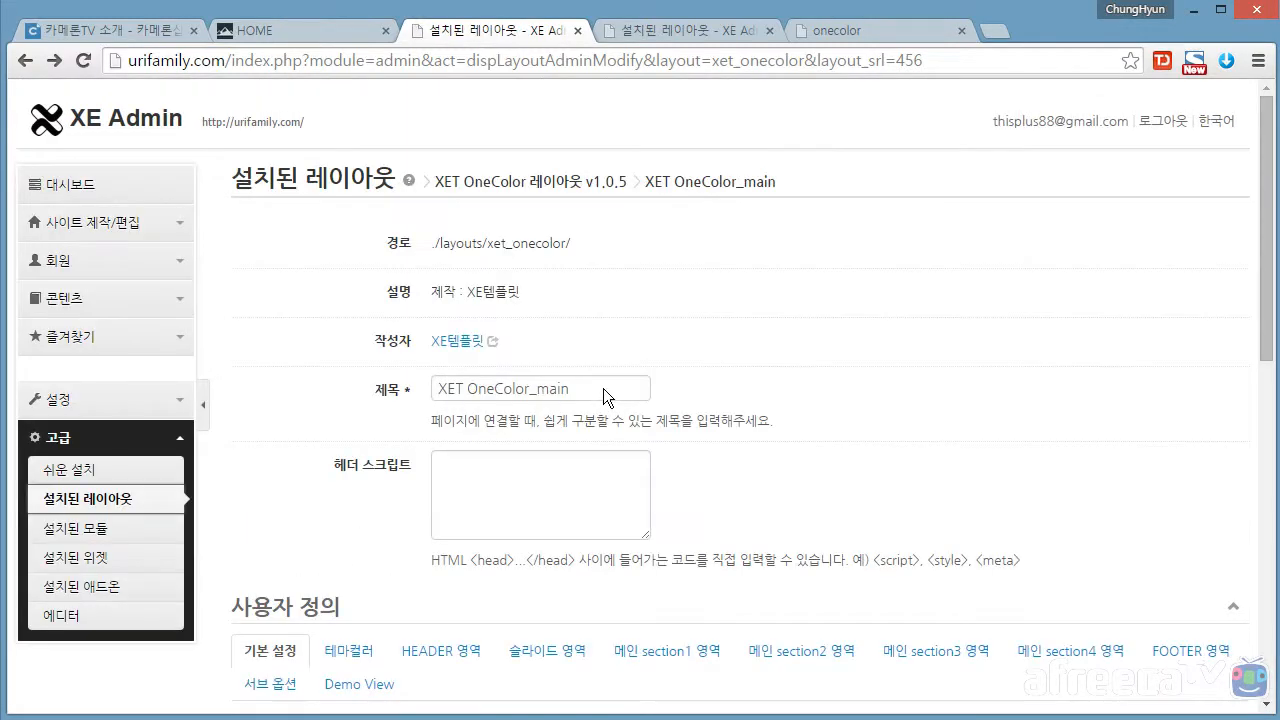
Return to the instance list, set XET OneColor_sub's 테마 컬러 설정 to #272e43 as well and save it
key("alt+Left")
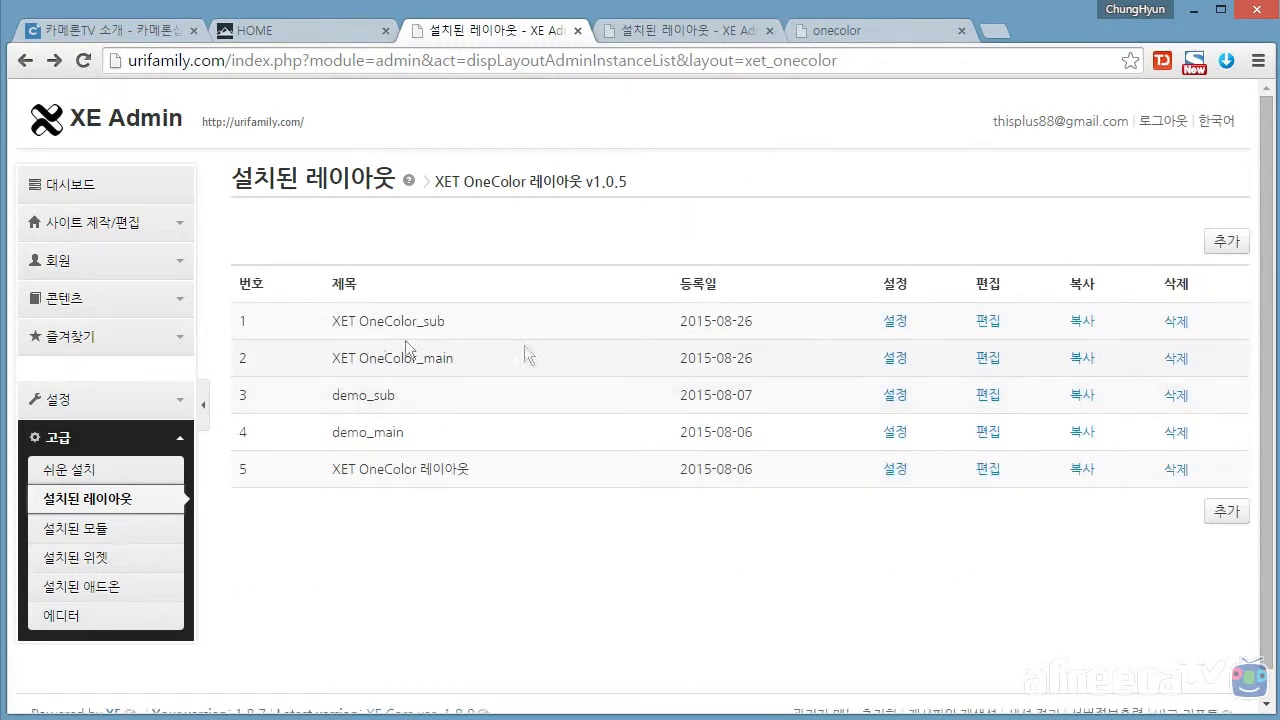
left_click(905, 323)
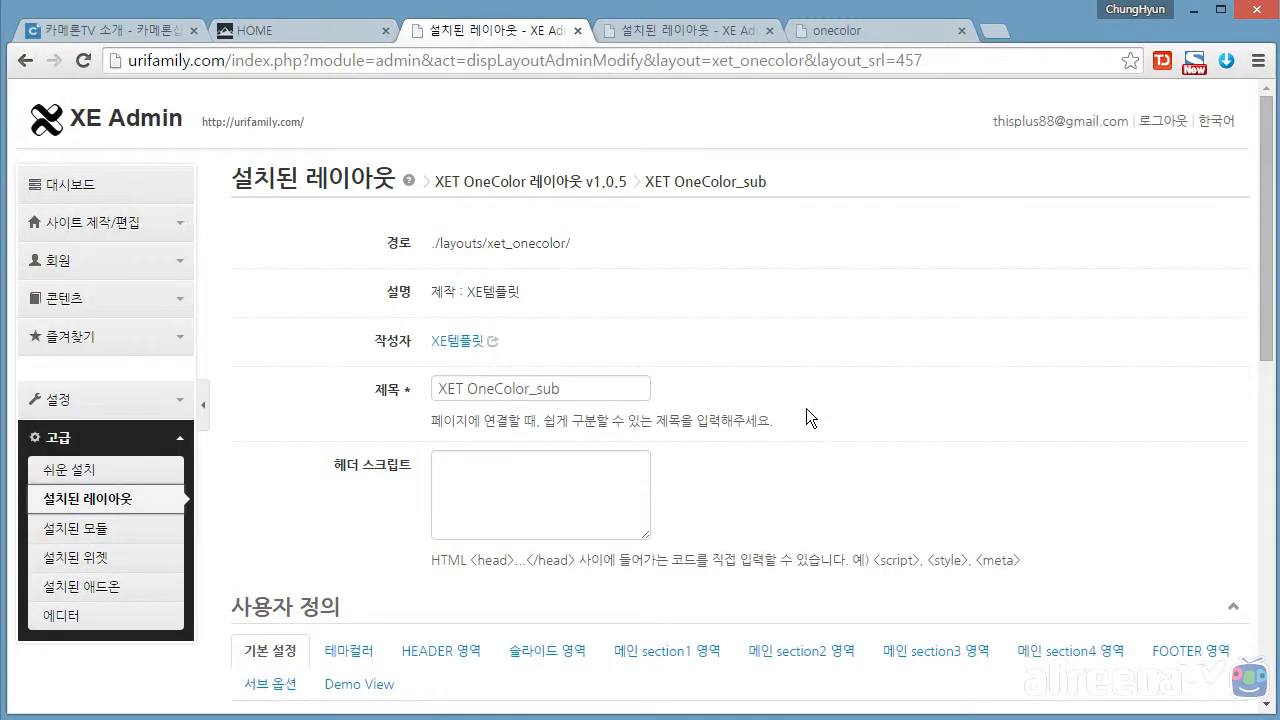
scroll(806, 408, "down", 2)
left_click(347, 455)
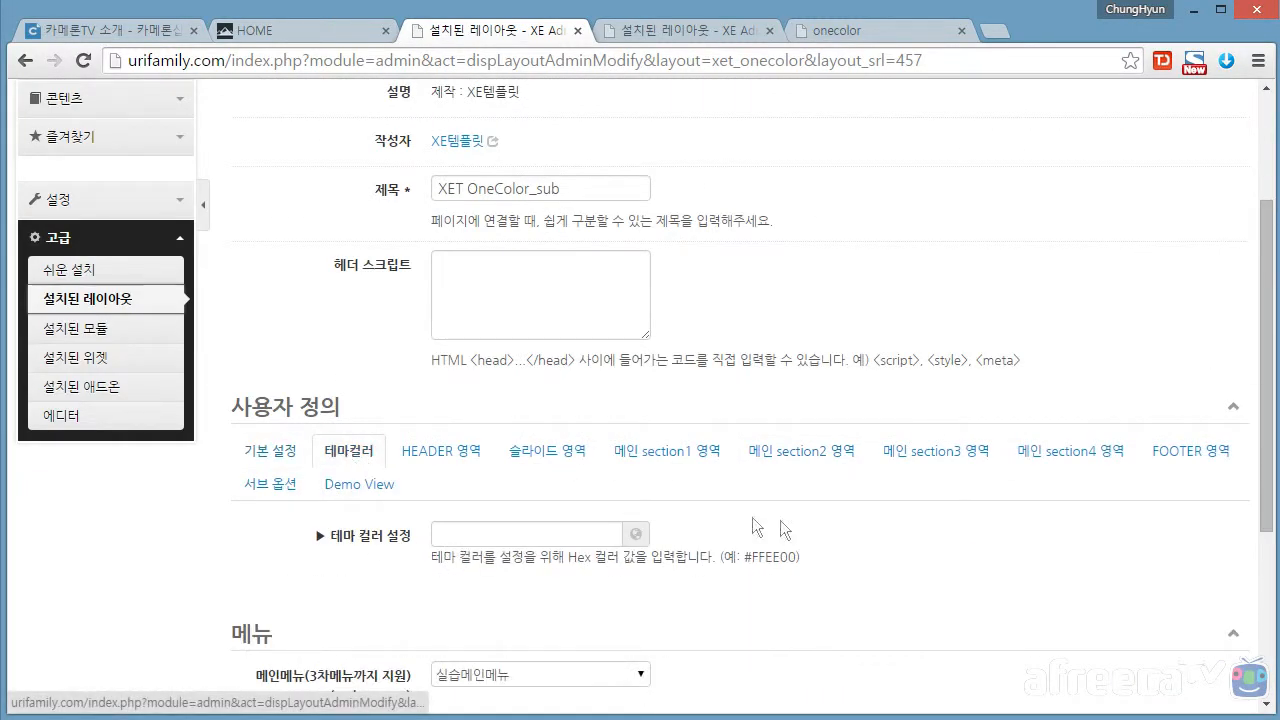
scroll(605, 506, "down", 1)
left_click(515, 438)
type("#272e43")
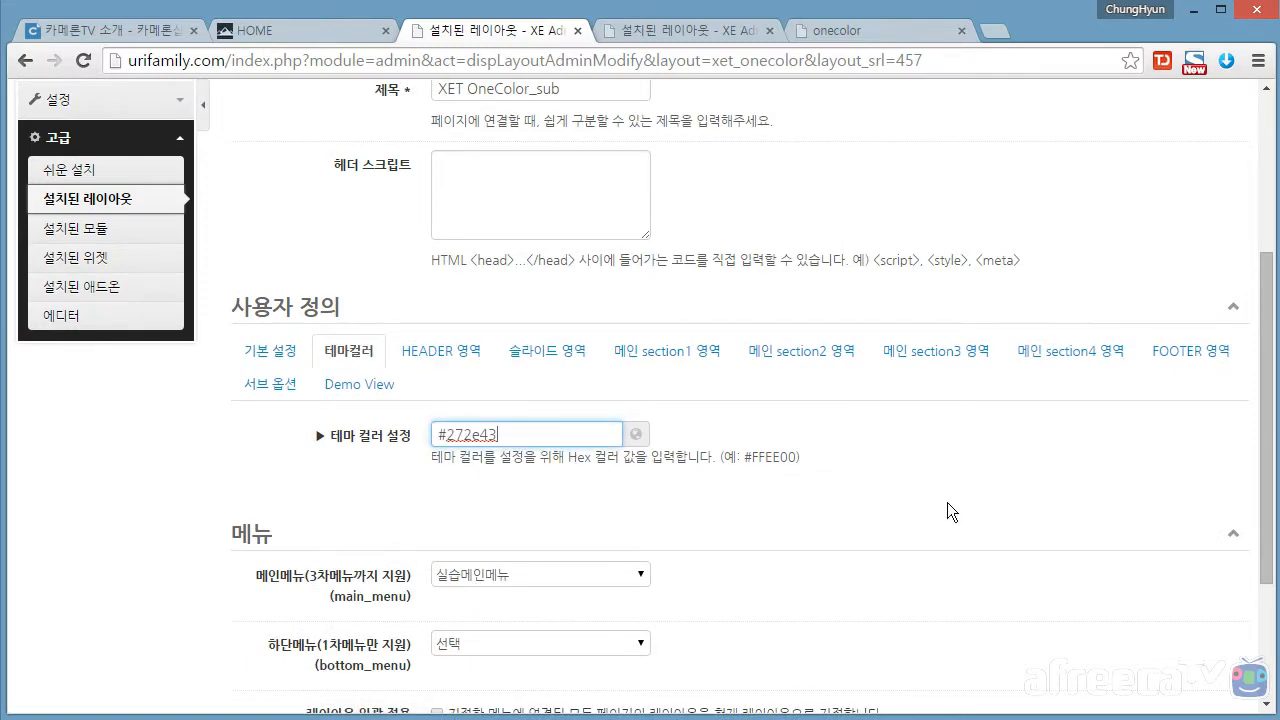
scroll(947, 502, "down", 2)
left_click(1223, 588)
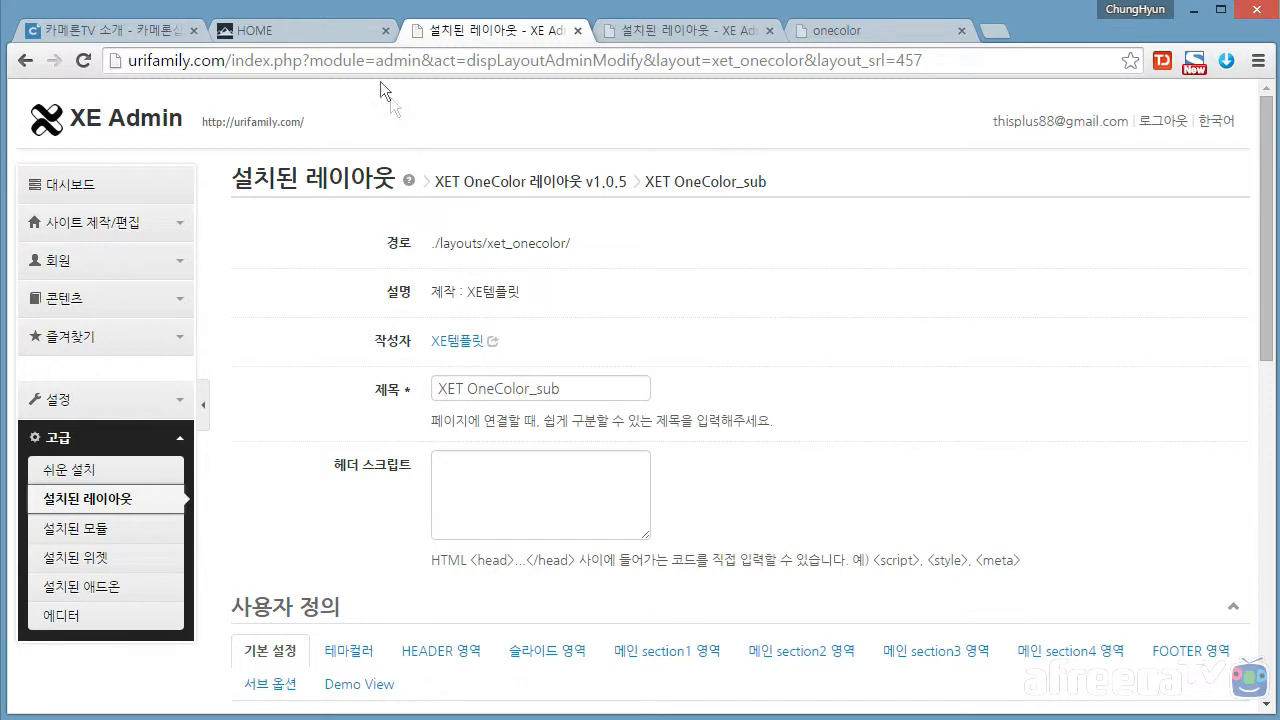
Reload the site's home page and compare its theme colour, content area and footer with the onecolor demo page
left_click(328, 37)
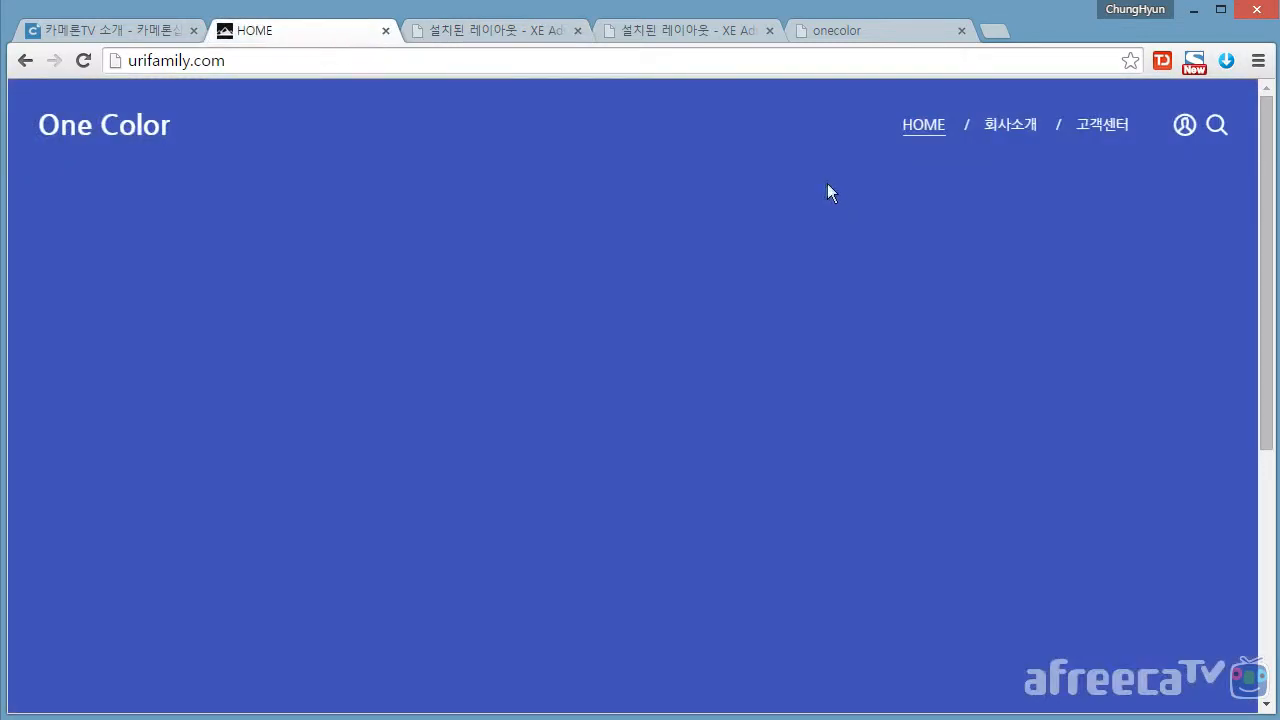
key("F5")
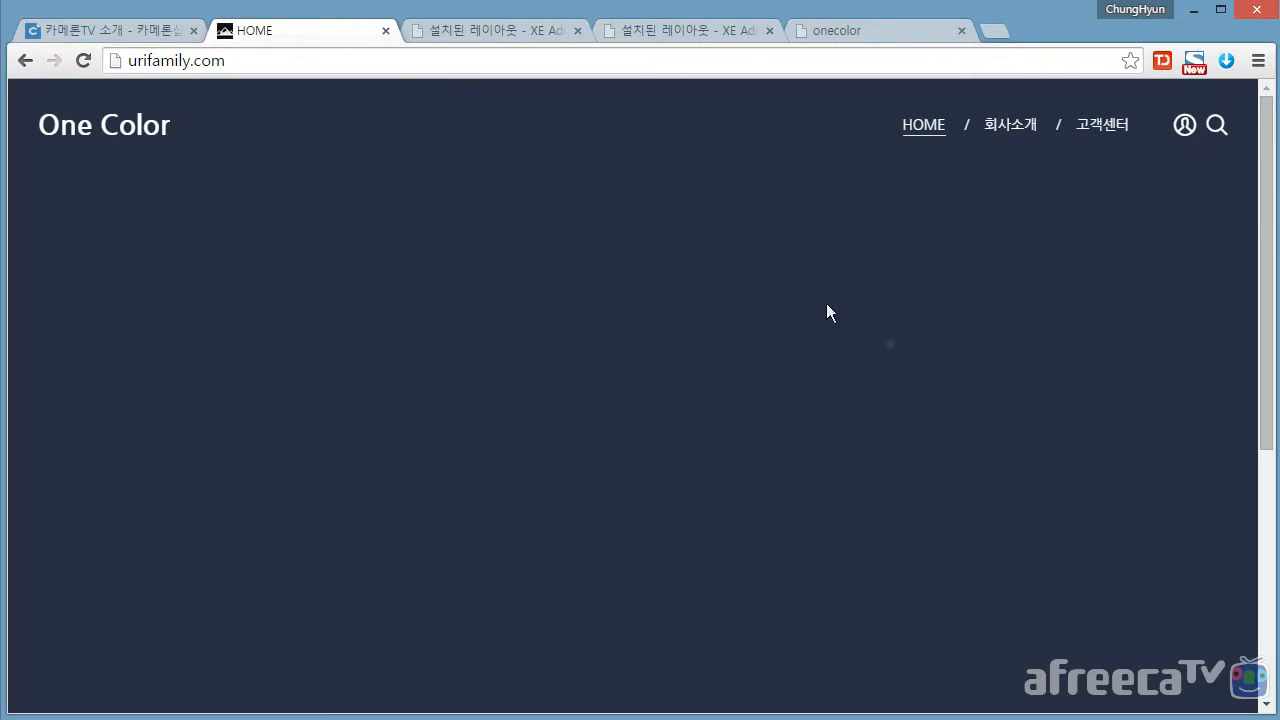
left_click(833, 30)
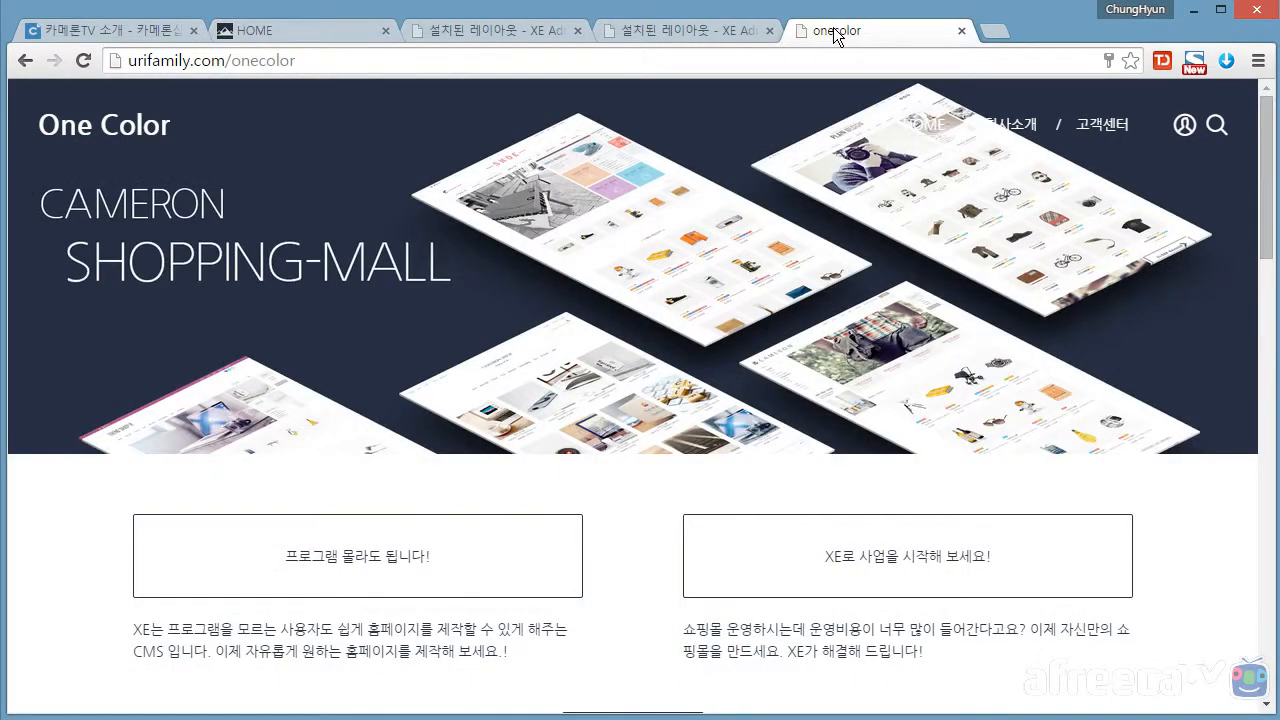
left_click(310, 32)
scroll(867, 430, "down", 5)
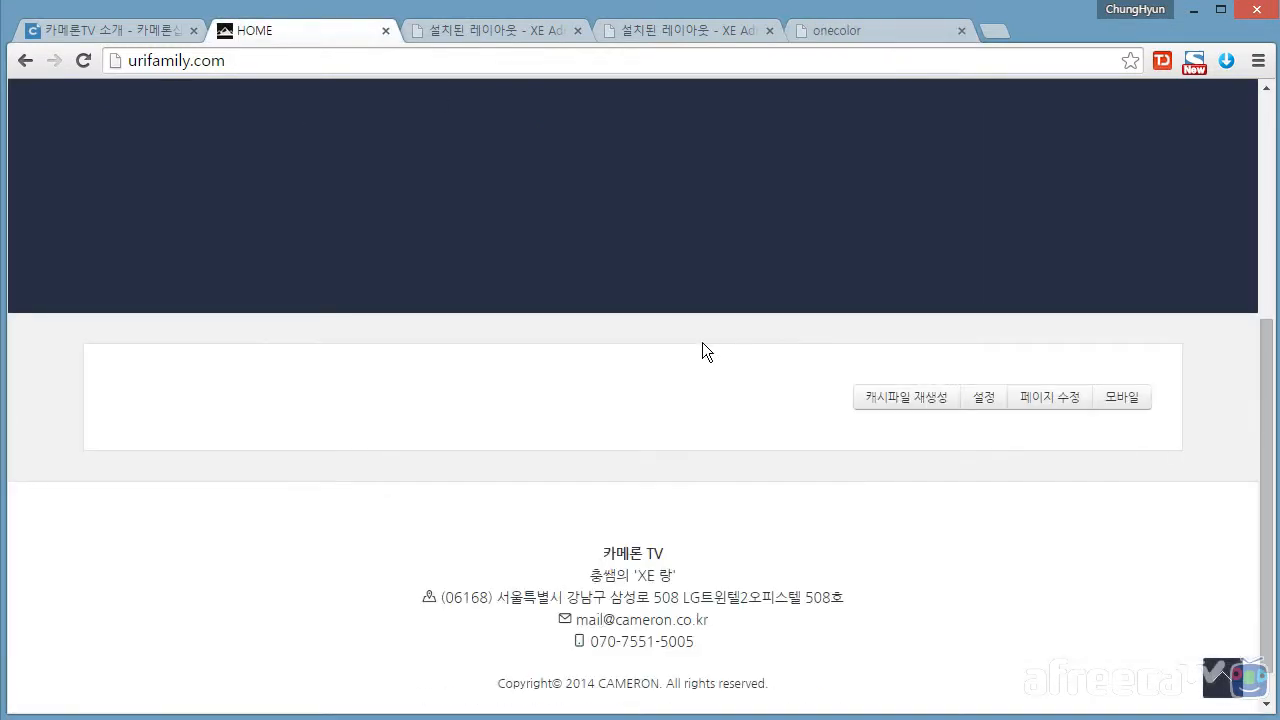
scroll(620, 345, "down", 1)
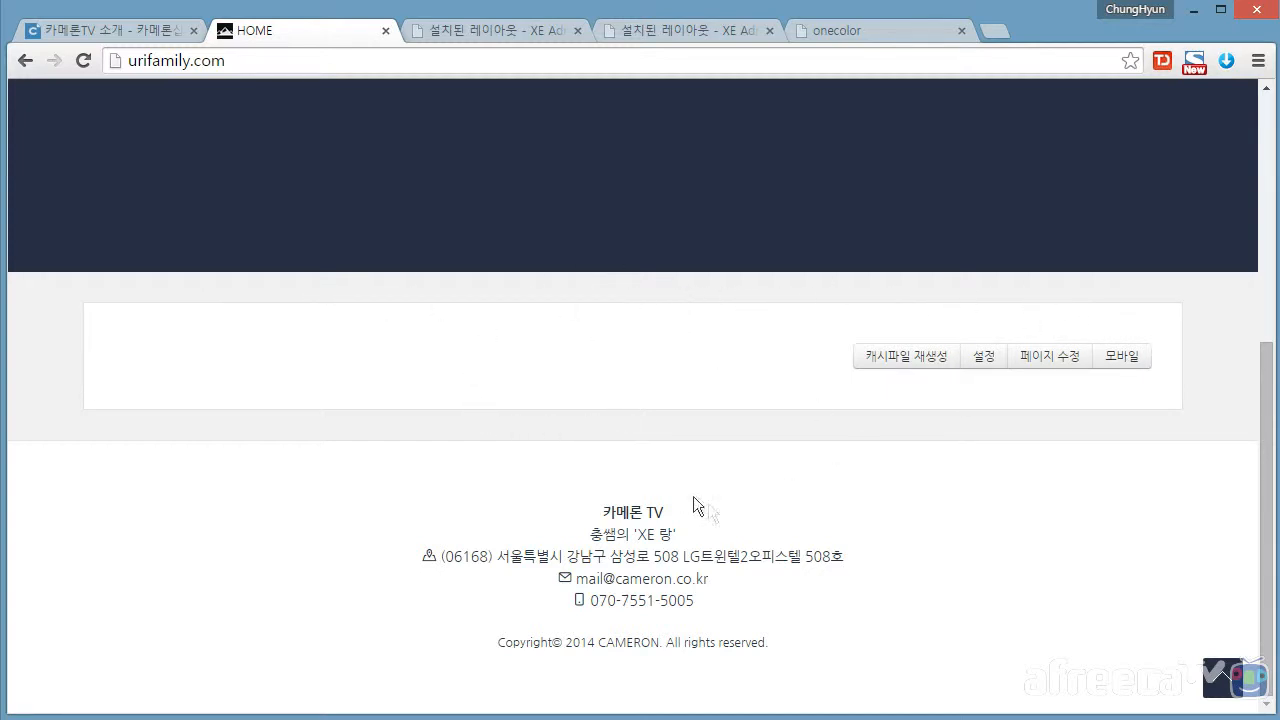
scroll(645, 441, "up", 3)
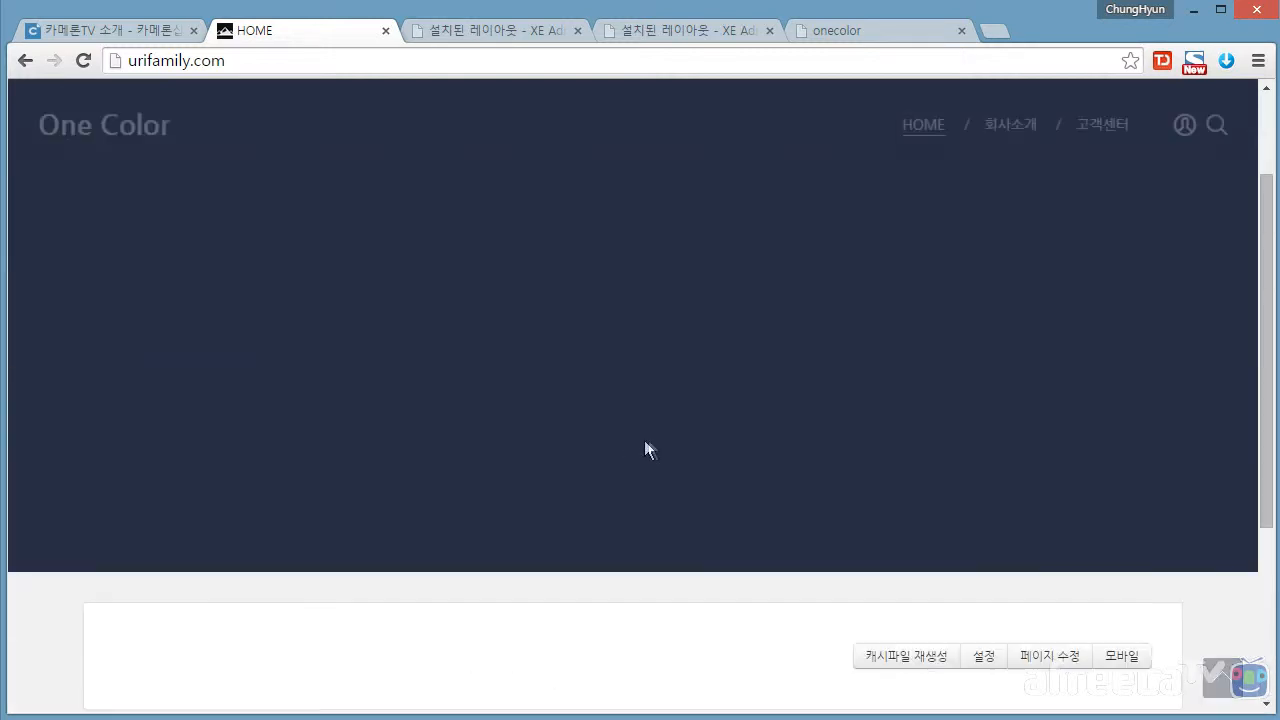
scroll(645, 450, "up", 2)
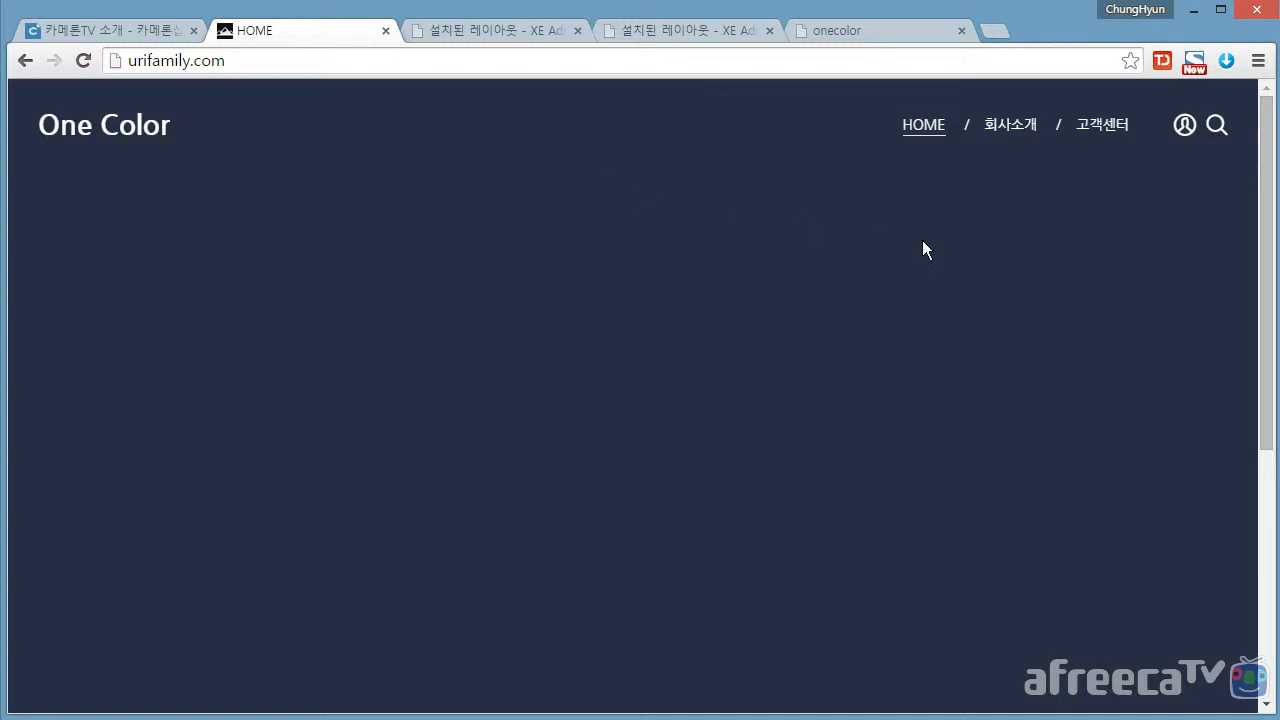
On the Cameron site, open the 카메론TV section's 방송자료 board and examine the One Color 데모 이미지 자료 post and its attachment
left_click(846, 33)
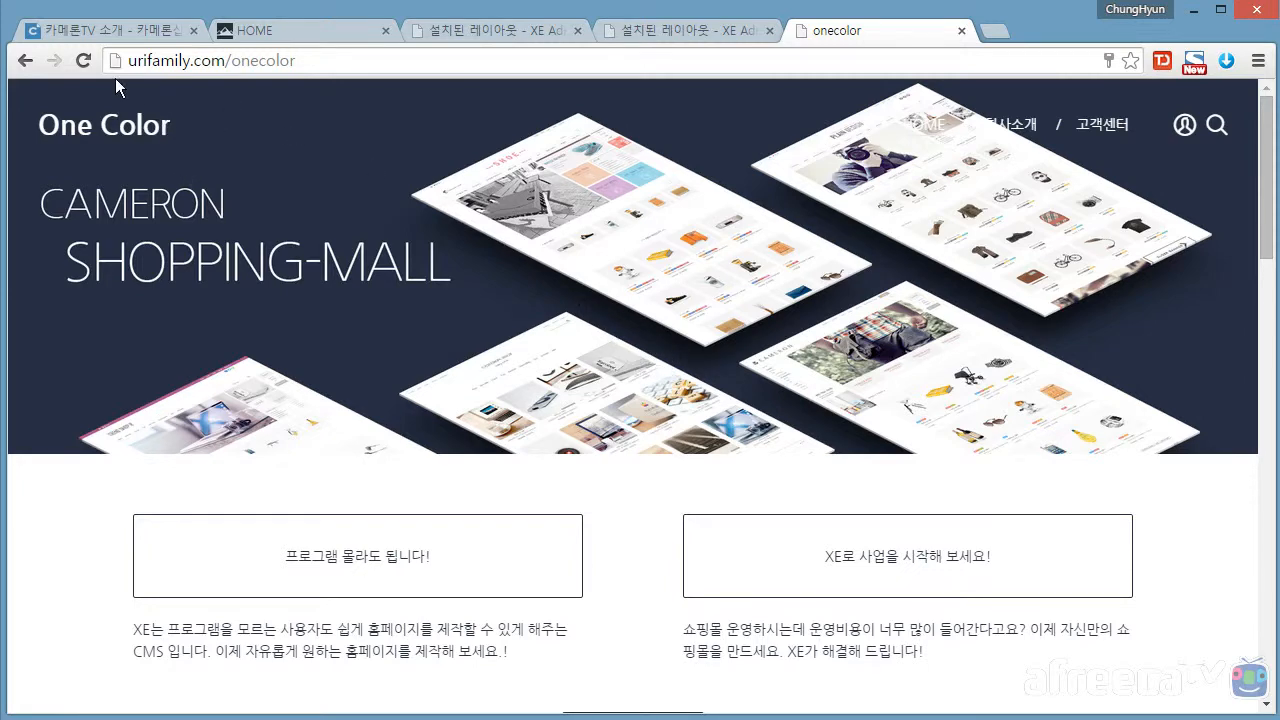
left_click(137, 33)
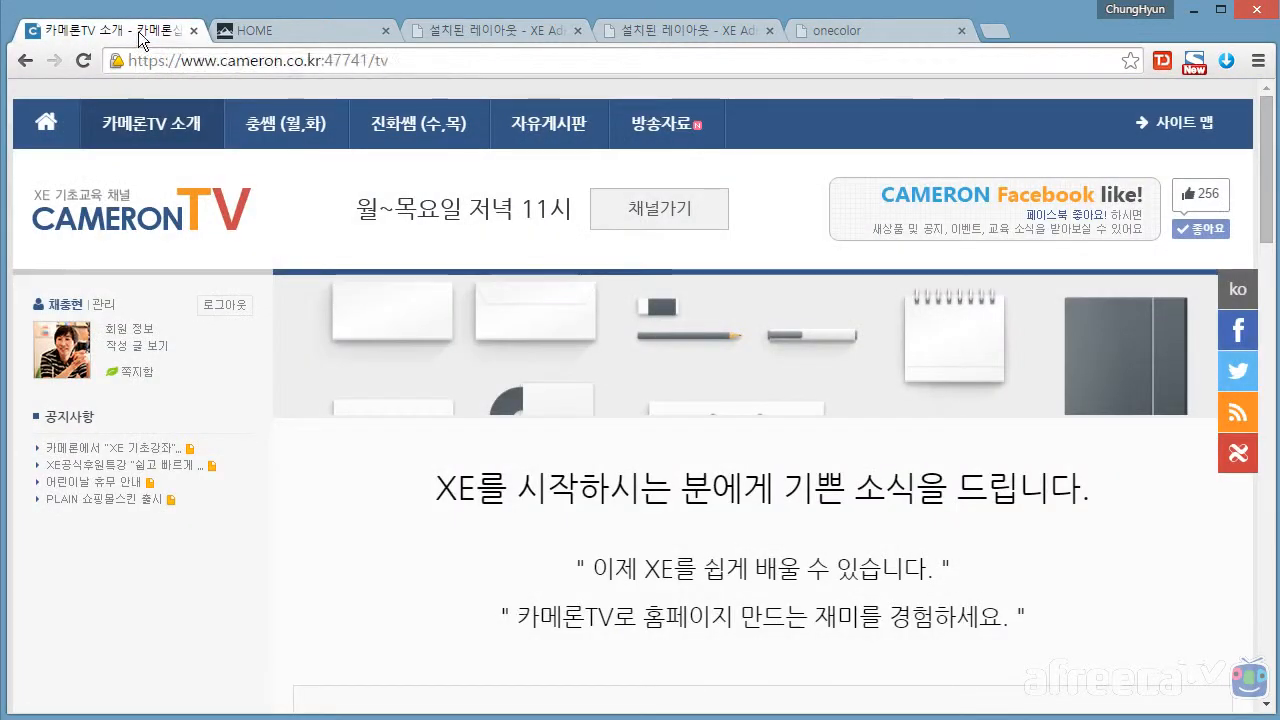
left_click(45, 138)
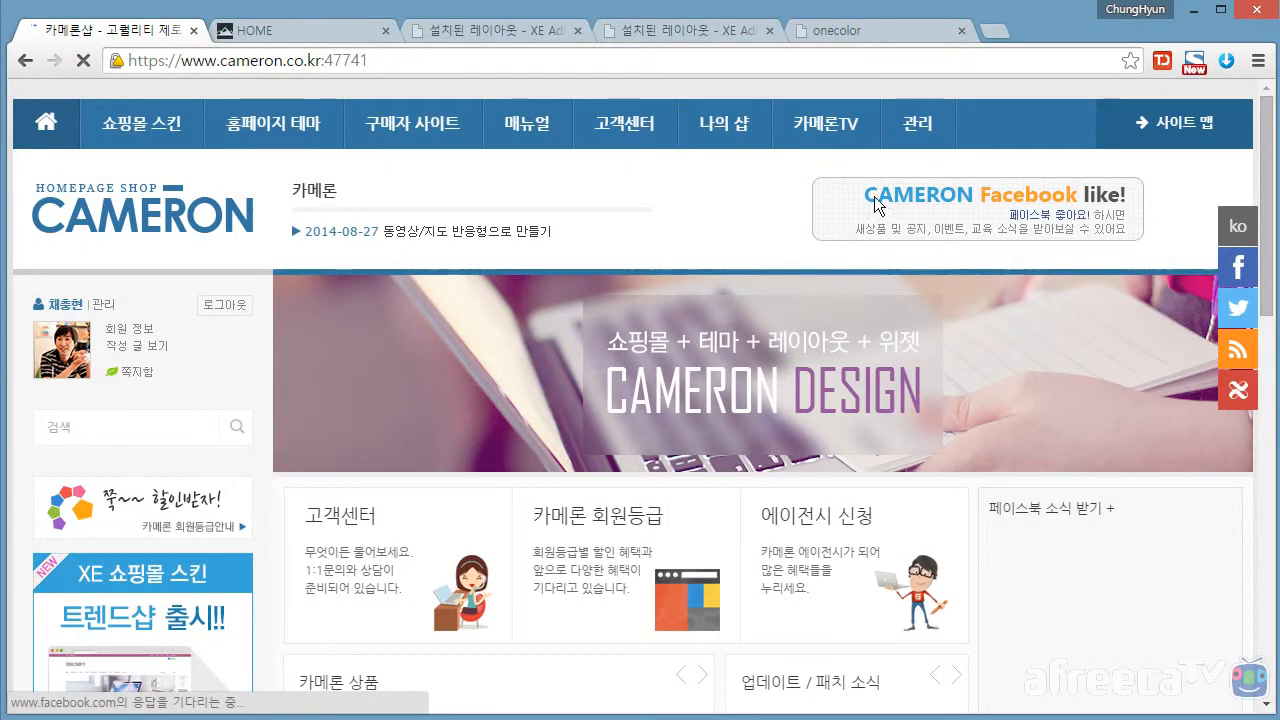
left_click(841, 134)
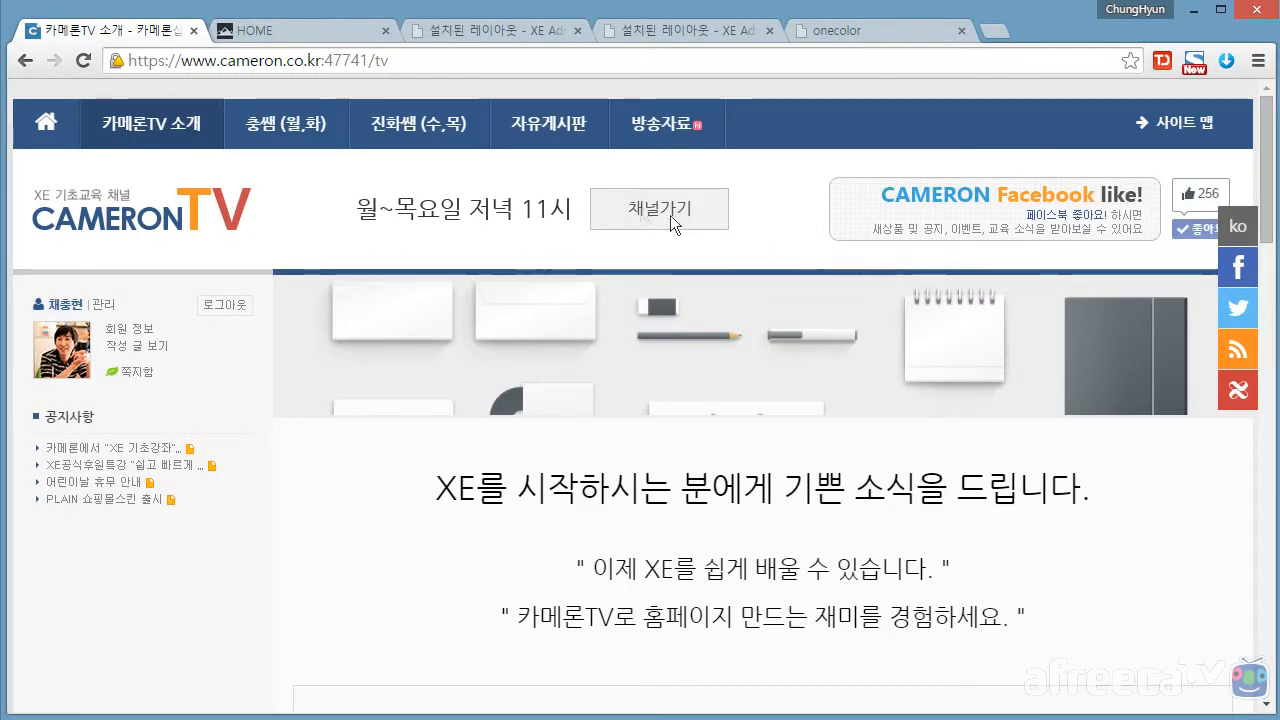
left_click(674, 129)
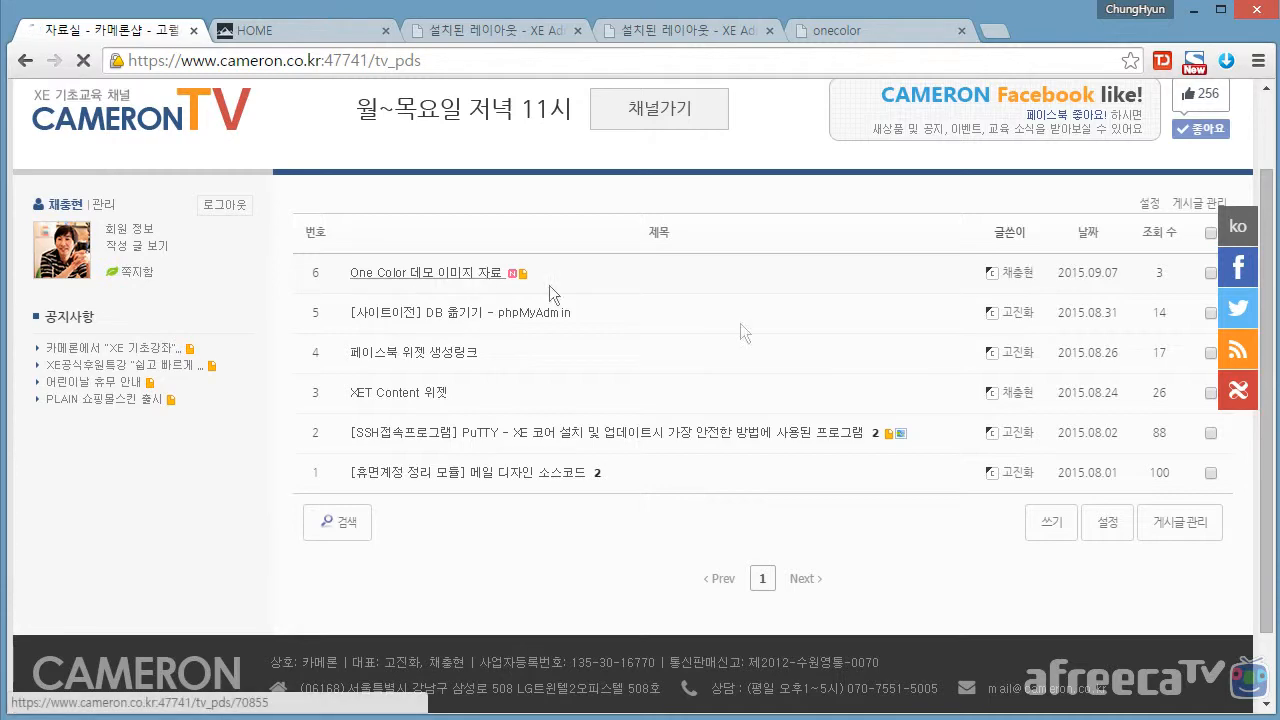
left_click(510, 274)
scroll(862, 390, "down", 8)
scroll(712, 381, "up", 3)
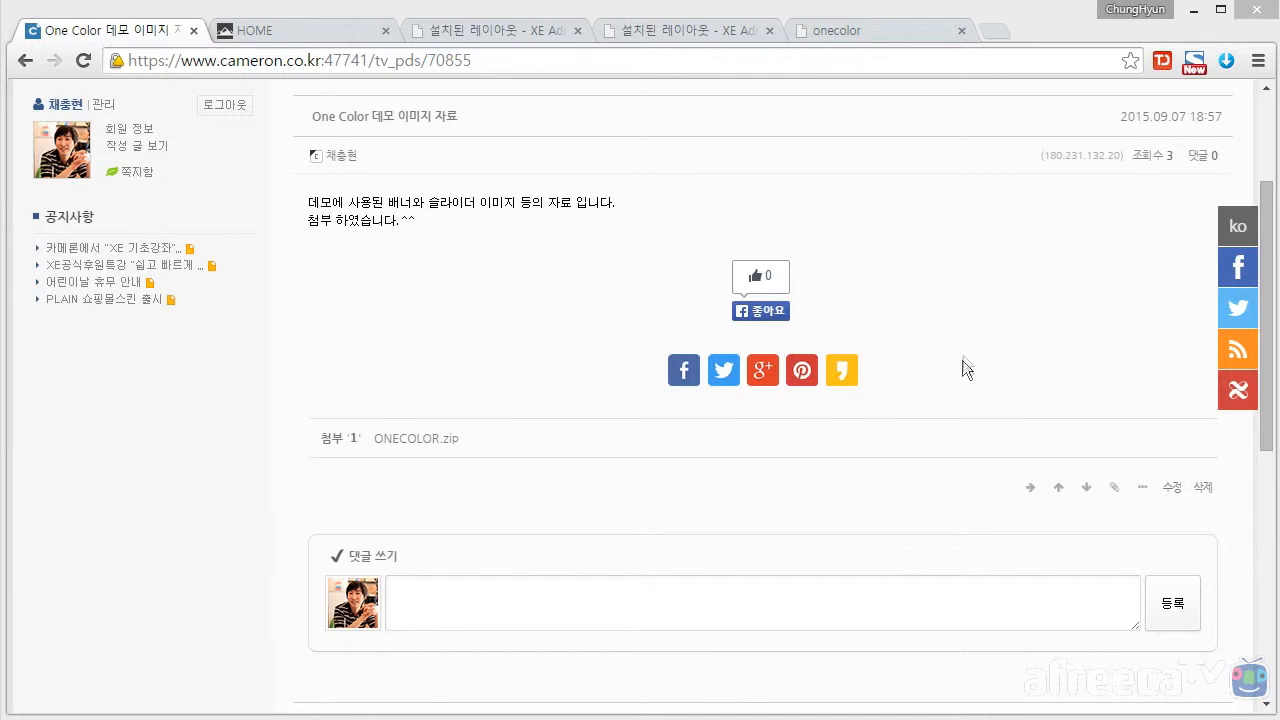
scroll(715, 376, "up", 2)
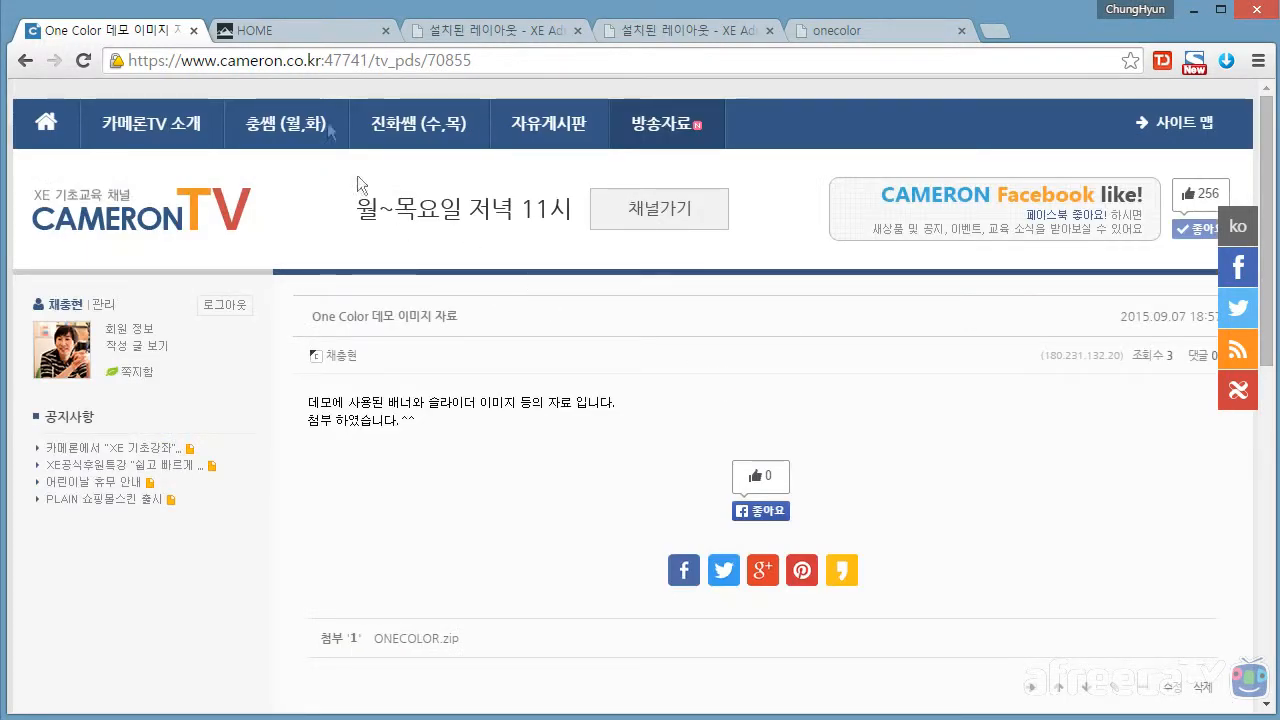
Return to the site's home page, bring the ONECOLOR folder window over it, and look at the shop1 and shop2 images
left_click(300, 35)
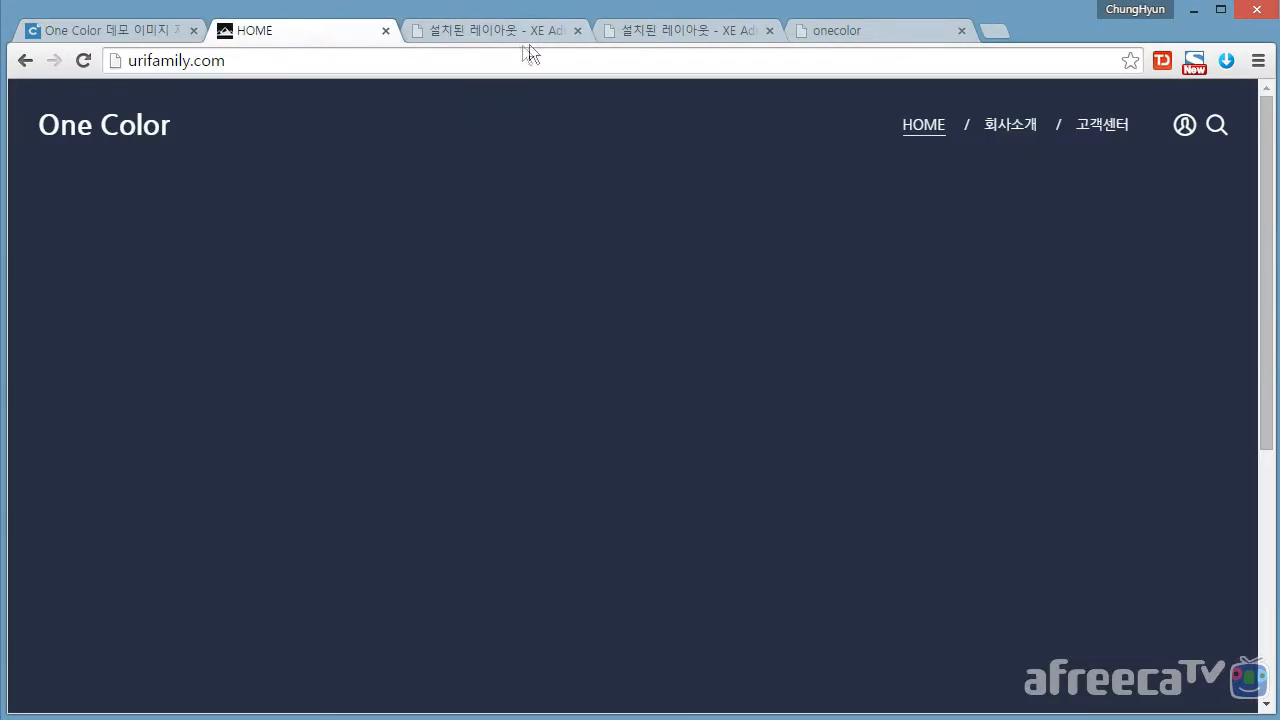
left_click_drag(1279, 100, 580, 130)
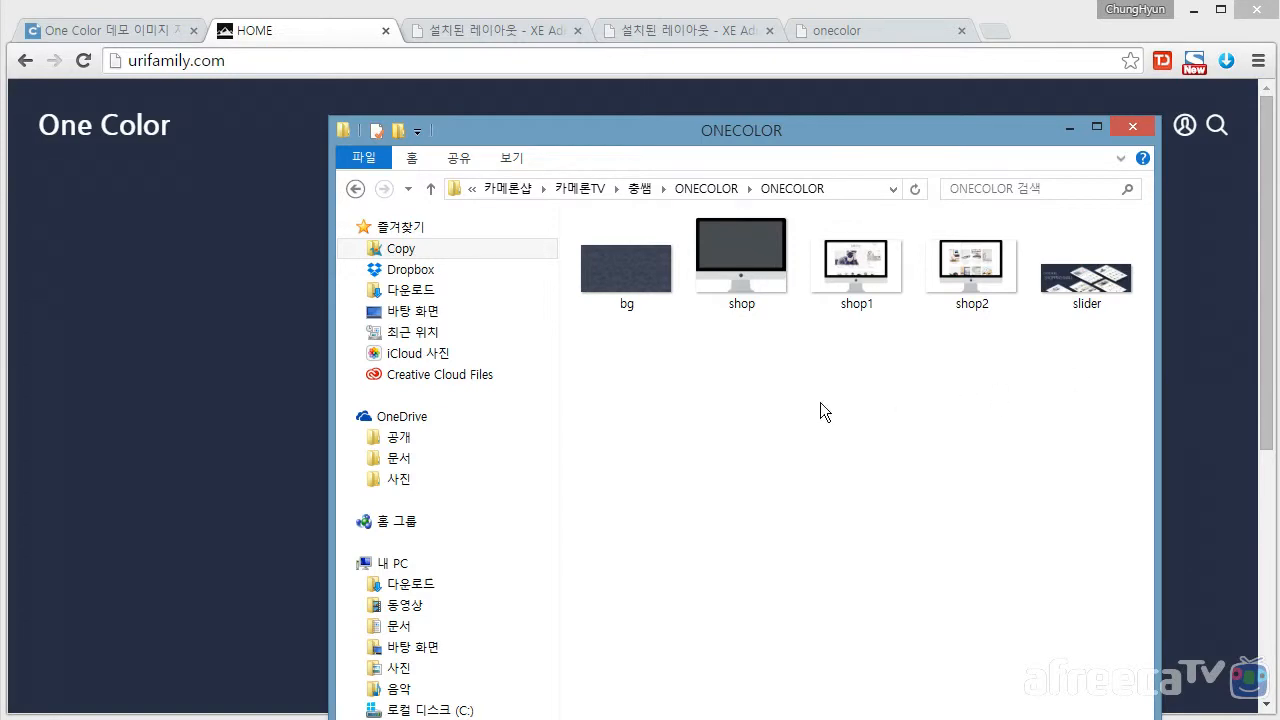
left_click(871, 285)
left_click(955, 298)
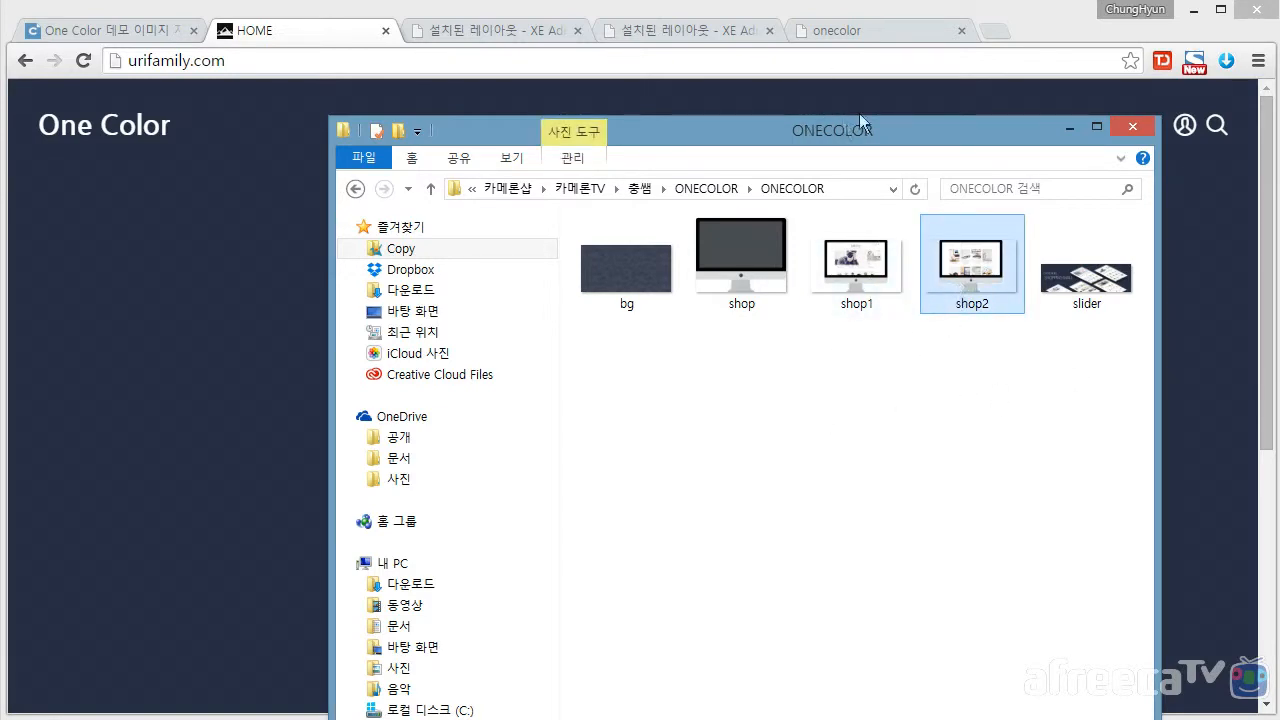
Switch to the onecolor demo page and look at its monitor image section above the 카메론샵 button
left_click(884, 31)
left_click(884, 31)
scroll(773, 405, "down", 10)
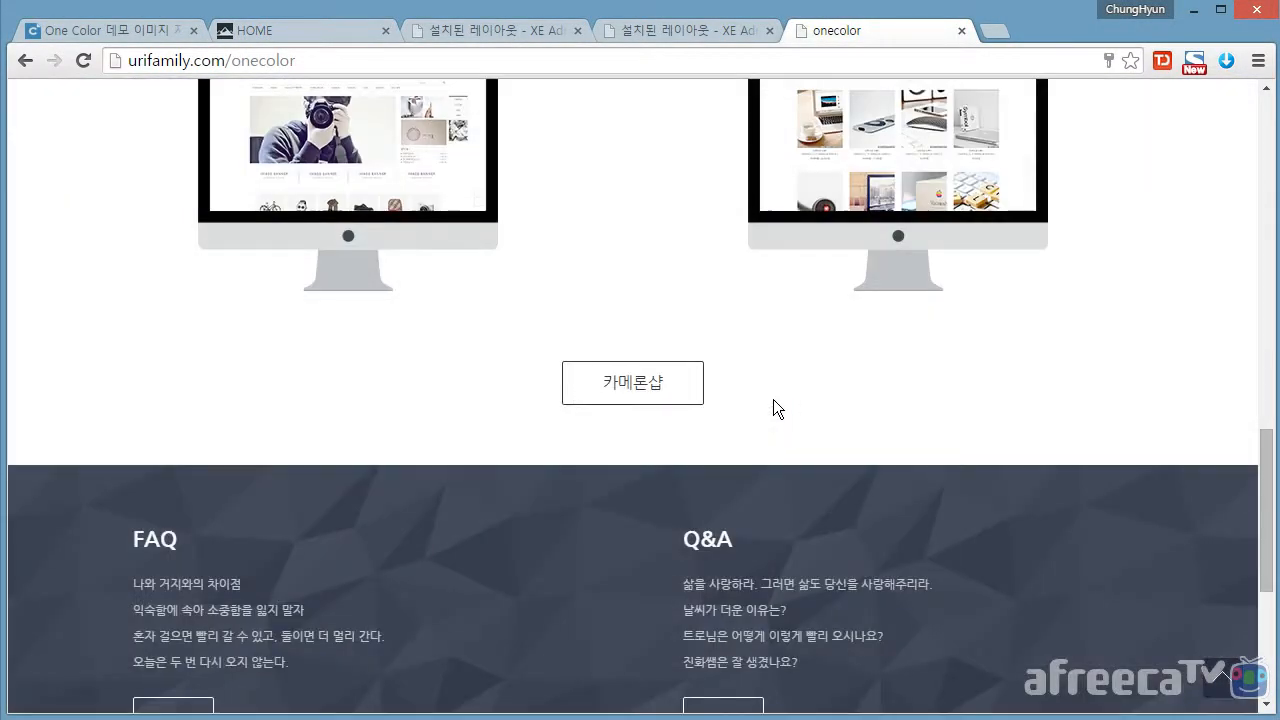
scroll(757, 274, "up", 2)
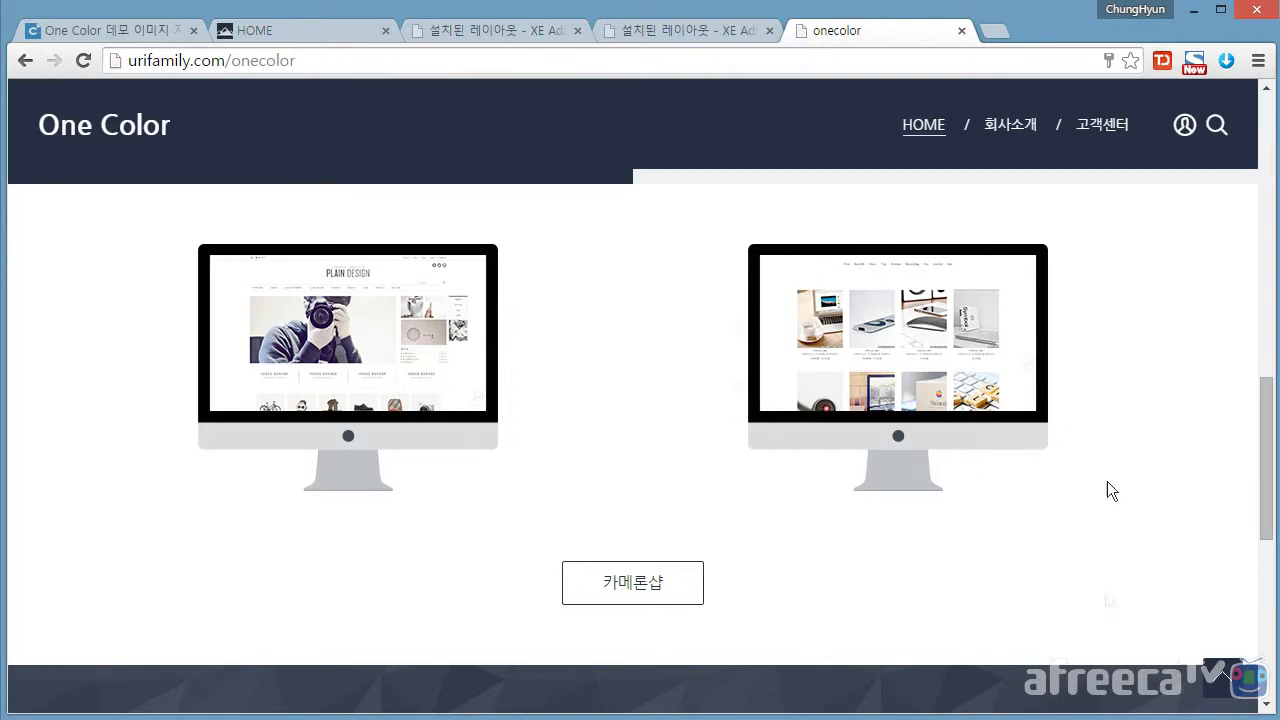
Bring up the ONECOLOR folder window, look at the shop and slider images, and move the window away from the browser
key("alt+Tab")
left_click(742, 262)
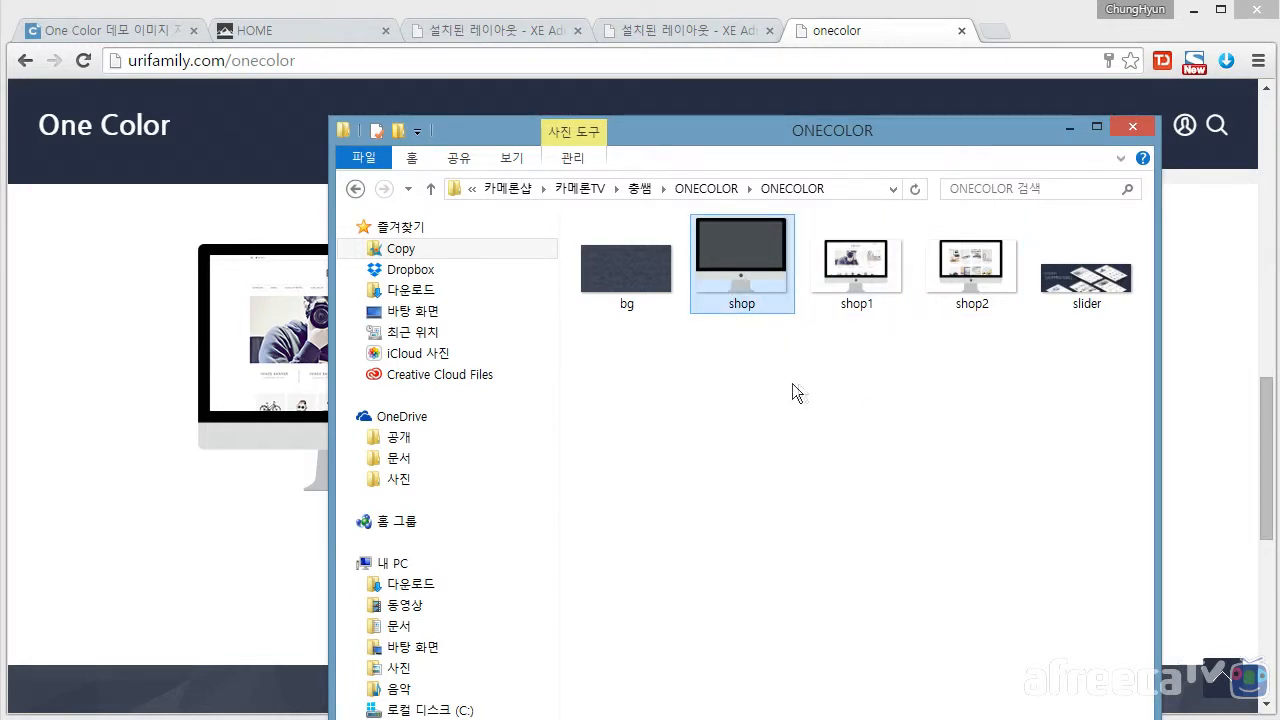
mouse_move(757, 267)
left_mouse_down()
mouse_move(784, 311)
mouse_move(778, 262)
left_mouse_up()
left_click(1100, 308)
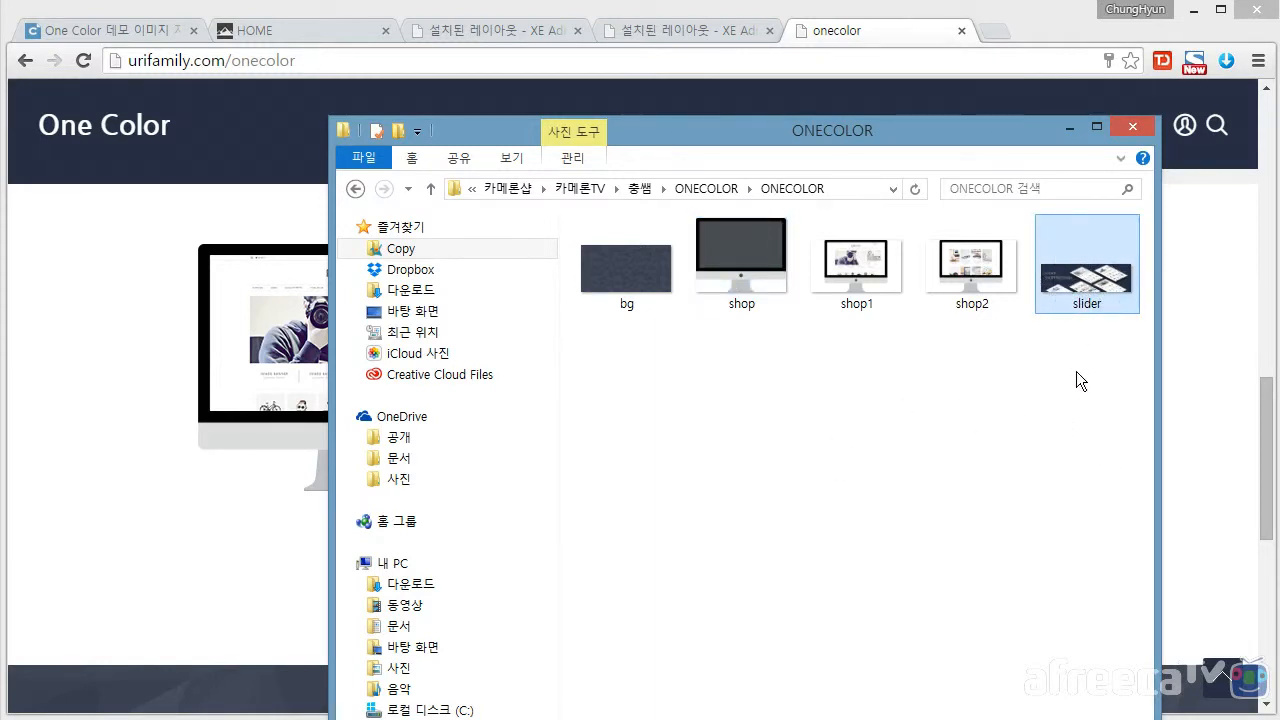
left_click_drag(770, 129, 1279, 160)
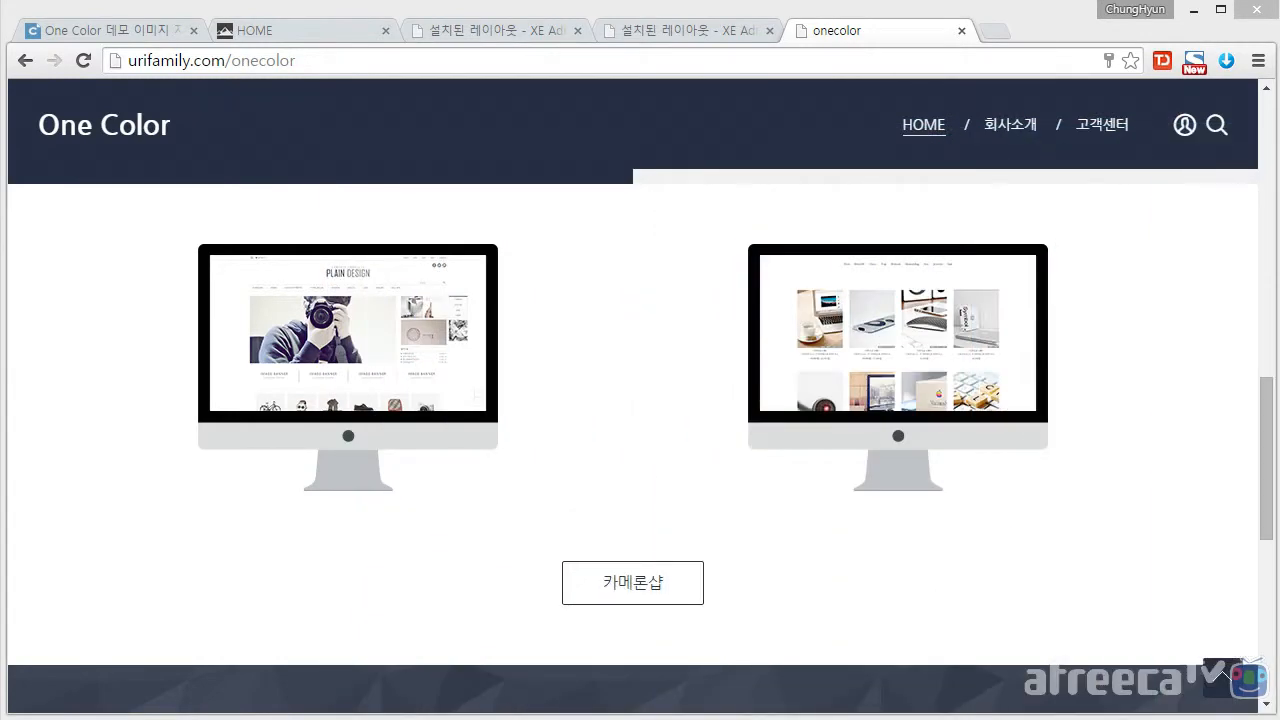
In XE Admin, return to the 설치된 레이아웃 list and open the settings of XET OneColor_main under XET OneColor 레이아웃
left_click(315, 32)
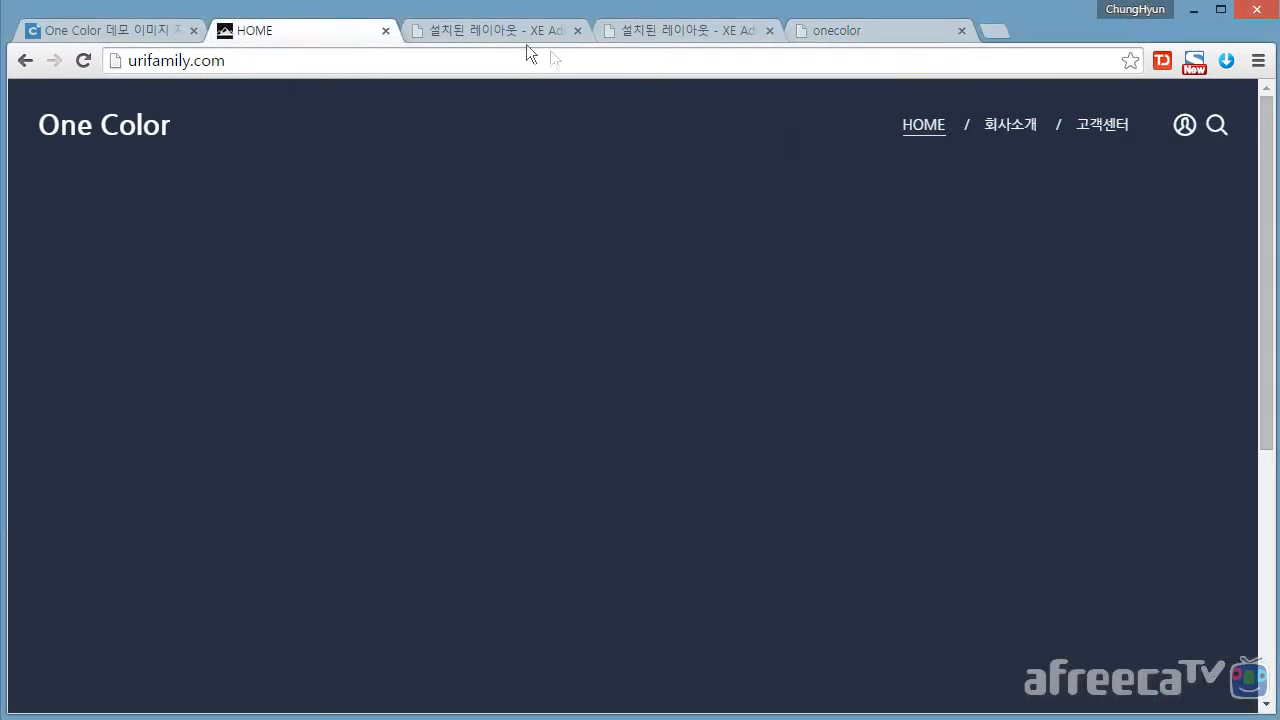
left_click(507, 30)
scroll(907, 393, "down", 2)
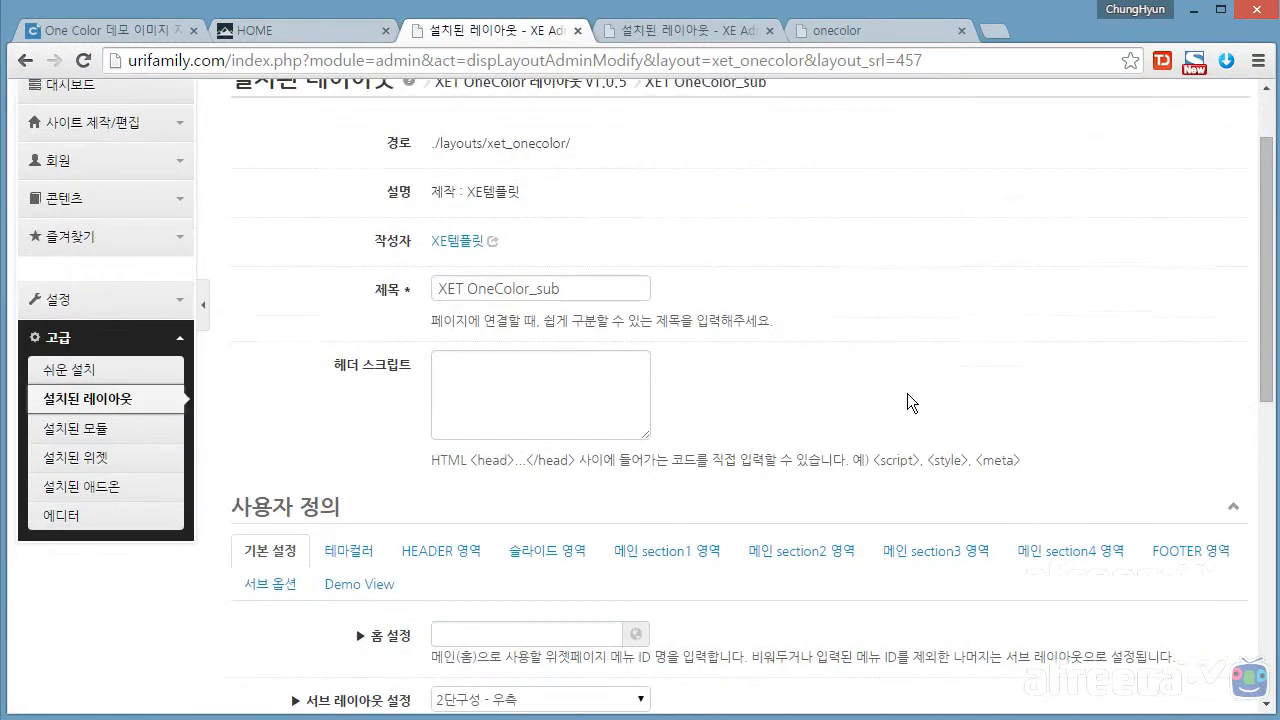
left_click(112, 300)
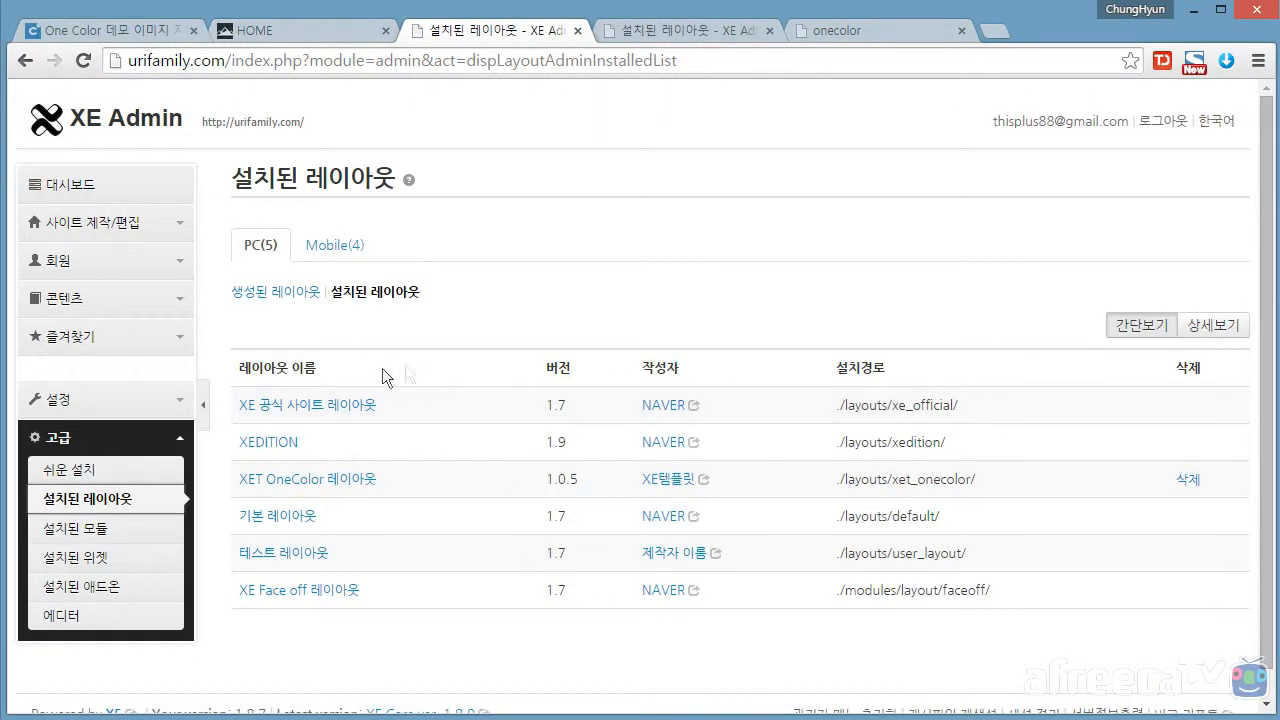
left_click(328, 482)
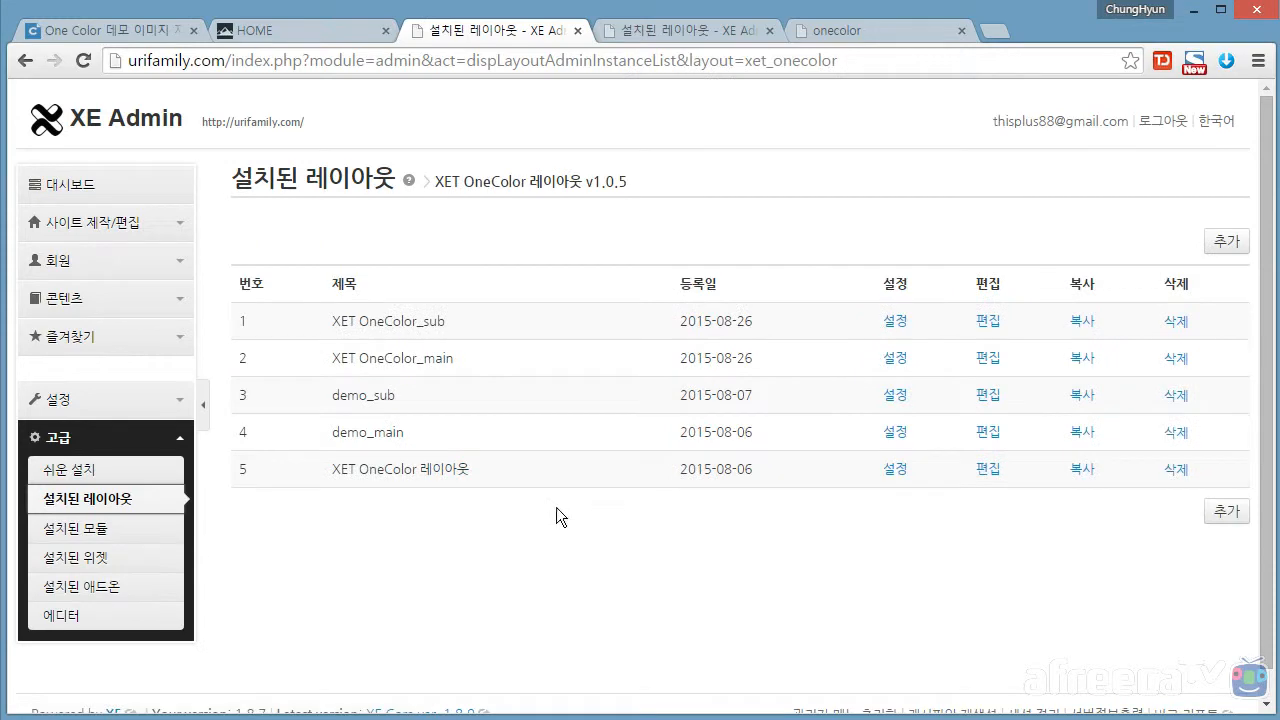
left_click(897, 360)
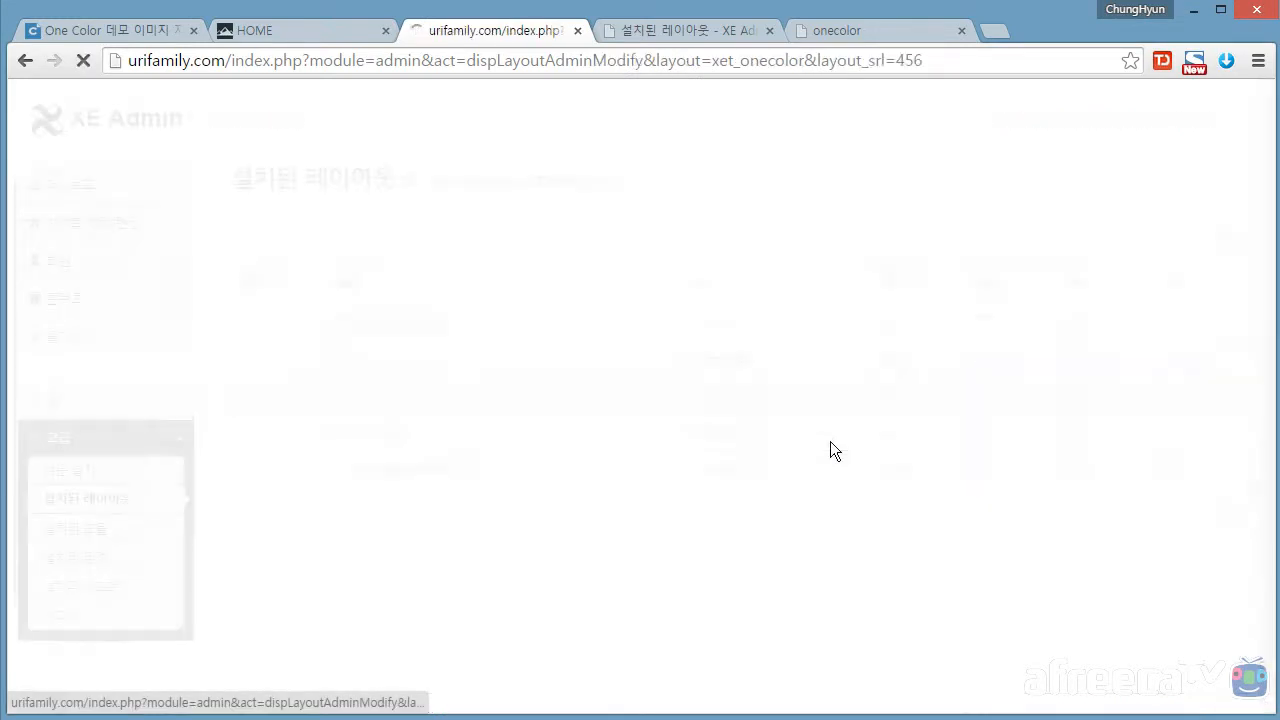
Open the 슬라이드 영역 settings of XET OneColor_main and look over the available slide options
scroll(840, 452, "down", 2)
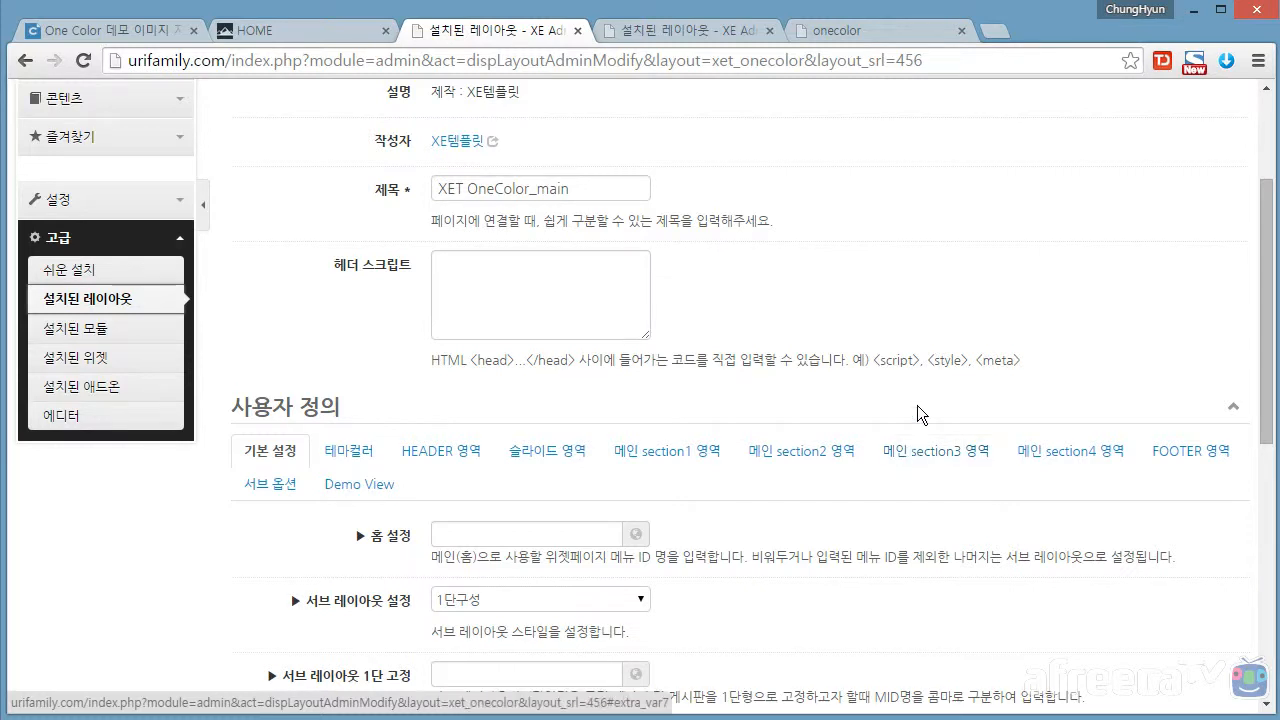
scroll(775, 365, "down", 1)
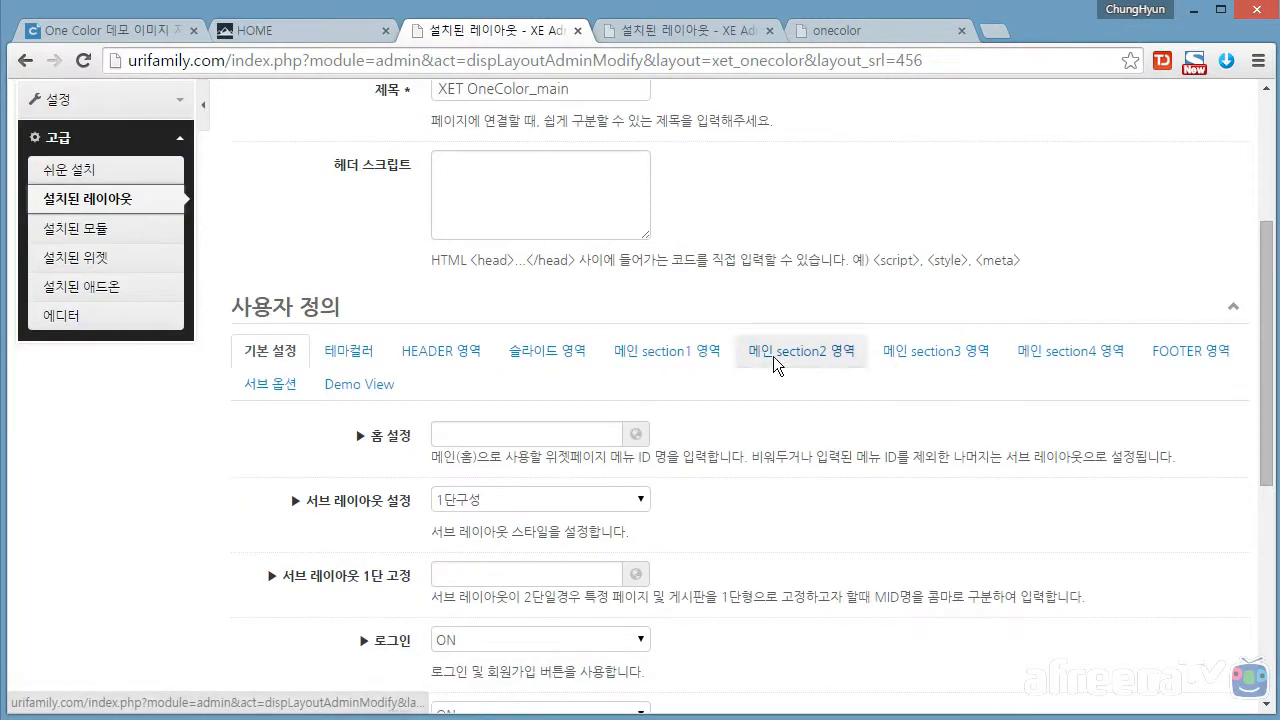
left_click(543, 355)
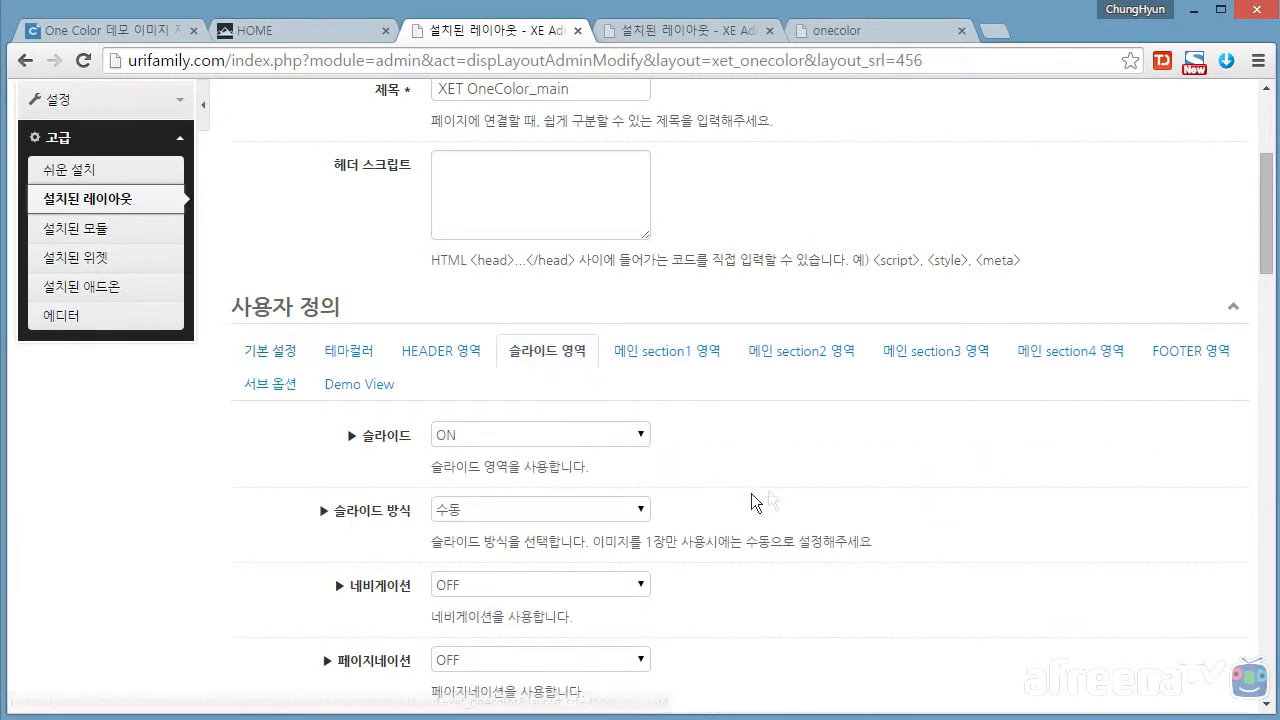
scroll(780, 492, "down", 1)
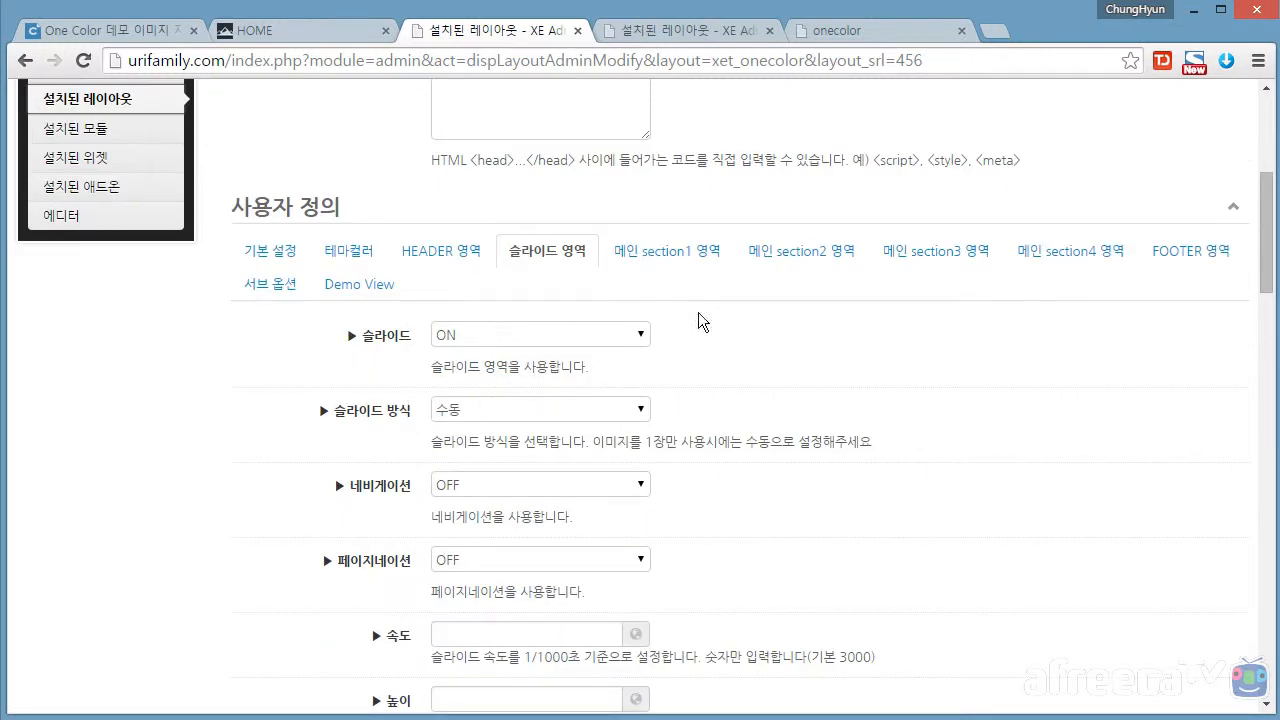
scroll(851, 392, "down", 2)
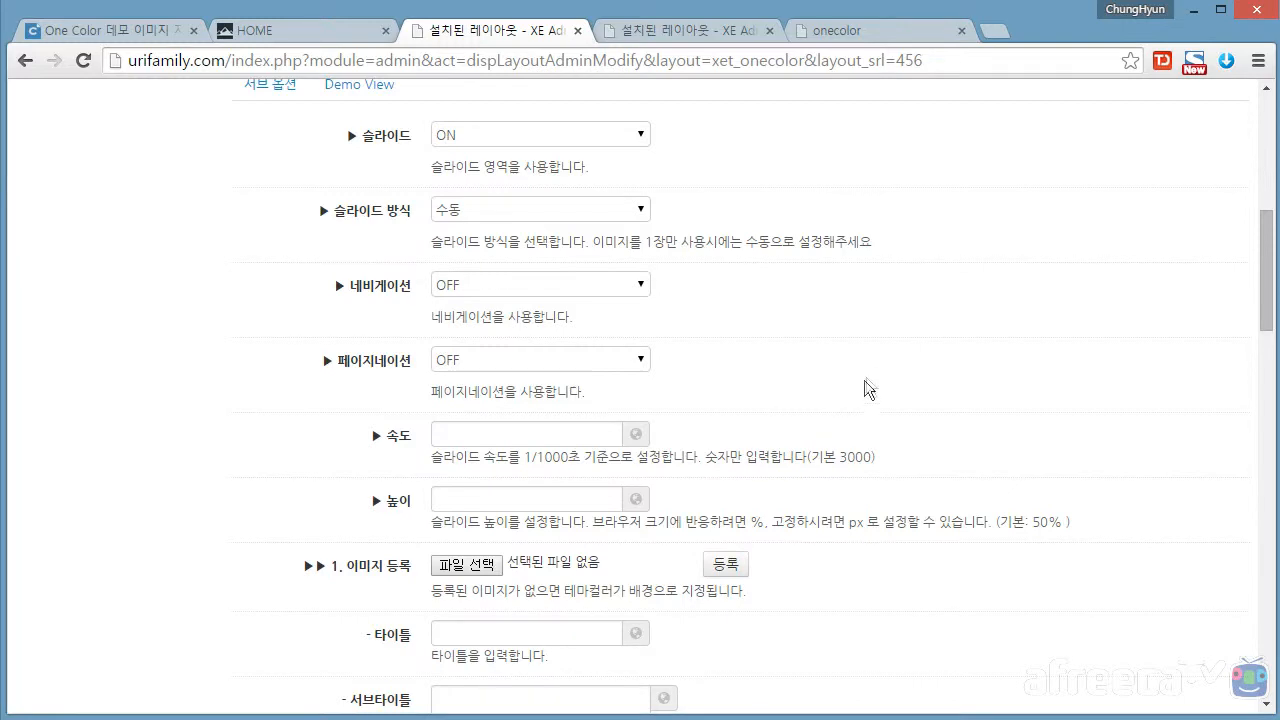
scroll(663, 290, "up", 1)
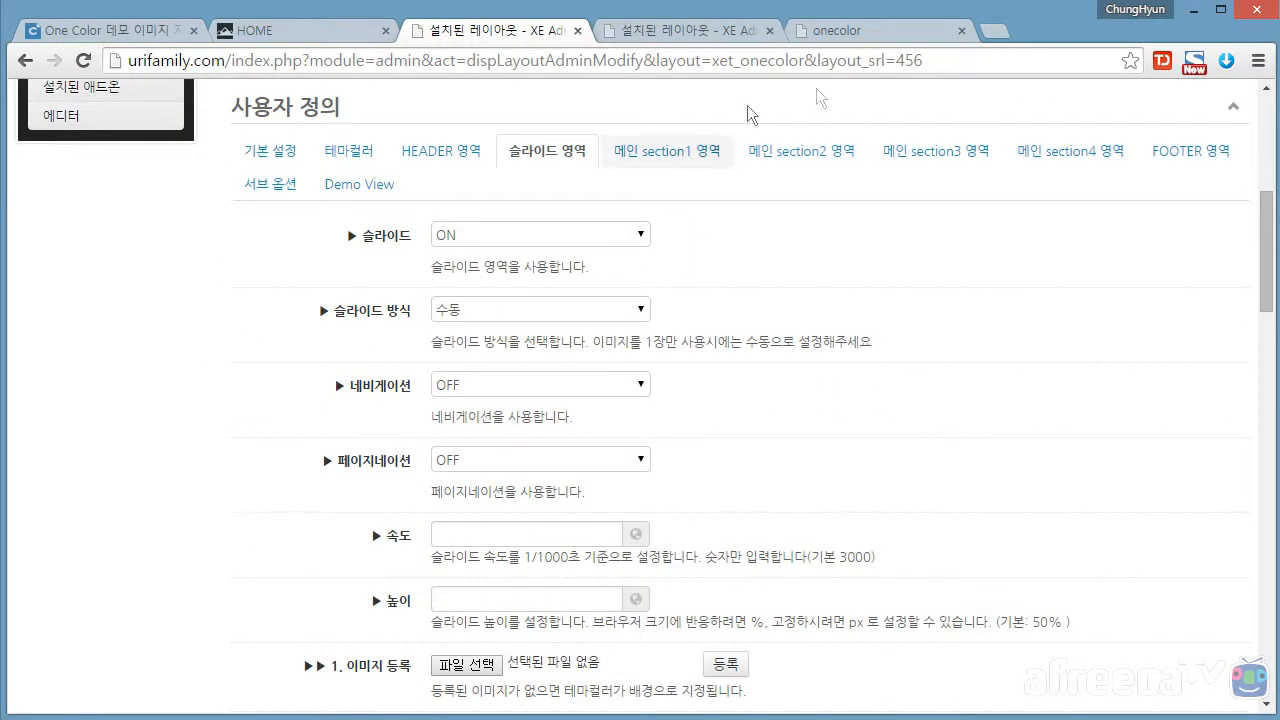
Check the slider at the top of the onecolor demo page, and choose 수동 as XET OneColor_main's 슬라이드 방식
left_click(872, 32)
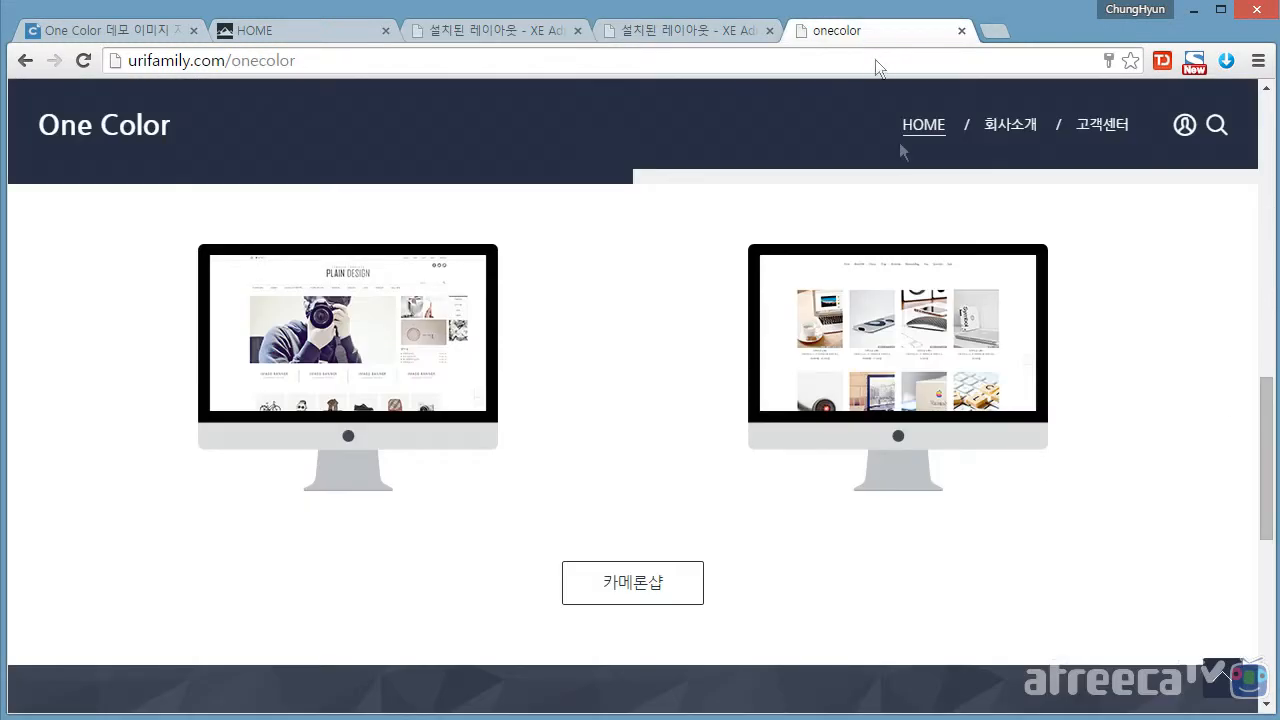
scroll(1037, 447, "up", 15)
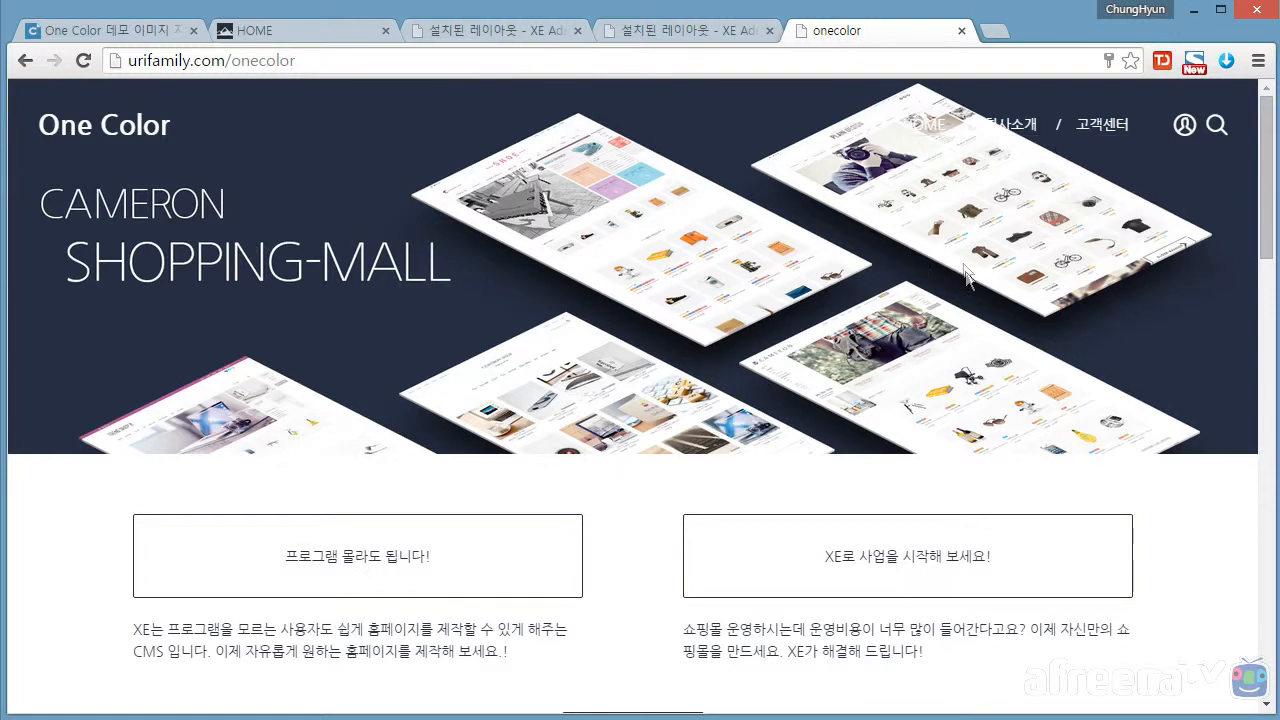
left_click(494, 32)
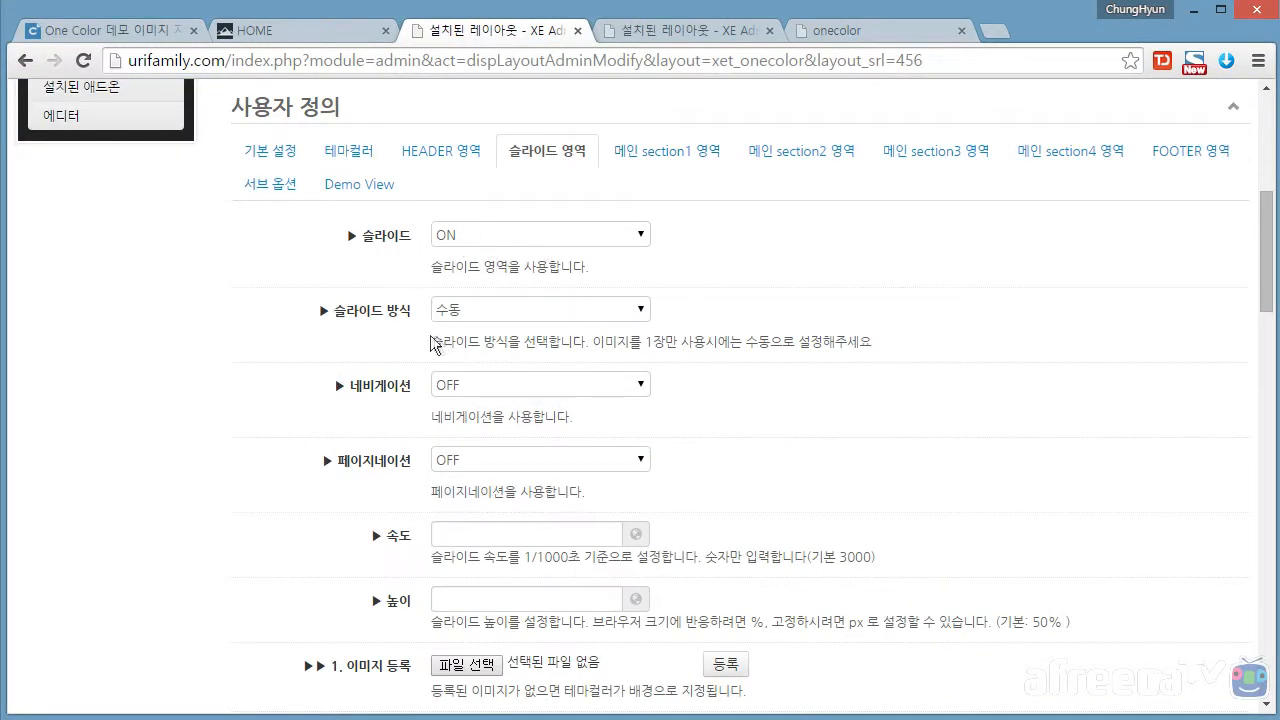
left_click(523, 312)
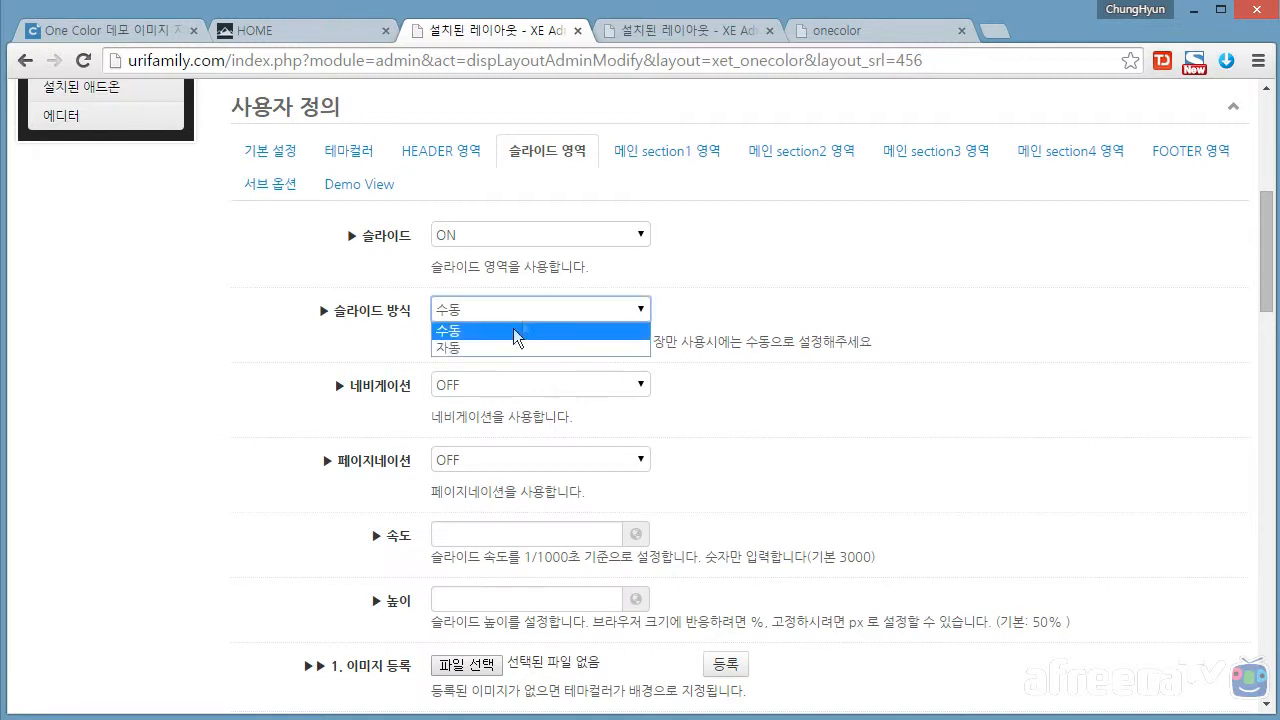
left_click(500, 329)
left_click_drag(433, 343, 911, 352)
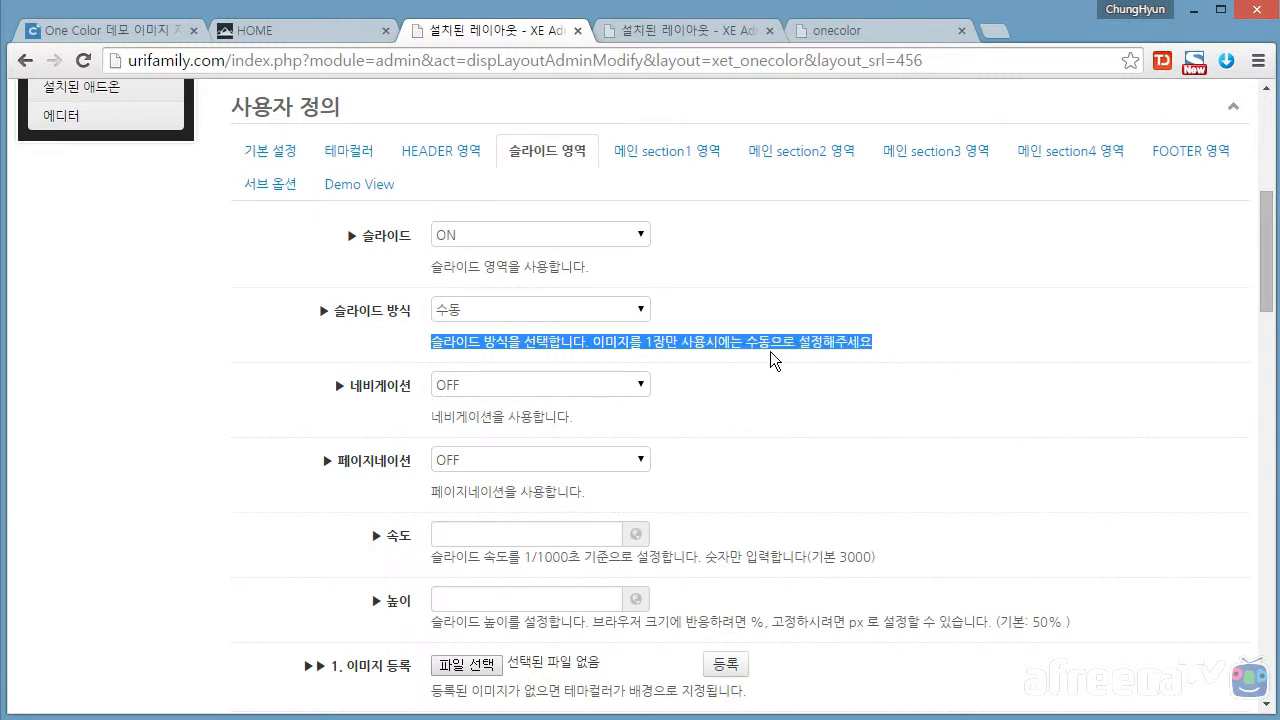
left_click(830, 348)
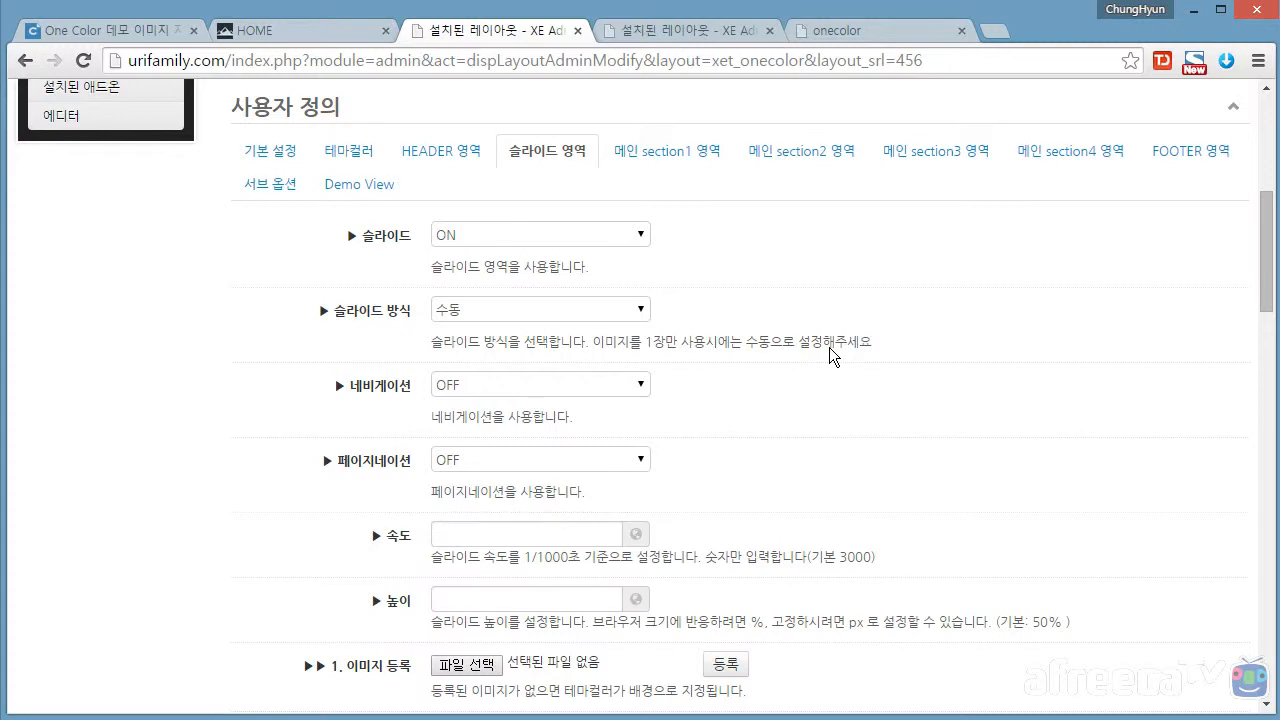
Compare the onecolor demo page's slider with the 슬라이드 방식, 네비게이션 and 페이지네이션 settings
left_click(832, 36)
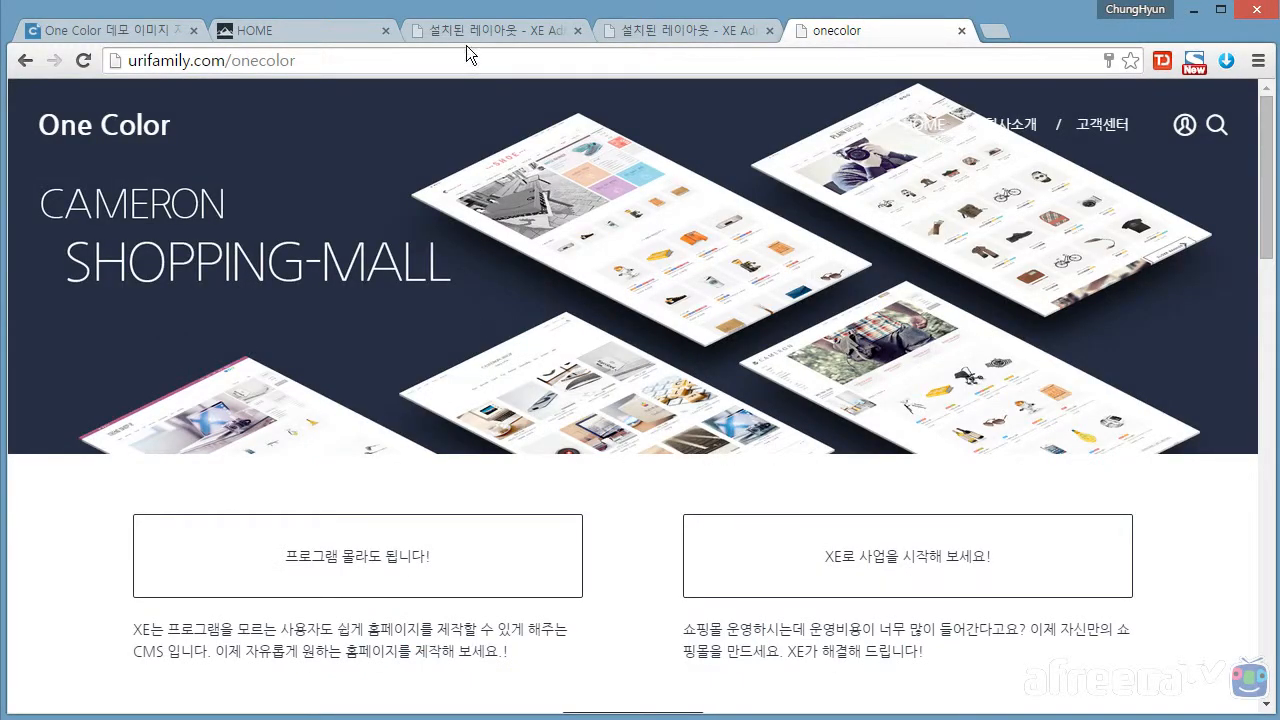
left_click(503, 34)
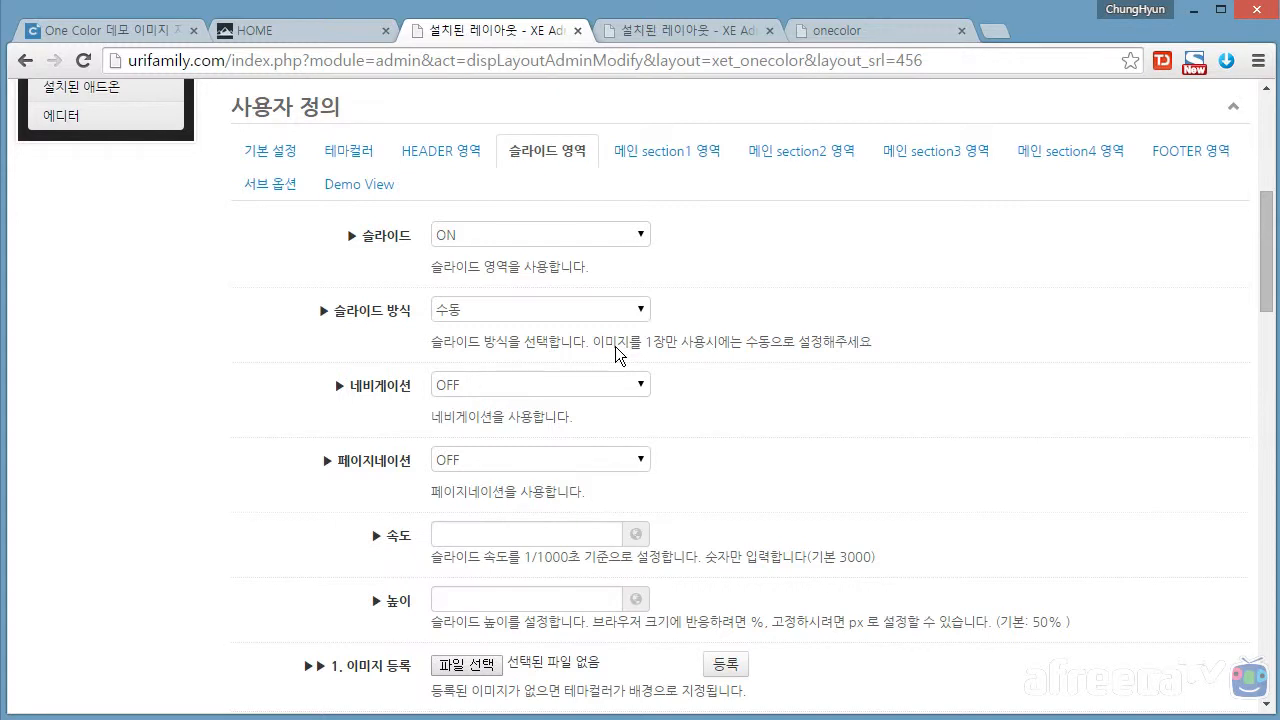
scroll(683, 357, "down", 1)
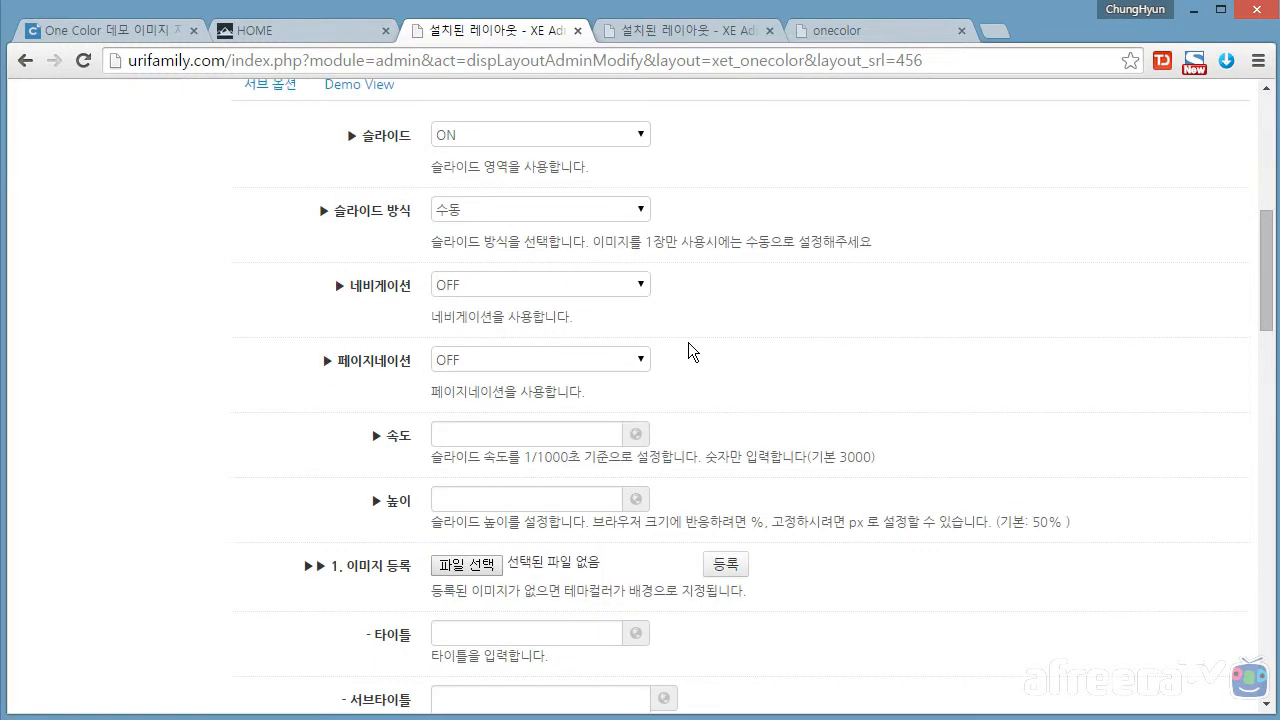
left_click_drag(490, 320, 769, 330)
left_click(769, 330)
left_click(868, 34)
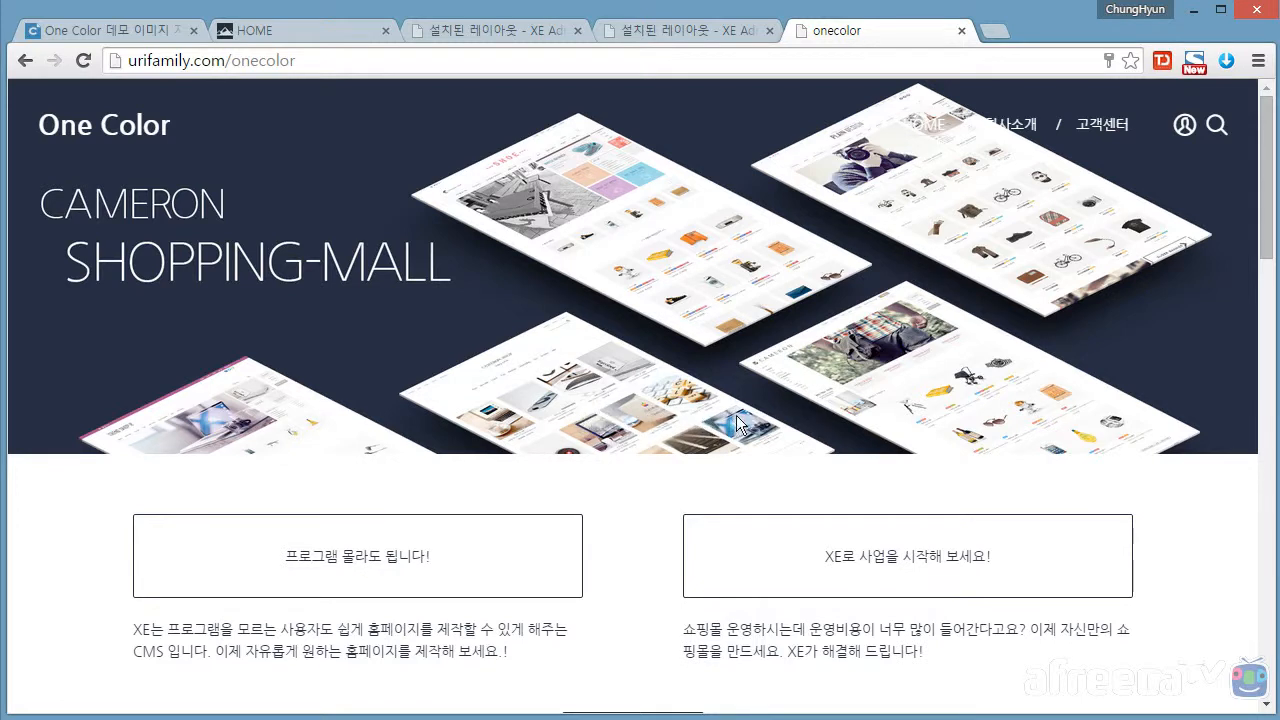
left_click(560, 32)
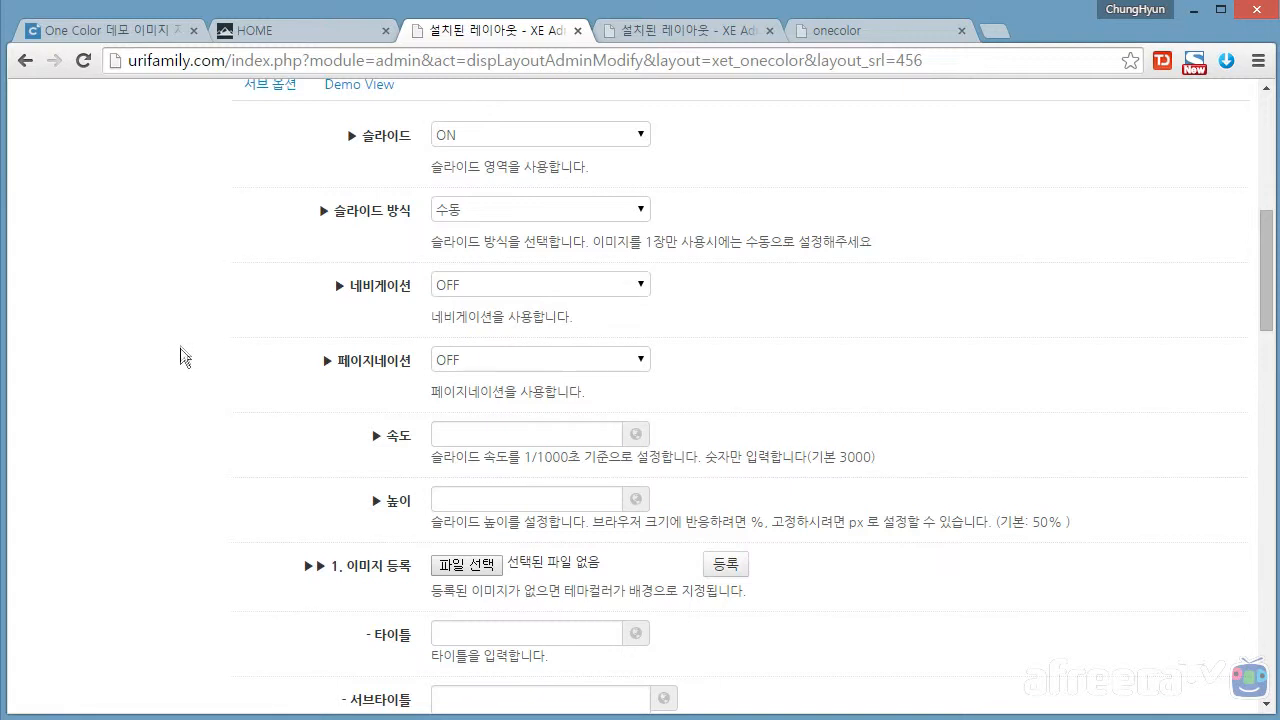
Examine the slide's 속도 setting and its description without entering a value
scroll(190, 346, "down", 1)
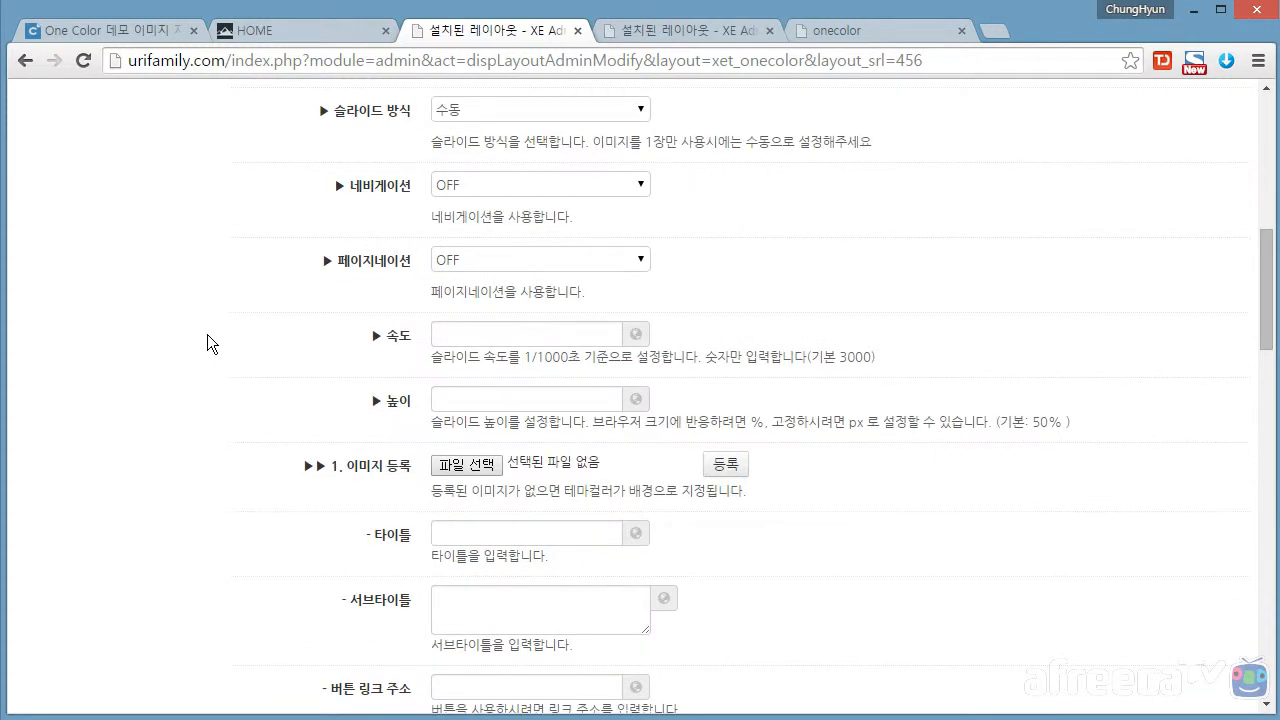
left_click(440, 334)
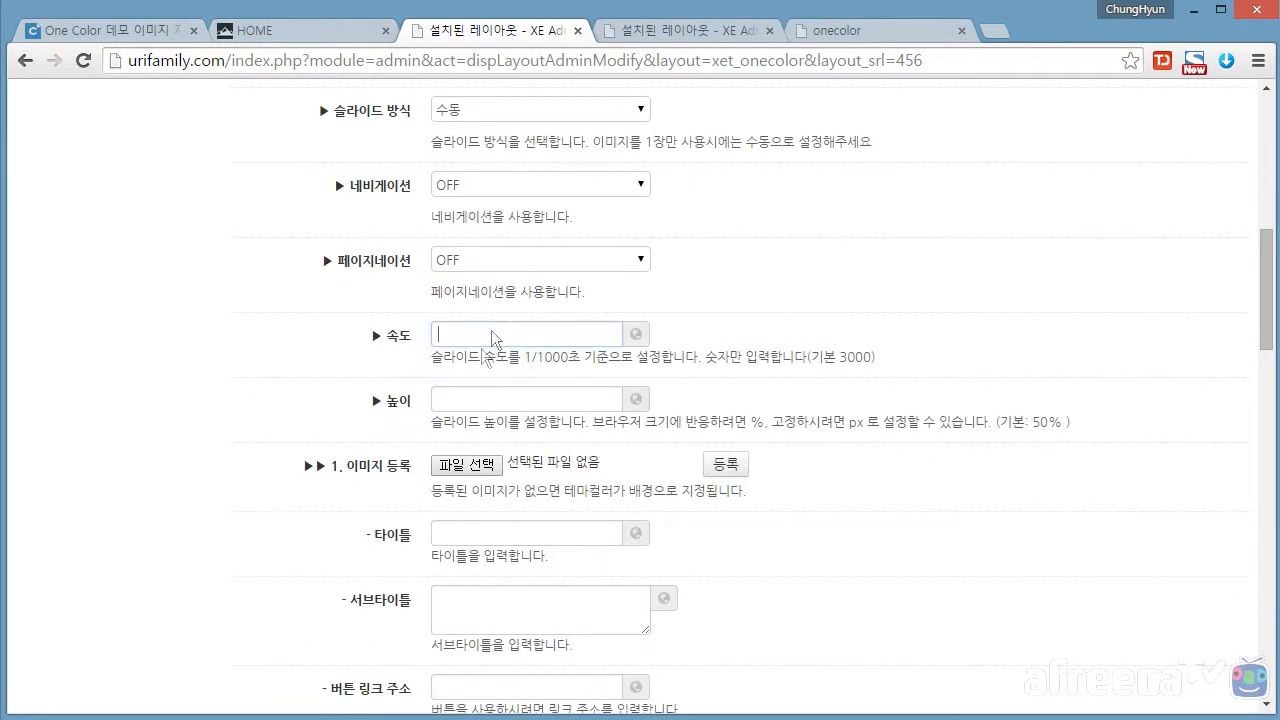
left_click(158, 360)
scroll(281, 392, "down", 1)
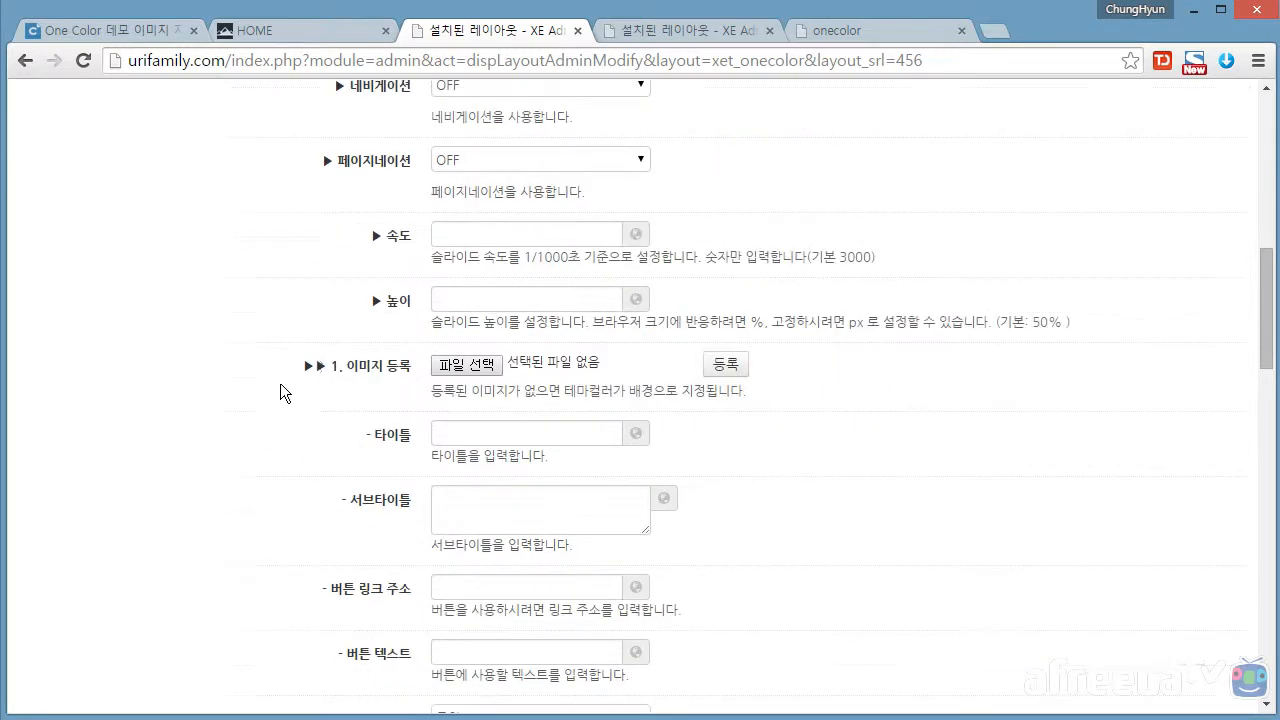
Read how the slide's 높이 setting uses % and px values, and check the slider on the onecolor demo page
left_click_drag(435, 333, 590, 333)
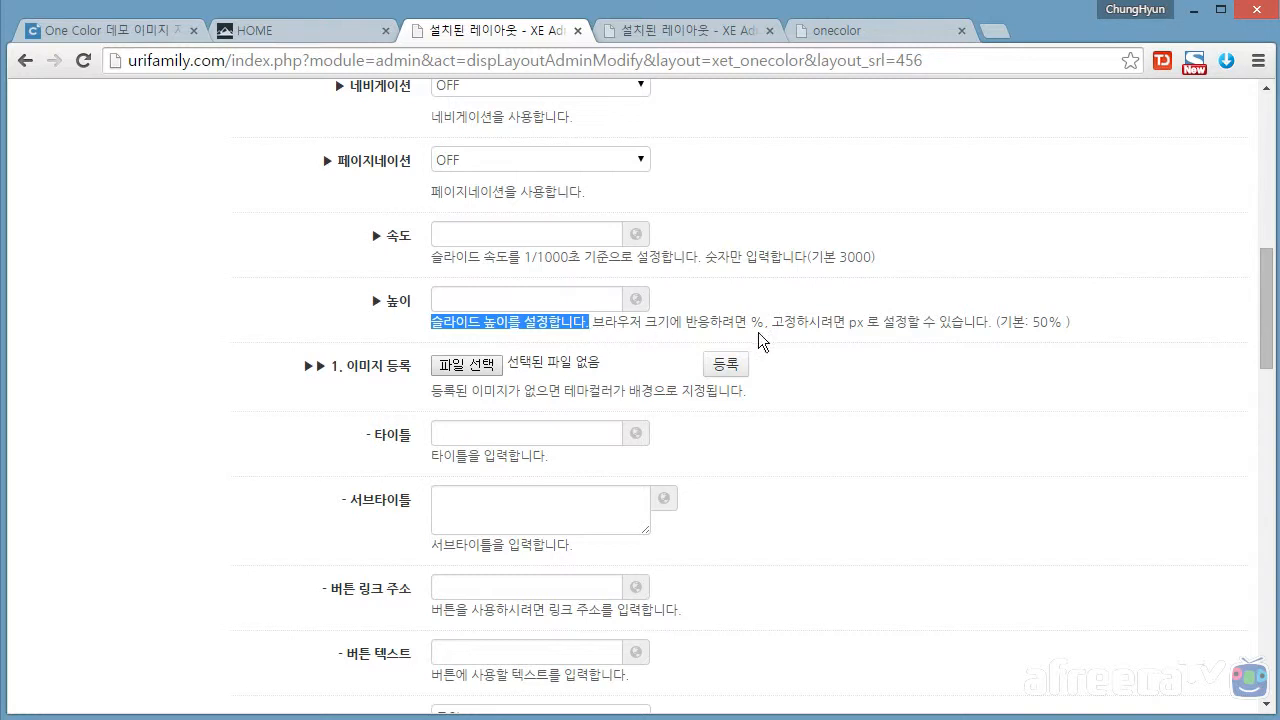
left_click_drag(746, 333, 760, 333)
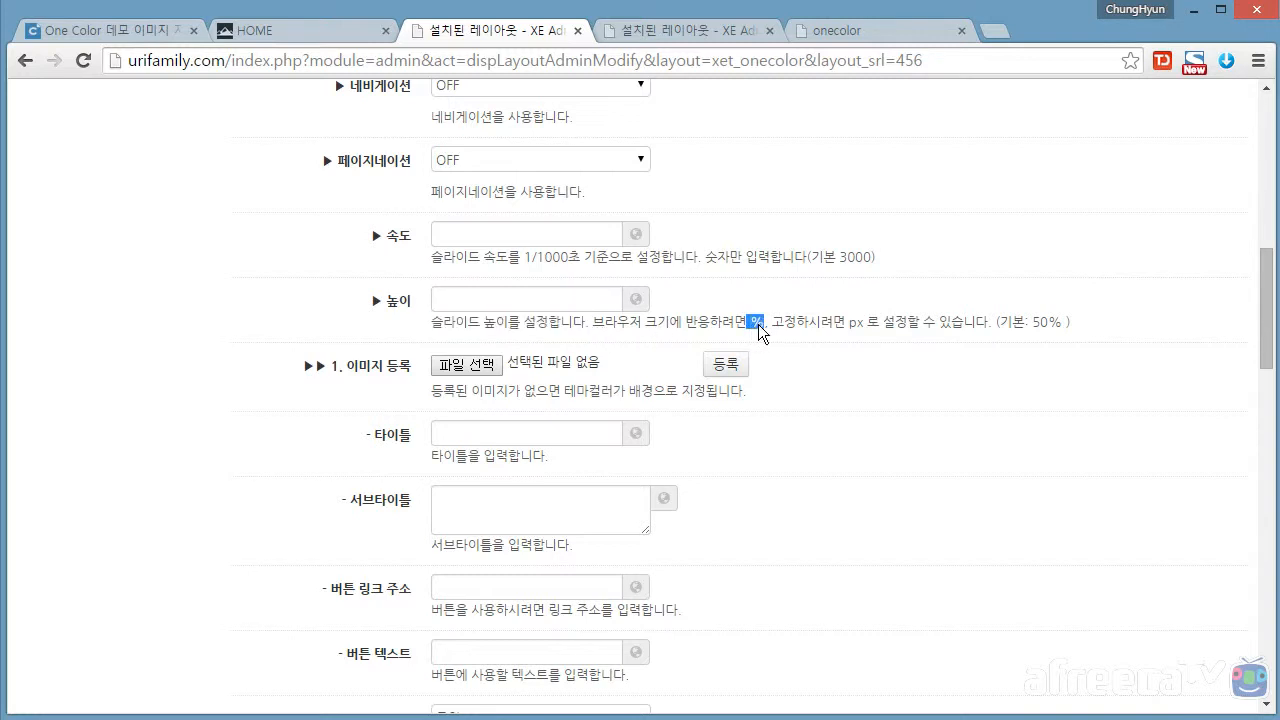
left_click(716, 333)
left_click_drag(751, 323, 759, 324)
left_click(846, 328)
left_click_drag(846, 324, 885, 325)
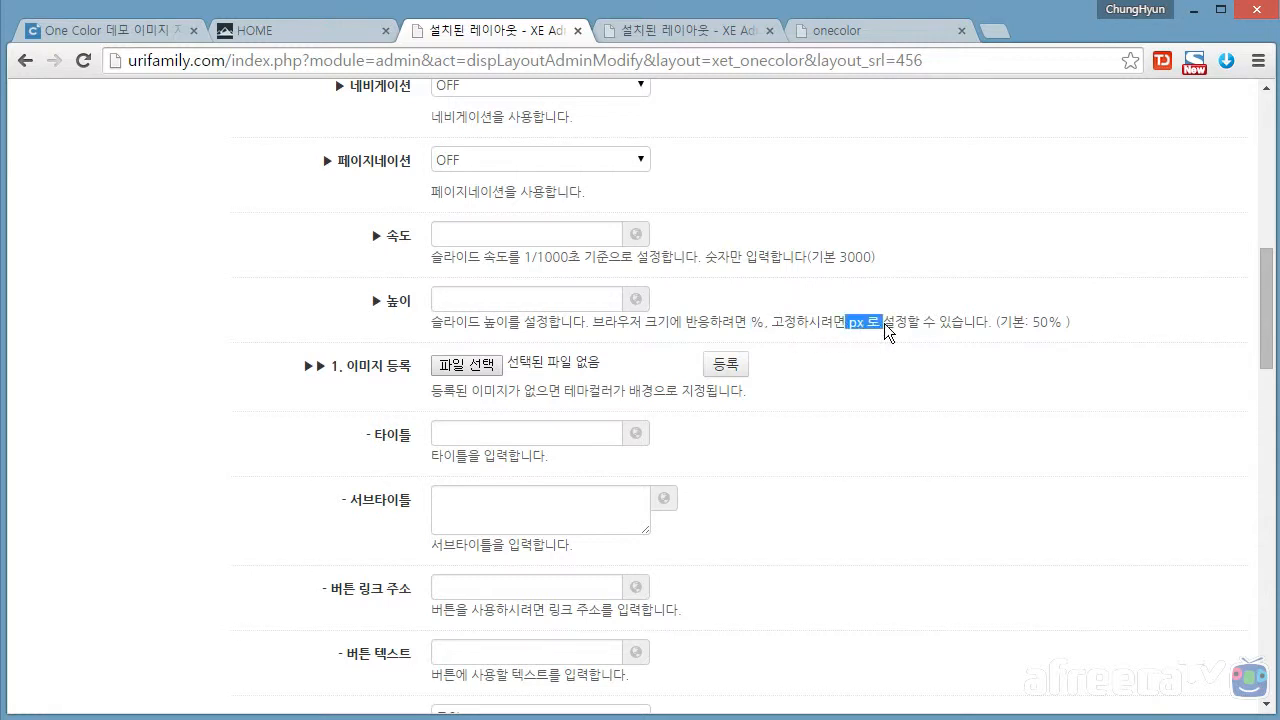
left_click(840, 338)
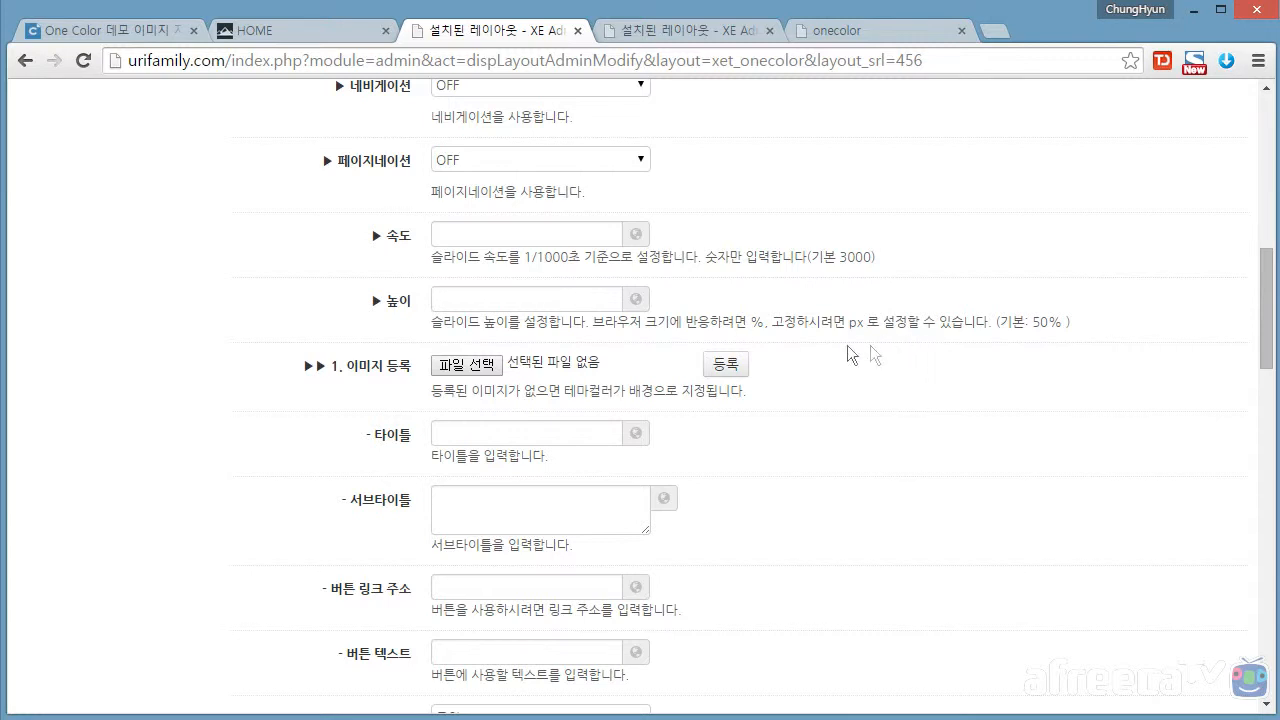
mouse_move(772, 322)
left_mouse_down()
mouse_move(826, 328)
mouse_move(764, 323)
left_mouse_up()
left_click(815, 330)
left_click(880, 33)
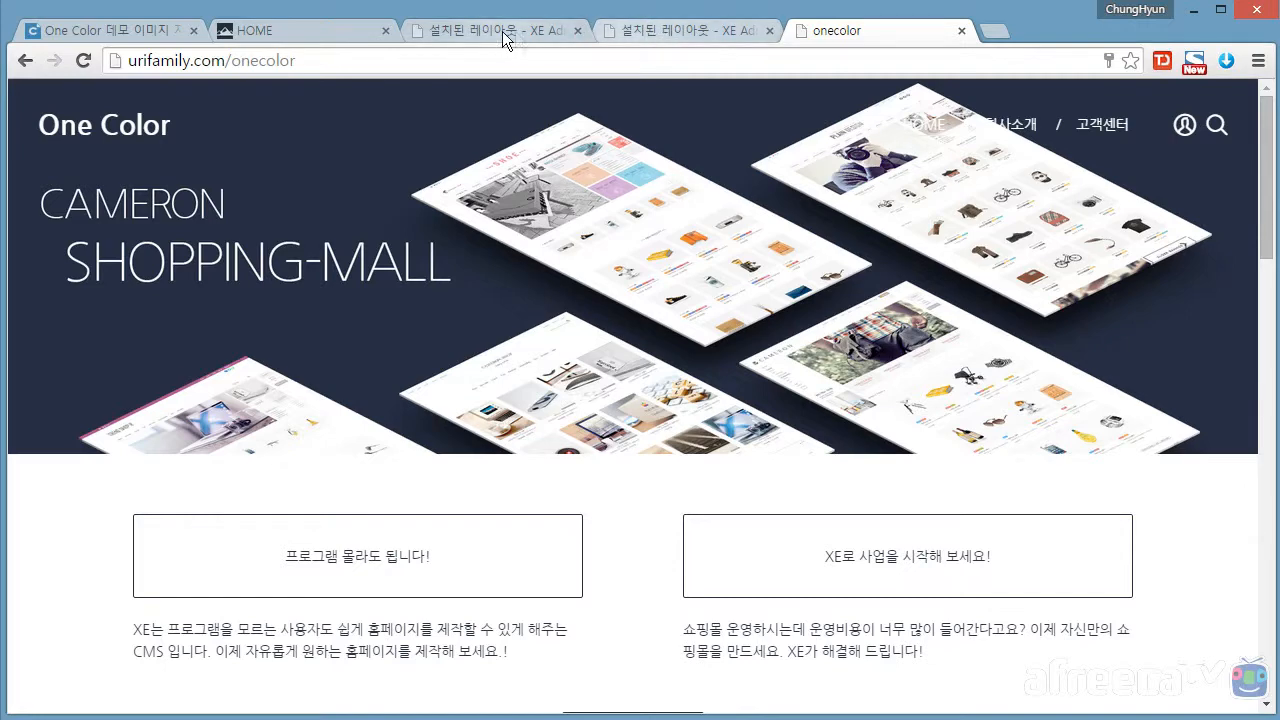
Look up the slide 높이 value in the 슬라이드 영역 settings of the demo's reference layout
left_click(684, 30)
left_click(514, 313)
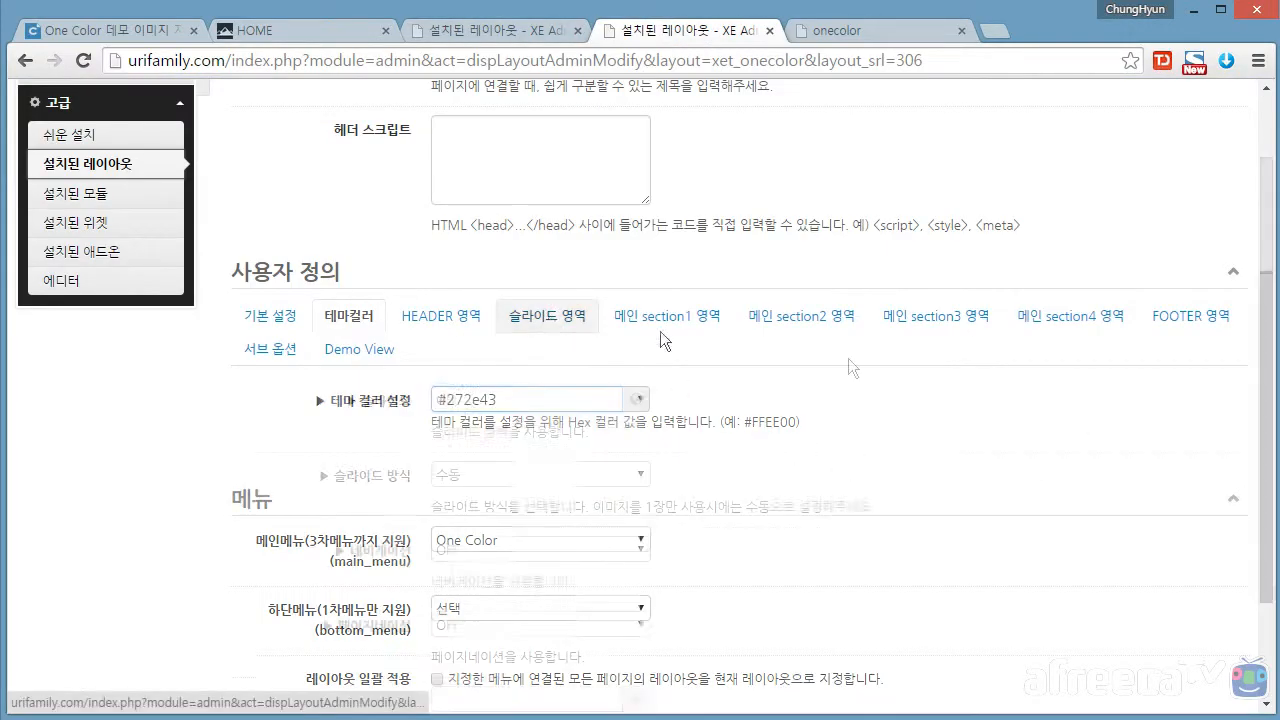
scroll(843, 413, "down", 2)
scroll(843, 413, "down", 2)
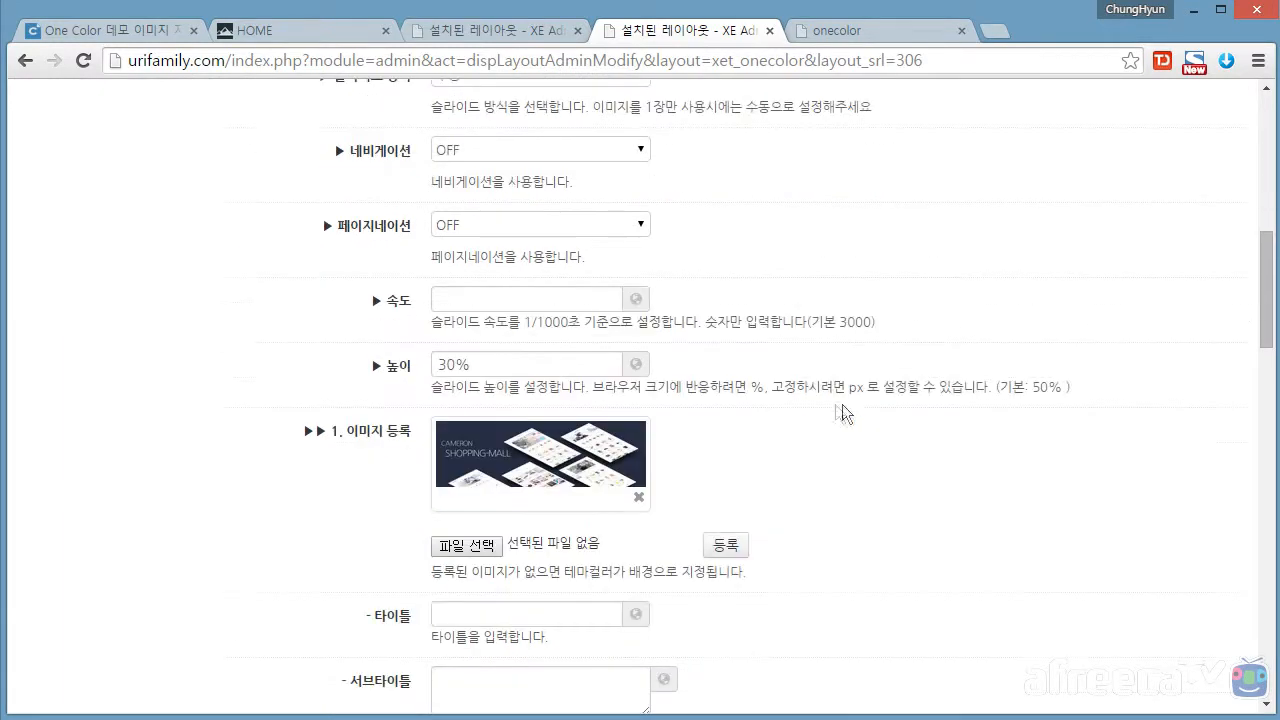
left_click(466, 368)
left_click_drag(466, 369, 170, 362)
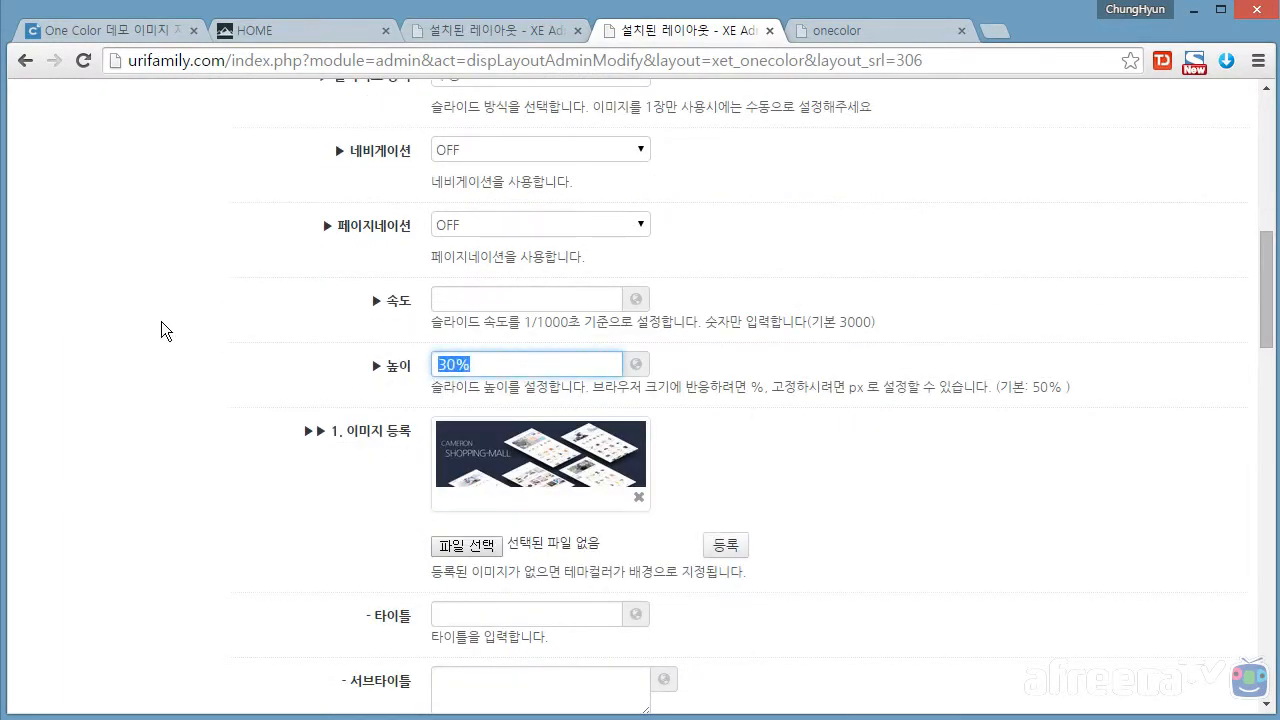
left_click(162, 322)
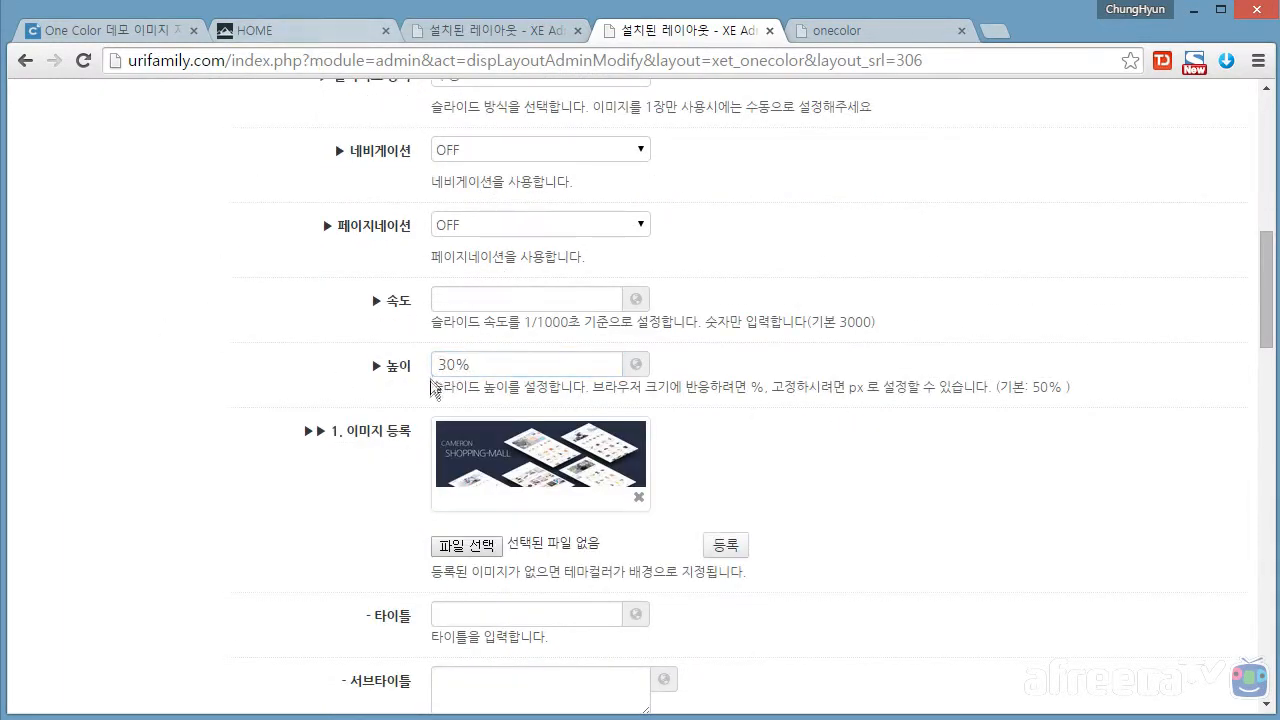
Set the slide 높이 of XET OneColor_main to 30%
left_click(343, 32)
left_click(488, 32)
scroll(595, 440, "down", 2)
scroll(585, 430, "up", 2)
left_click(479, 297)
type("30?")
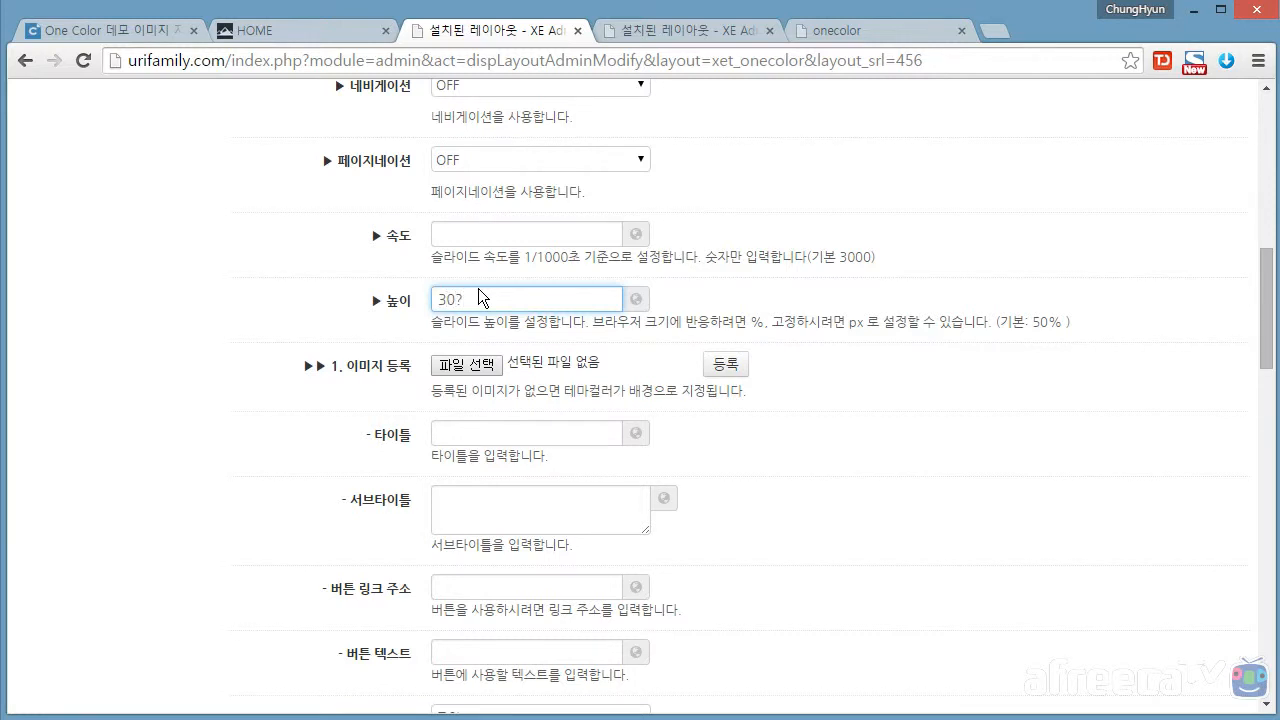
key("BackSpace")
type("%")
left_click(118, 302)
Choose slider.png as XET OneColor_main's first slide image and register it
scroll(130, 290, "down", 1)
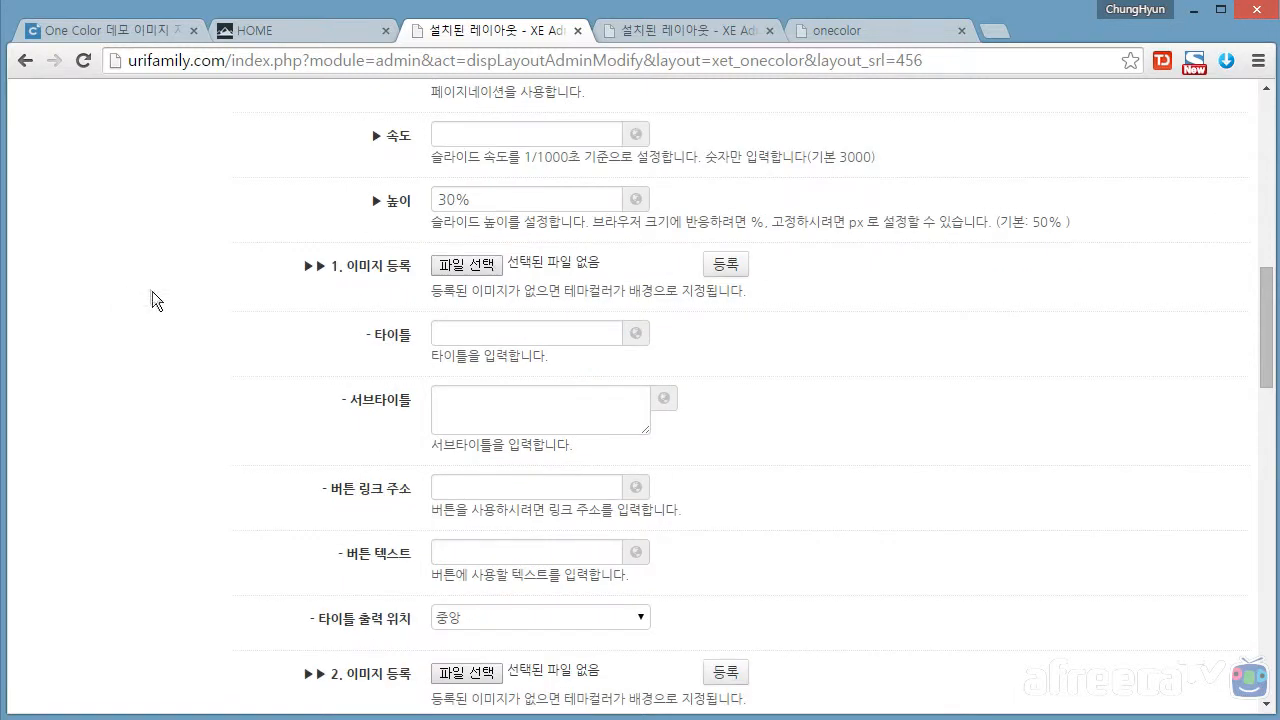
left_click(470, 266)
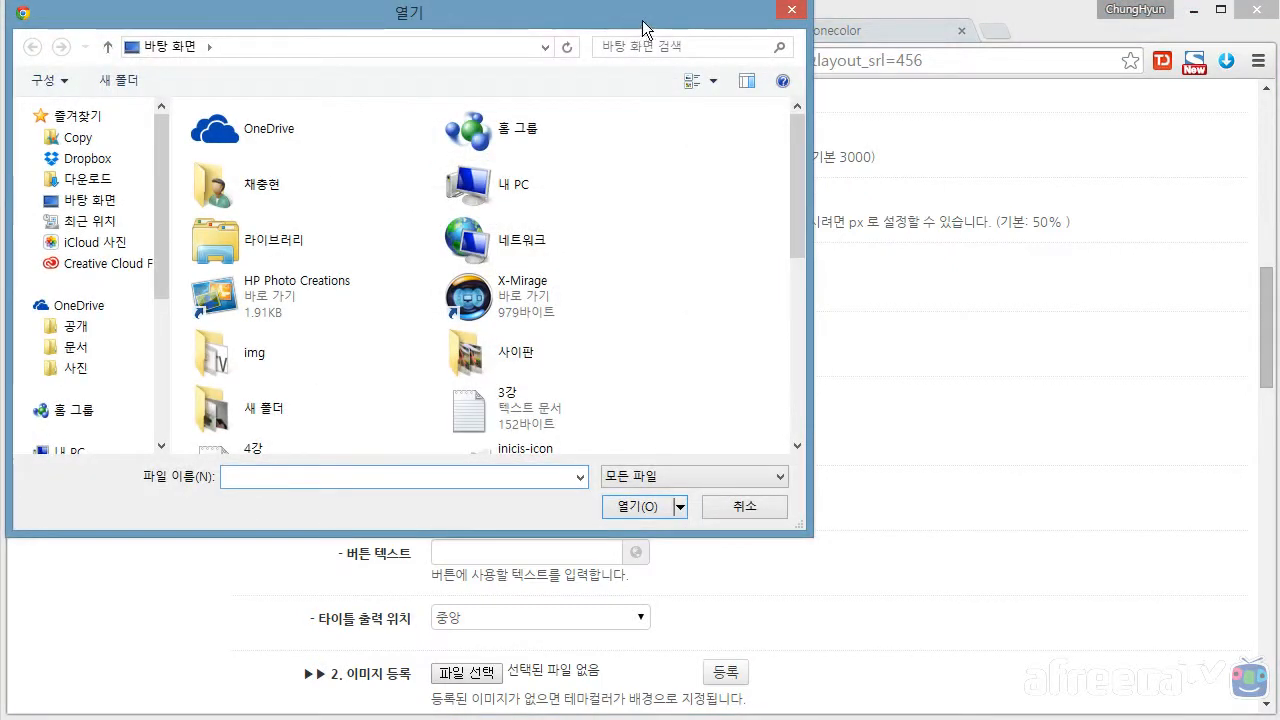
left_click_drag(642, 20, 1135, 105)
left_click(1125, 82)
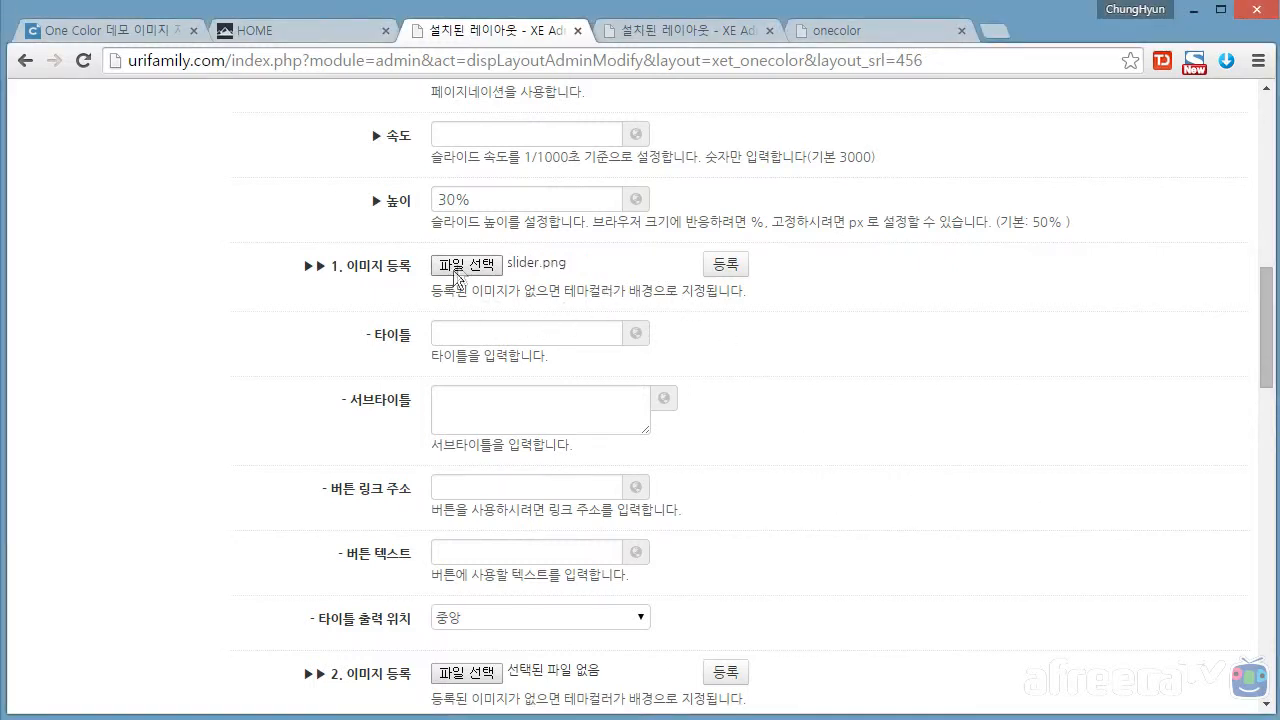
left_click(726, 266)
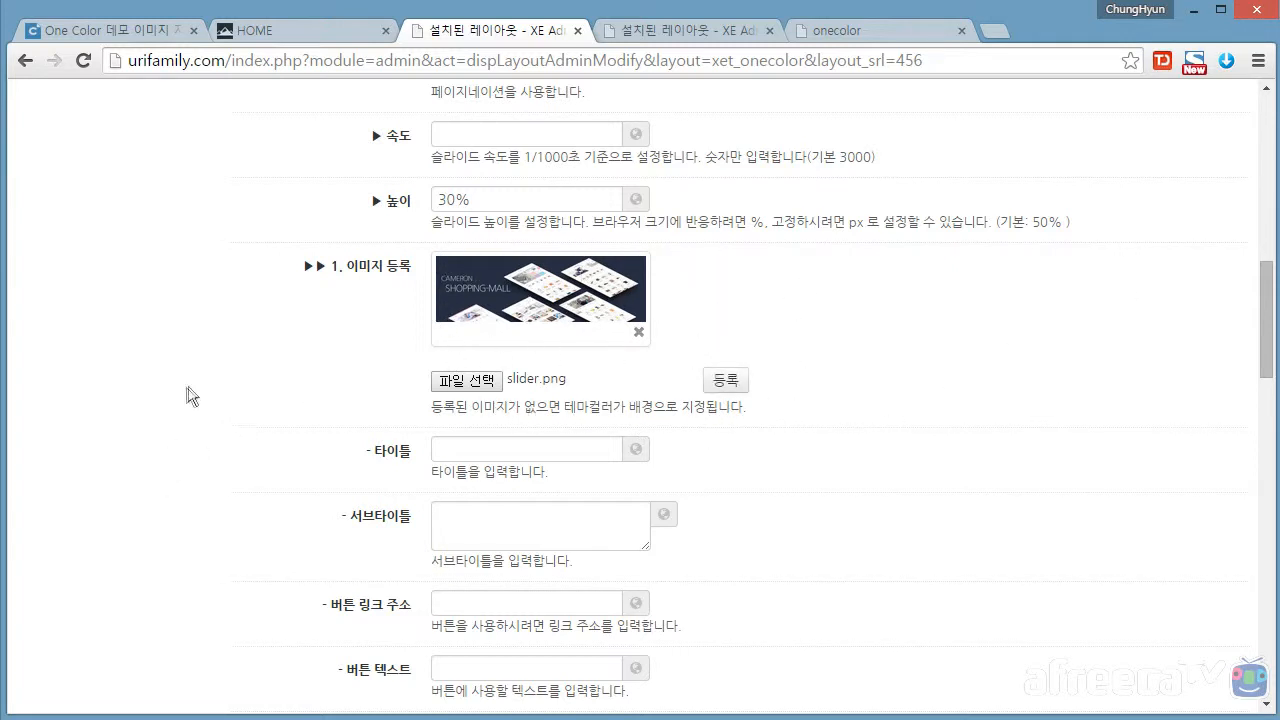
Compare the first slide's 타이틀, 서브타이틀 and button fields with the slider on the onecolor demo page
scroll(188, 386, "down", 1)
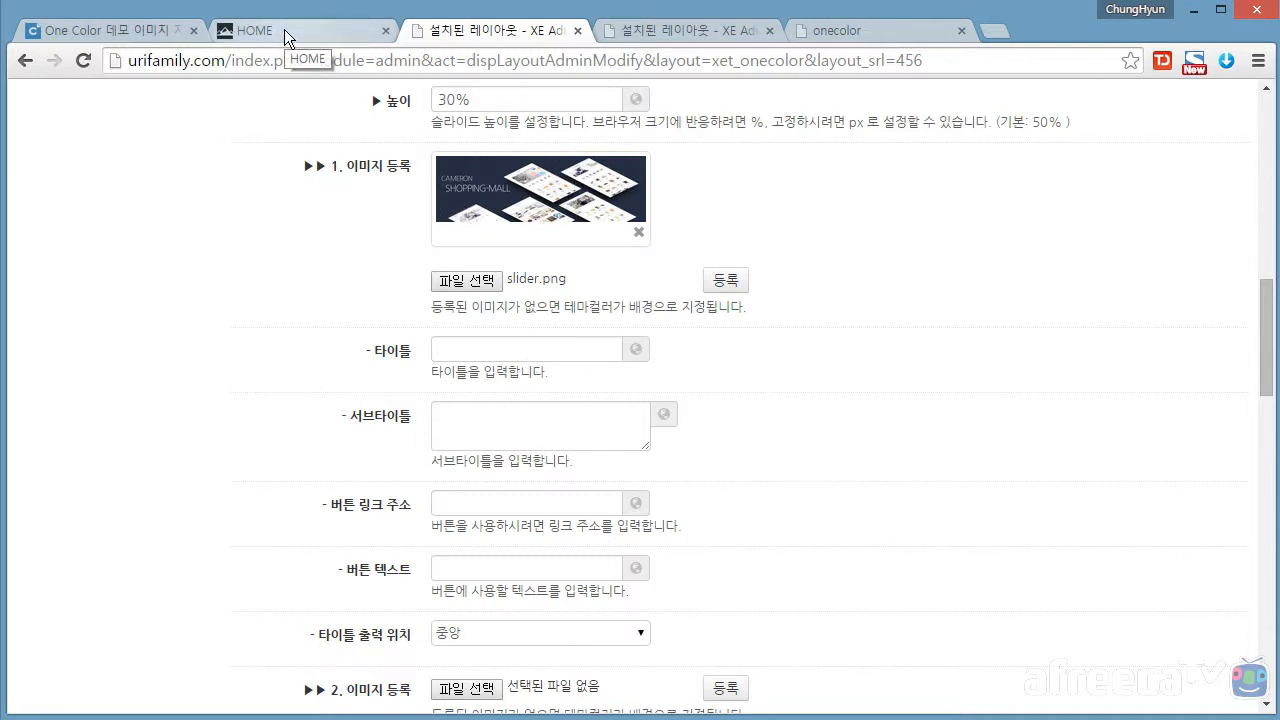
left_click(835, 30)
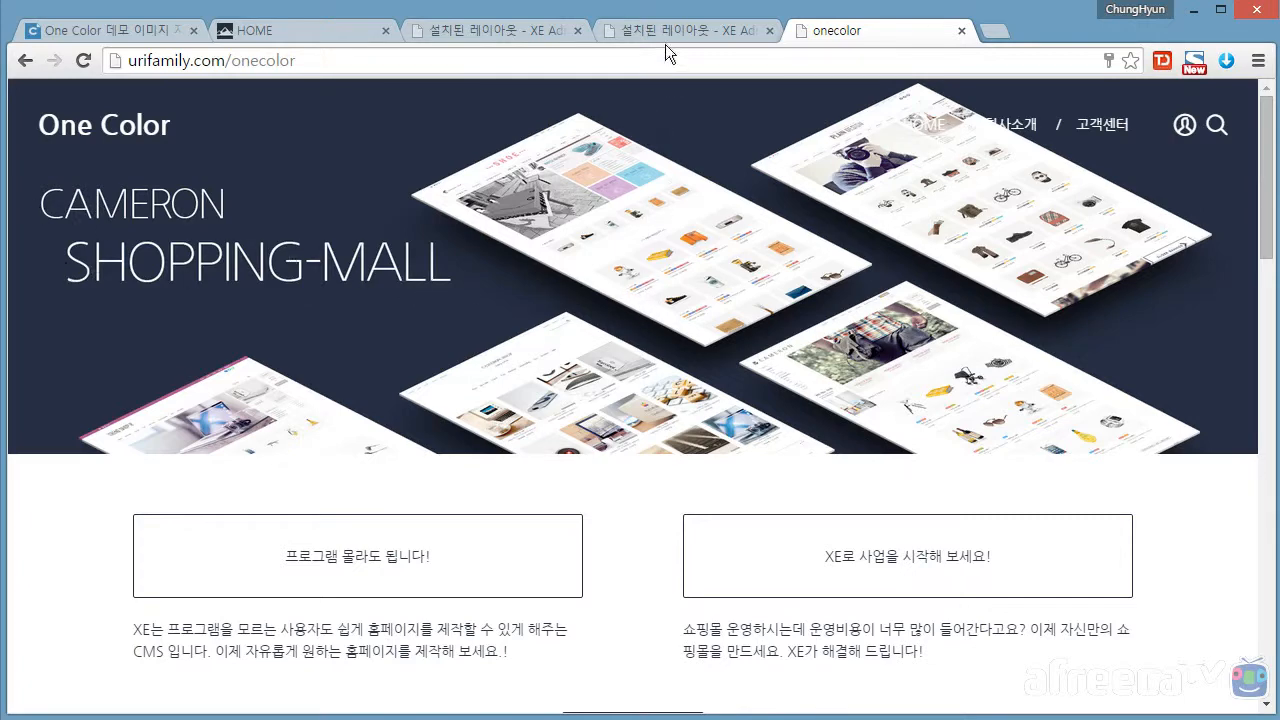
left_click(505, 31)
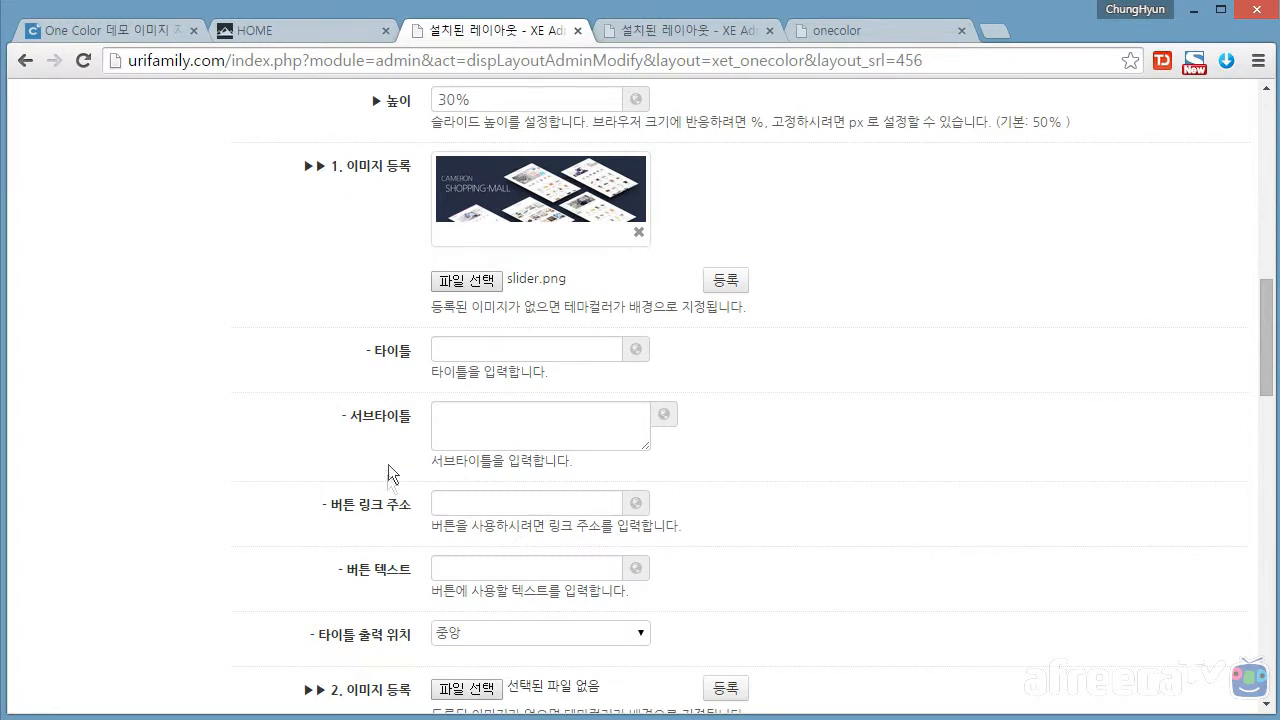
left_click_drag(360, 503, 238, 542)
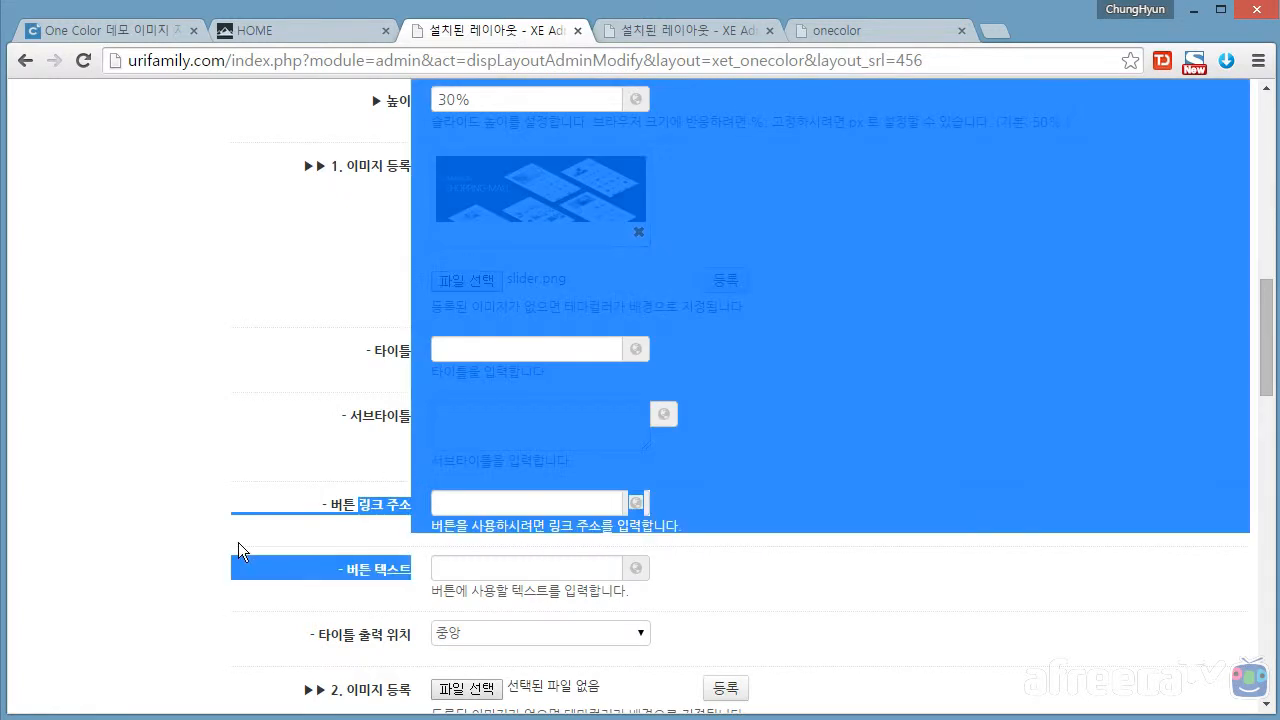
left_click(183, 490)
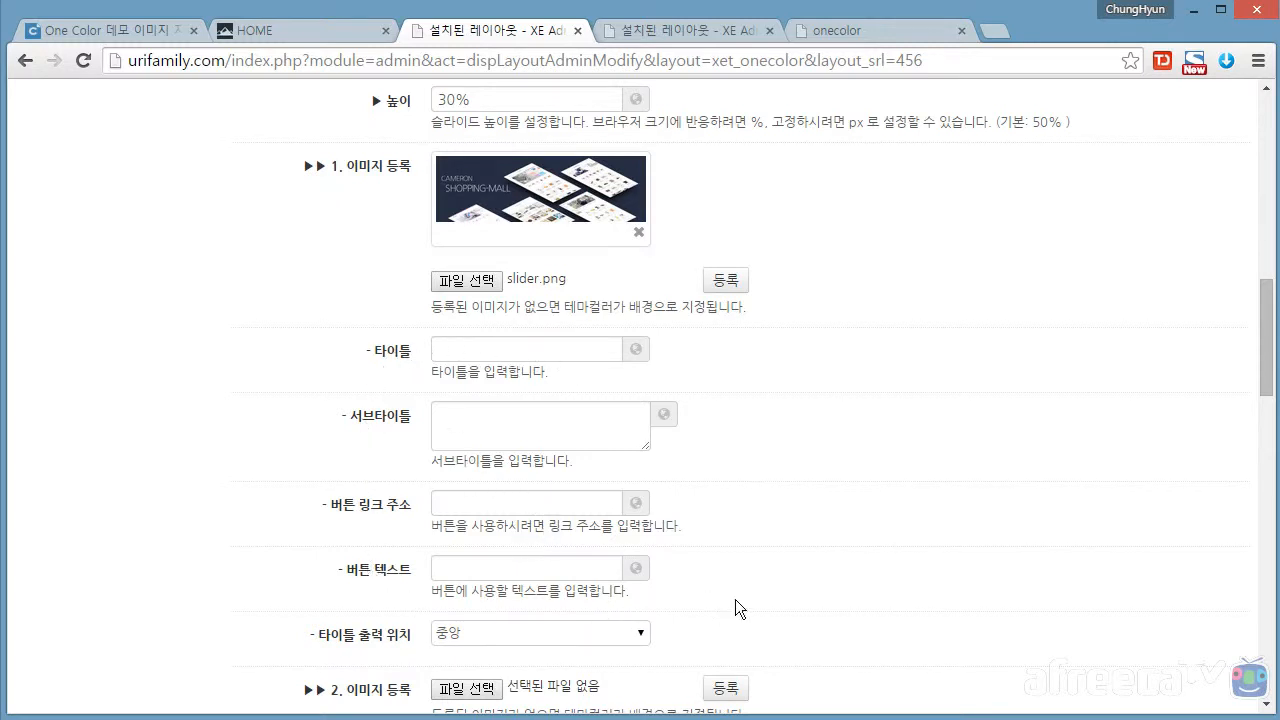
Examine the first slide's 타이틀 출력 위치 setting and the fields for the second slide image without entering values
scroll(109, 490, "down", 1)
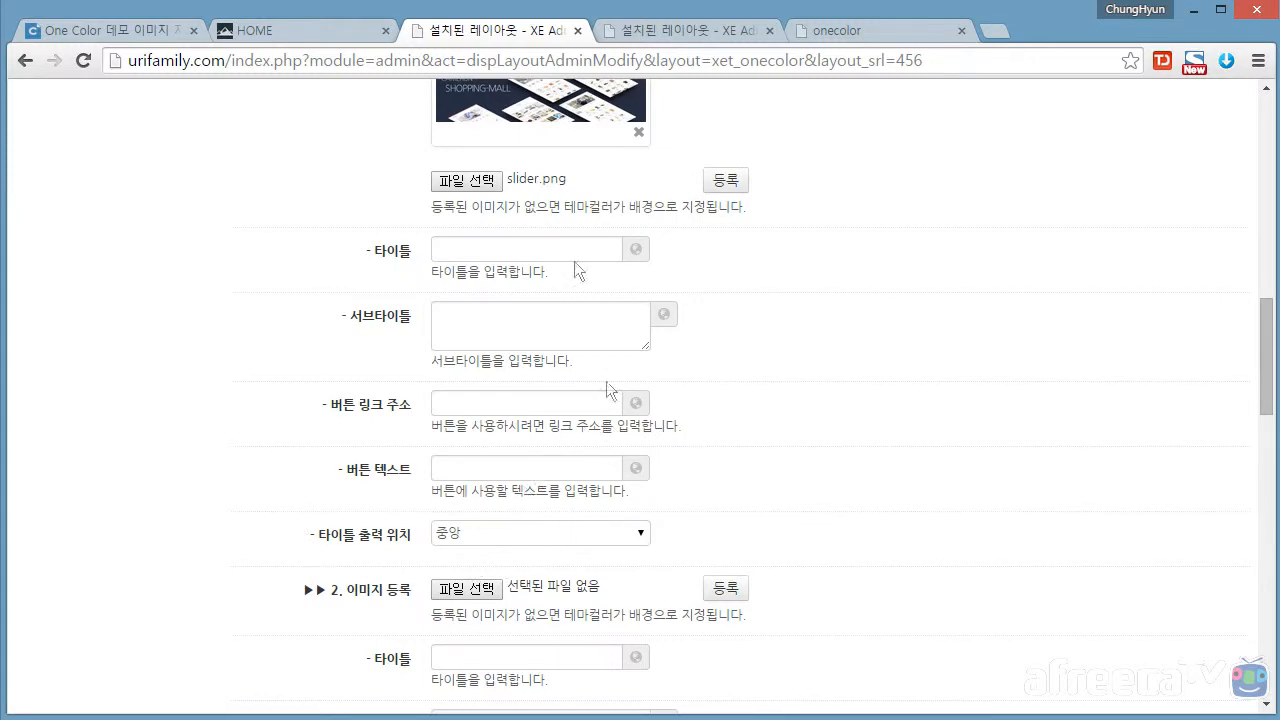
scroll(650, 229, "up", 1)
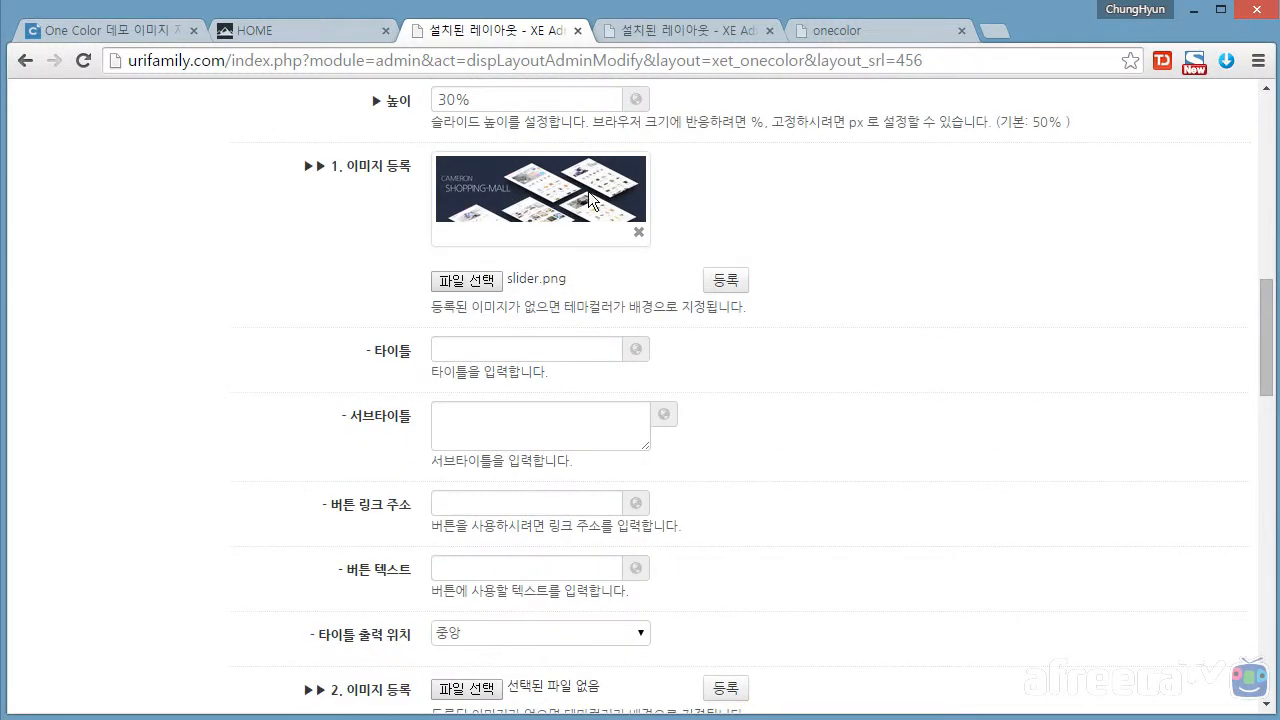
left_click(565, 634)
left_click(565, 634)
left_click(116, 388)
scroll(193, 425, "down", 1)
scroll(189, 425, "down", 1)
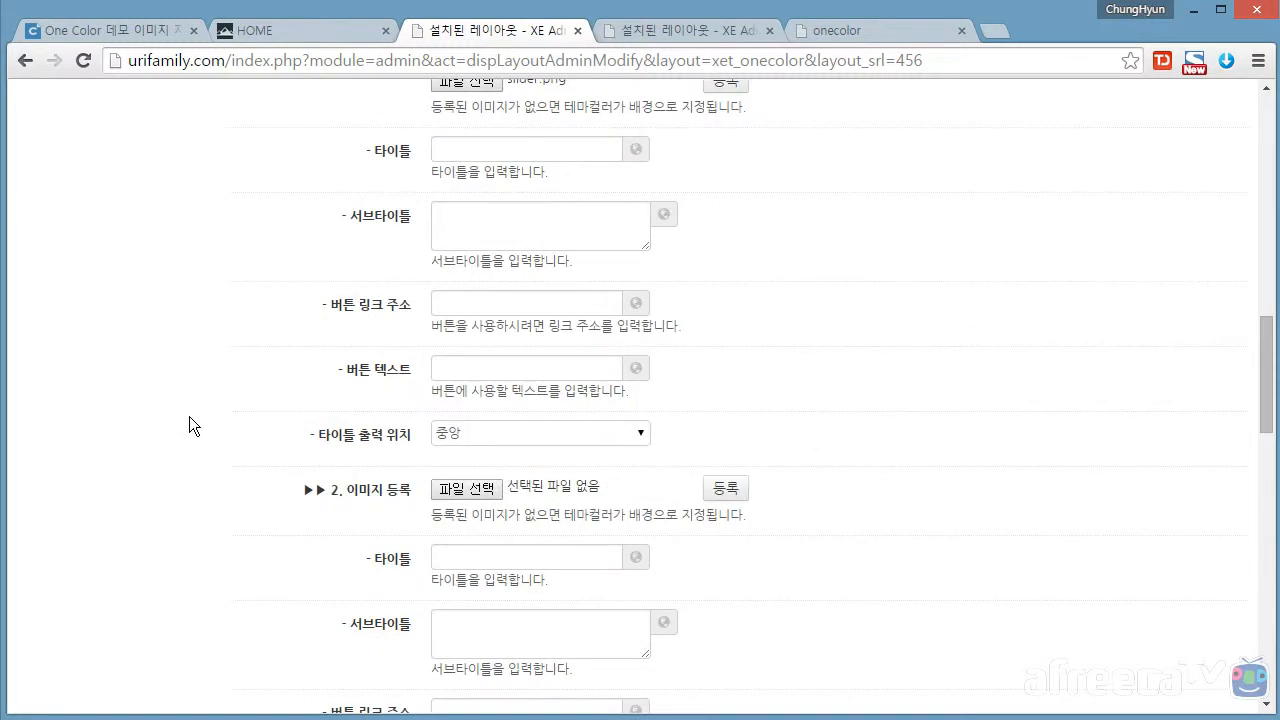
scroll(250, 436, "up", 2)
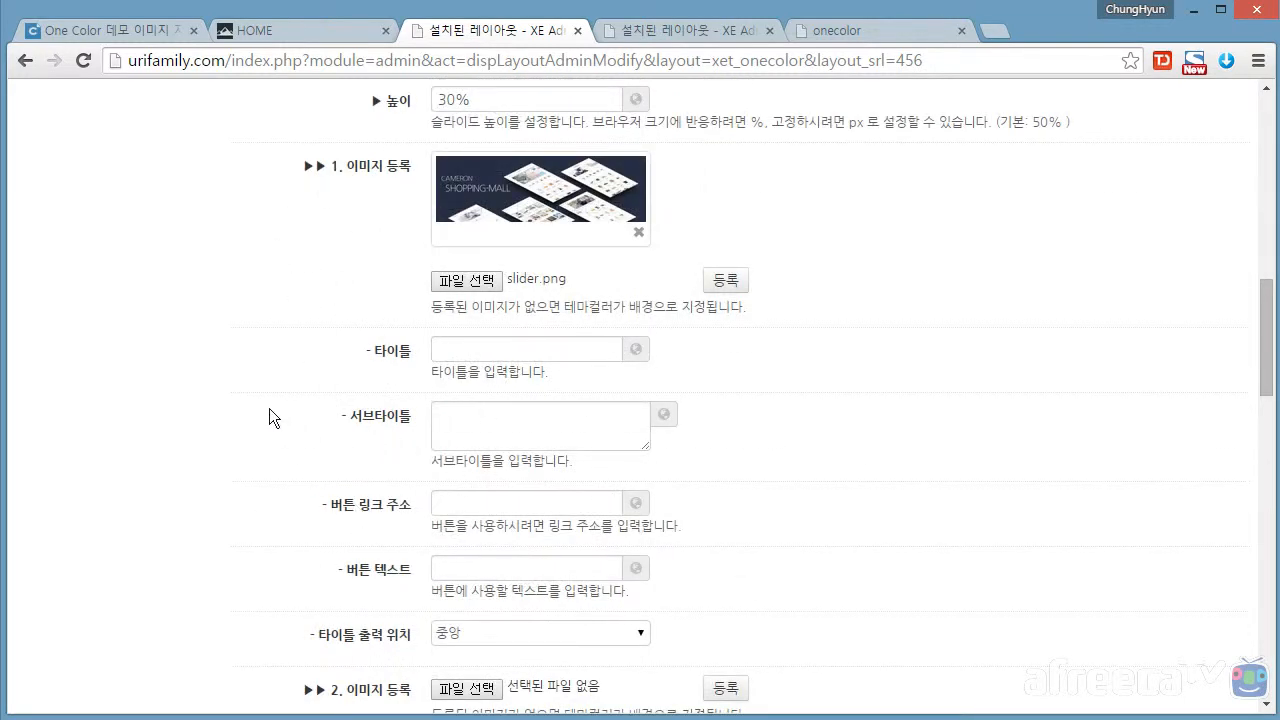
Save the XET OneColor_main layout and reload the HOME page to check its slide
scroll(282, 416, "down", 15)
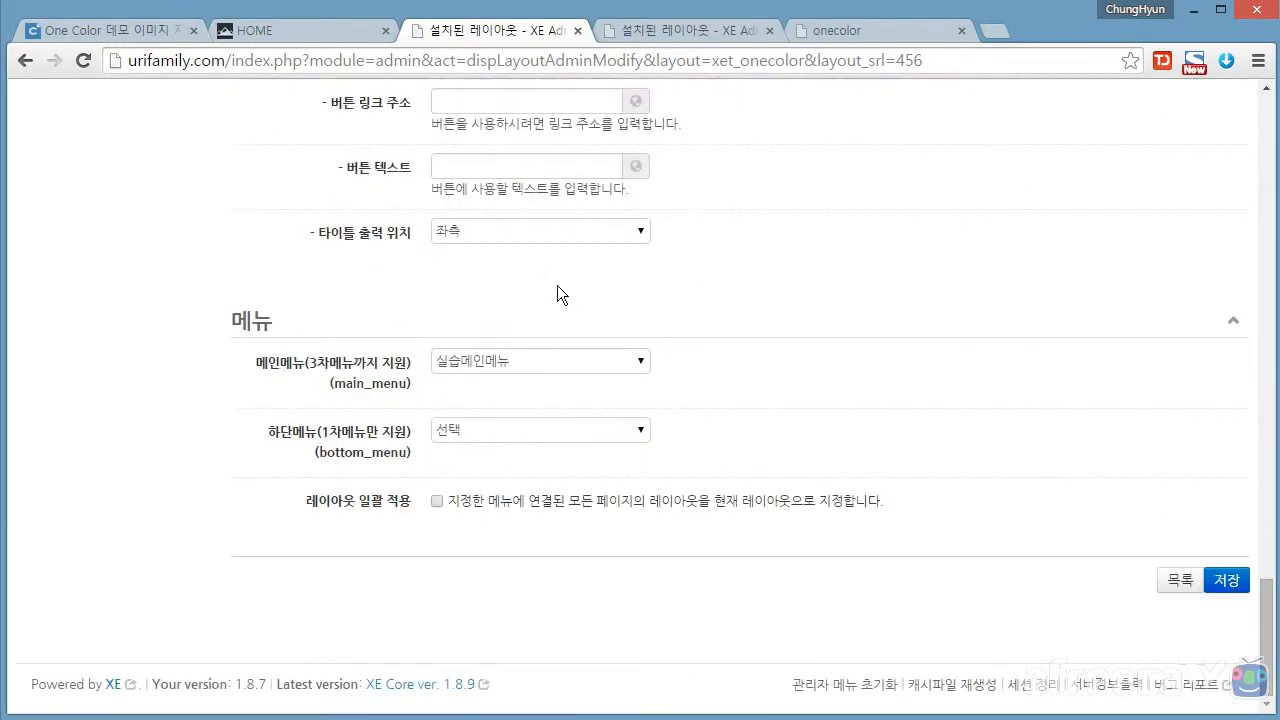
left_click(1226, 582)
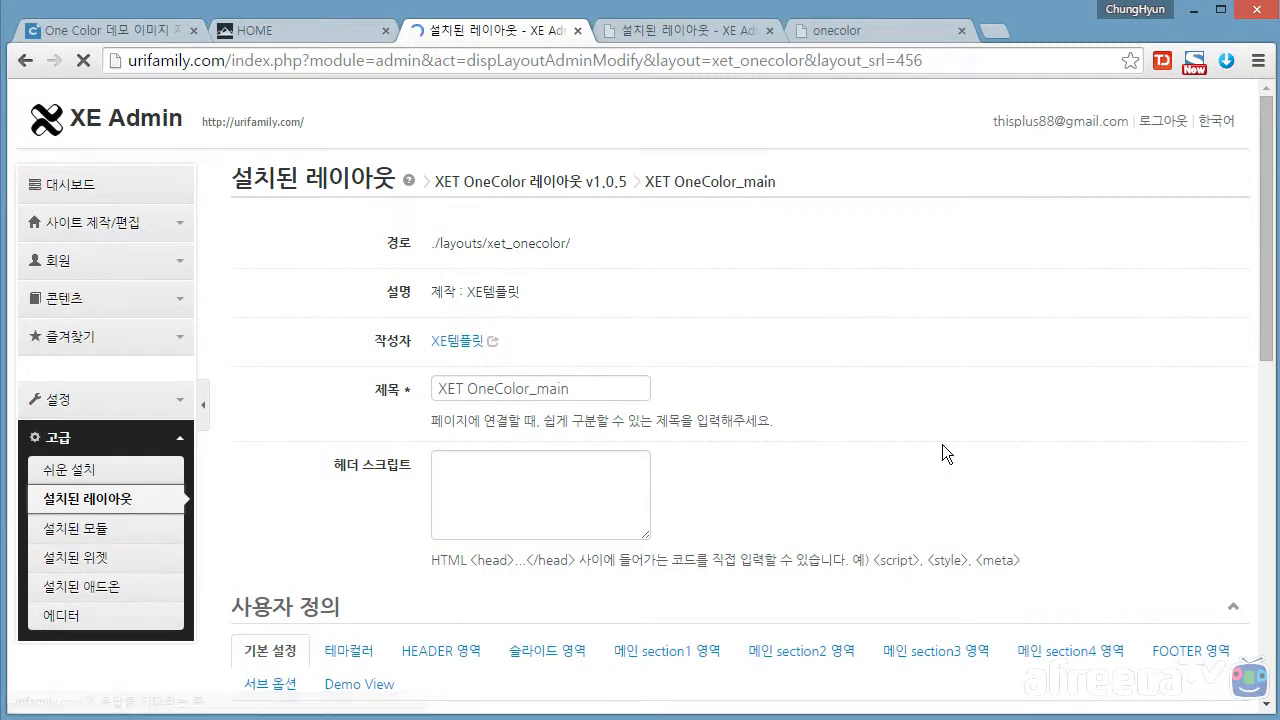
left_click(318, 30)
key("F5")
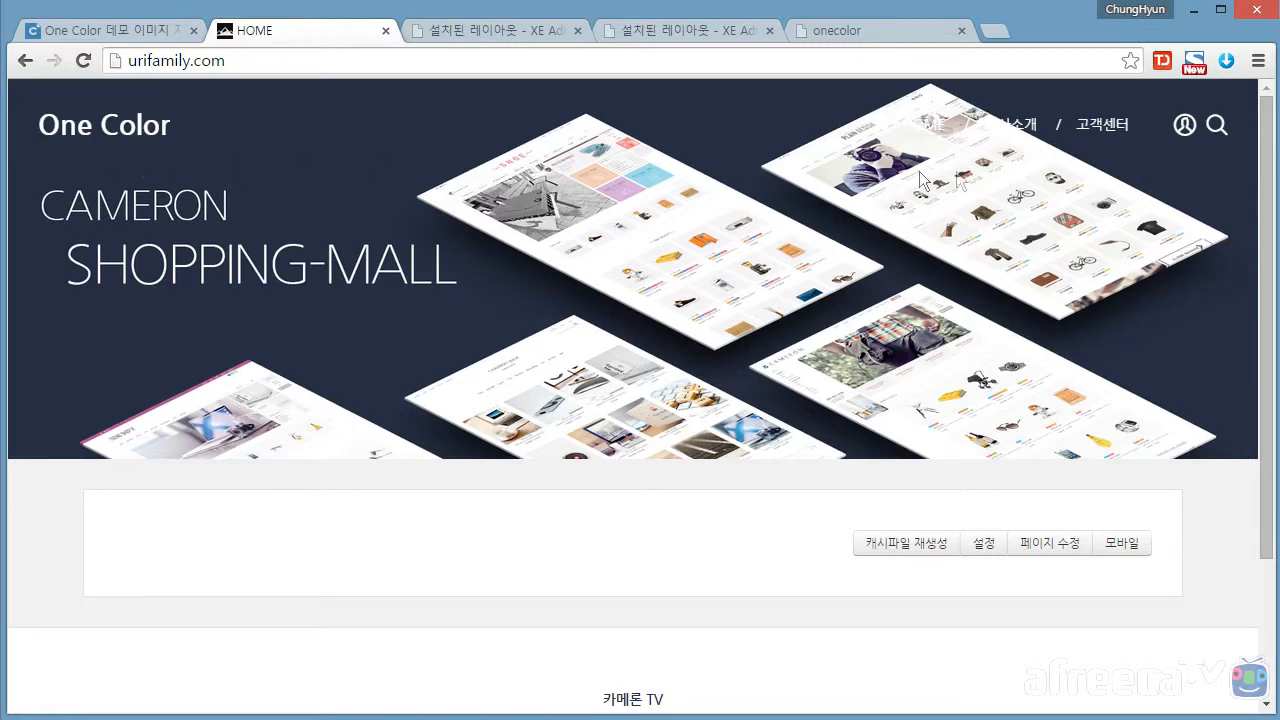
scroll(672, 322, "down", 2)
scroll(672, 322, "up", 2)
left_click_drag(1276, 392, 1279, 497)
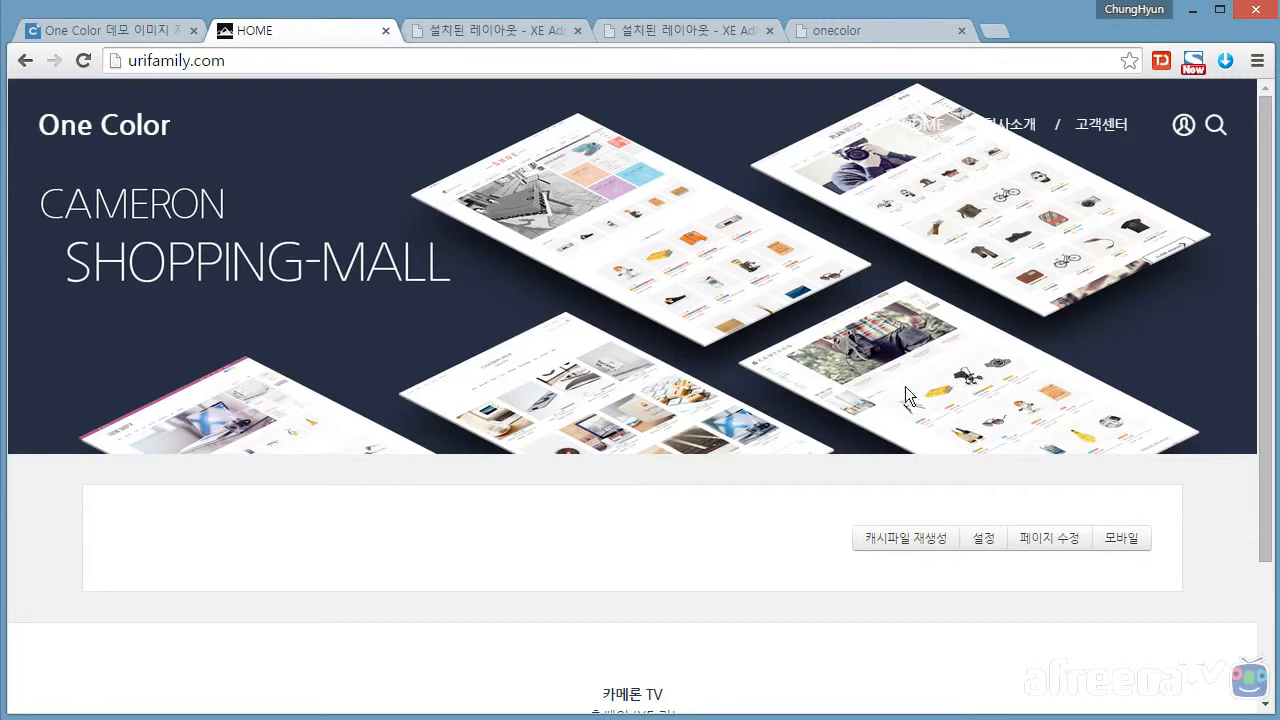
Examine the two-column section below the slider on the onecolor demo page
left_click(848, 31)
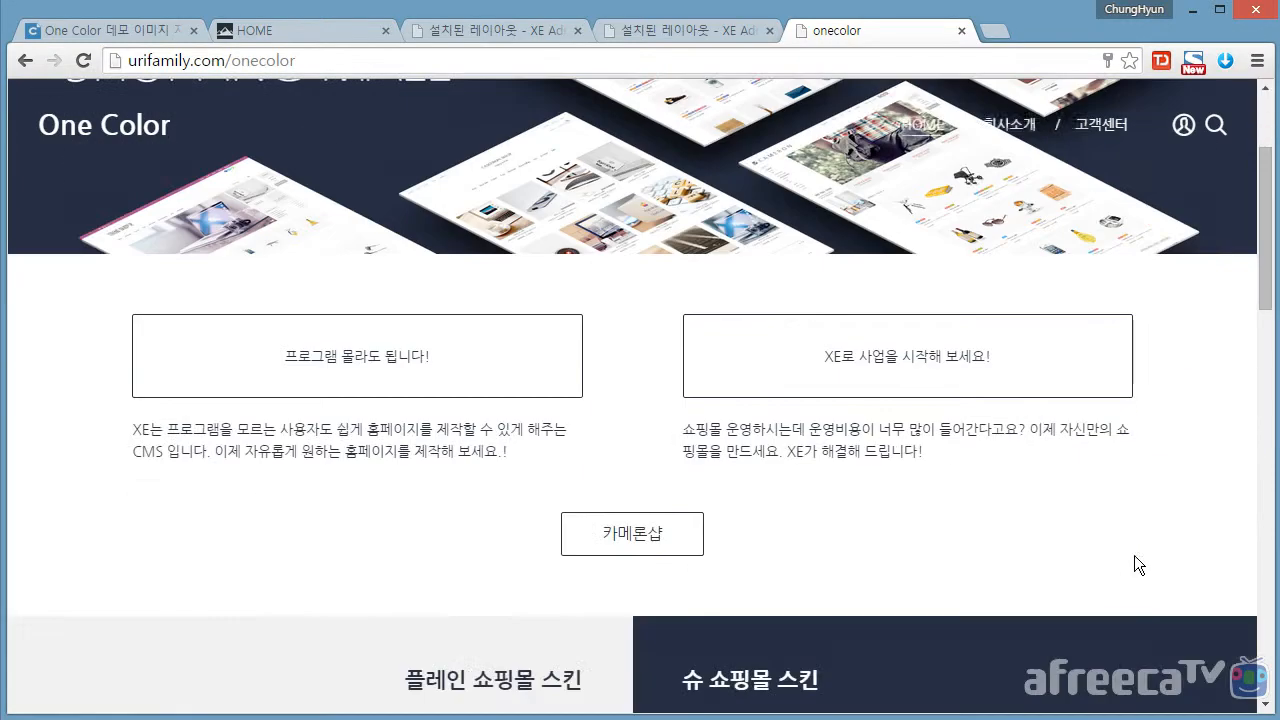
scroll(1134, 555, "down", 5)
scroll(1101, 509, "up", 2)
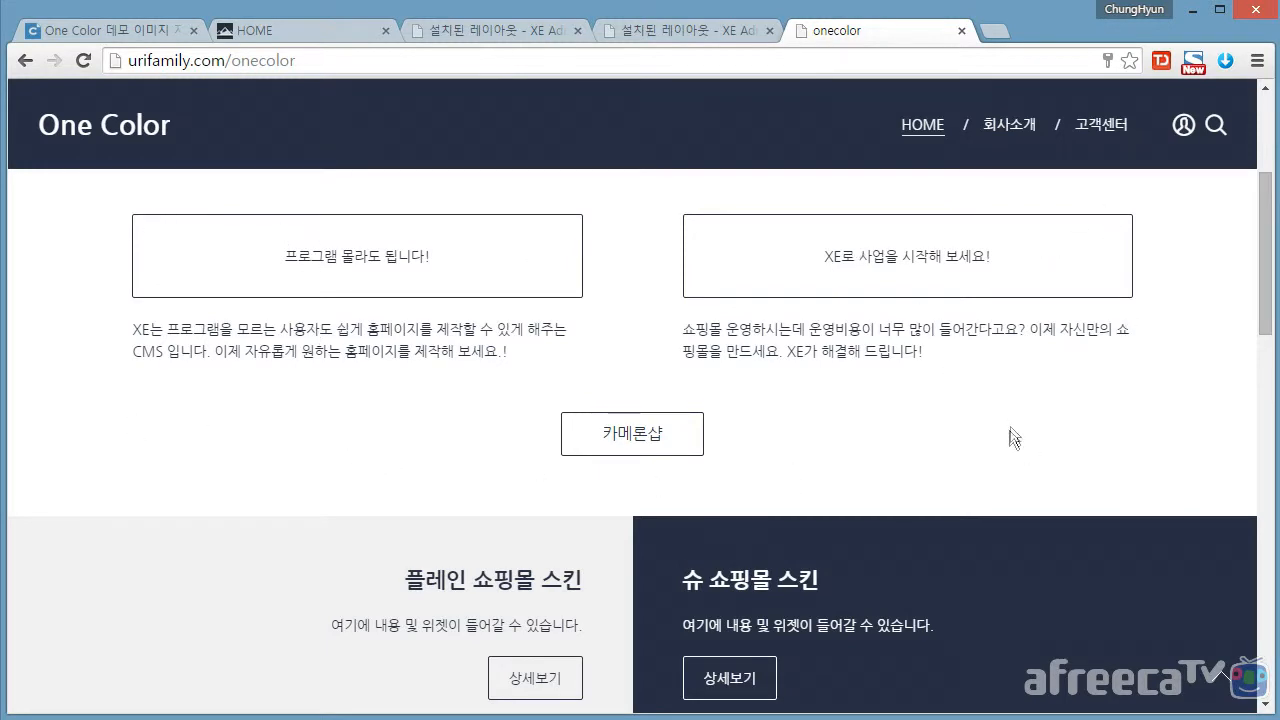
scroll(540, 310, "up", 1)
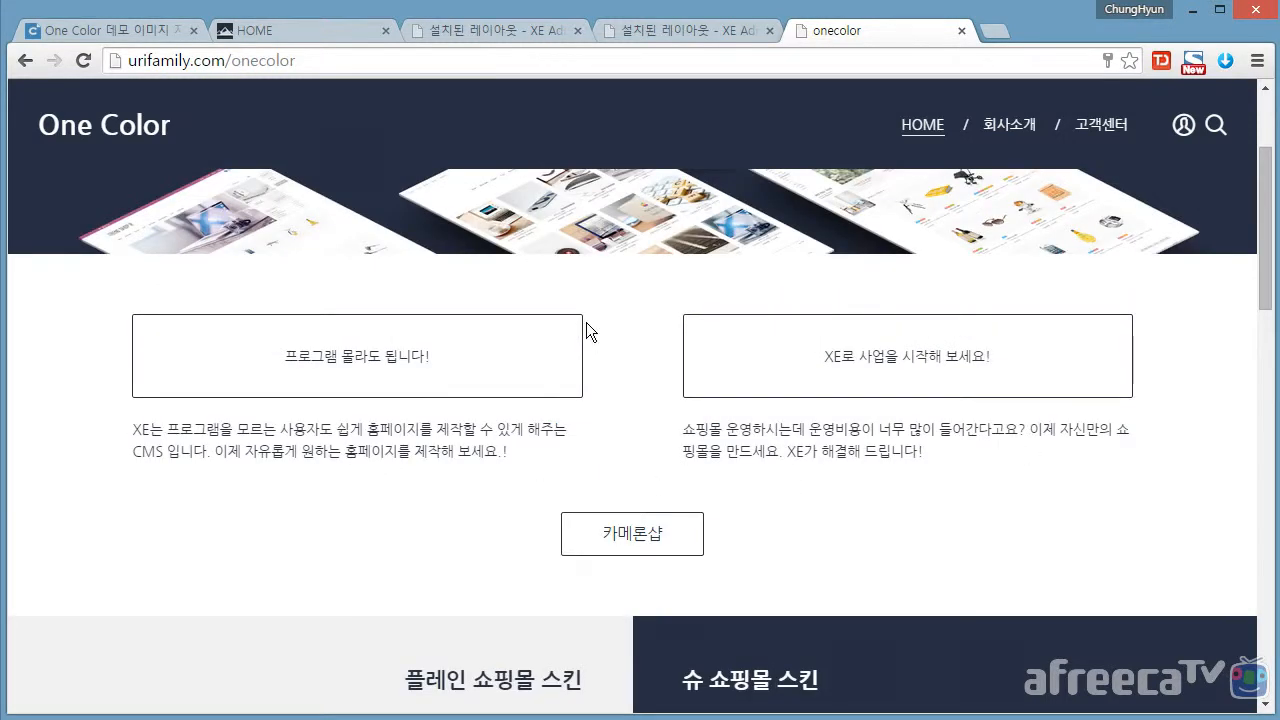
Set section1 설정 to ON in XET OneColor_main's 메인 section1 영역 settings
left_click(507, 35)
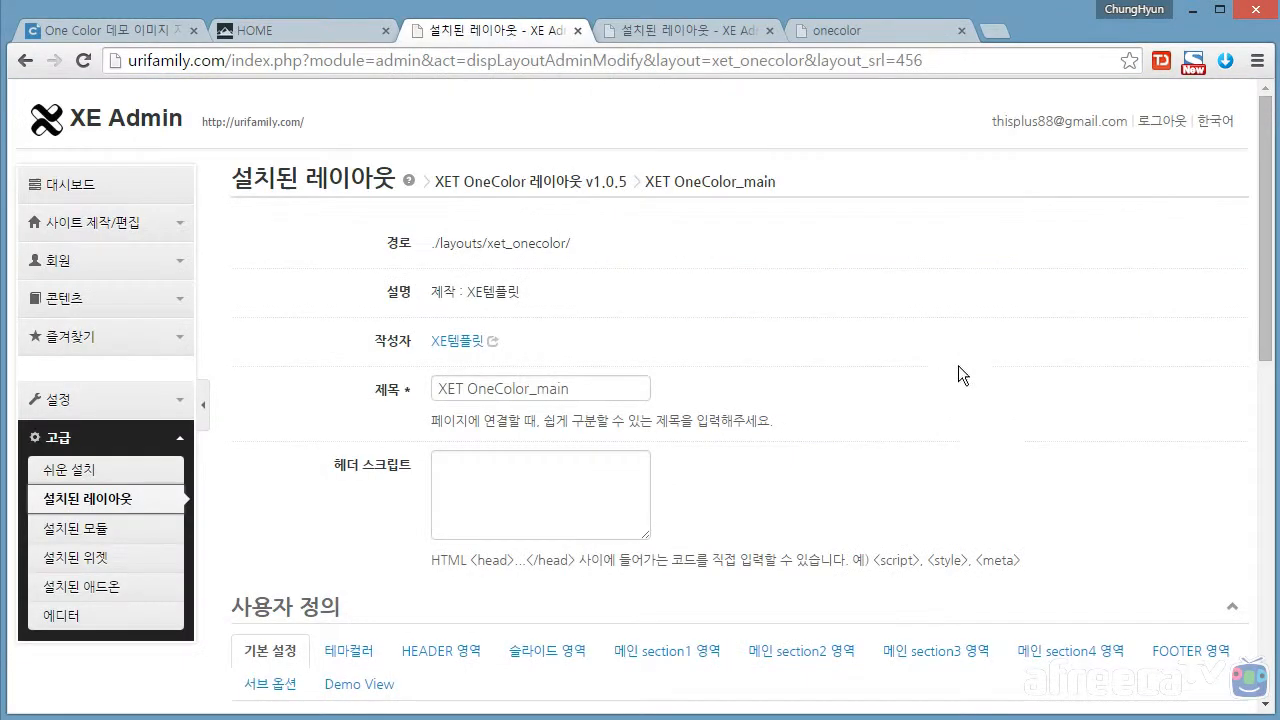
scroll(960, 370, "down", 1)
scroll(957, 374, "down", 1)
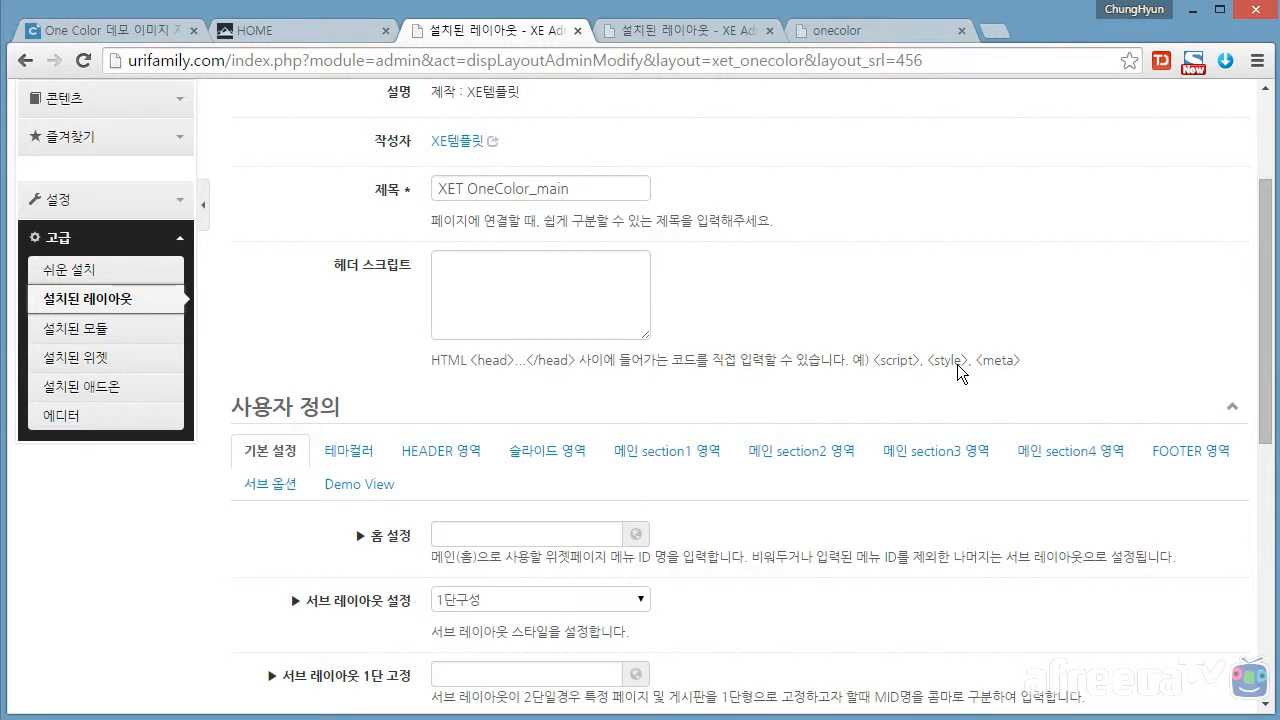
left_click(660, 455)
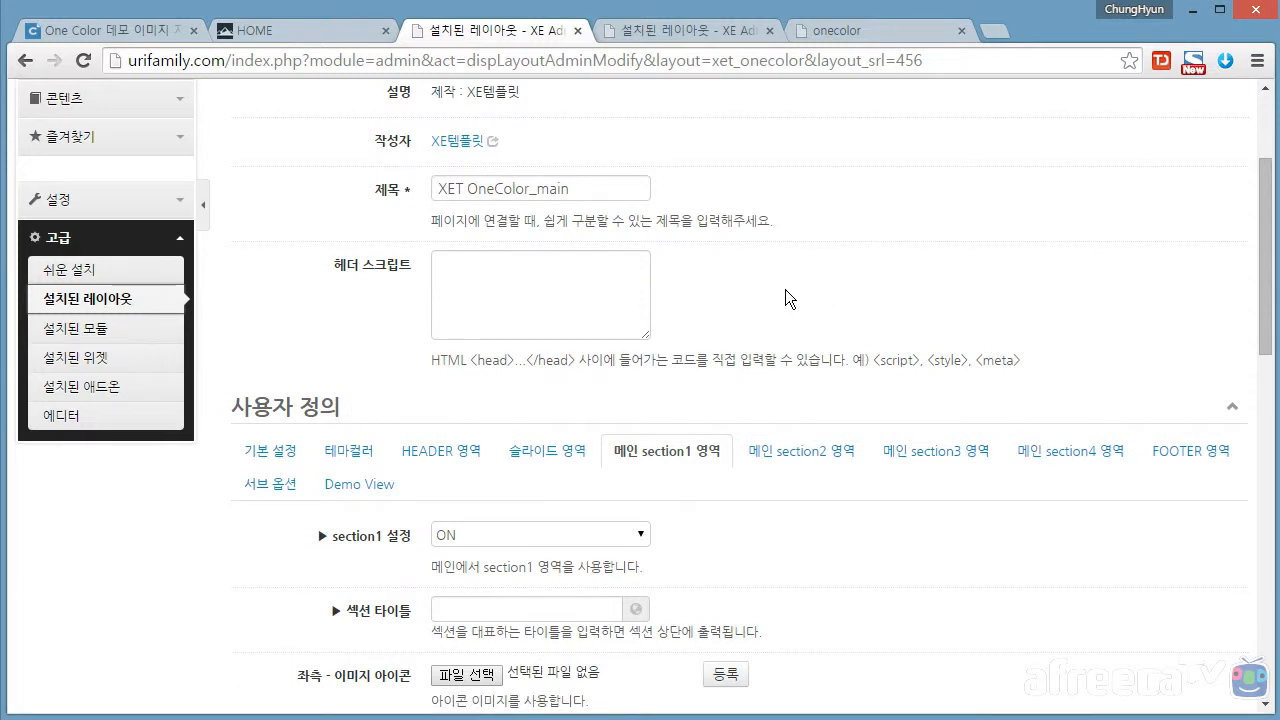
scroll(762, 295, "down", 2)
scroll(739, 305, "down", 1)
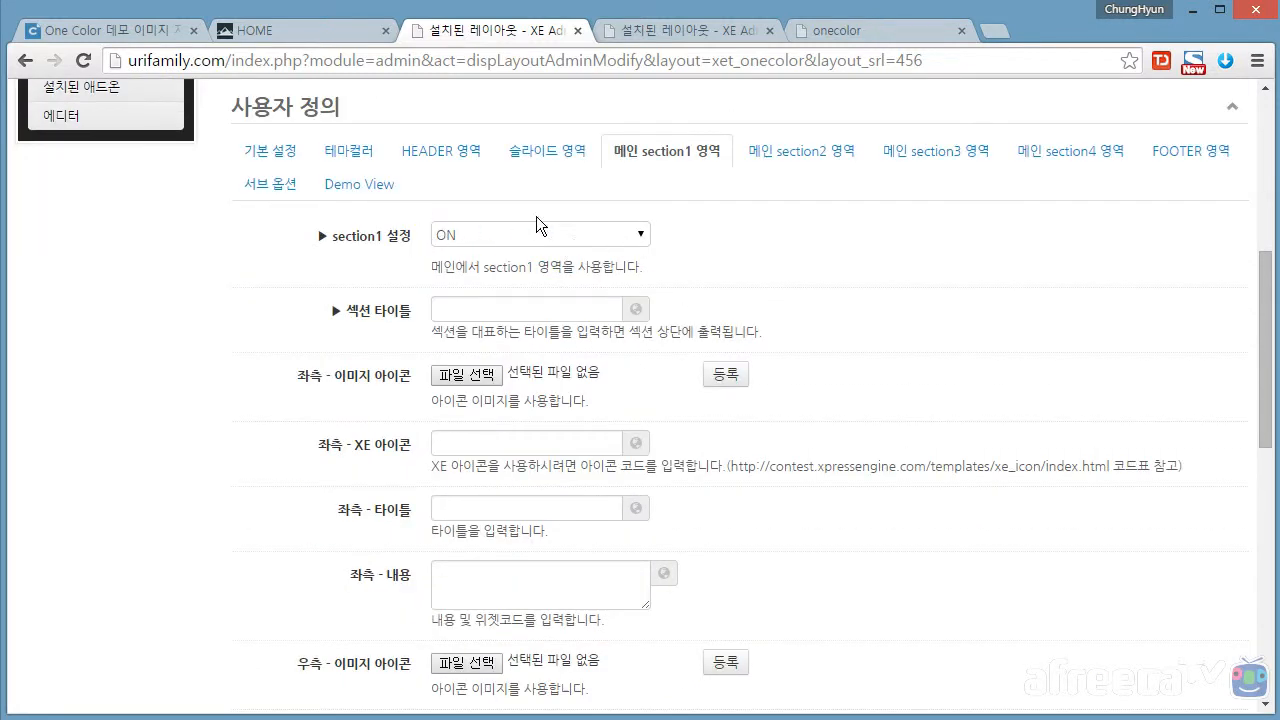
left_click(640, 238)
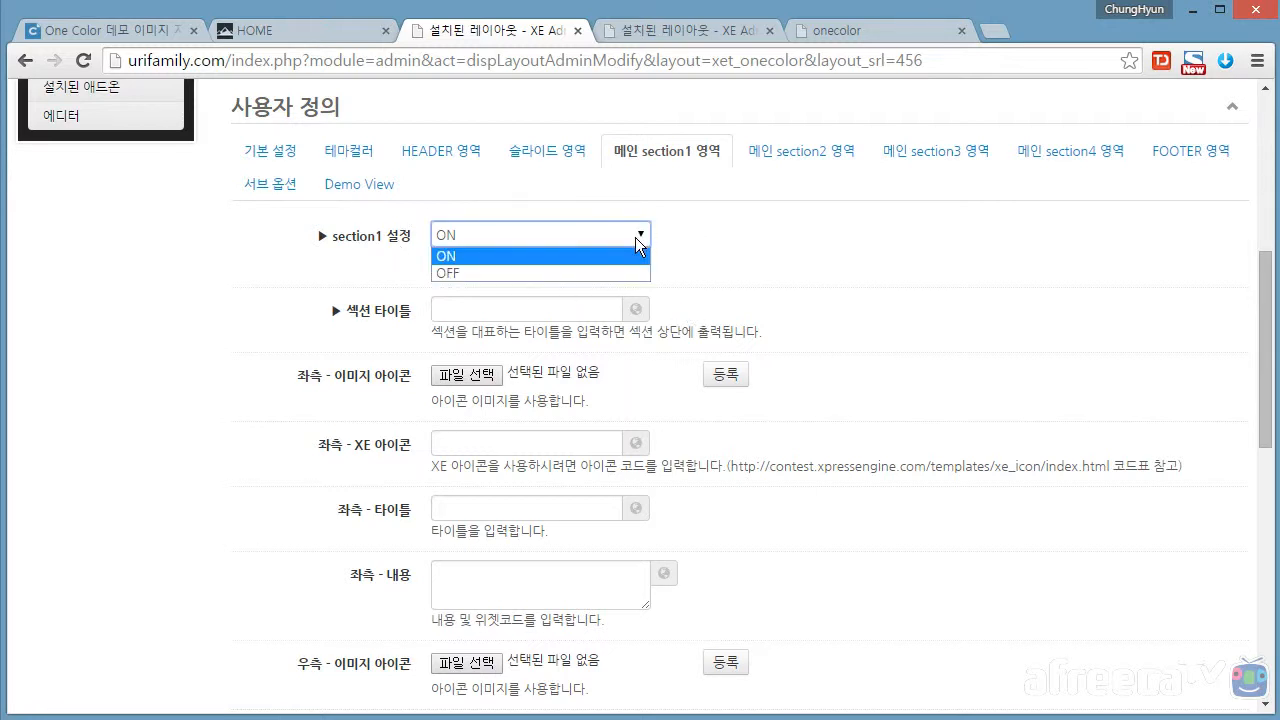
left_click(495, 256)
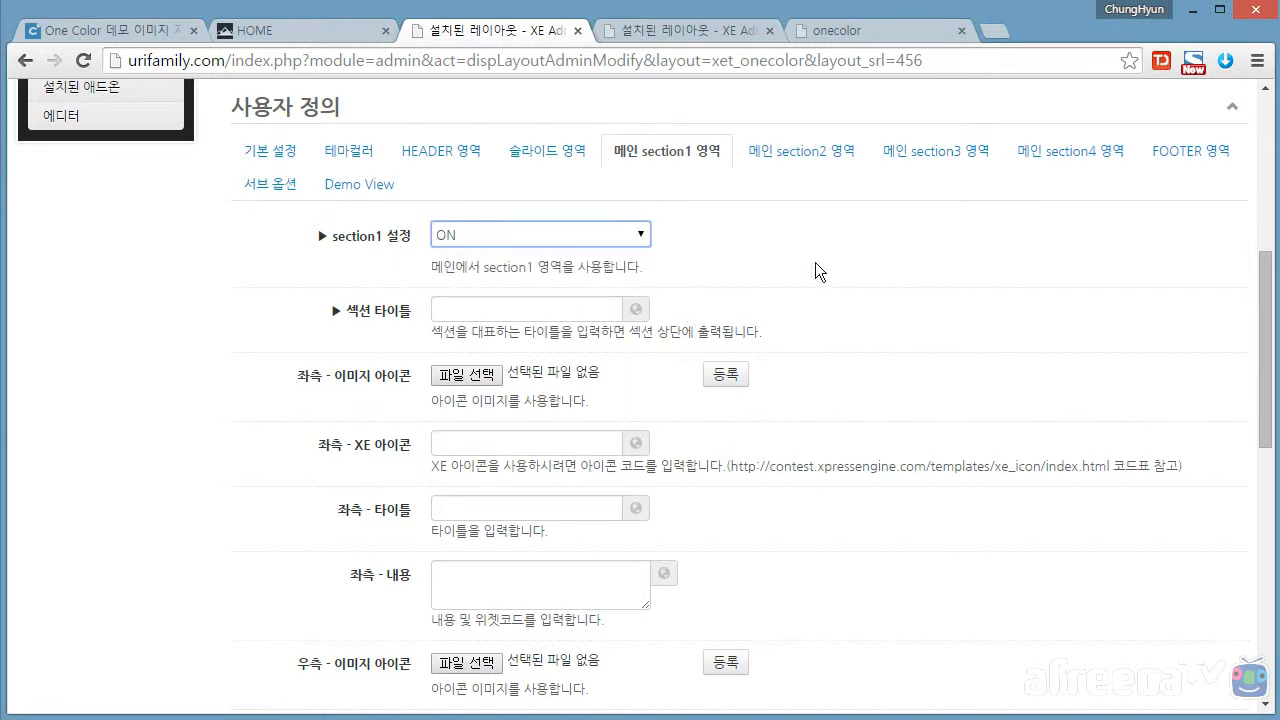
Enter 타이틀 as the 섹션 타이틀 of main section1
scroll(781, 262, "down", 1)
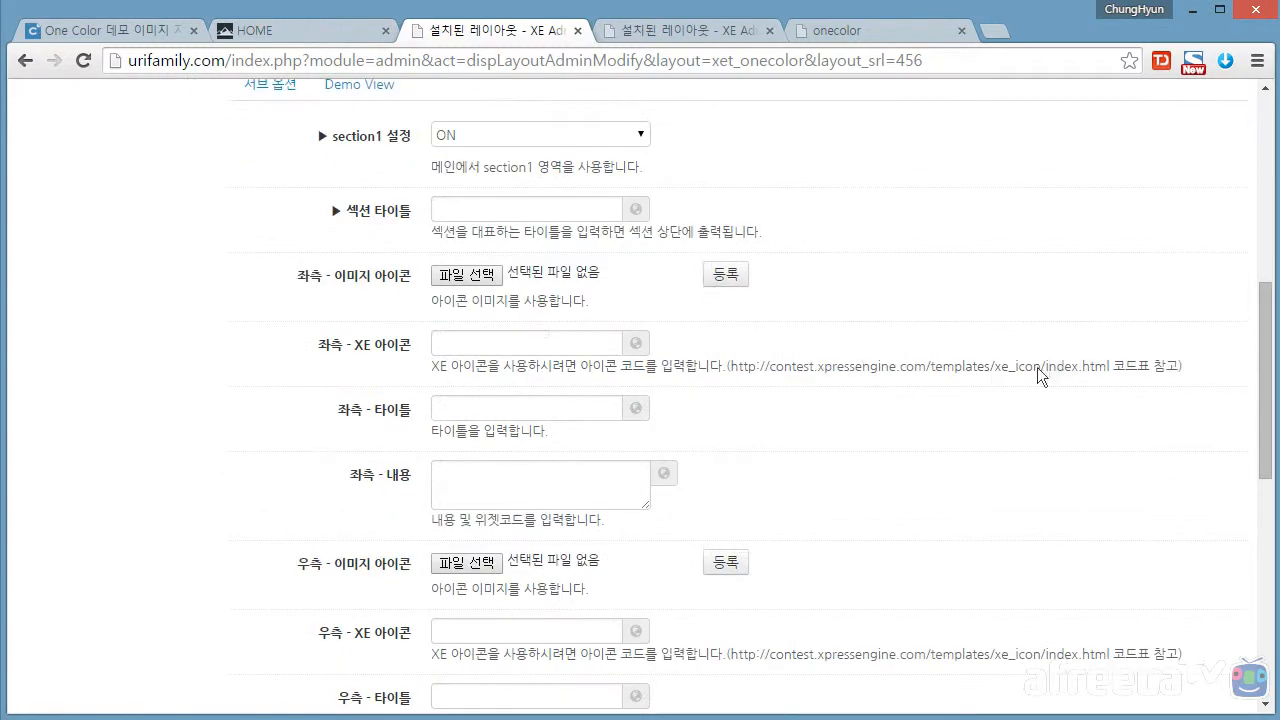
left_click(568, 204)
type("ㄷ")
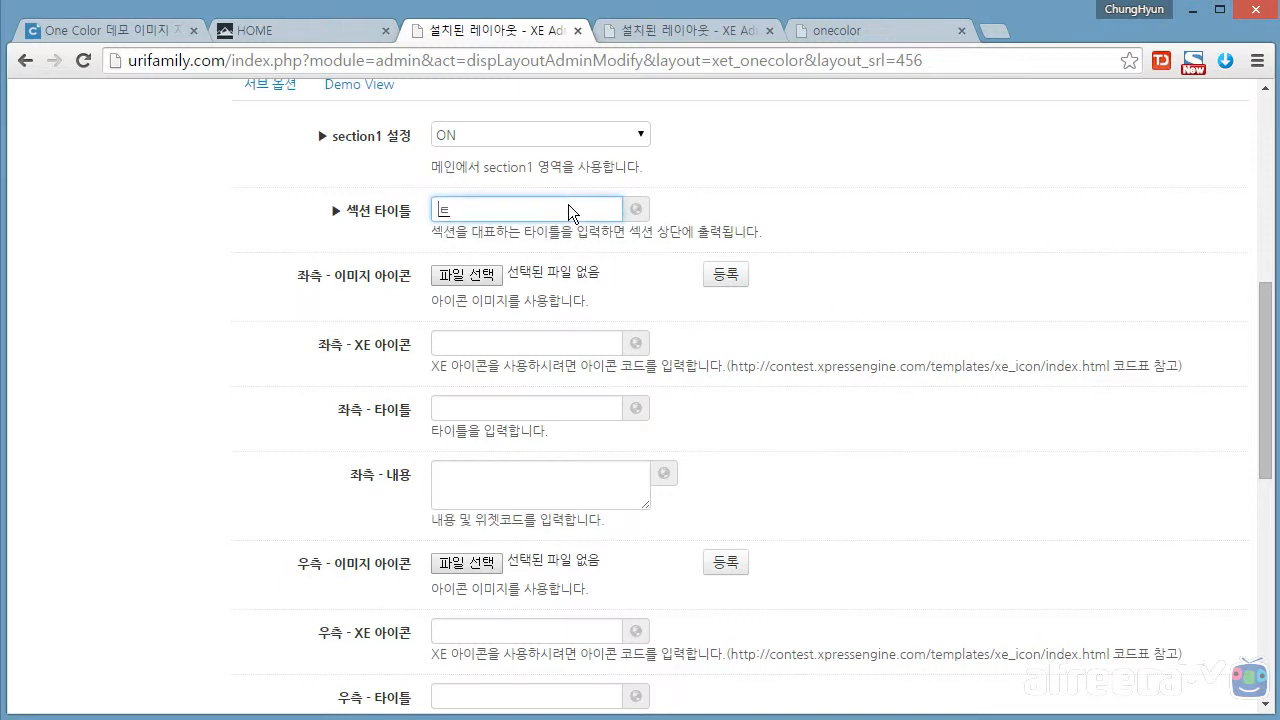
type("ㅏ이틀")
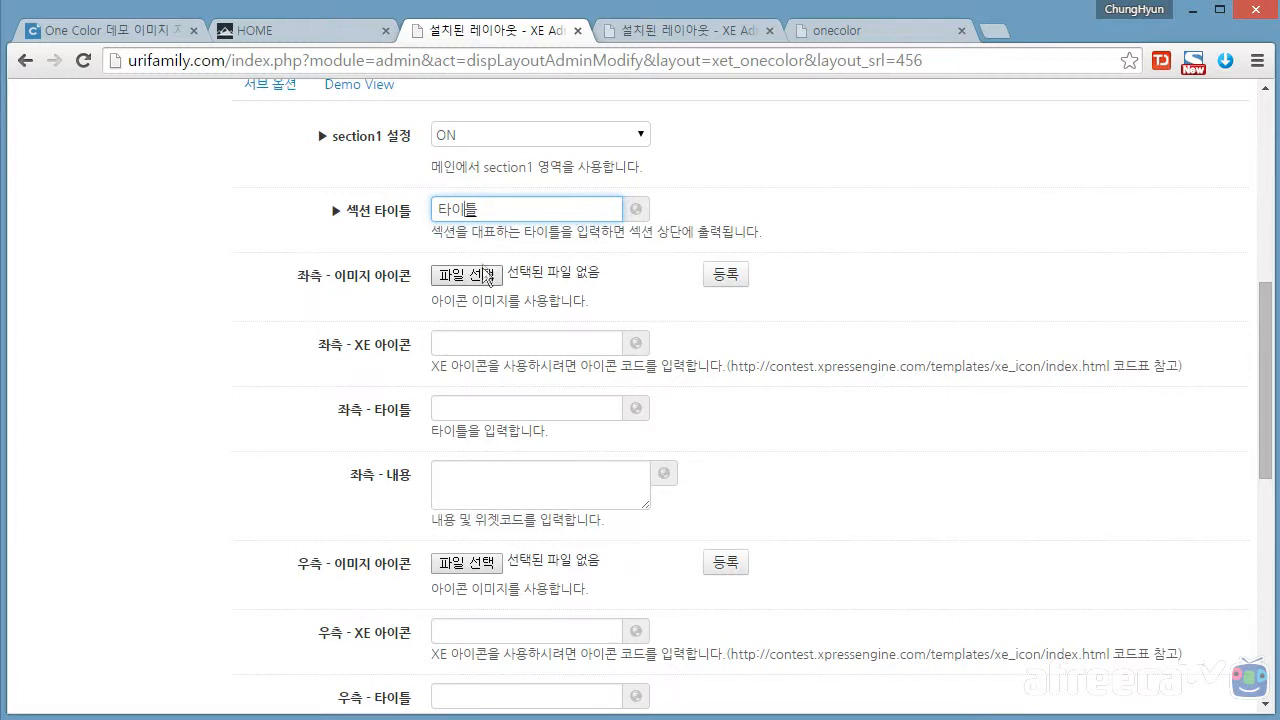
Fill section1's left column with 아이콘 as XE 아이콘, 좌측 타이틀 as 타이틀 and 좌측 내용 as 내용
scroll(300, 380, "down", 1)
left_click(537, 245)
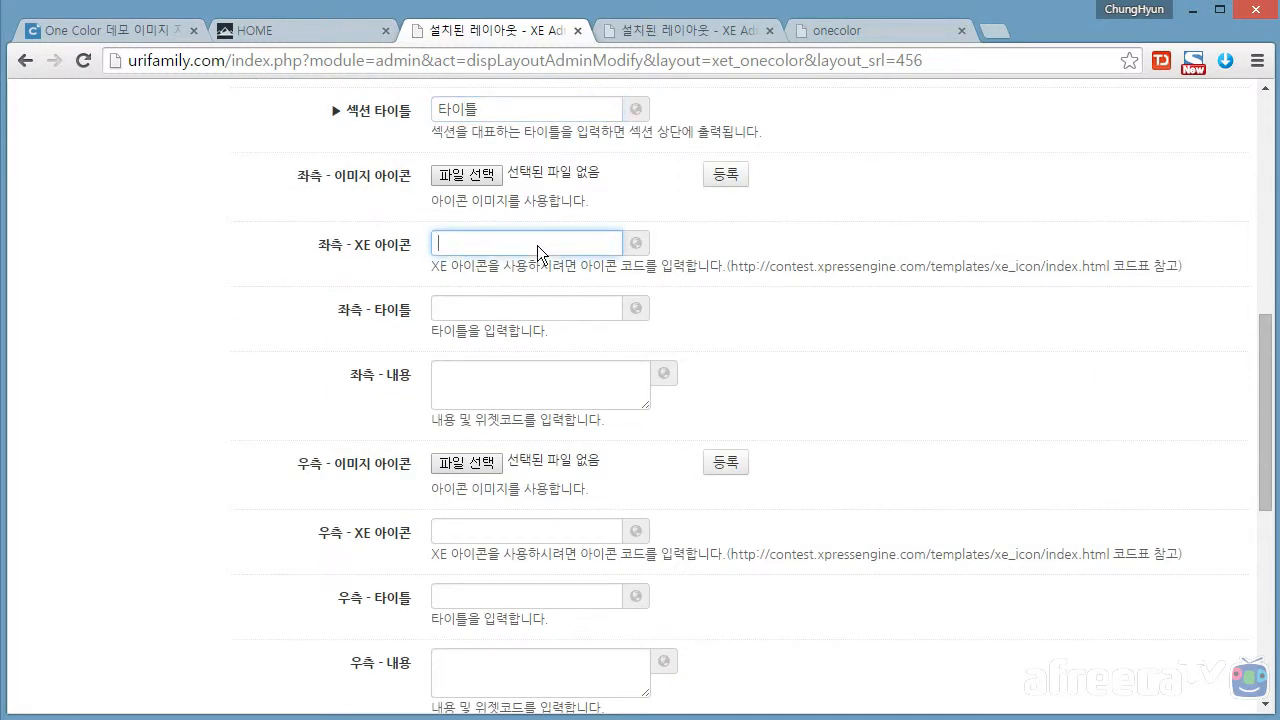
type("아이콘")
left_click(560, 303)
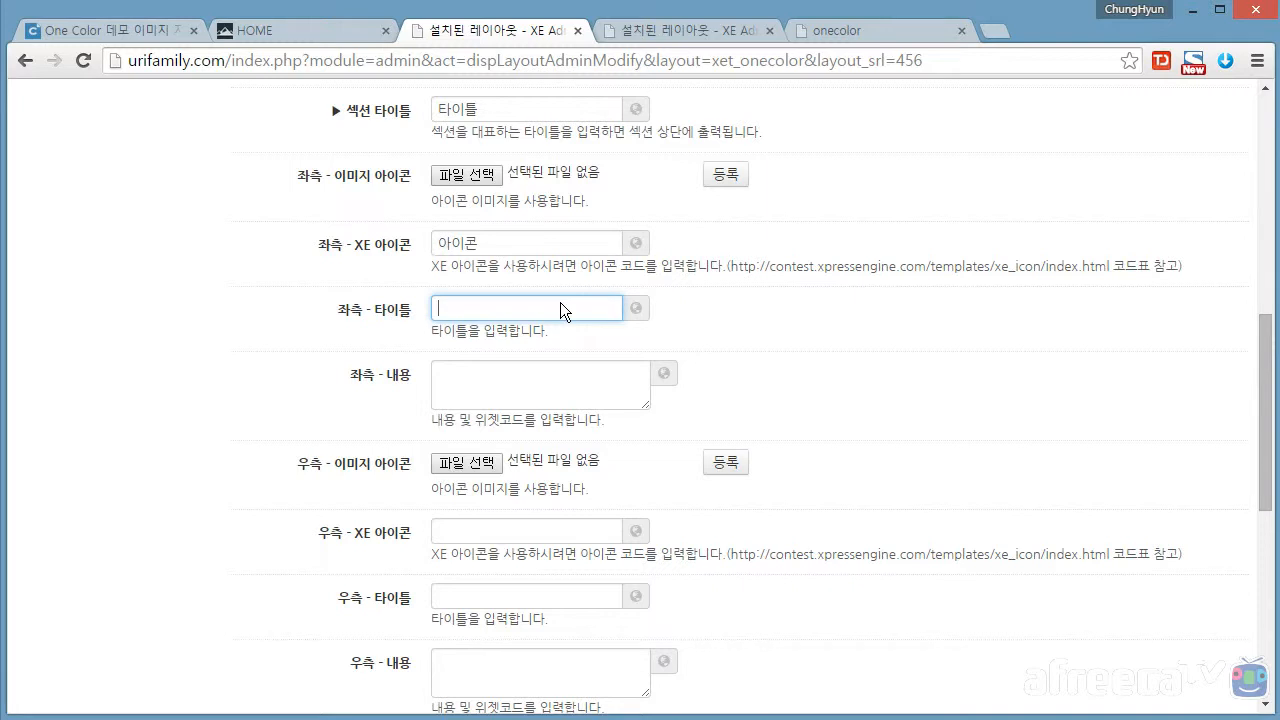
type("좌측 타이틀")
left_click(542, 384)
type("좌측 내용")
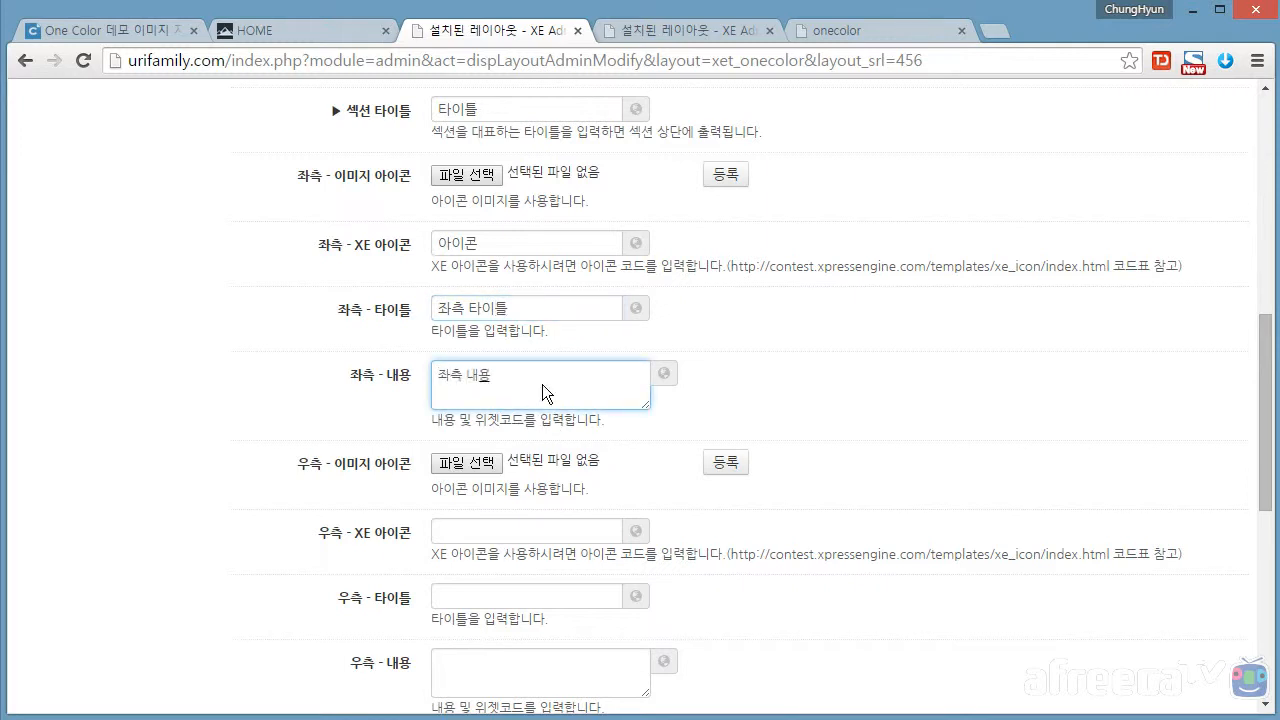
Fill section1's right column with 우측 아이콘 as XE 아이콘, 우측 타이틀 as 타이틀 and 우측 내용 as 내용
scroll(575, 440, "down", 1)
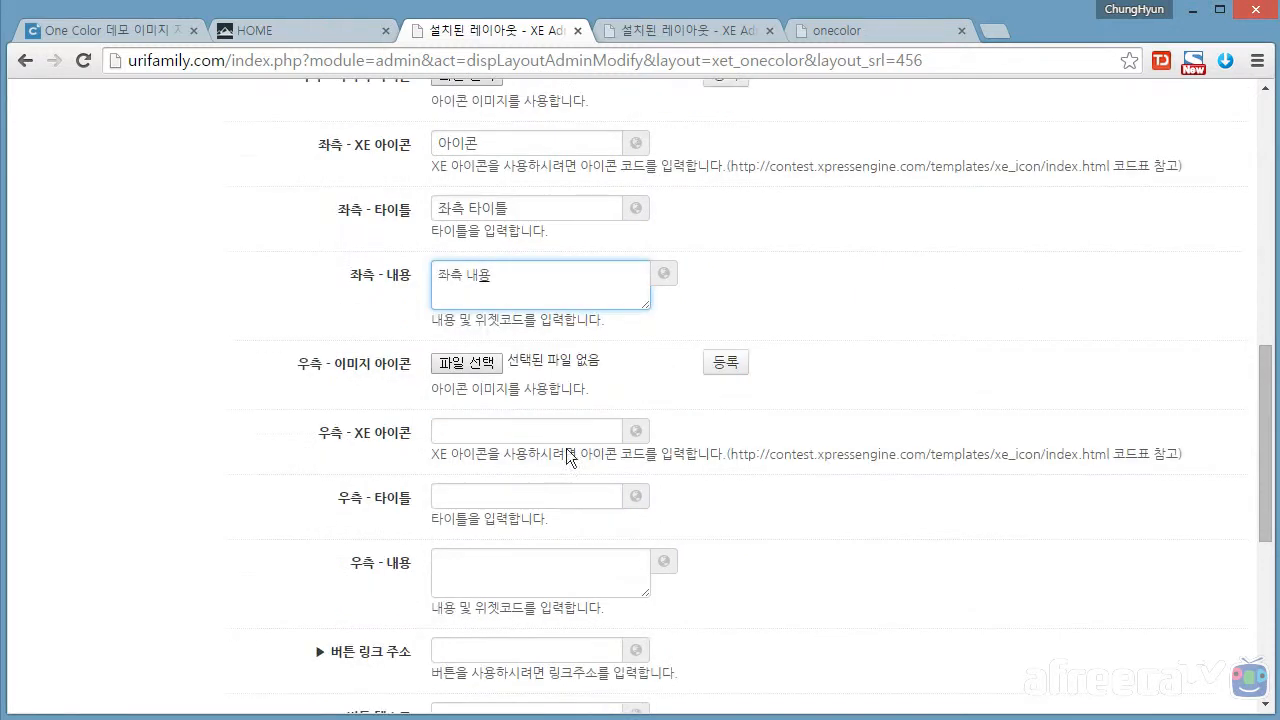
left_click(497, 435)
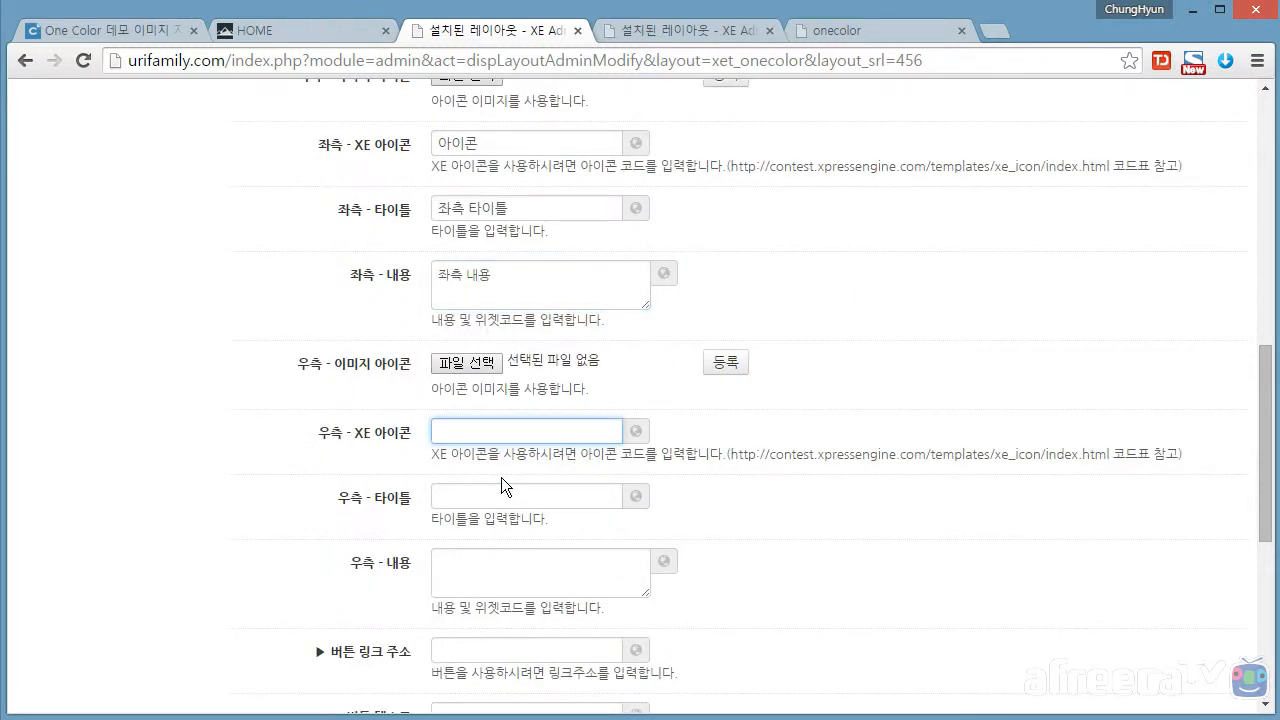
type("우측 아이콘")
left_click(507, 494)
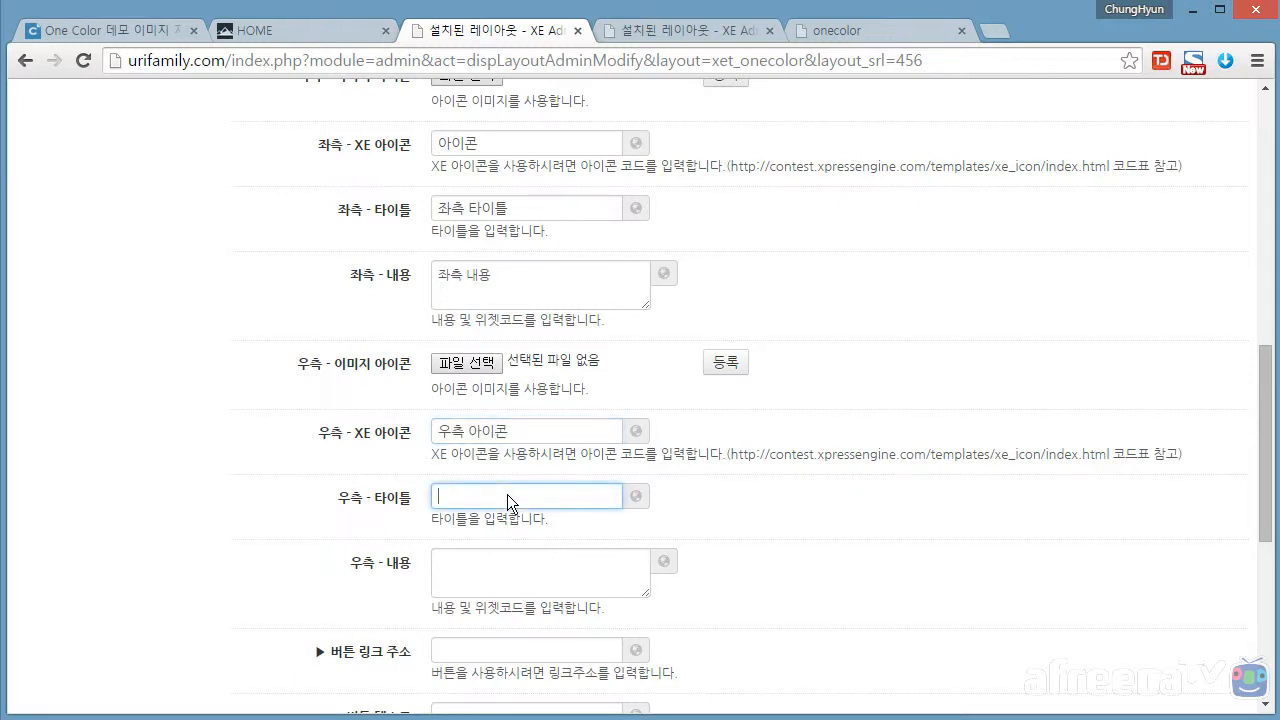
type("우측 ㅌ")
left_click(511, 575)
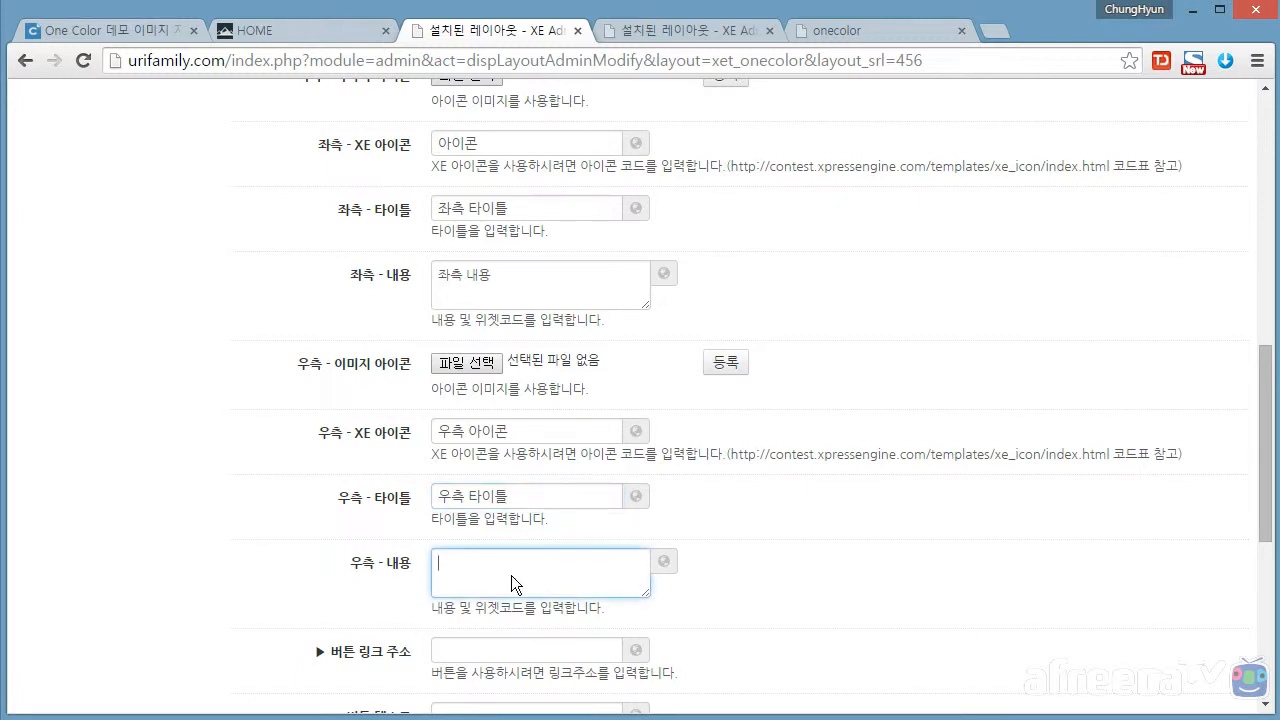
type("우측 내용")
Set section1's 버튼 링크 주소 to # and 버튼 텍스트 to 버튼, and save the layout
scroll(511, 574, "down", 1)
left_click(461, 551)
type("#")
left_click(521, 614)
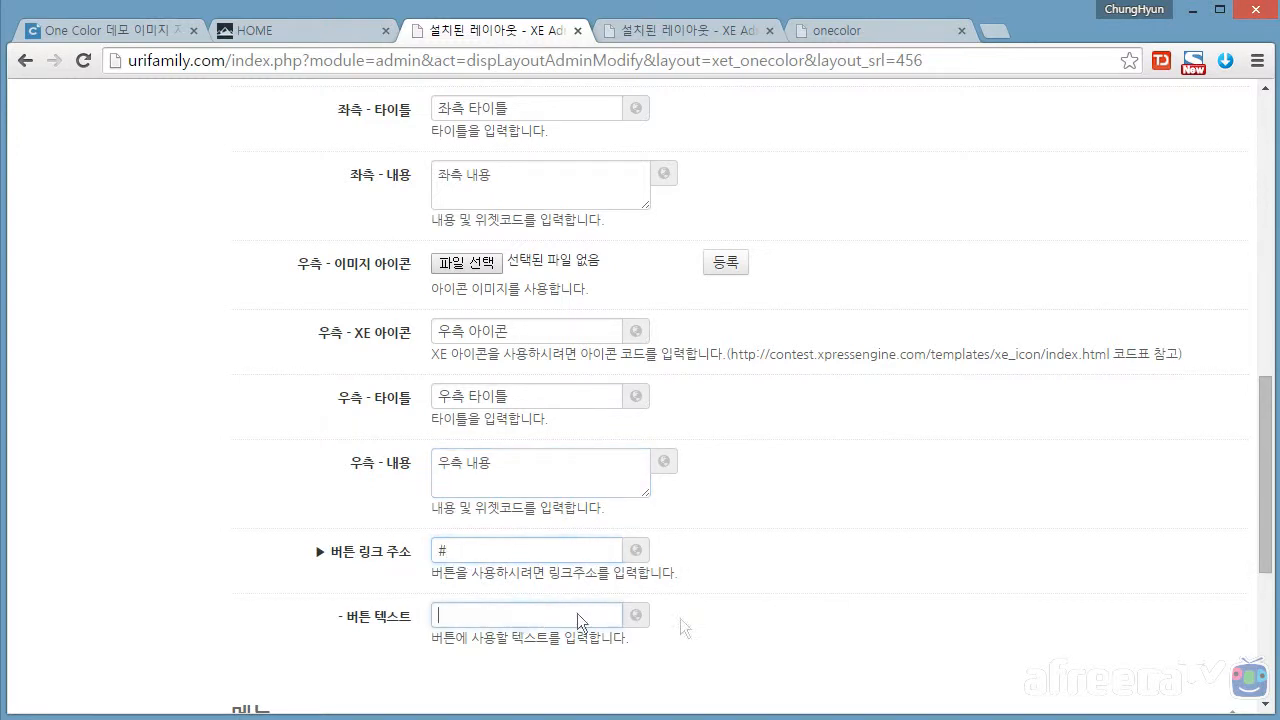
scroll(708, 615, "down", 1)
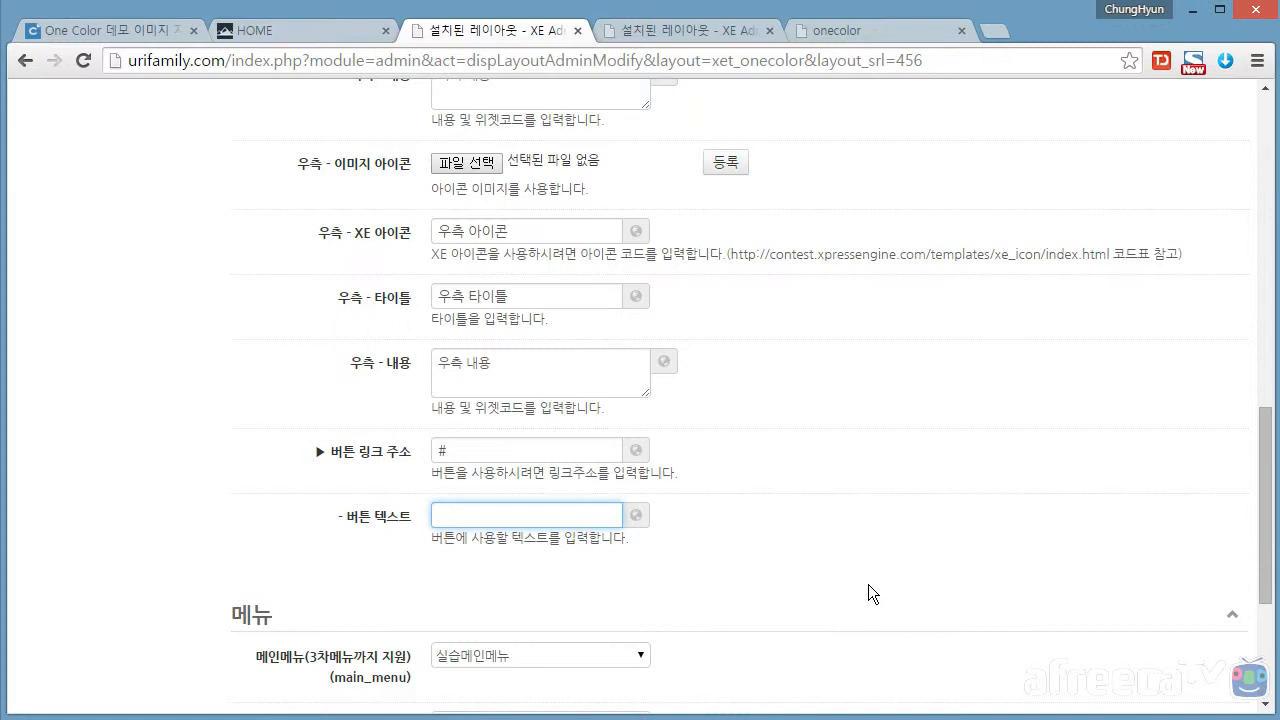
type("버튼")
scroll(868, 584, "down", 3)
left_click(1225, 580)
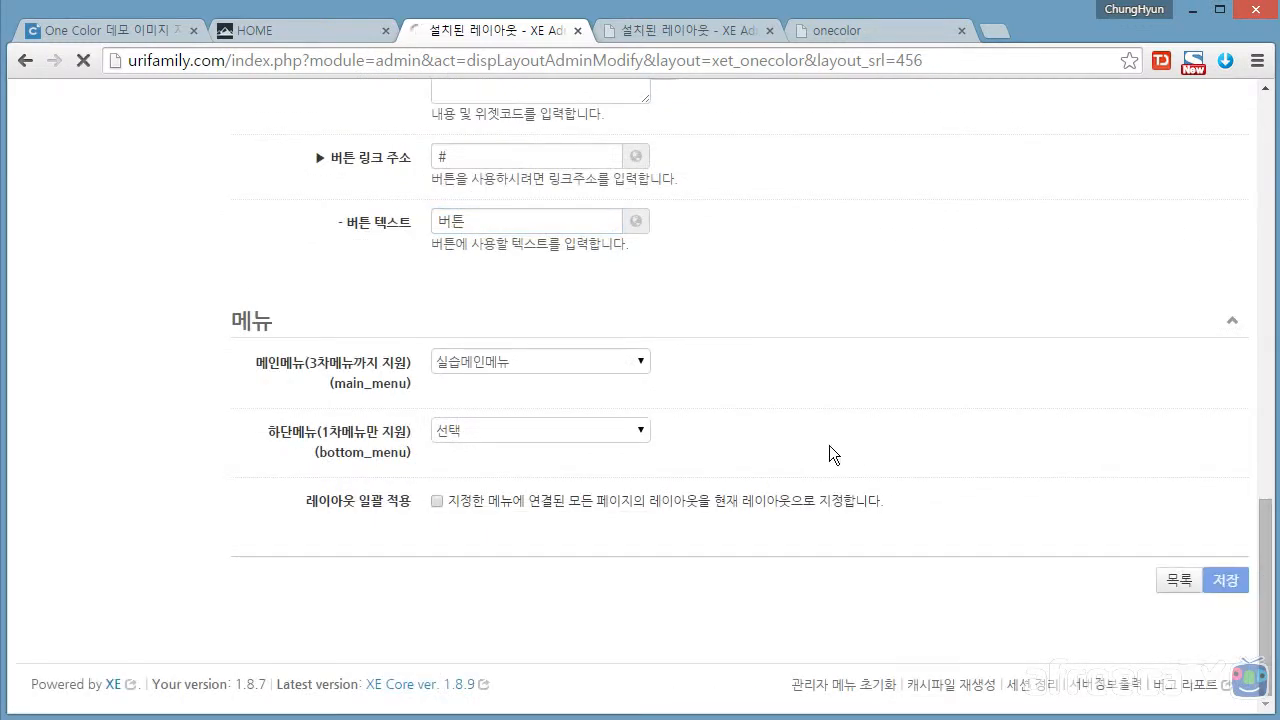
Reload the HOME page and check whether section1 is displayed below the slide
scroll(740, 425, "down", 3)
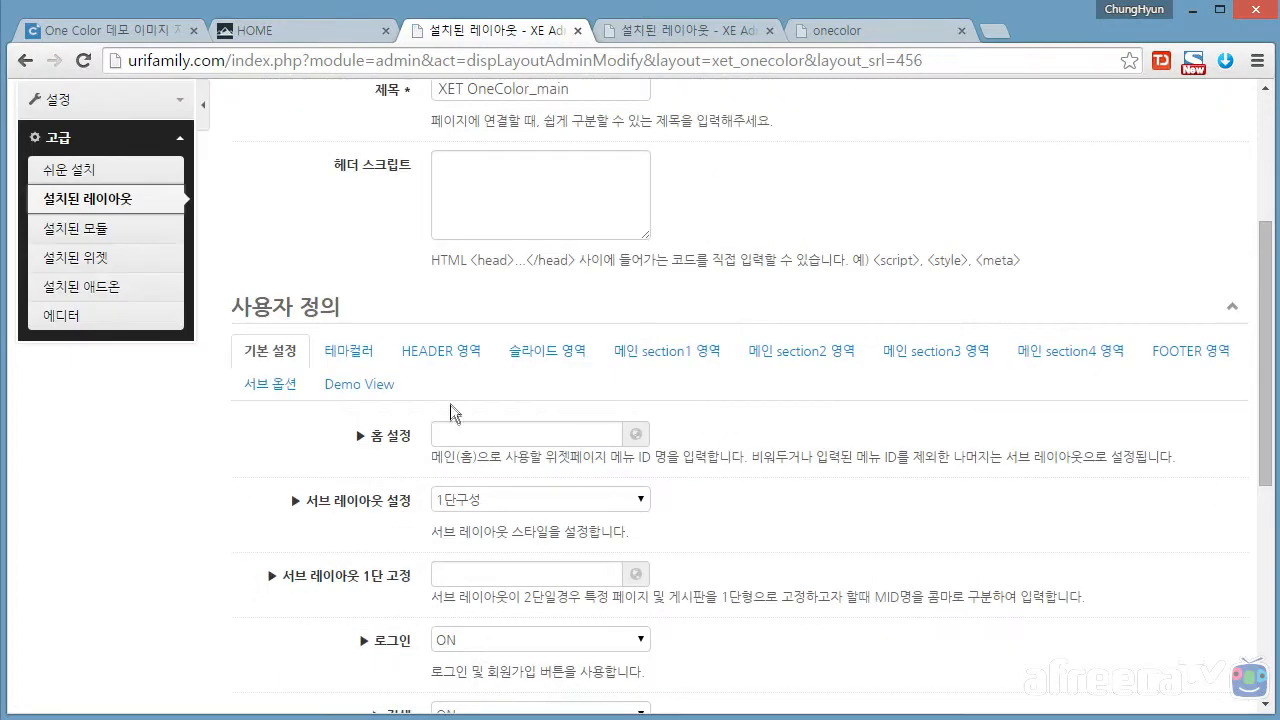
scroll(780, 410, "down", 1)
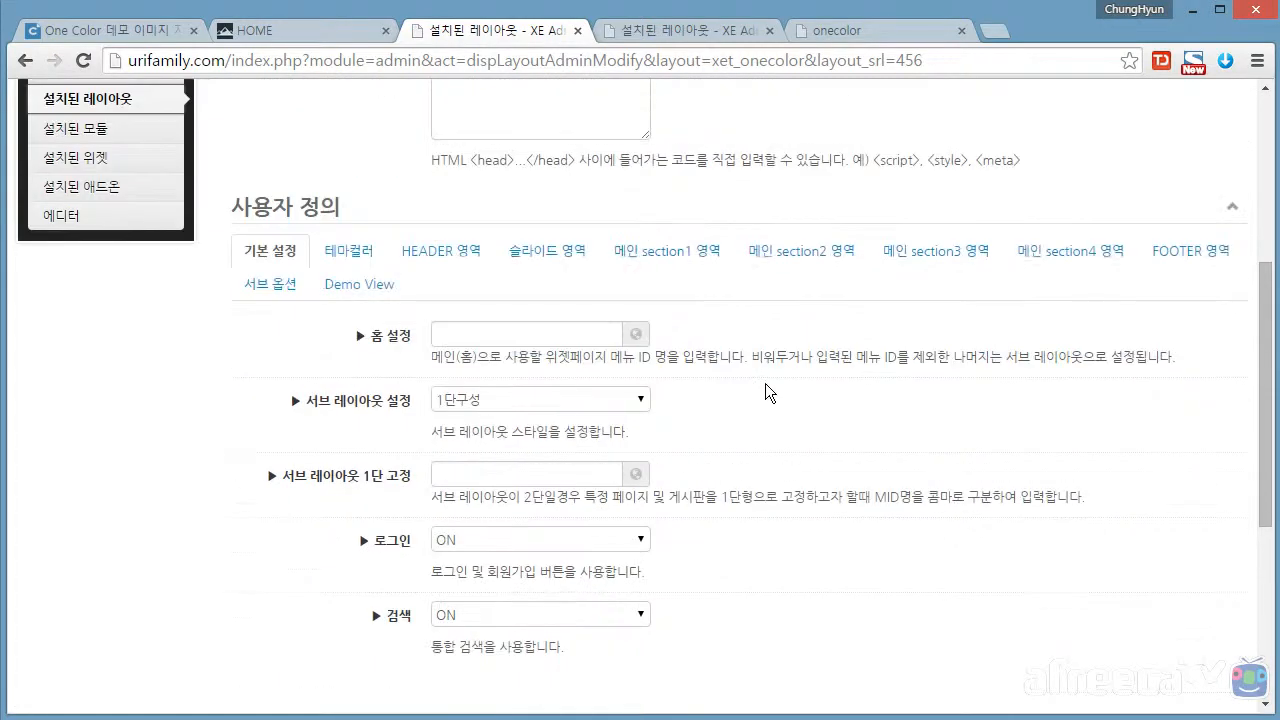
scroll(720, 348, "up", 1)
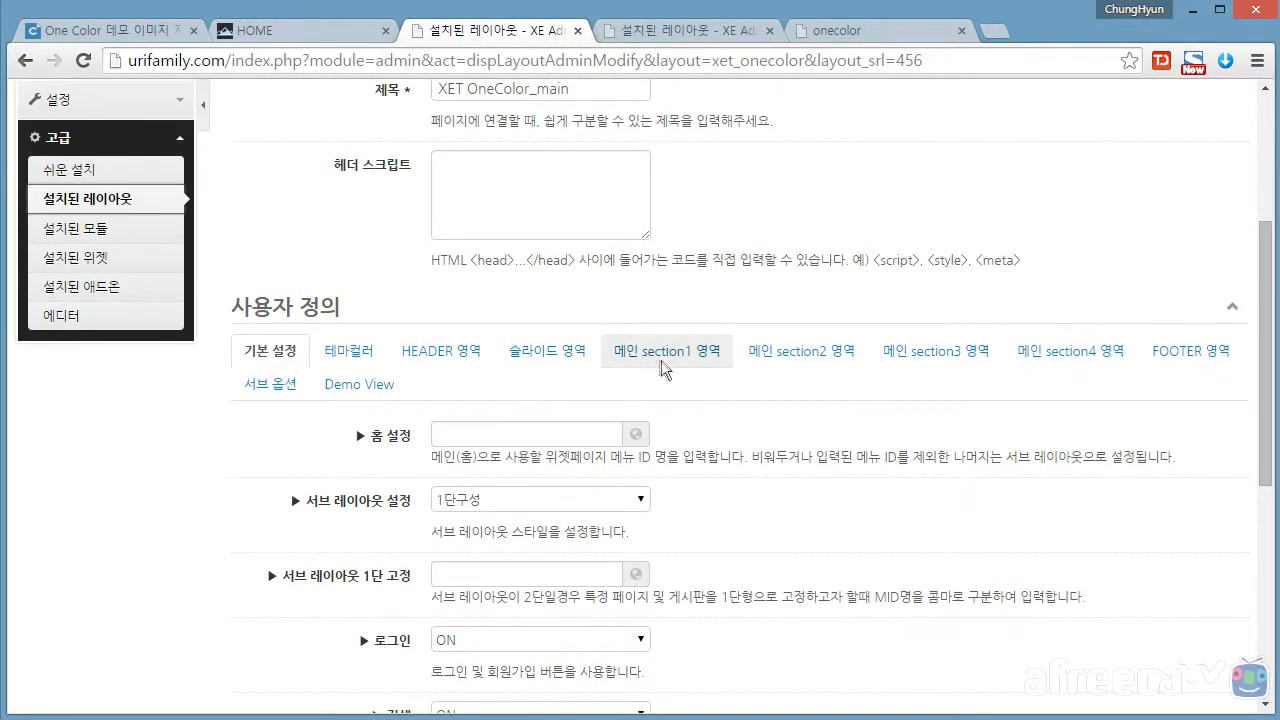
left_click(303, 31)
key("F5")
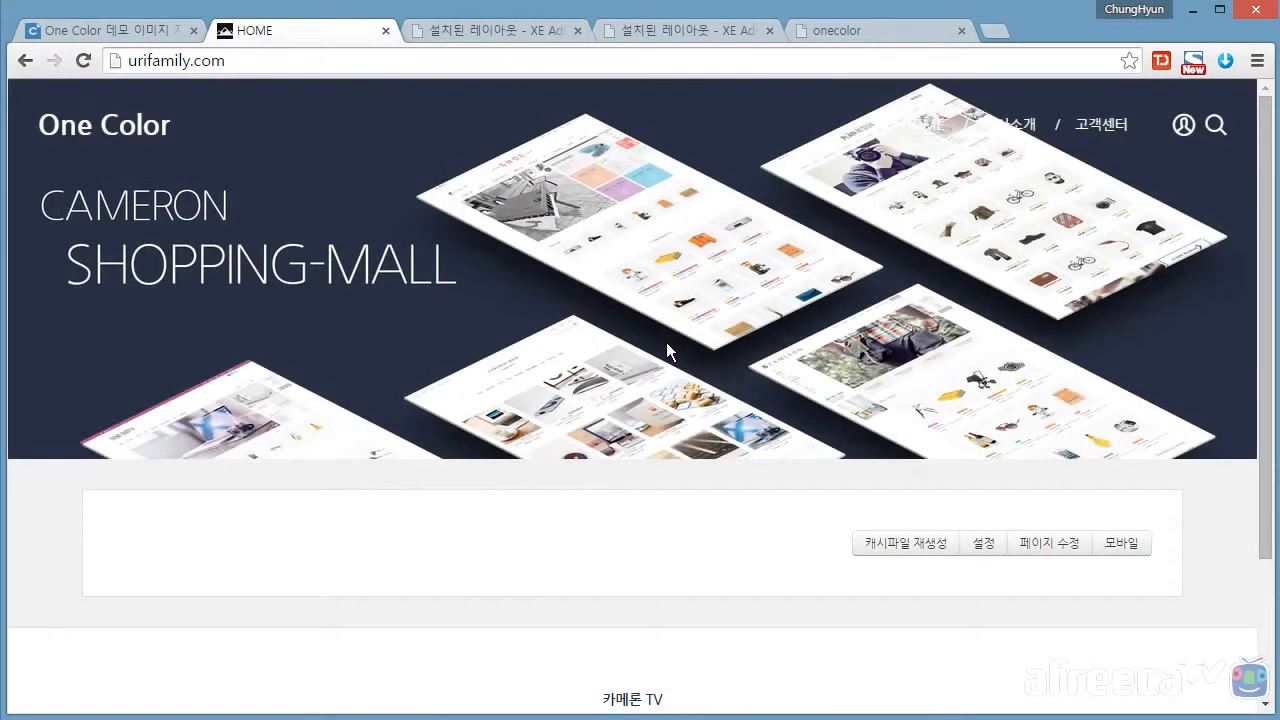
scroll(670, 345, "down", 2)
scroll(674, 343, "up", 2)
Review the saved 메인 section1 영역 values, the 기본 설정 options and the menu settings of XET OneColor_main
left_click(500, 33)
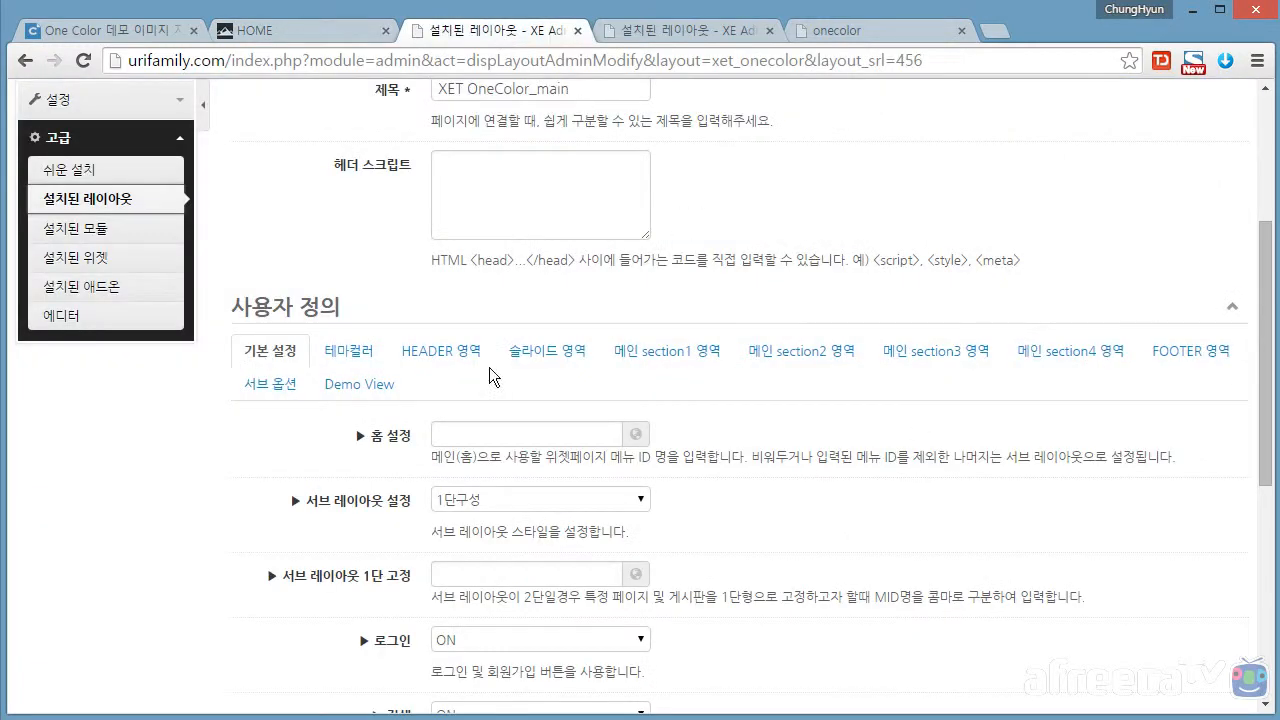
left_click(662, 351)
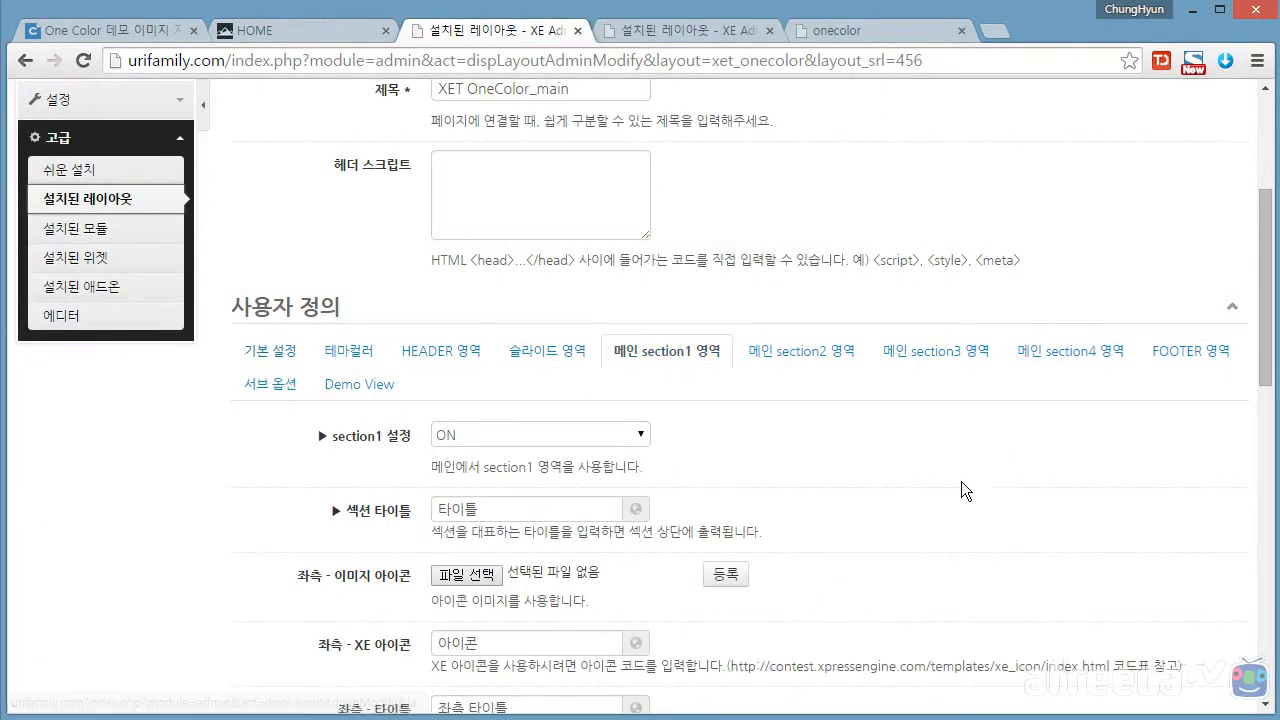
scroll(900, 510, "down", 2)
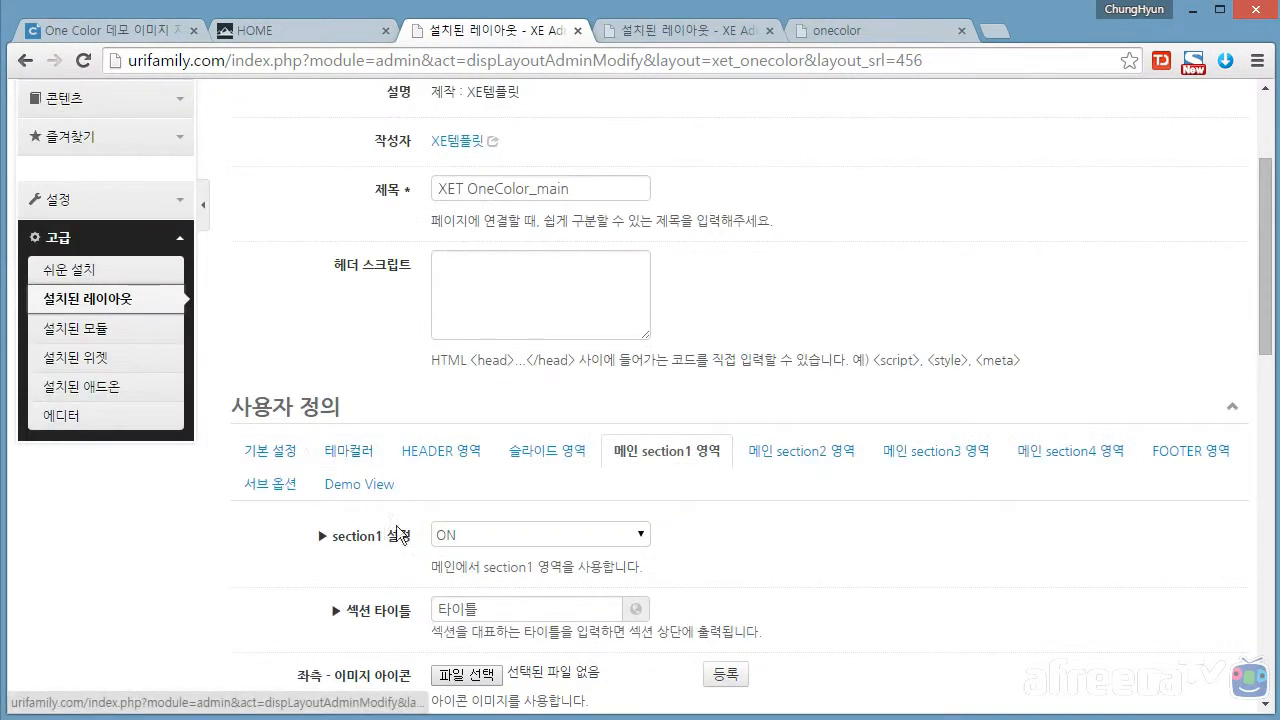
left_click(278, 452)
scroll(646, 410, "down", 2)
scroll(646, 410, "down", 2)
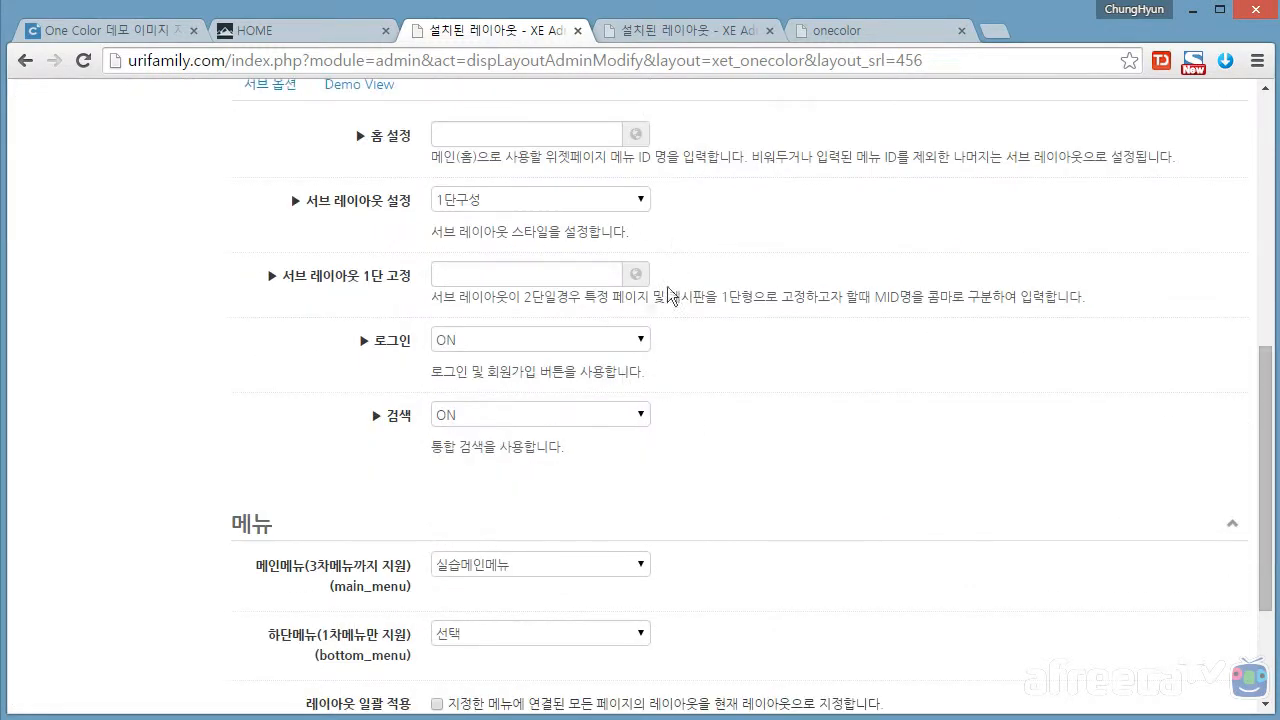
left_click(555, 197)
left_click(555, 197)
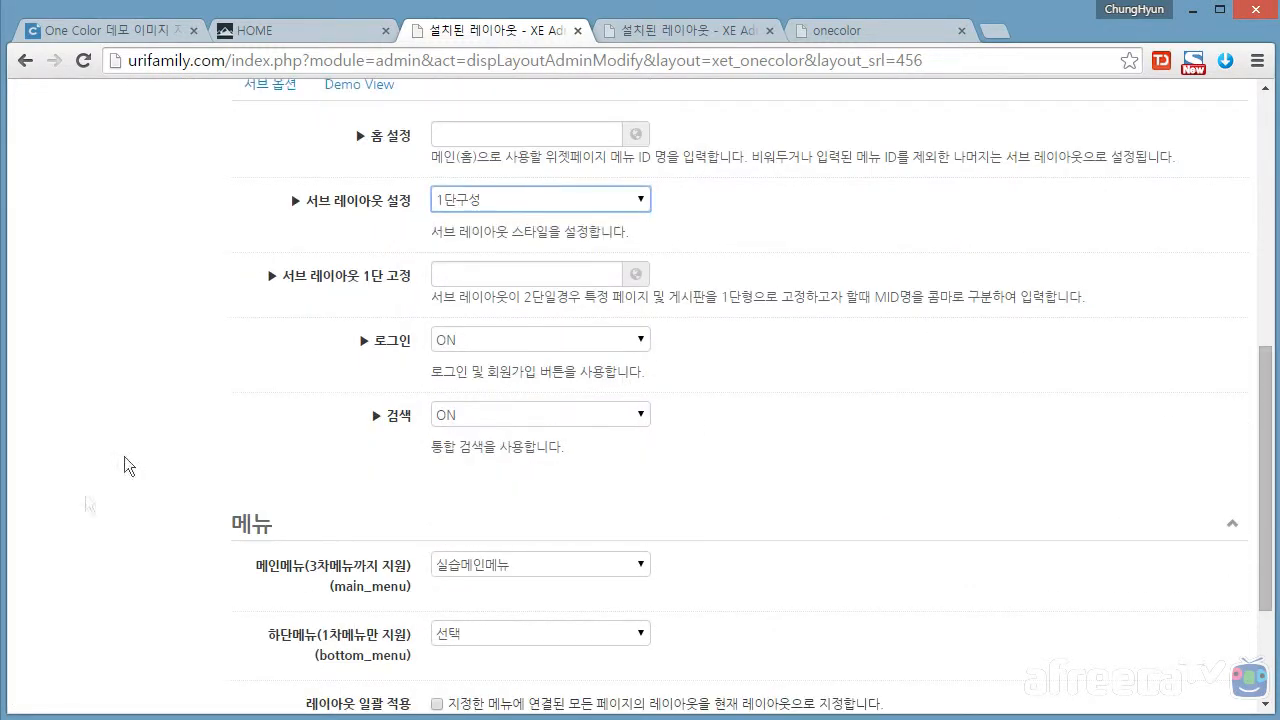
scroll(610, 400, "down", 2)
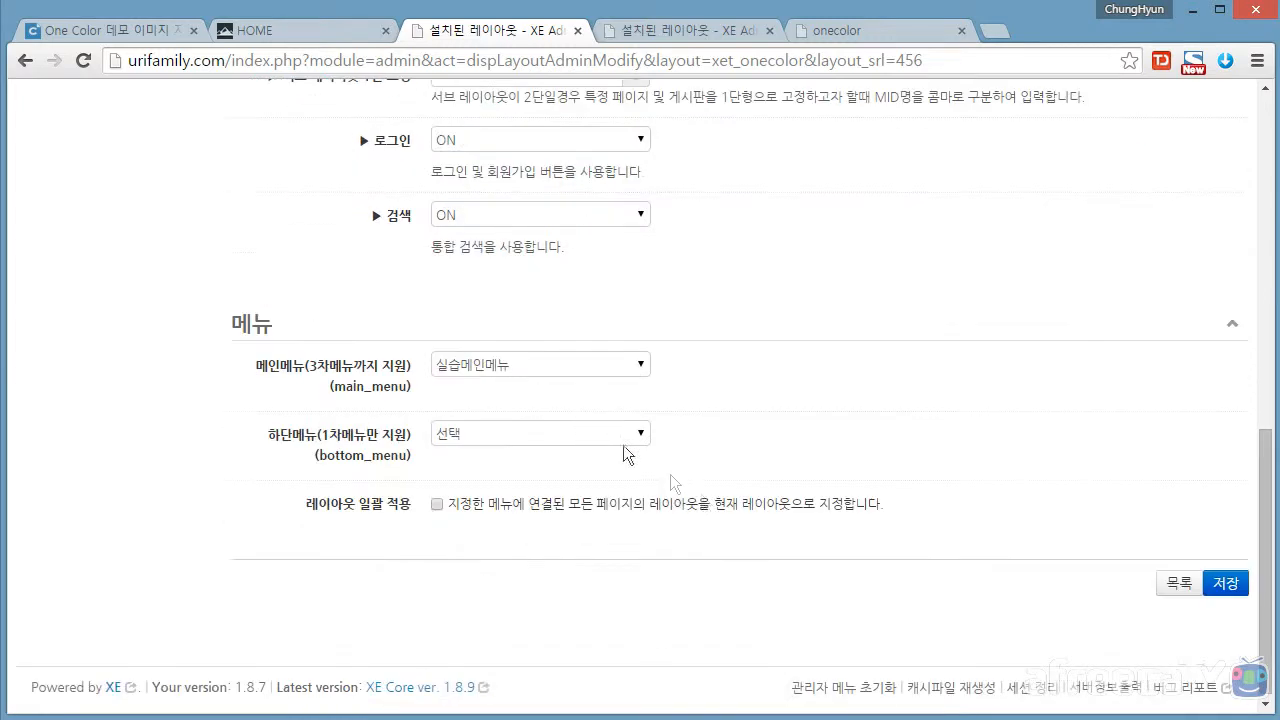
scroll(134, 416, "up", 3)
scroll(164, 436, "up", 3)
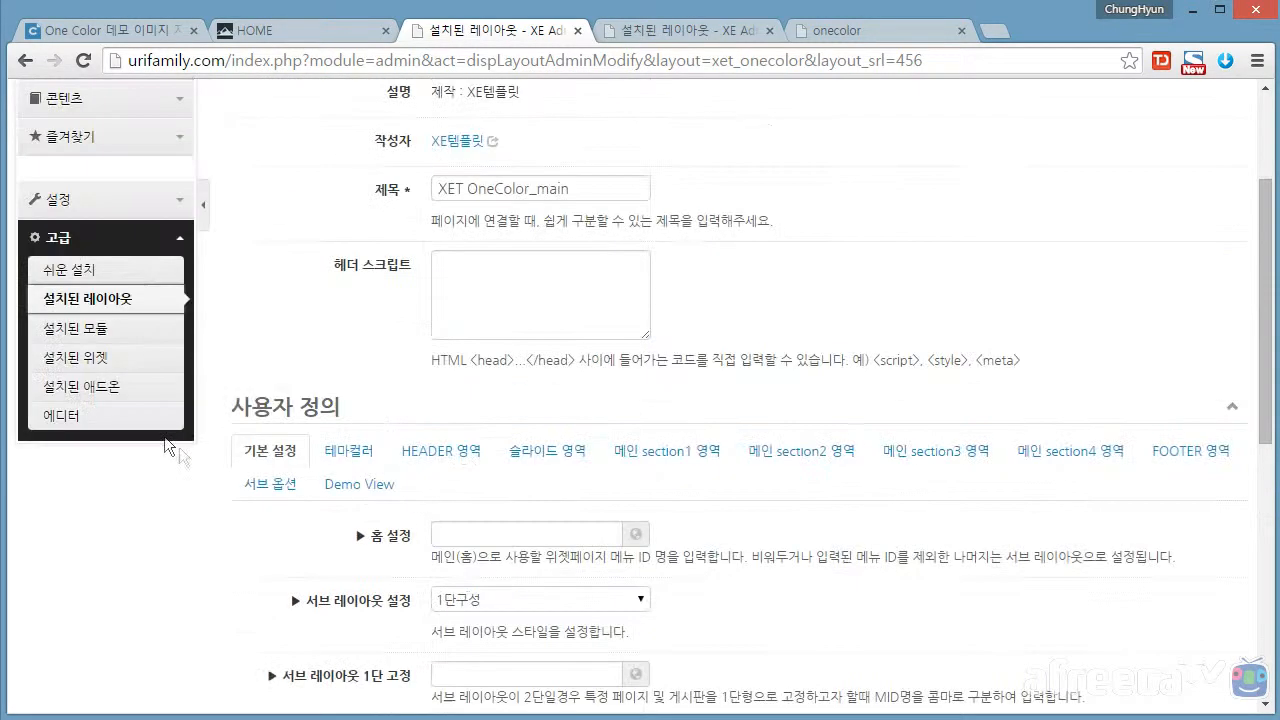
Review the 테마컬러, HEADER 영역, 슬라이드 영역 and 메인 section1 영역 settings of XET OneColor_main
left_click(349, 451)
scroll(175, 490, "down", 2)
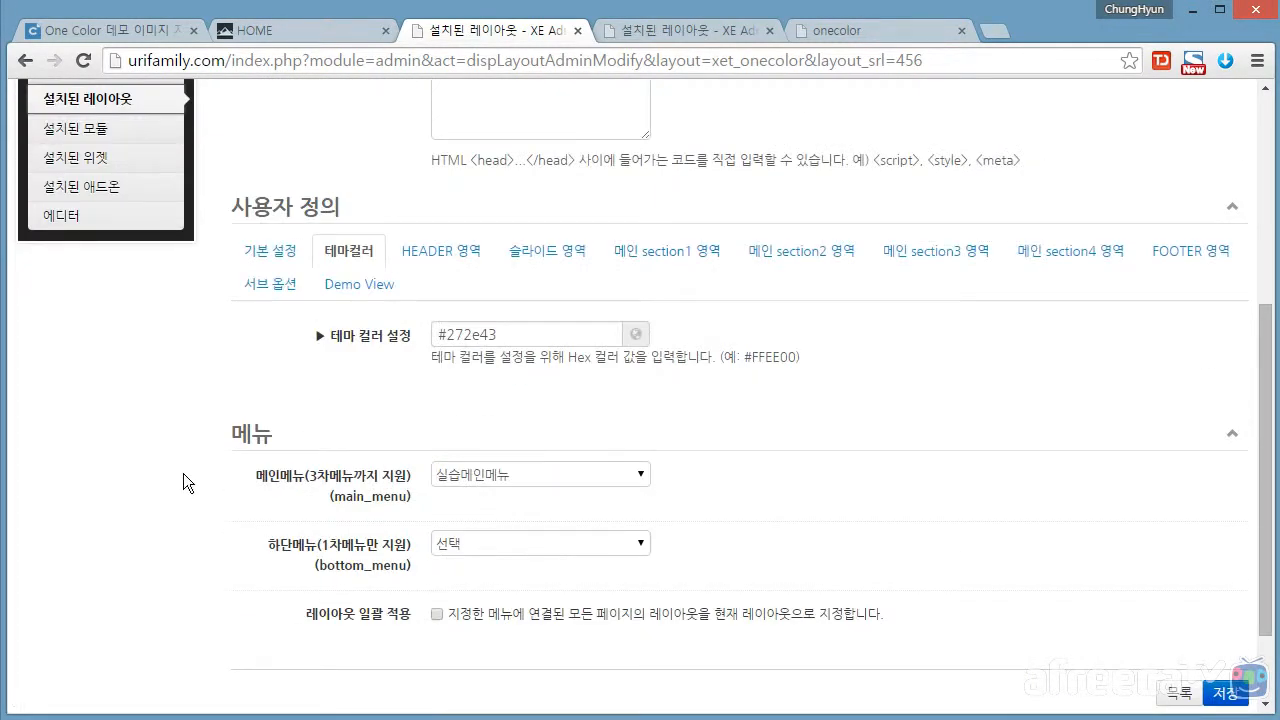
left_click(443, 252)
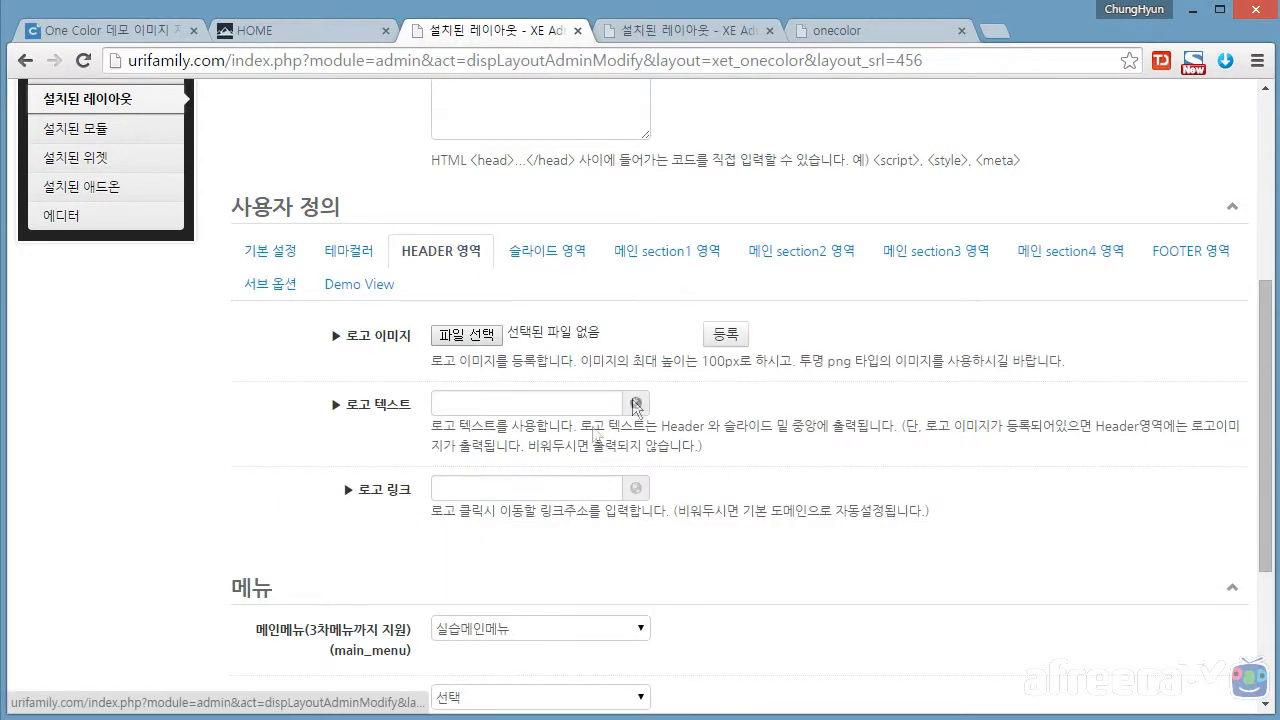
left_click(557, 256)
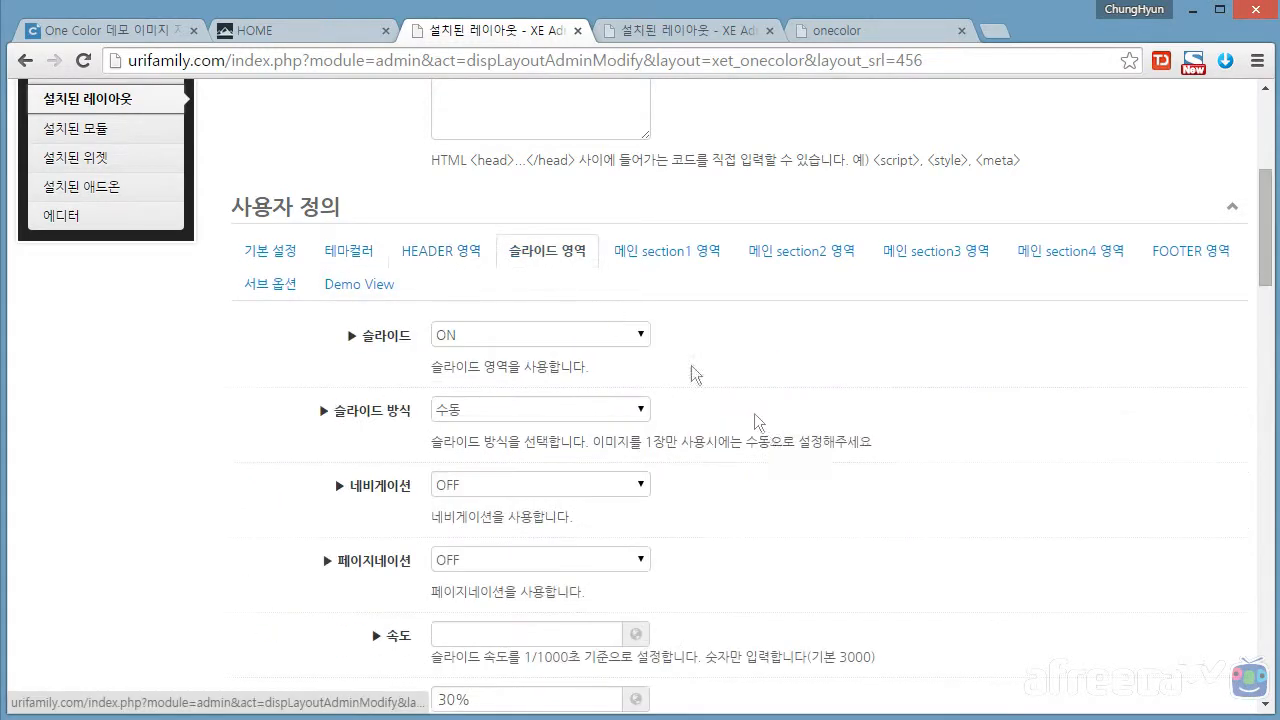
scroll(331, 449, "down", 6)
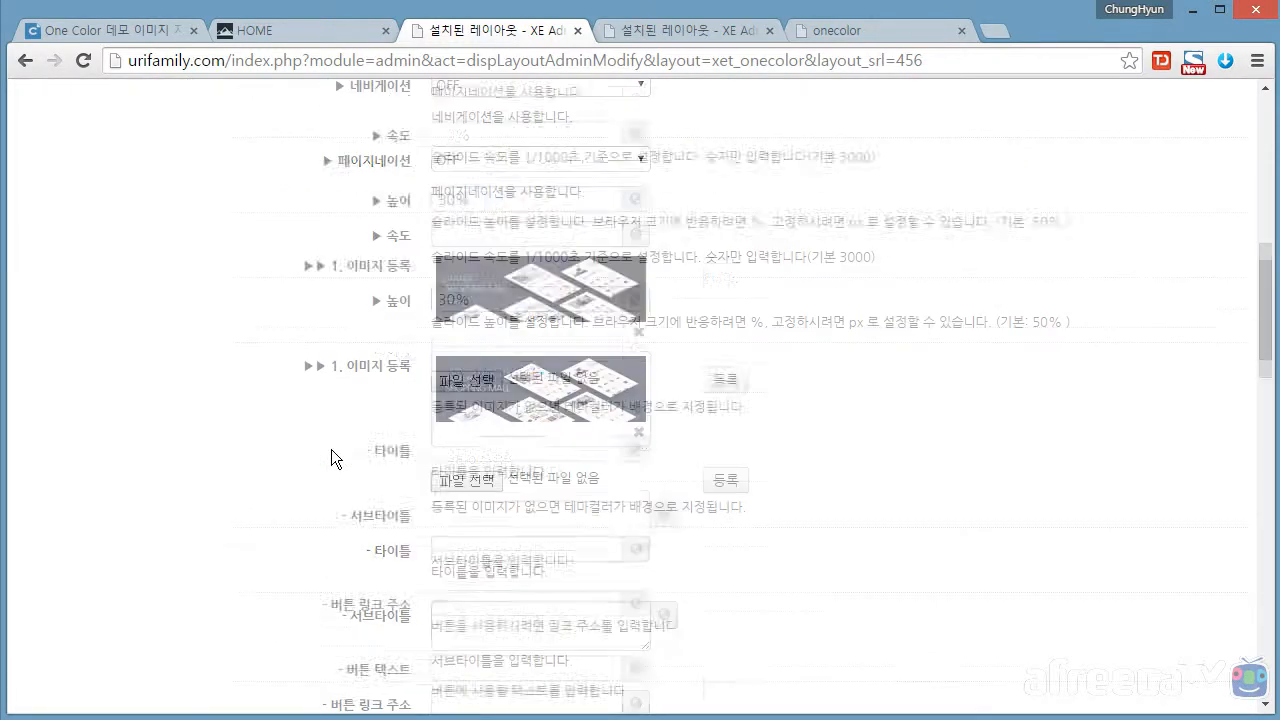
scroll(331, 449, "up", 5)
left_click(657, 150)
scroll(462, 593, "up", 3)
scroll(462, 593, "down", 3)
scroll(228, 460, "up", 3)
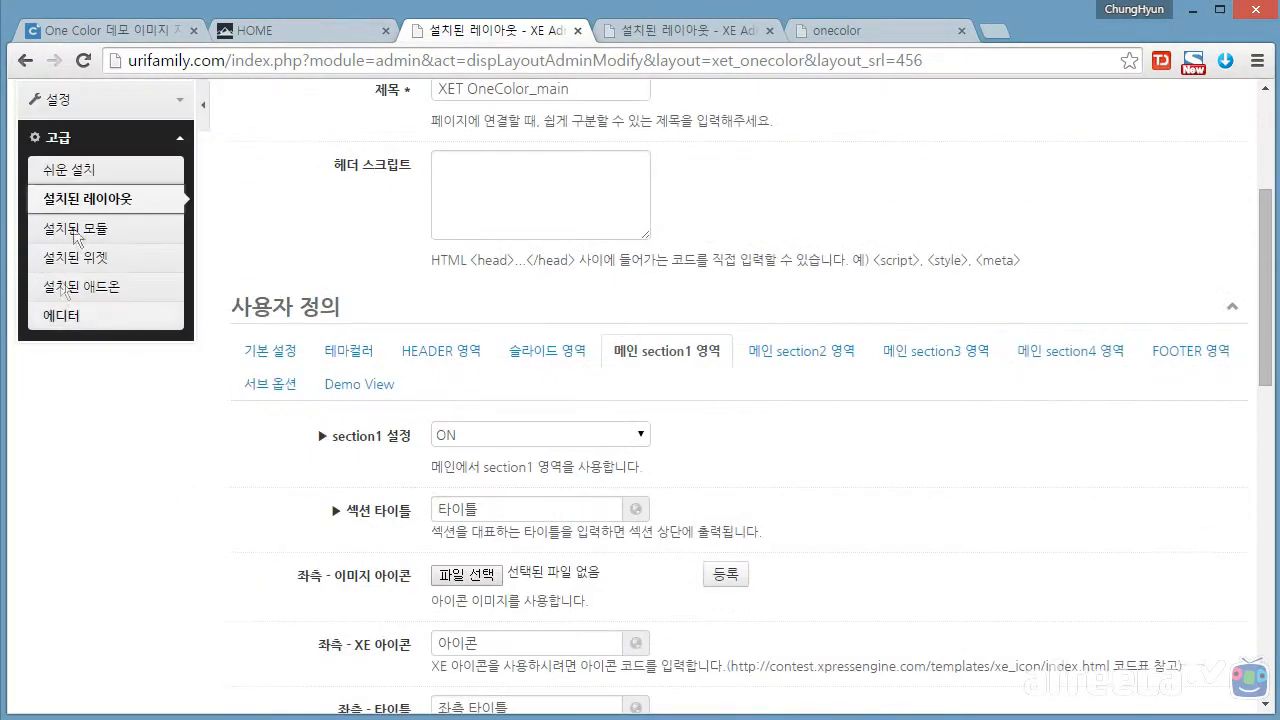
Reopen XET OneColor_main's settings from the installed XET OneColor 레이아웃 and recheck its 메인 section1 영역 values
left_click(87, 197)
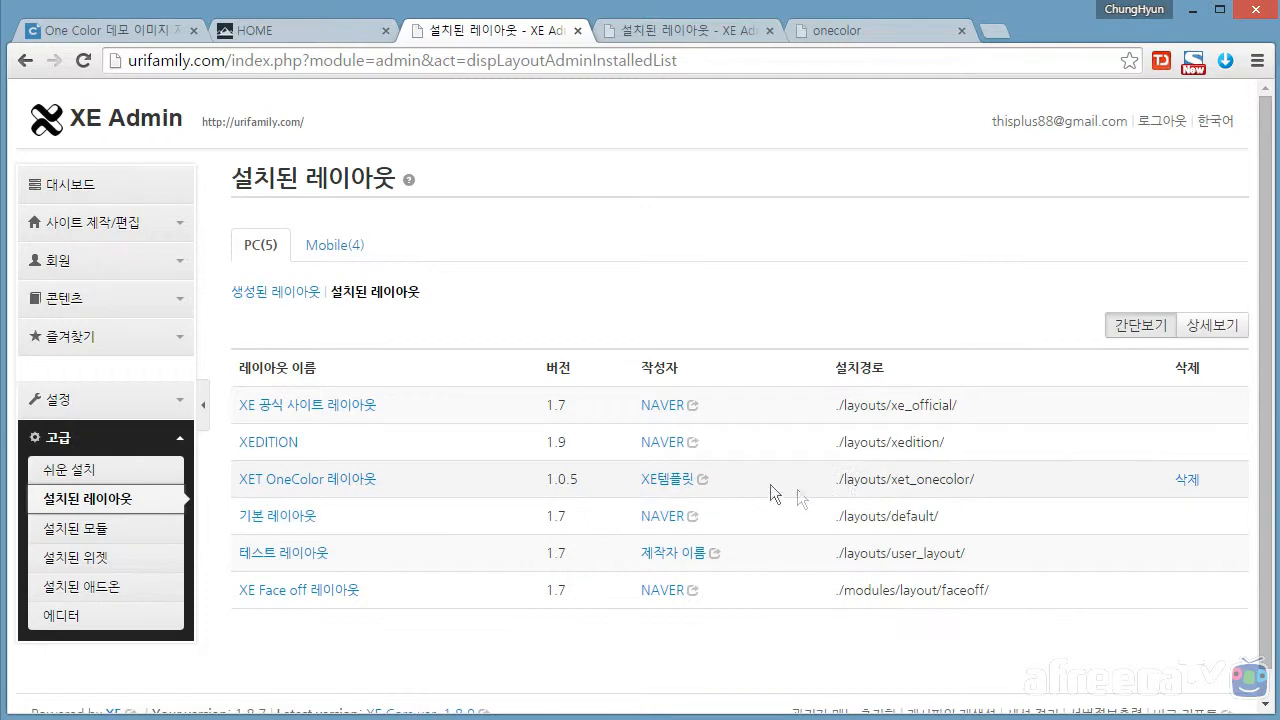
left_click(340, 487)
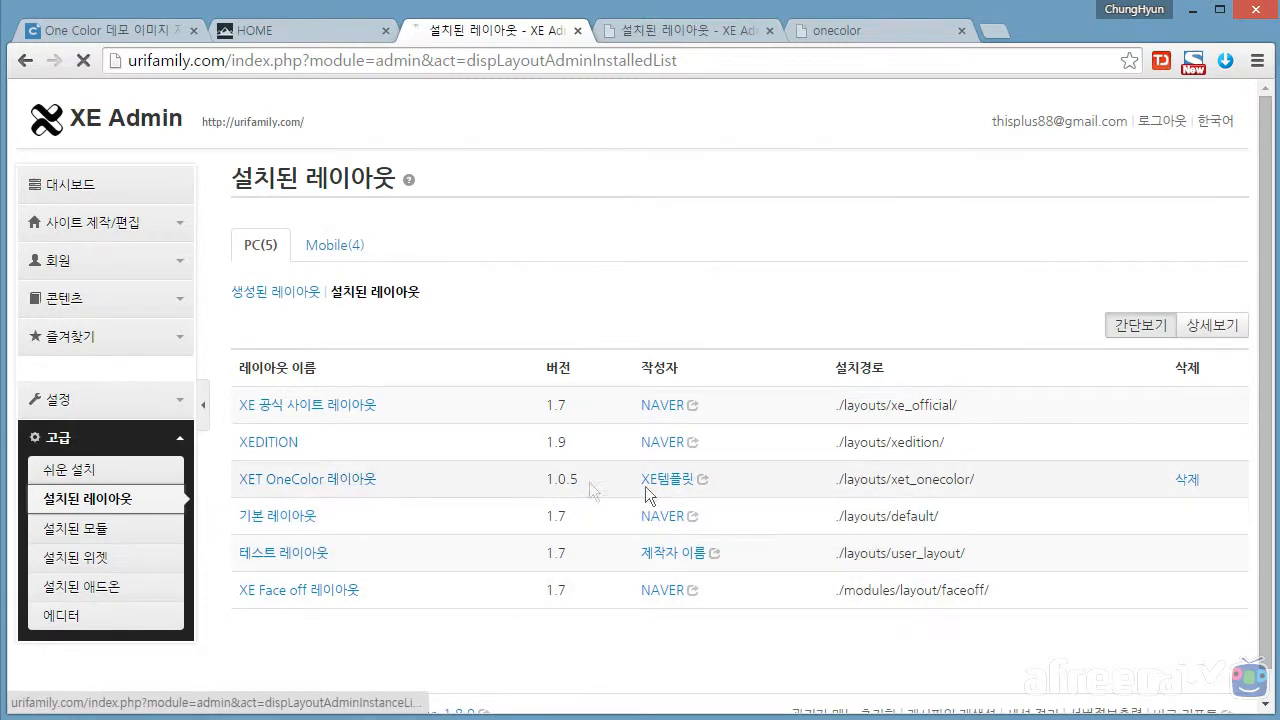
left_click(895, 368)
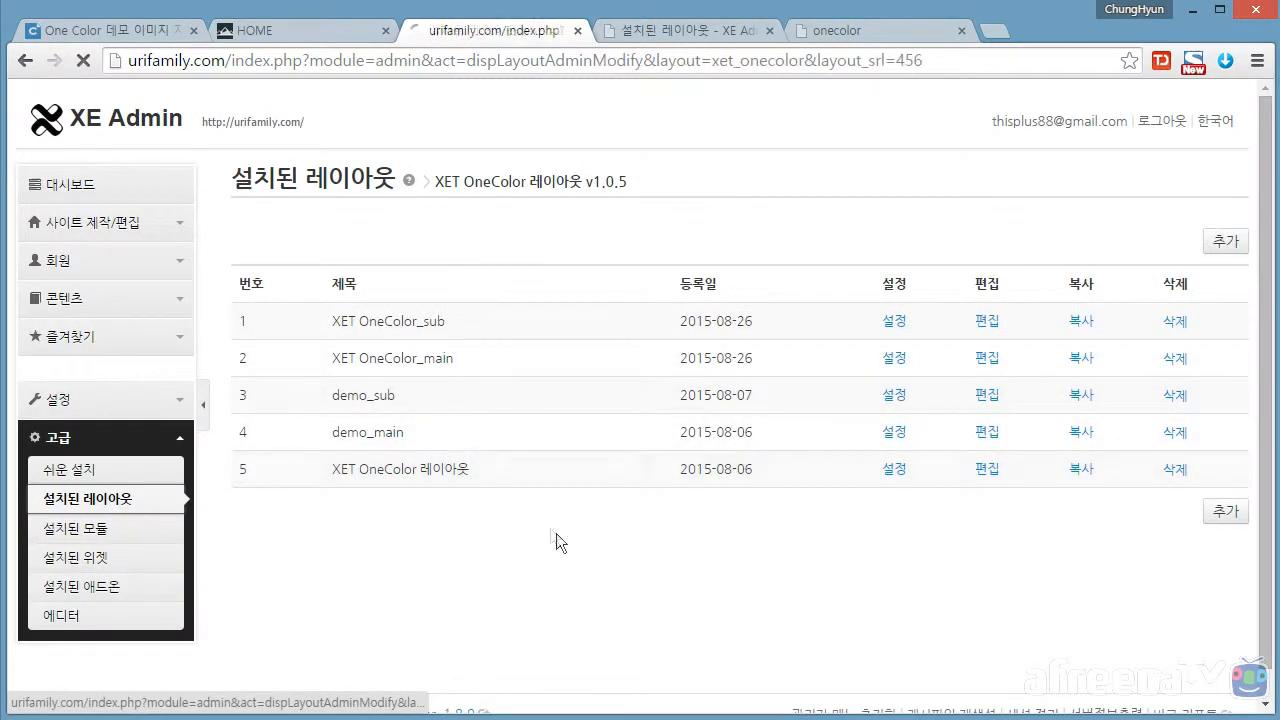
scroll(572, 527, "down", 2)
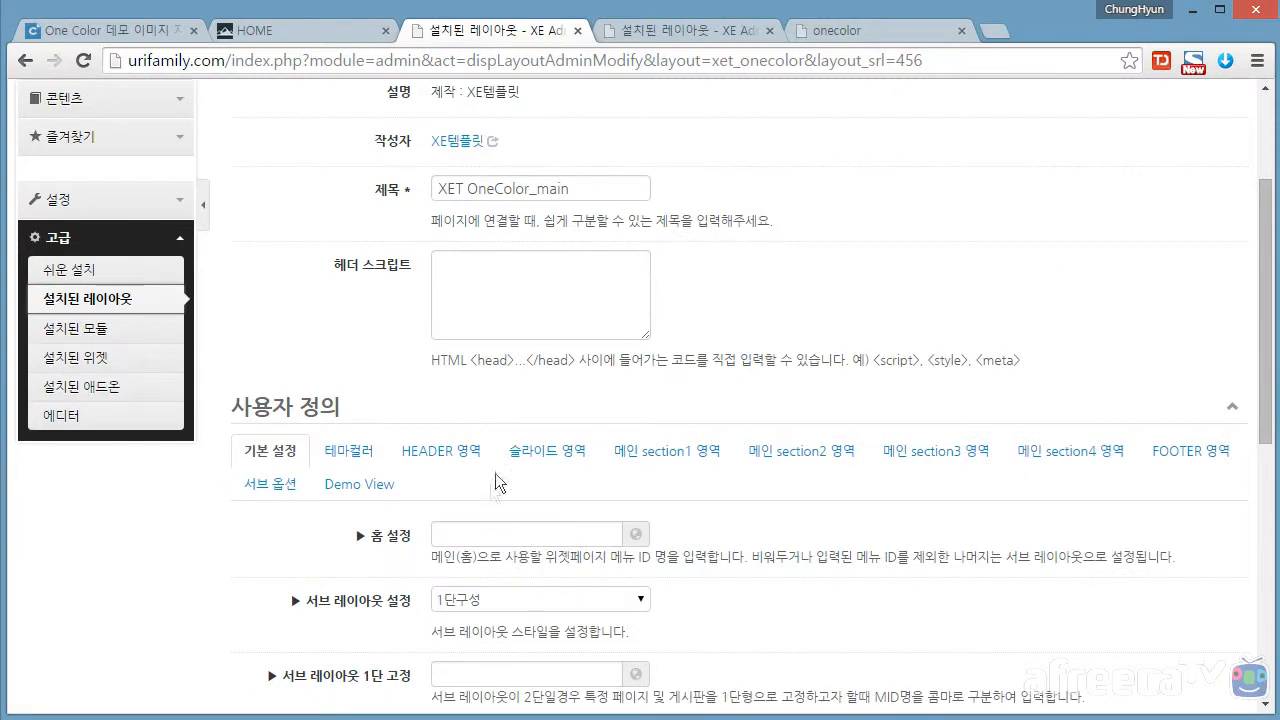
left_click(667, 450)
scroll(760, 460, "down", 3)
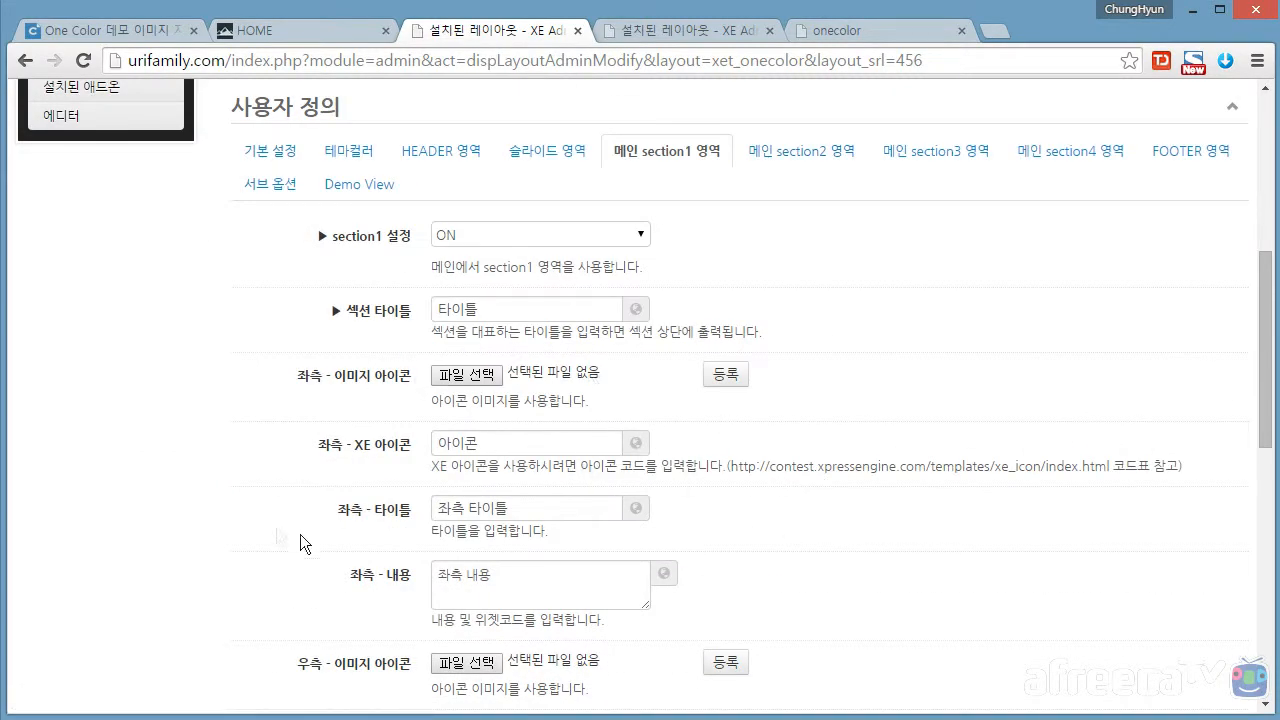
scroll(300, 534, "up", 5)
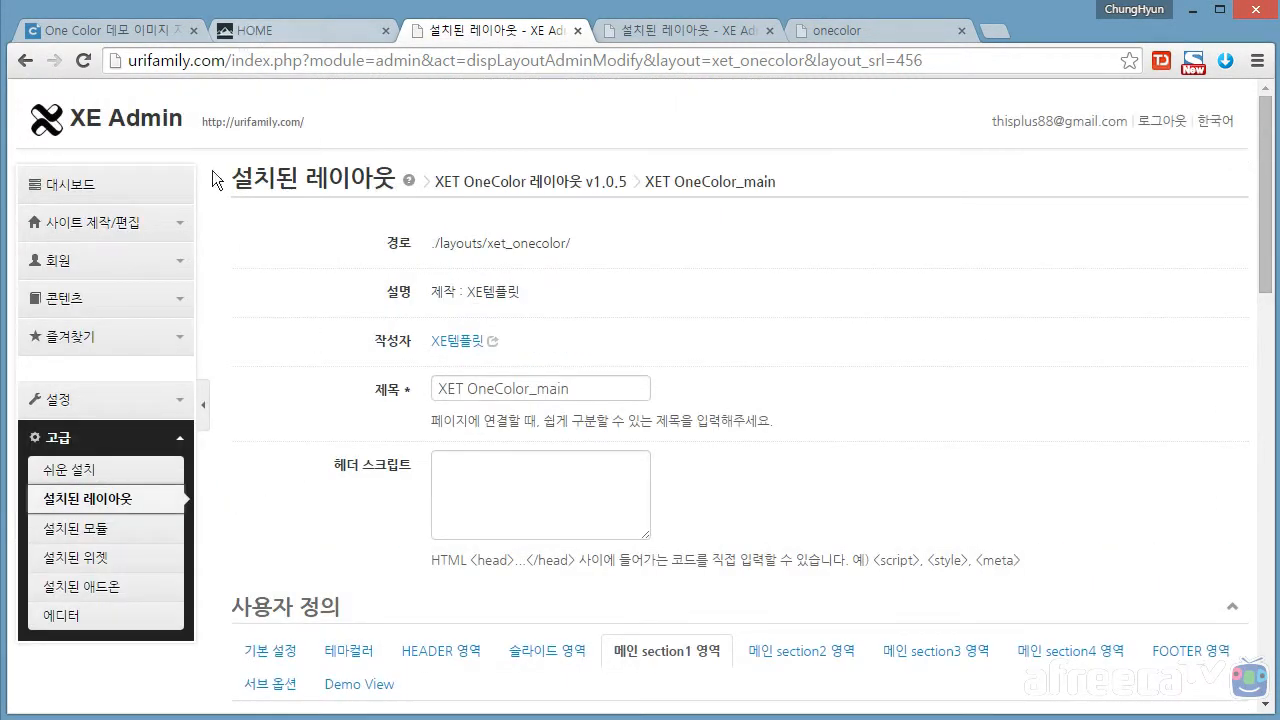
Open the HOME menu item's 디자인 settings in 사이트 메뉴 편집 to check its assigned layout
left_click(100, 225)
left_click(89, 255)
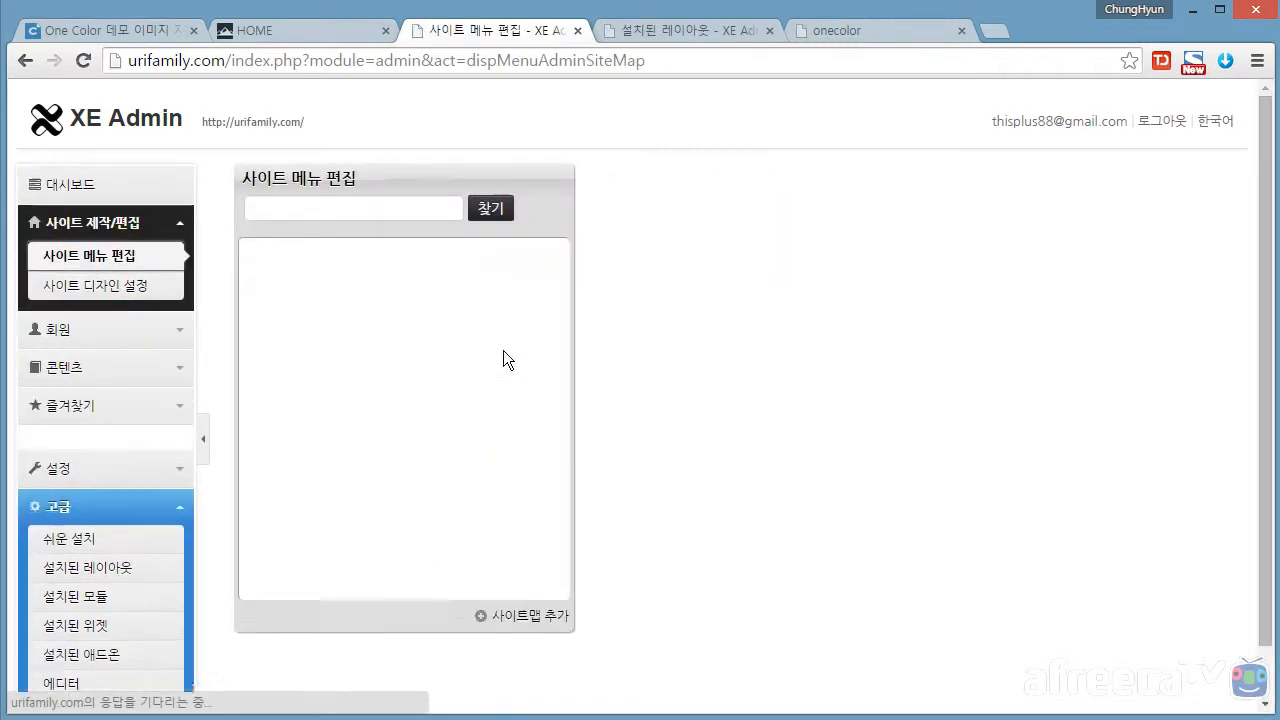
left_click(312, 215)
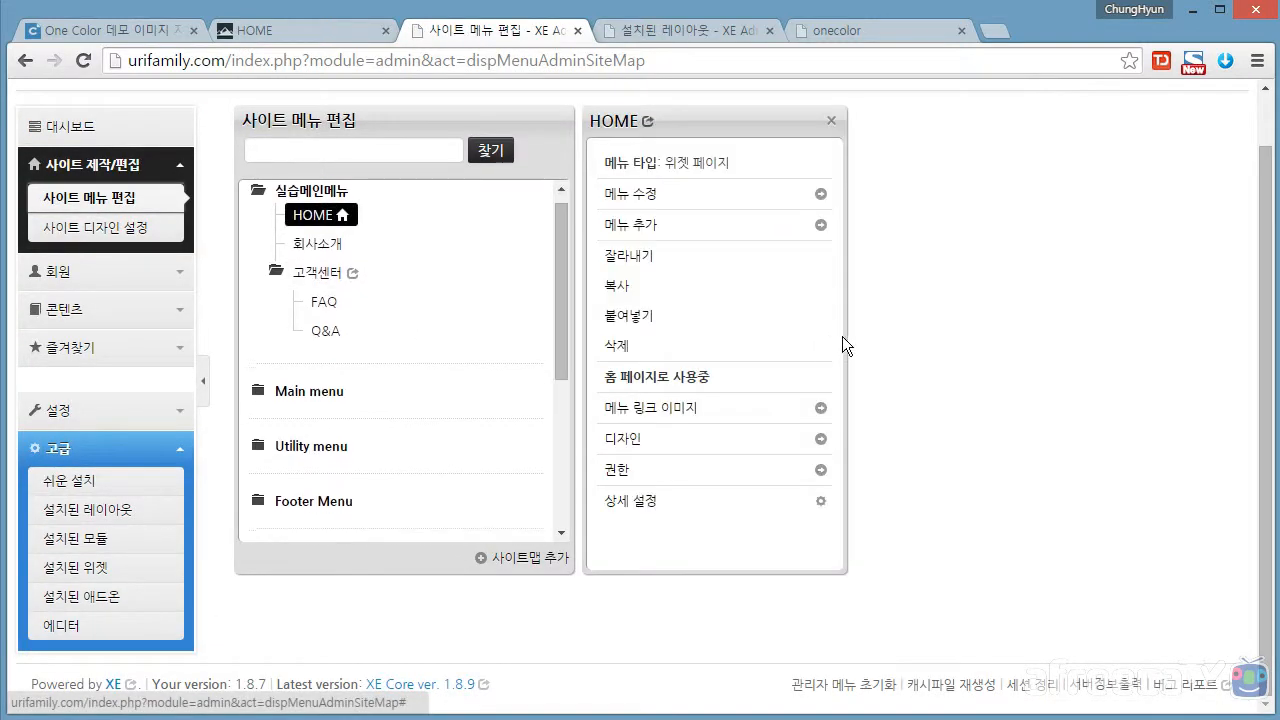
left_click(623, 441)
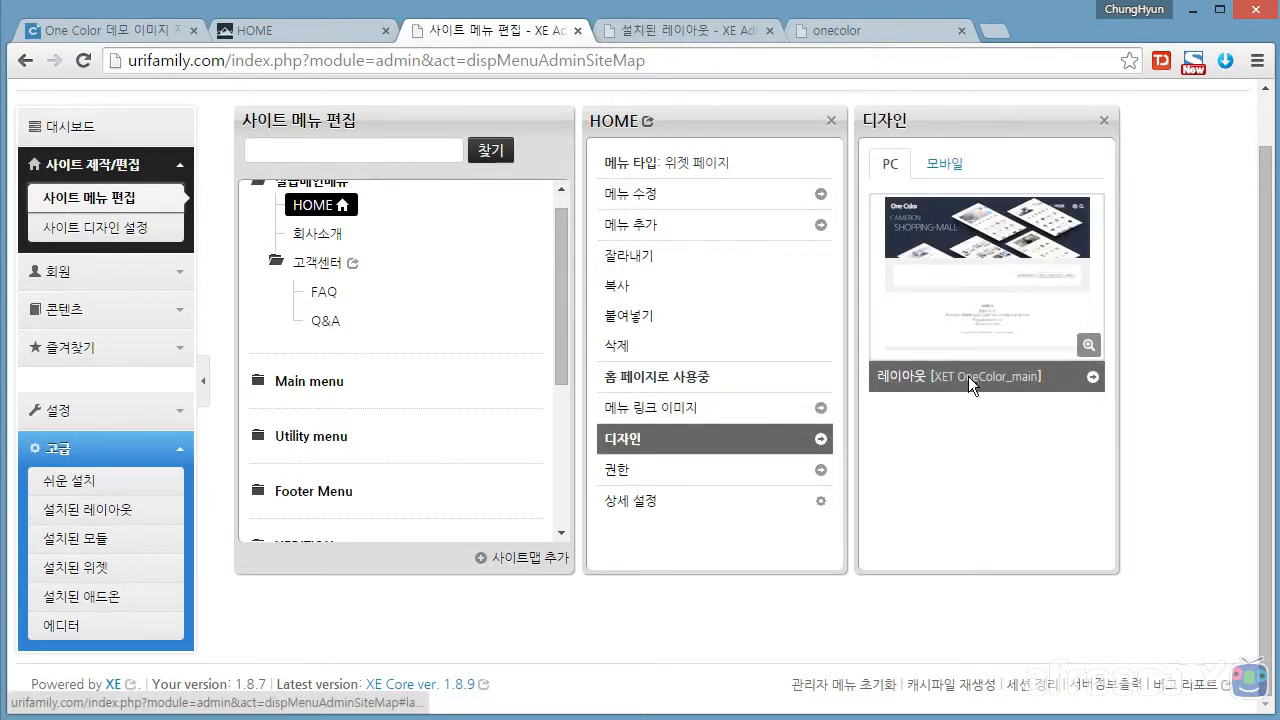
Open the detailed settings of HOME's assigned layout, XET OneColor_main, and check its 메인 section1 영역 values
left_click(968, 375)
scroll(1156, 362, "down", 4)
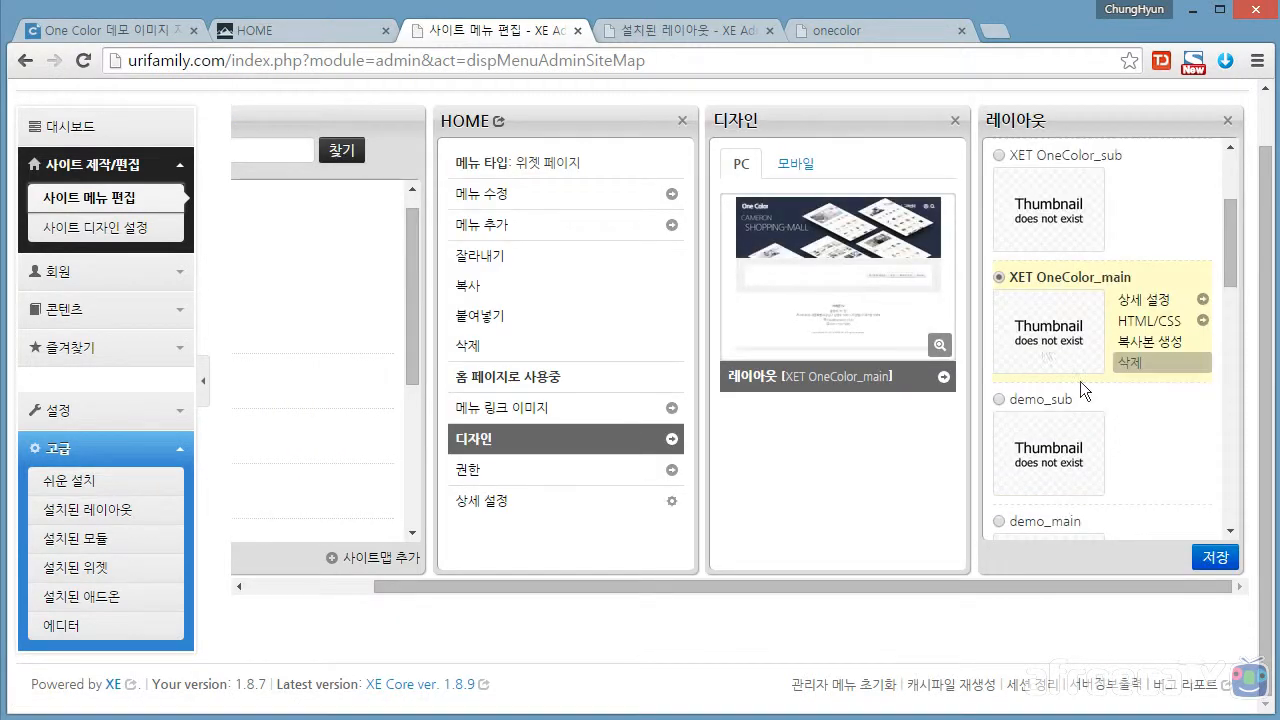
left_click(1139, 300)
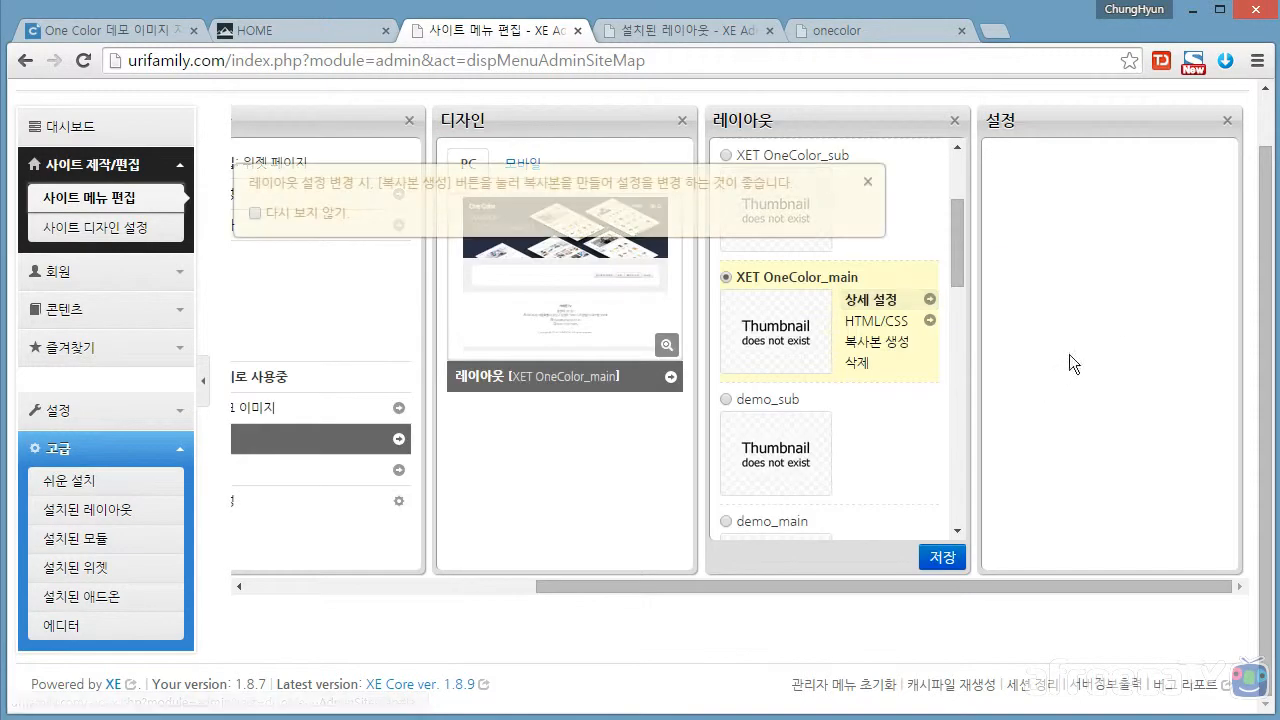
scroll(896, 380, "down", 3)
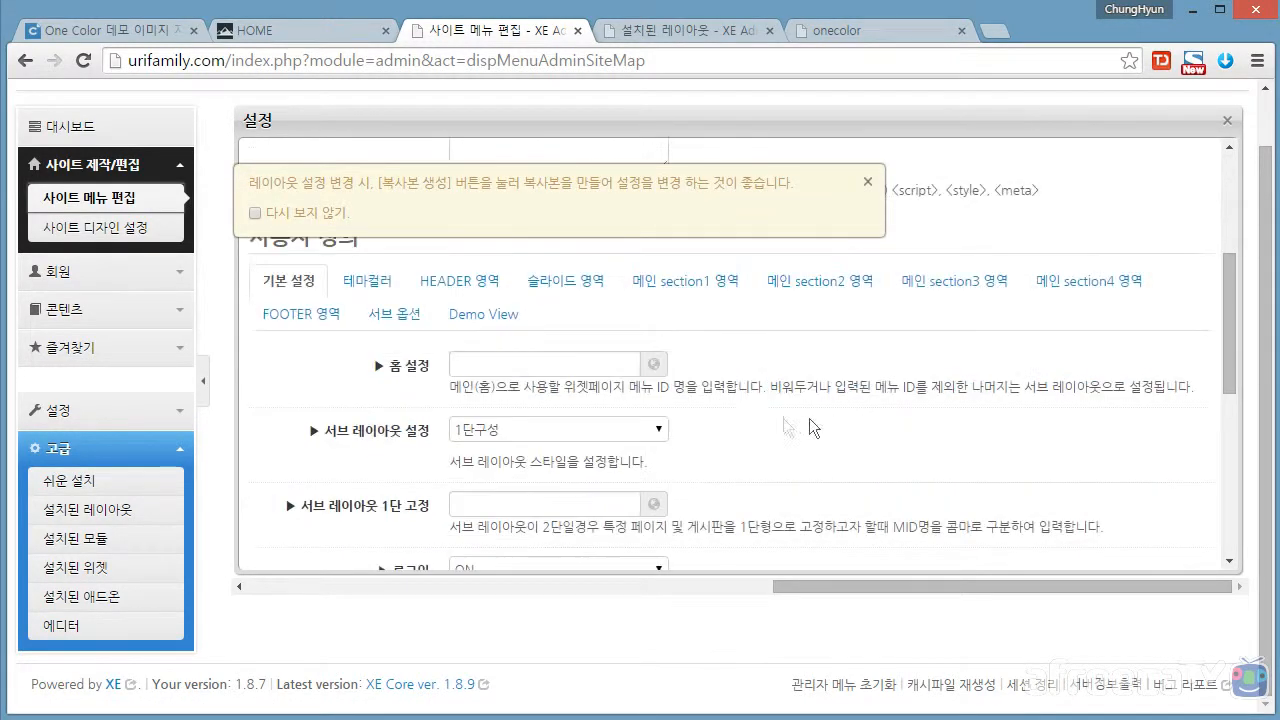
left_click(703, 284)
scroll(886, 459, "down", 2)
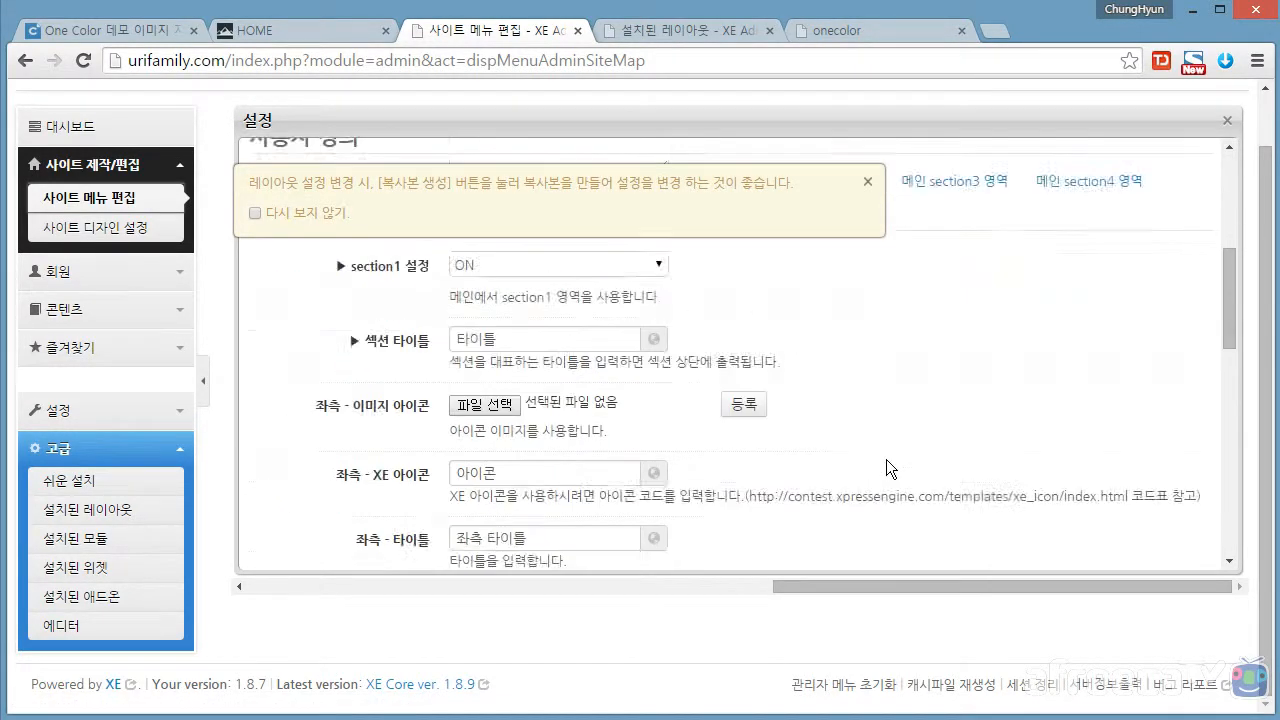
scroll(885, 459, "down", 3)
scroll(885, 459, "up", 4)
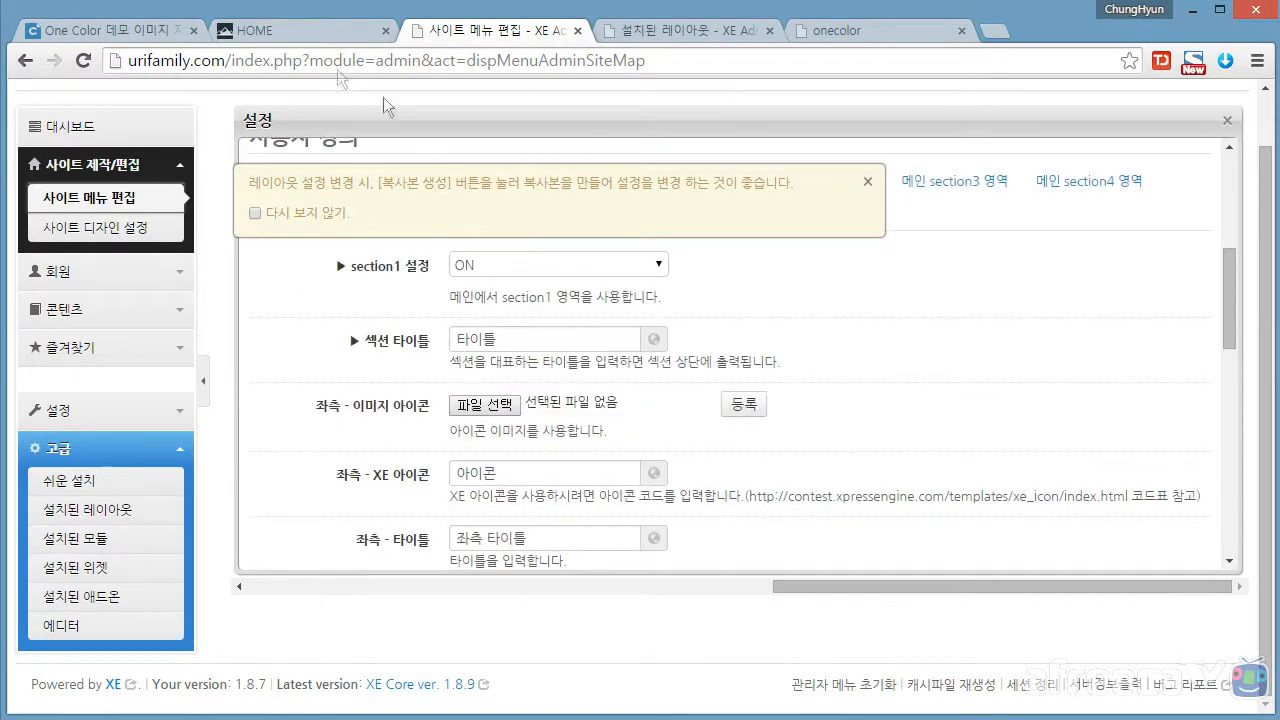
Reload the site's HOME page and inspect the area between the slide and the footer for section1 content
left_click(337, 30)
scroll(663, 394, "down", 2)
scroll(620, 400, "up", 2)
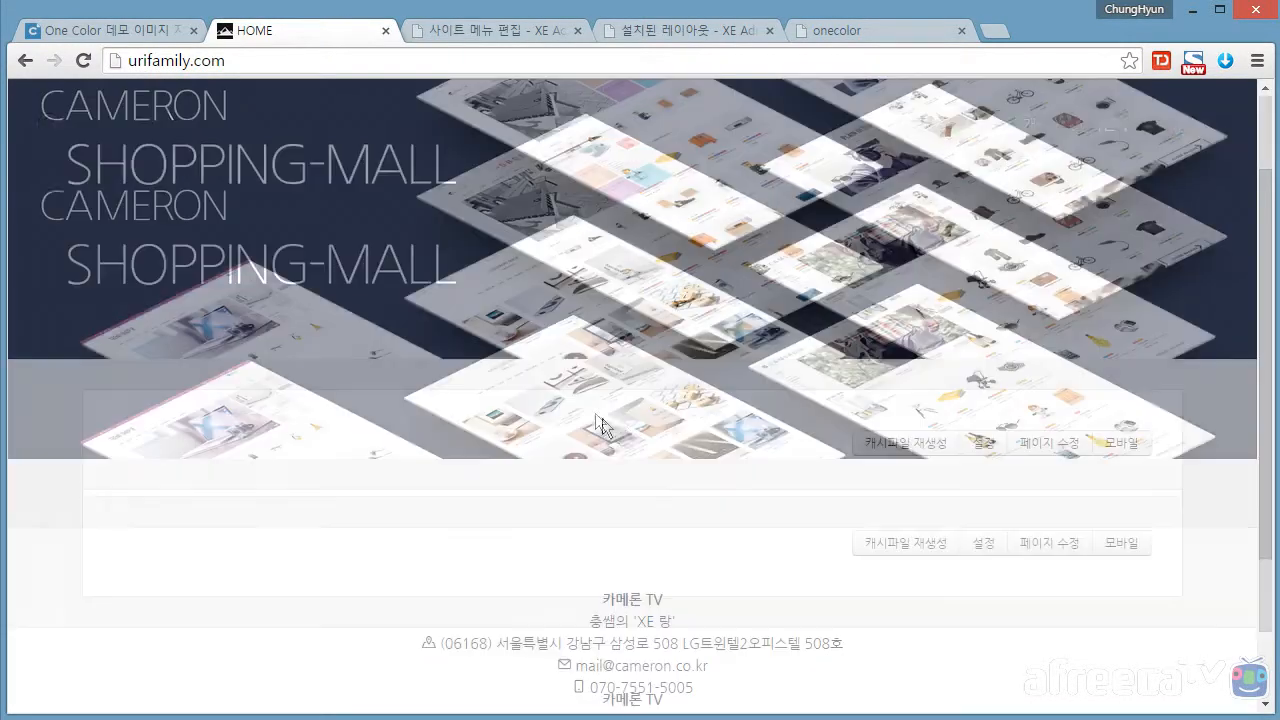
key("F5")
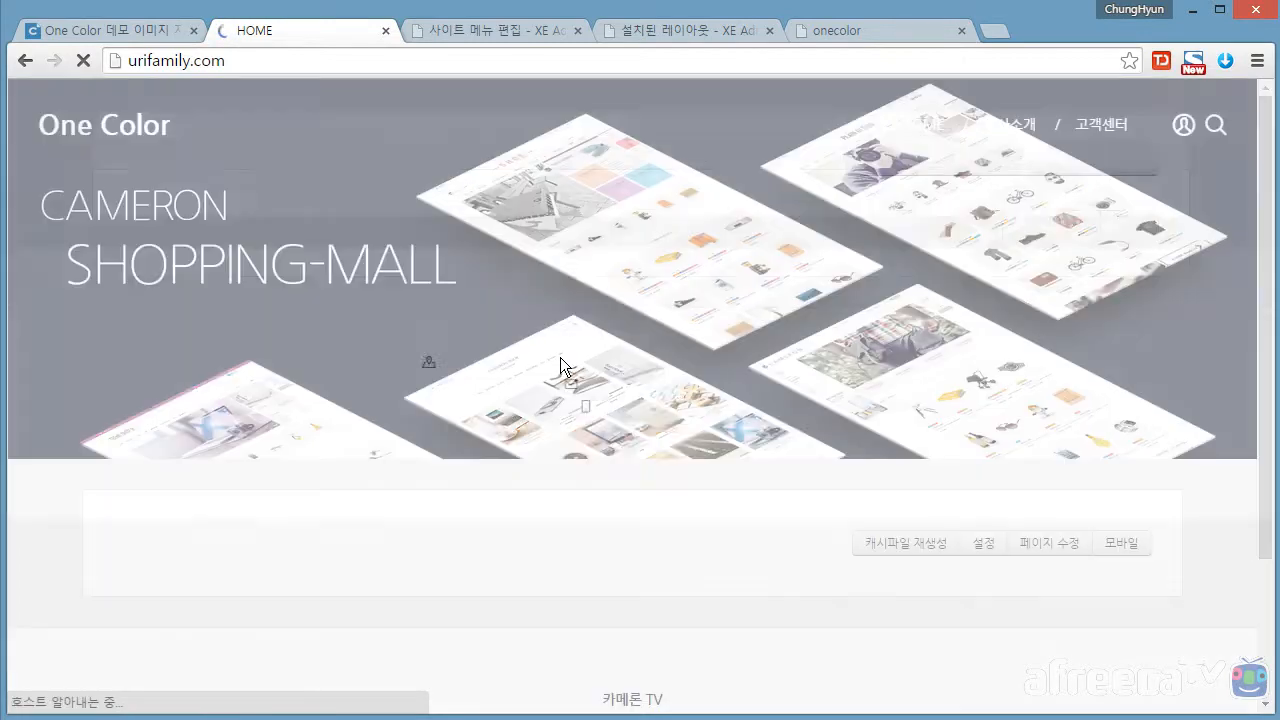
scroll(700, 425, "down", 2)
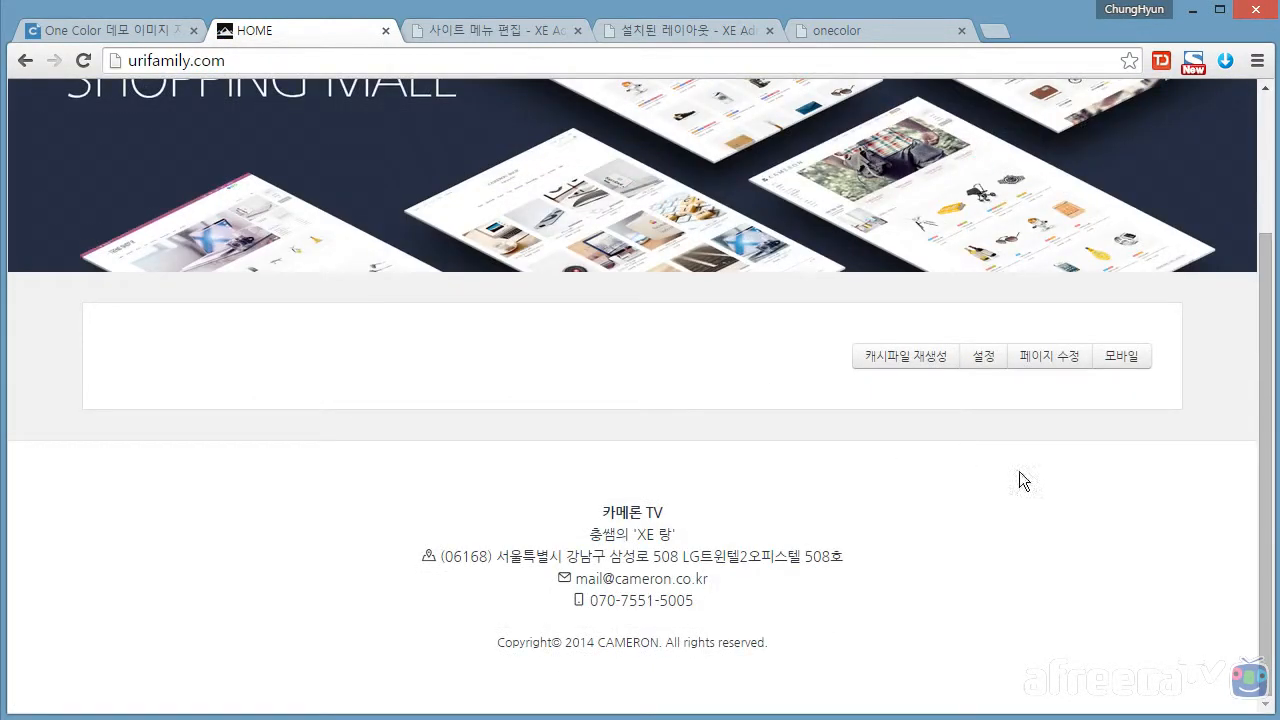
scroll(502, 430, "up", 2)
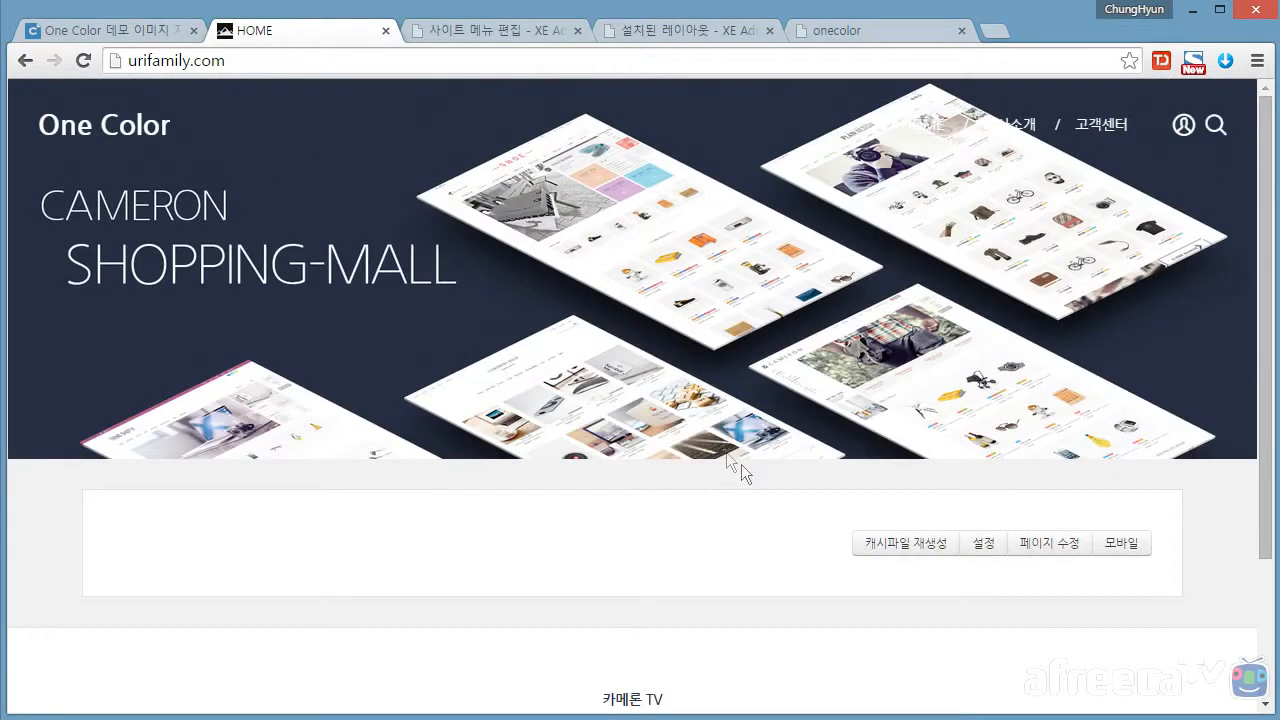
Review the remaining section1 values, the menu settings and the title of XET OneColor_main, and close its settings
left_click(468, 33)
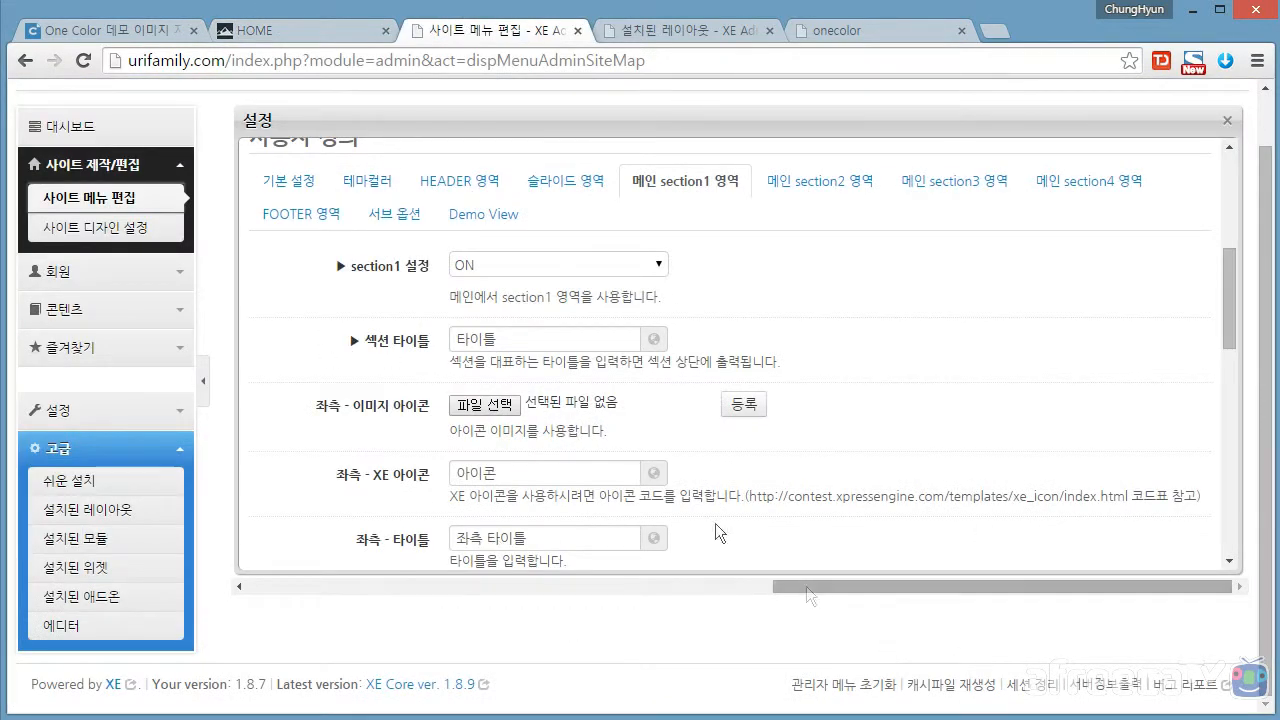
scroll(903, 578, "down", 2)
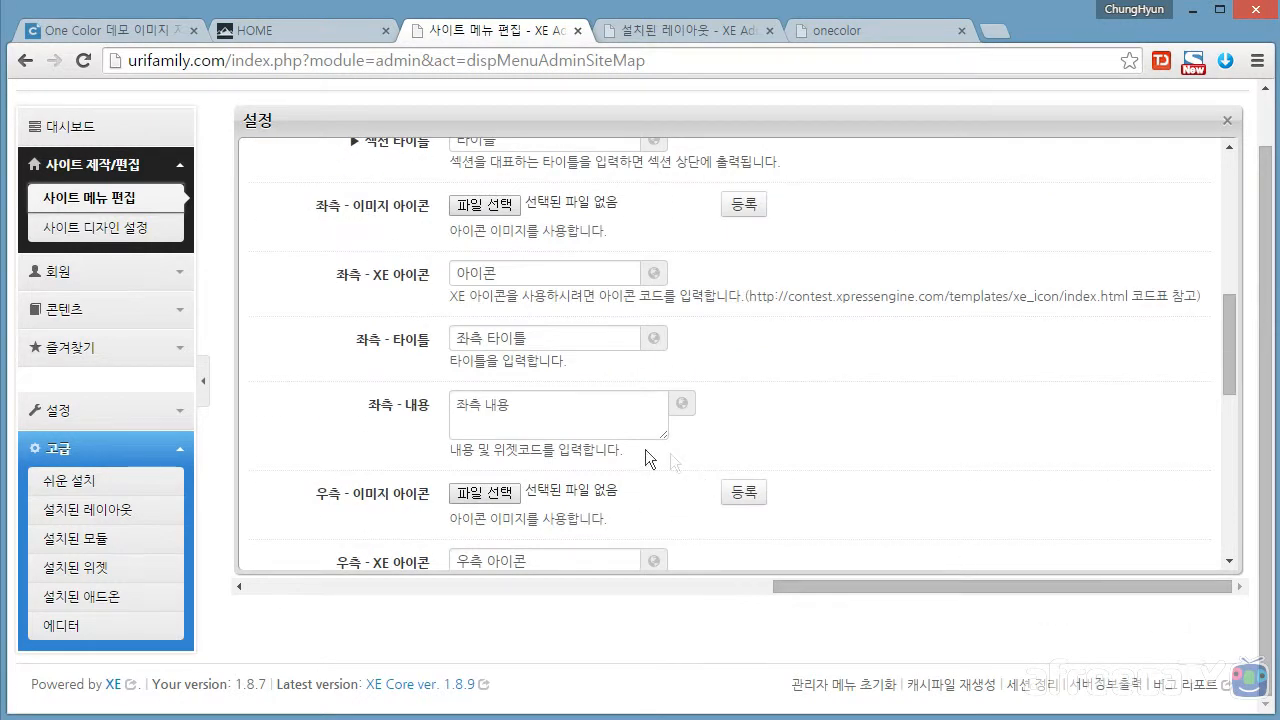
scroll(645, 458, "down", 5)
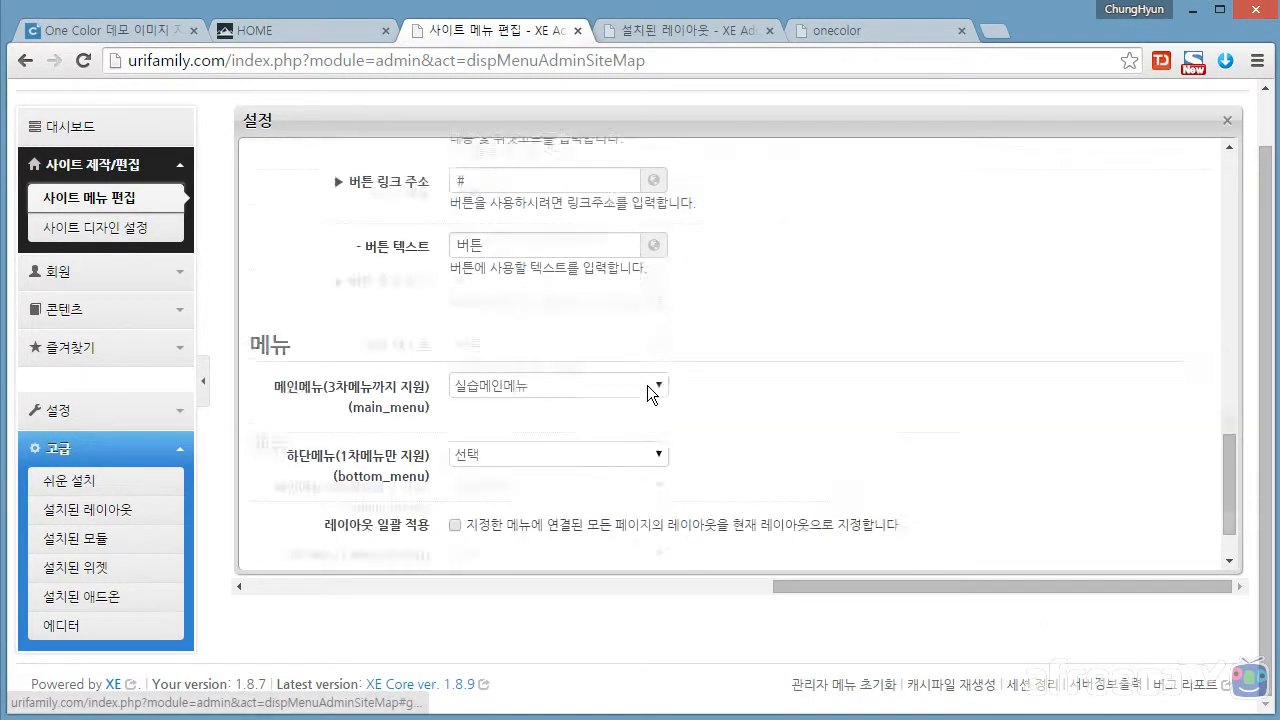
scroll(647, 393, "down", 2)
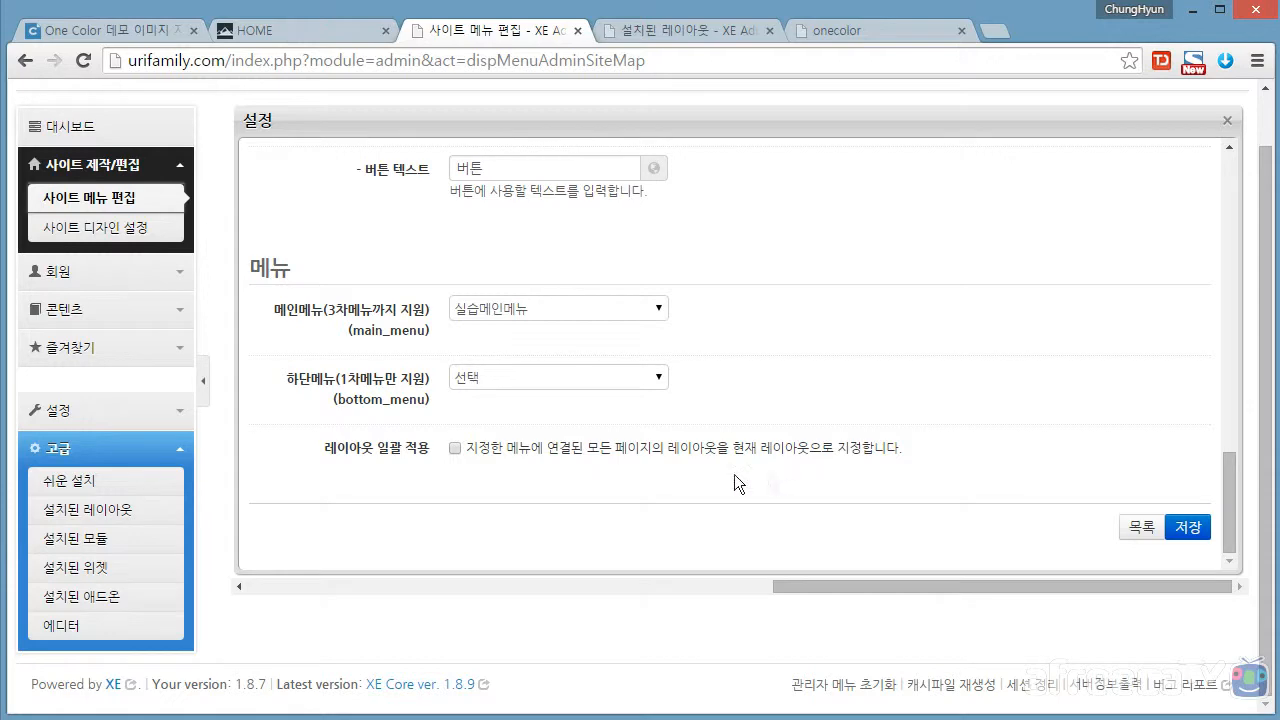
scroll(730, 475, "up", 8)
scroll(246, 286, "up", 4)
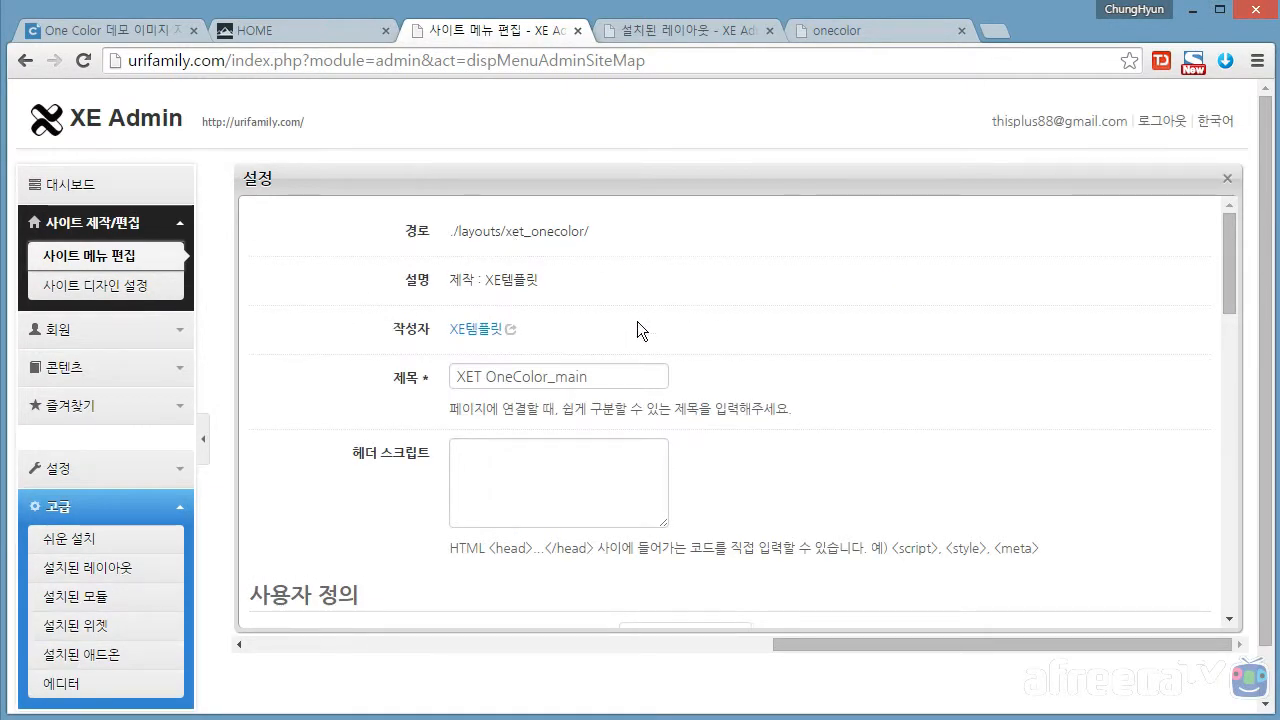
scroll(637, 329, "down", 1)
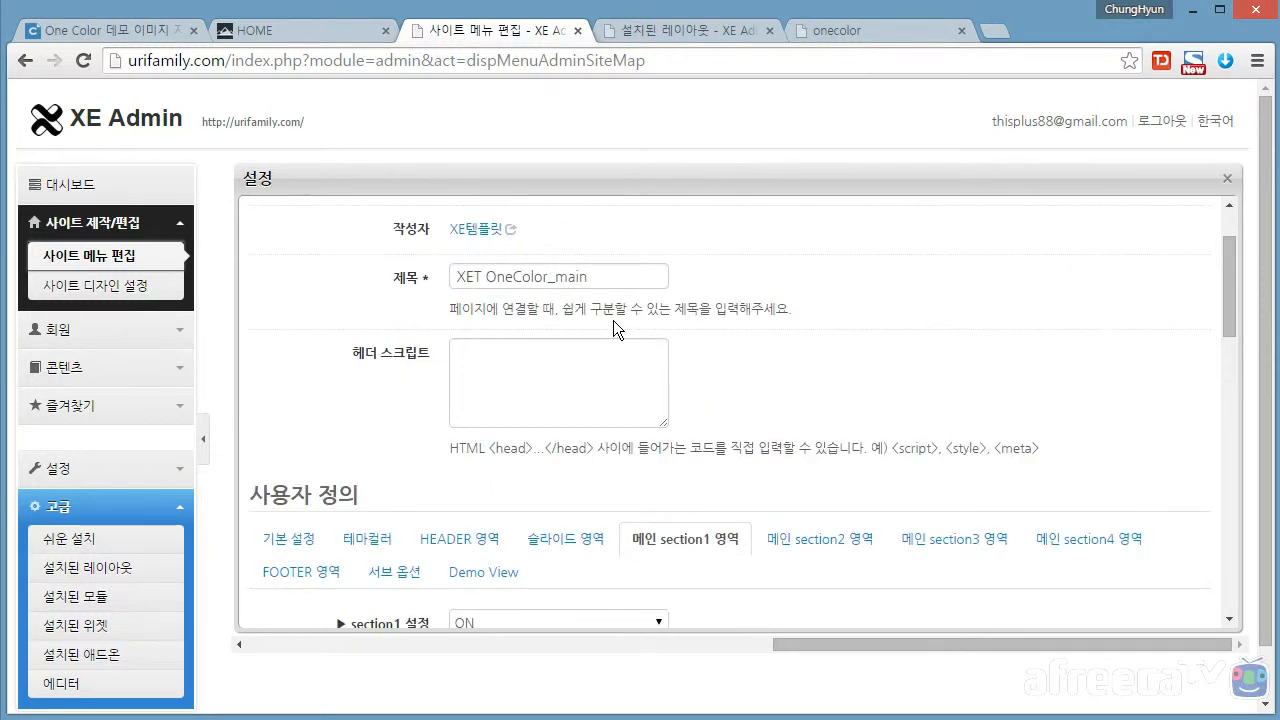
left_click_drag(591, 278, 423, 281)
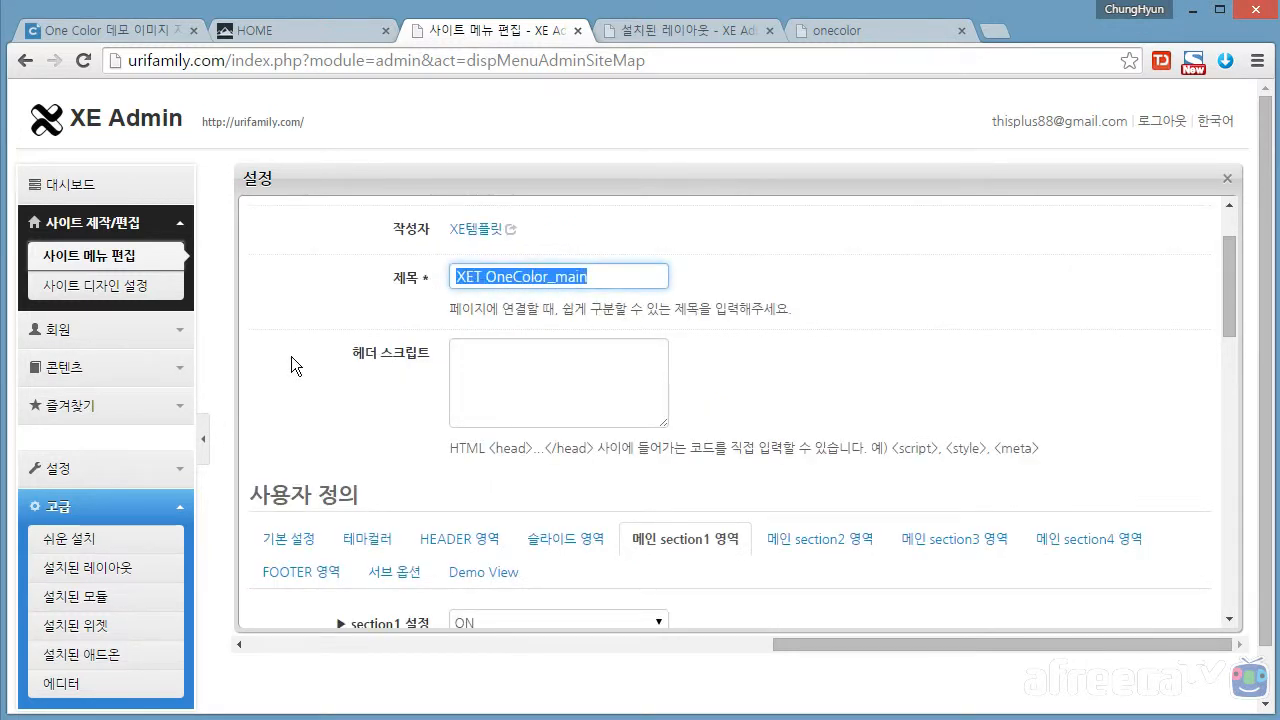
left_click(1227, 178)
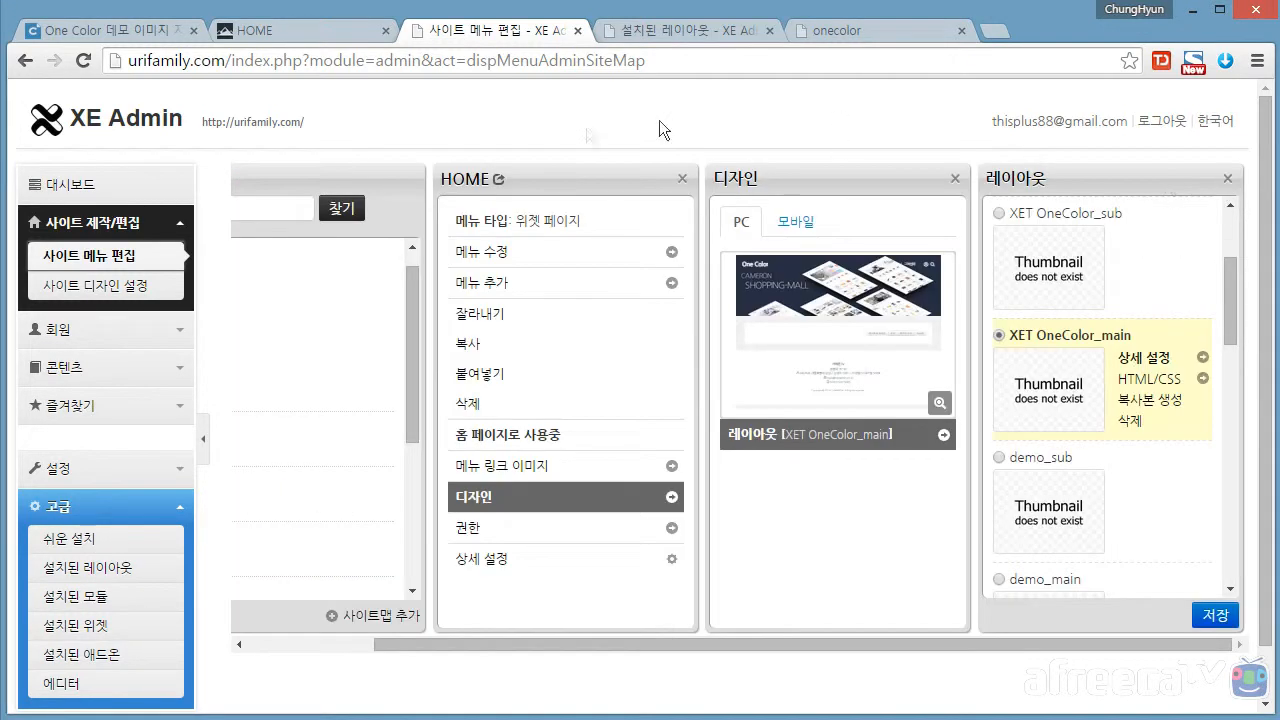
Compare the HOME page with its assigned layout, and reload 사이트 메뉴 편집 to select HOME under 실습메인메뉴
scroll(588, 404, "down", 1)
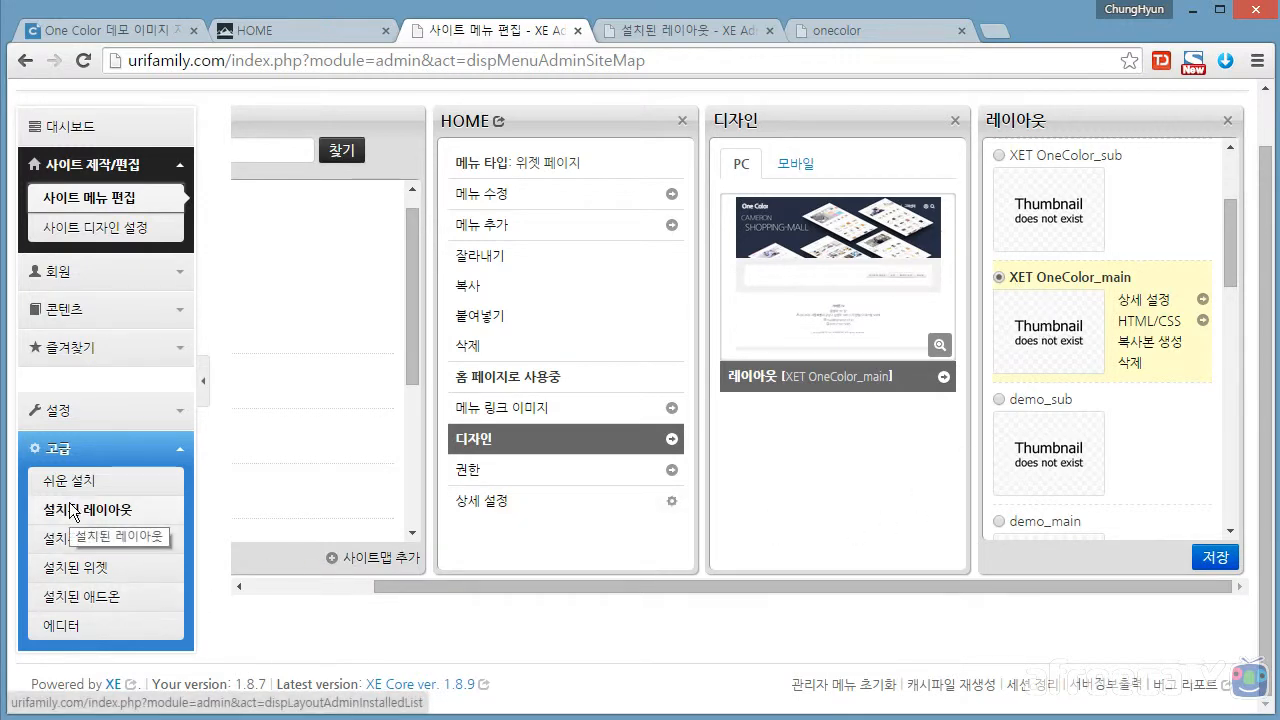
left_click(292, 30)
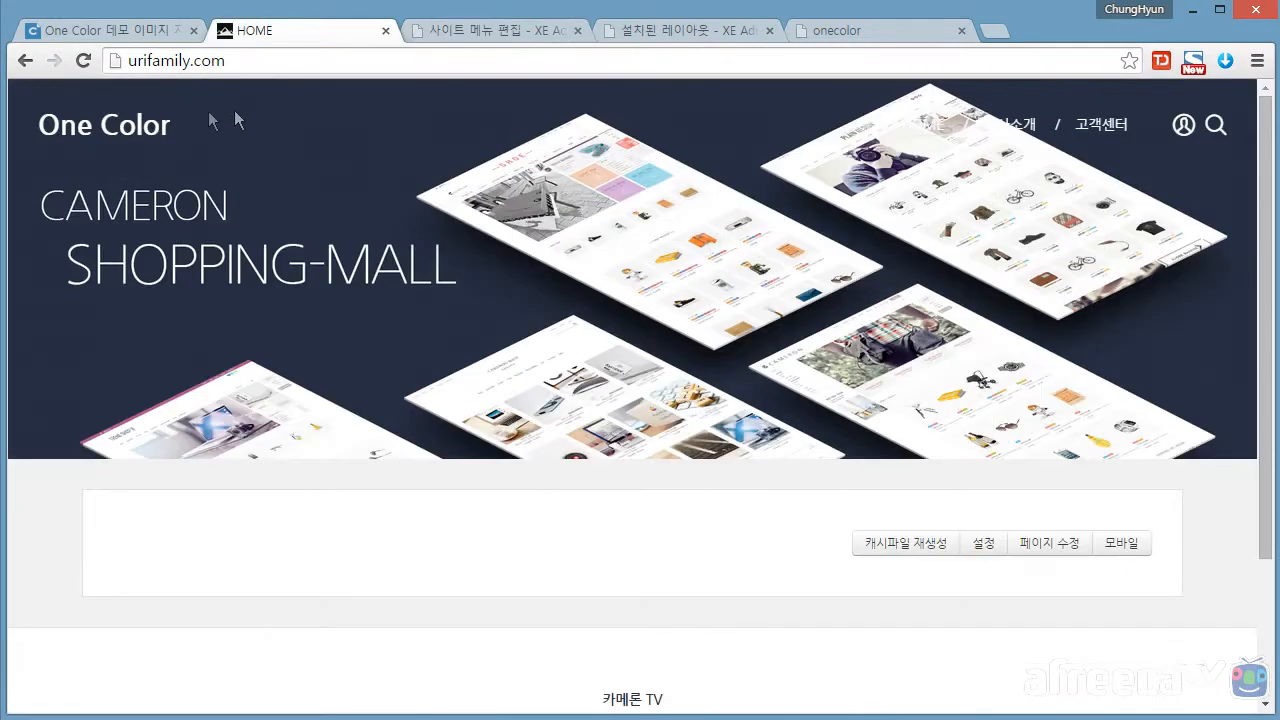
left_click(488, 31)
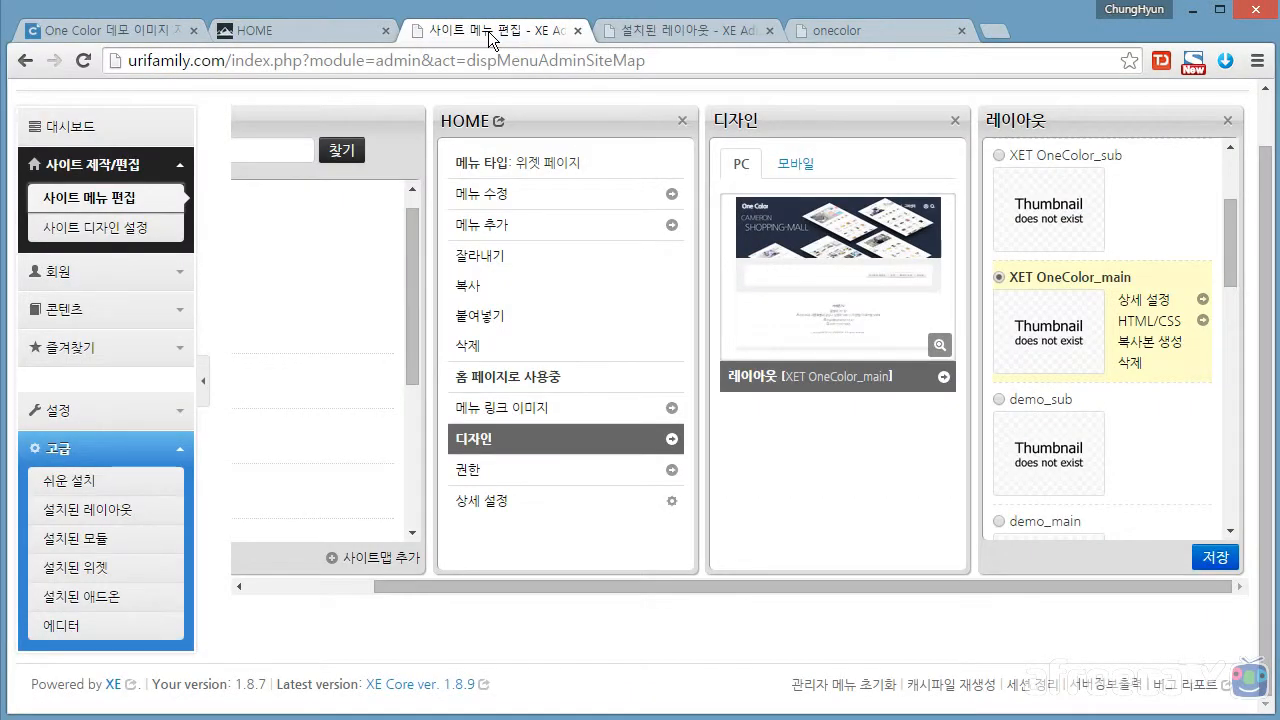
left_click(110, 205)
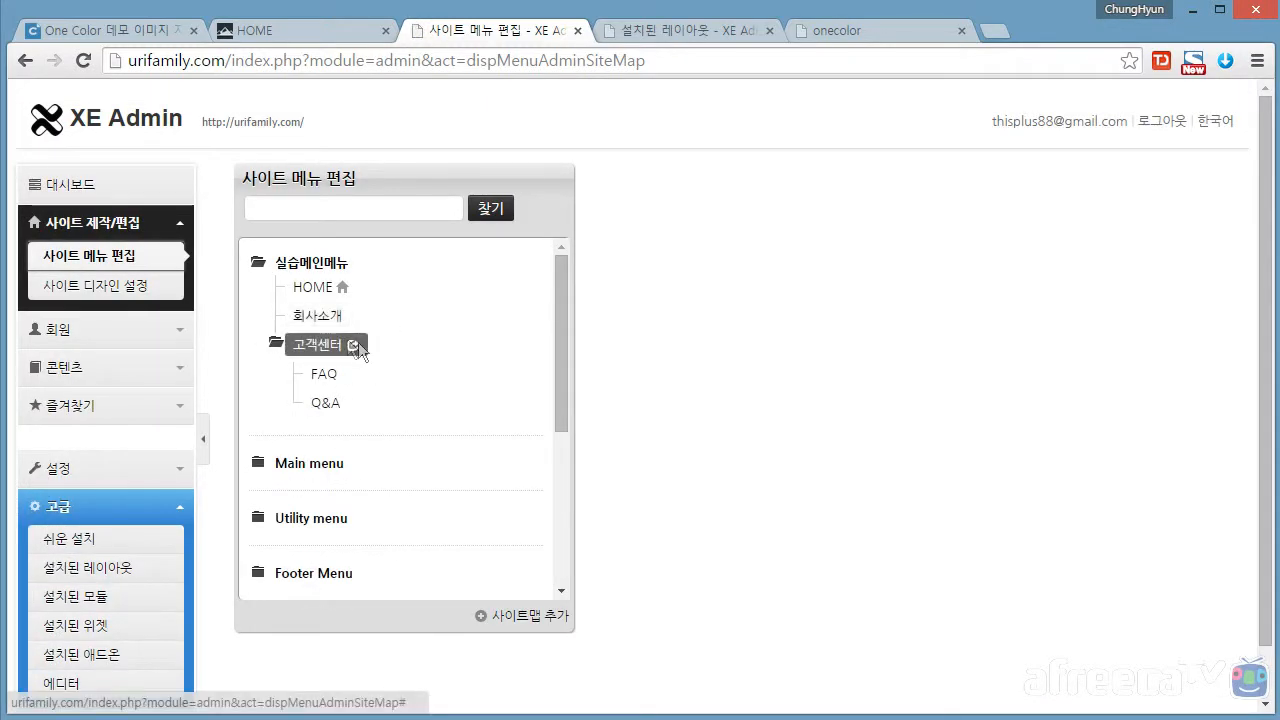
left_click(312, 286)
scroll(558, 389, "down", 1)
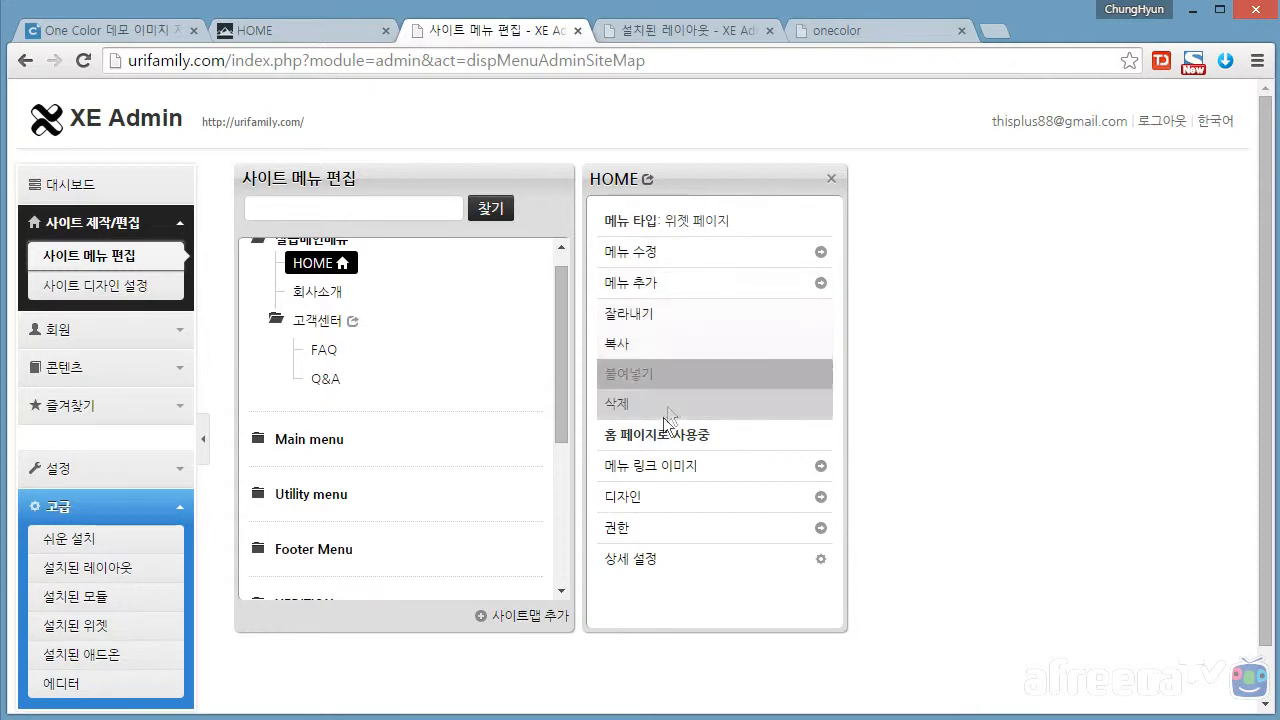
View the page linked to the HOME menu item in its own tab, close it, and compare it with the site's HOME page
left_click(624, 180)
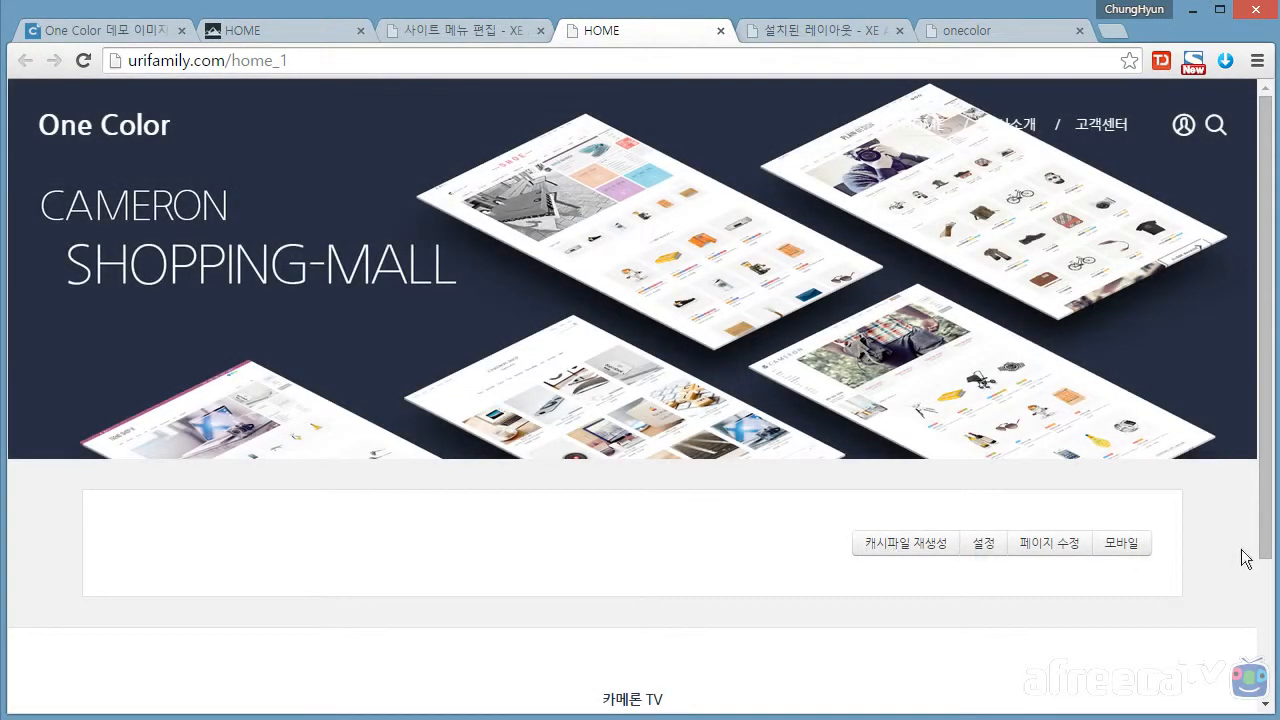
scroll(666, 521, "down", 3)
scroll(747, 520, "up", 3)
left_click(721, 32)
left_click(303, 26)
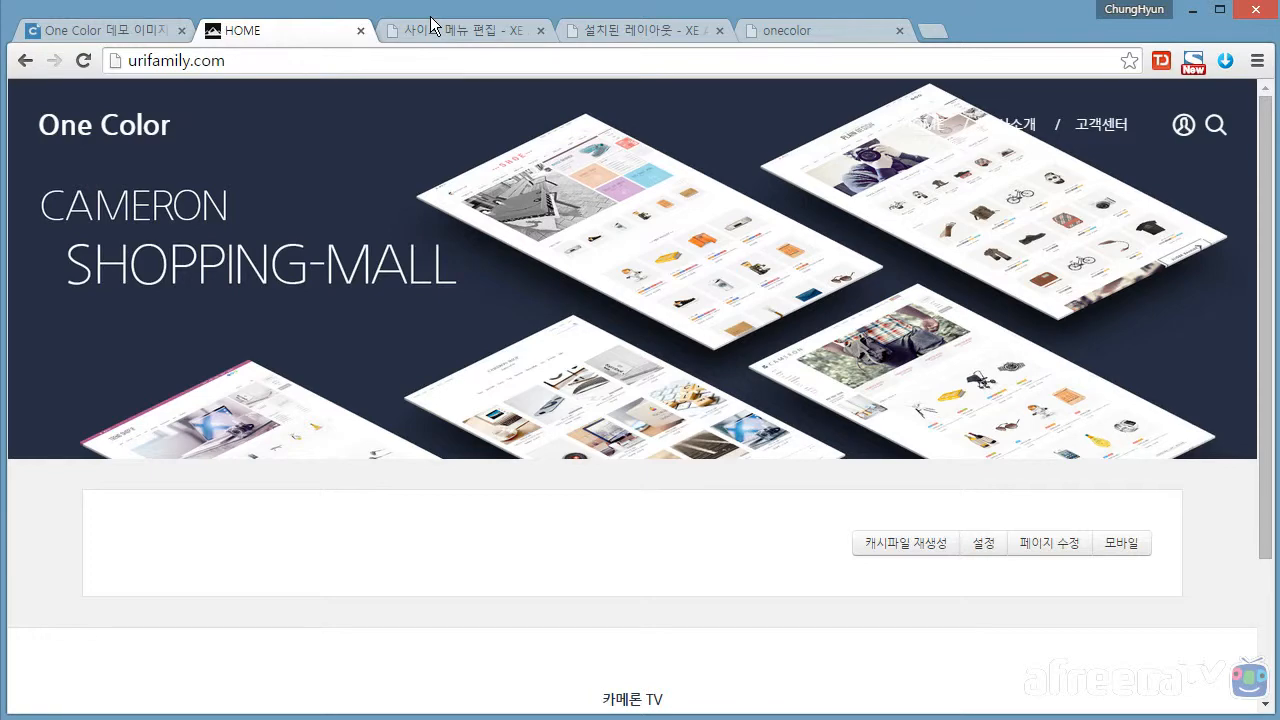
Open the settings of XET OneColor_main from the installed XET OneColor 레이아웃
left_click(435, 35)
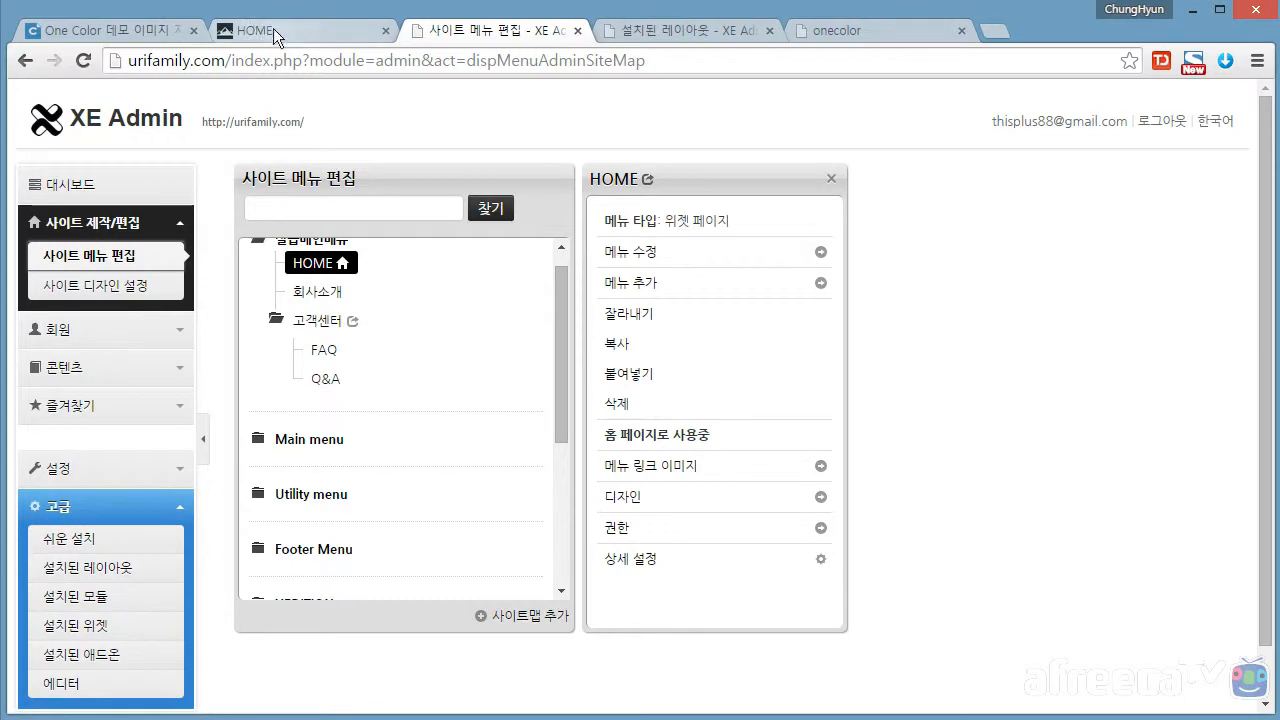
left_click(103, 570)
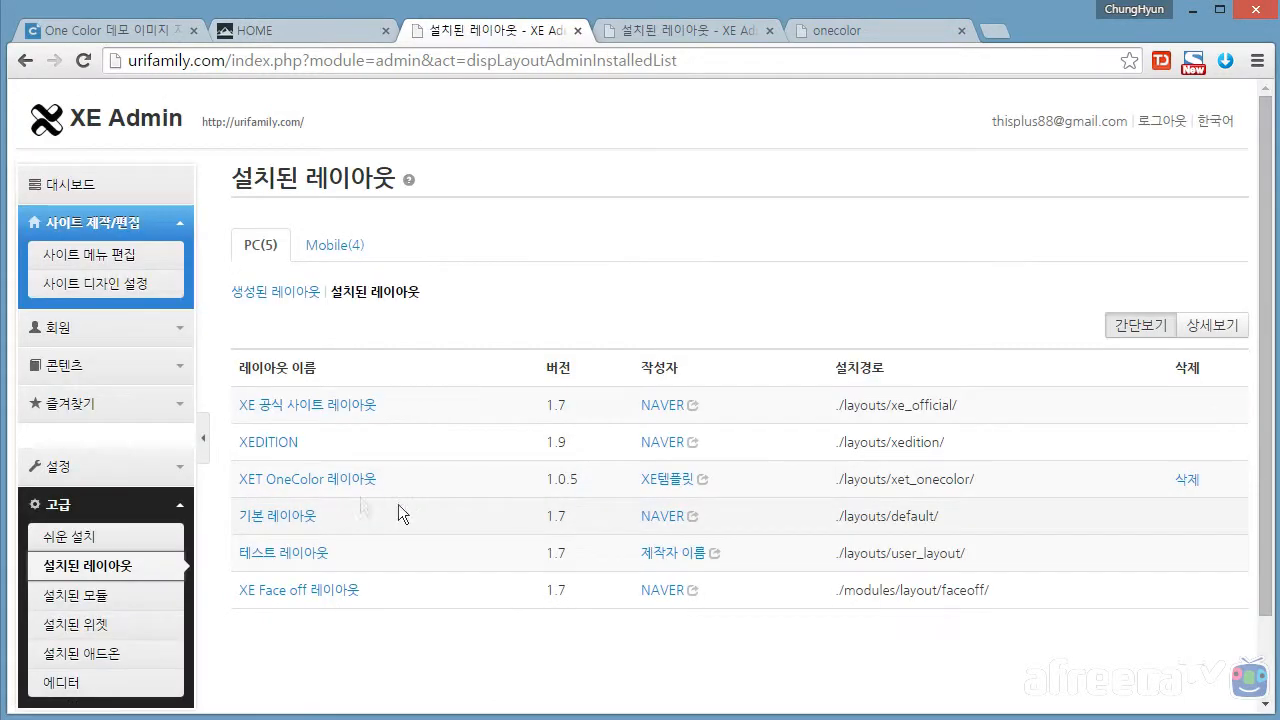
left_click(333, 484)
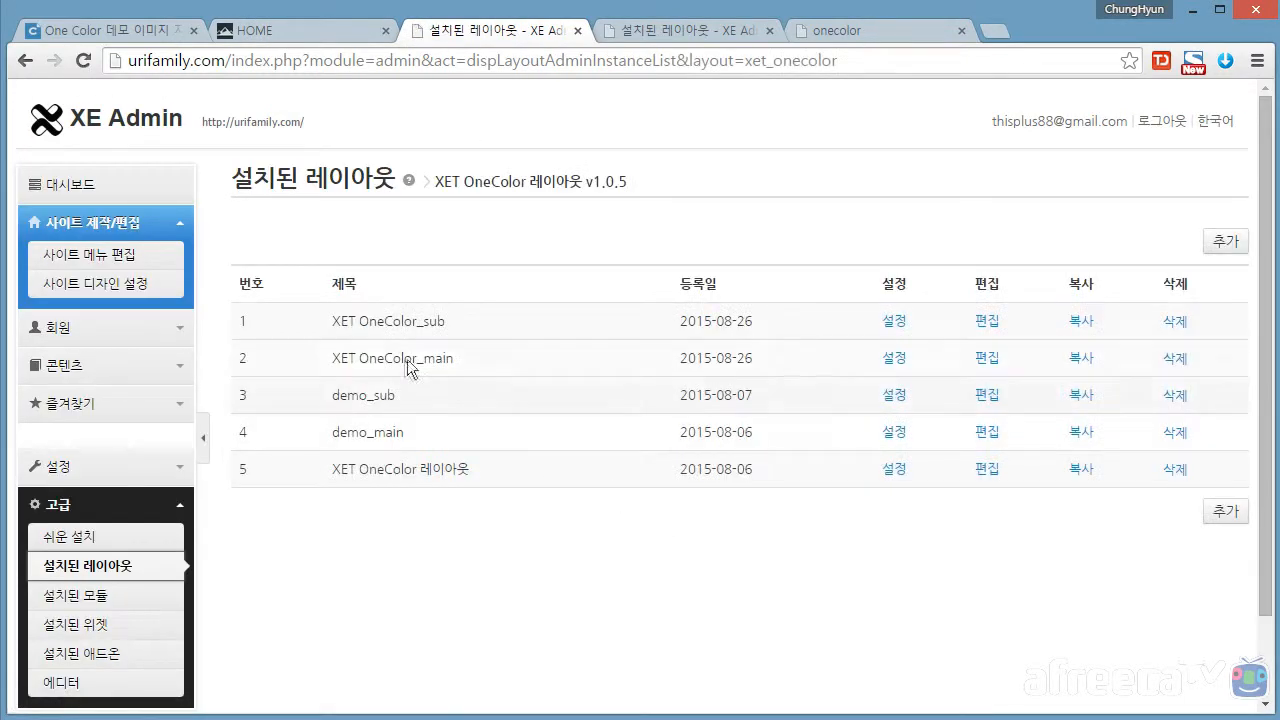
left_click(896, 361)
scroll(889, 504, "down", 2)
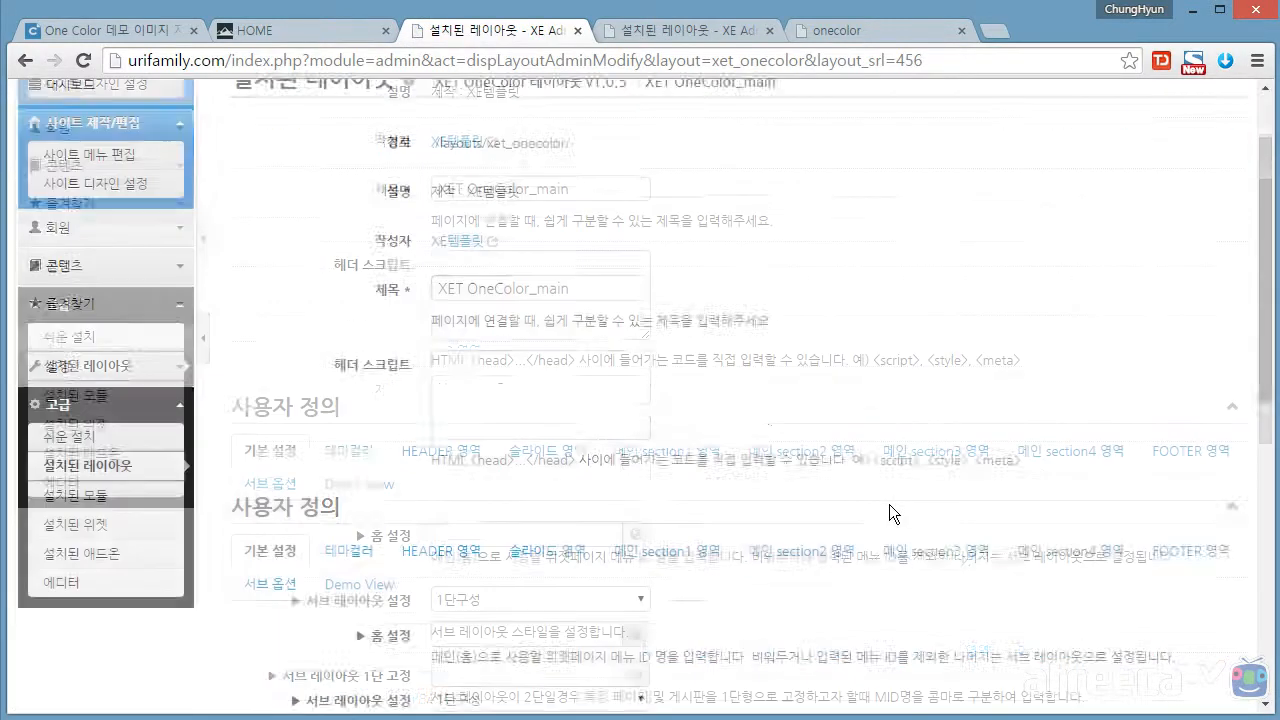
Check the Demo View, menu and 서브 옵션 settings of XET OneColor_main
left_click(350, 485)
scroll(868, 542, "down", 3)
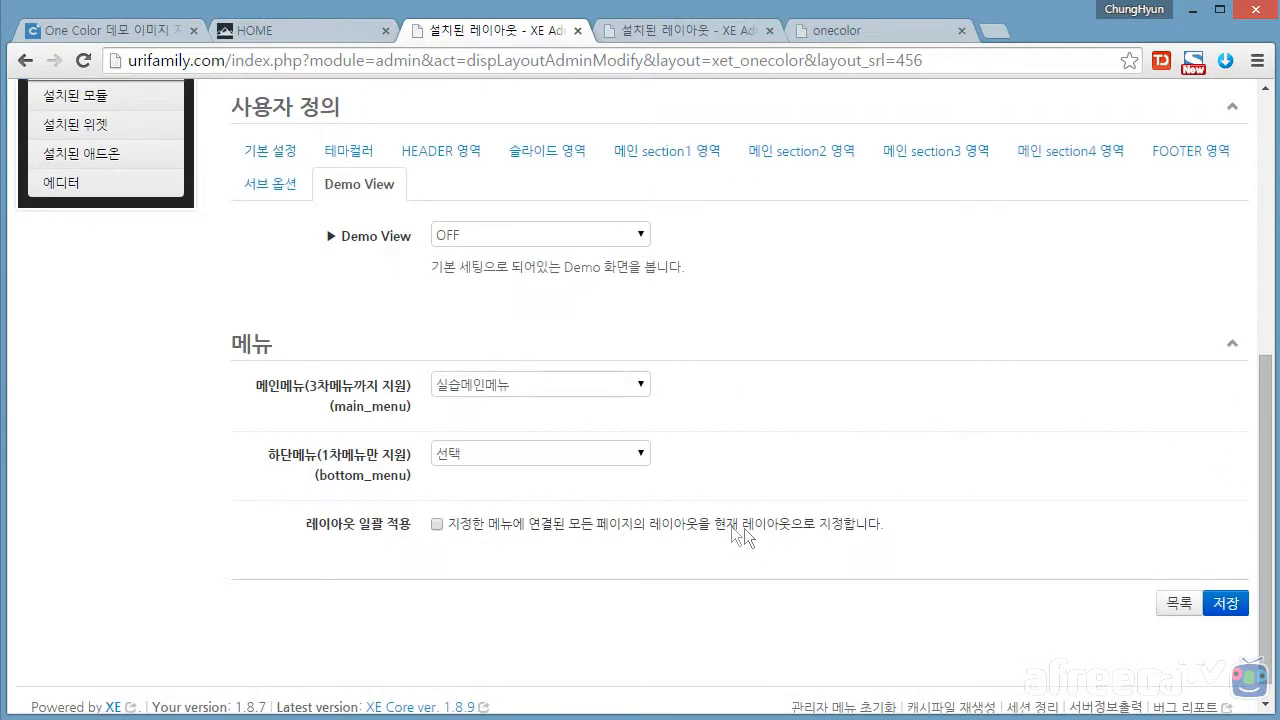
left_click(272, 184)
scroll(585, 305, "up", 2)
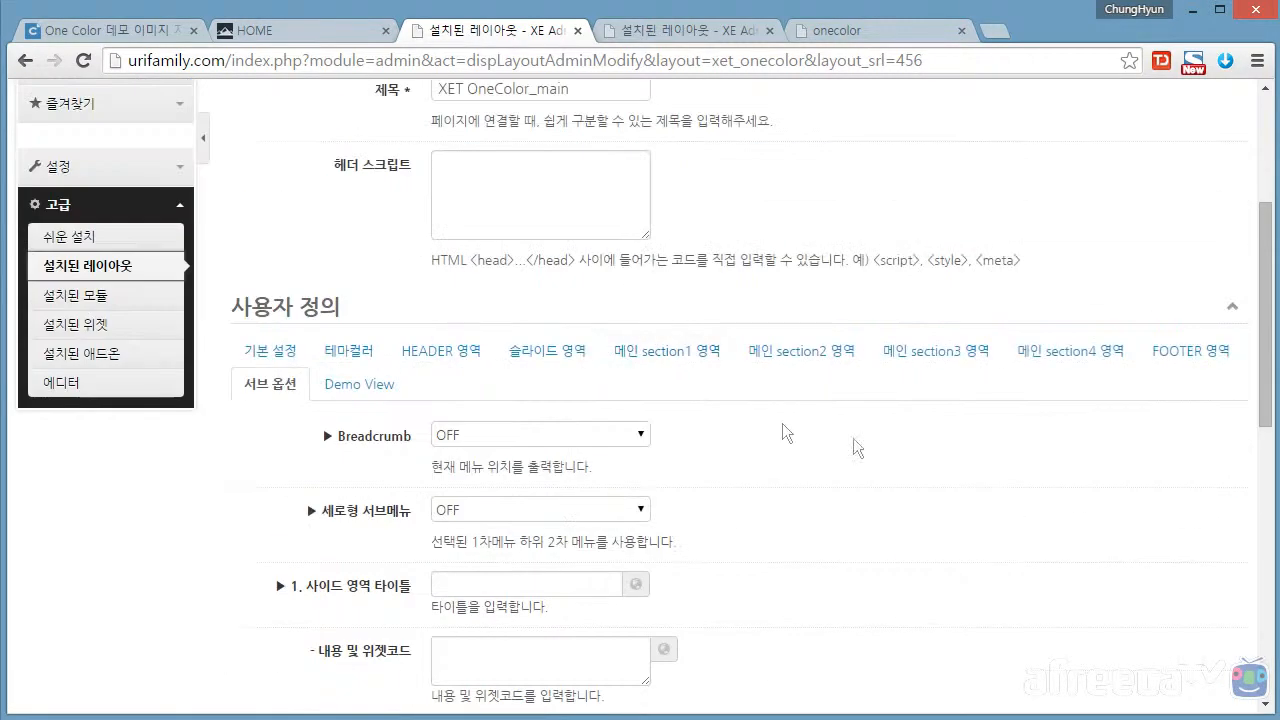
Review the FOOTER 영역 and 메인 section2 영역 settings of XET OneColor_main
left_click(1190, 352)
scroll(729, 512, "down", 3)
scroll(729, 513, "down", 10)
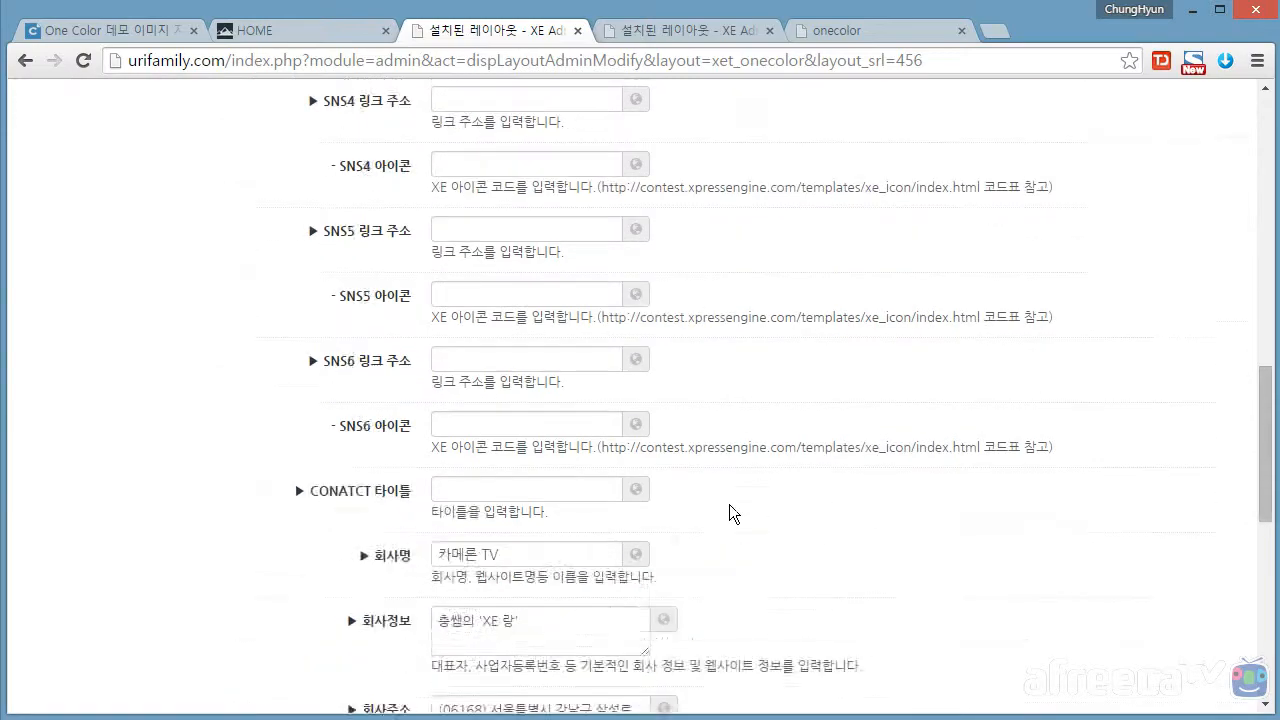
scroll(993, 467, "up", 7)
scroll(991, 466, "up", 12)
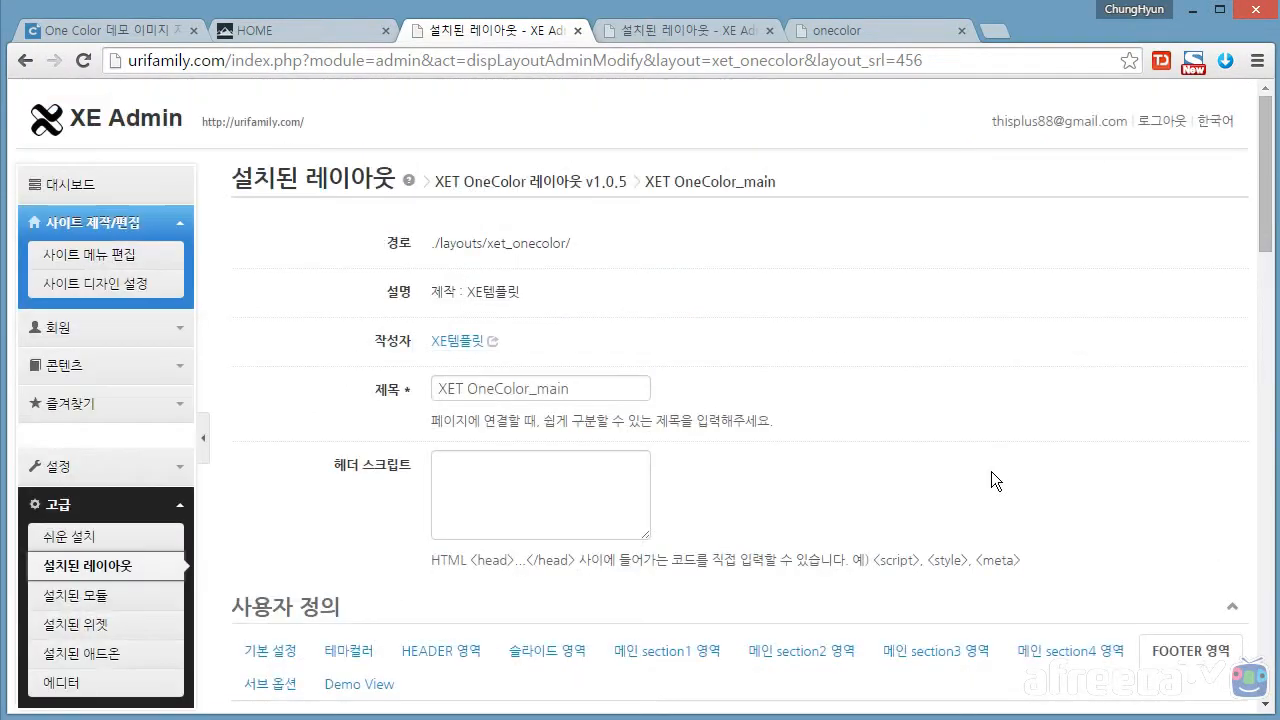
scroll(1044, 590, "down", 1)
left_click(785, 558)
scroll(785, 558, "down", 3)
scroll(770, 533, "up", 3)
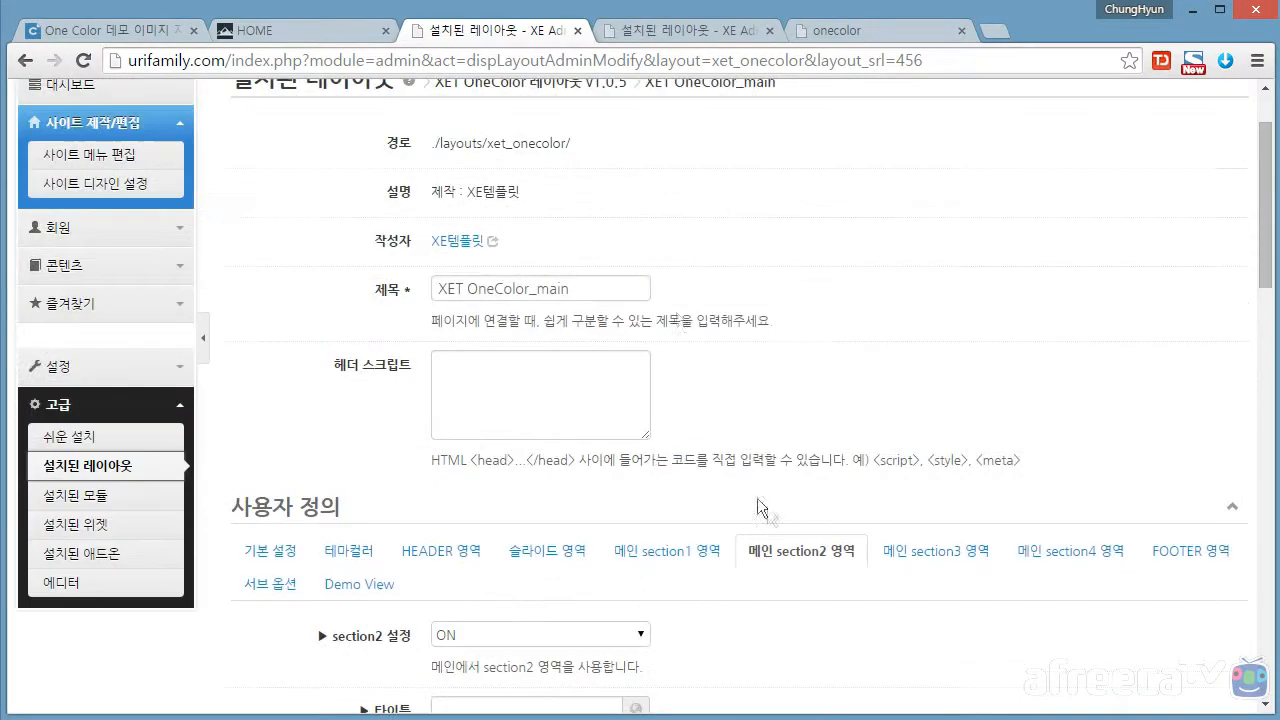
Open the 메인 section1 영역 settings of the demo_main layout for comparison
left_click(651, 36)
scroll(727, 407, "up", 7)
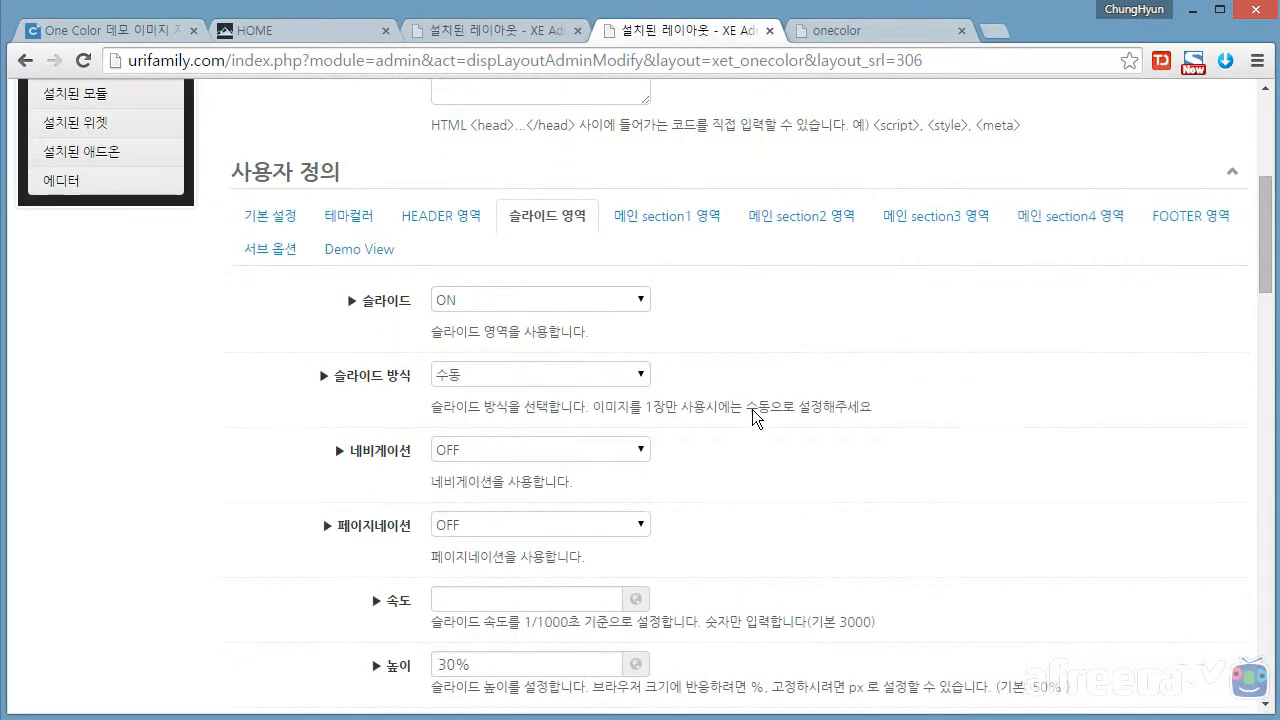
scroll(700, 542, "down", 1)
left_click(668, 518)
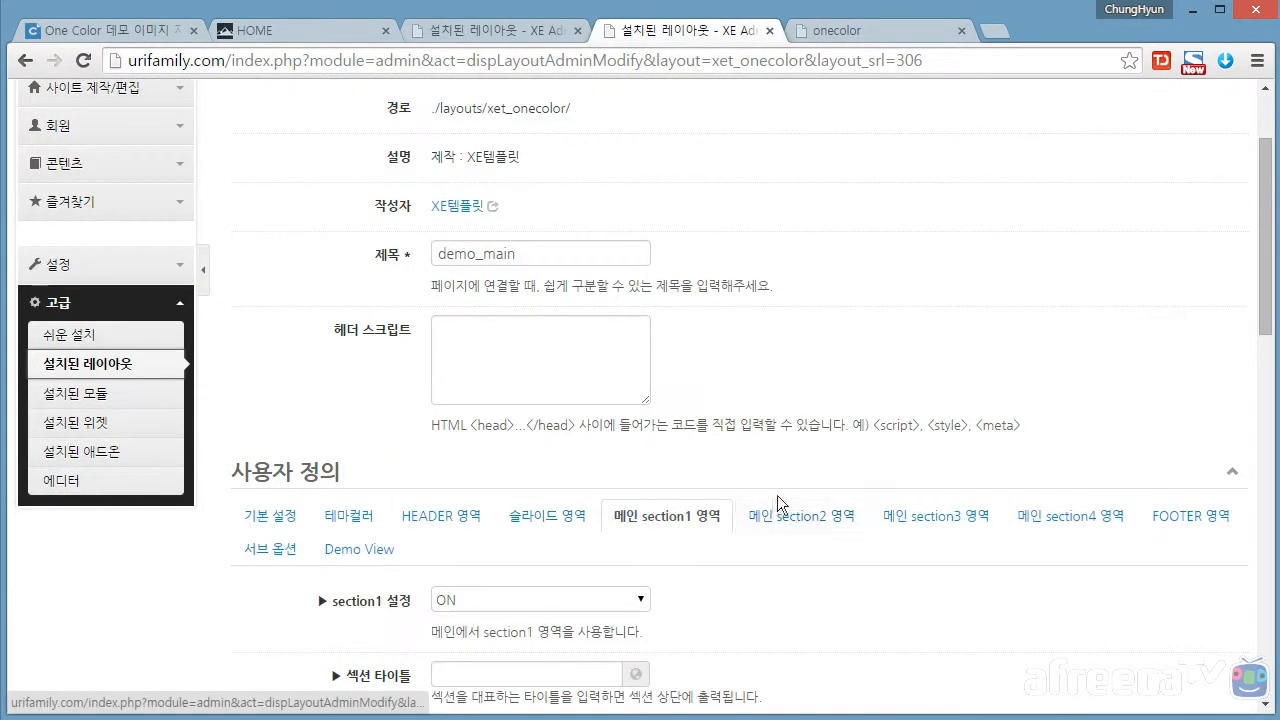
Review the section title, icon, content and button fields in demo_main's 메인 section1 영역 settings
scroll(778, 494, "down", 3)
scroll(778, 494, "down", 2)
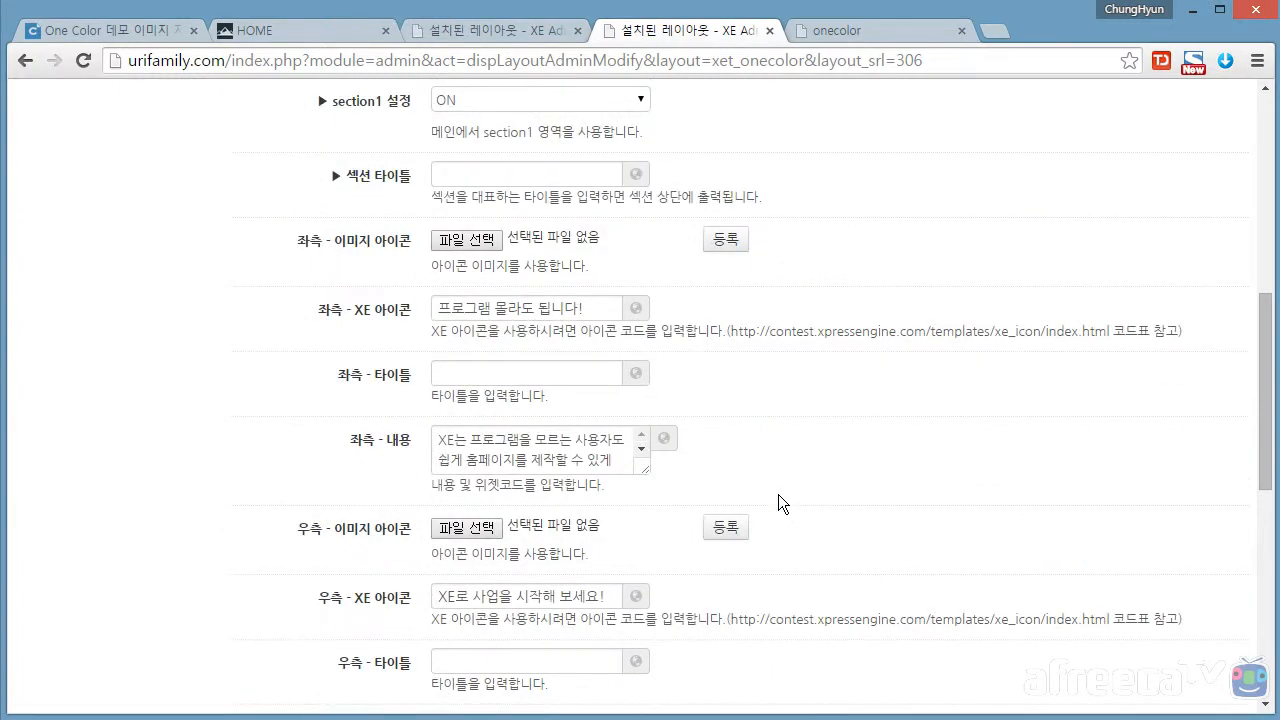
scroll(778, 494, "up", 3)
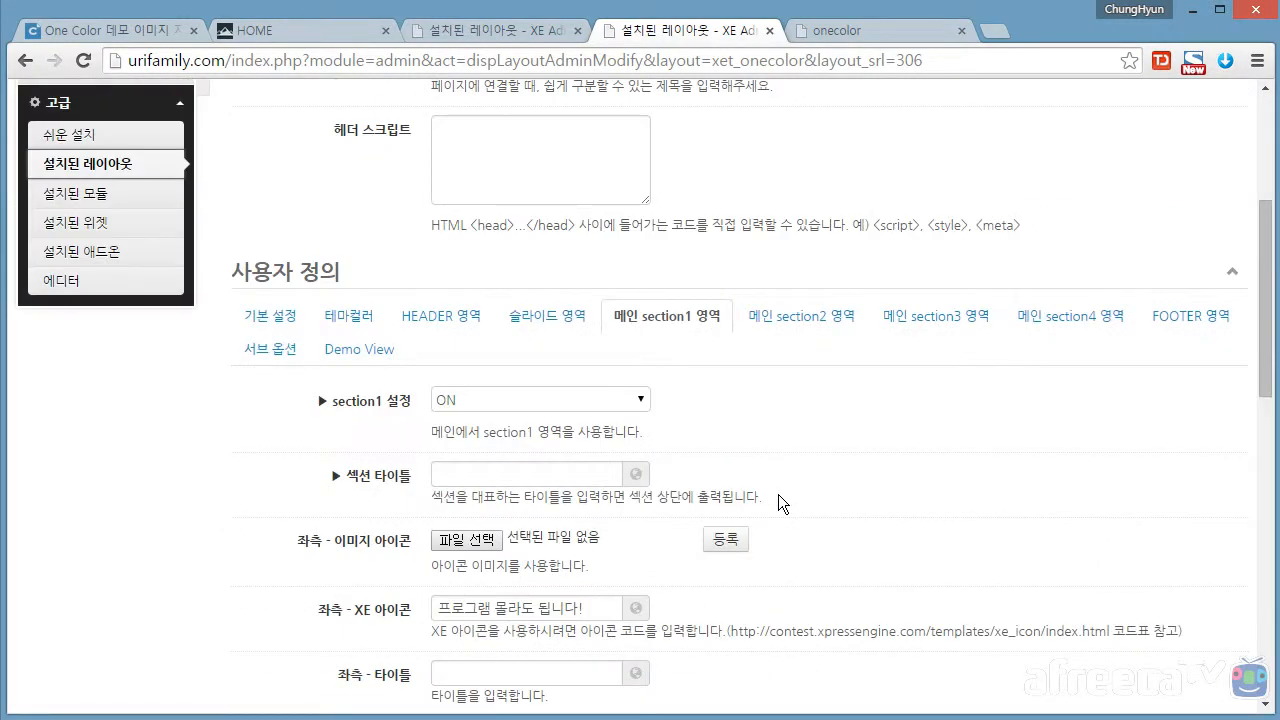
scroll(778, 494, "down", 6)
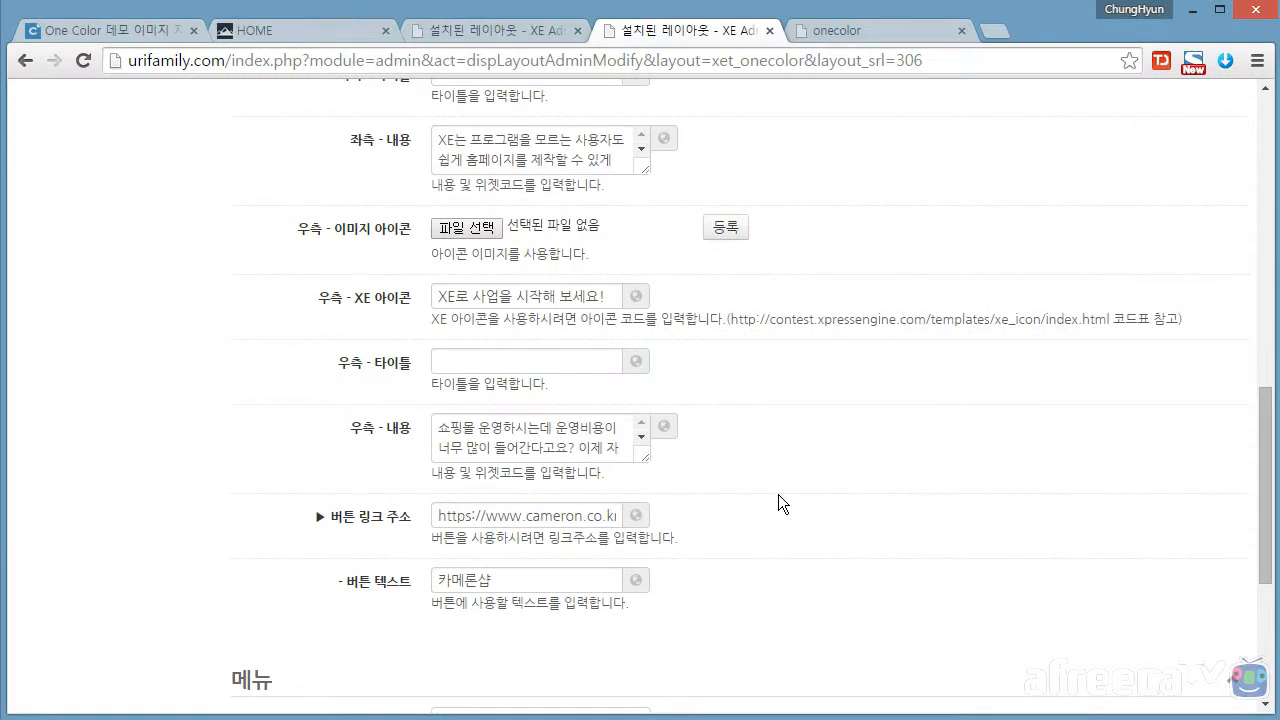
scroll(778, 494, "up", 8)
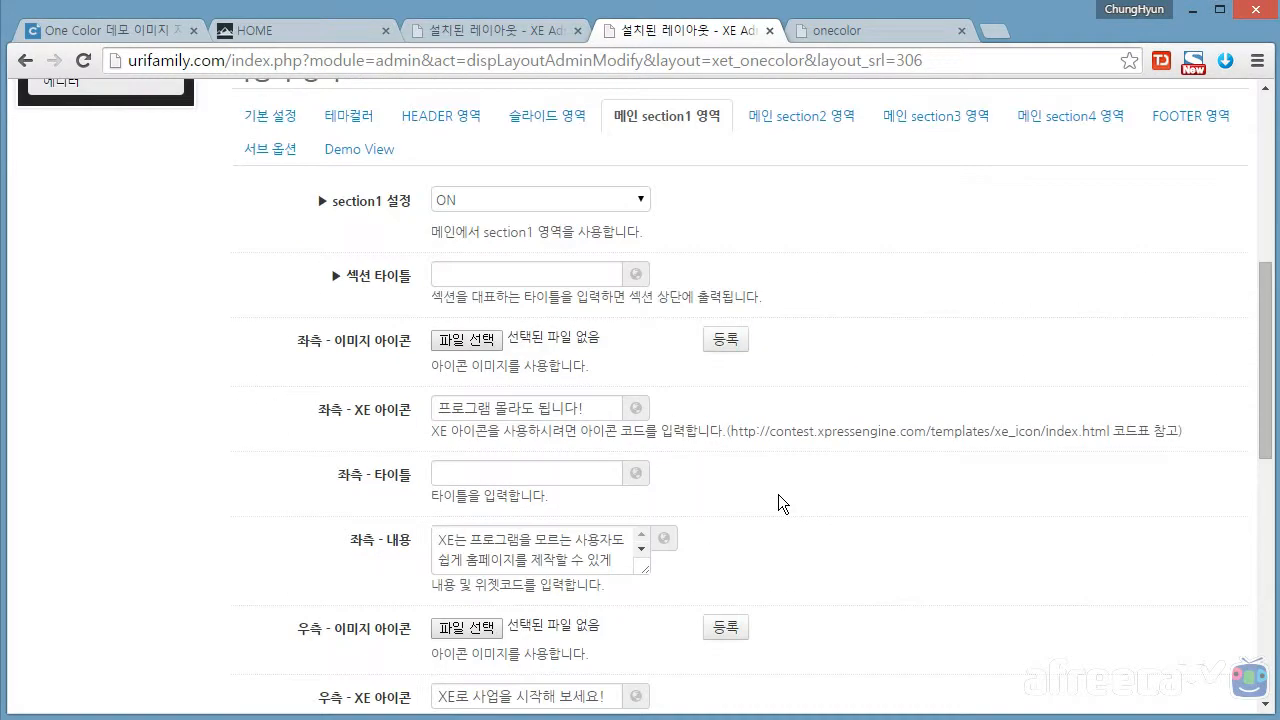
Check the 메인 section1 영역 settings of XET OneColor_main against demo_main and save the layout
left_click(461, 30)
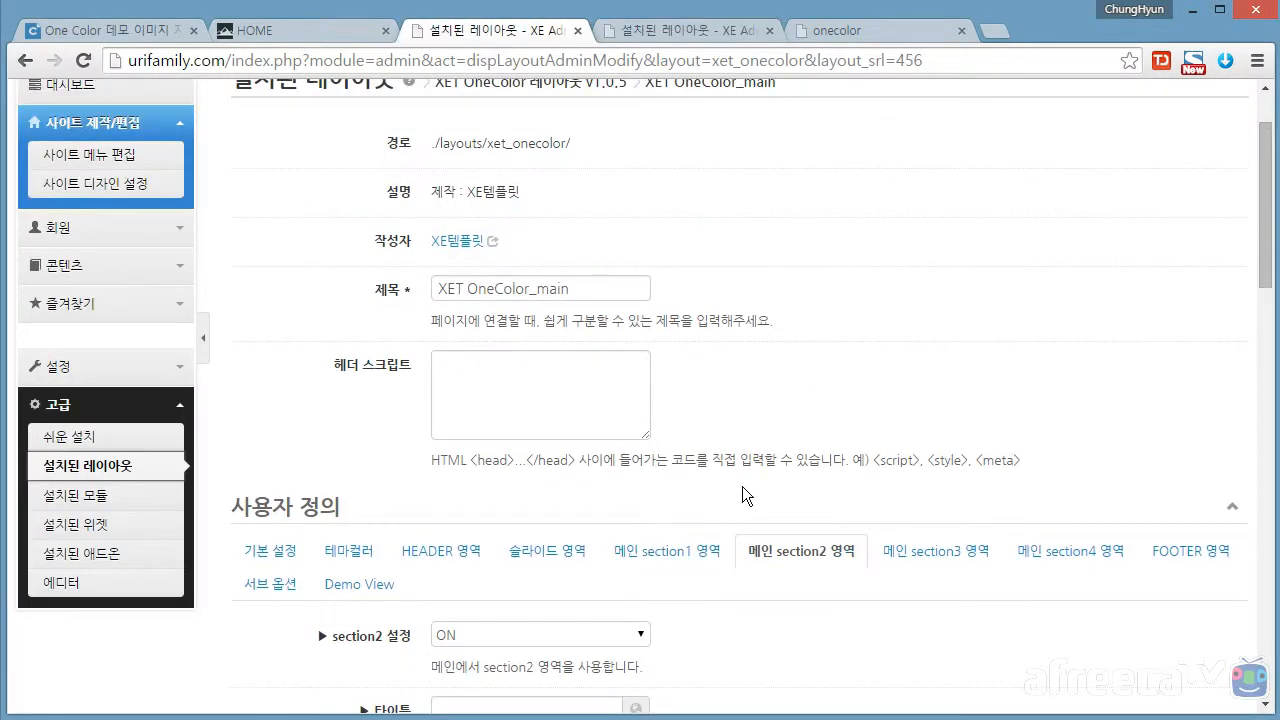
scroll(885, 478, "down", 2)
left_click(668, 352)
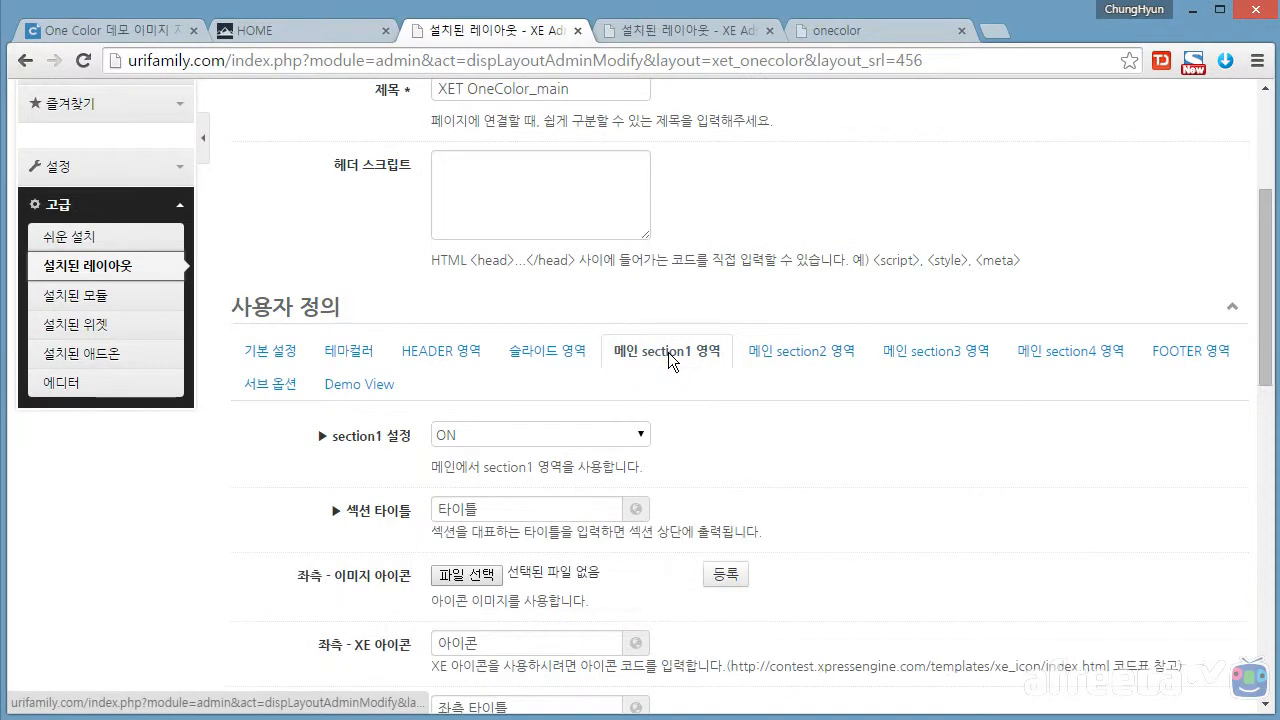
scroll(750, 515, "down", 2)
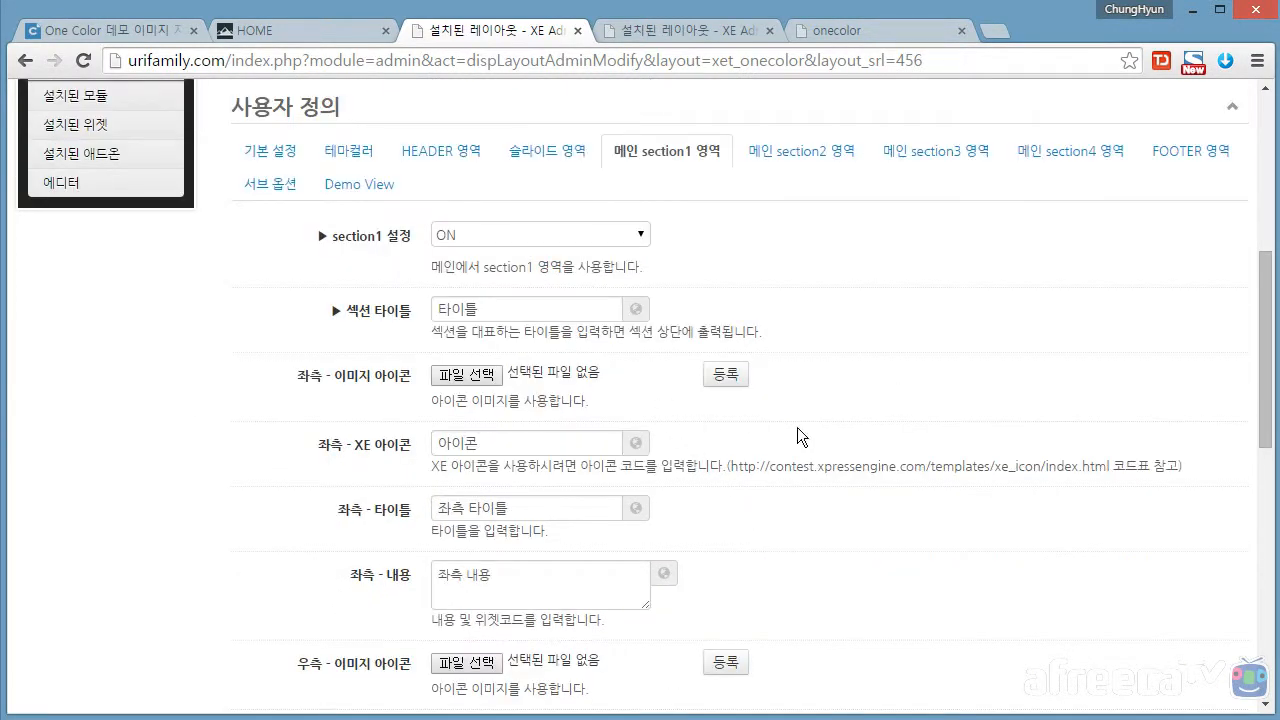
scroll(1050, 545, "down", 10)
left_click(1227, 582)
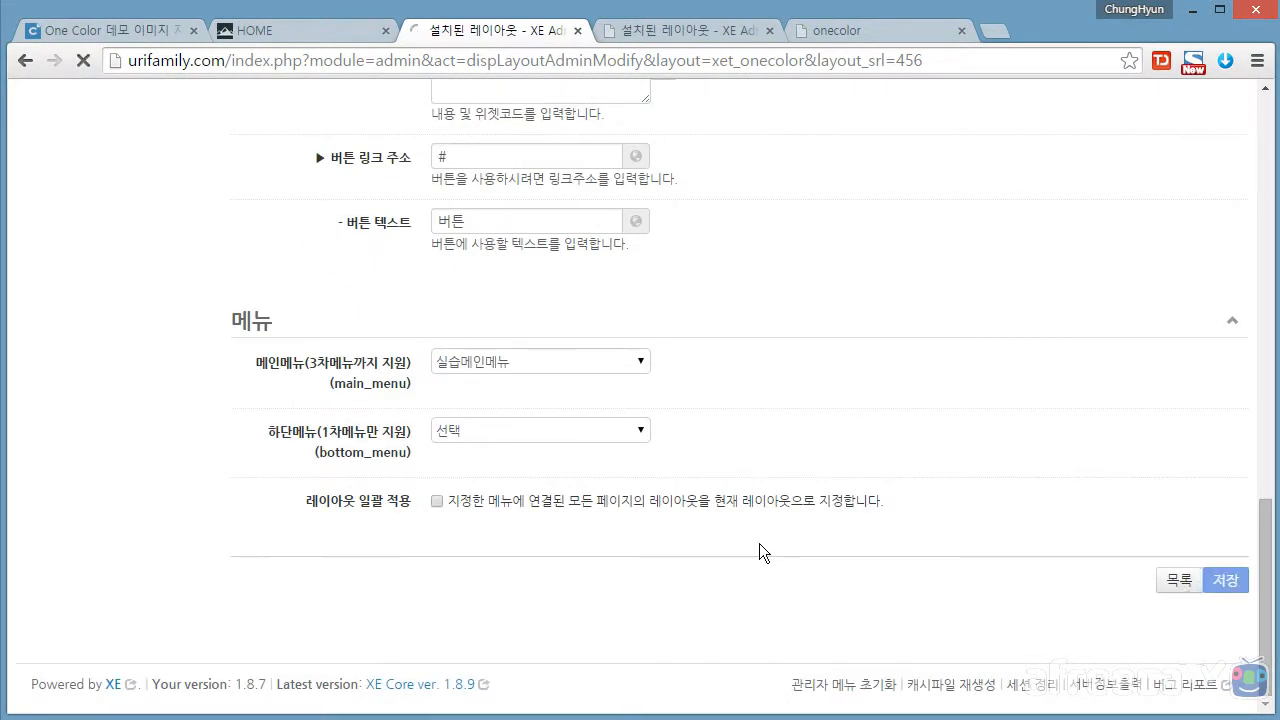
Reload the HOME page and check whether section1 is displayed between the slide and the footer
left_click(280, 32)
key("F5")
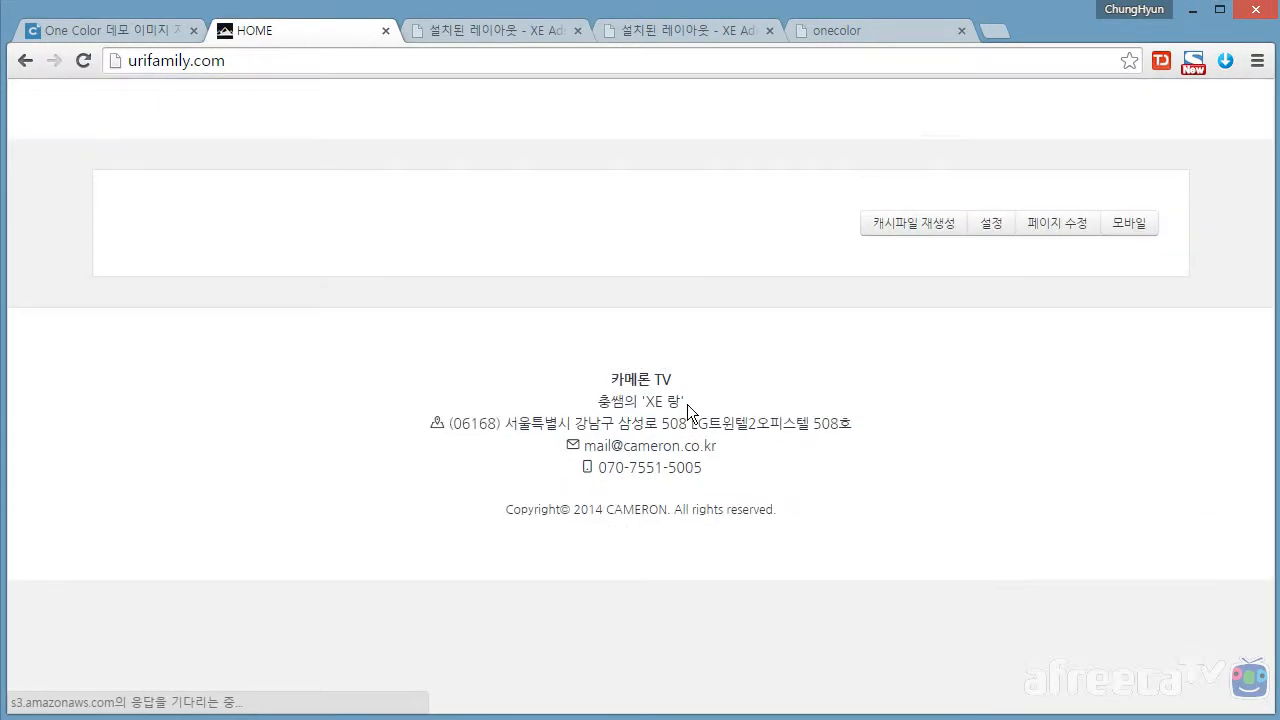
scroll(670, 418, "down", 2)
scroll(670, 418, "up", 2)
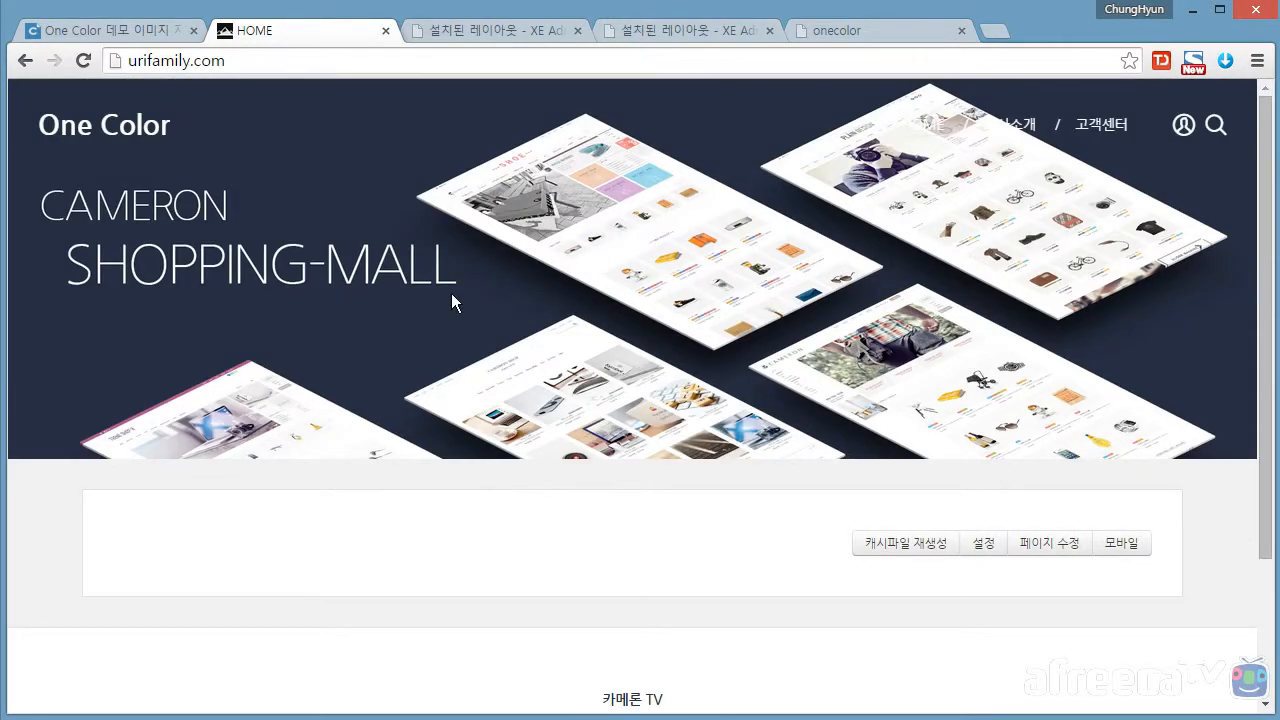
Return to the XET OneColor_main layout and reopen its 메인 section1 영역 settings
left_click(484, 33)
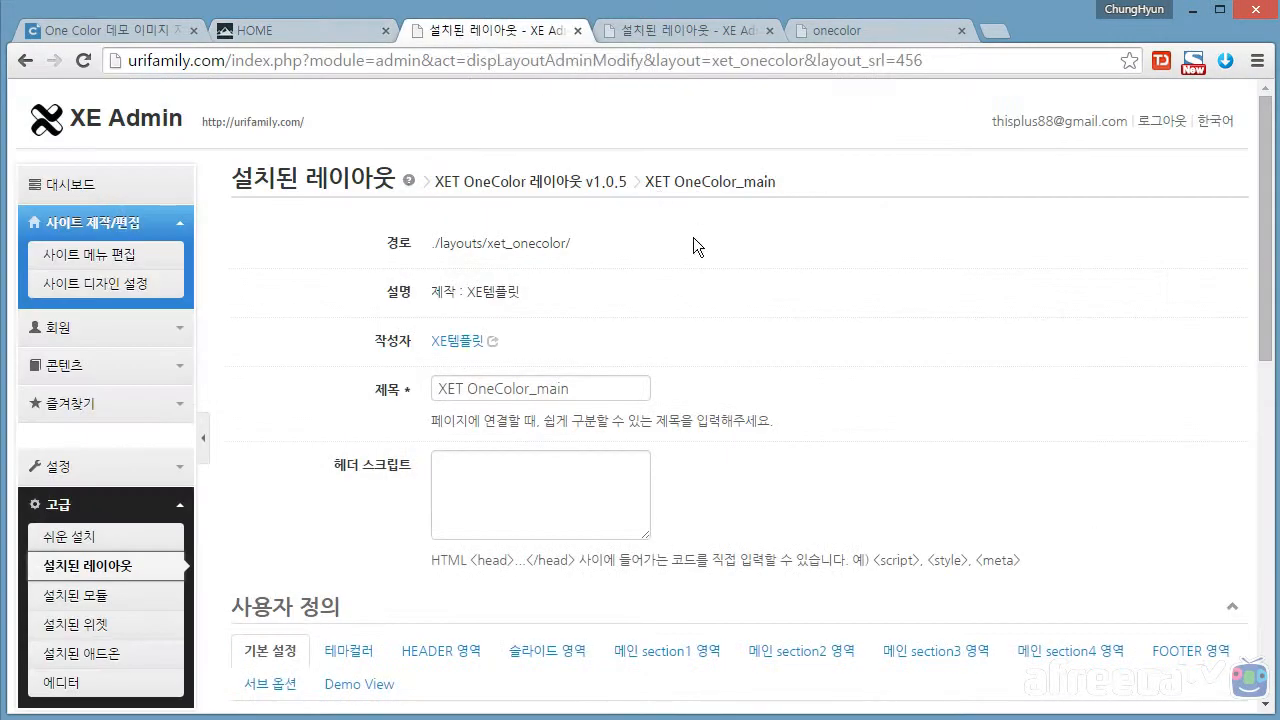
scroll(812, 370, "down", 2)
scroll(695, 400, "down", 2)
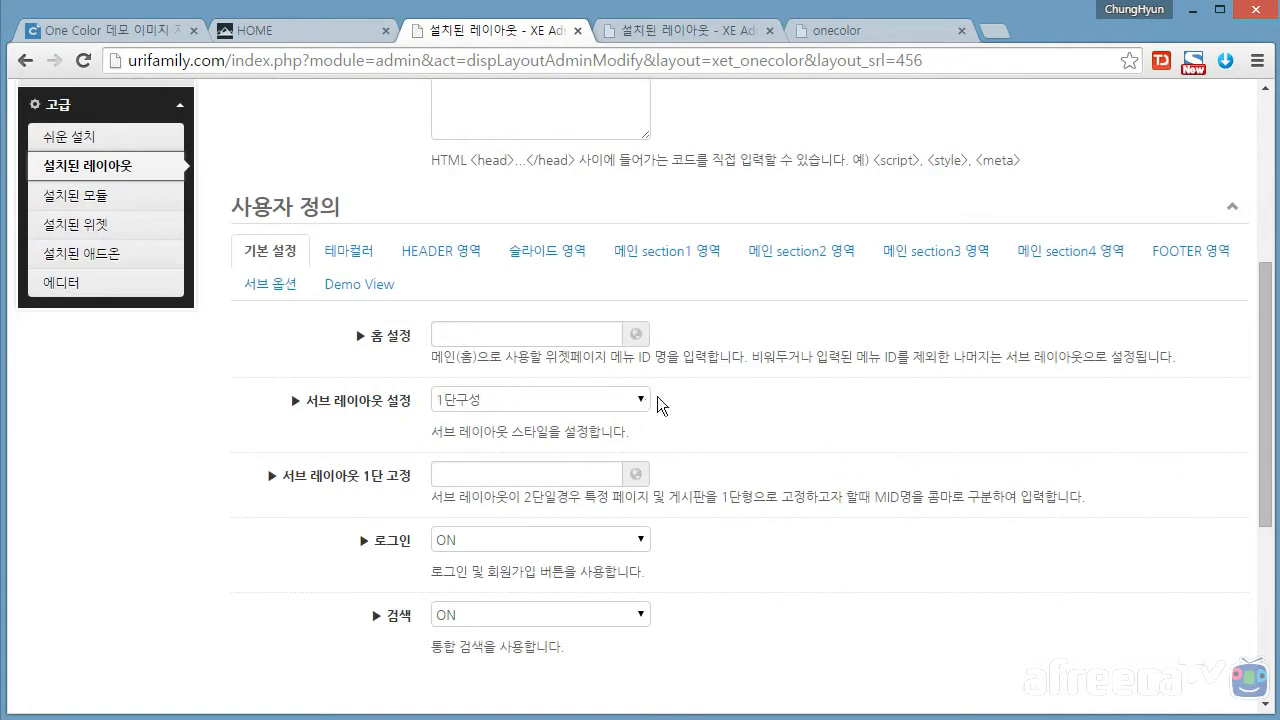
left_click(661, 254)
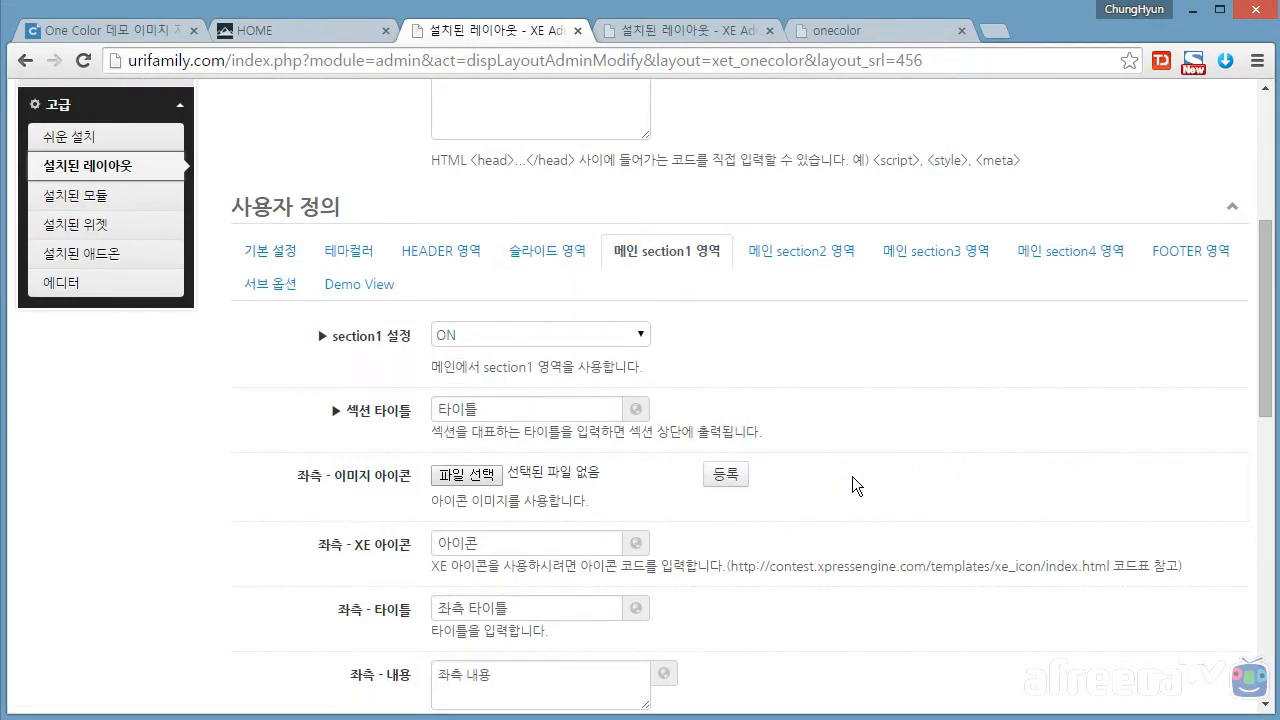
Examine the section1 and basic settings of XET OneColor_main, comparing the home setting with the demo_main layout and the HOME page
scroll(852, 485, "down", 2)
scroll(829, 448, "down", 1)
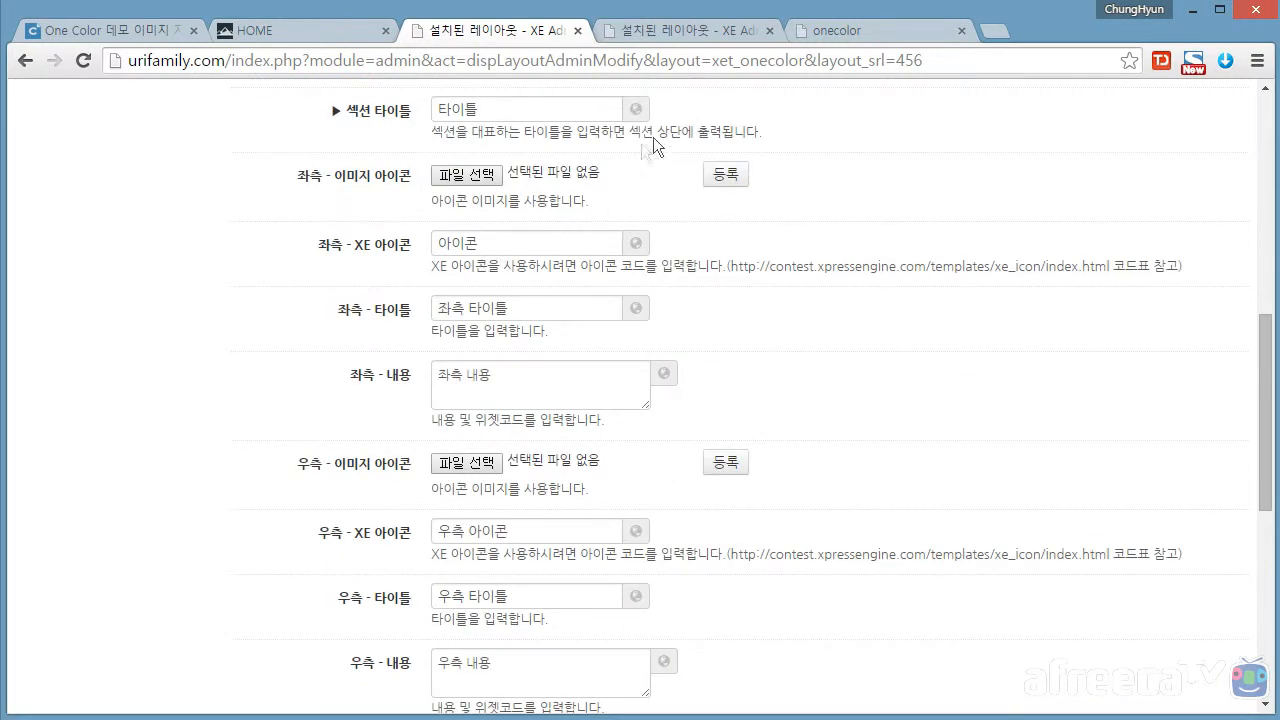
scroll(755, 255, "up", 2)
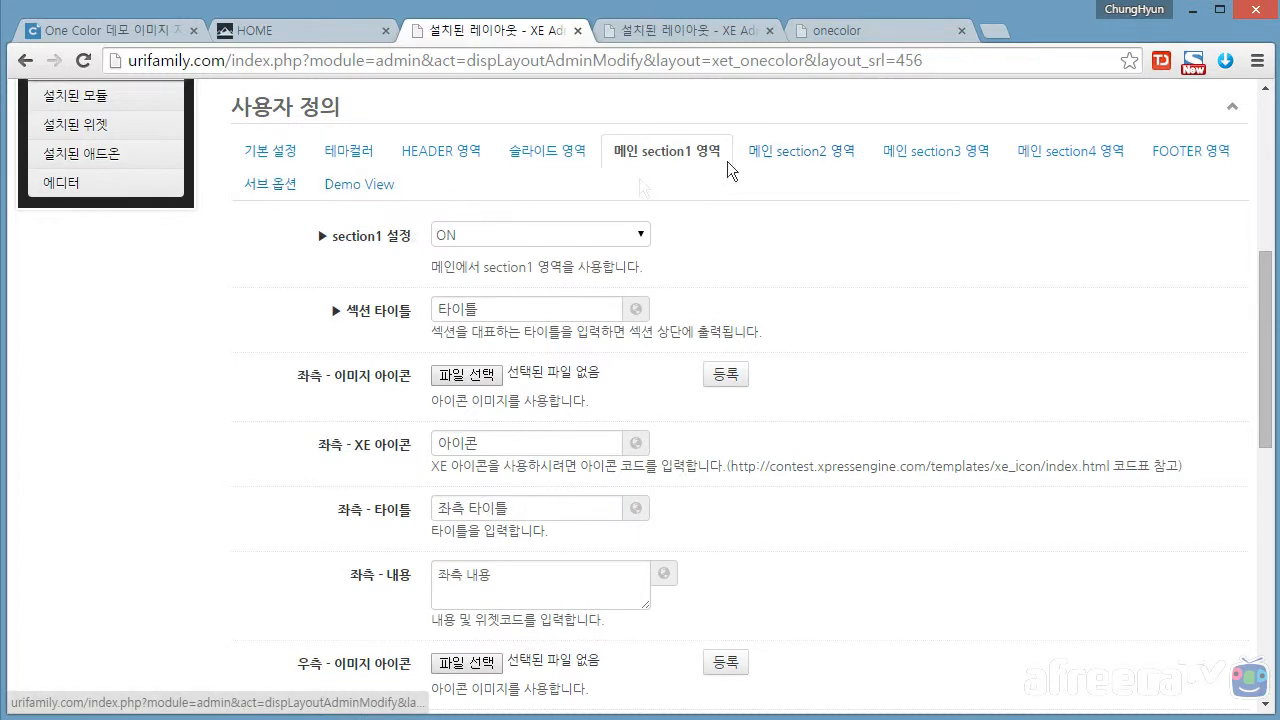
left_click(278, 156)
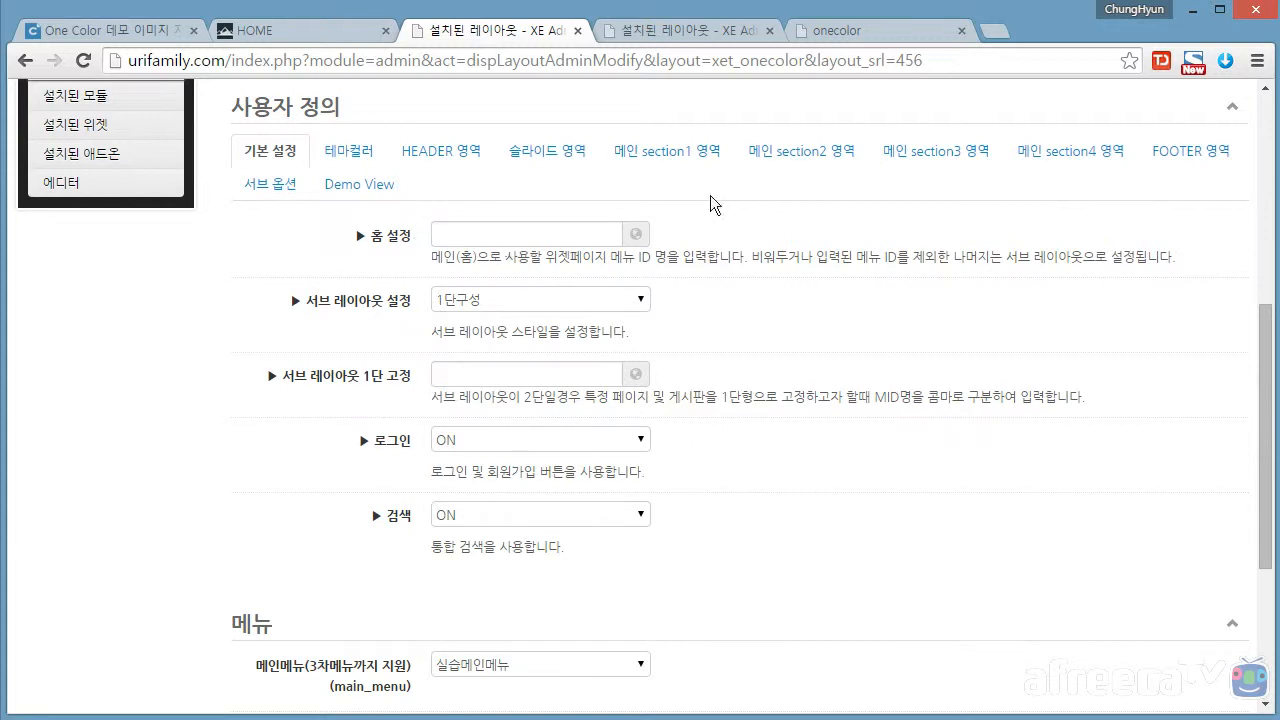
left_click(690, 30)
left_click(275, 516)
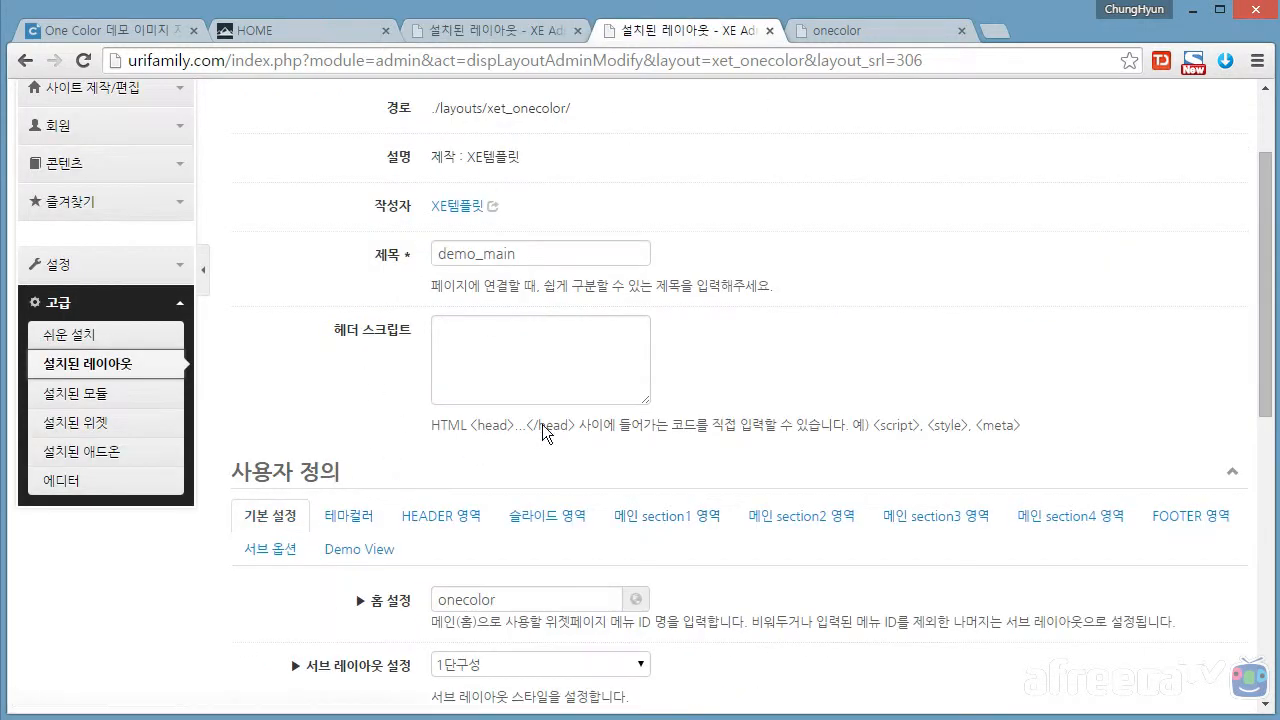
scroll(540, 434, "down", 3)
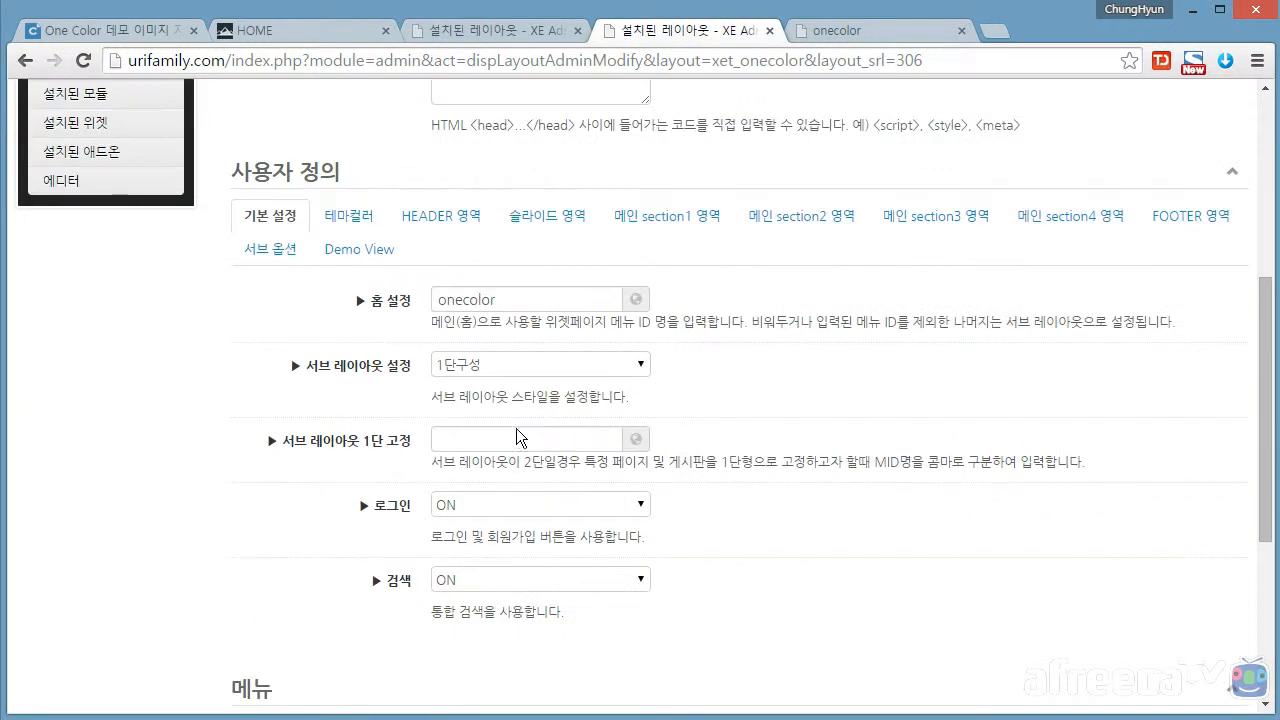
left_click(303, 35)
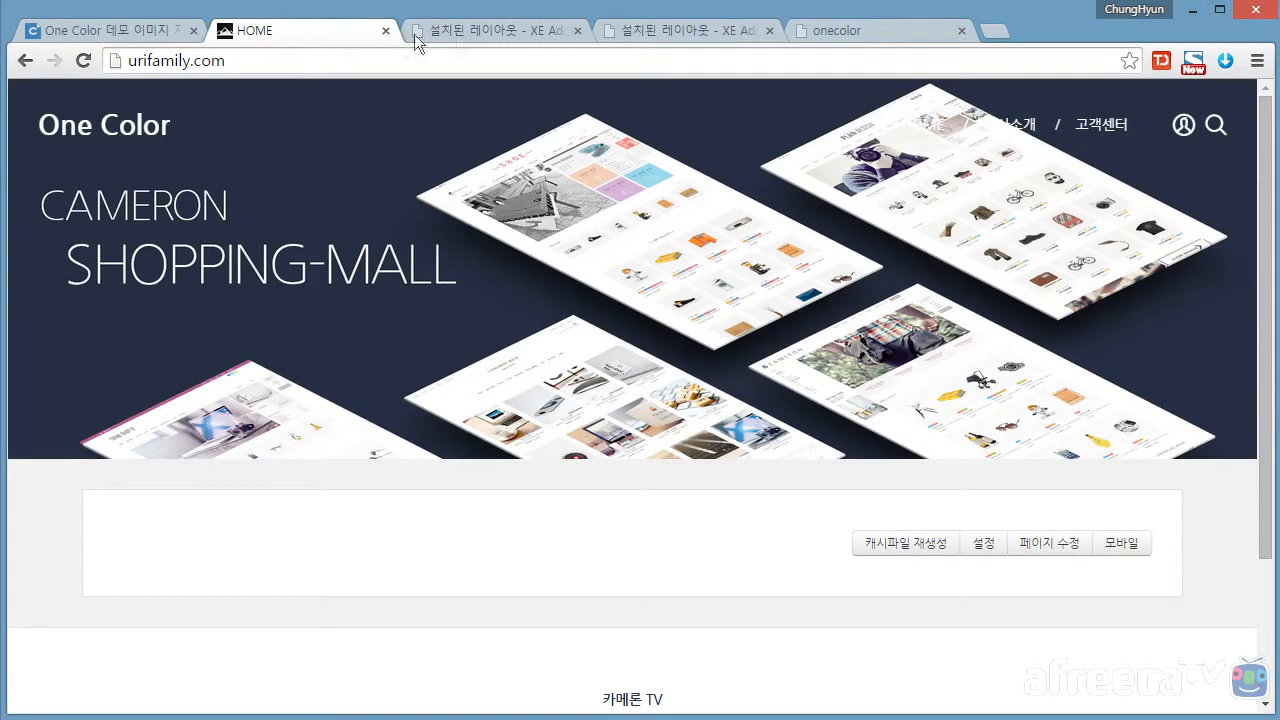
left_click(494, 35)
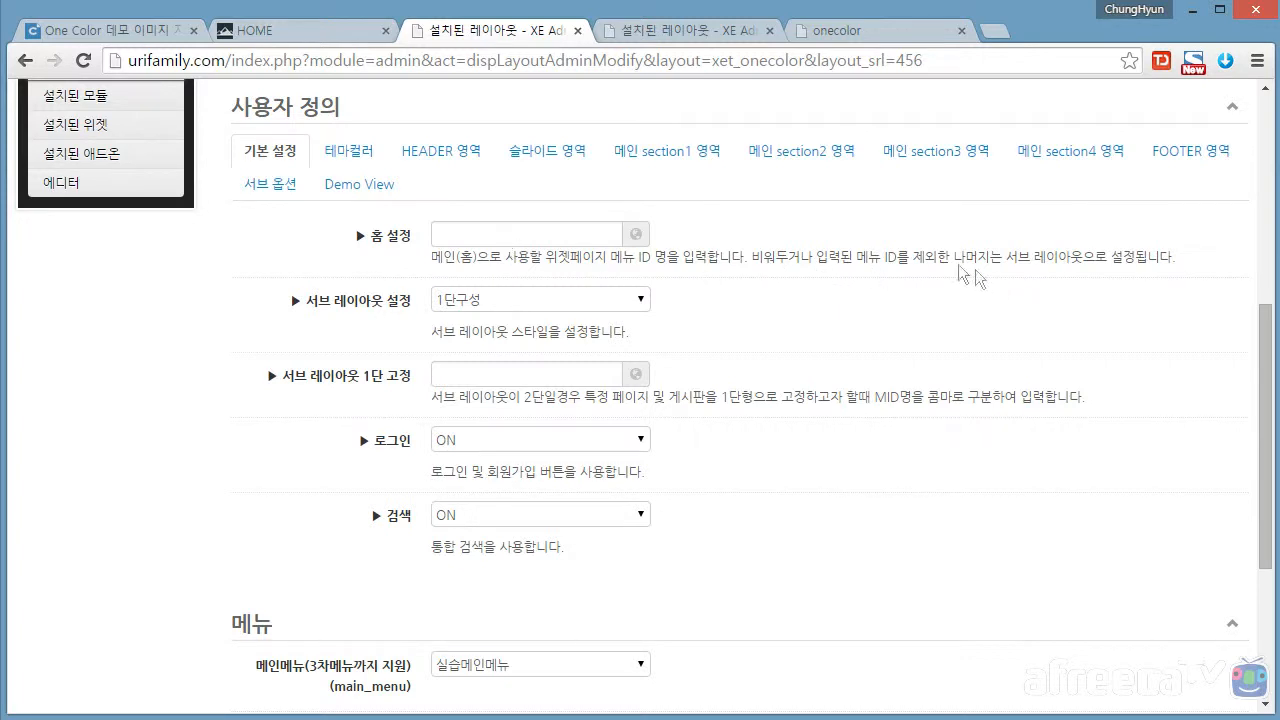
left_click_drag(928, 262, 1145, 262)
left_click(1165, 266)
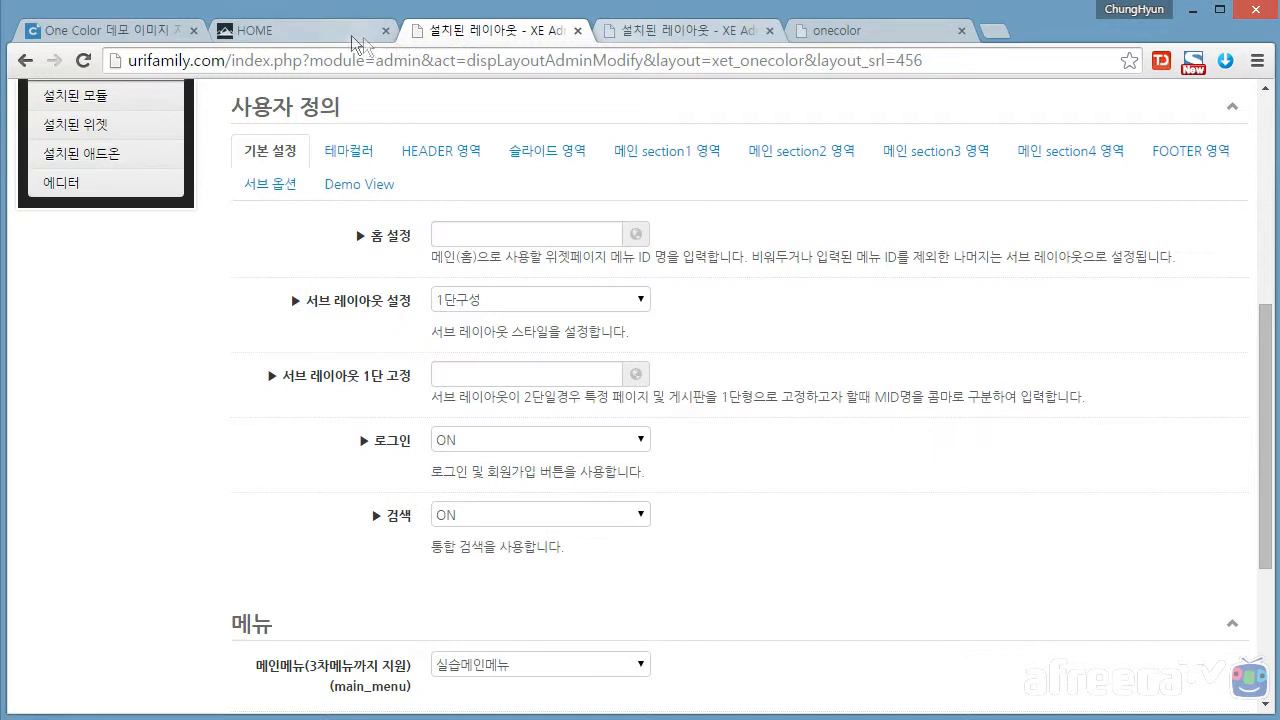
Open the HOME item of 실습메인메뉴 for editing in the site menu editor and copy its menu ID
scroll(335, 300, "up", 2)
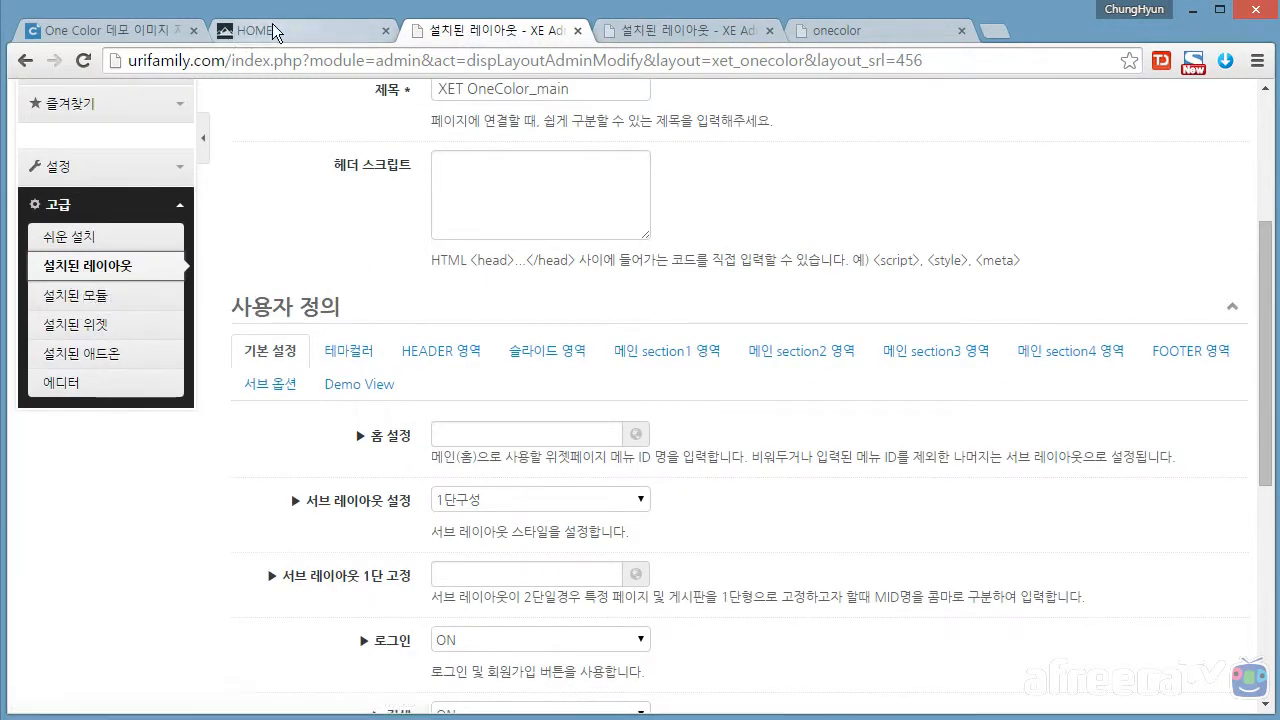
scroll(138, 294, "up", 3)
left_click(87, 261)
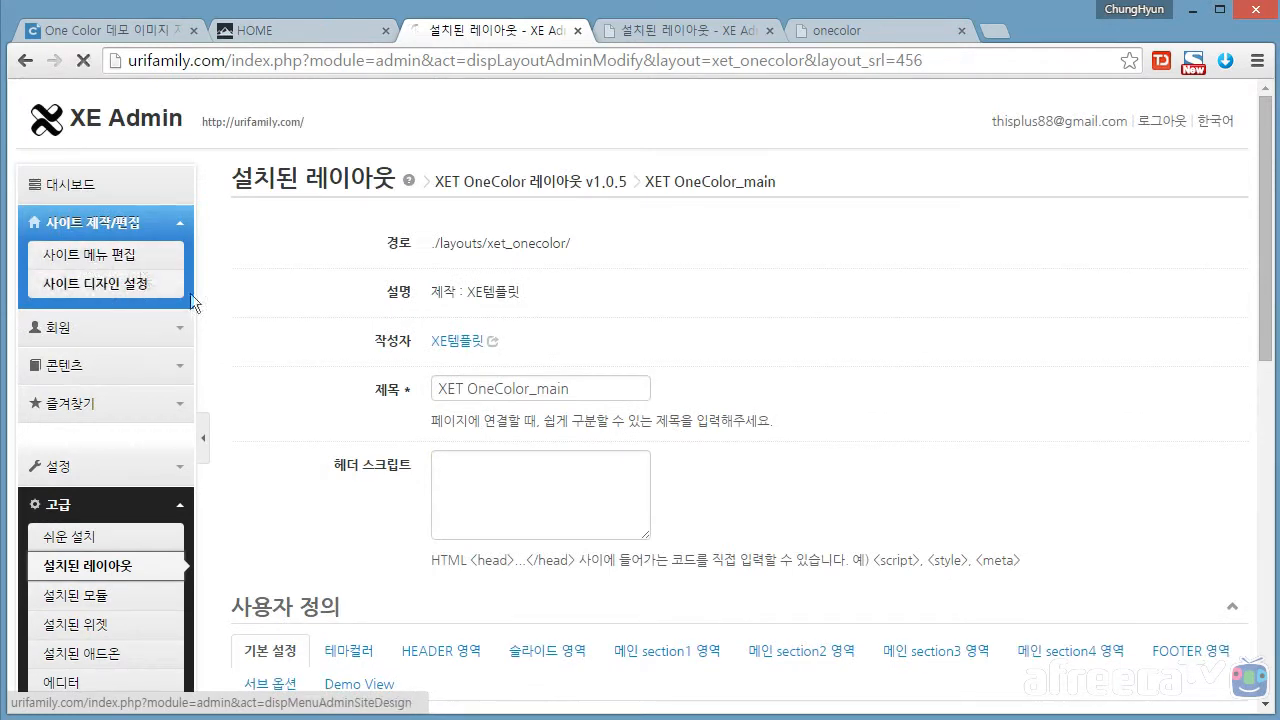
left_click(312, 287)
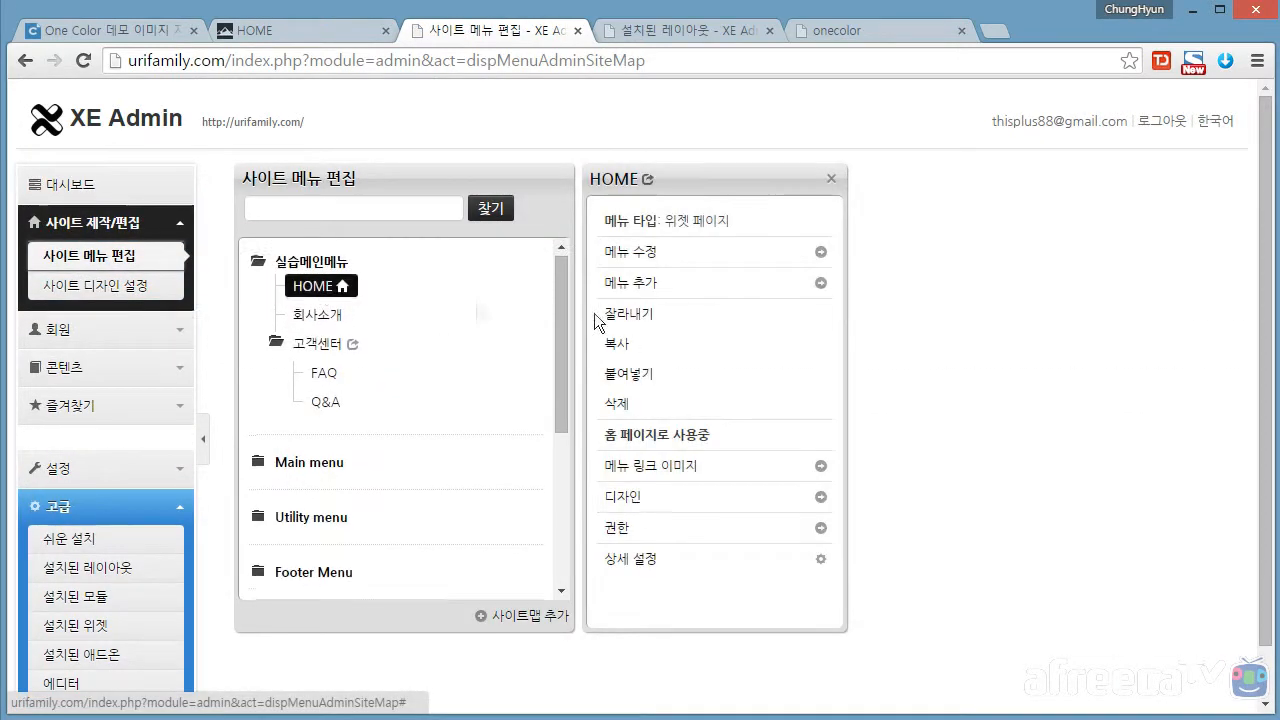
left_click(674, 252)
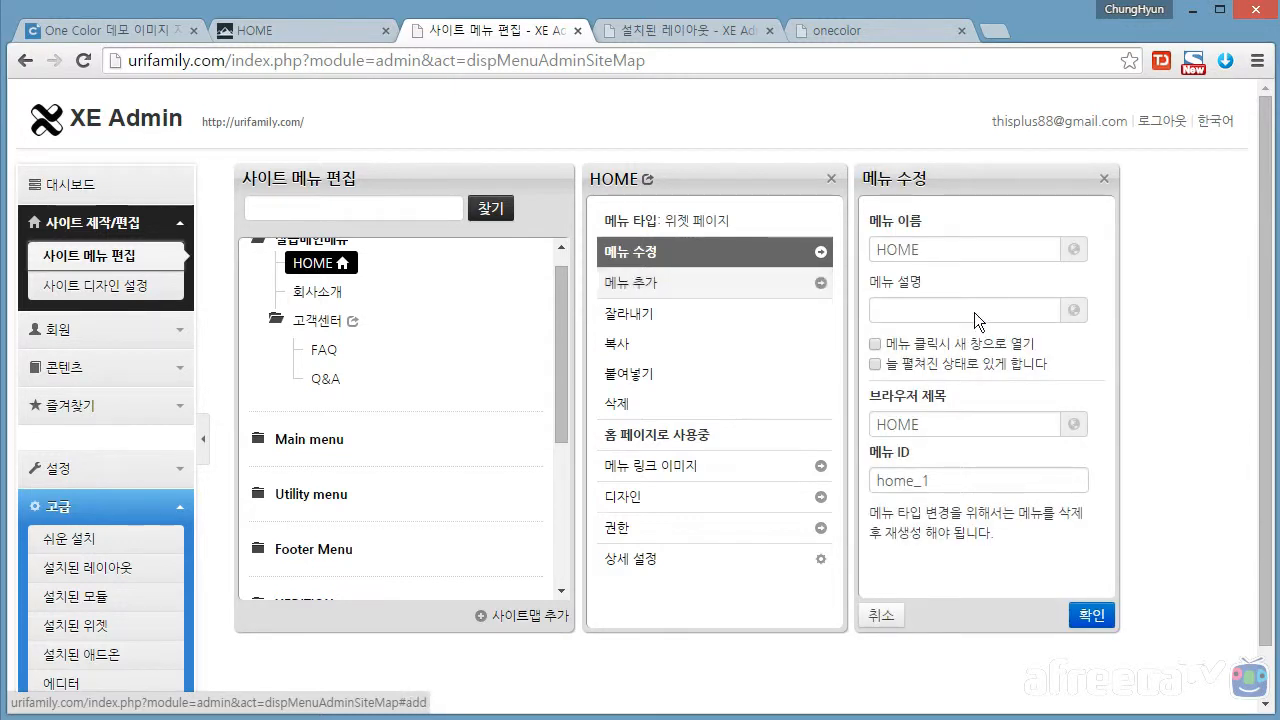
double_click(926, 479)
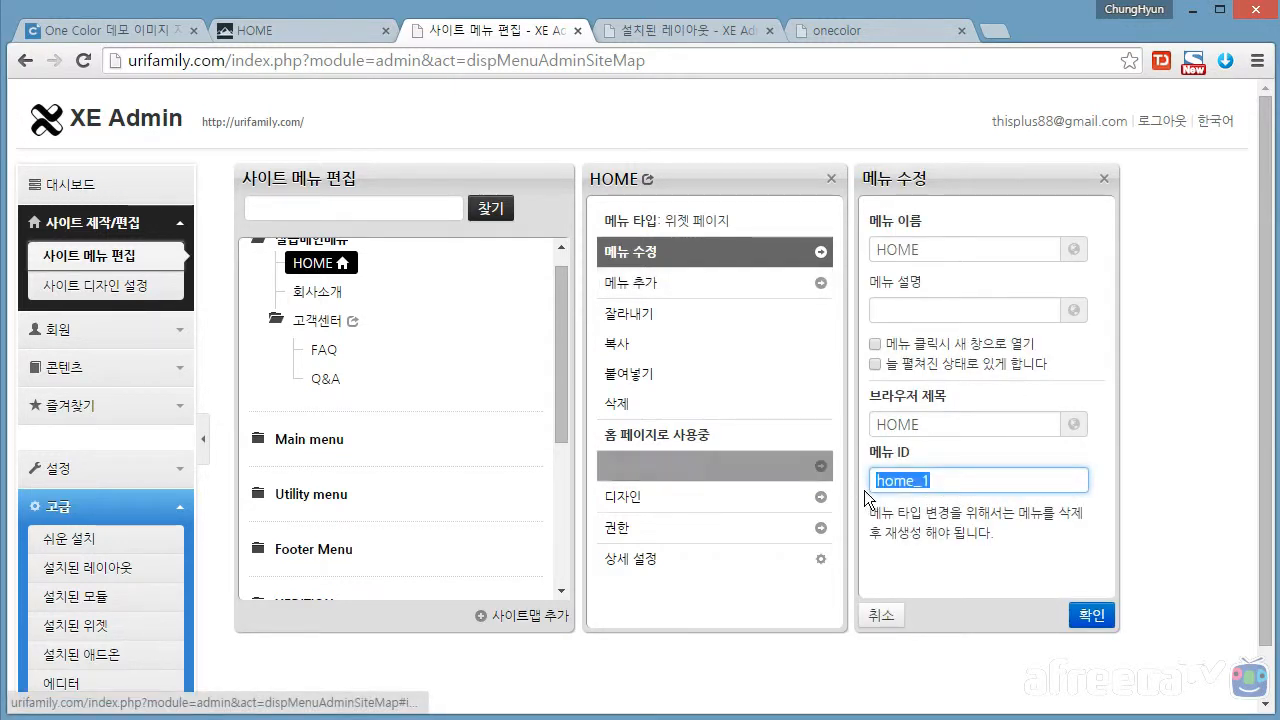
Check the home setting in the demo_main layout, and reopen the XET OneColor_main settings from the installed XET OneColor layouts
left_click(672, 32)
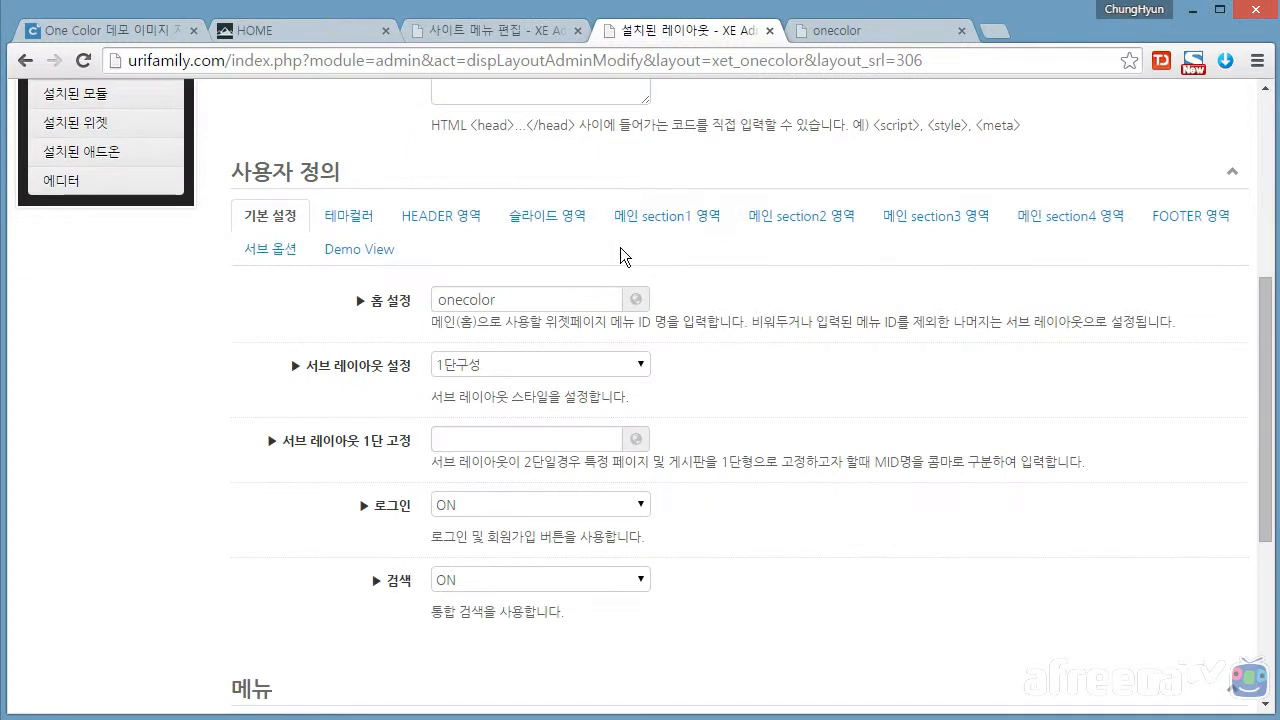
left_click(488, 29)
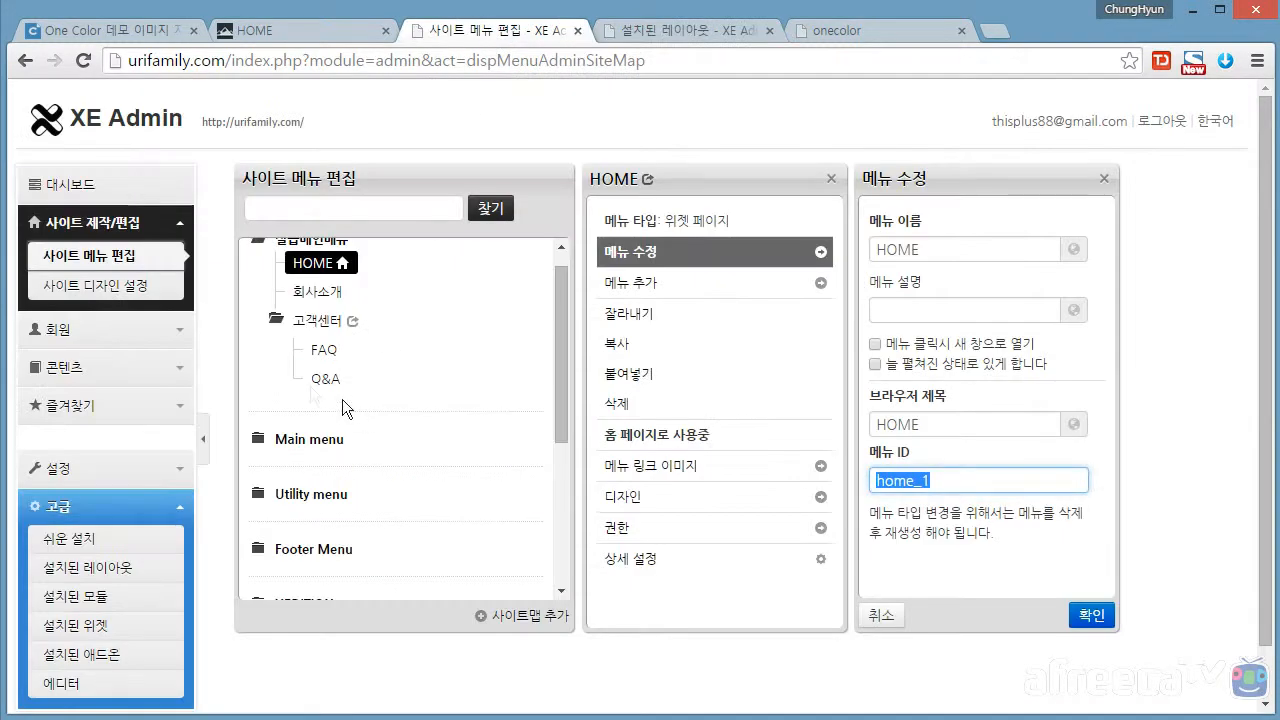
left_click(87, 565)
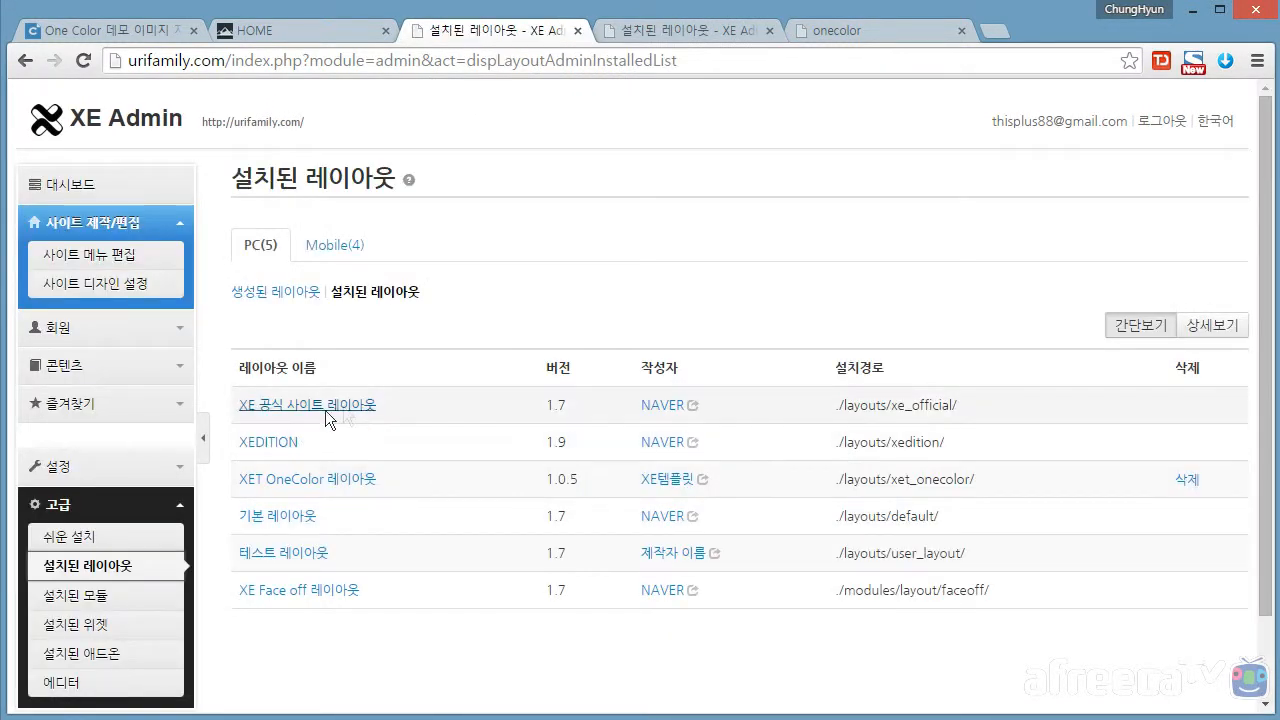
left_click(343, 481)
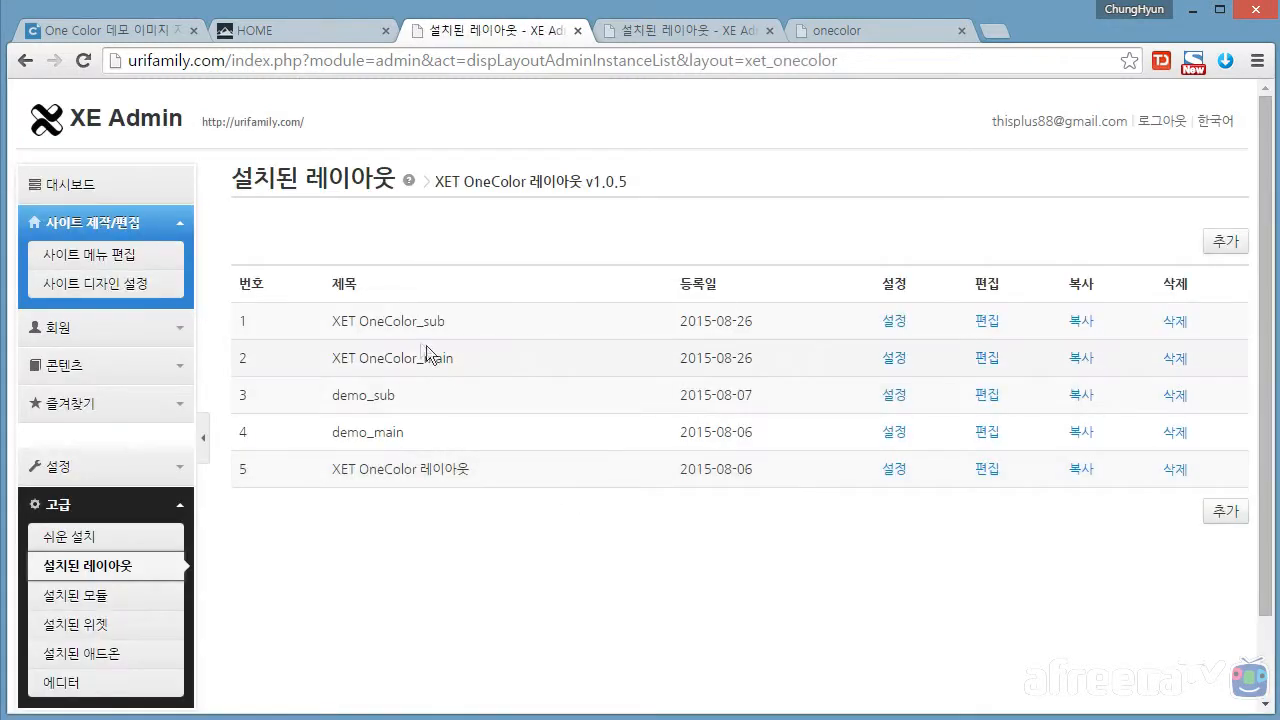
left_click(896, 360)
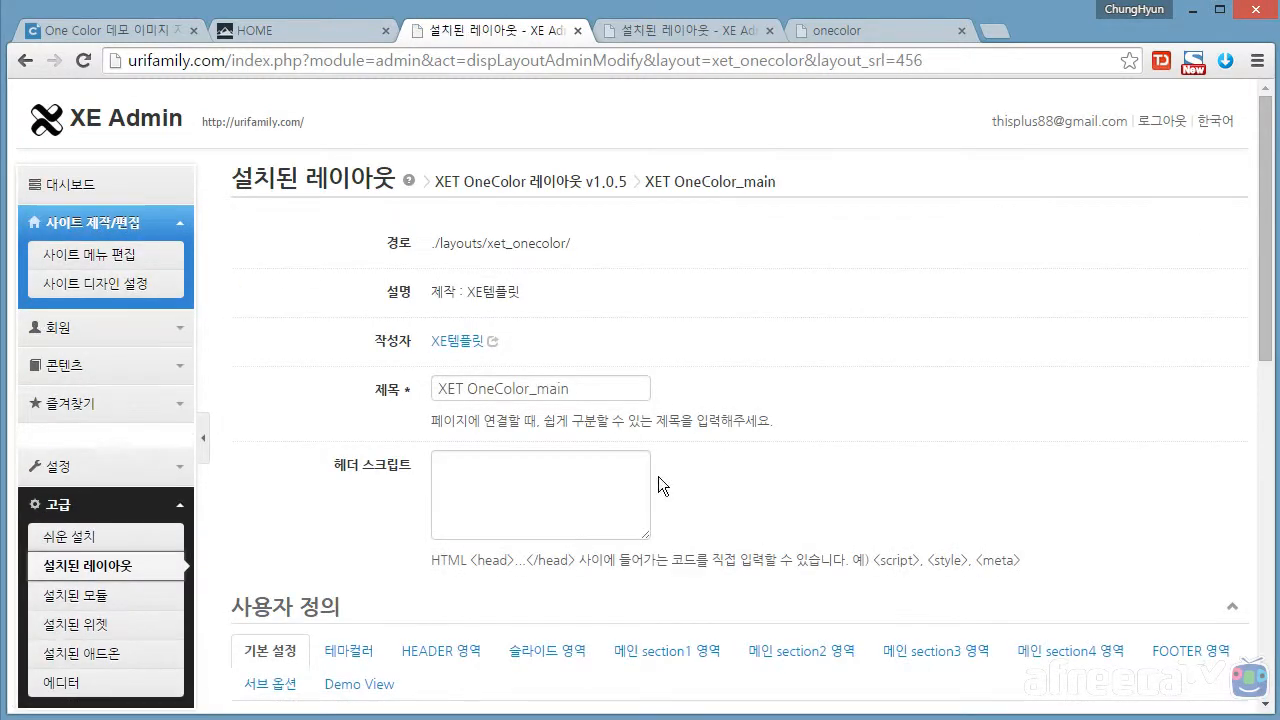
Set the home setting (홈 설정) to home_1 in the layout's basic settings and save the layout
scroll(658, 476, "down", 2)
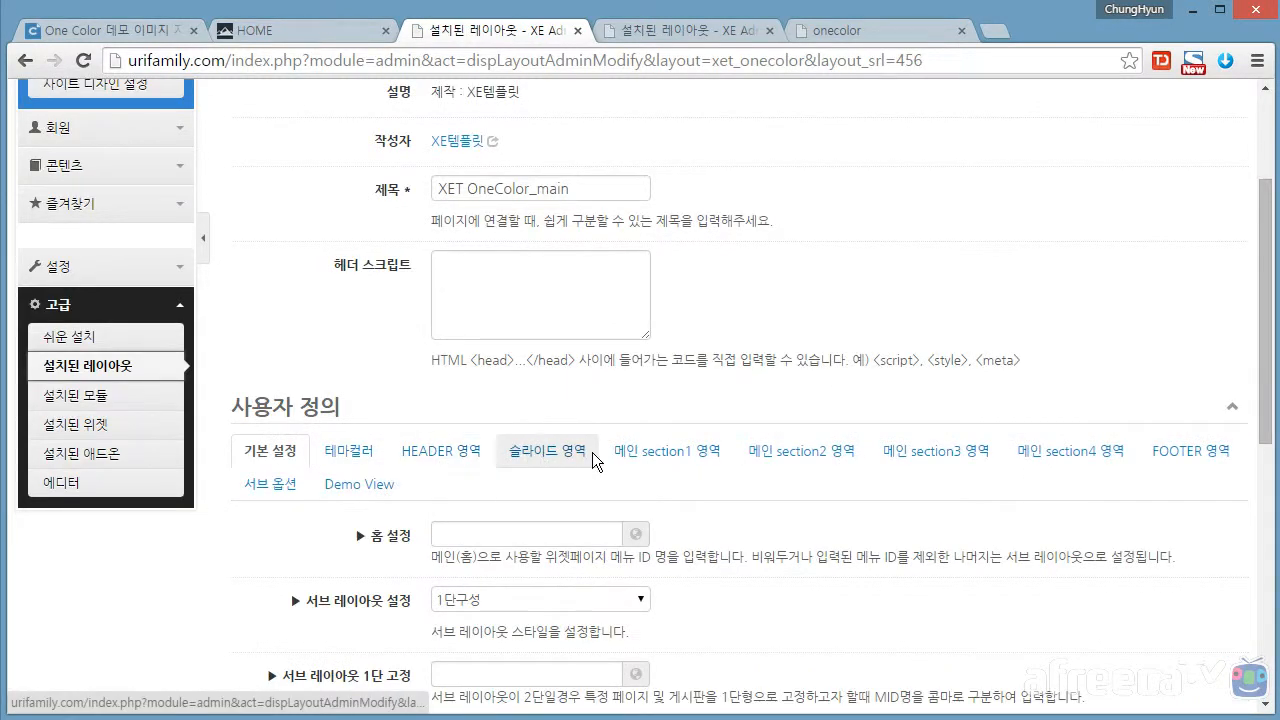
scroll(455, 465, "down", 2)
left_click(512, 334)
type("home_1")
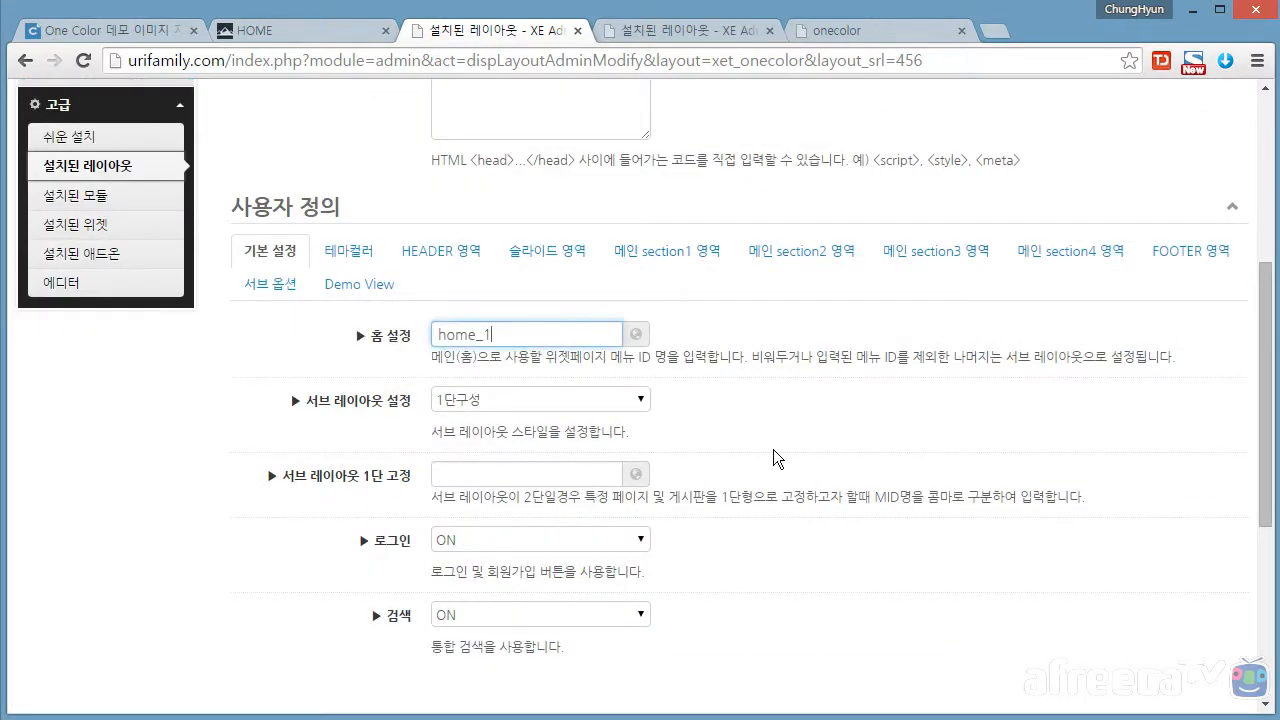
scroll(840, 435, "down", 2)
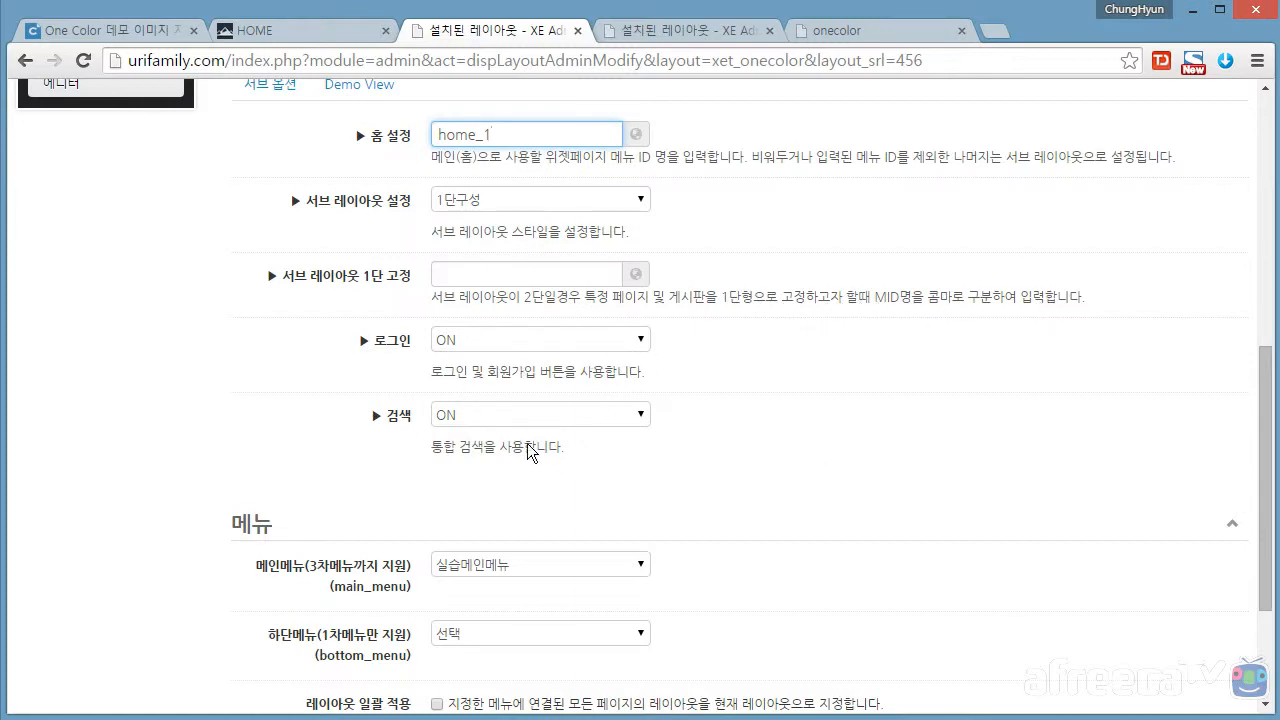
scroll(555, 445, "down", 3)
left_click(1225, 580)
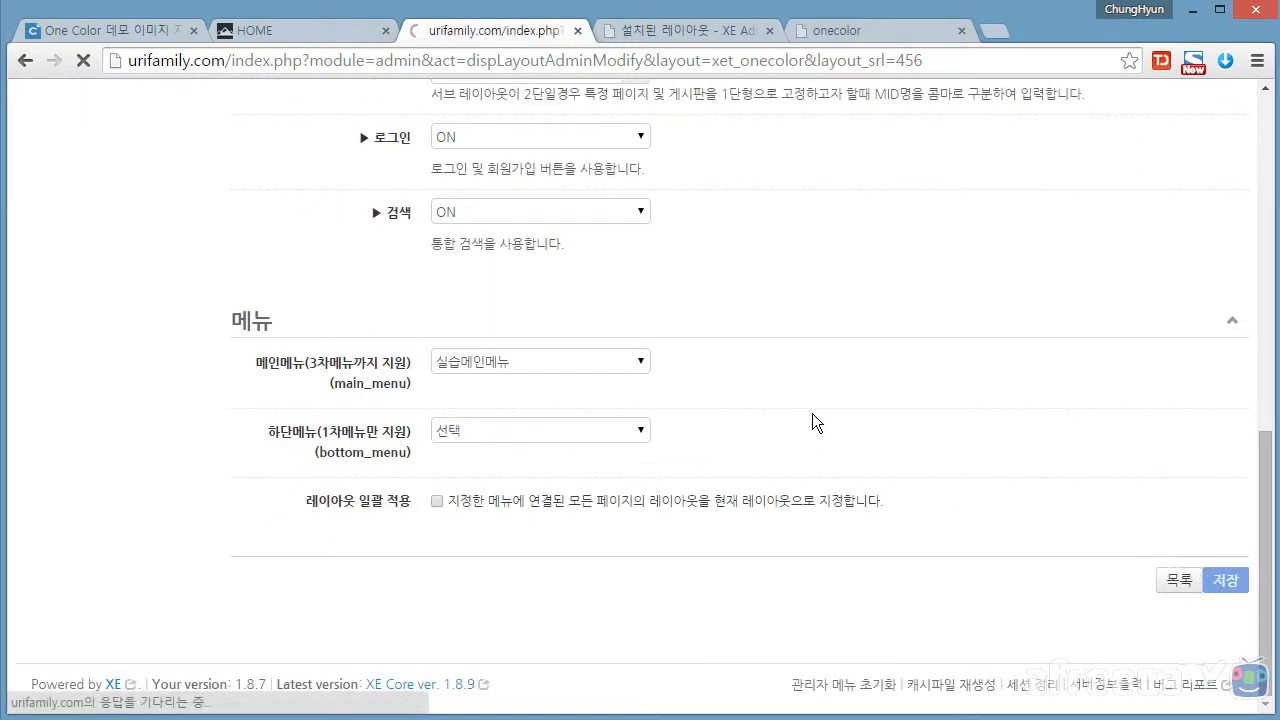
Reload the HOME page of the site and check the section1 area below the slide
left_click(331, 35)
key("F5")
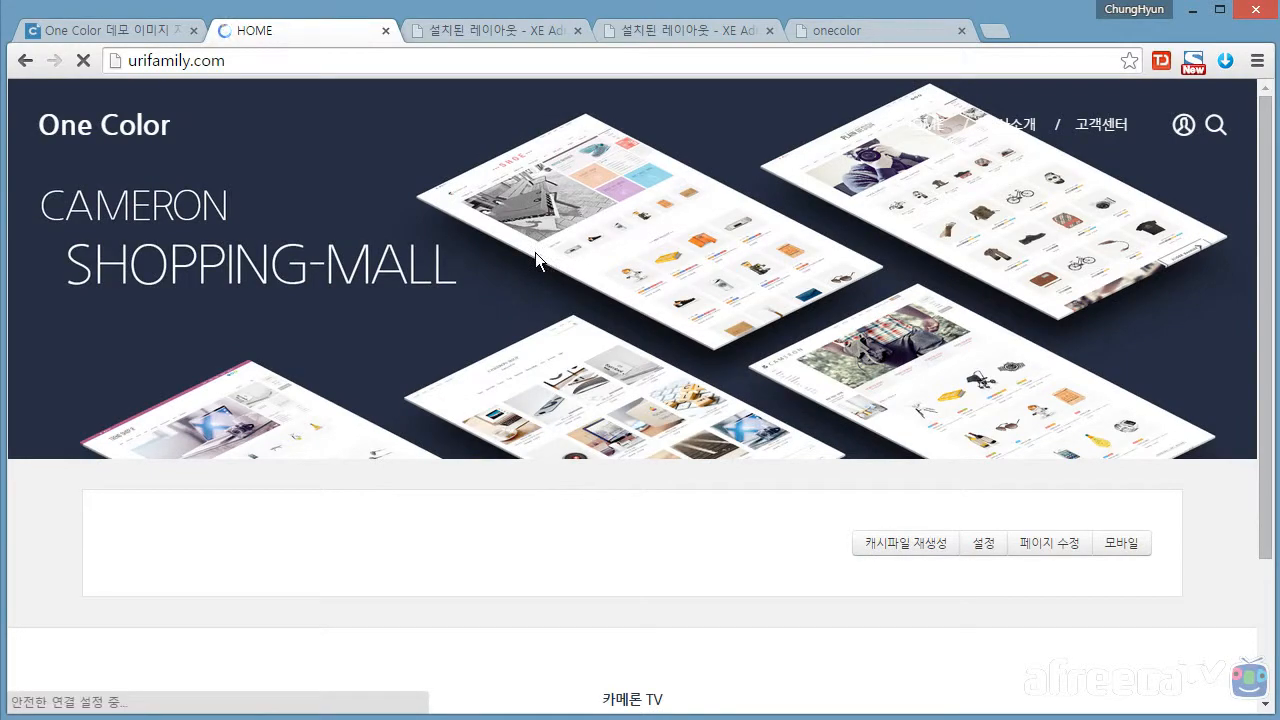
scroll(892, 370, "down", 1)
scroll(975, 400, "down", 2)
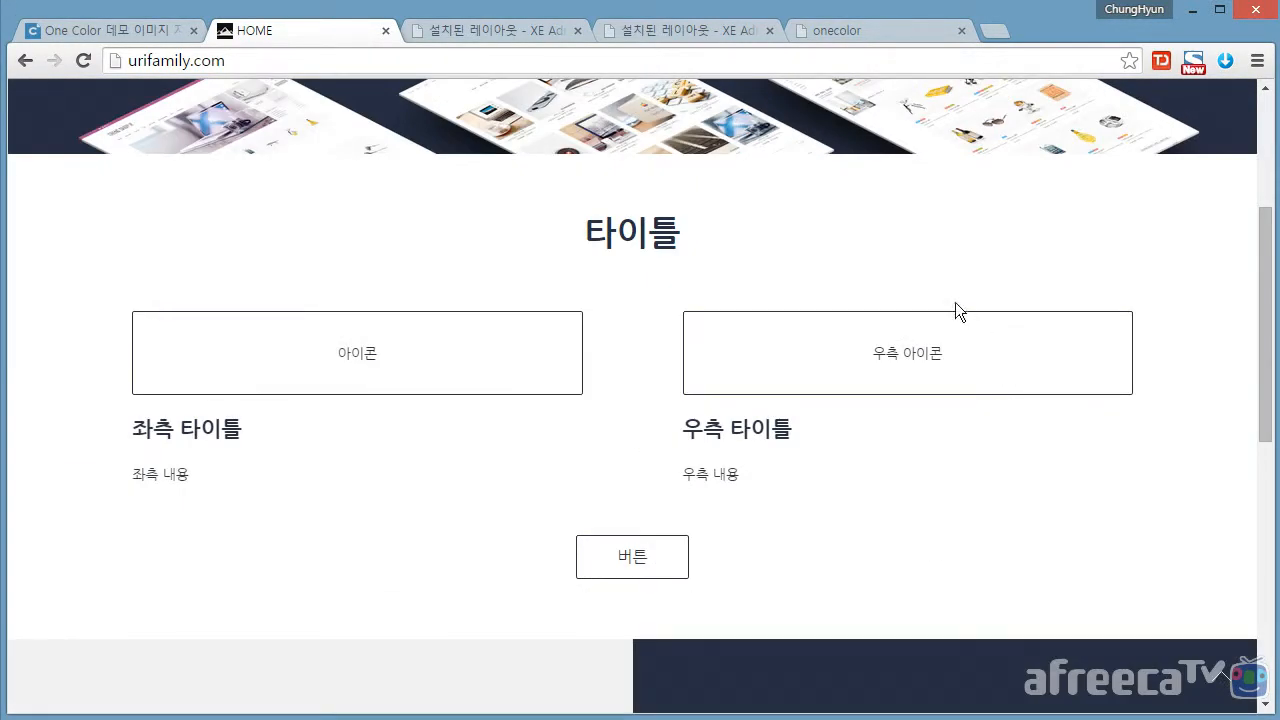
Review the home setting in the XET OneColor_main layout against the section content on the HOME page
left_click(500, 33)
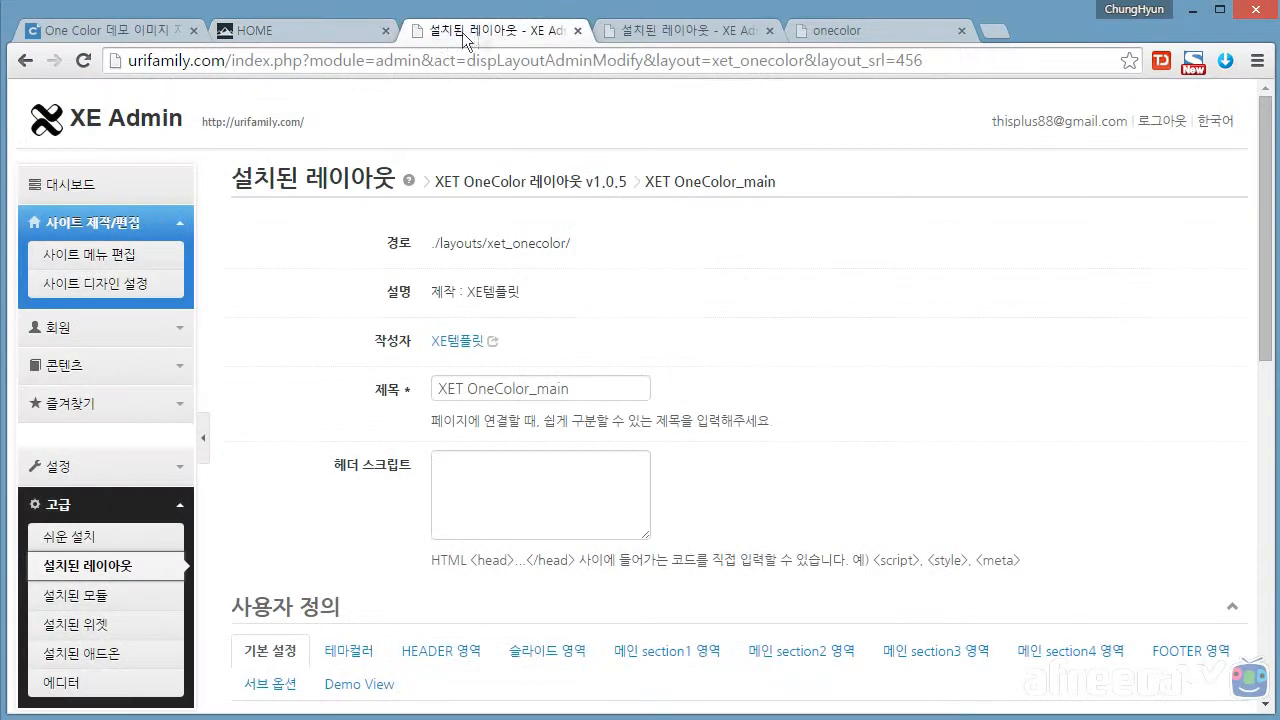
scroll(389, 498, "down", 2)
scroll(365, 470, "down", 1)
double_click(515, 441)
left_click(172, 482)
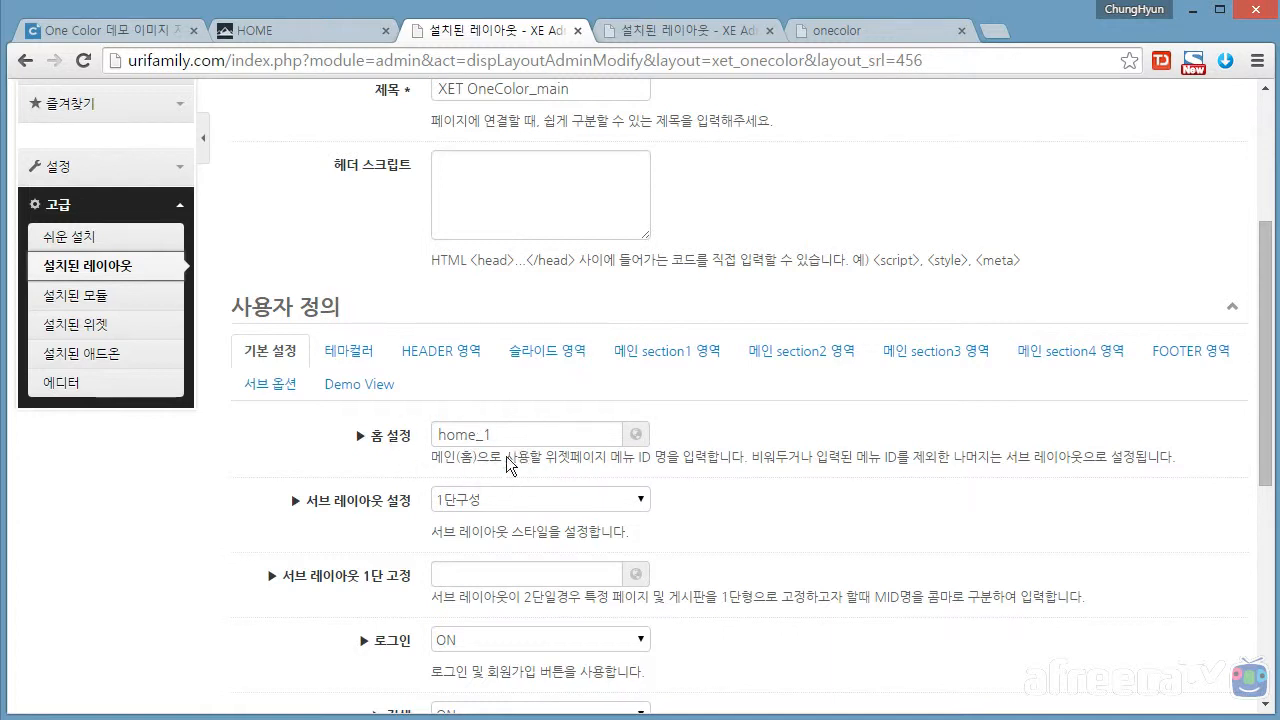
left_click(316, 34)
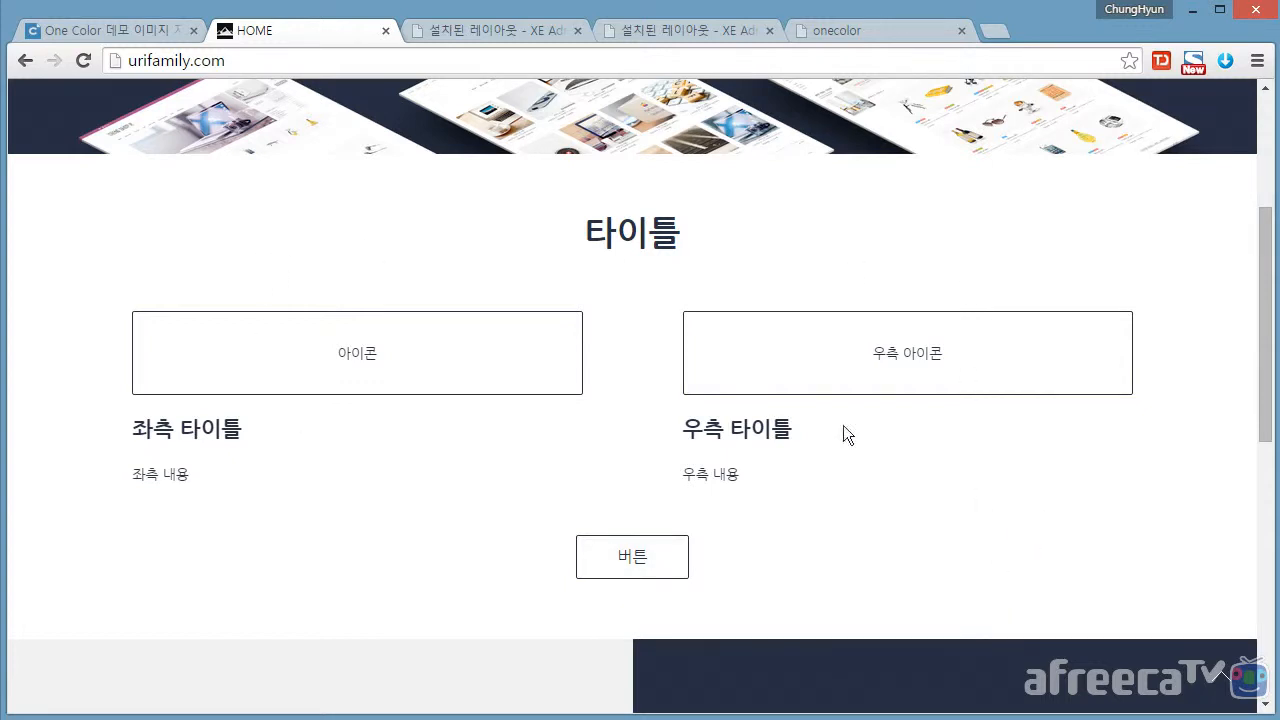
left_click(506, 35)
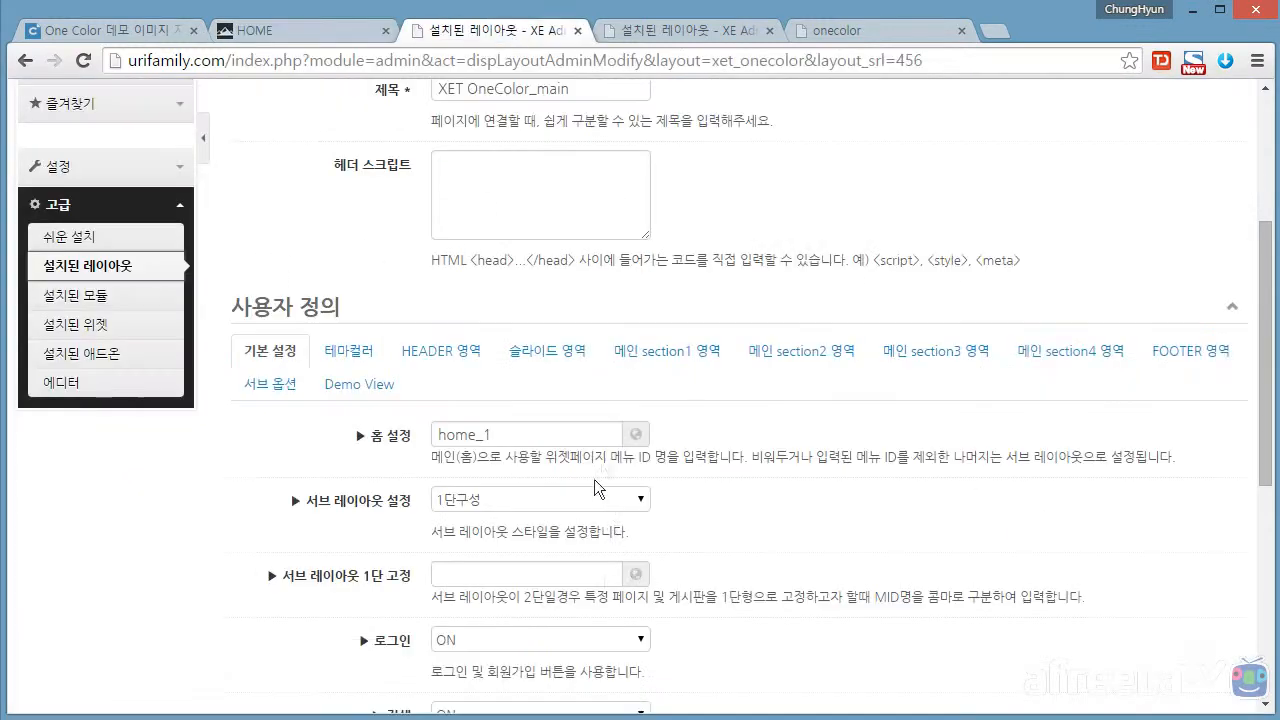
Open the layout's main section1 settings and compare their title, icon and content fields with the HOME page
left_click(676, 358)
scroll(790, 487, "down", 2)
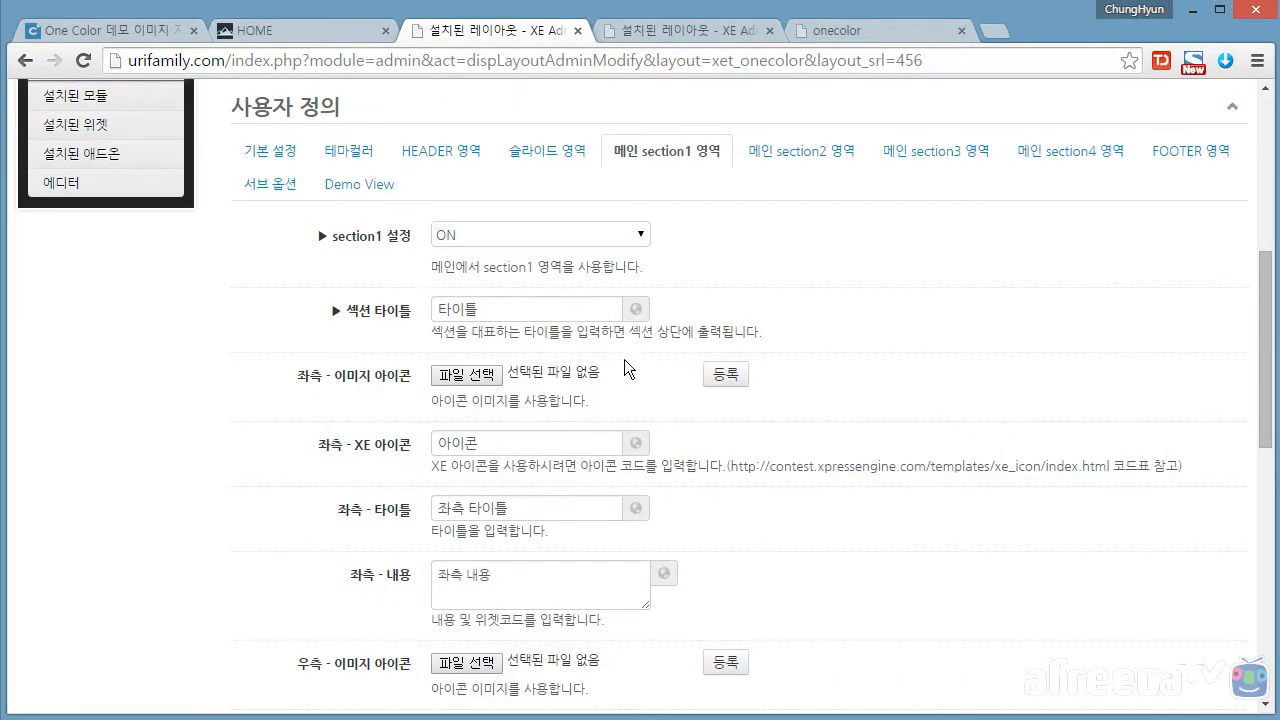
scroll(624, 360, "down", 1)
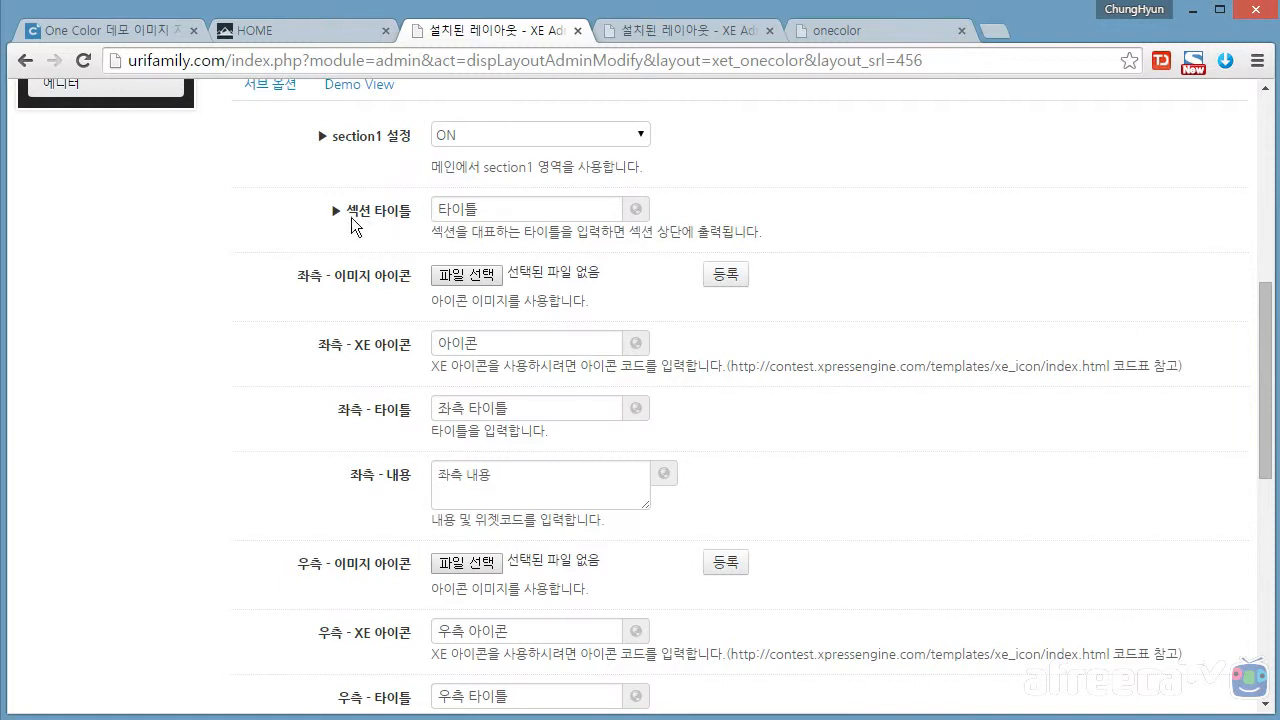
left_click(306, 31)
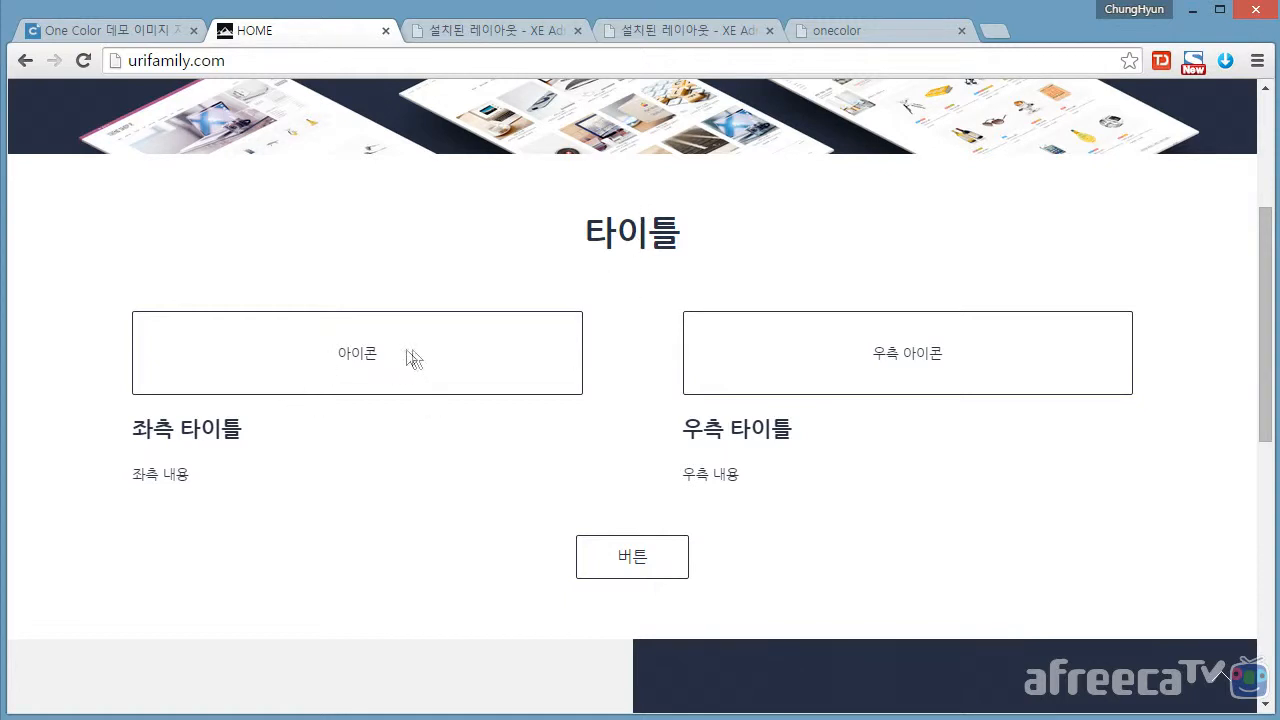
left_click(490, 31)
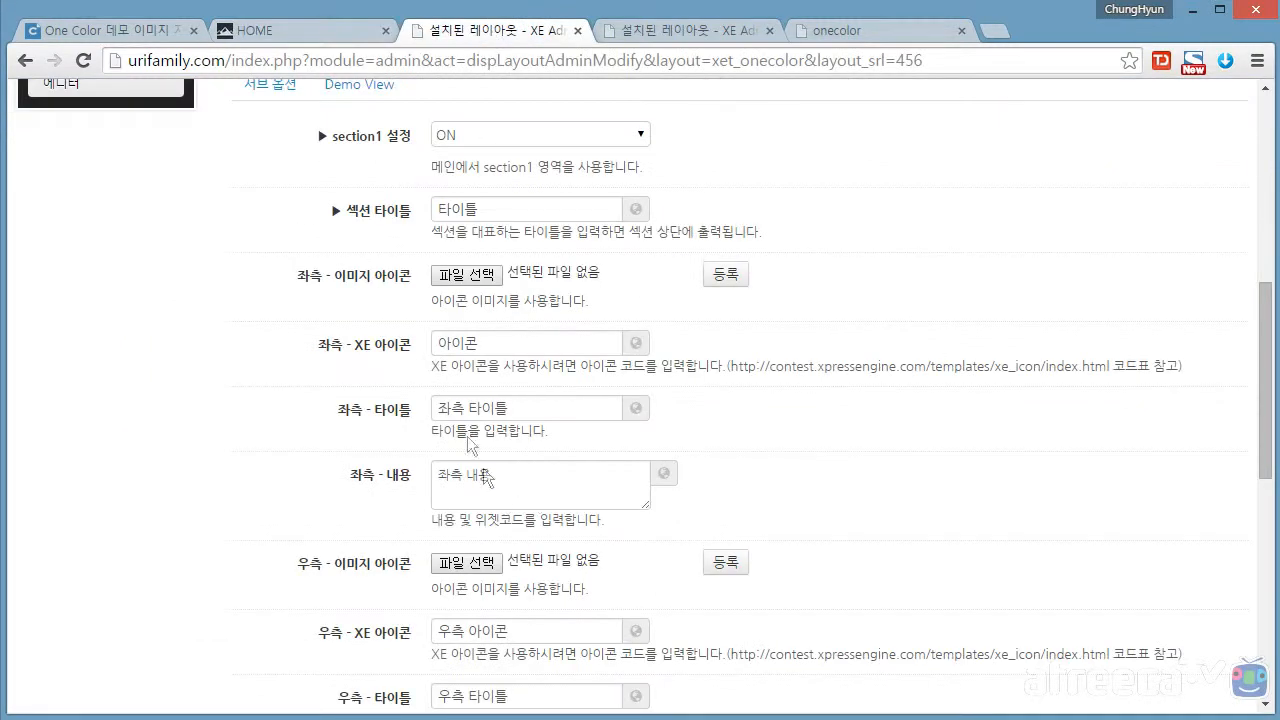
Add "좌측" in front of the left XE icon text in the section1 settings and save the layout
left_click(441, 347)
type("좌측")
scroll(955, 517, "down", 5)
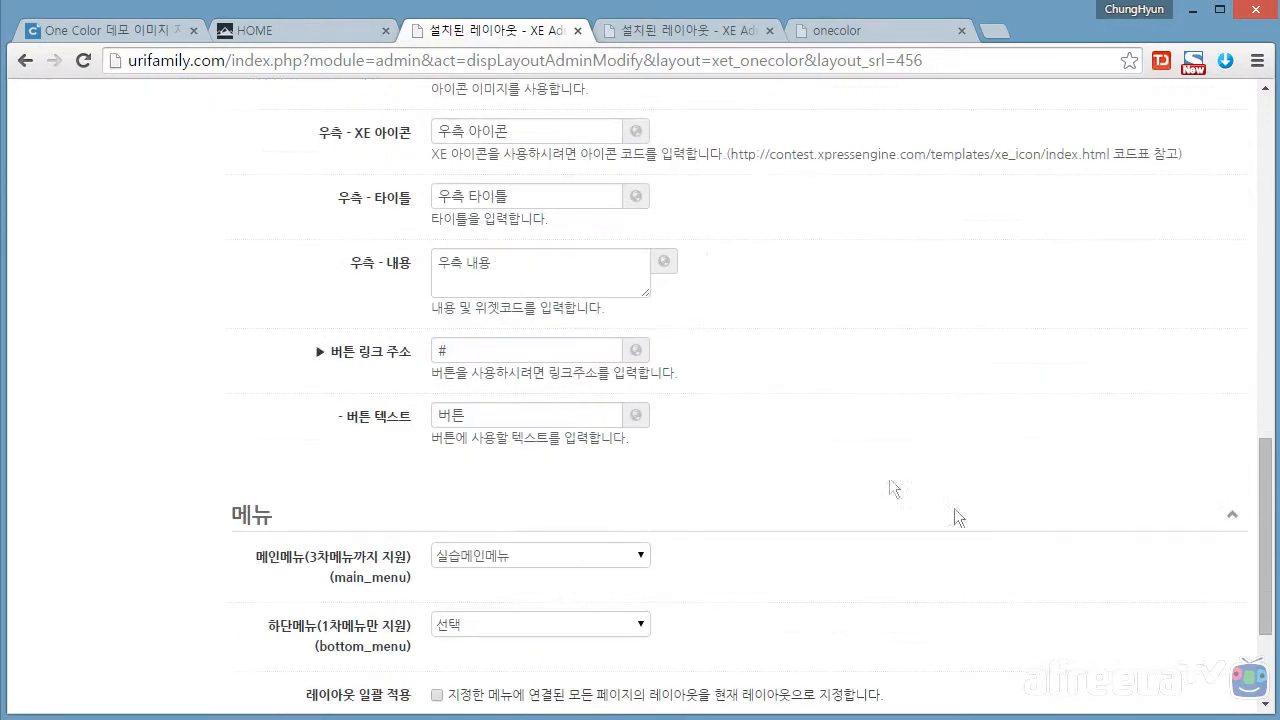
scroll(955, 517, "down", 2)
left_click(1226, 580)
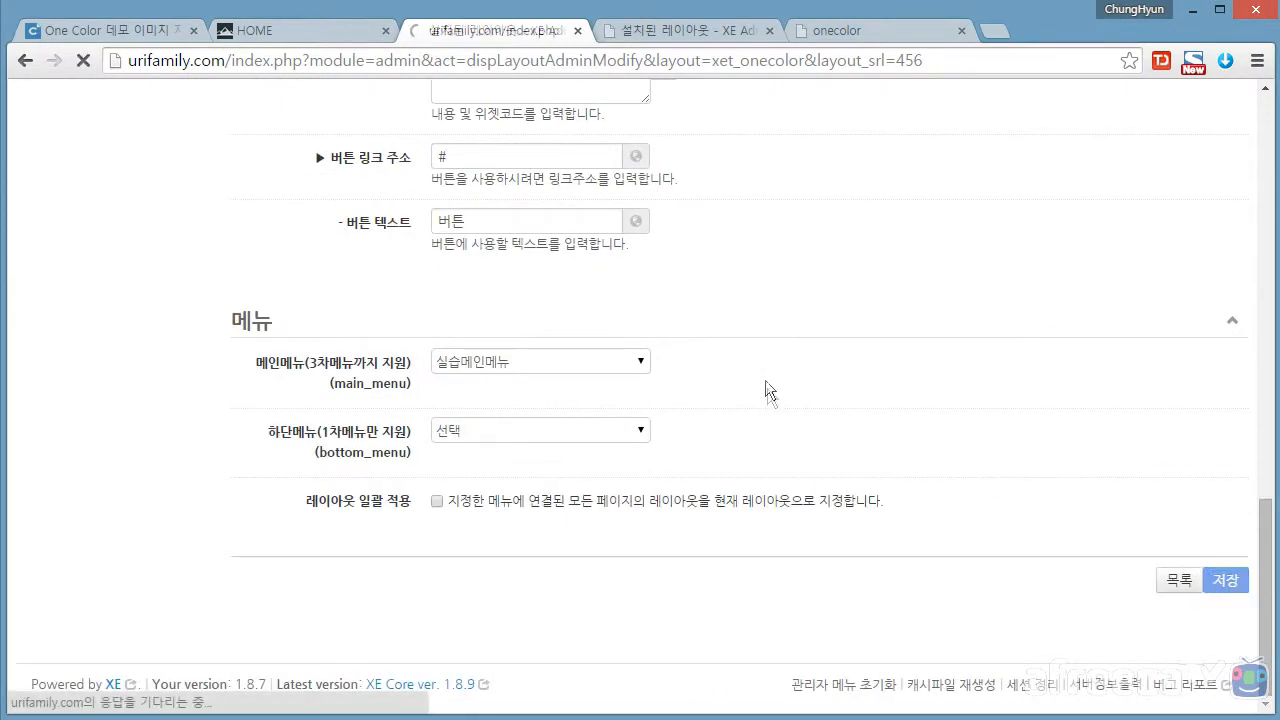
scroll(686, 349, "down", 9)
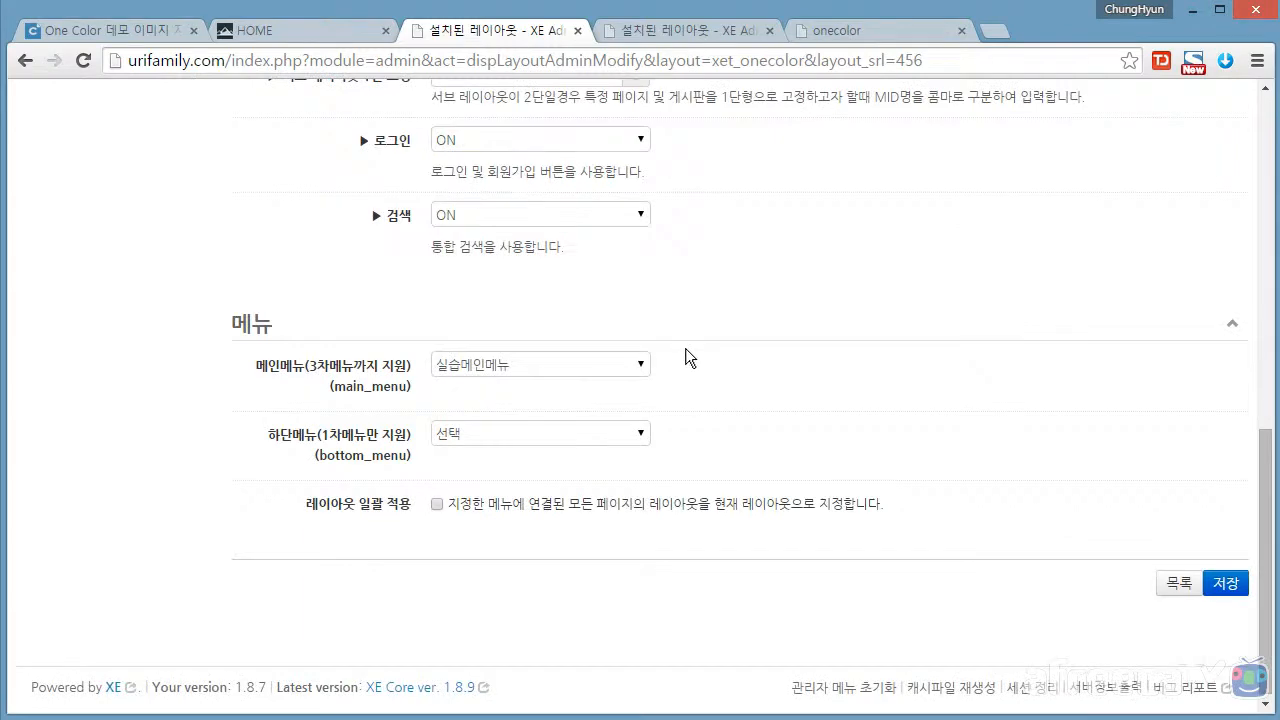
Reopen the layout's main section1 settings, reload the HOME page and check the section's left and right content against the settings
scroll(685, 348, "up", 10)
left_click(674, 253)
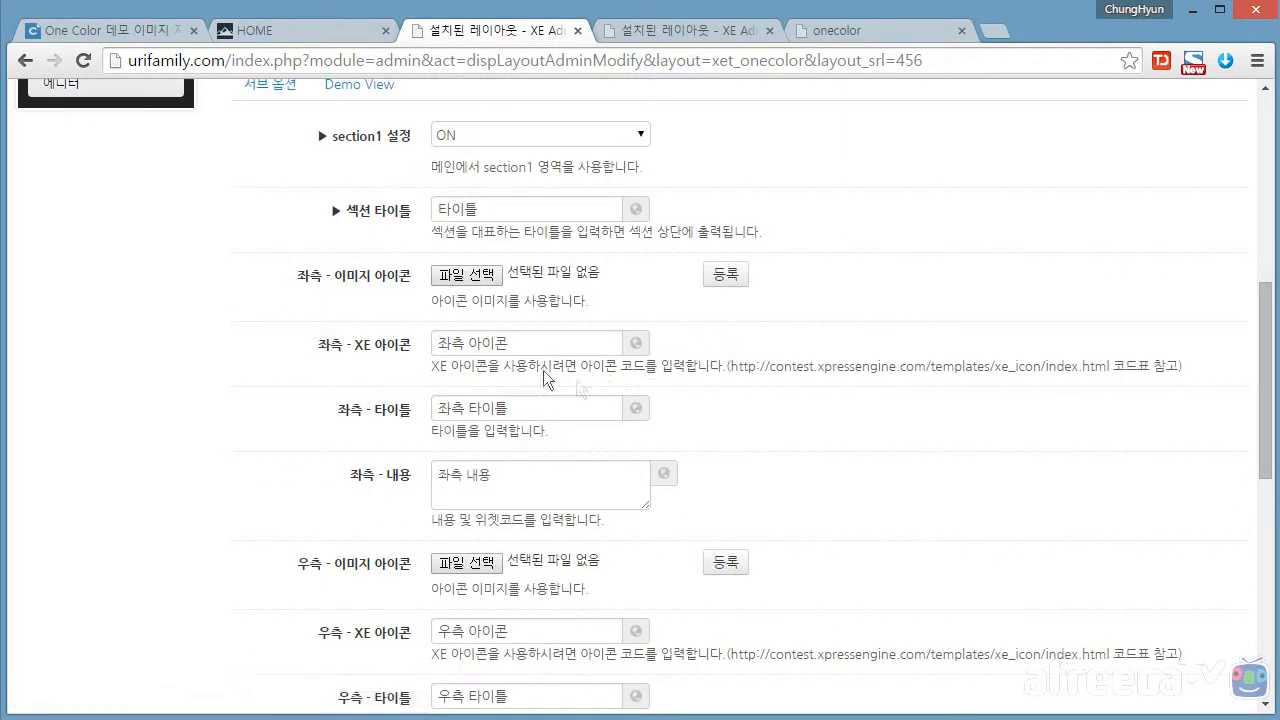
left_click(336, 30)
key("F5")
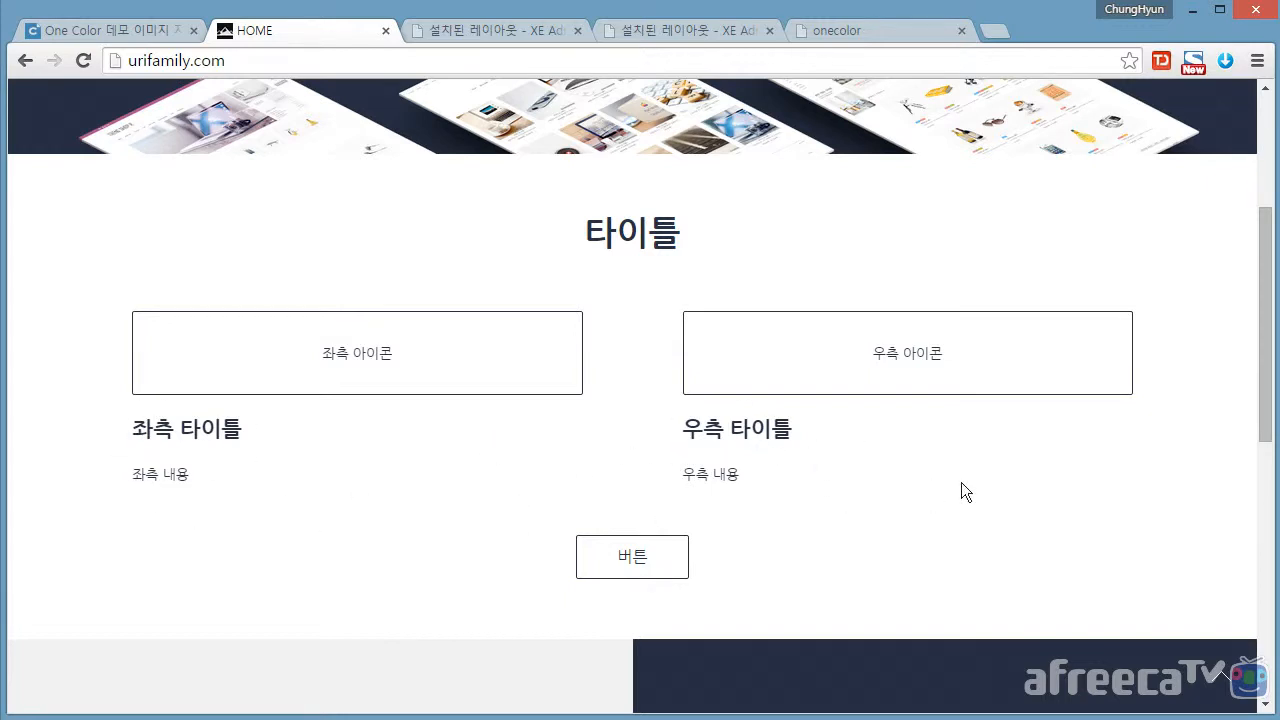
left_click(594, 558)
left_click(510, 31)
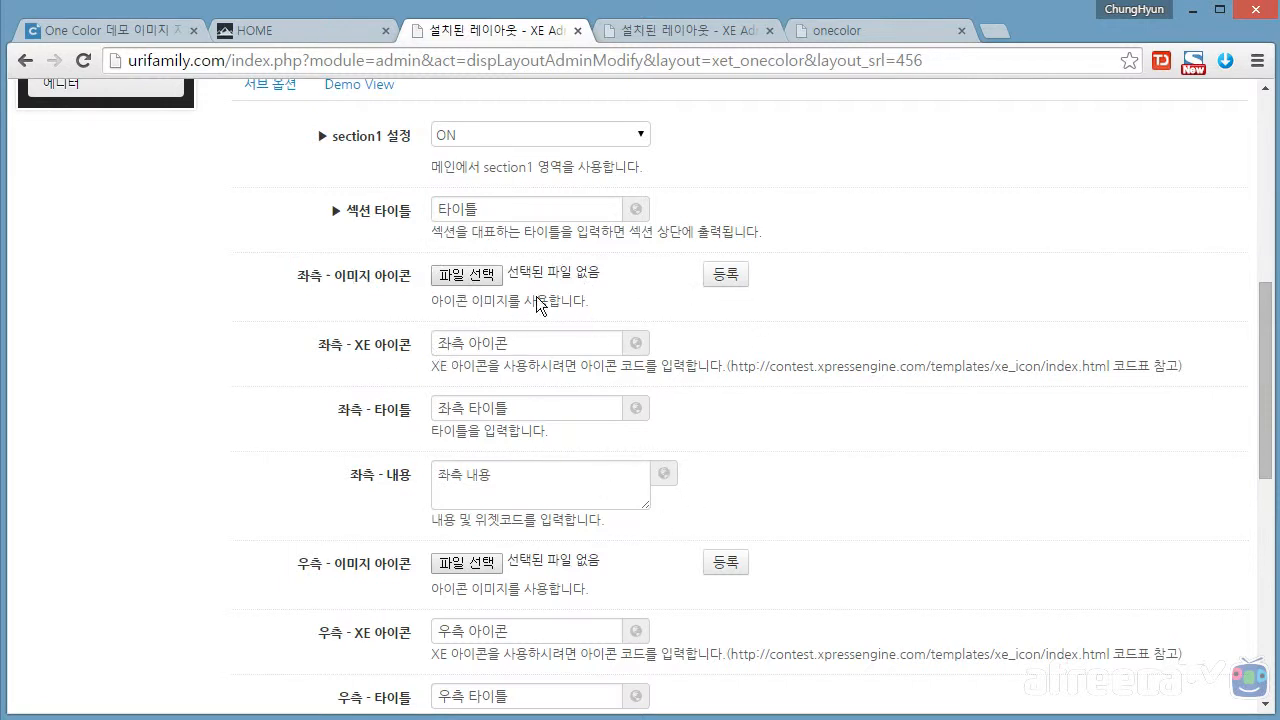
Review the left image icon option in the section1 settings and examine the slide and section1 areas on the HOME page
left_click_drag(437, 301, 614, 298)
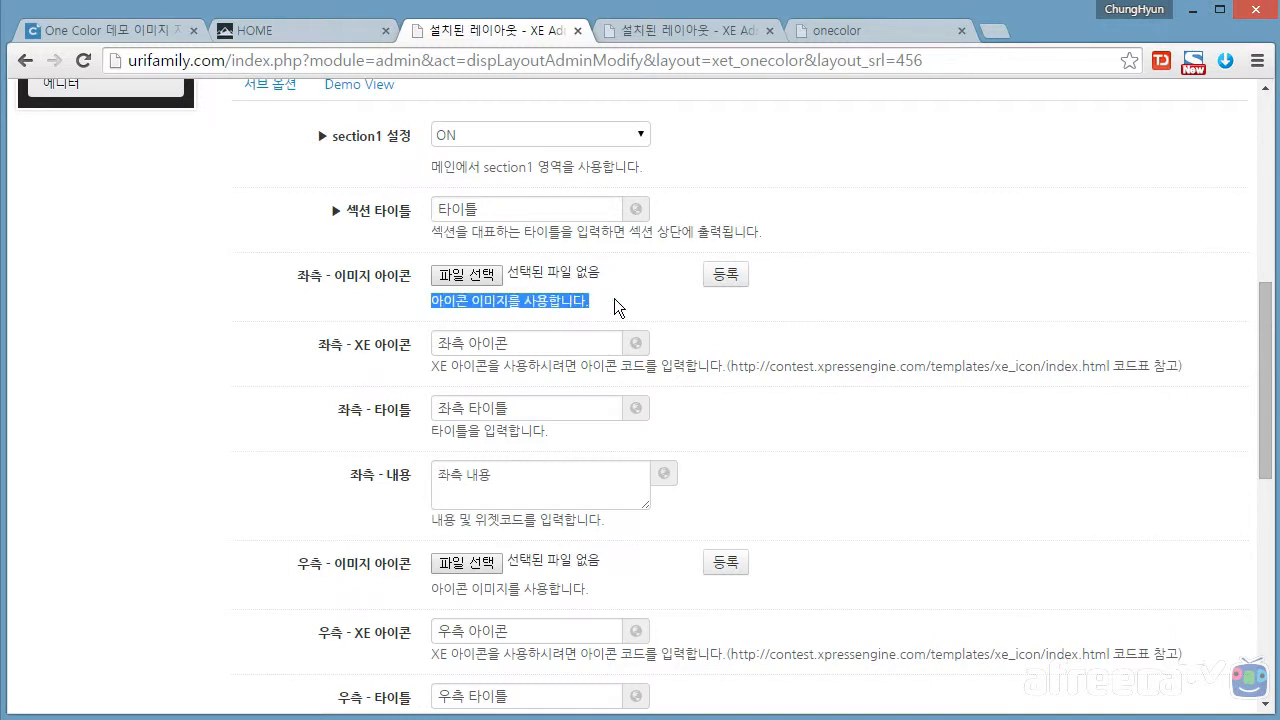
left_click(291, 33)
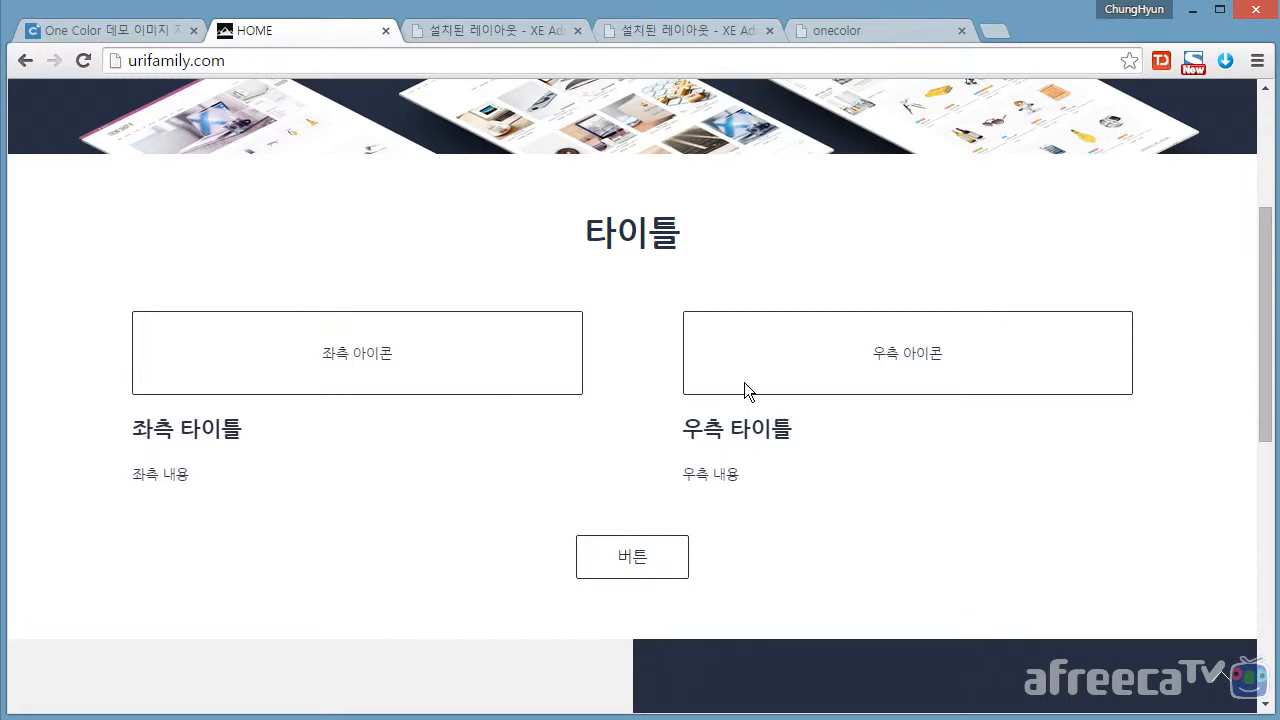
scroll(900, 420, "up", 3)
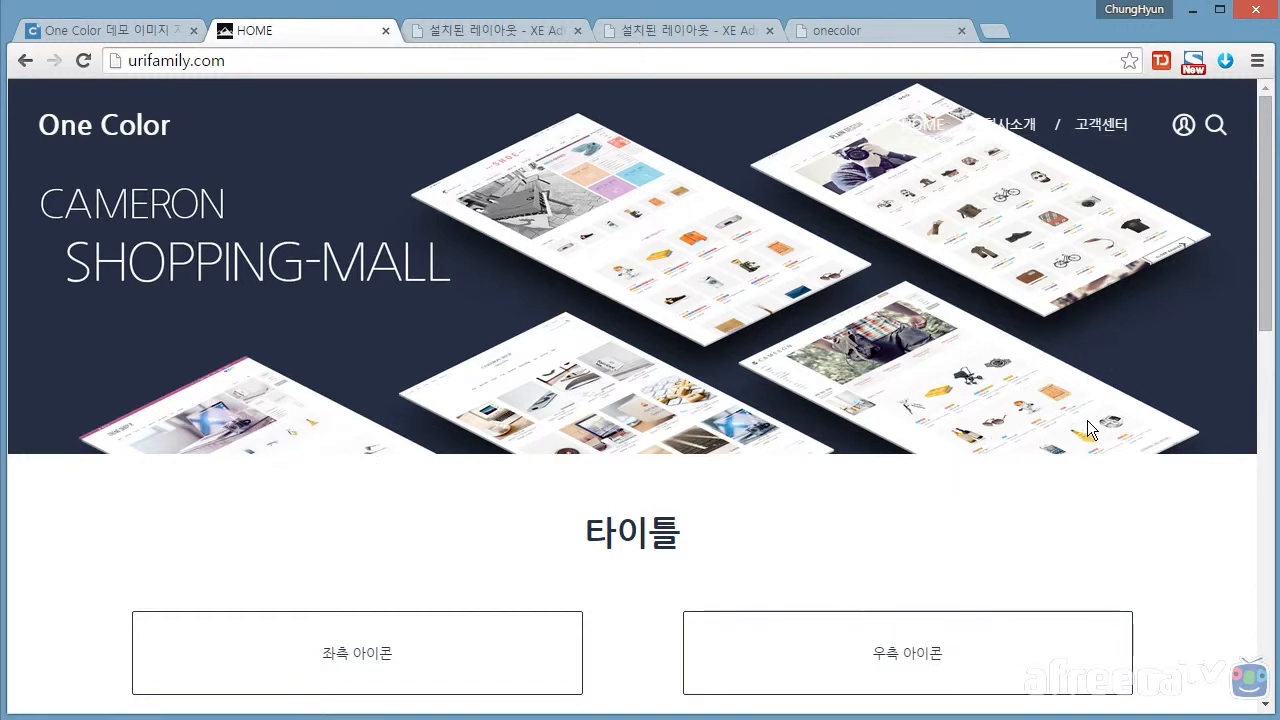
scroll(940, 522, "down", 2)
scroll(939, 518, "up", 2)
scroll(975, 510, "down", 1)
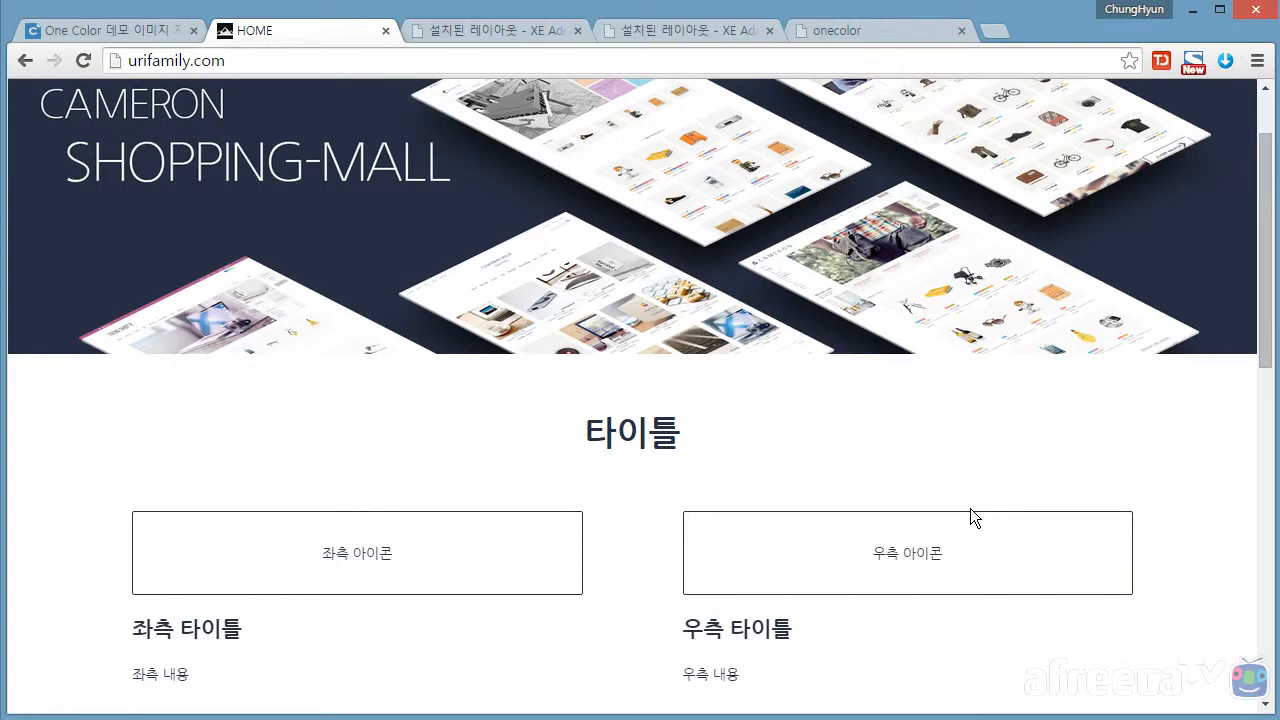
Examine section1 and the sections below it on the onecolor demo page
left_click(852, 32)
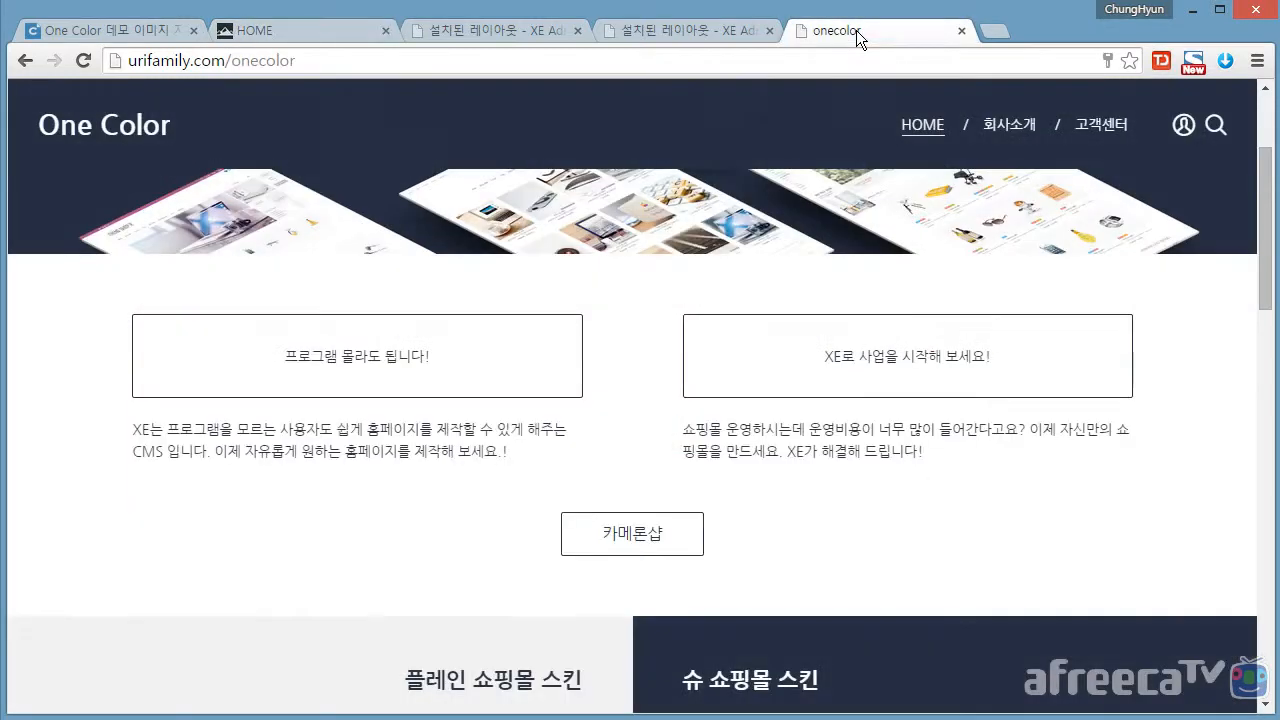
scroll(900, 535, "up", 2)
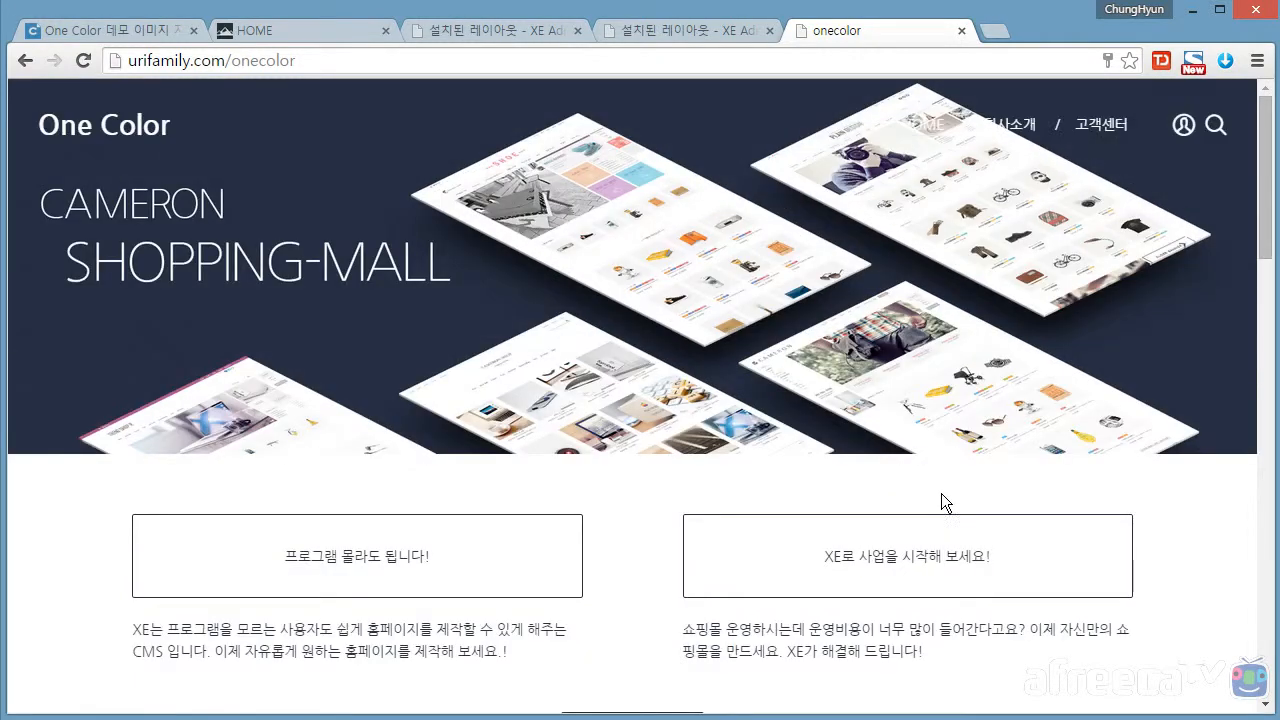
scroll(467, 510, "down", 1)
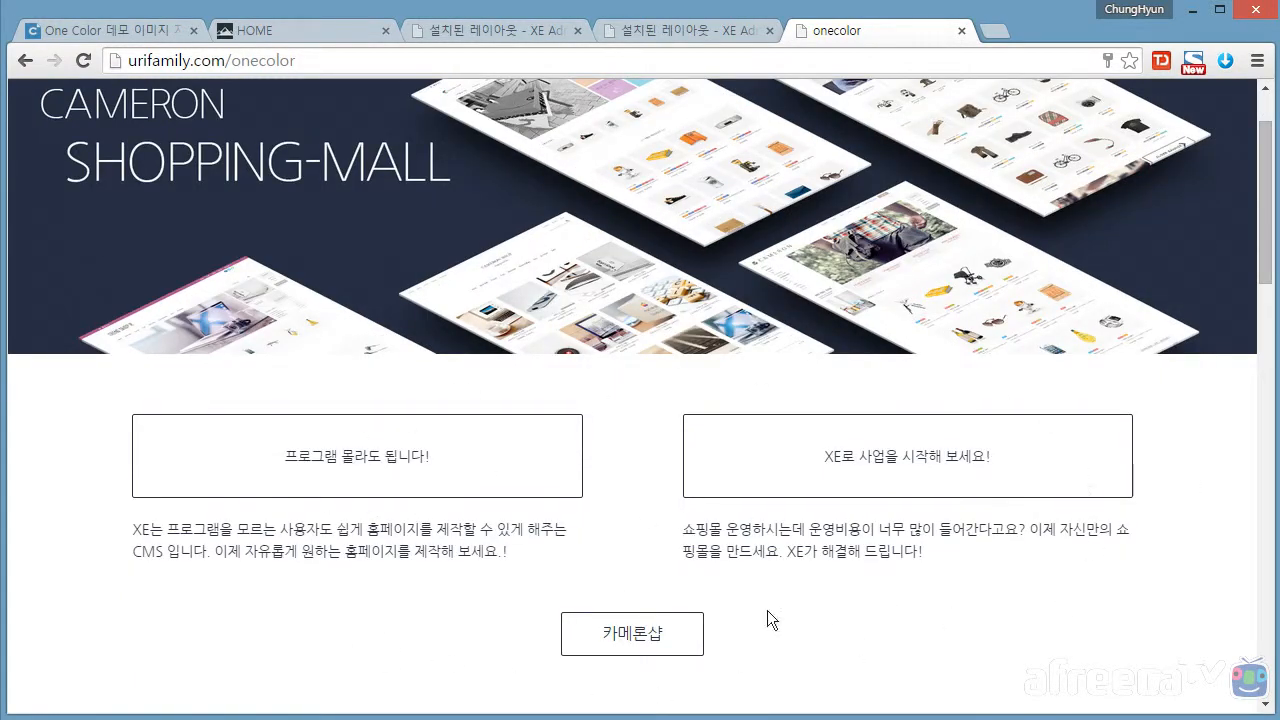
scroll(891, 585, "down", 2)
scroll(959, 487, "down", 2)
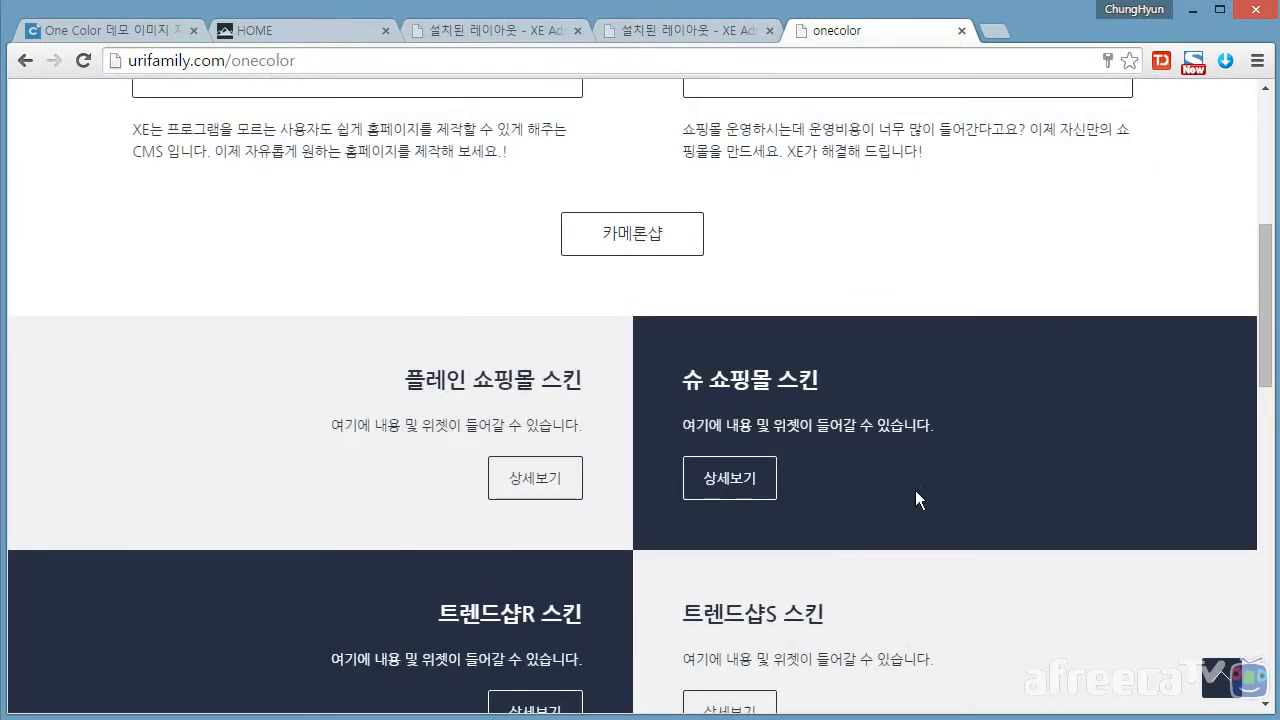
scroll(915, 500, "up", 3)
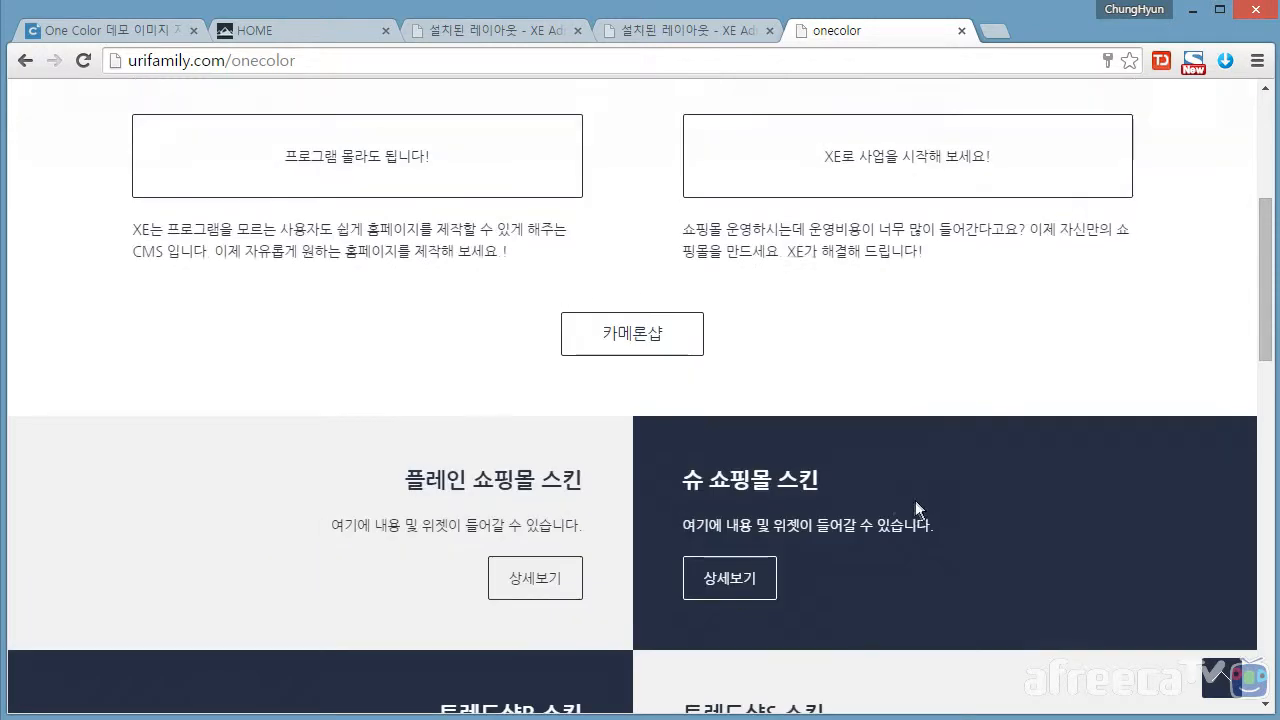
scroll(1020, 506, "up", 1)
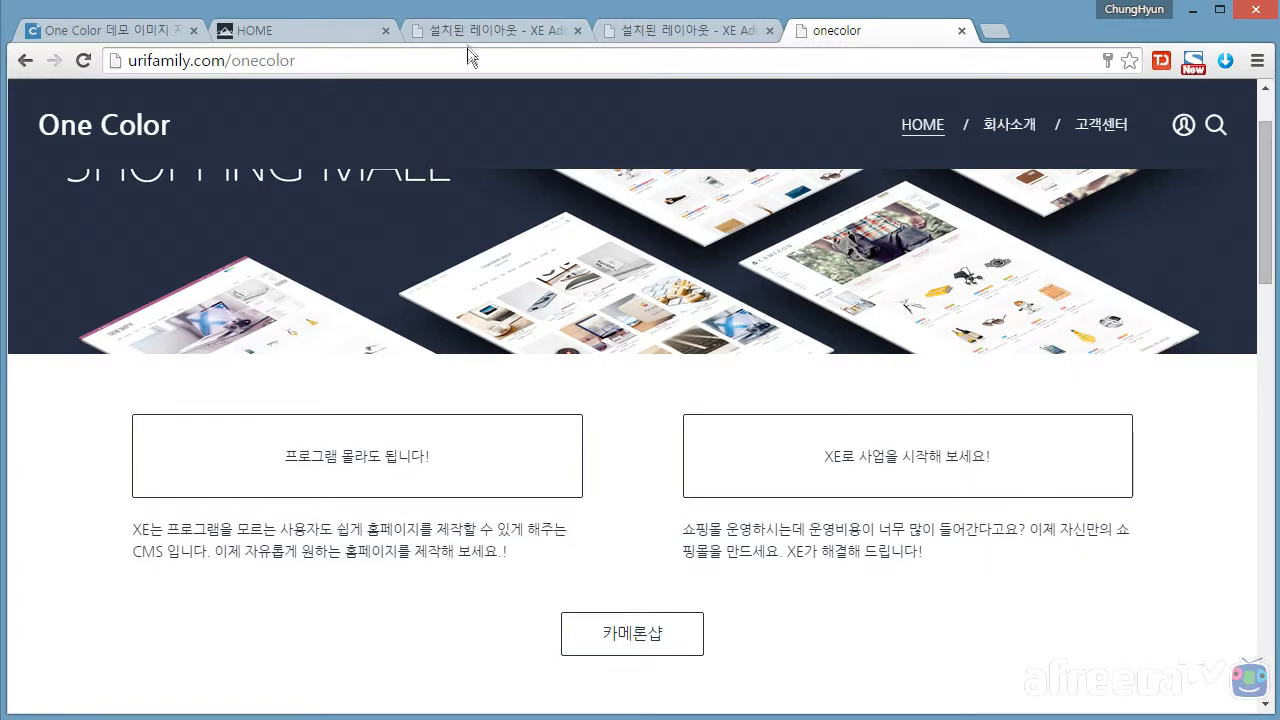
Compare the title, icon boxes, content and button of section1 on the HOME page with the onecolor page
left_click(279, 33)
scroll(831, 456, "down", 2)
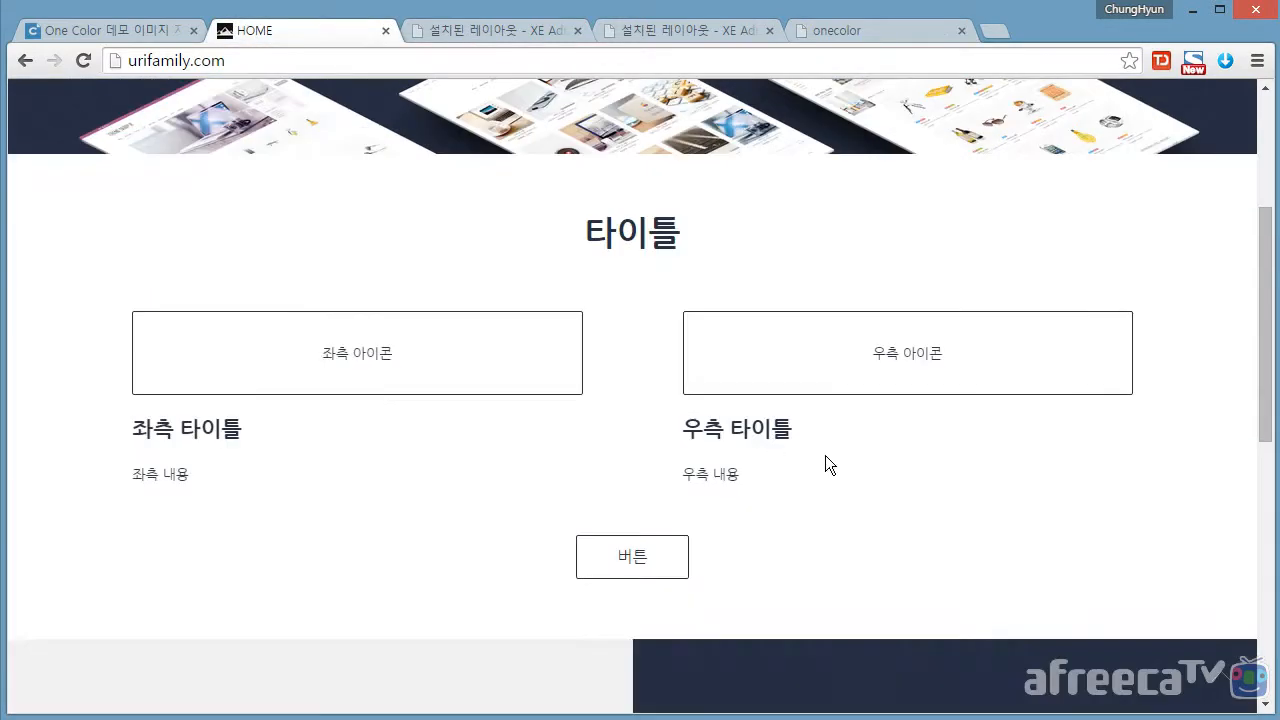
left_click(838, 32)
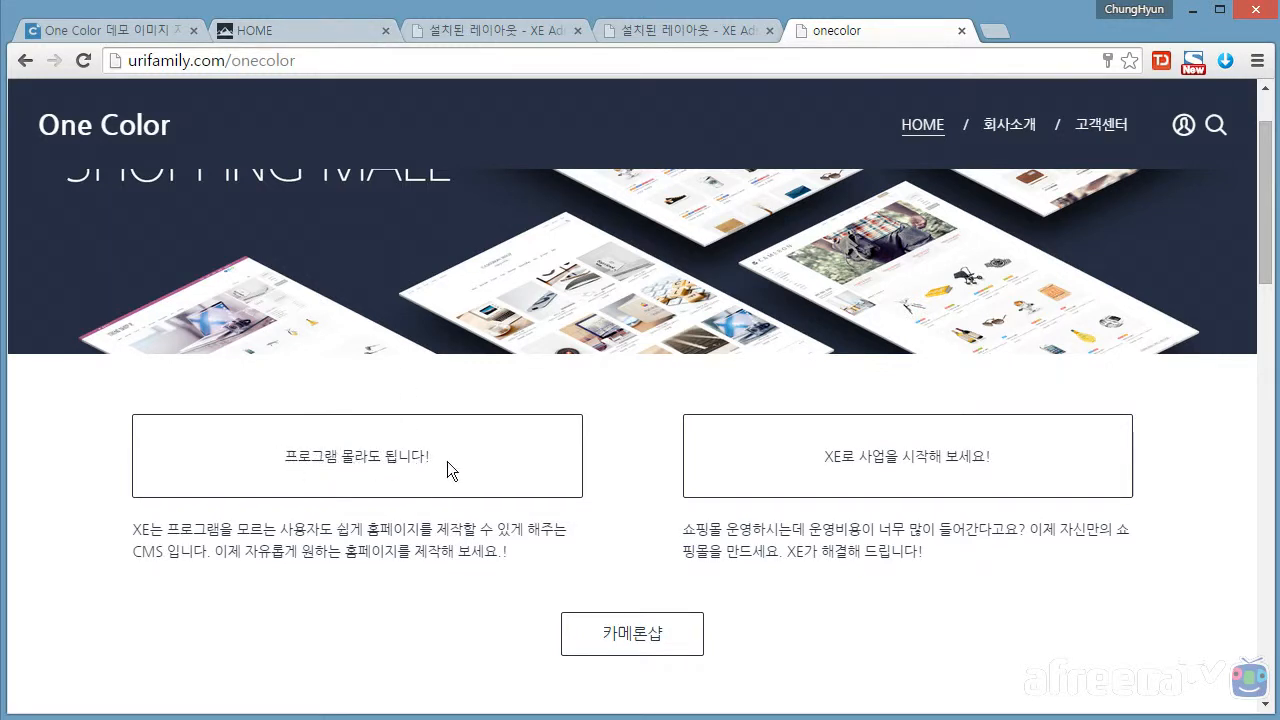
left_click(457, 30)
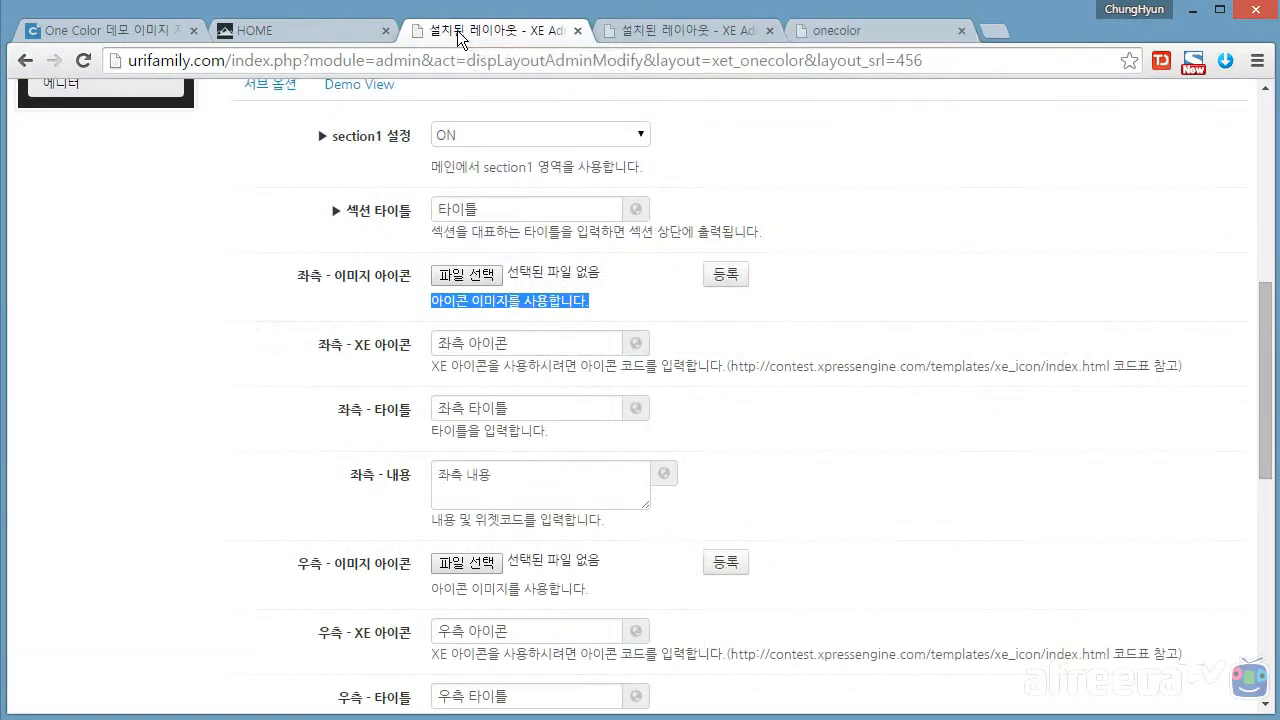
left_click(313, 32)
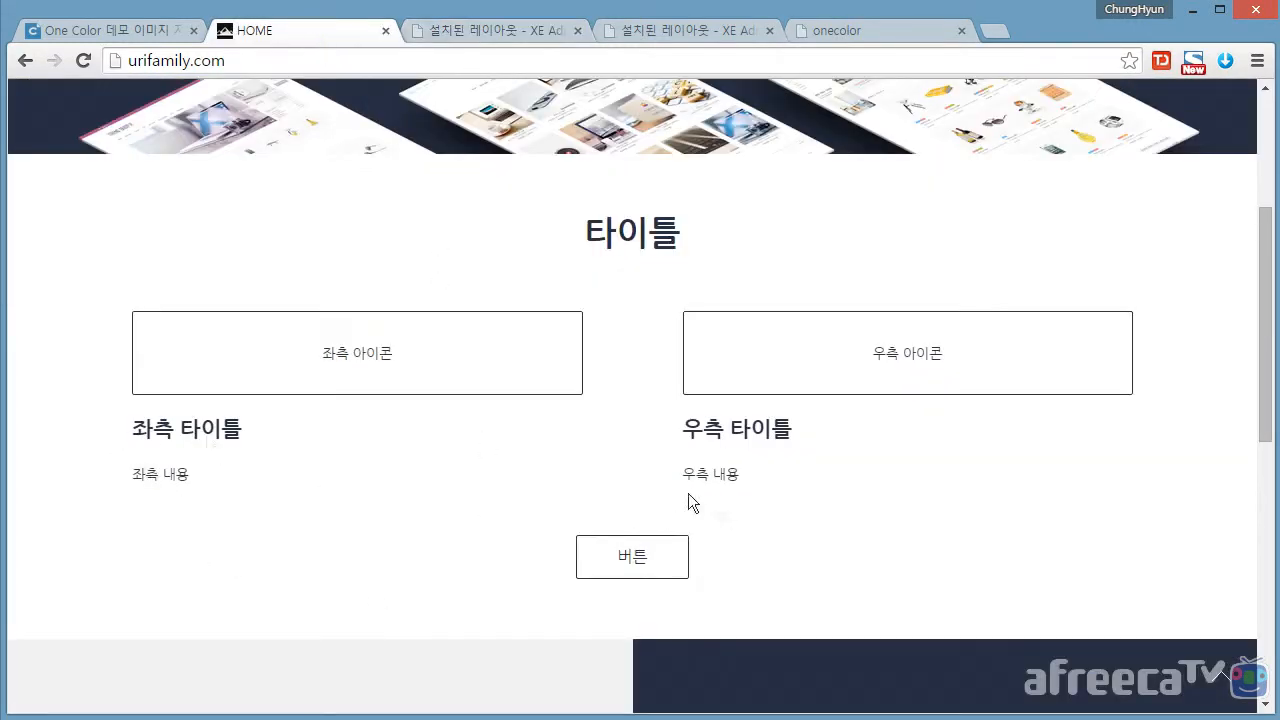
left_click(866, 28)
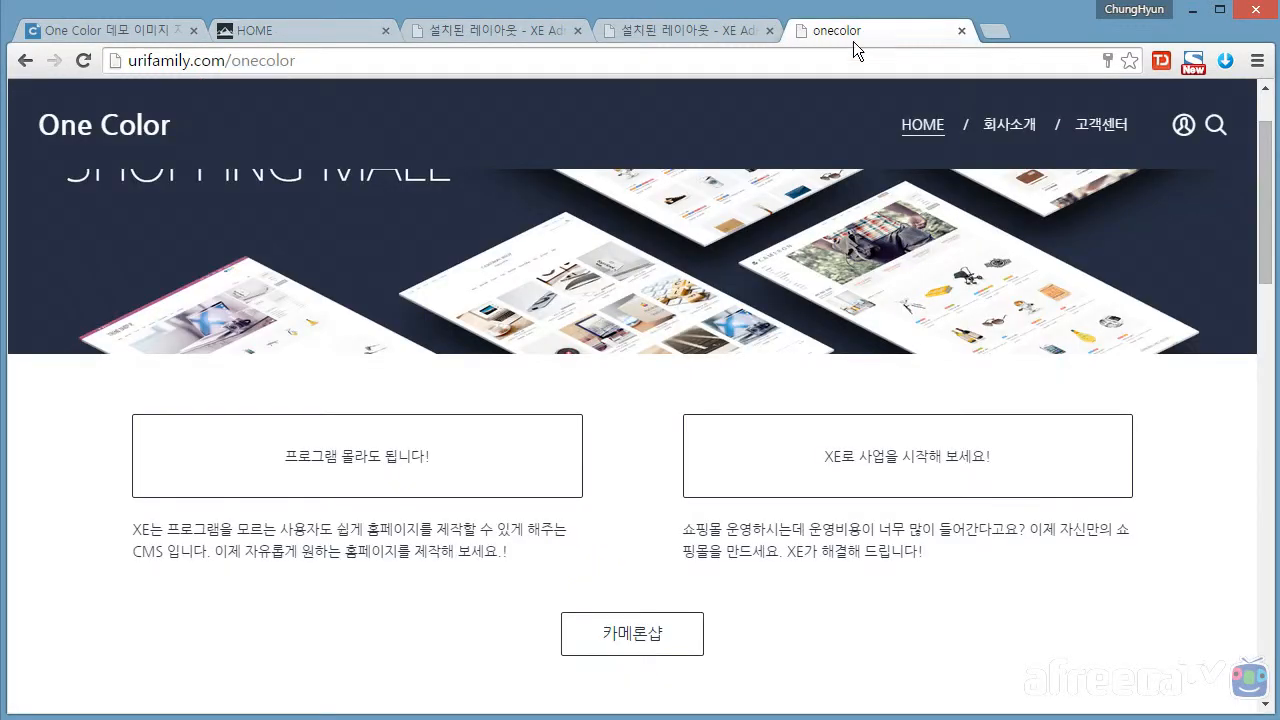
left_click(269, 29)
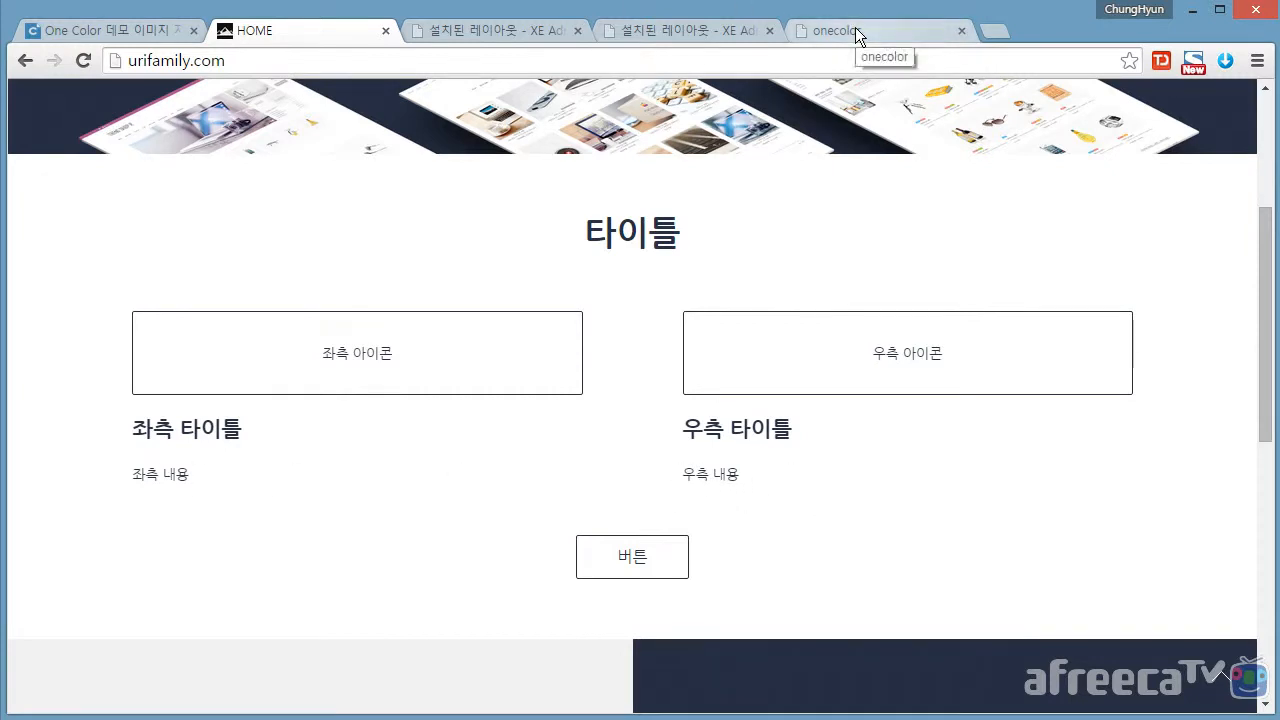
Open the main section1 settings of the onecolor layout and copy its left XE icon text
left_click(480, 33)
left_click(660, 31)
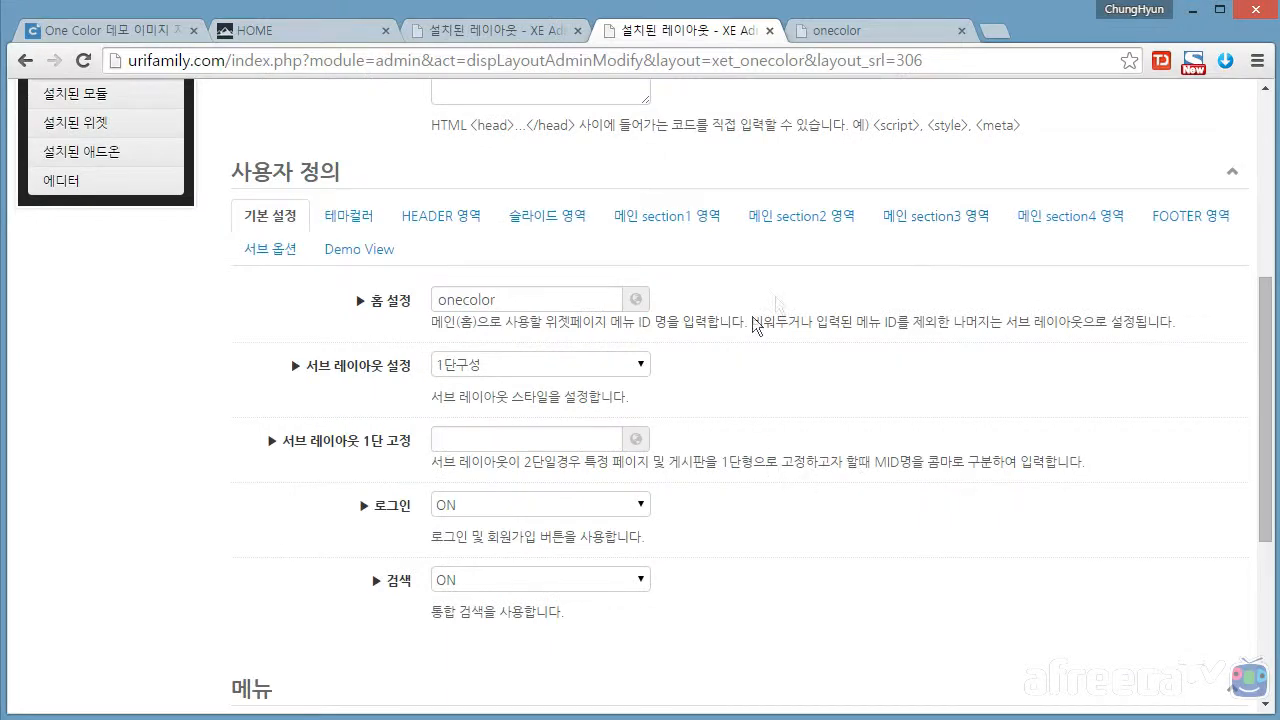
left_click(659, 222)
scroll(712, 340, "down", 1)
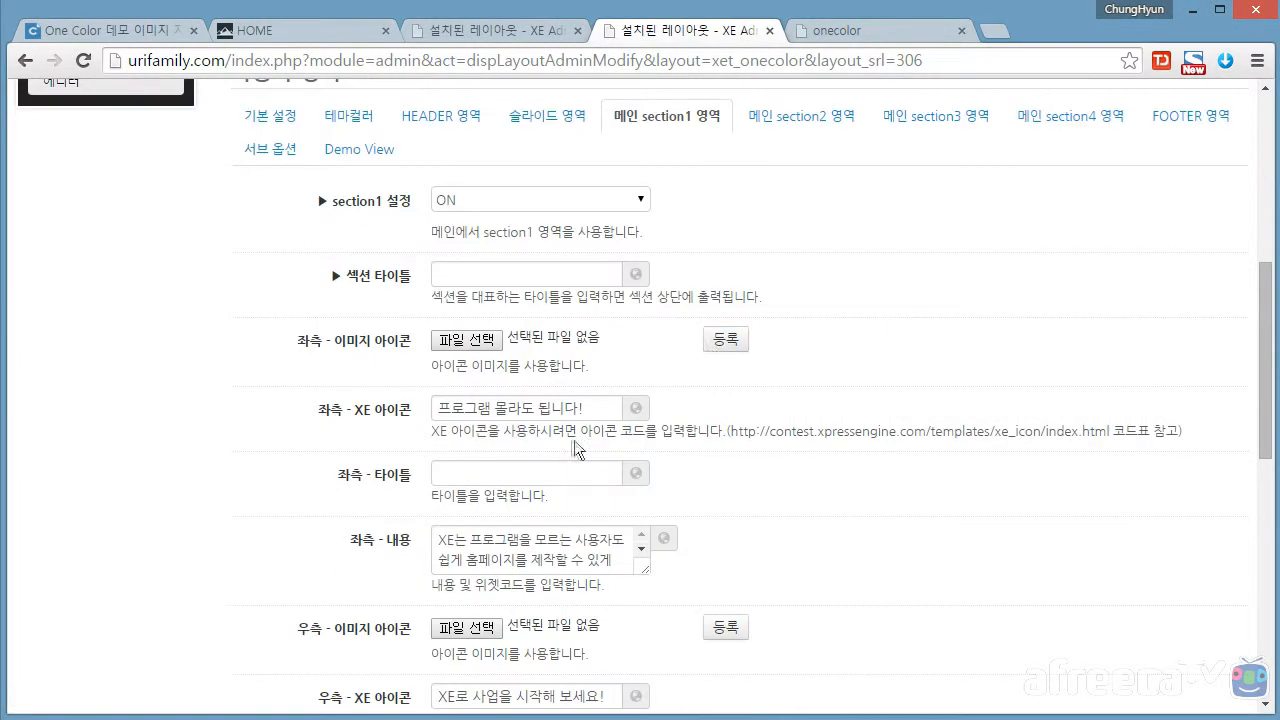
triple_click(588, 412)
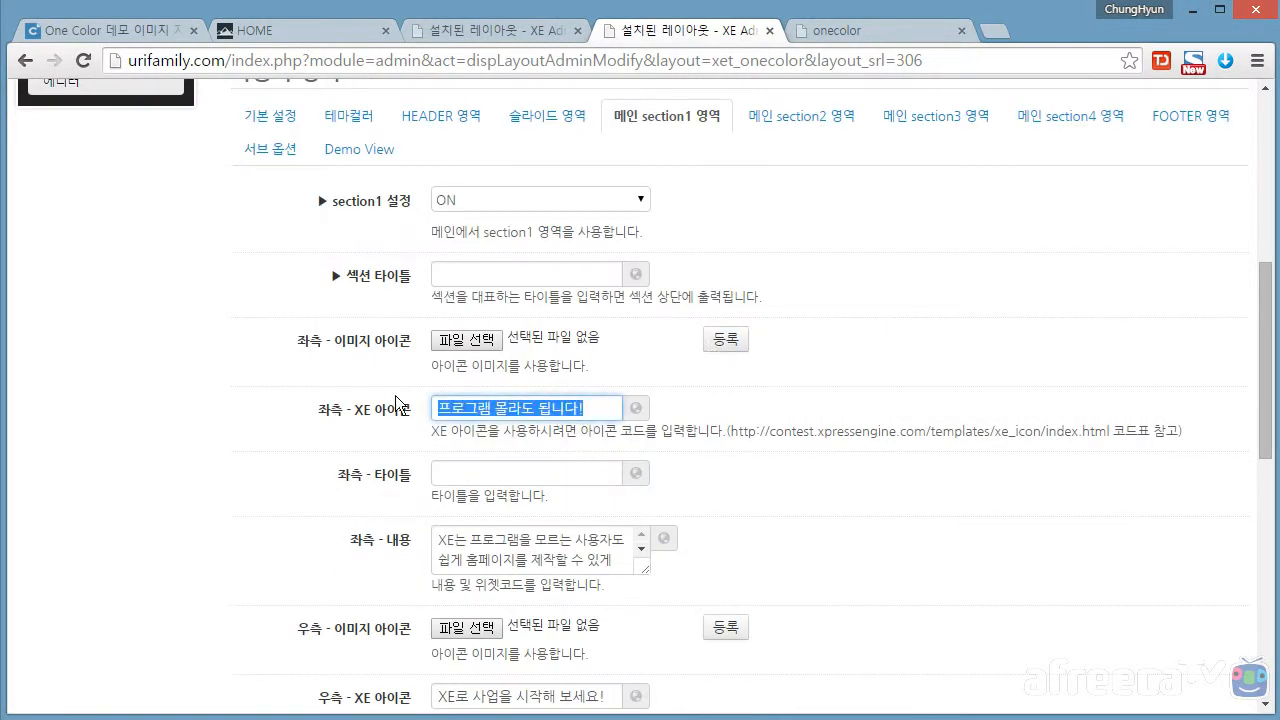
In the practice layout, clear the section title and set the left XE icon text to "프로그램 몰라도 됩니다!"
left_click(486, 40)
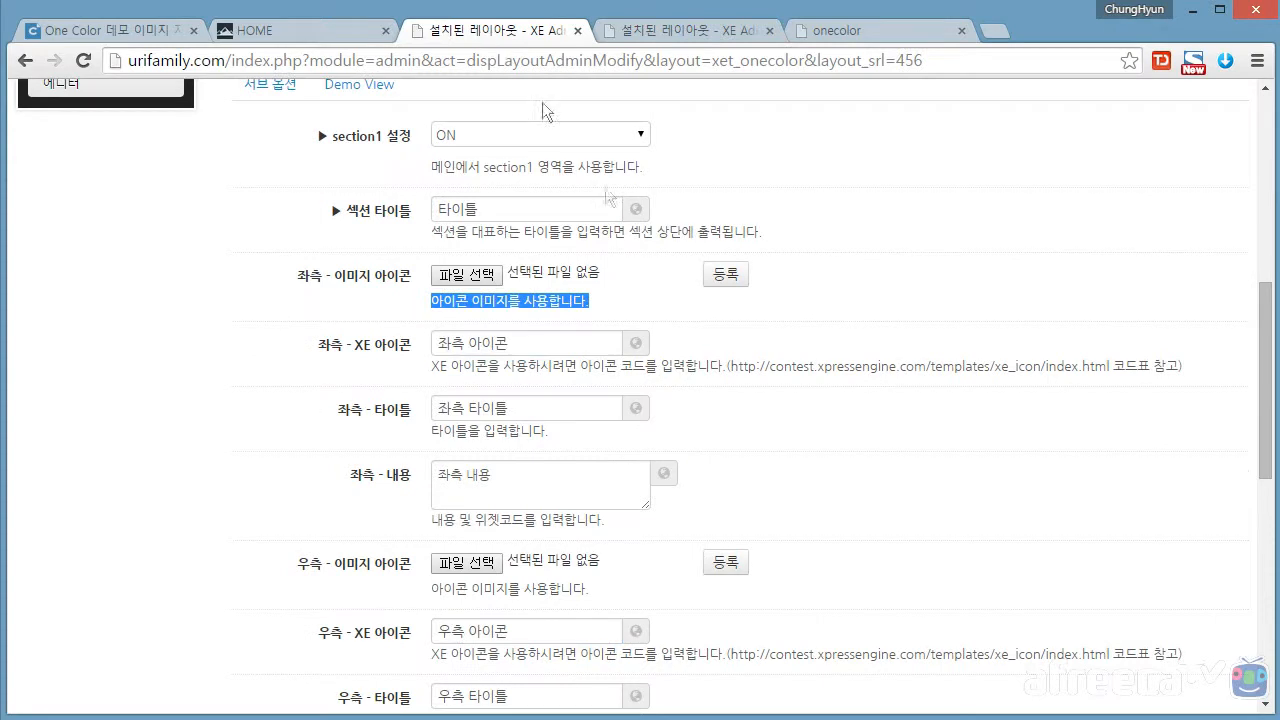
left_click(507, 350)
left_click_drag(492, 210, 335, 211)
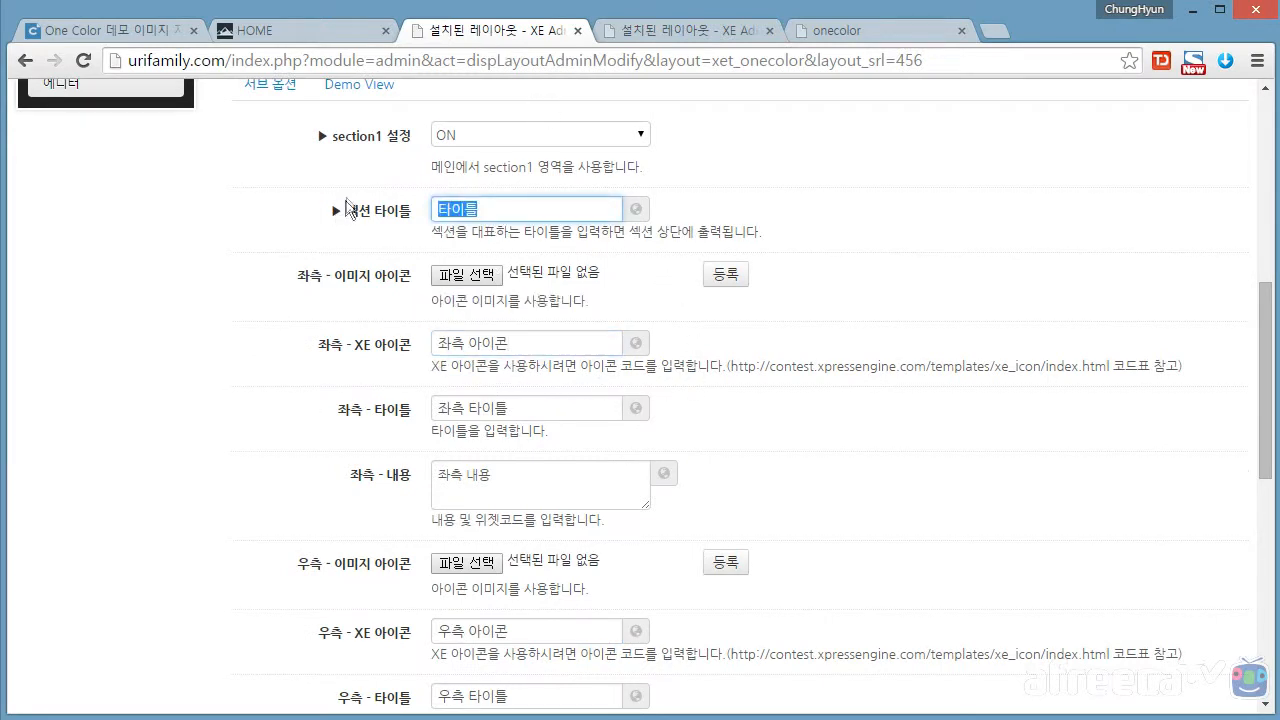
key("BackSpace")
left_click_drag(522, 346, 409, 359)
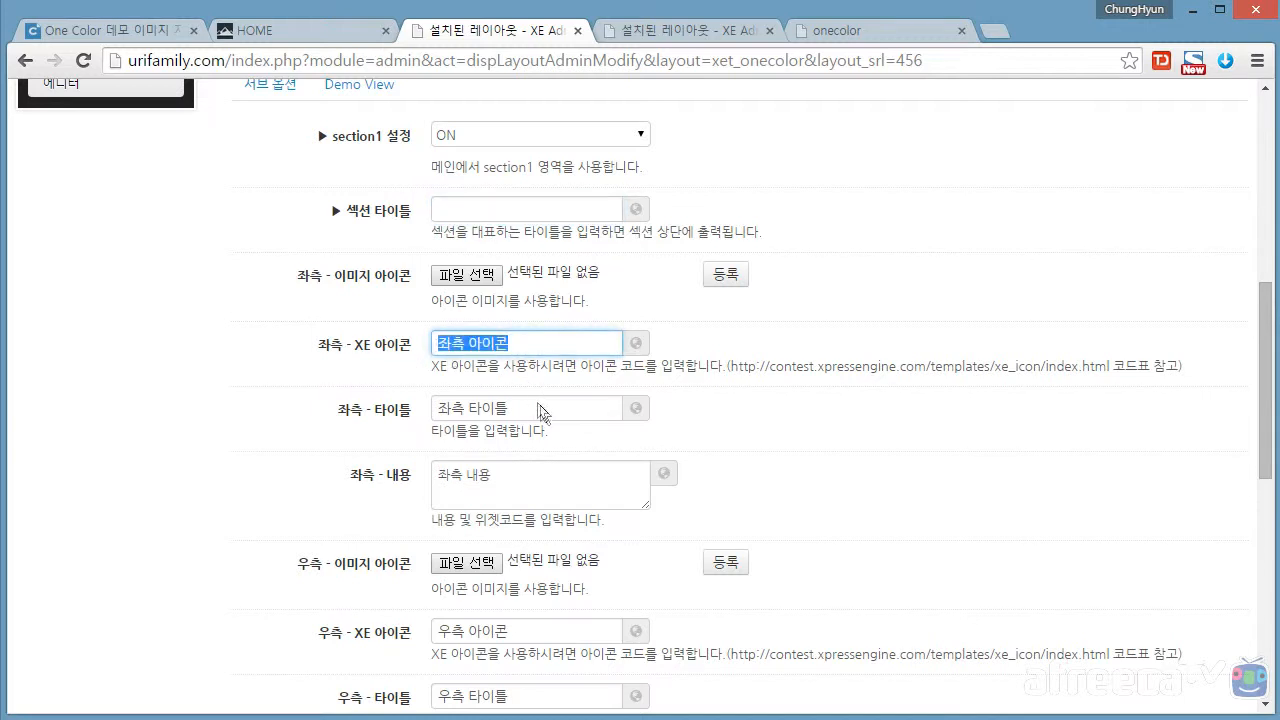
type("프로그램 몰라도 됩니다!")
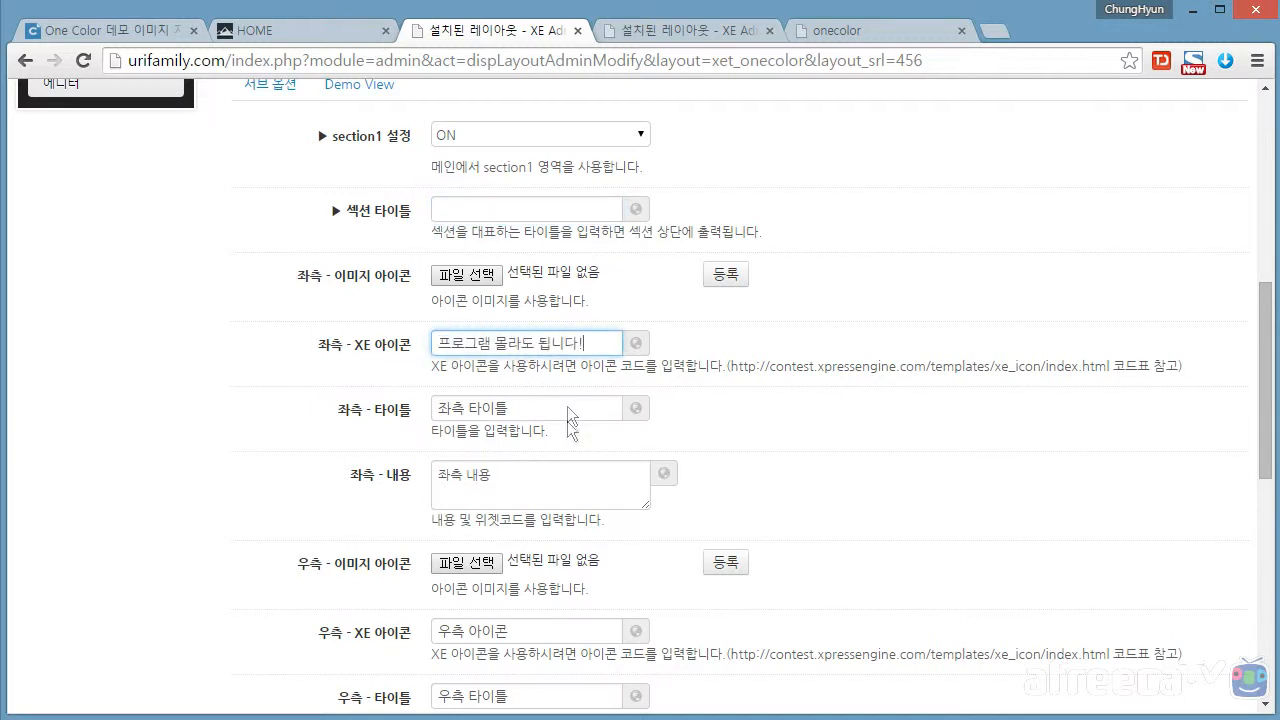
Check the left title setting in the onecolor layout and clear the left title in the practice layout
left_click(667, 32)
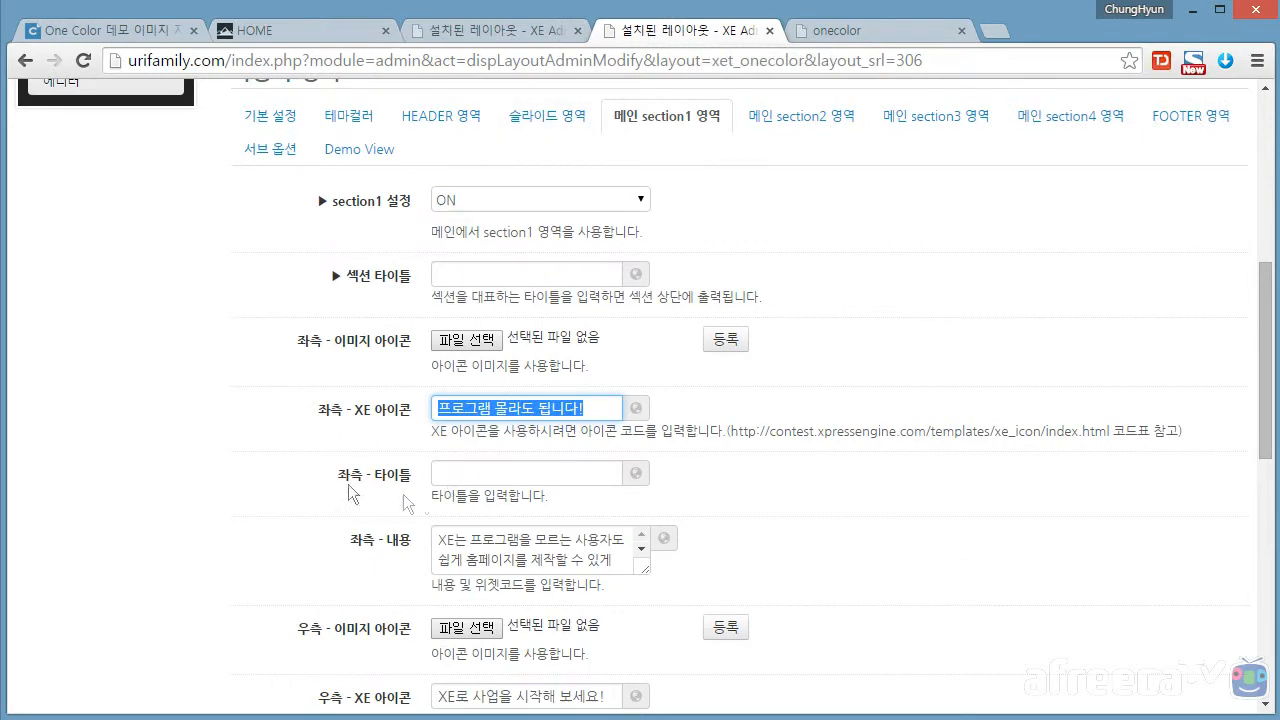
left_click(500, 31)
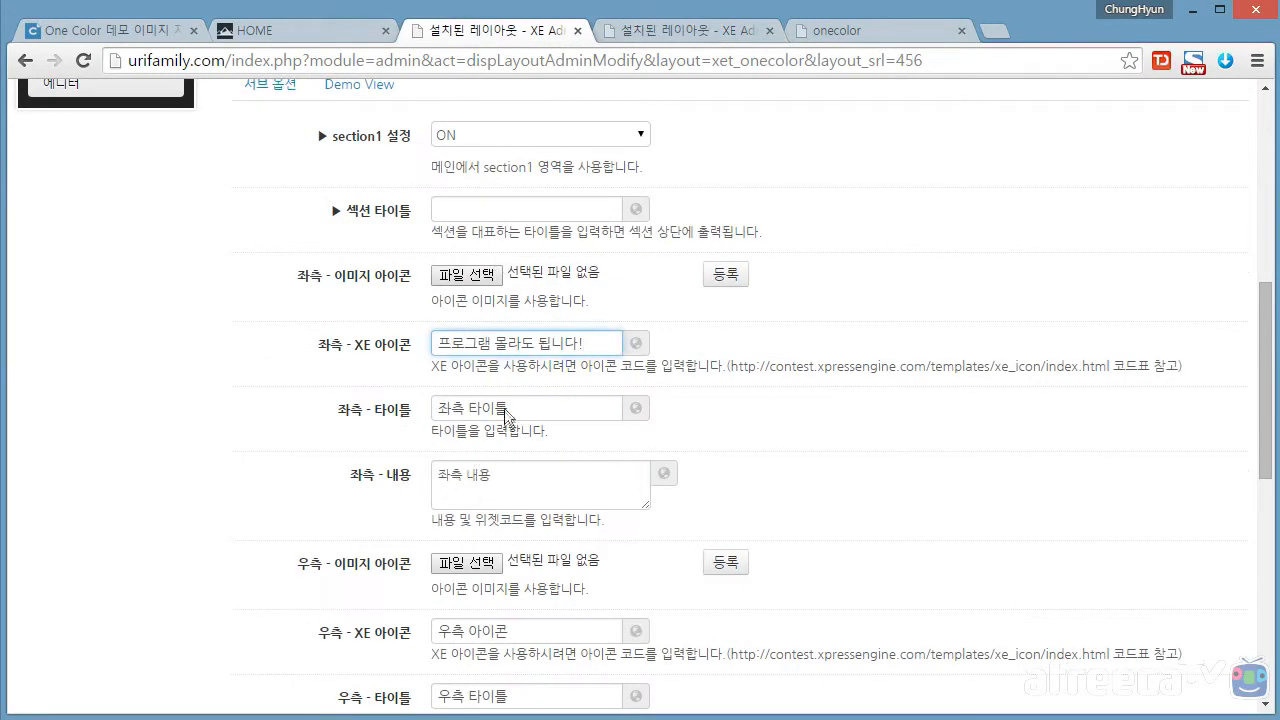
left_click(283, 32)
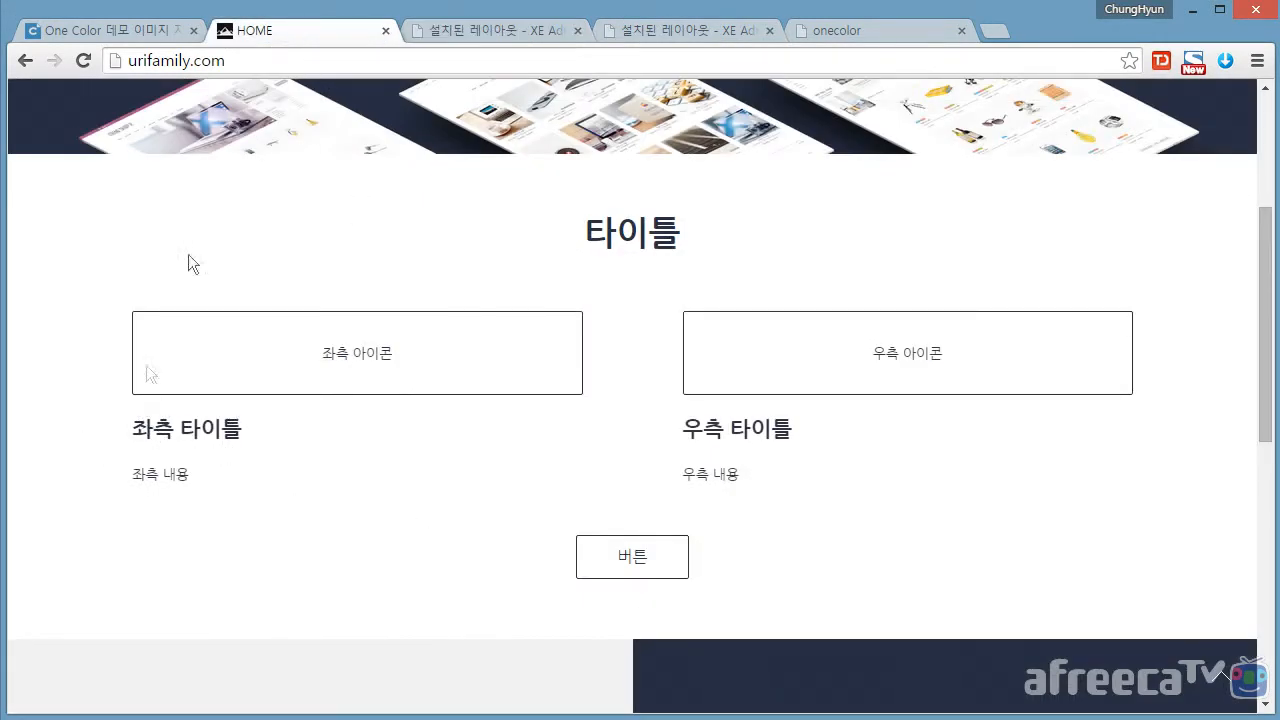
left_click(500, 31)
left_click_drag(519, 419, 316, 414)
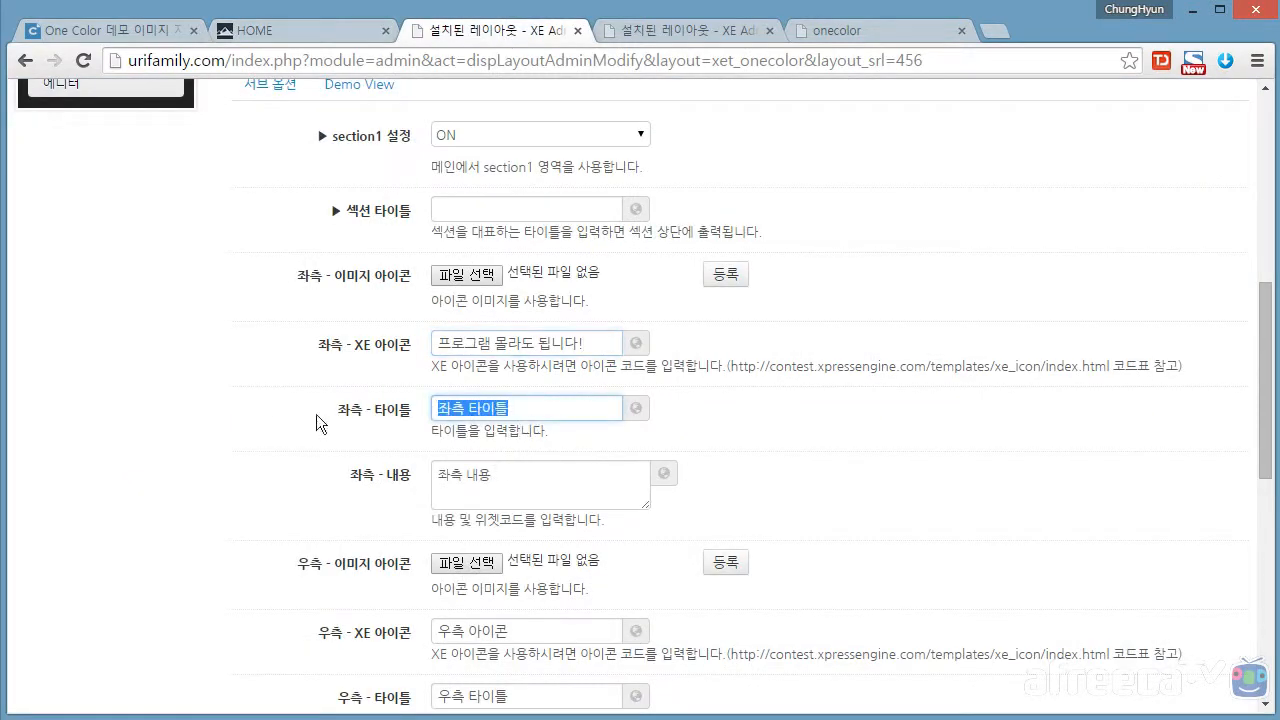
key("BackSpace")
left_click(212, 391)
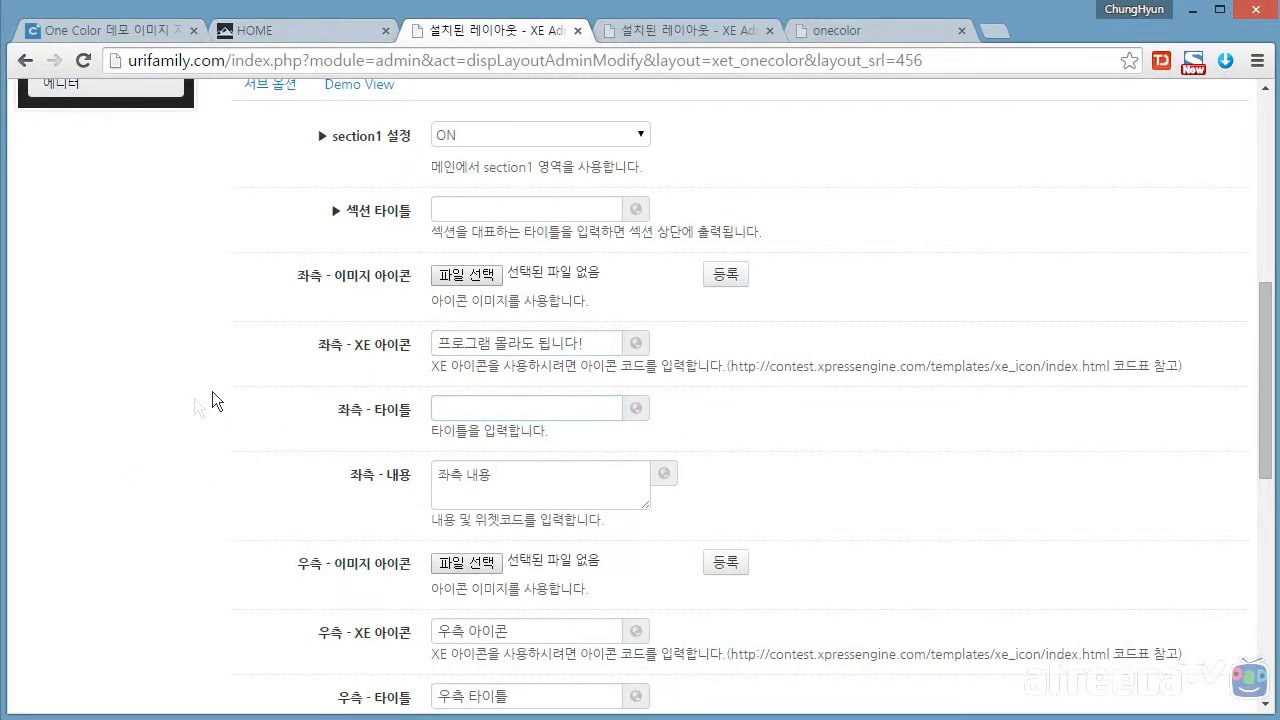
Replace the practice layout's left content with the left content text copied from the onecolor layout's section1 settings
left_click(680, 33)
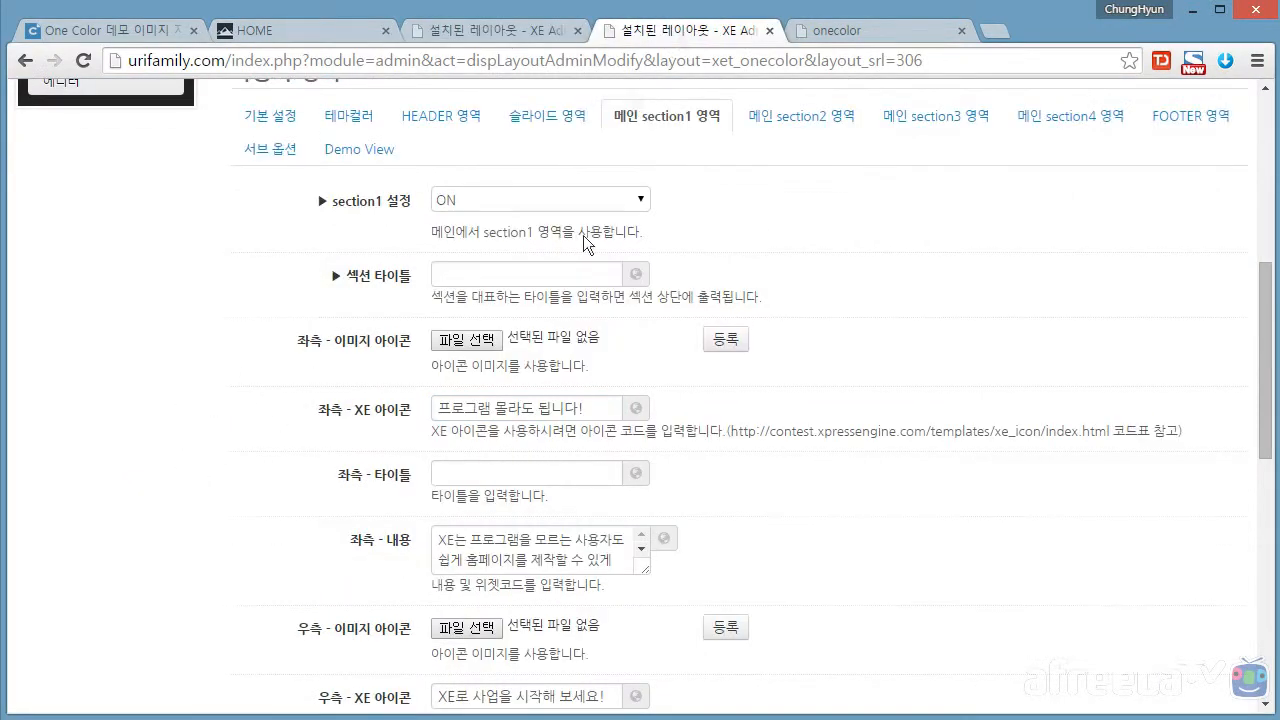
left_click(550, 558)
key("ctrl+a")
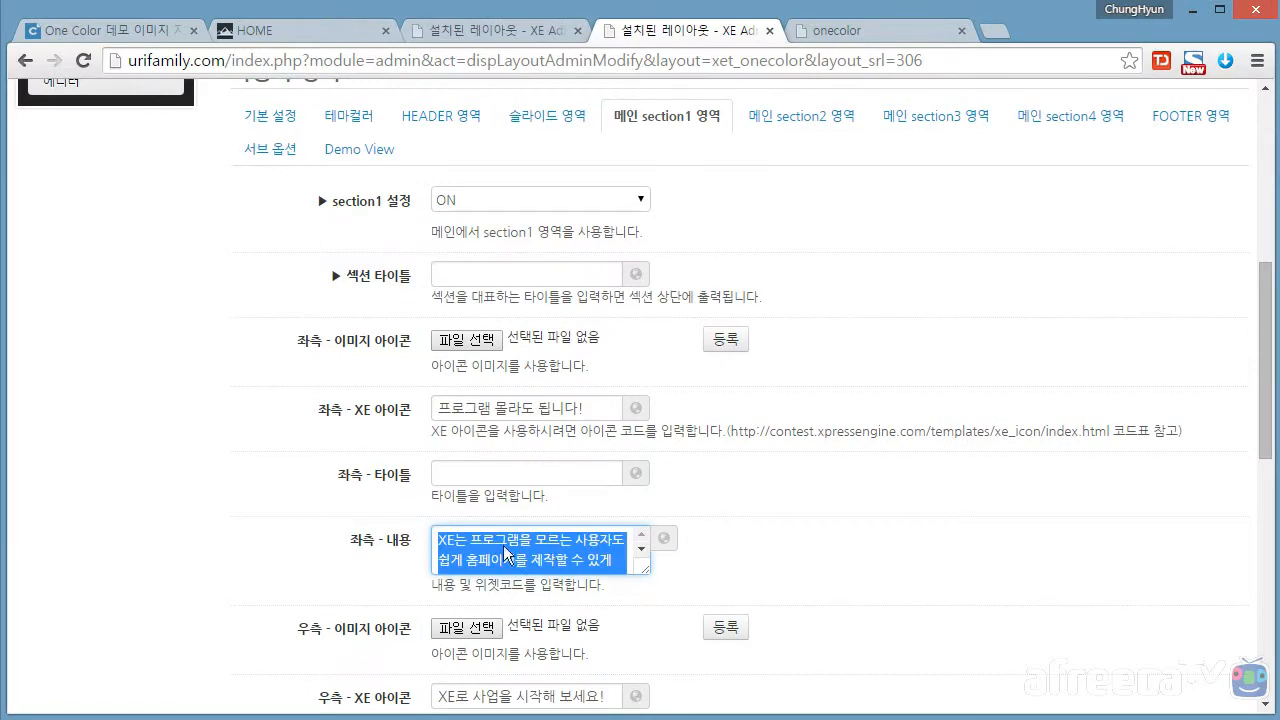
left_click(470, 30)
left_click(508, 477)
key("ctrl+a")
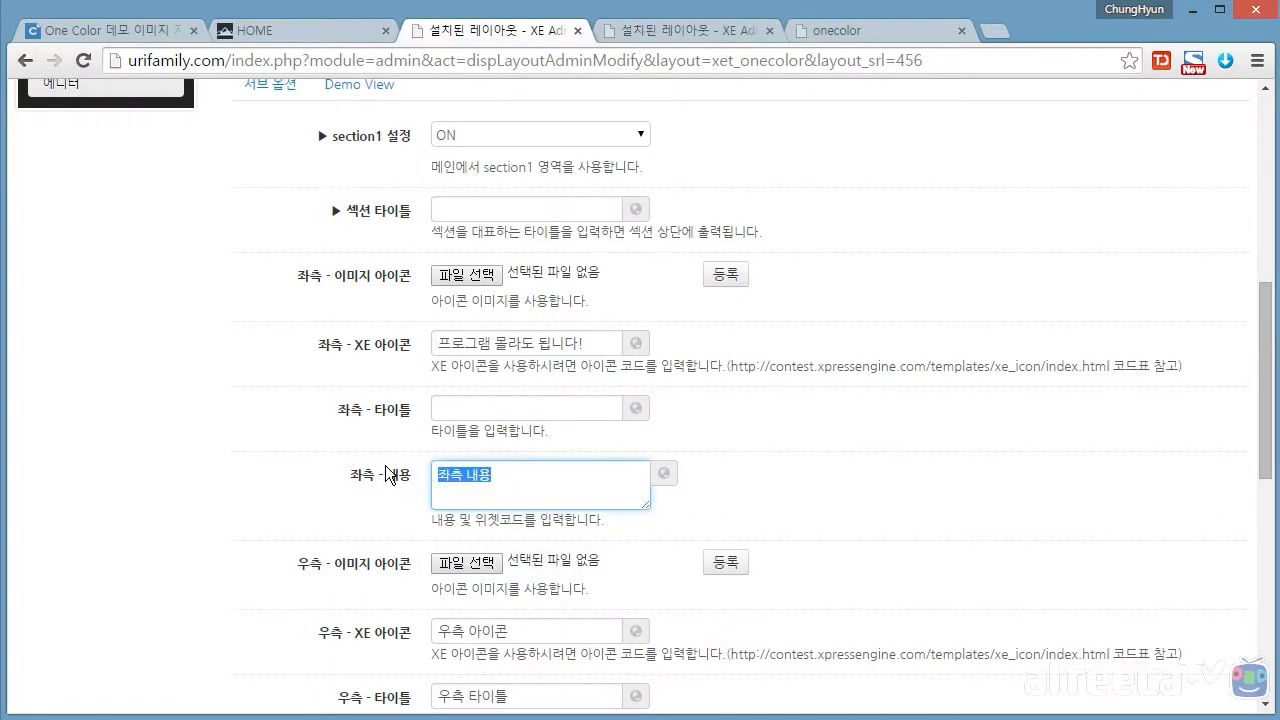
key("ctrl+v")
scroll(185, 484, "down", 3)
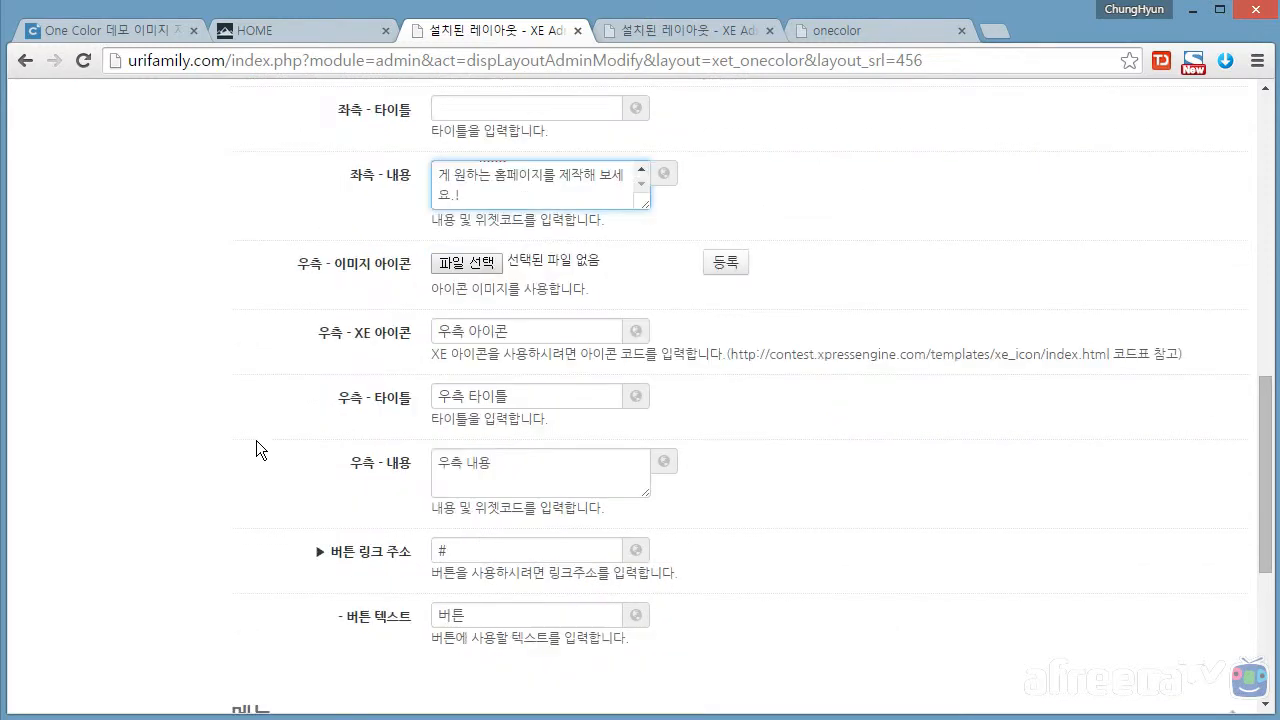
Set the practice layout's right XE icon text to "XE로 사업을 시작해 보세요!", copied from the onecolor layout, and clear the right title
left_click(677, 30)
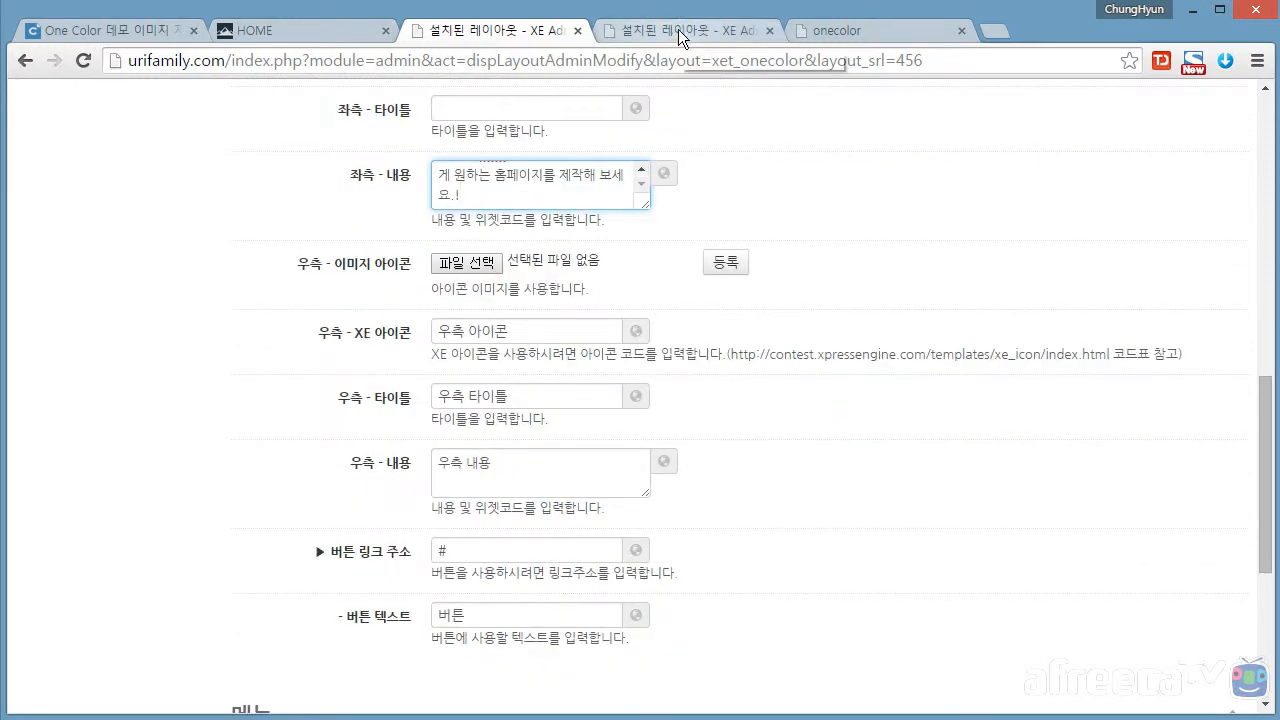
scroll(767, 480, "down", 1)
scroll(767, 480, "down", 1)
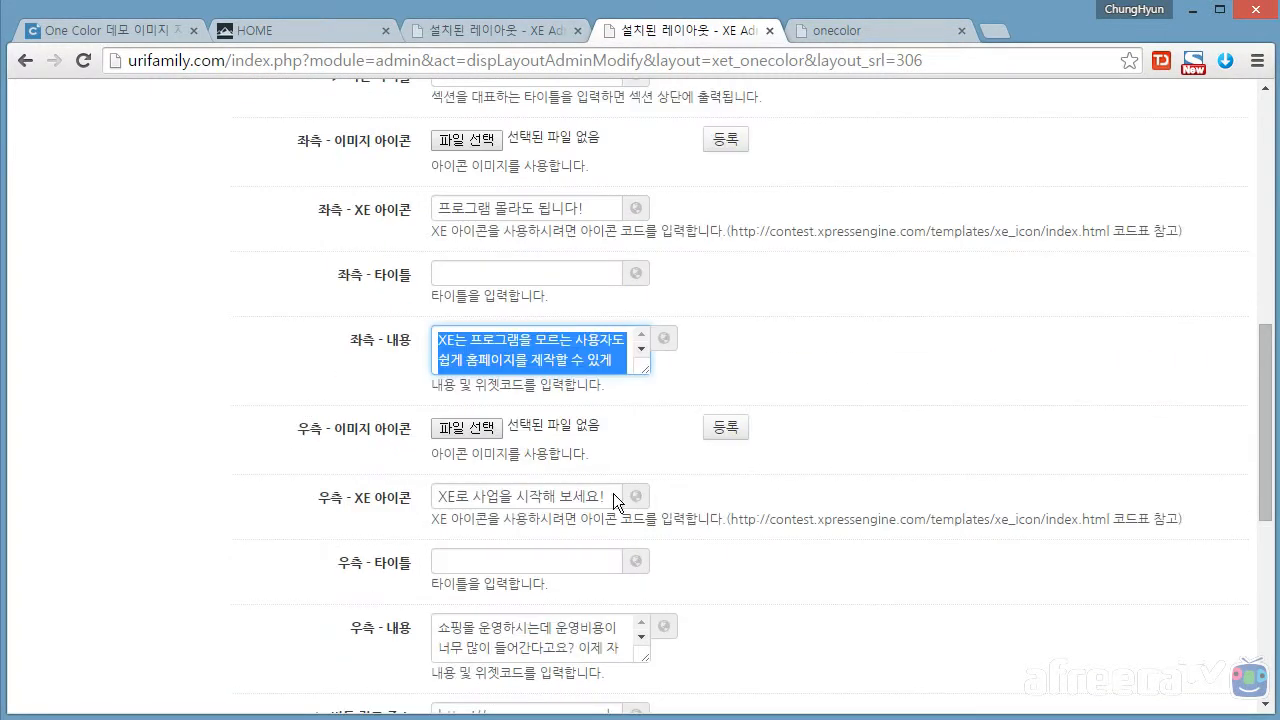
left_click_drag(613, 494, 416, 490)
key("ctrl+c")
left_click(442, 28)
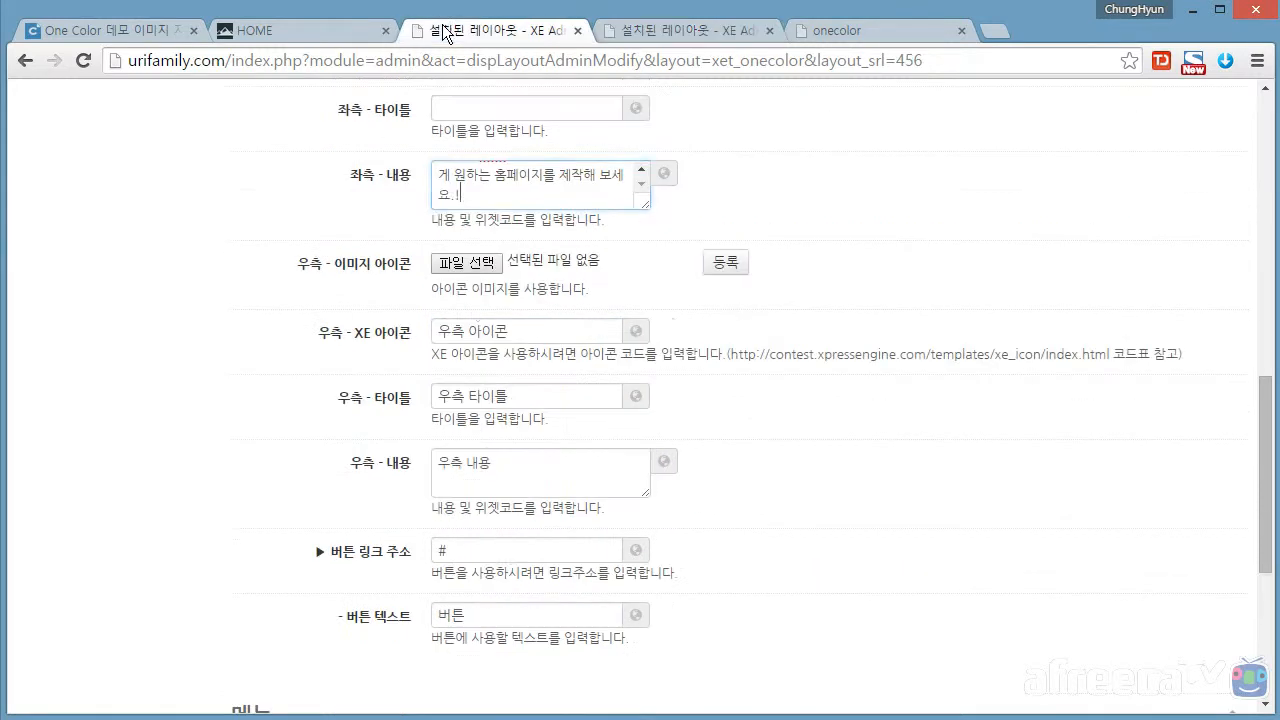
triple_click(524, 330)
key("ctrl+v")
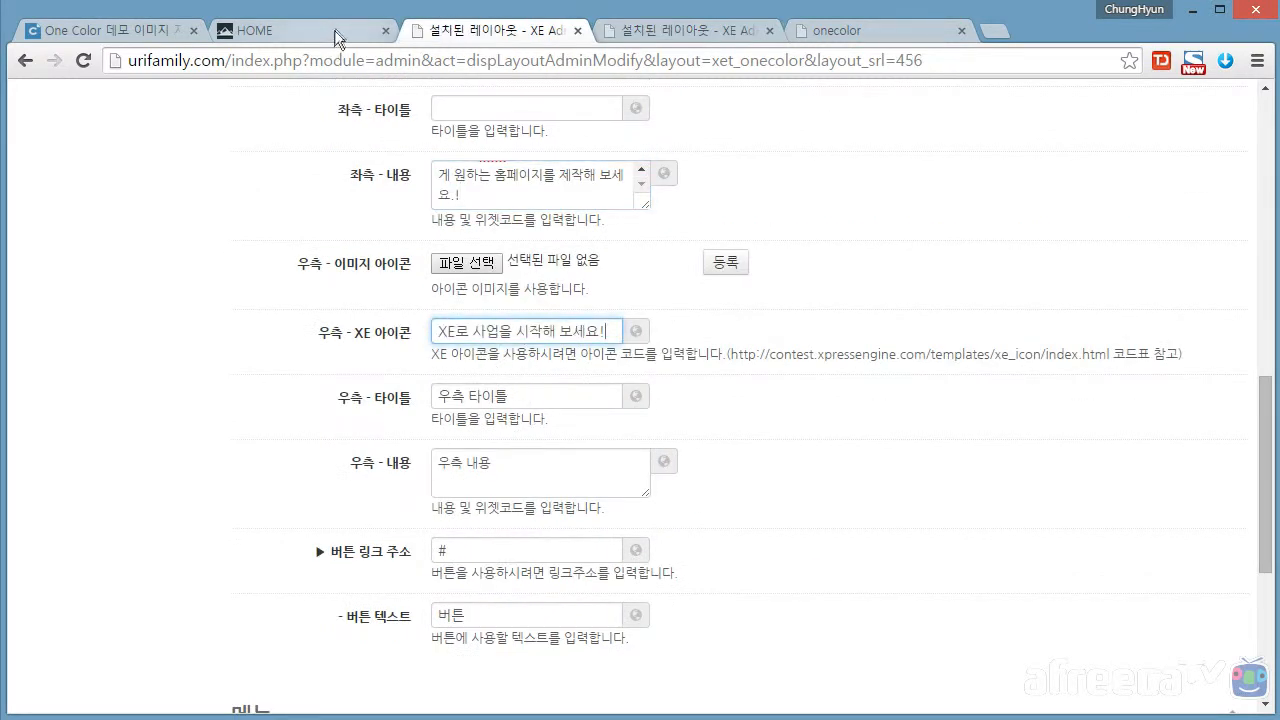
triple_click(505, 396)
key("BackSpace")
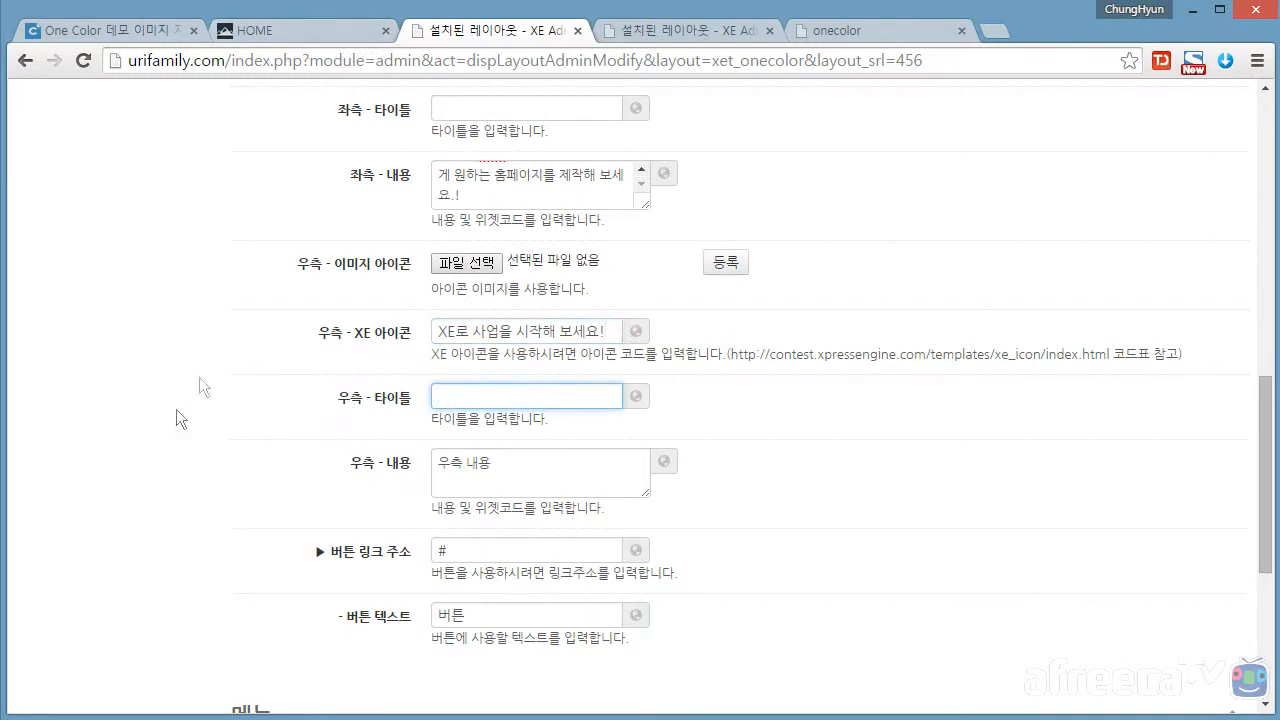
Replace the practice layout's right content with the right content text copied from the onecolor layout's section1 settings
left_click(337, 30)
left_click(643, 30)
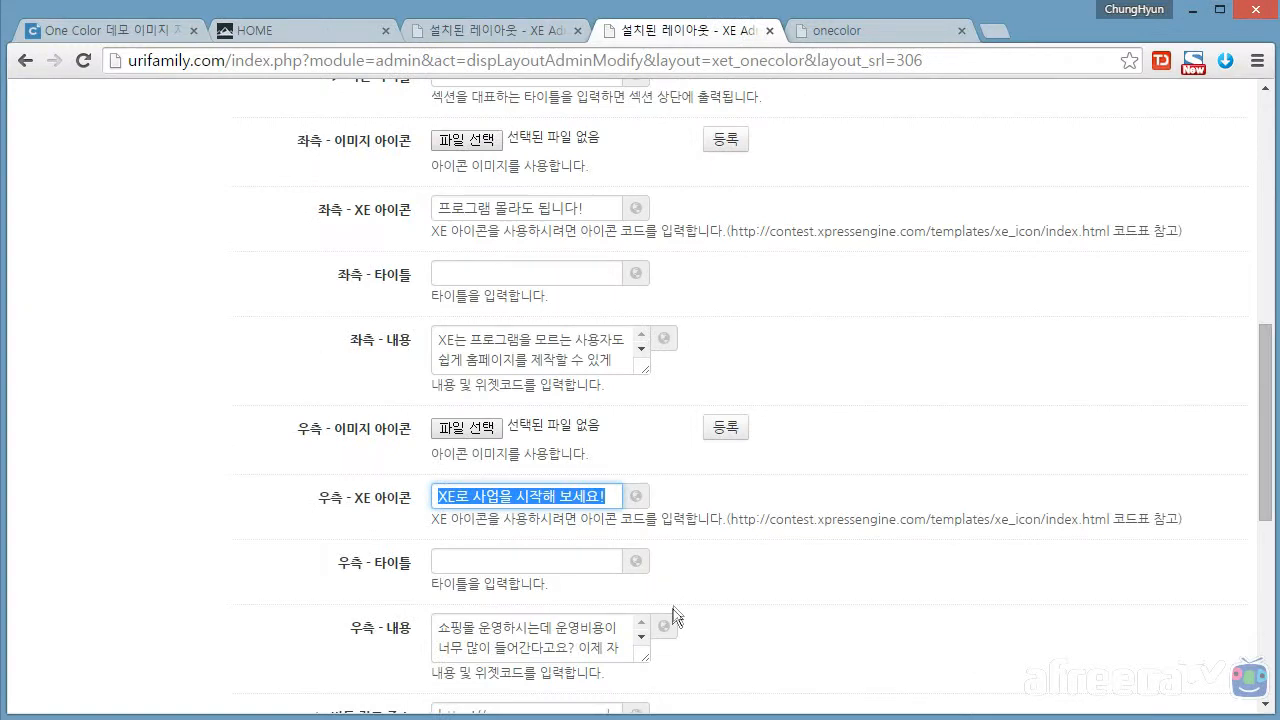
left_click(529, 645)
triple_click(527, 636)
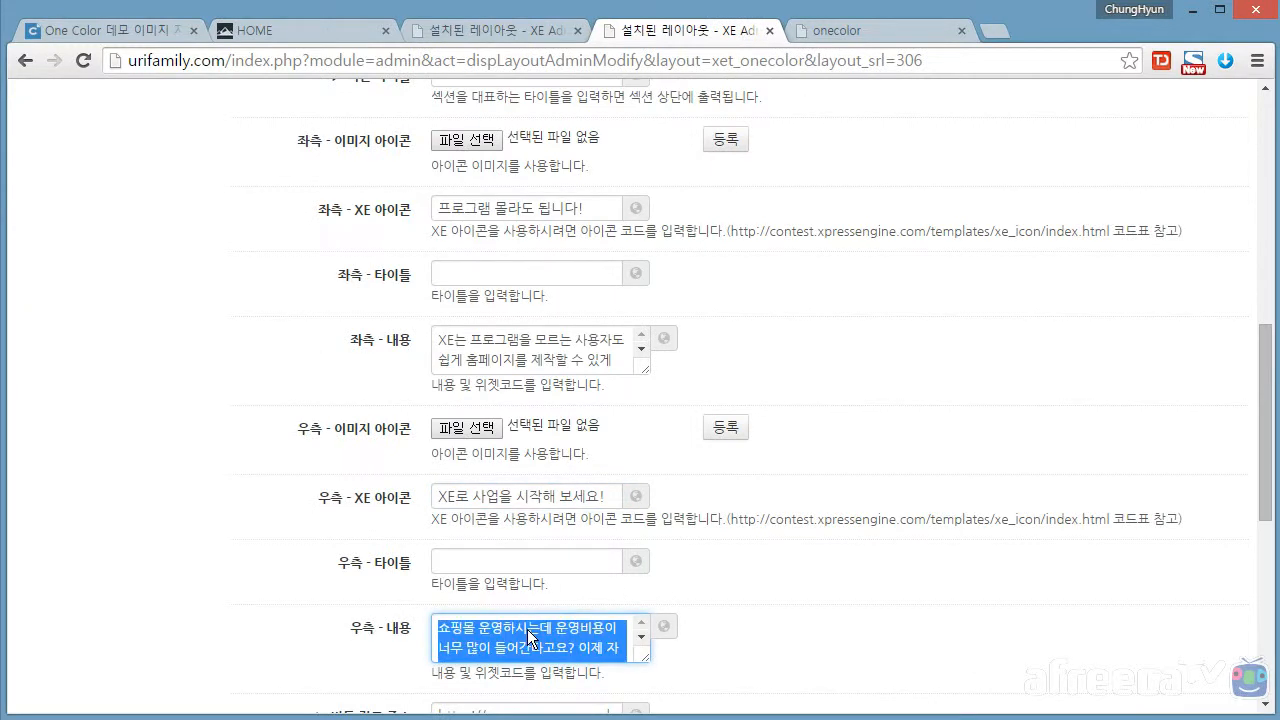
left_click(518, 29)
triple_click(517, 471)
key("ctrl+v")
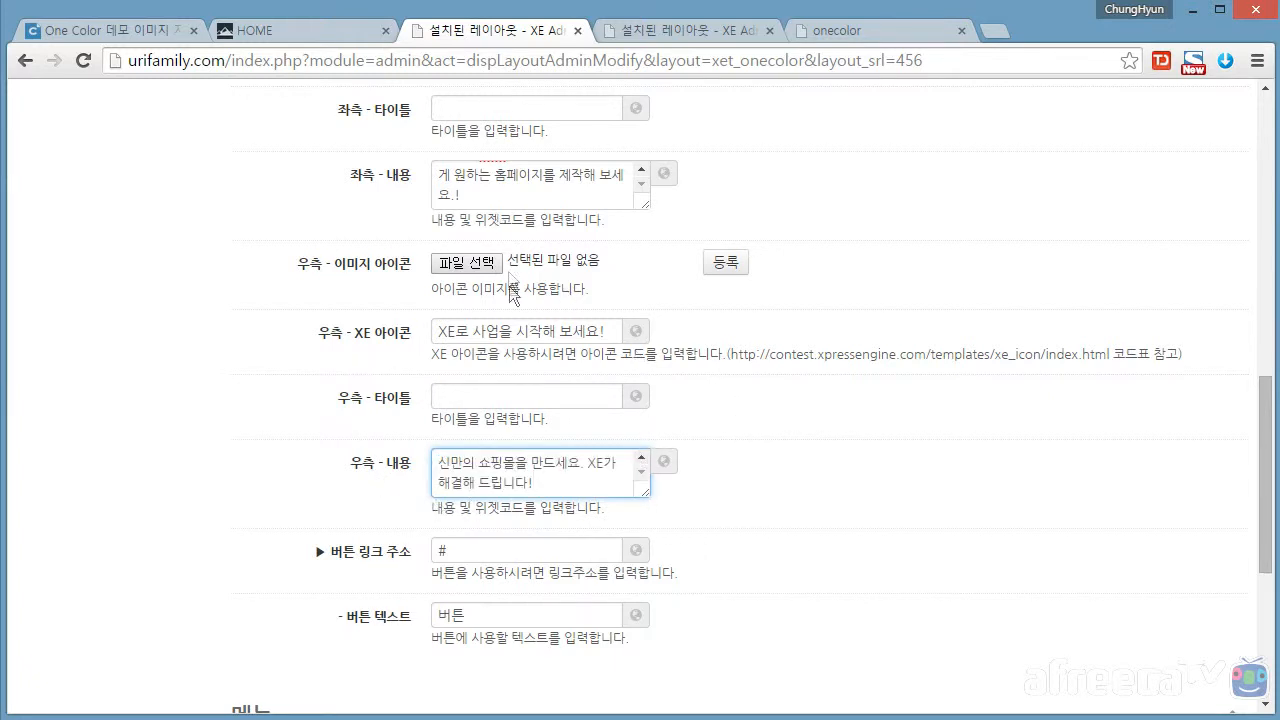
key("ctrl+a")
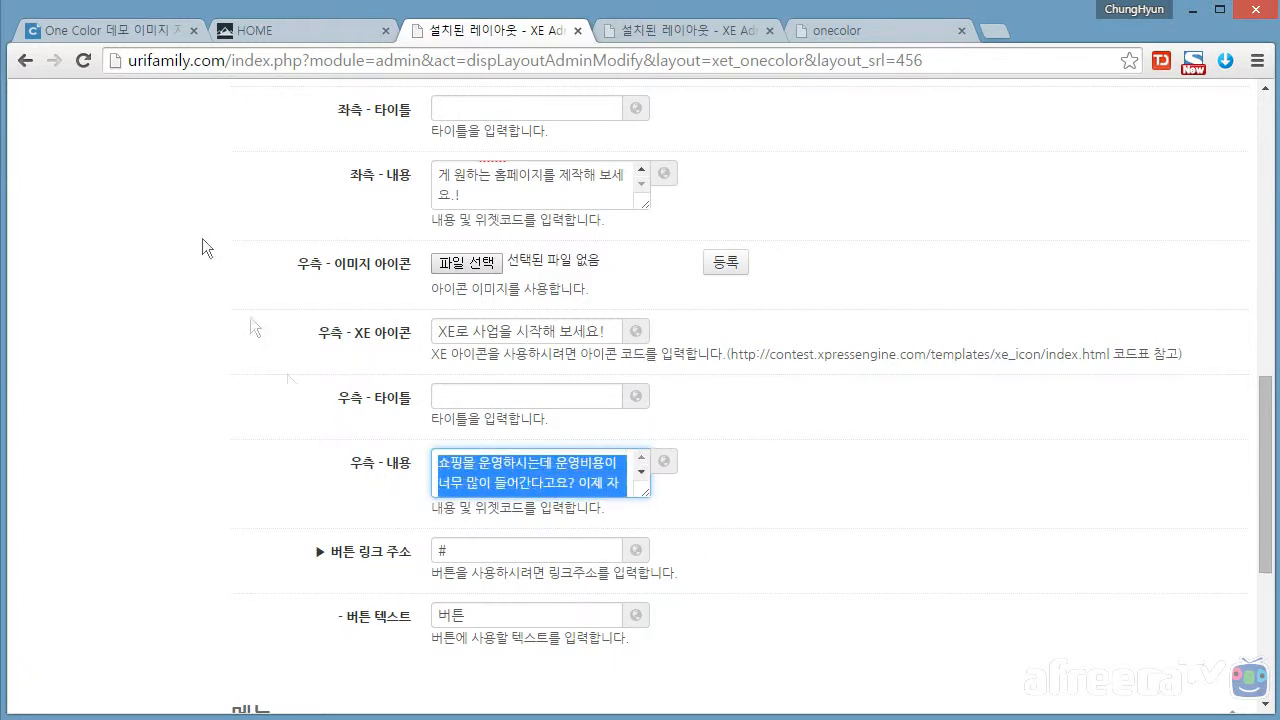
left_click(300, 33)
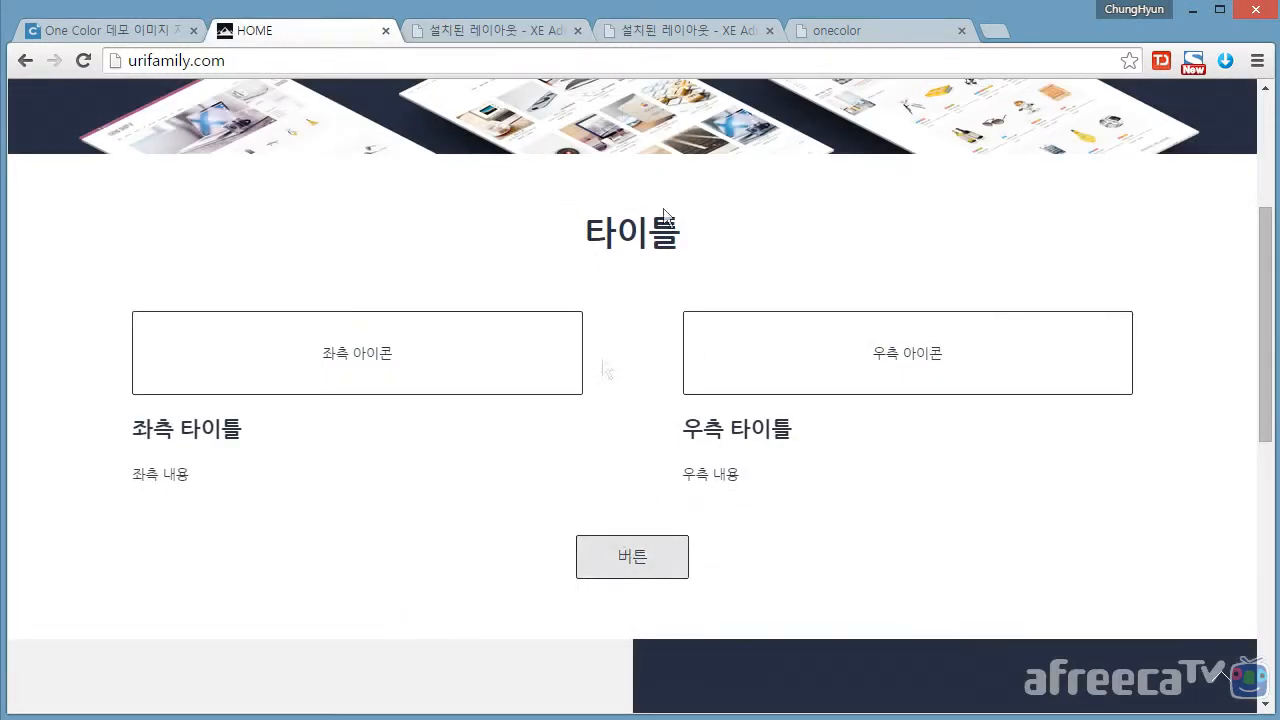
left_click(861, 30)
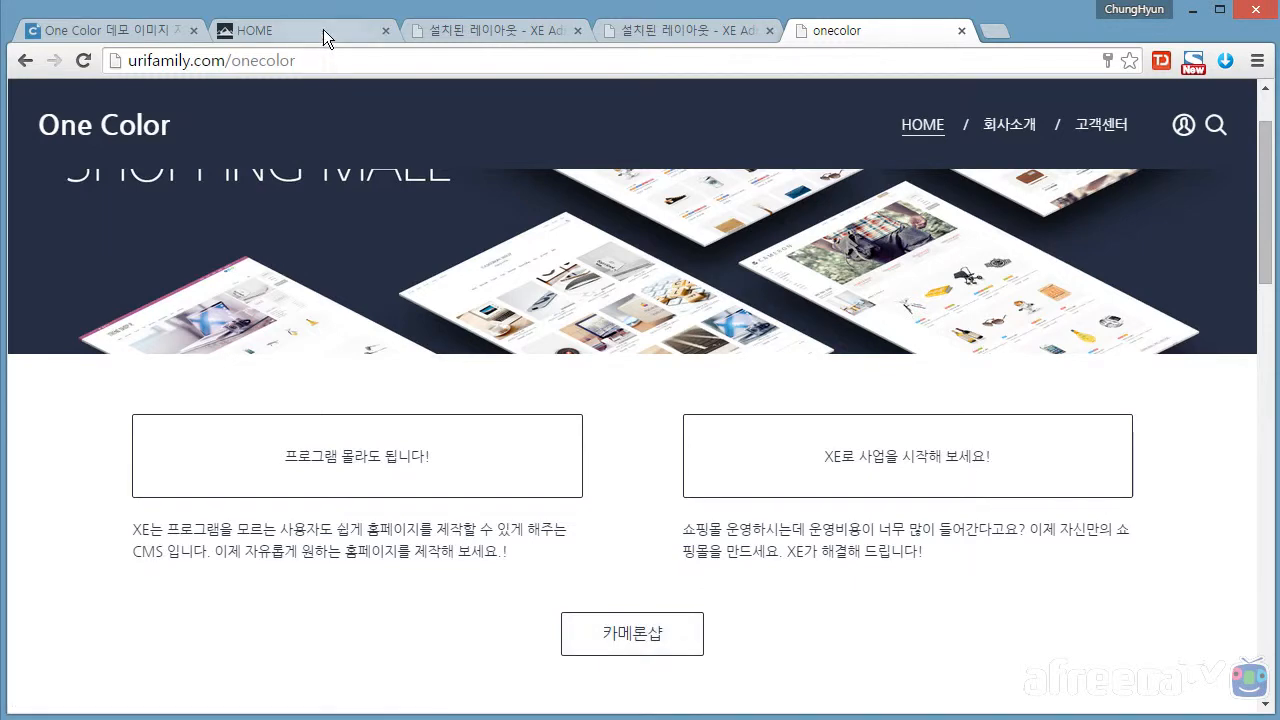
left_click(690, 30)
scroll(670, 497, "down", 2)
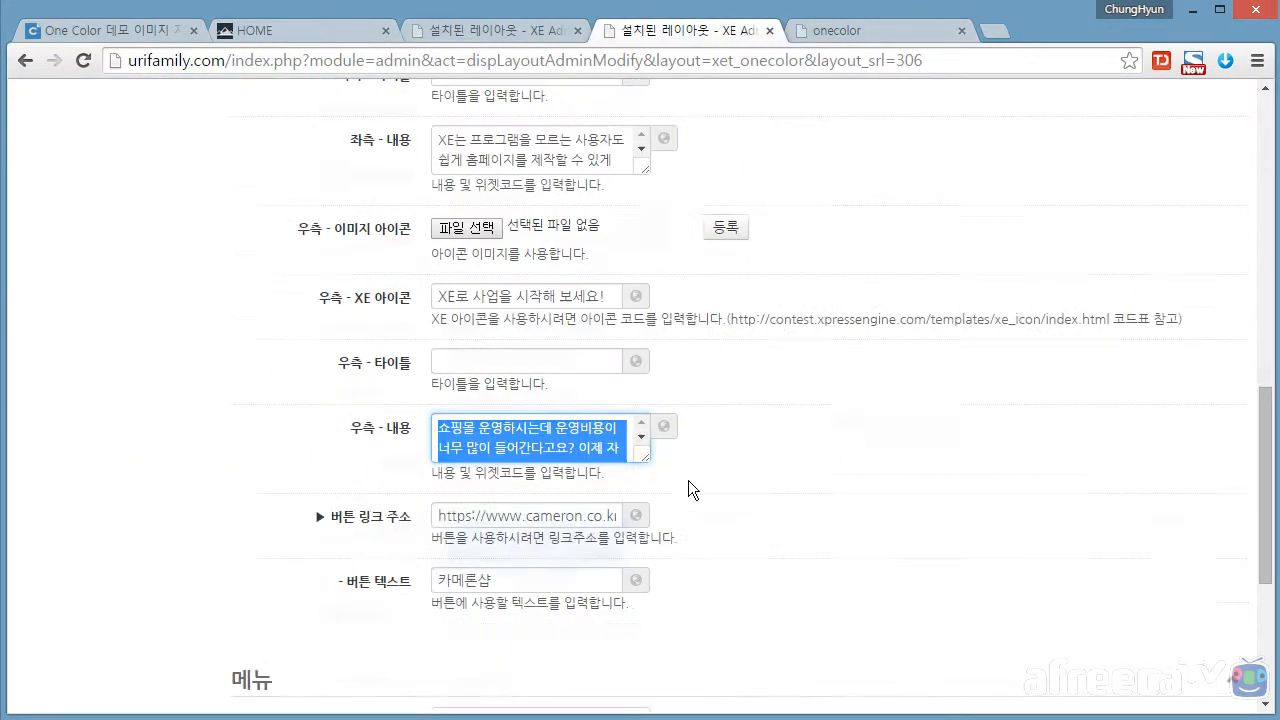
left_click(541, 512)
key("ctrl+a")
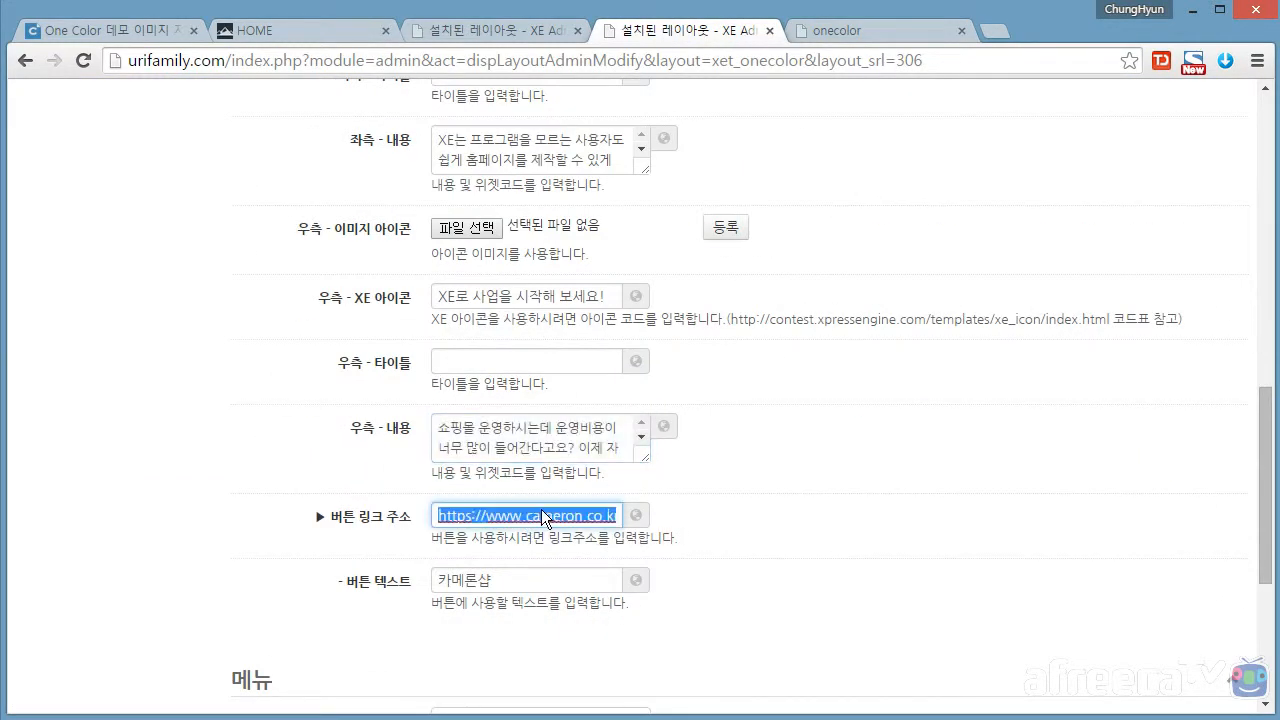
left_click(474, 33)
left_click(461, 553)
key("ctrl+a")
type("https://www.cameron.co.kr/477417")
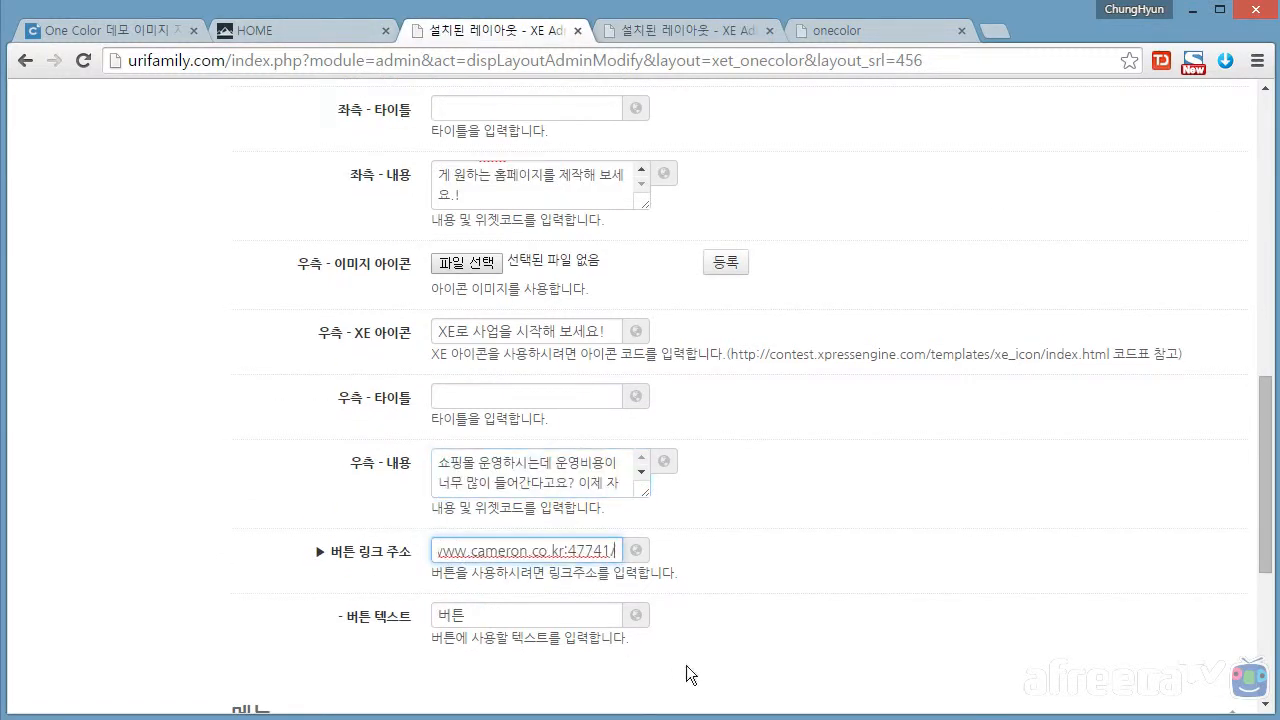
Set the section1 button text to "카메론샵" and save the practice layout
key("Tab")
type("카메론샵")
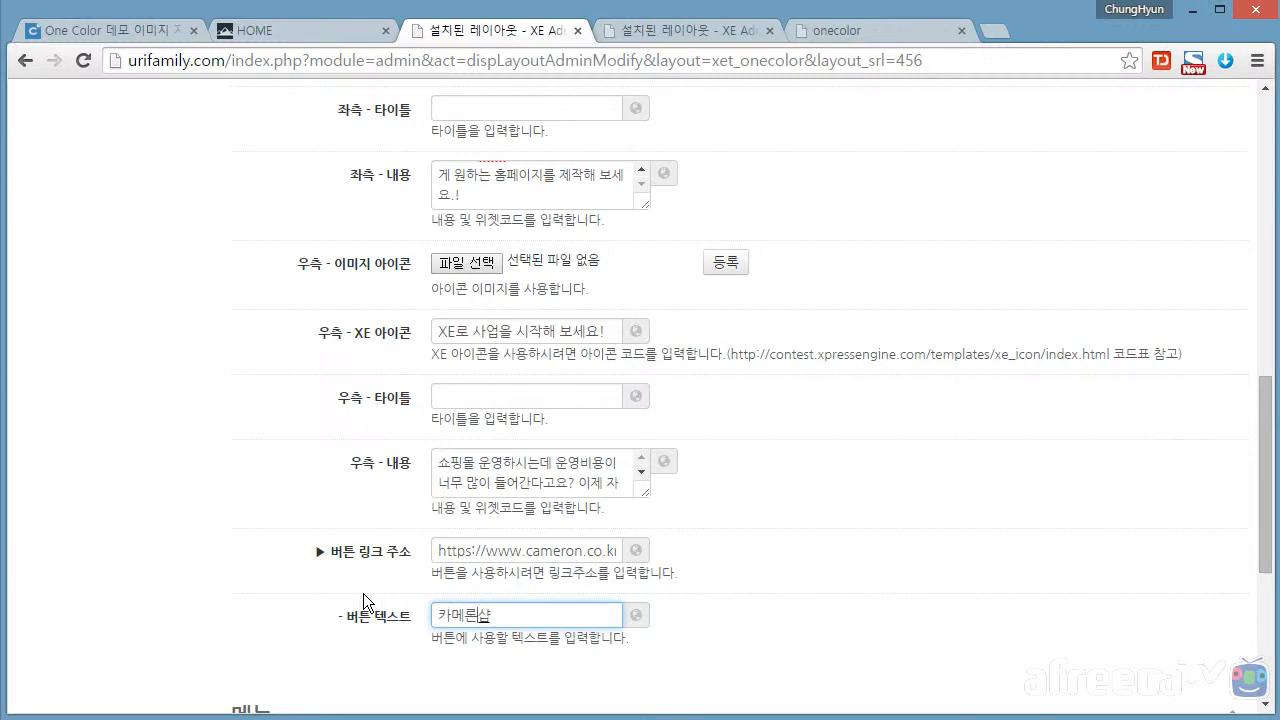
left_click(181, 518)
scroll(181, 518, "down", 3)
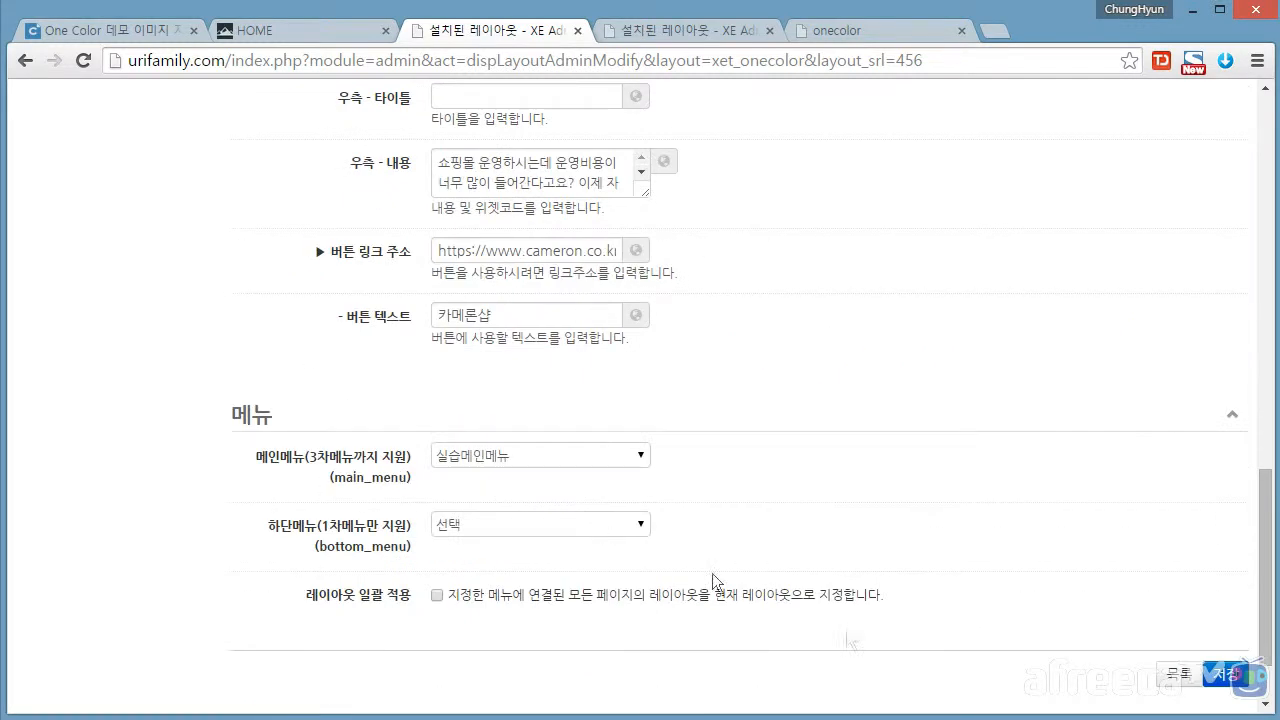
left_click(1234, 675)
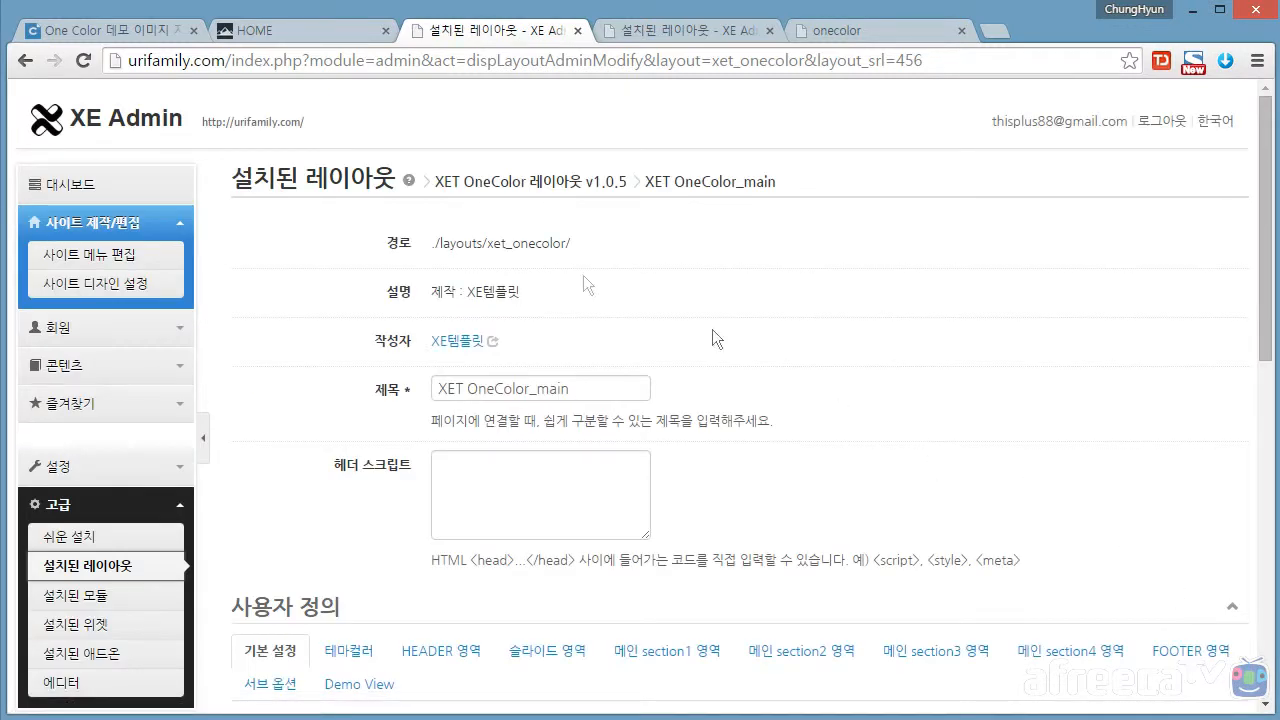
Reload the home page and compare its section1 area with the onecolor demo page
left_click(327, 36)
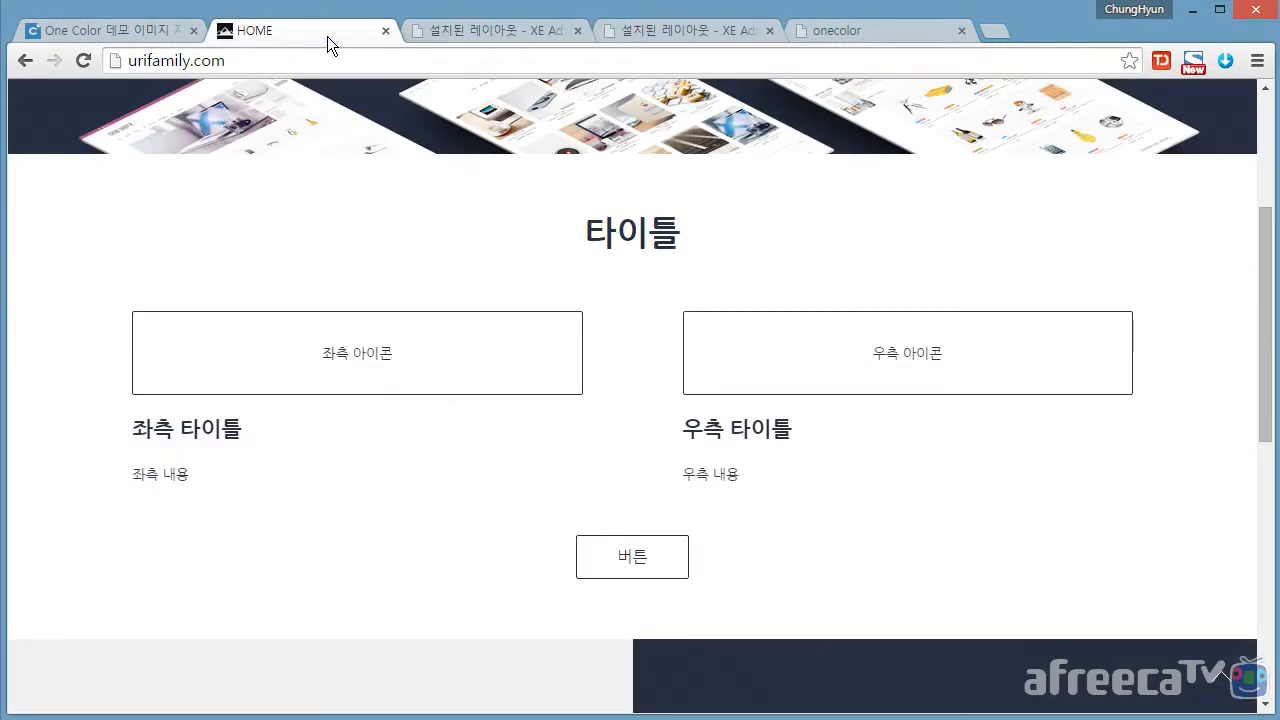
key("F5")
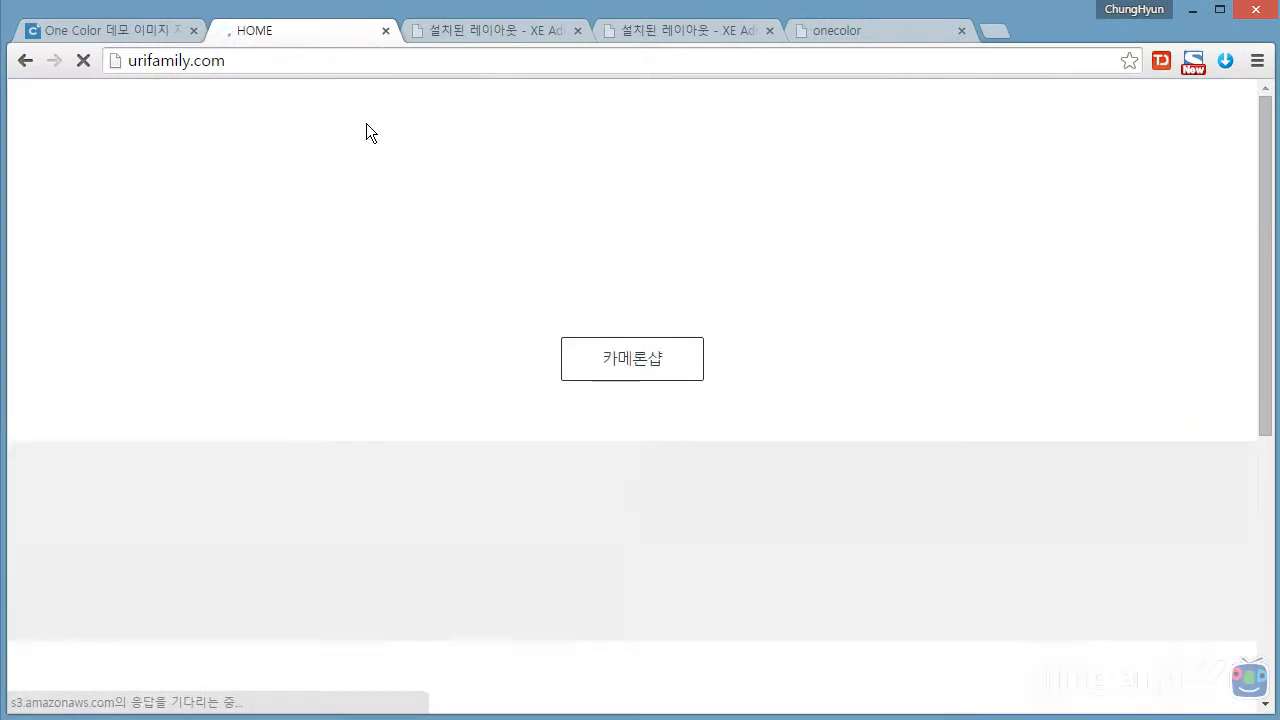
scroll(440, 190, "up", 3)
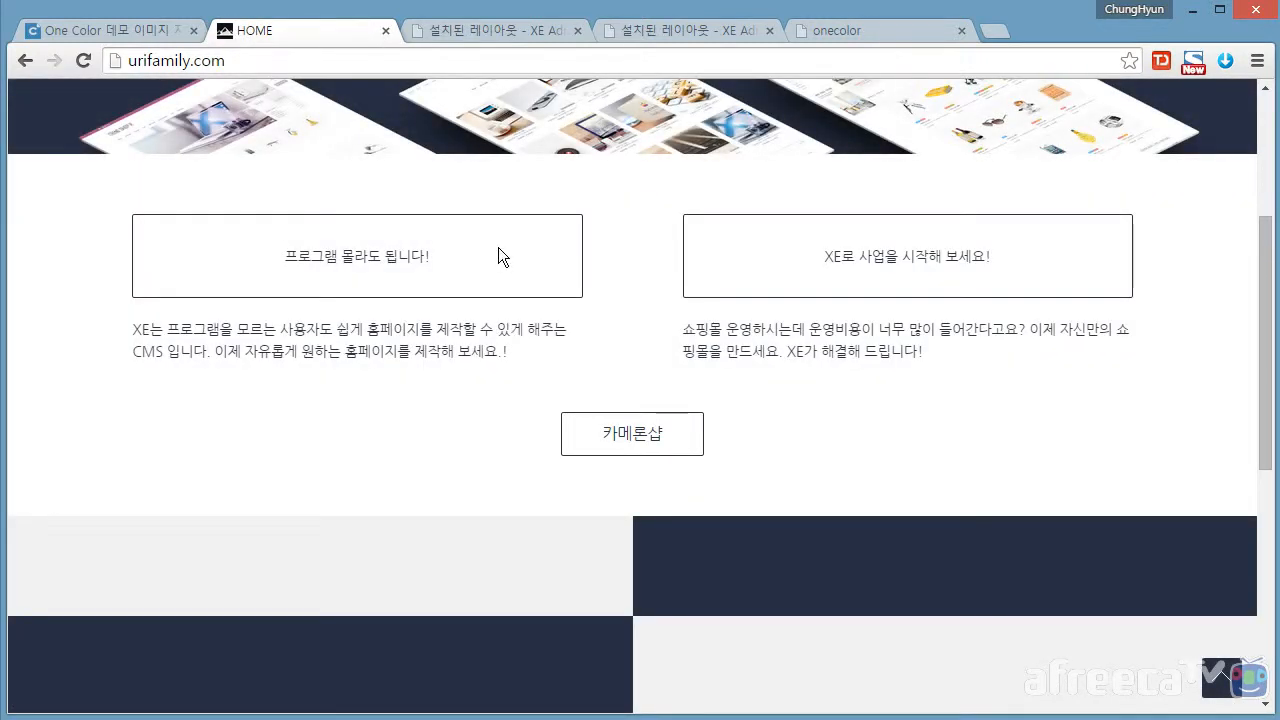
scroll(560, 265, "up", 1)
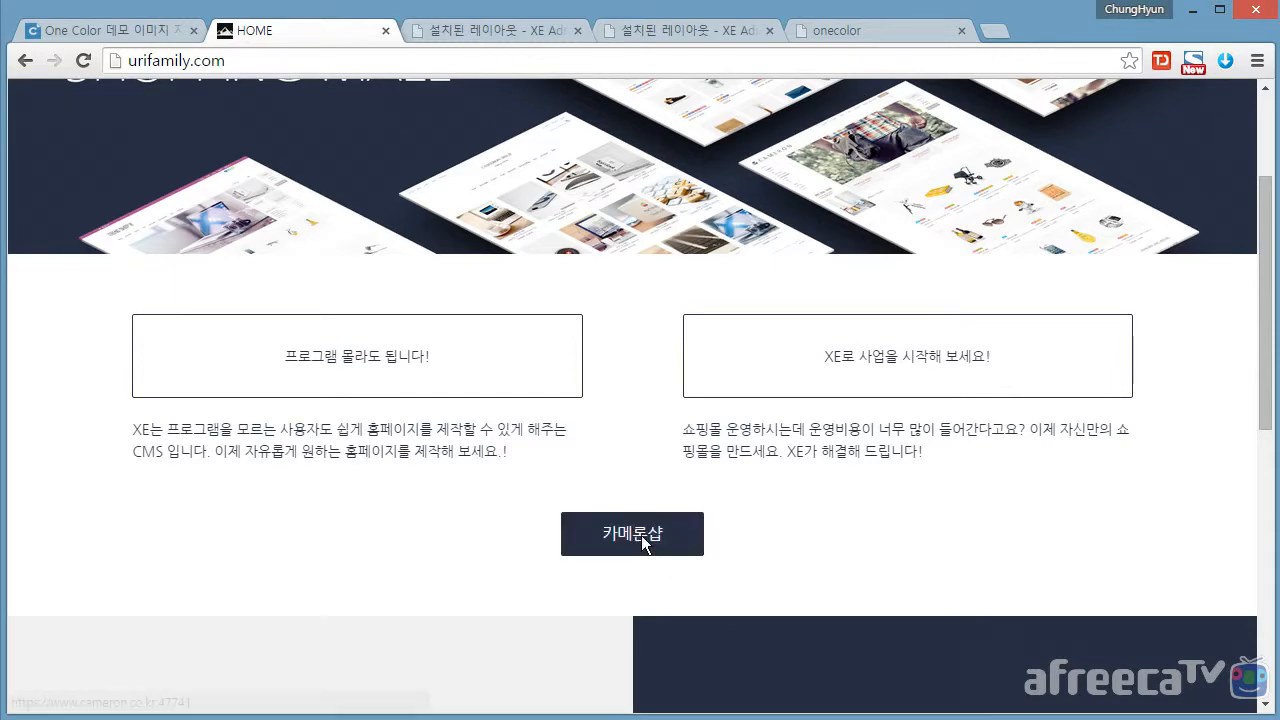
left_click(862, 32)
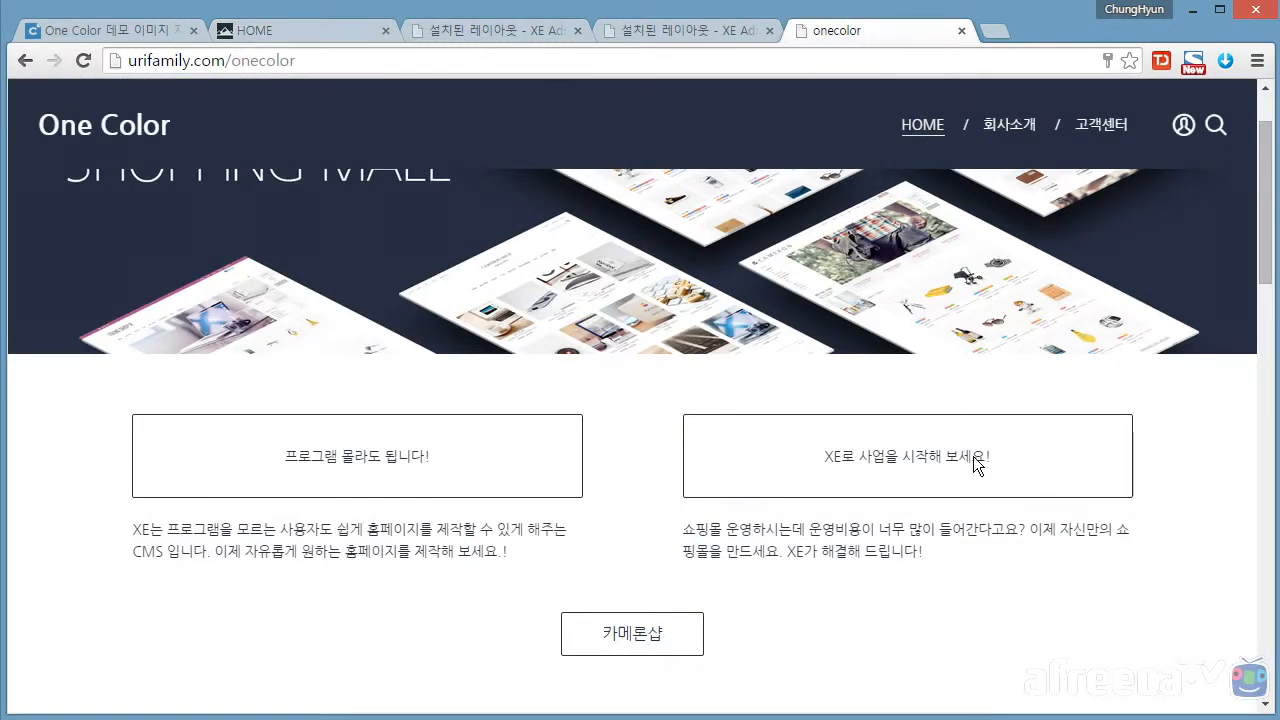
scroll(966, 458, "down", 1)
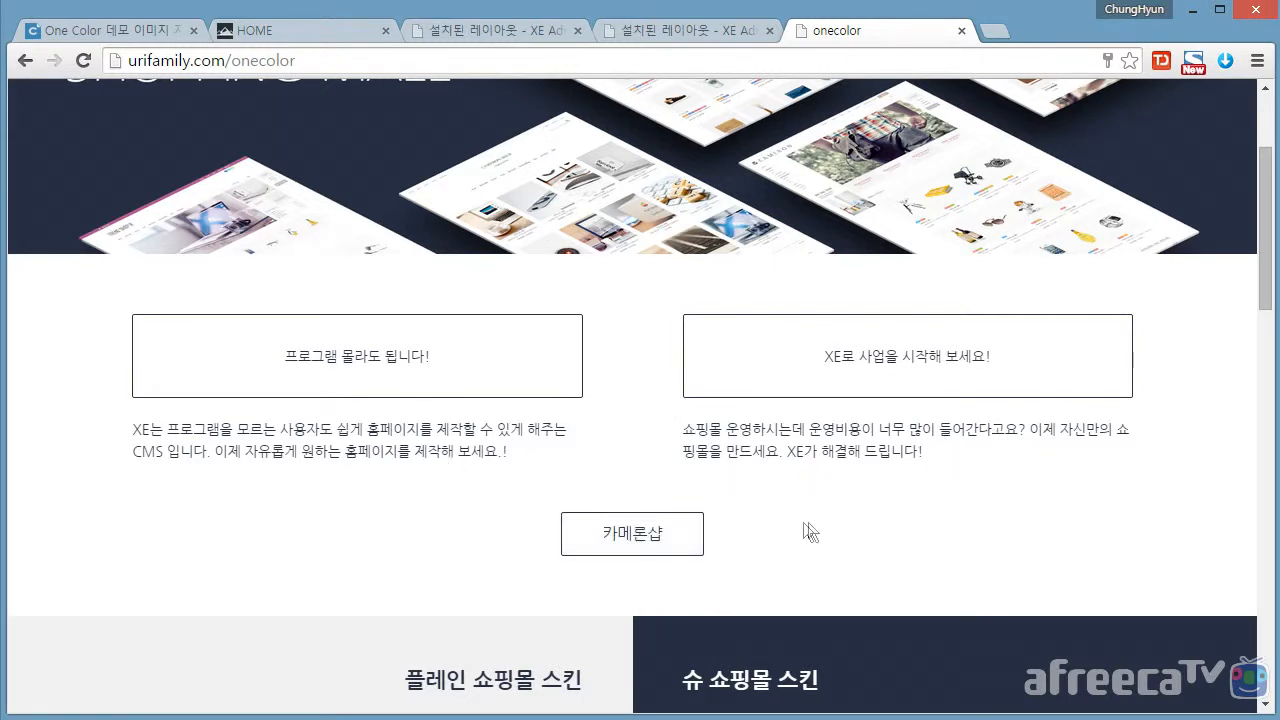
Examine the four-block section2 area on the onecolor demo page and the matching area on the home page
scroll(796, 465, "down", 4)
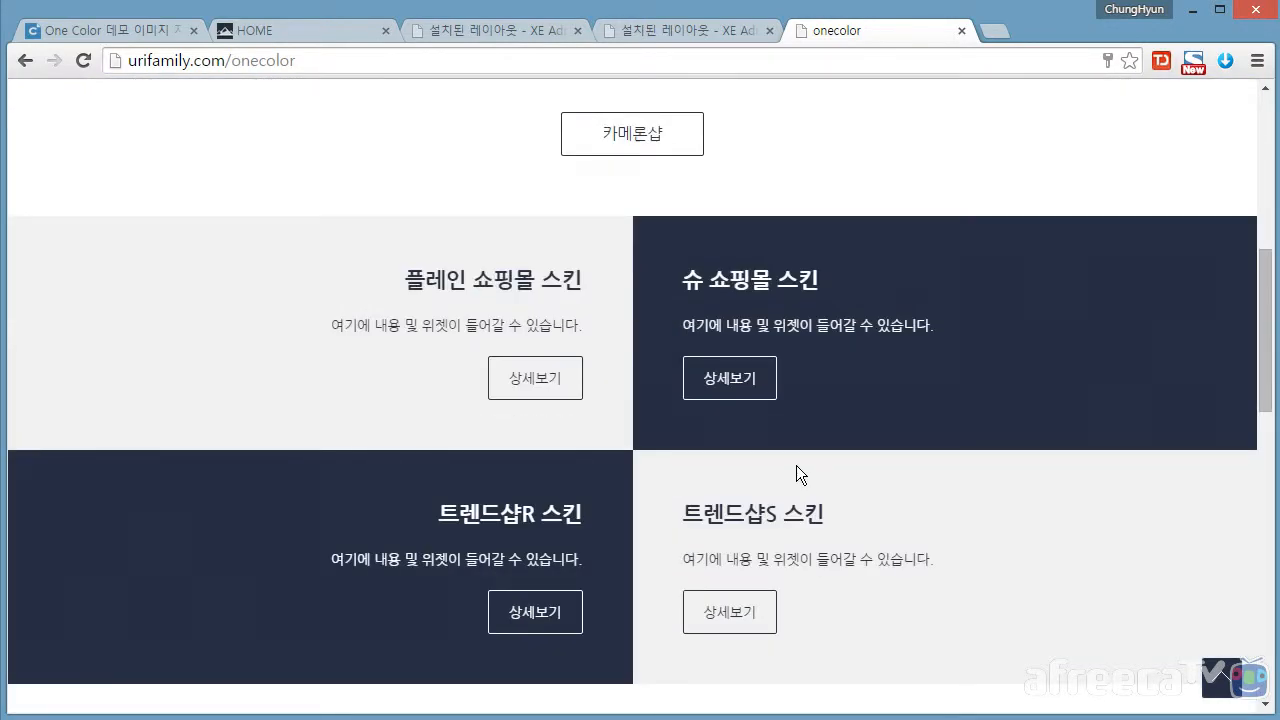
scroll(796, 465, "down", 1)
scroll(796, 465, "up", 1)
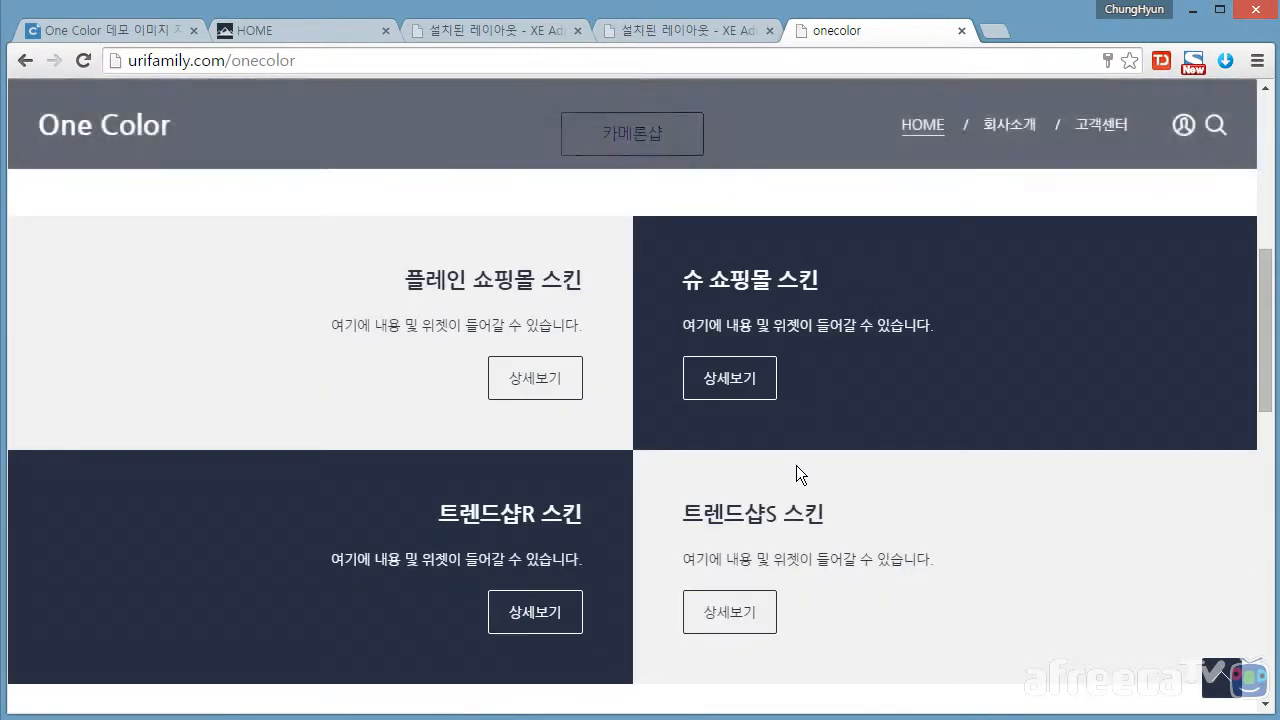
scroll(796, 465, "down", 1)
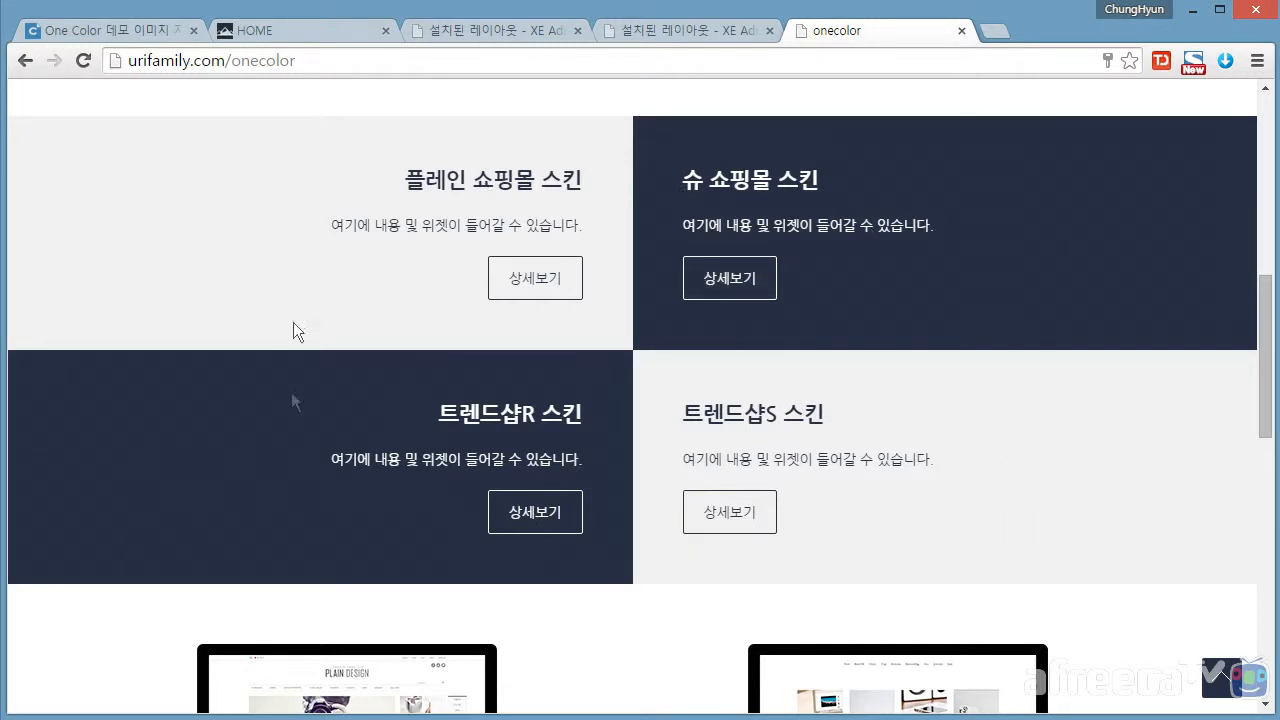
left_click(328, 26)
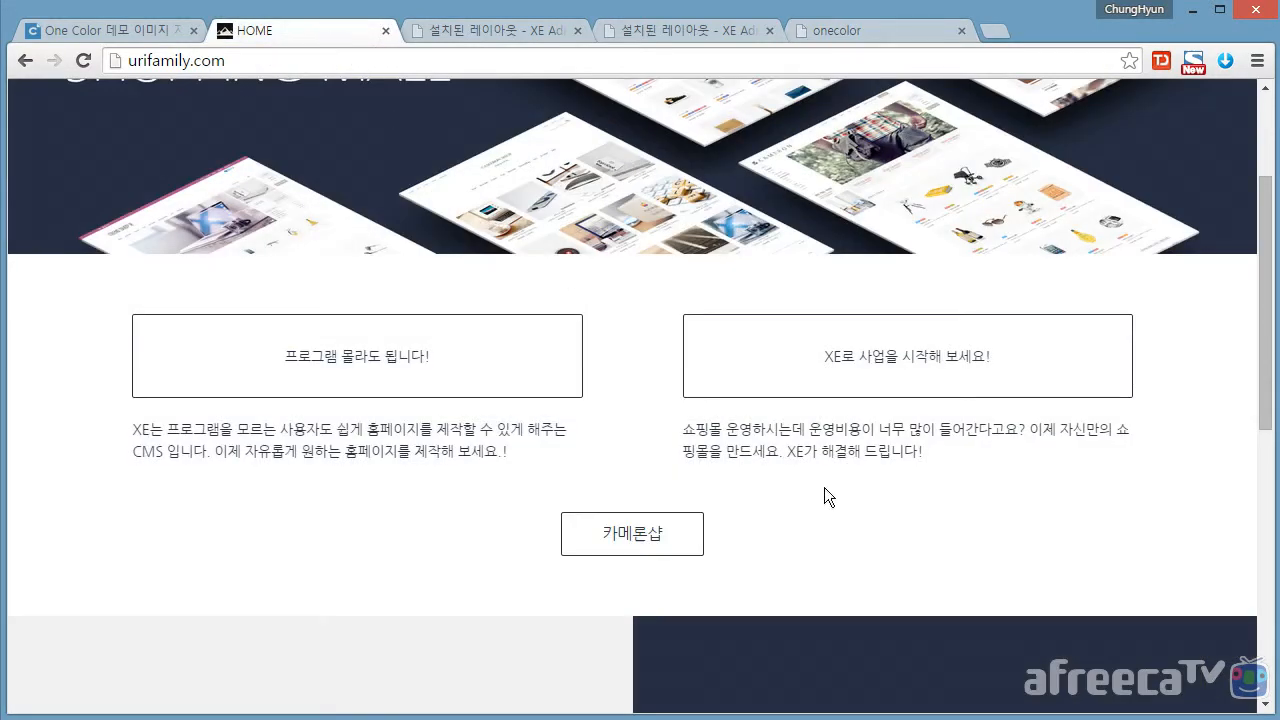
scroll(820, 487, "down", 4)
scroll(817, 489, "up", 2)
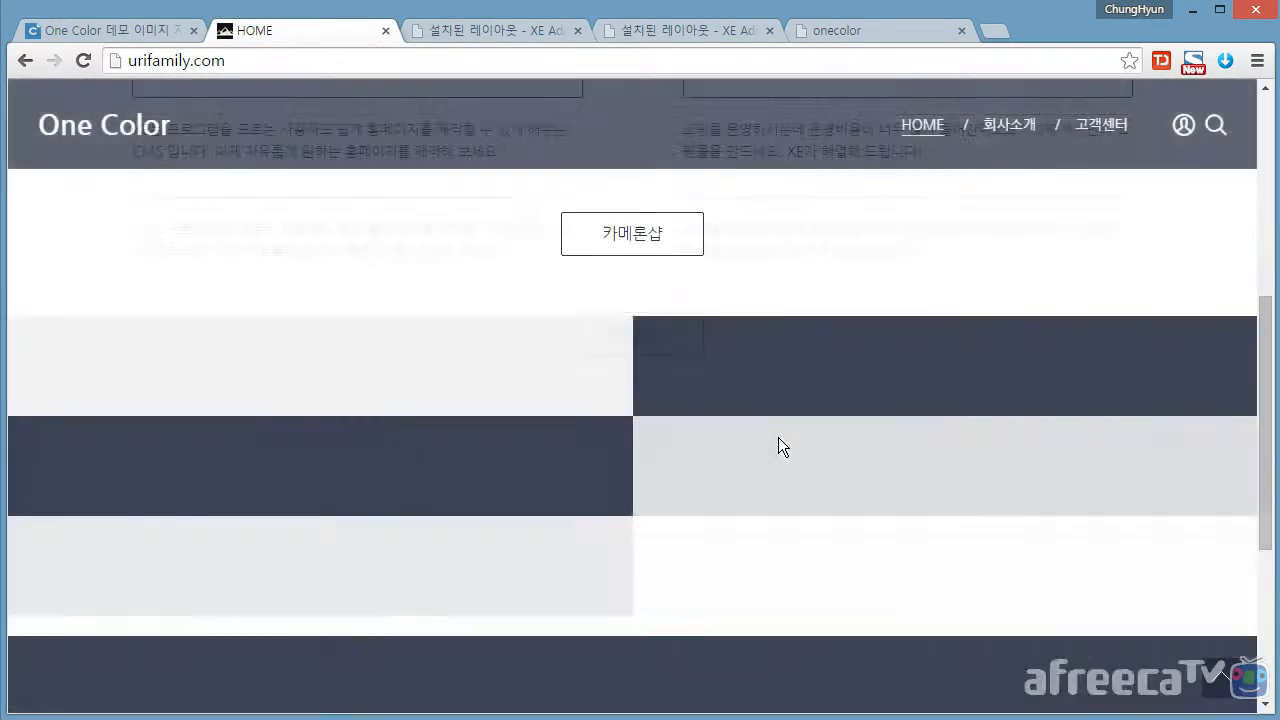
scroll(780, 446, "down", 2)
scroll(655, 420, "up", 1)
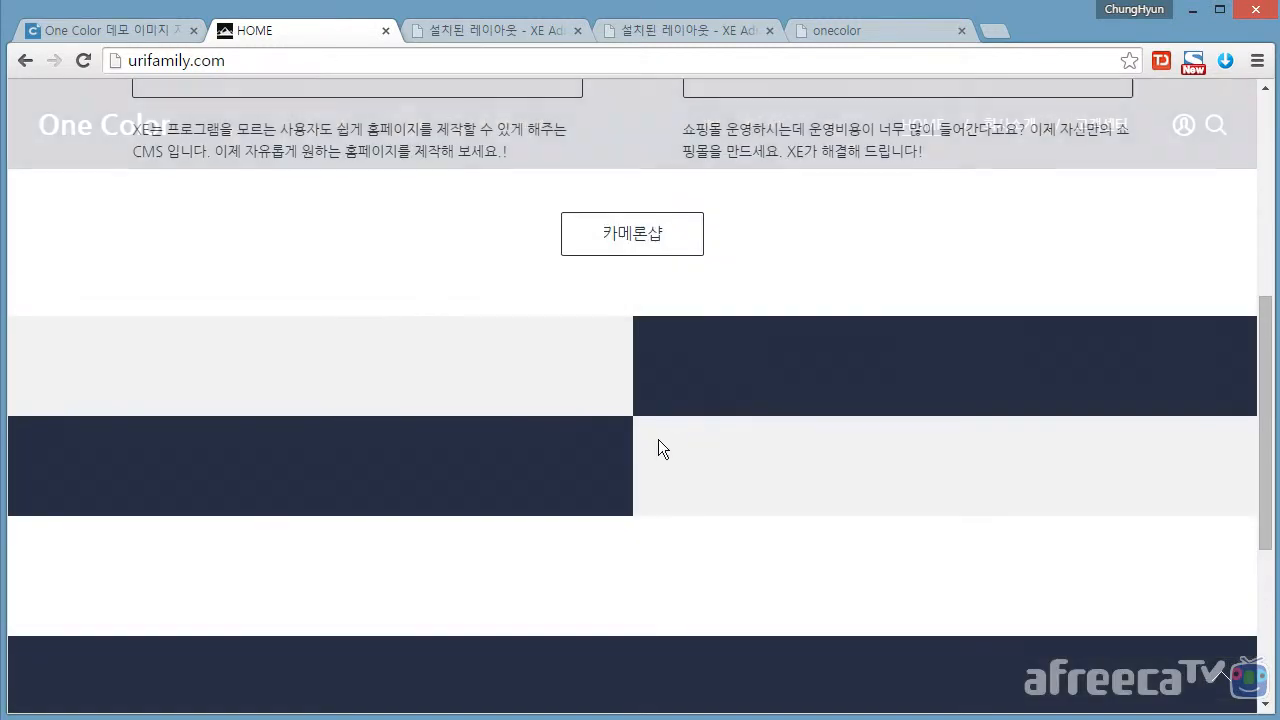
scroll(854, 444, "up", 1)
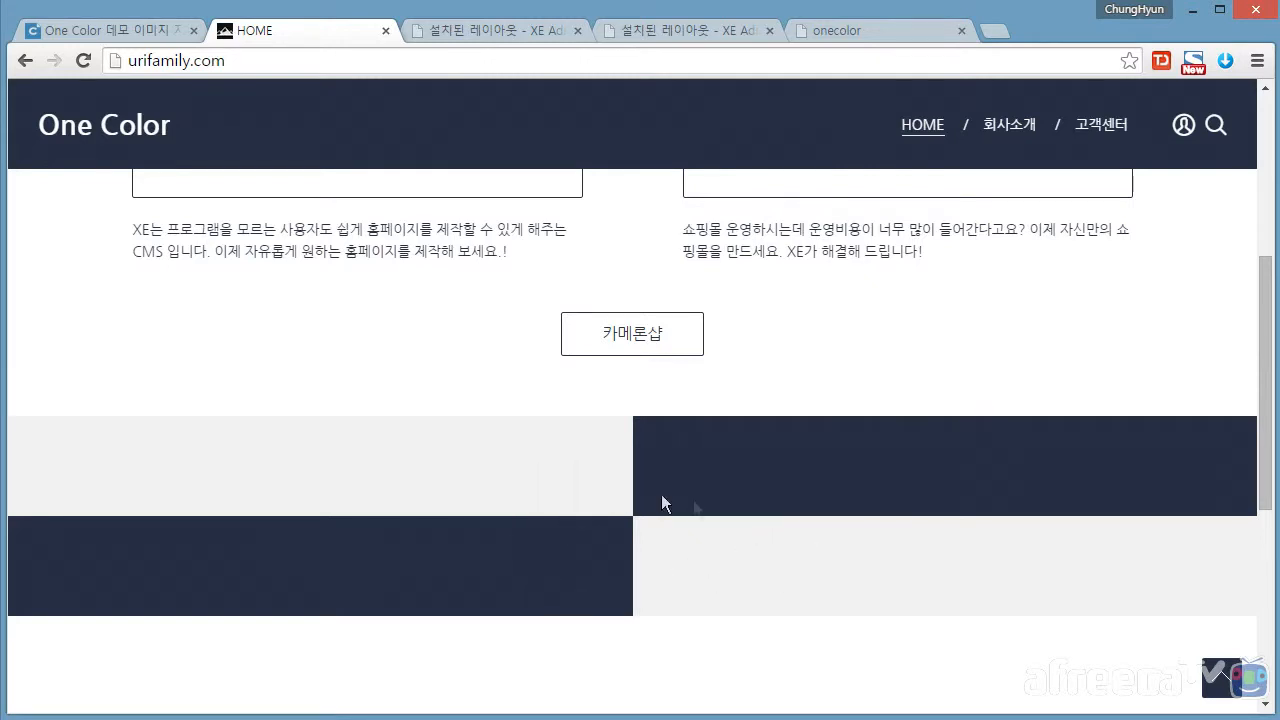
Open the practice layout's main section2 settings, review the title, content and button fields, and return to the home page's section2 blocks
left_click(502, 40)
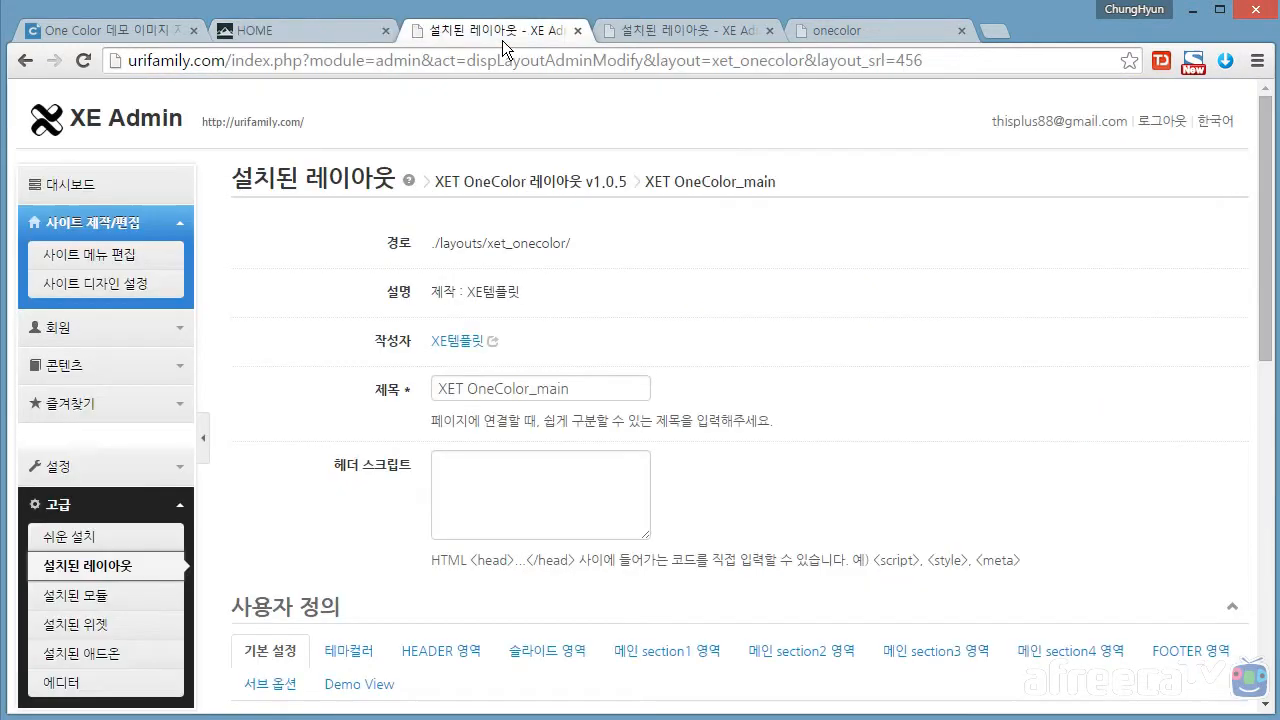
scroll(1023, 483, "down", 1)
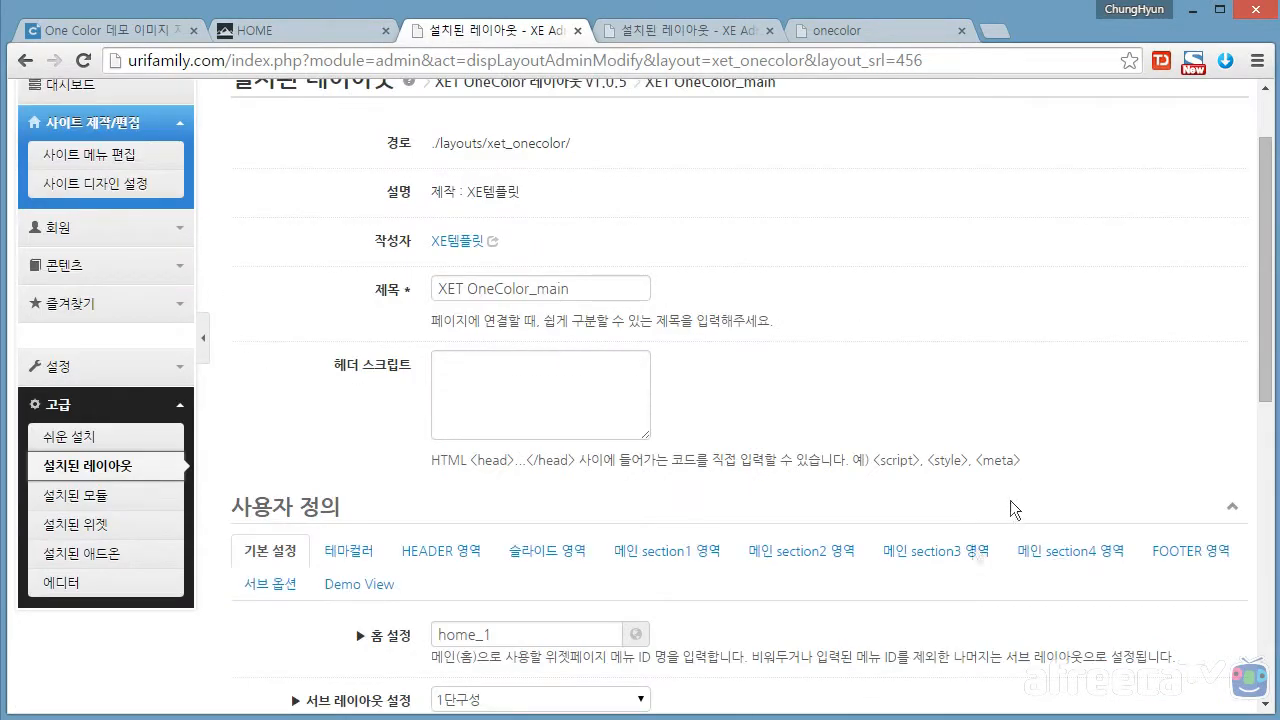
left_click(815, 551)
scroll(1000, 520, "down", 2)
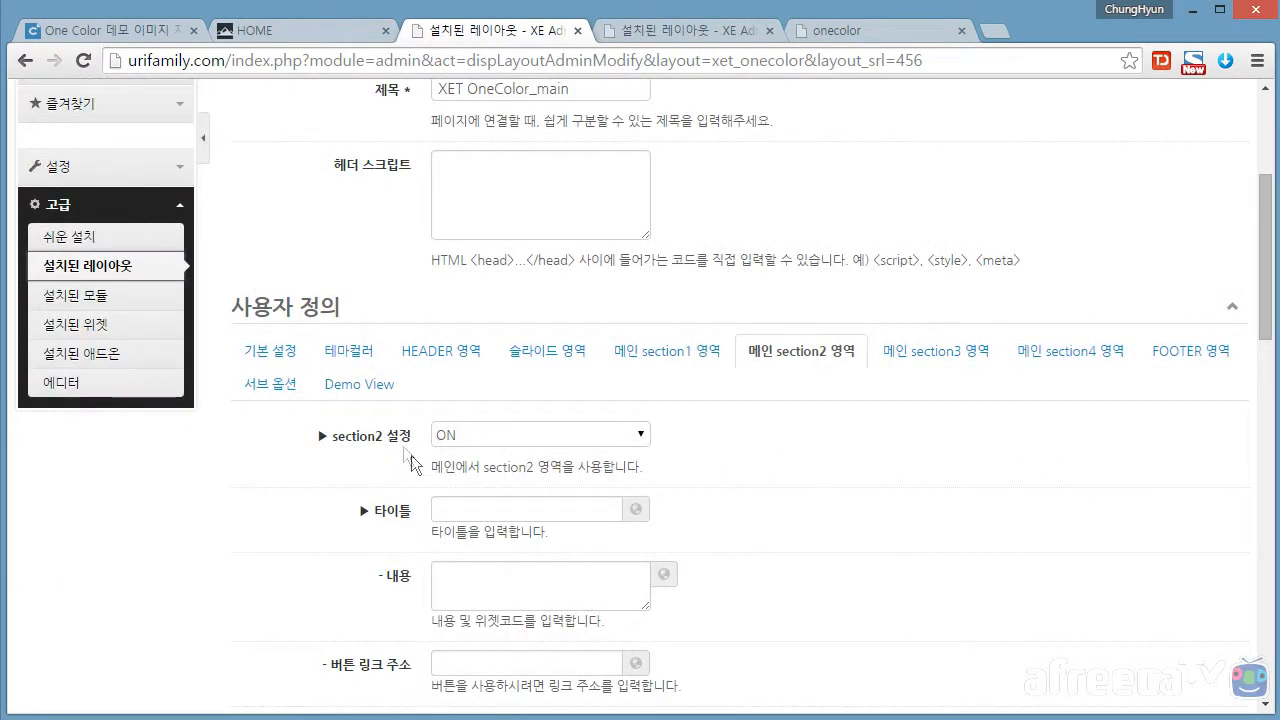
scroll(928, 505, "down", 1)
scroll(928, 511, "down", 1)
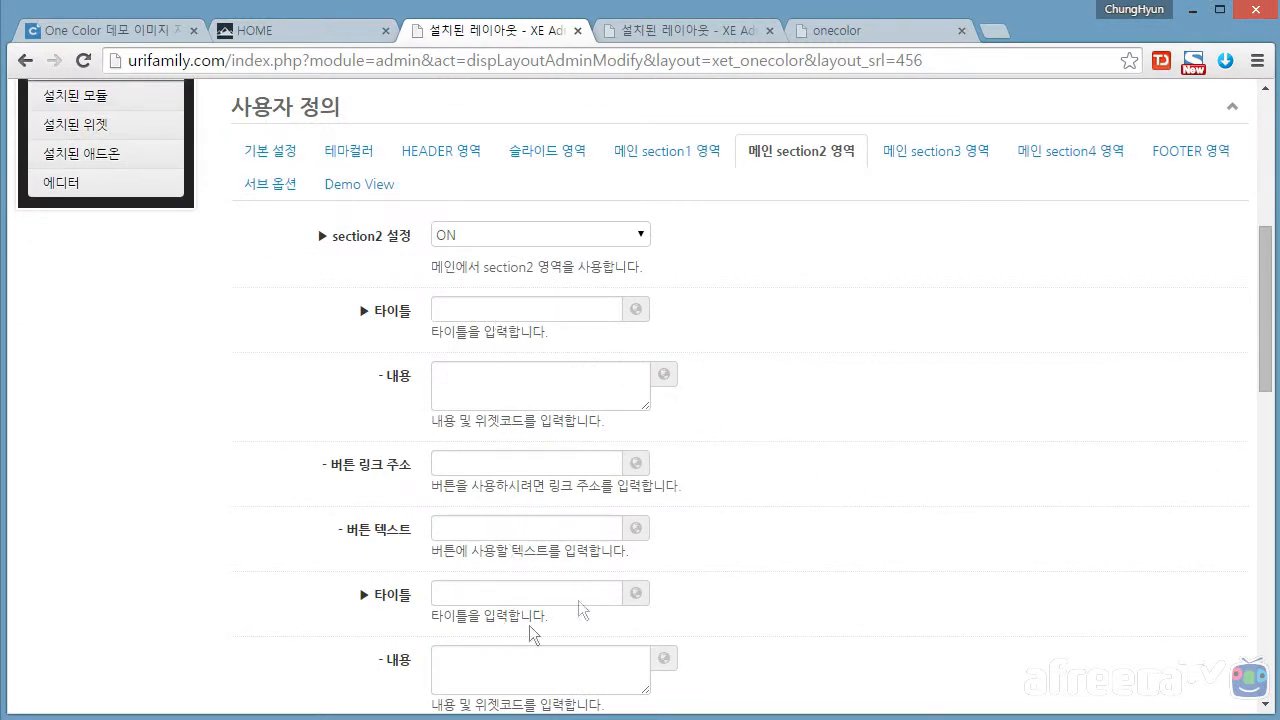
scroll(706, 542, "down", 2)
scroll(769, 535, "up", 5)
left_click(312, 32)
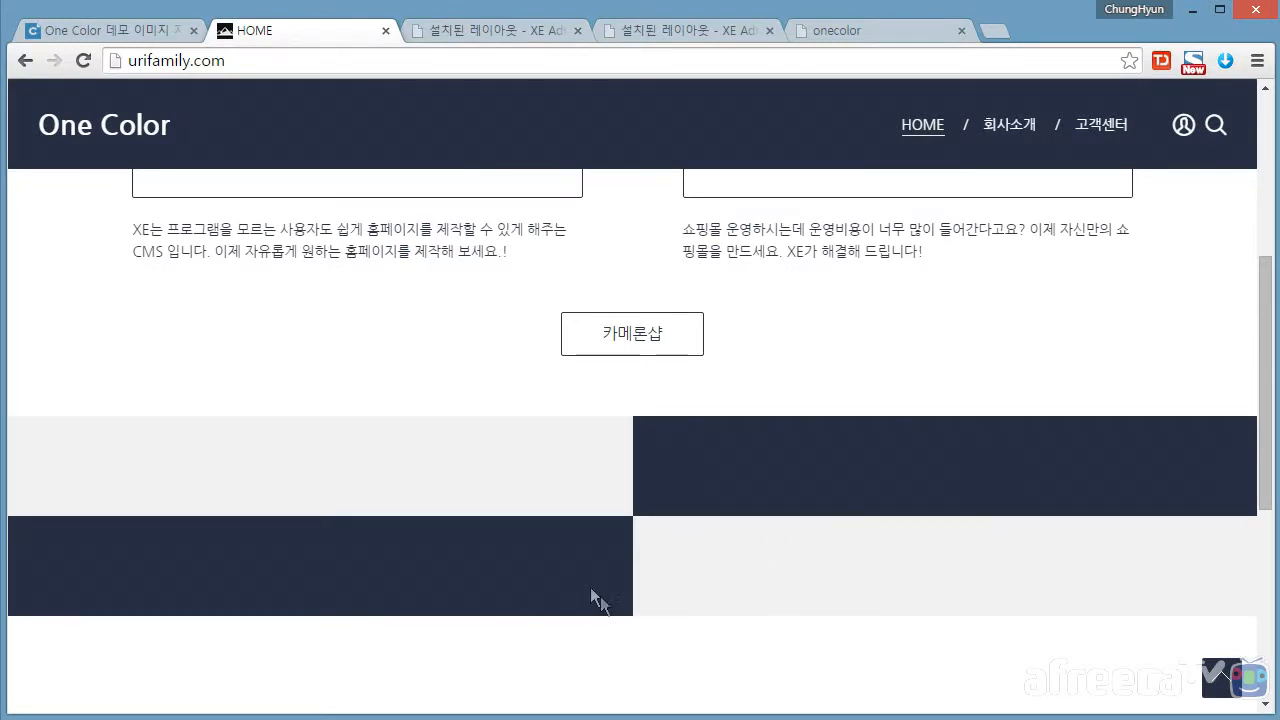
Copy the first section2 title "플레인 쇼핑몰 스킨" from the demo layout's settings into the first block title of the practice layout
left_click(687, 30)
scroll(867, 497, "up", 8)
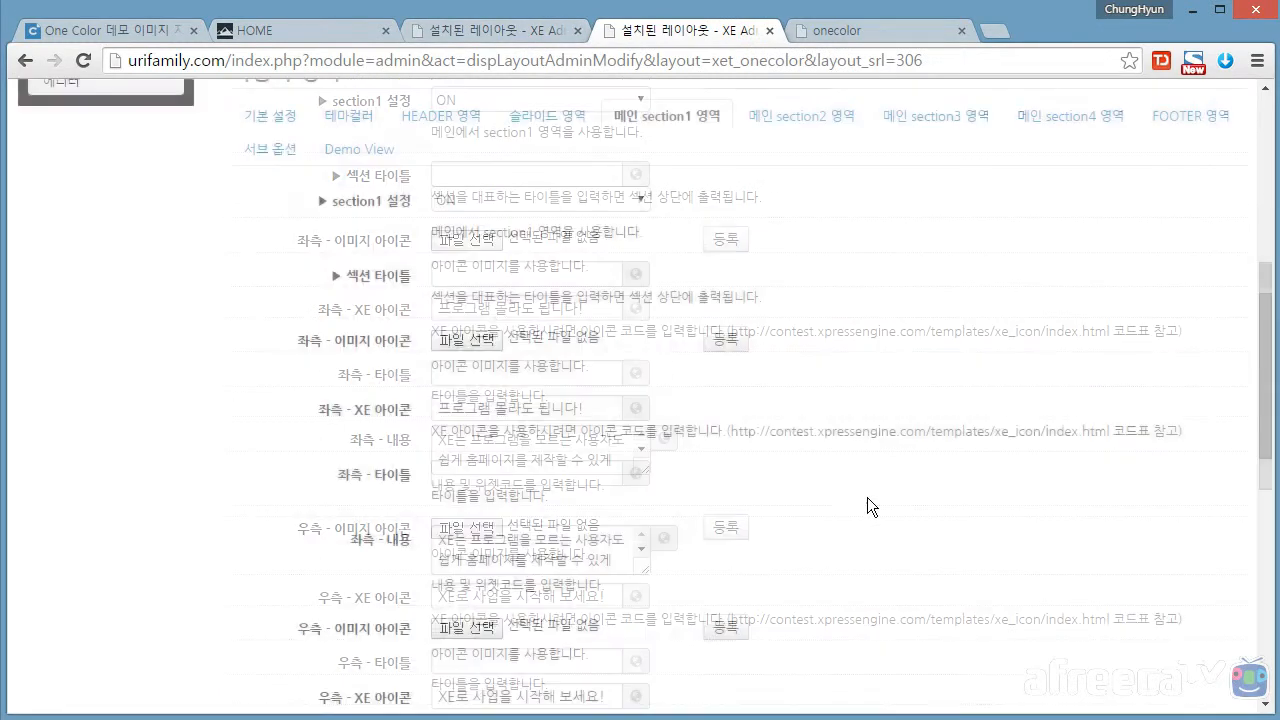
left_click(776, 322)
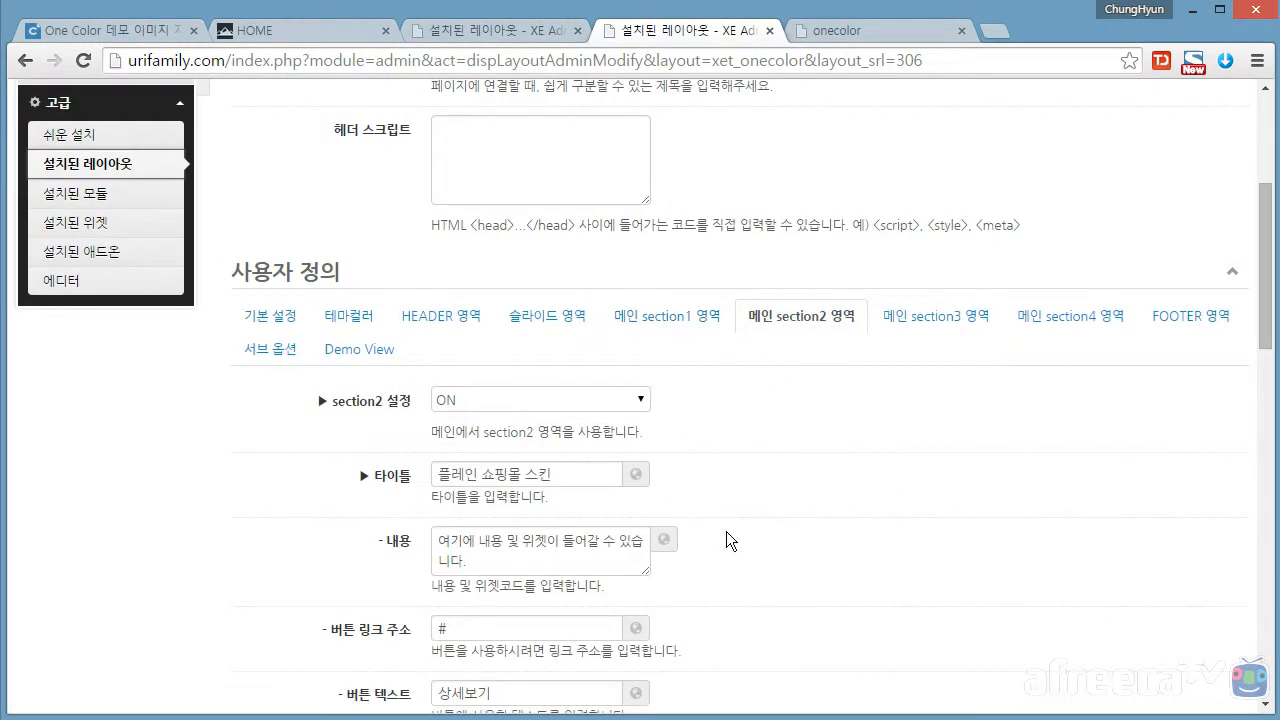
scroll(726, 531, "down", 3)
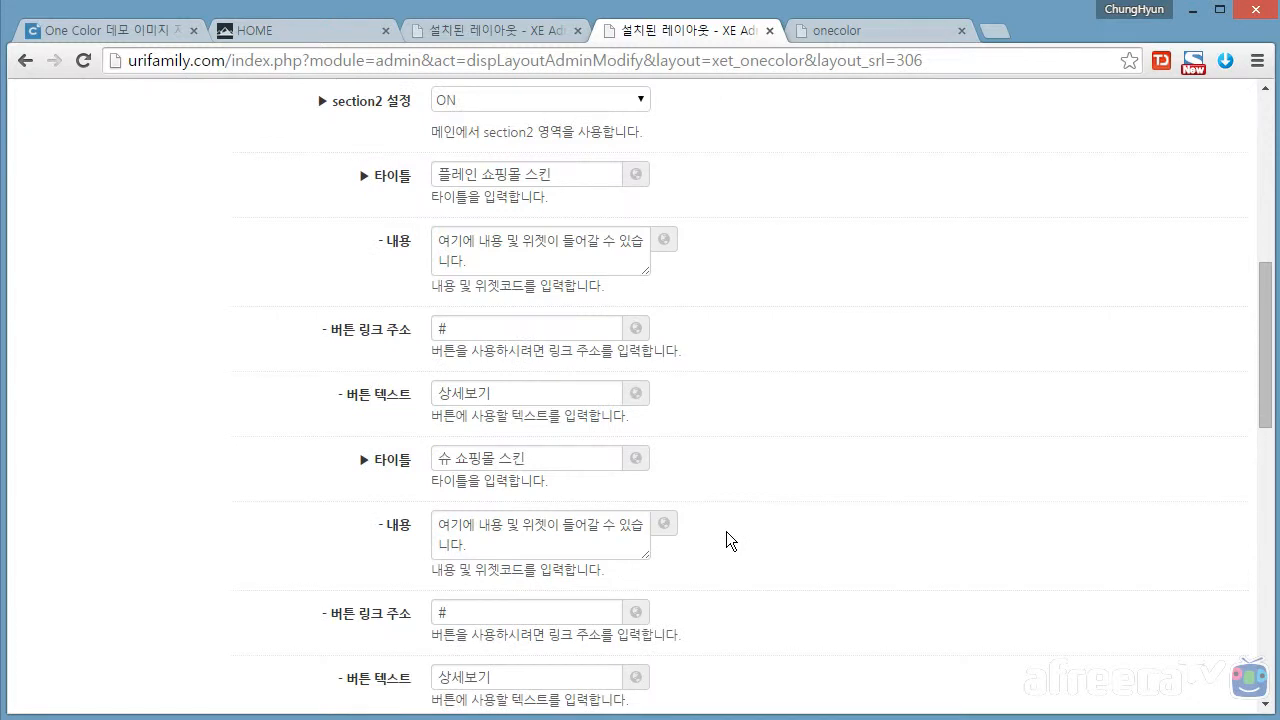
scroll(730, 530, "up", 1)
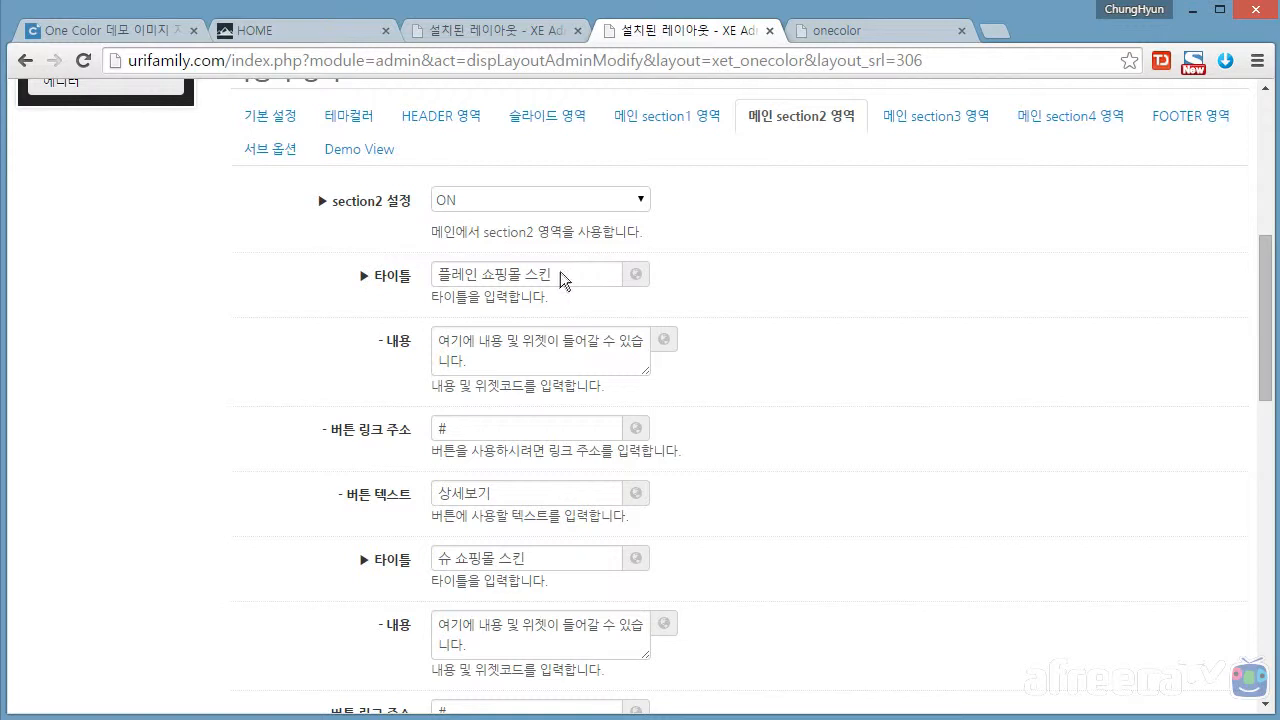
left_click_drag(559, 272, 424, 289)
key("ctrl+c")
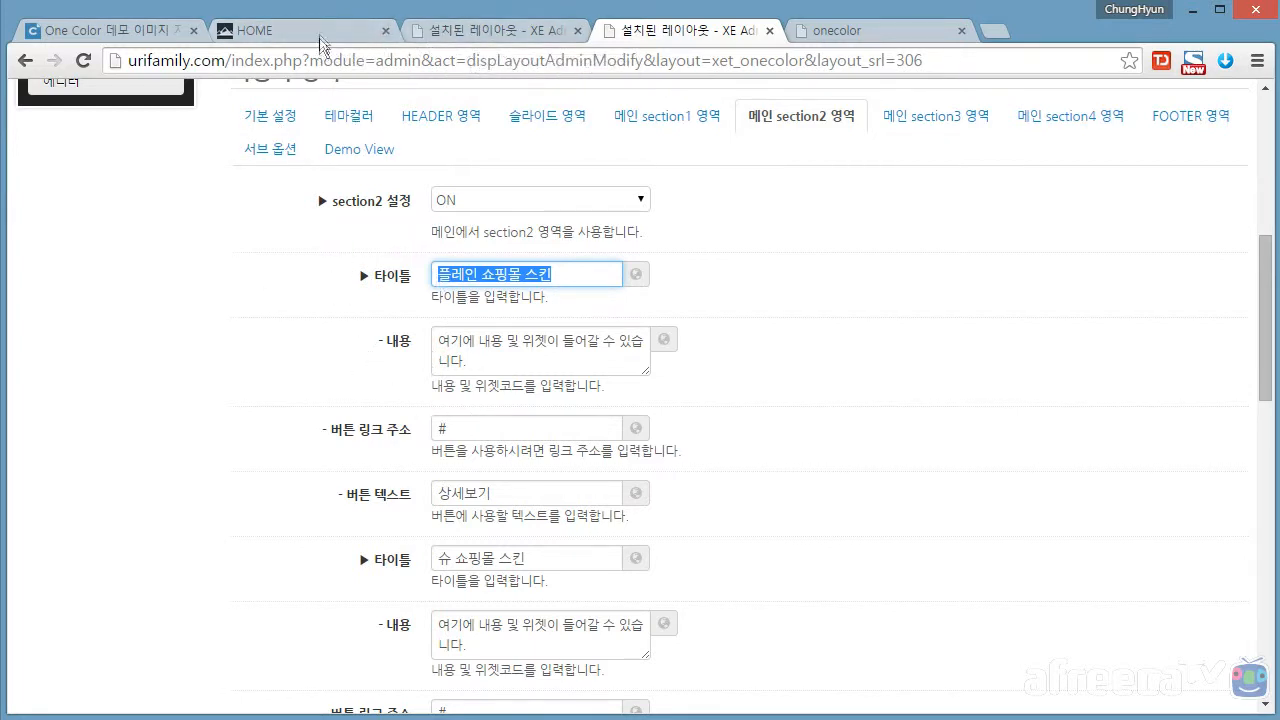
left_click(498, 36)
left_click(505, 311)
key("ctrl+v")
Copy the first block's content "여기에 내용 및 위젯이 들어갈 수 있습니다." from the demo layout into the practice layout
left_click(668, 32)
left_click_drag(478, 368, 450, 322)
key("ctrl+c")
left_click(475, 38)
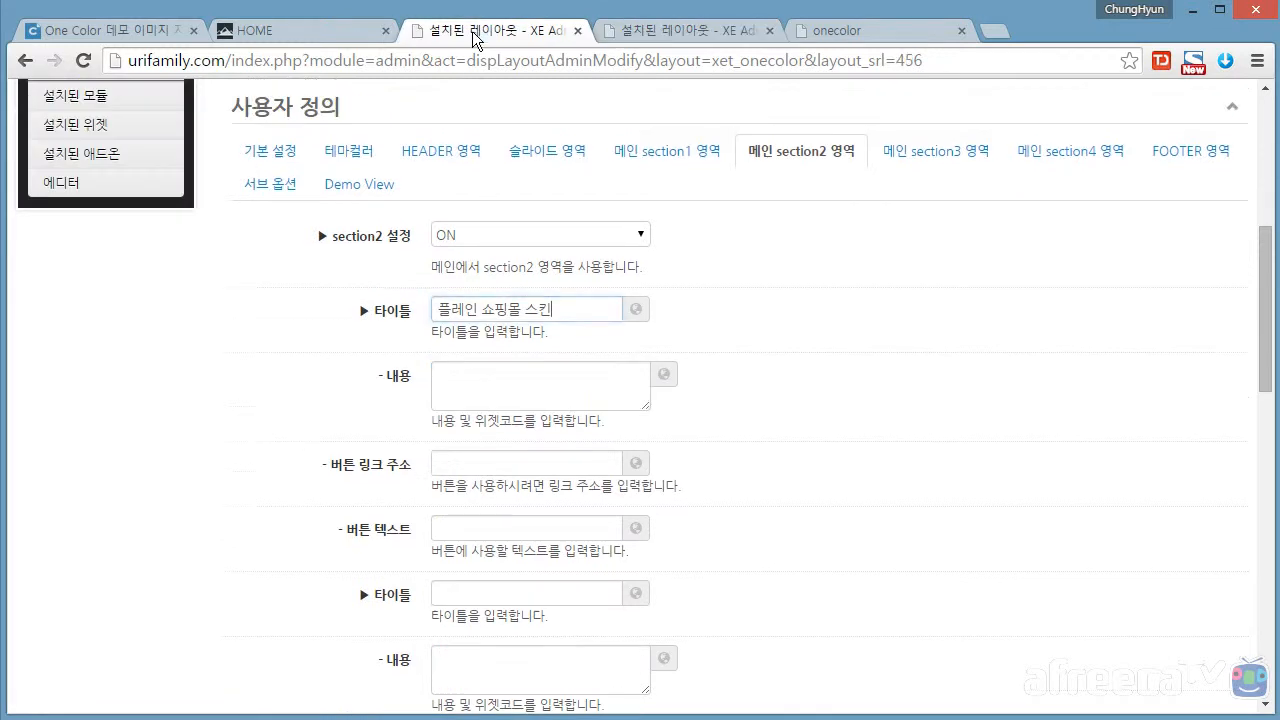
left_click(486, 400)
key("ctrl+v")
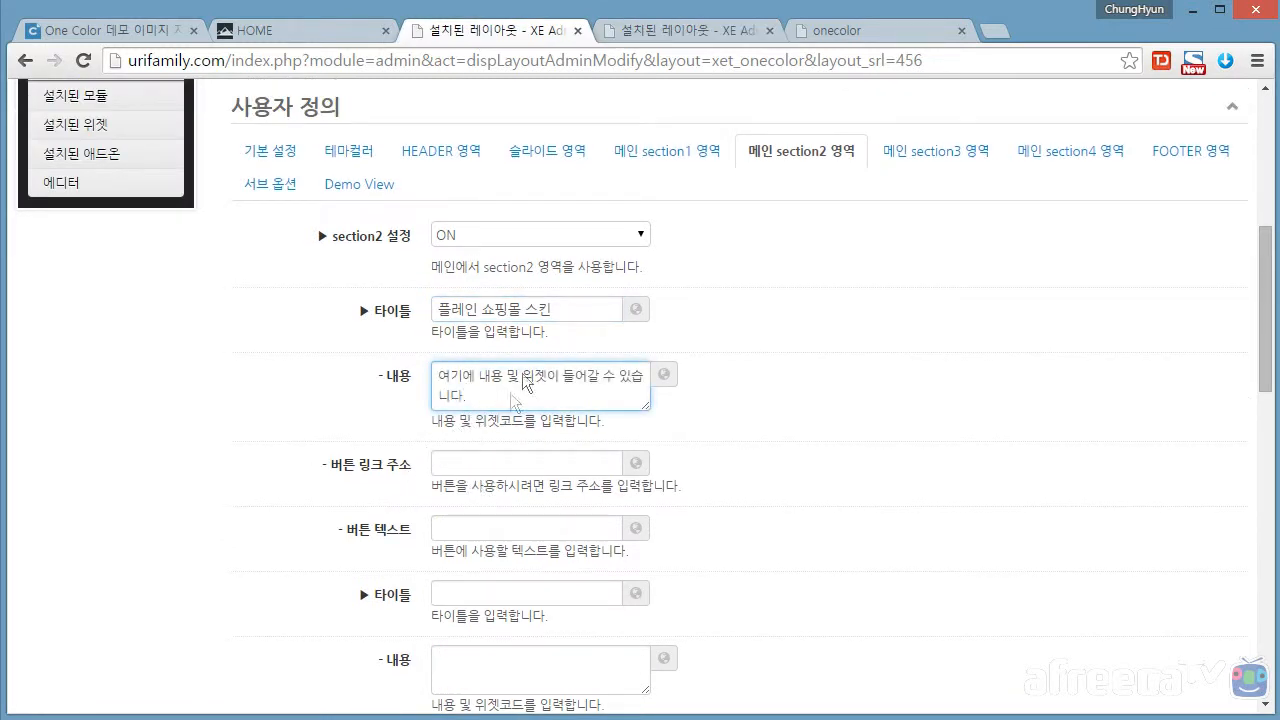
Set the first section2 block's button link to "#" and its button text to "상세보기" in the practice layout
left_click(668, 32)
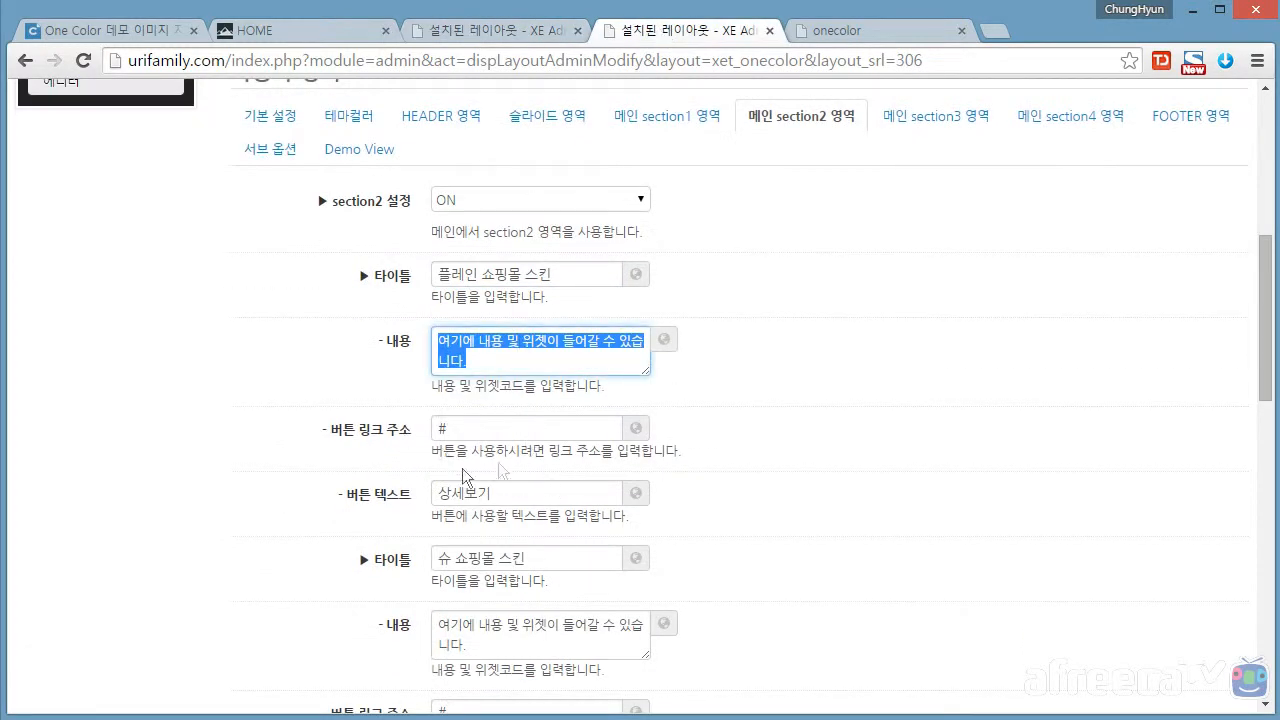
left_click(492, 33)
left_click(497, 470)
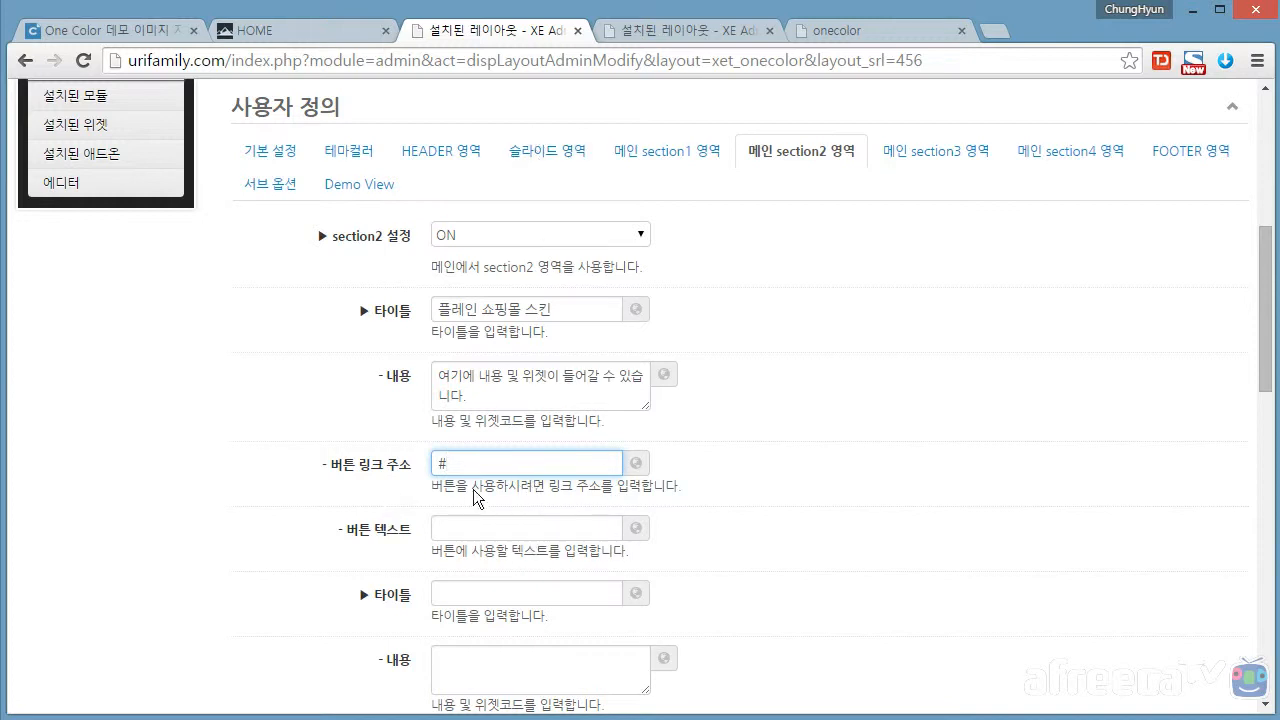
left_click(647, 36)
left_click_drag(496, 493, 415, 500)
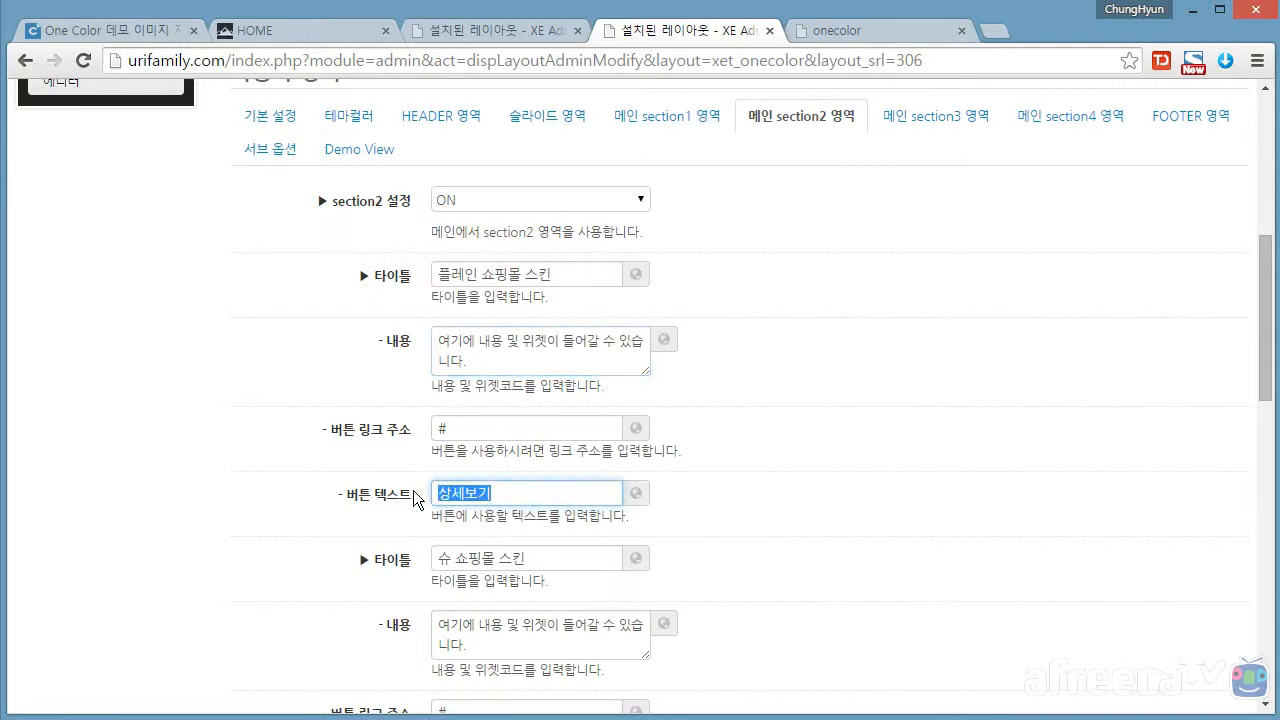
left_click(484, 34)
left_click(464, 533)
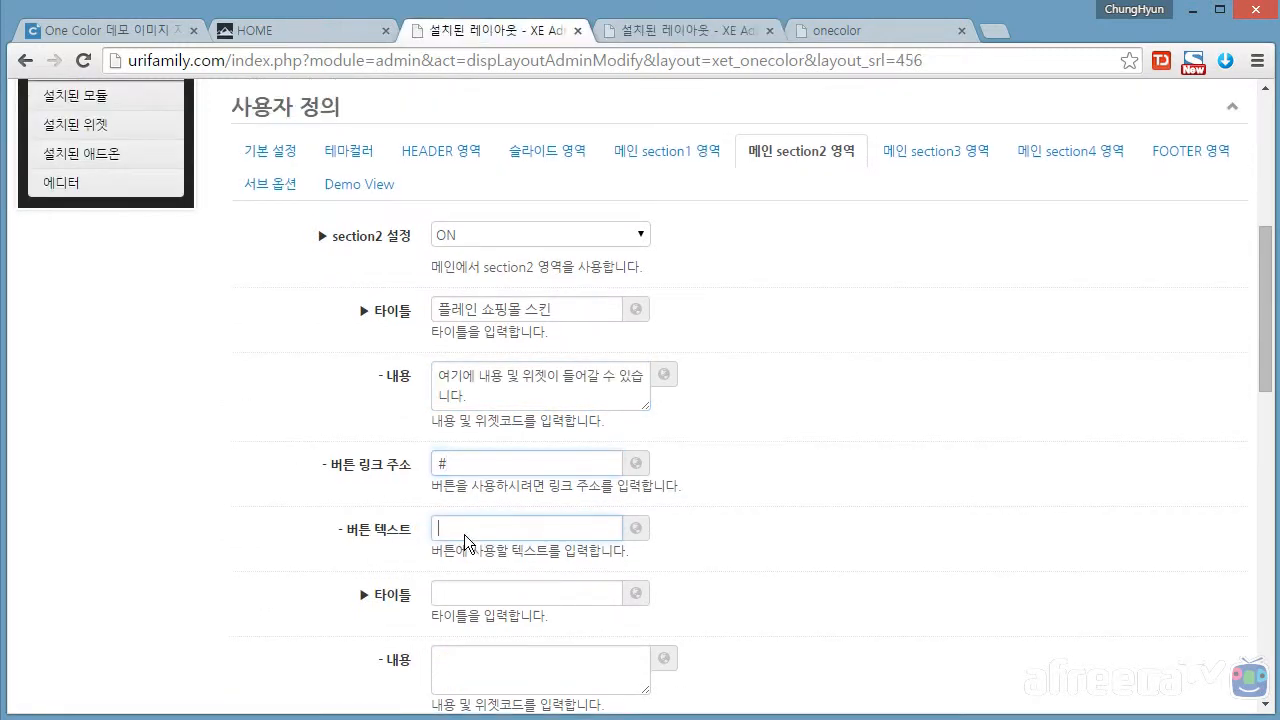
scroll(177, 500, "down", 3)
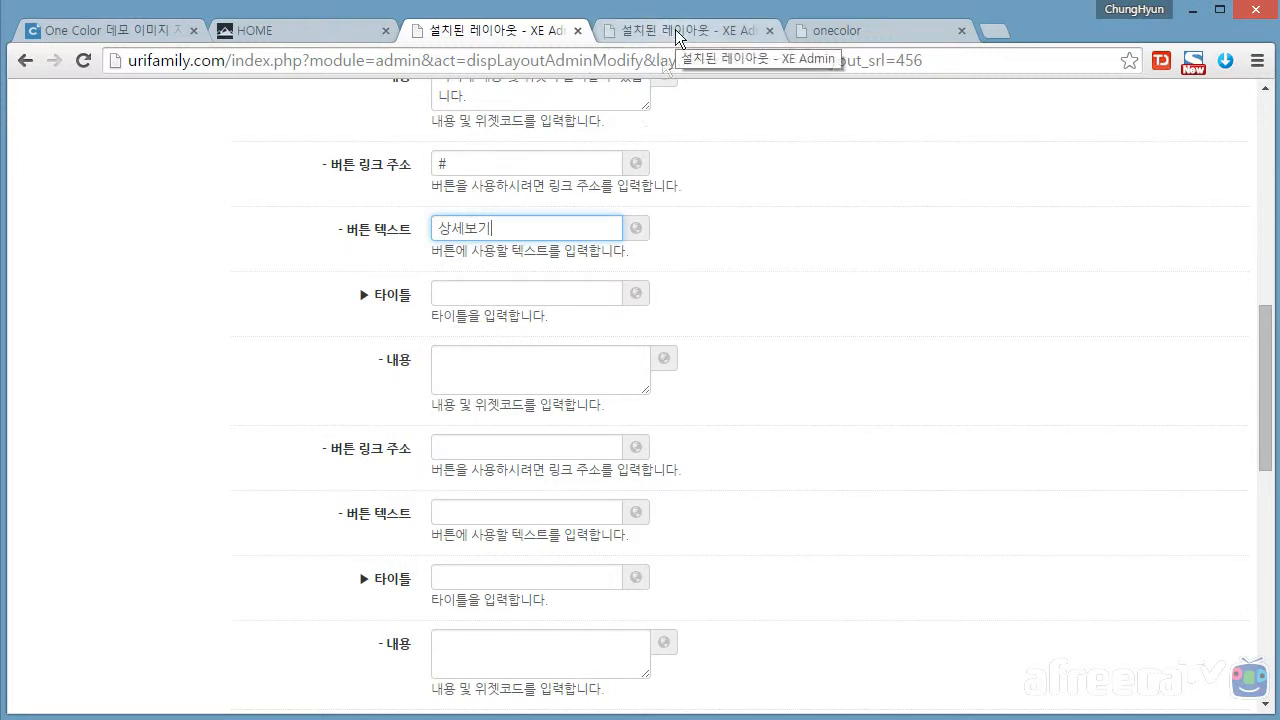
scroll(650, 298, "up", 2)
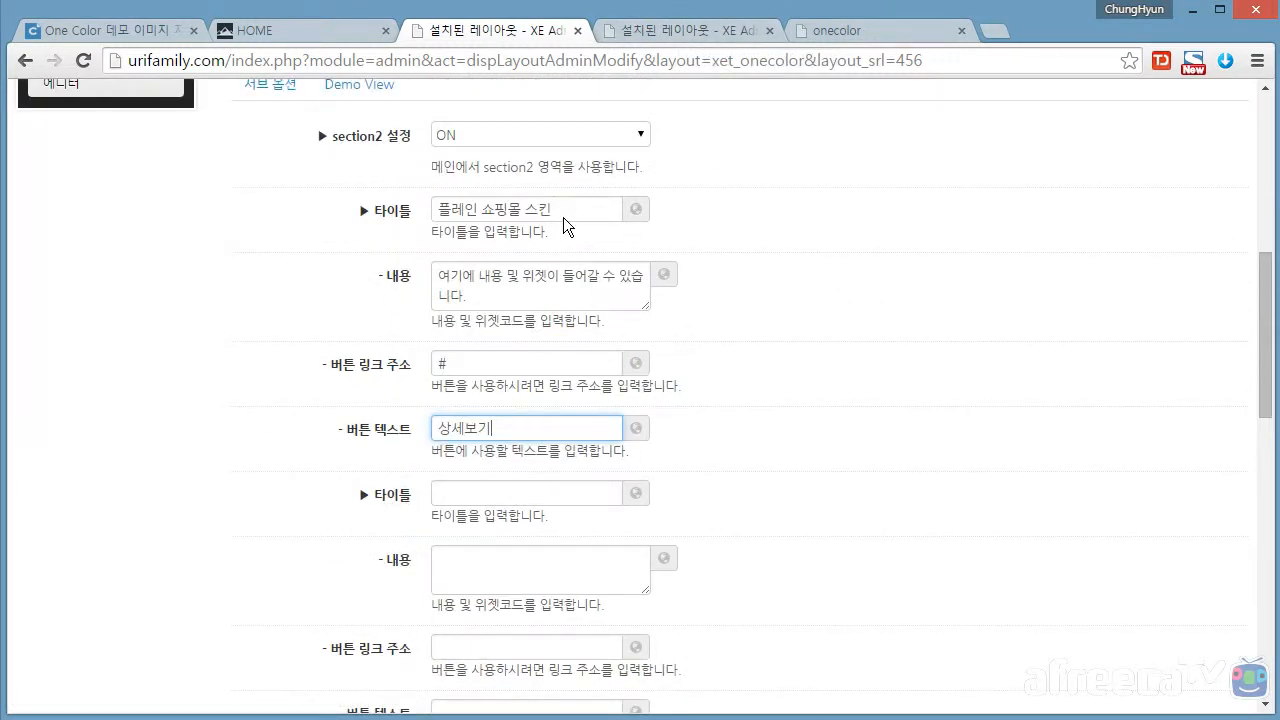
scroll(729, 320, "down", 2)
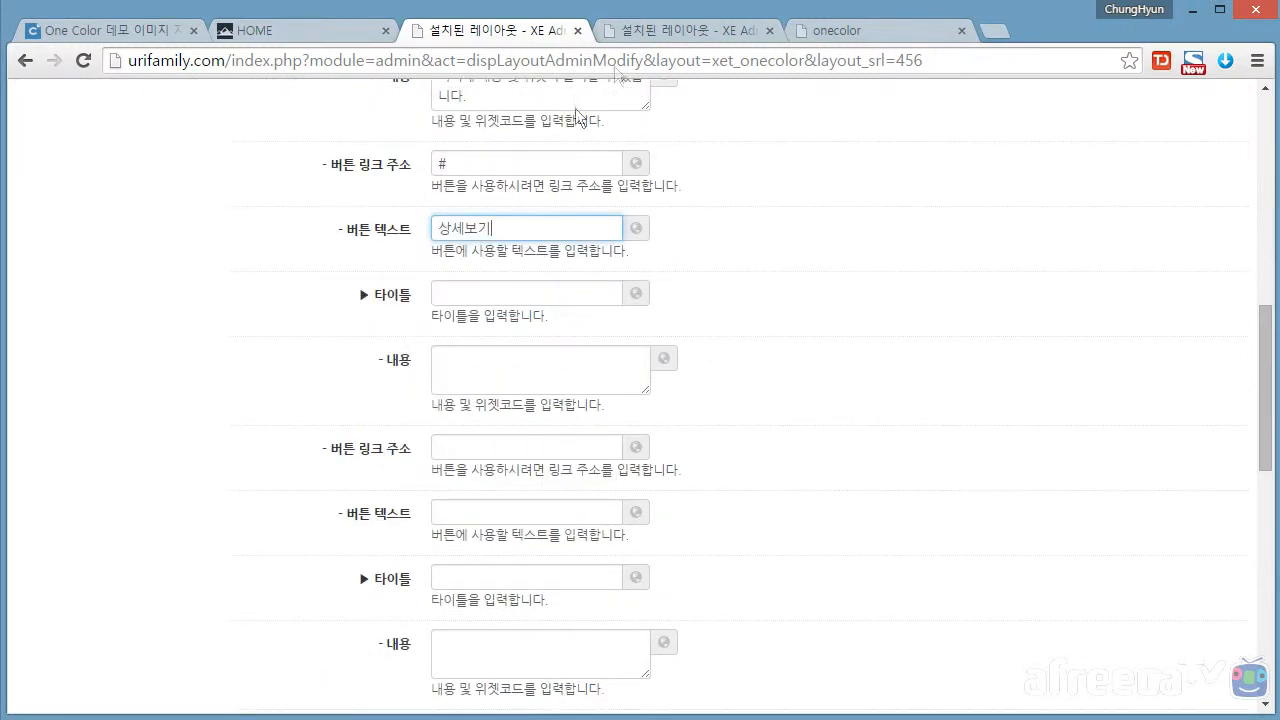
Copy the second section2 title "슈 쇼핑몰 스킨" from the demo layout into the practice layout's second block
left_click(669, 36)
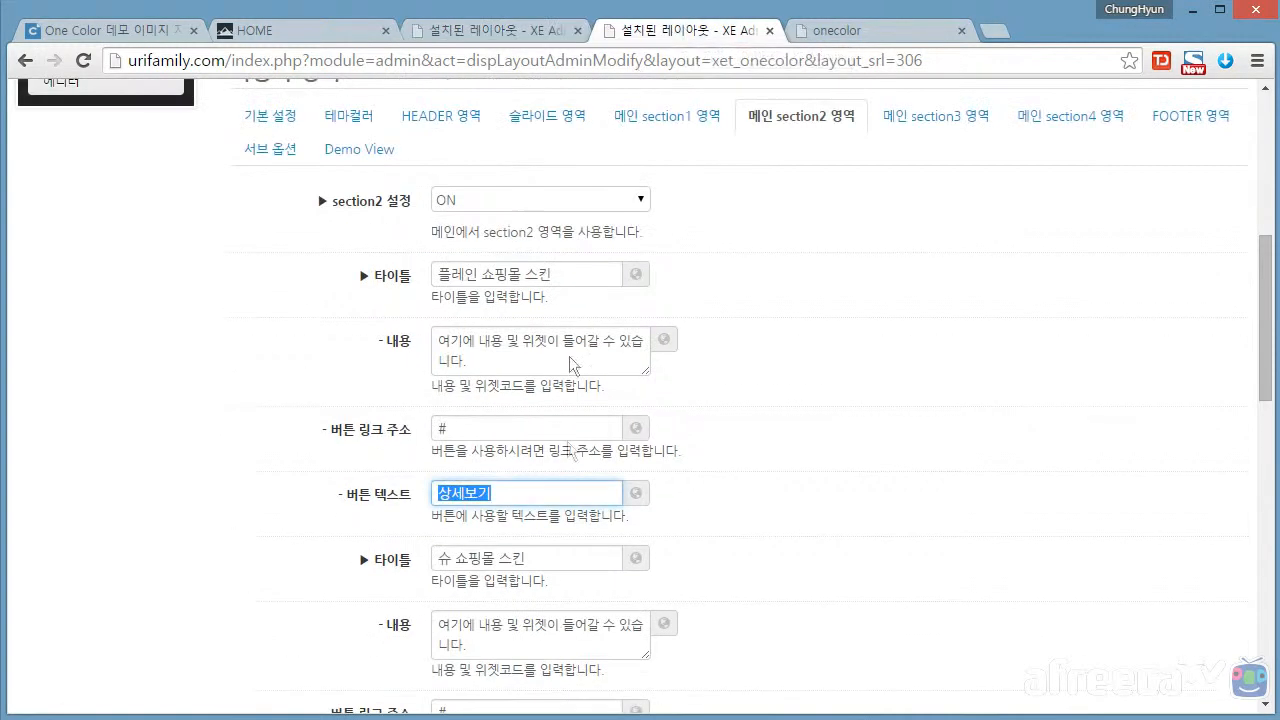
scroll(569, 456, "down", 2)
left_click_drag(530, 360, 378, 367)
key("ctrl+c")
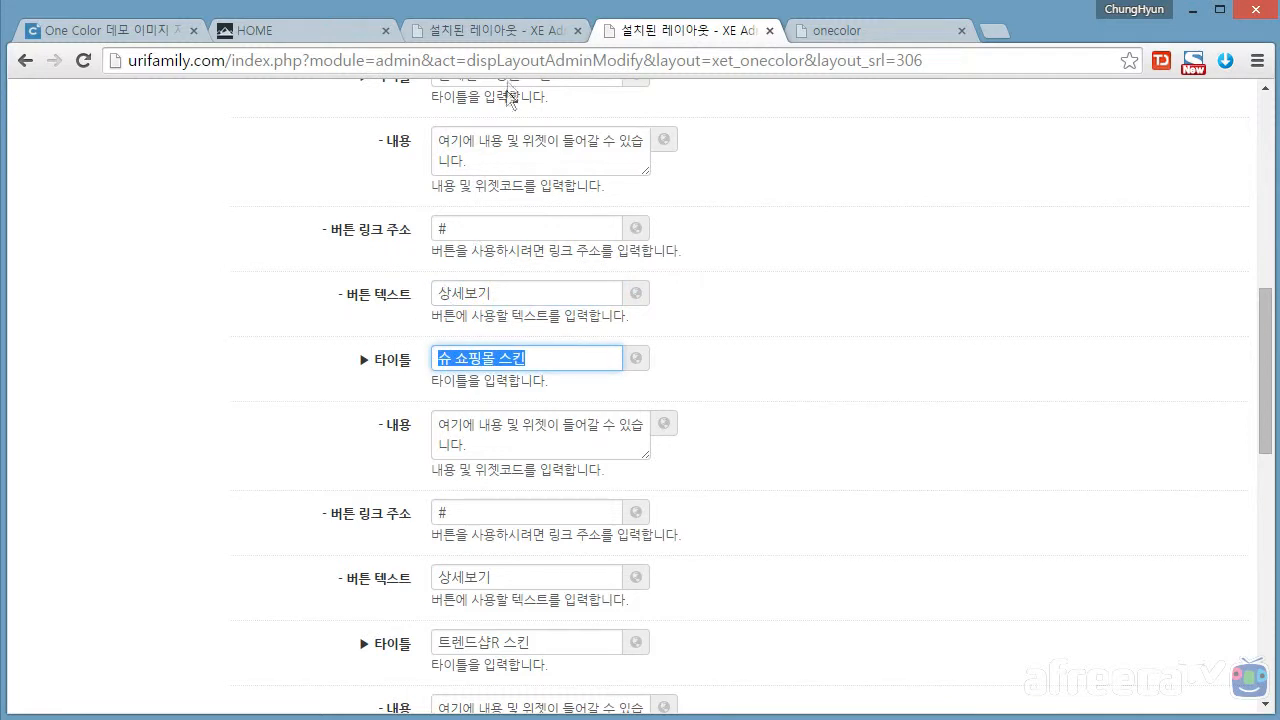
left_click(530, 37)
left_click(514, 296)
key("ctrl+v")
Fill the second block's content with the demo text "여기에 내용 및 위젯이 들어갈 수 있습니다." and set its button link to "#"
left_click(700, 30)
left_click_drag(470, 443, 432, 425)
left_click(480, 32)
left_click(470, 378)
type("여기에 내용 및 위젯이 들어갈 수 있습니다.")
left_click(474, 447)
type("#")
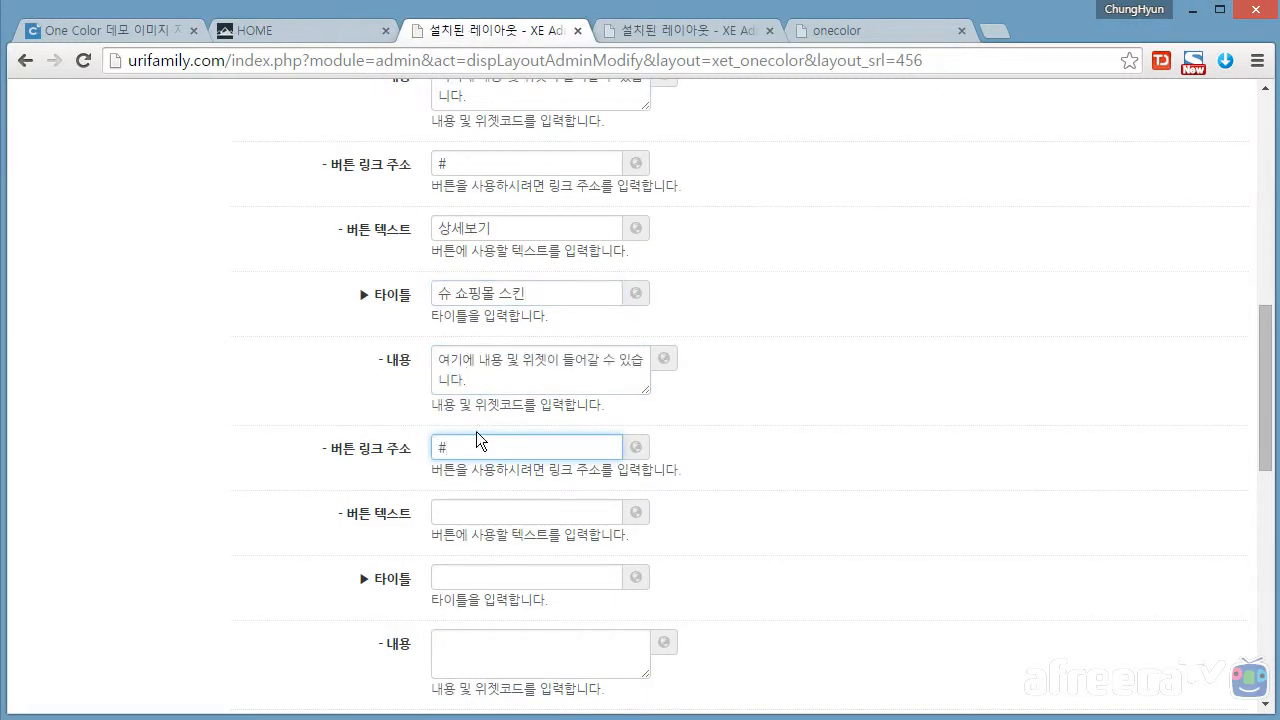
Copy the first block's button text "상세보기" into the second block's button text
left_click_drag(505, 230, 405, 244)
key("ctrl+c")
left_click(498, 515)
key("ctrl+v")
scroll(277, 427, "down", 3)
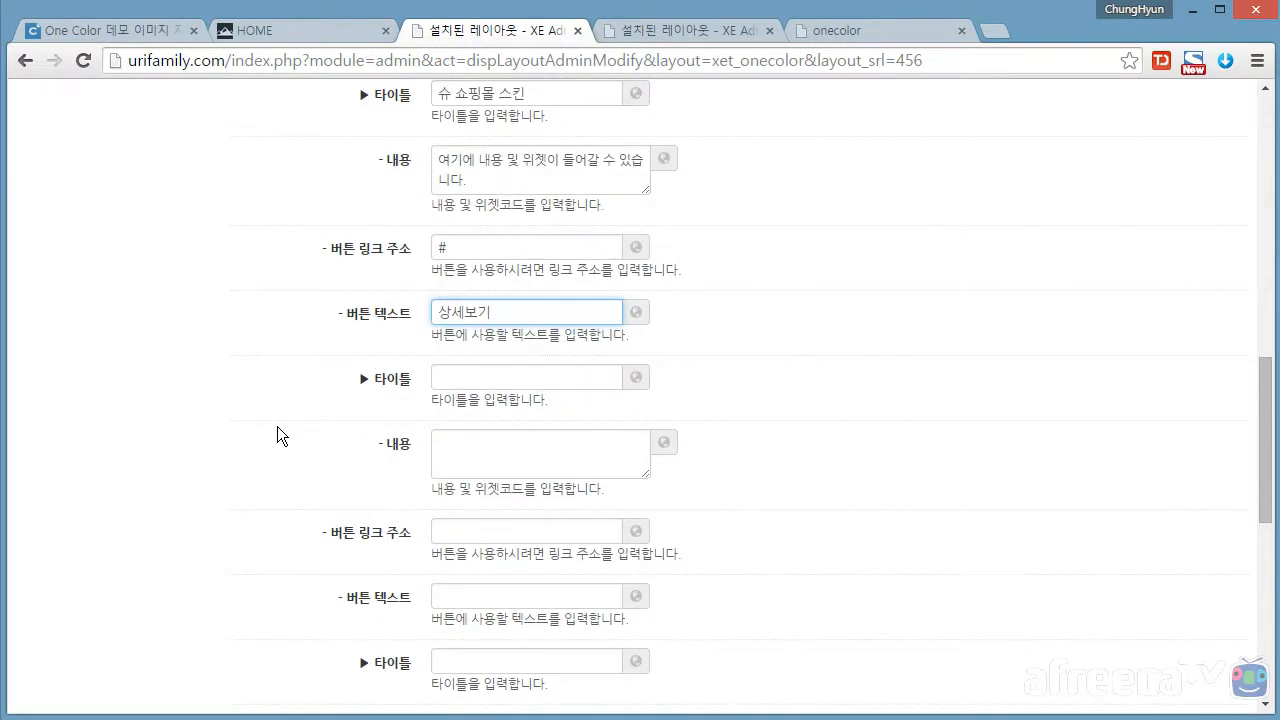
Copy the third section2 title "트렌드샵R 스킨" from the demo layout into the practice layout's third block
left_click(660, 32)
scroll(552, 437, "down", 2)
scroll(552, 437, "down", 1)
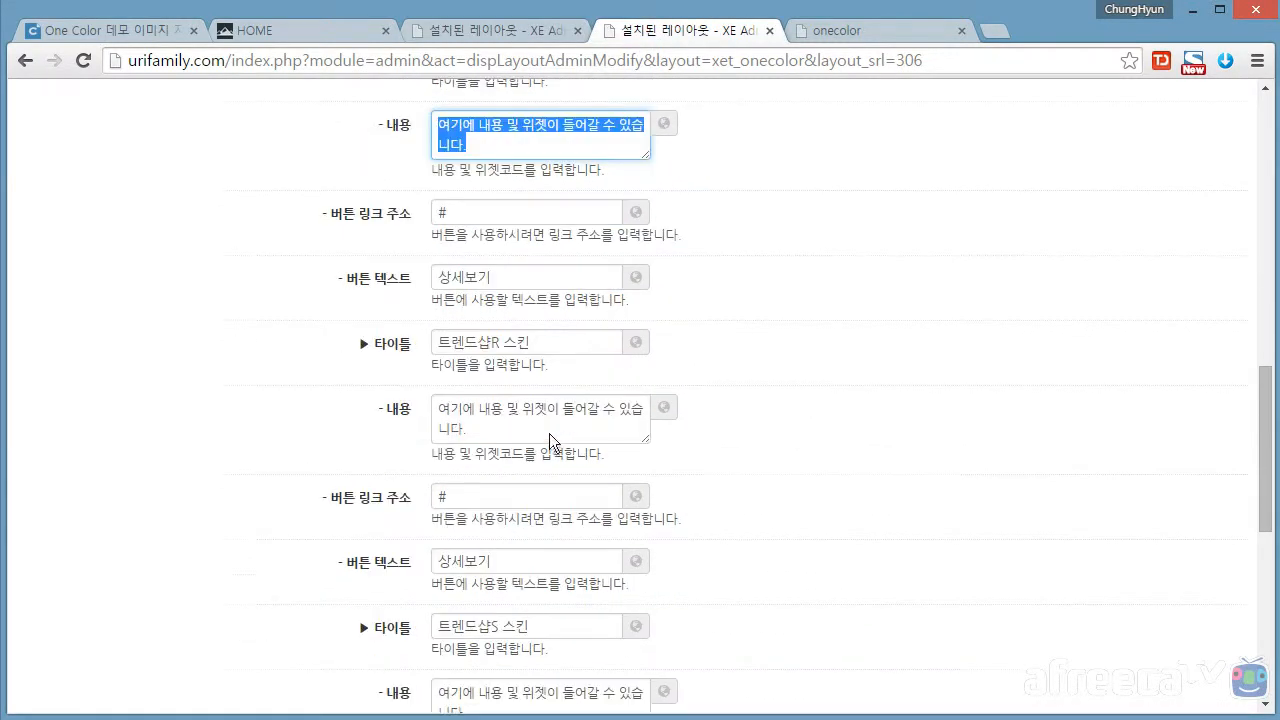
triple_click(557, 342)
key("ctrl+c")
left_click(519, 37)
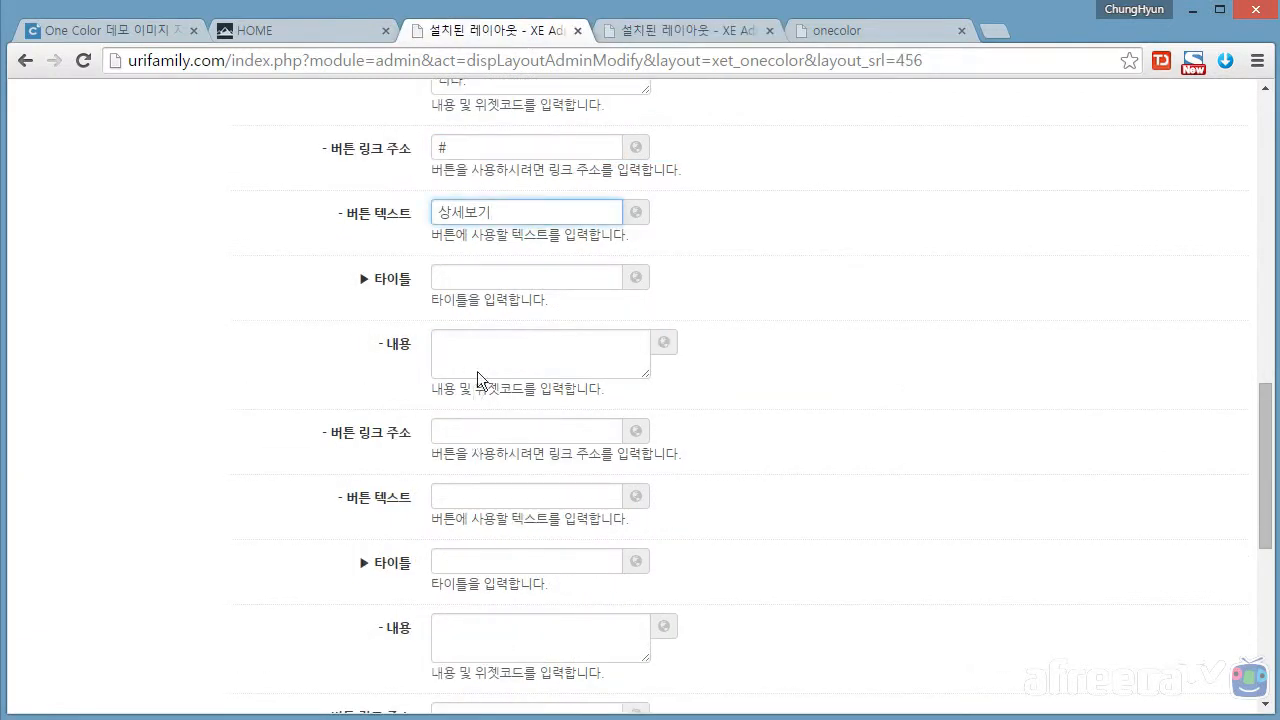
left_click(544, 281)
key("ctrl+v")
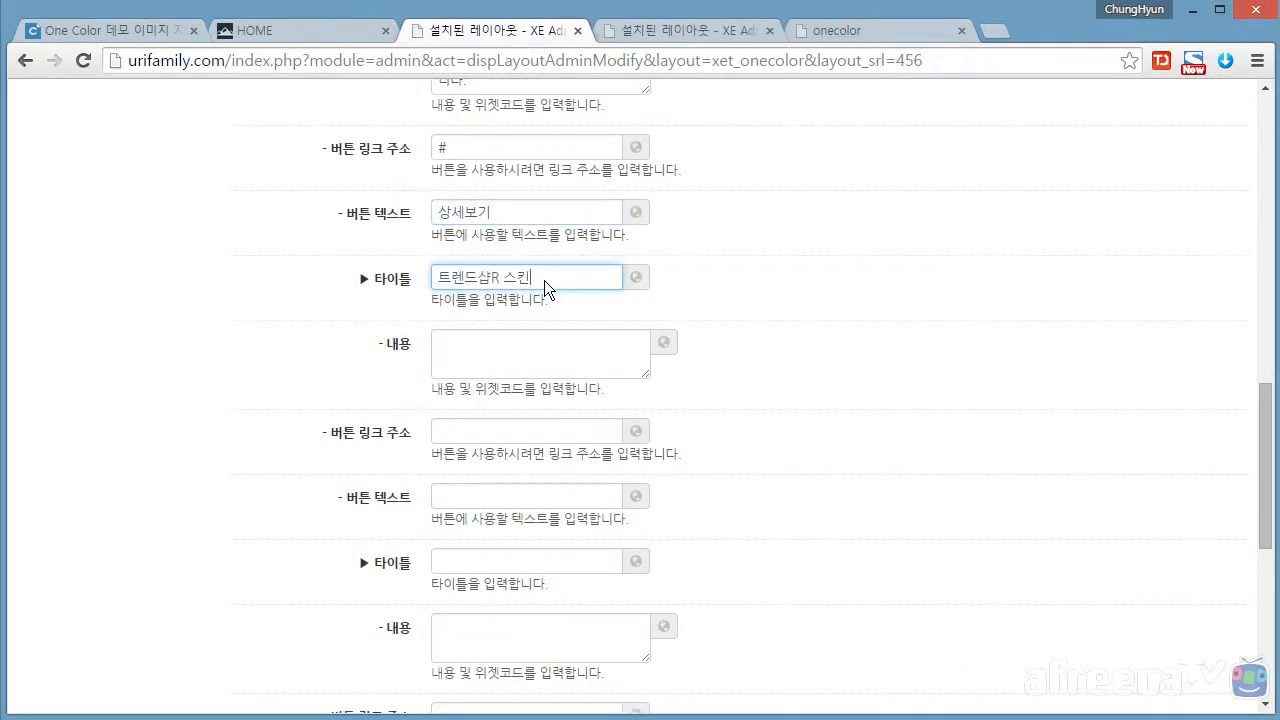
Copy the demo content "여기에 내용 및 위젯이 들어갈 수 있습니다." into the third block and set its button link to "#"
left_click(680, 32)
left_click_drag(531, 427, 405, 385)
key("ctrl+c")
left_click(478, 32)
left_click(508, 355)
key("ctrl+v")
type("@#")
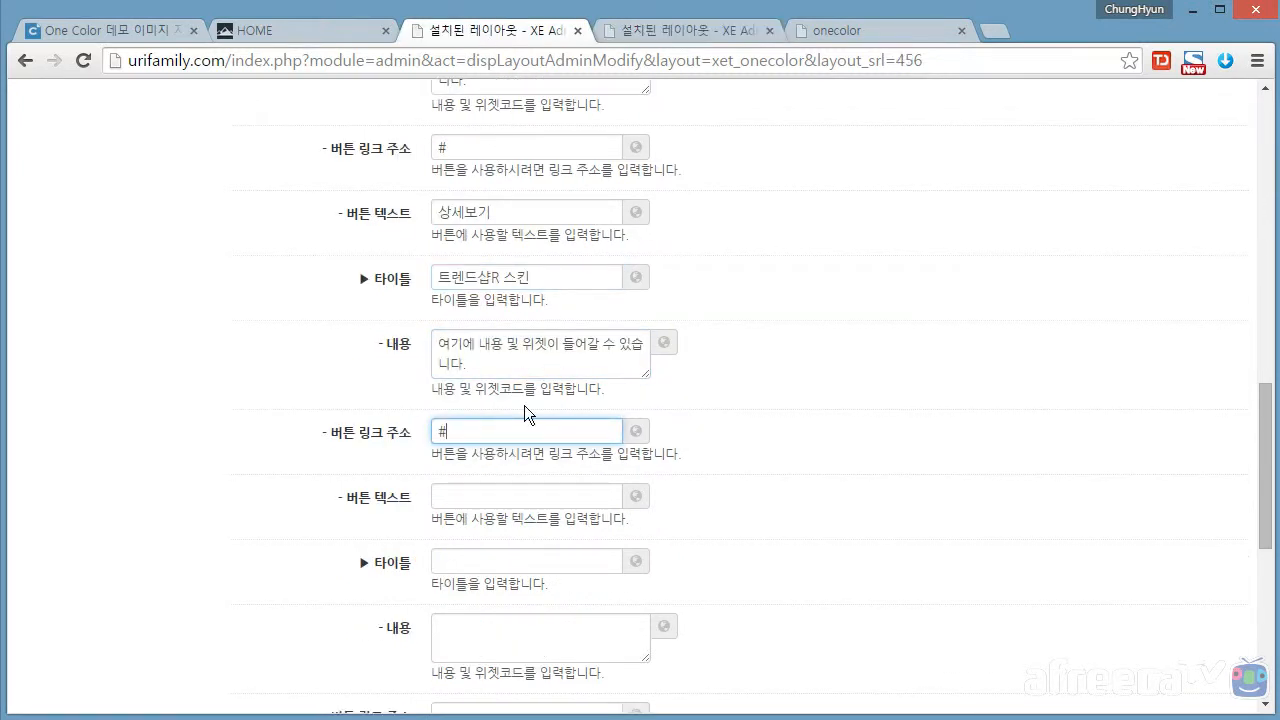
Copy the demo layout's button text "상세보기" into the third section2 block of the practice layout
left_click(509, 505)
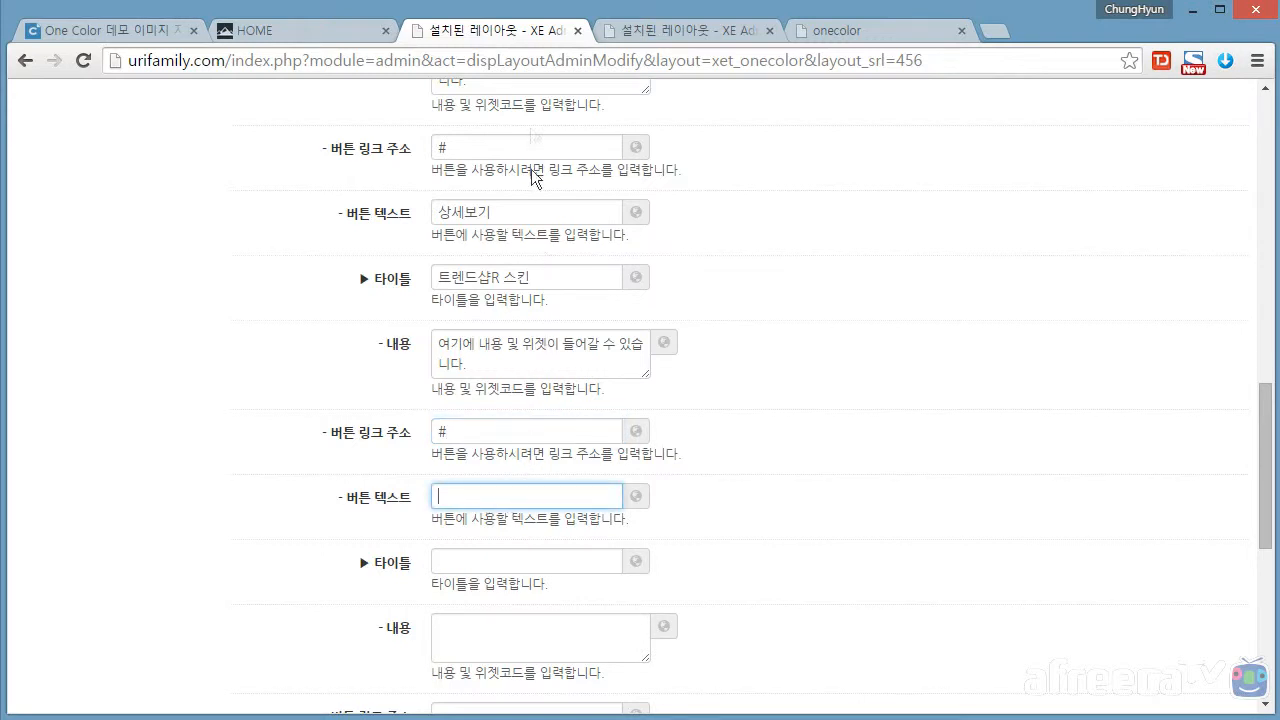
left_click(665, 33)
left_click_drag(490, 562, 344, 568)
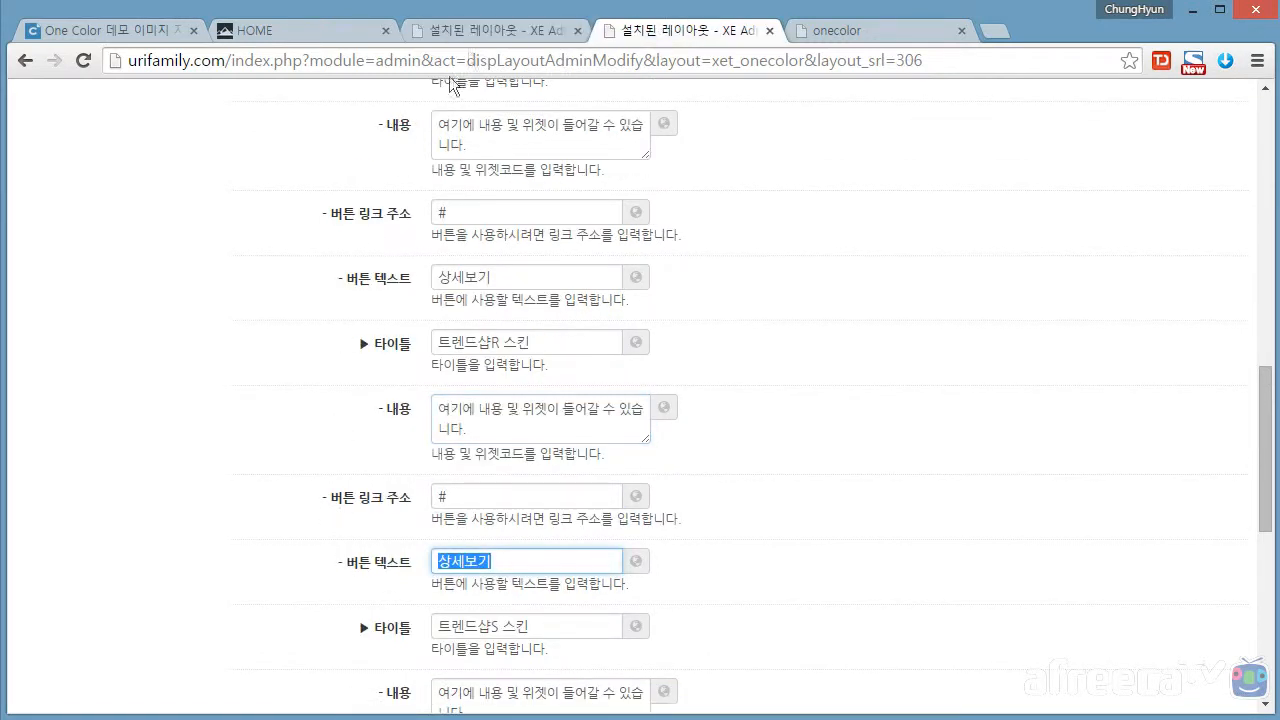
left_click(494, 31)
key("ctrl+v")
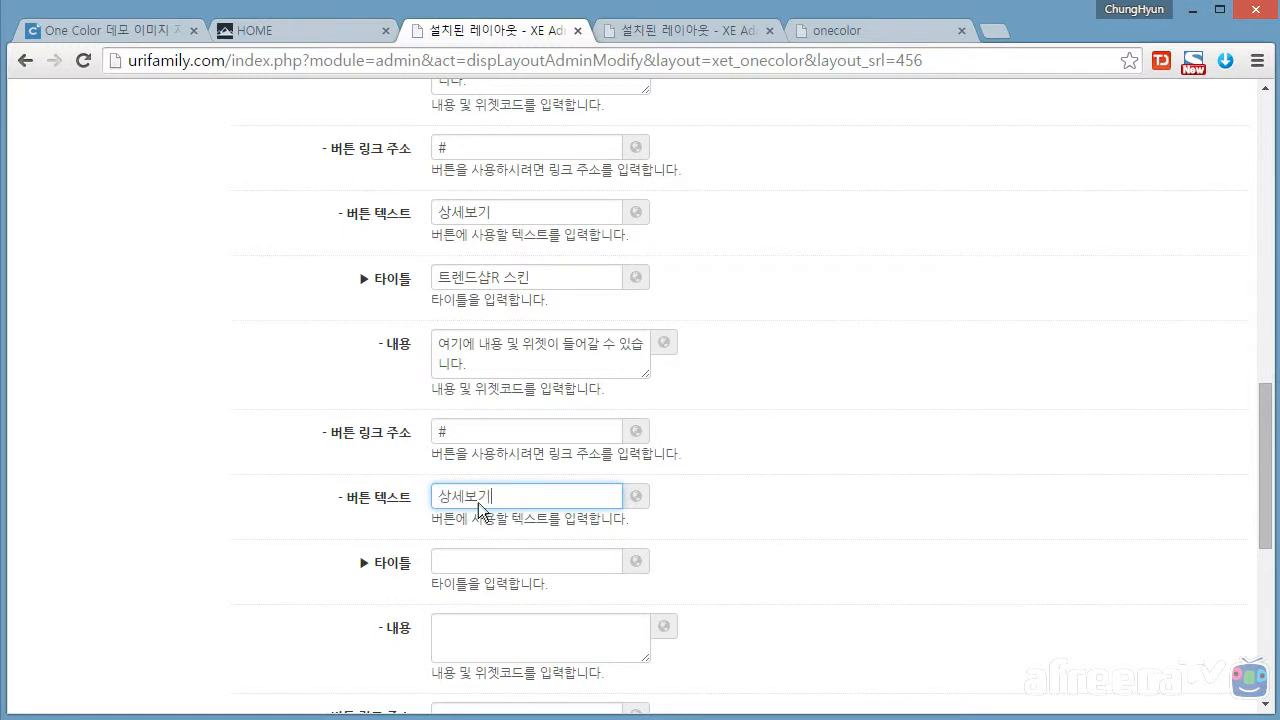
scroll(344, 462, "down", 2)
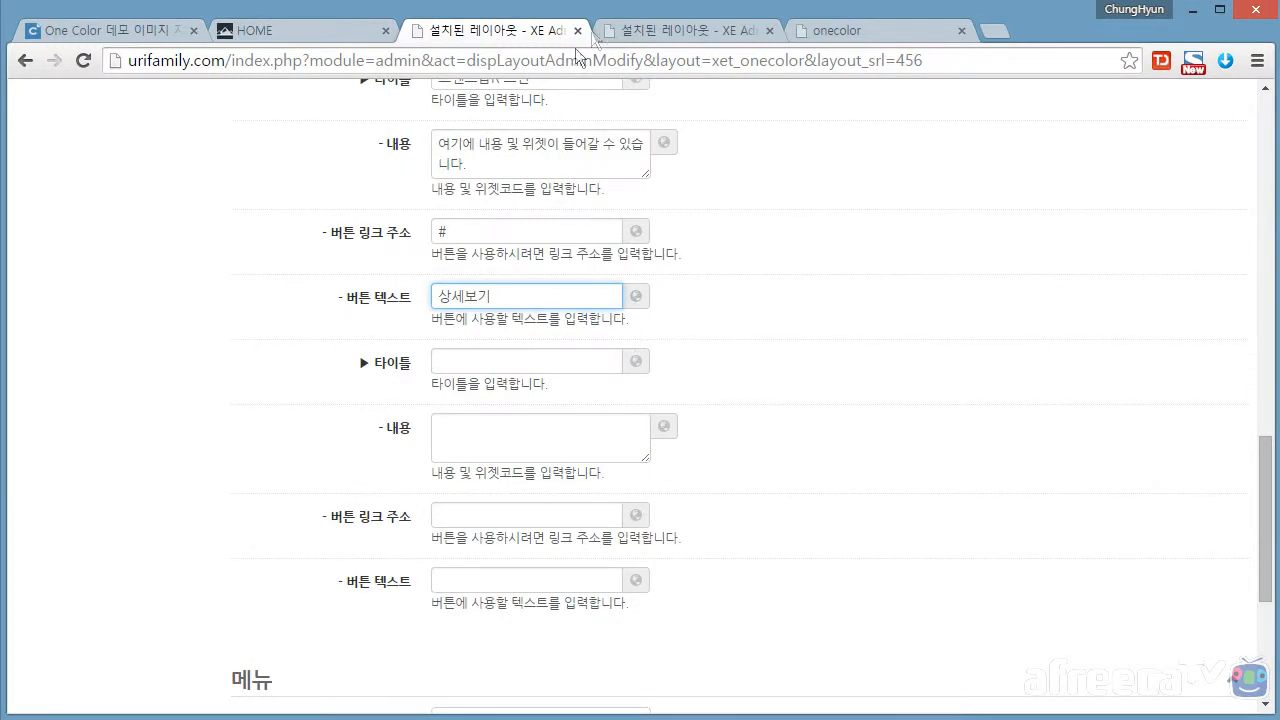
Copy the fourth section2 title "트렌드샵S 스킨" from the demo layout into the practice layout's fourth block
left_click(655, 35)
scroll(784, 407, "down", 2)
left_click_drag(540, 432, 405, 430)
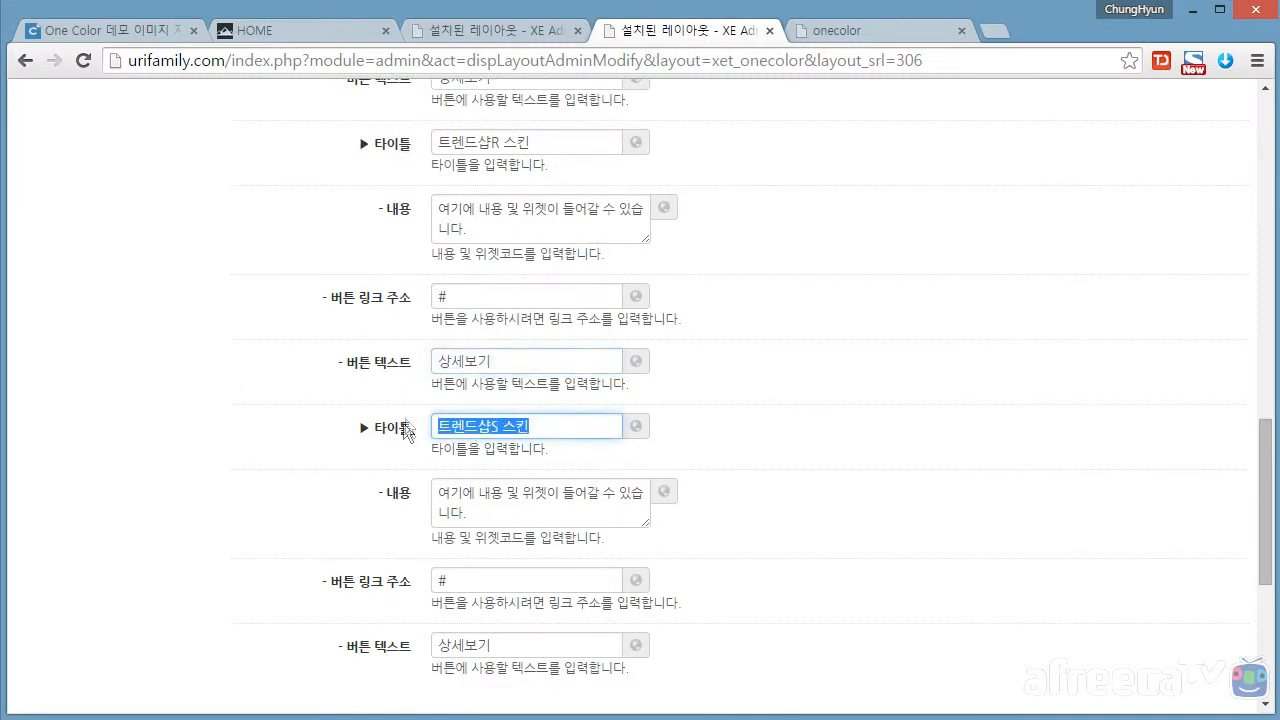
left_click(492, 32)
left_click(510, 368)
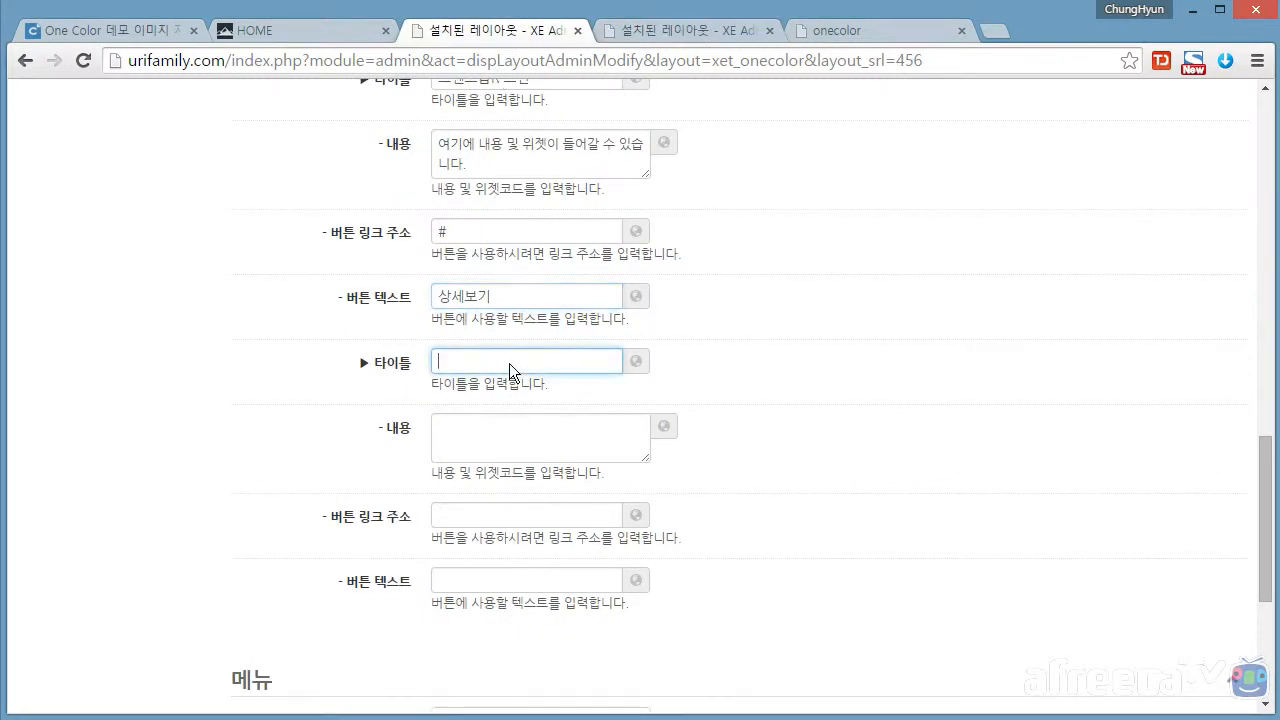
key("ctrl+v")
Copy the demo content "여기에 내용 및 위젯이 들어갈 수 있습니다." into the fourth block and set its button link to "#"
left_click(672, 34)
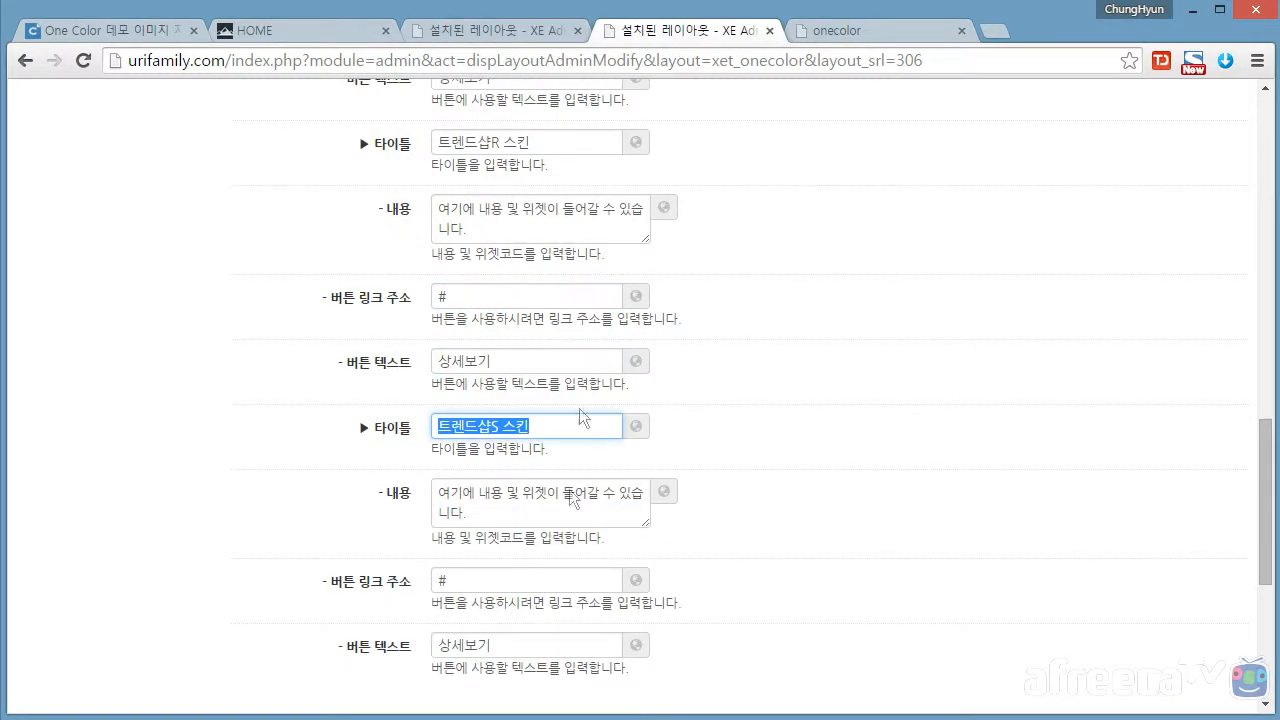
left_click_drag(501, 524, 505, 400)
left_click(528, 29)
left_click(504, 430)
key("ctrl+v")
left_click(524, 518)
type("#")
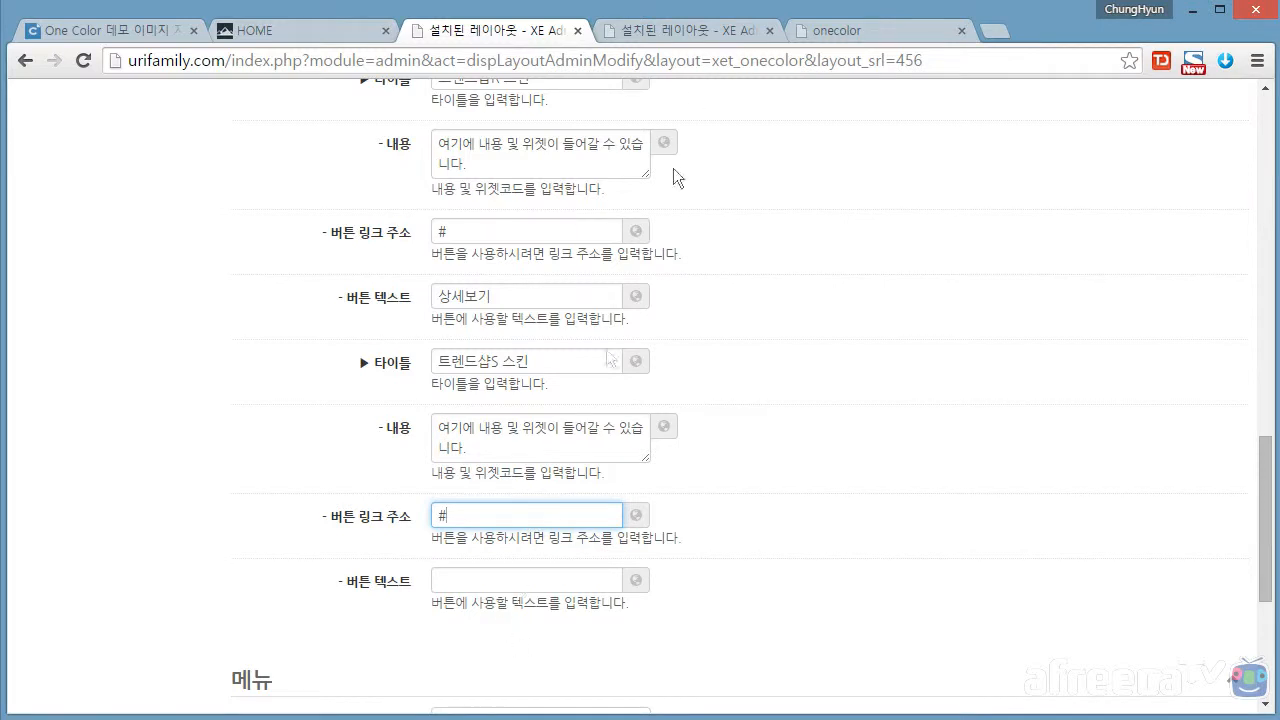
Set the fourth block's button text to "상세보기" from the demo layout and save the practice layout
left_click(680, 30)
double_click(484, 648)
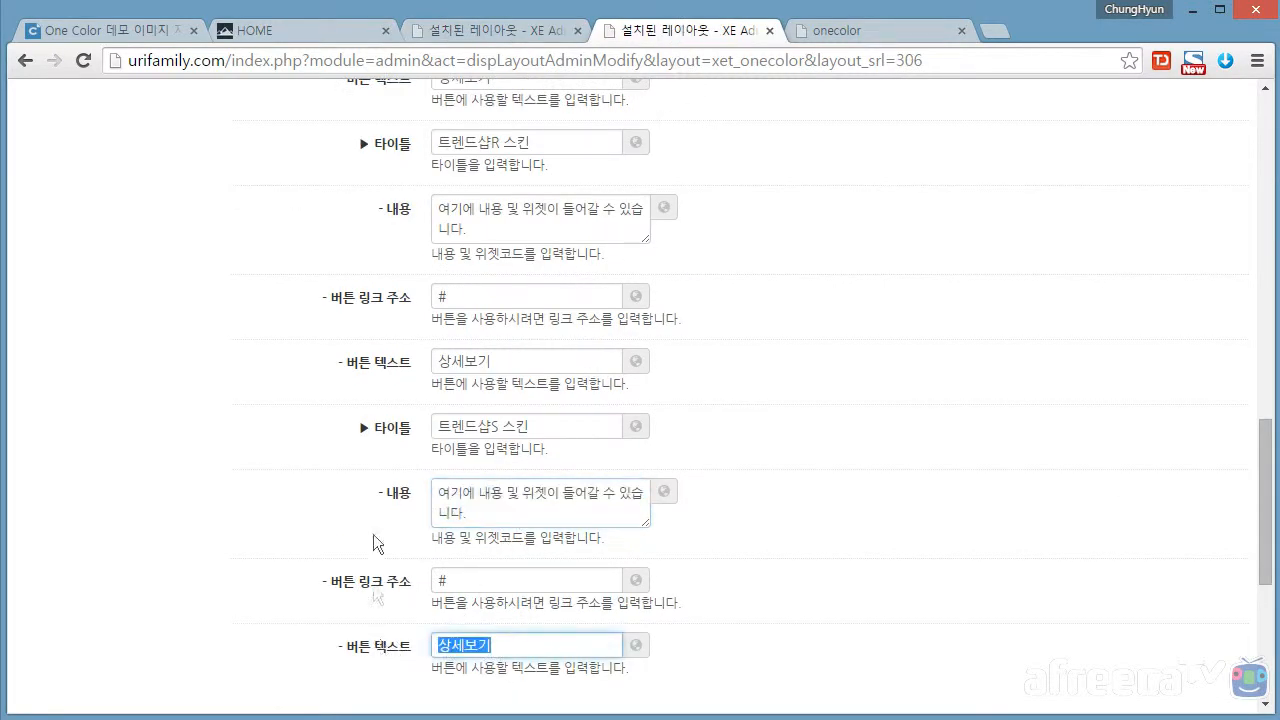
left_click(478, 20)
key("Tab")
key("ctrl+v")
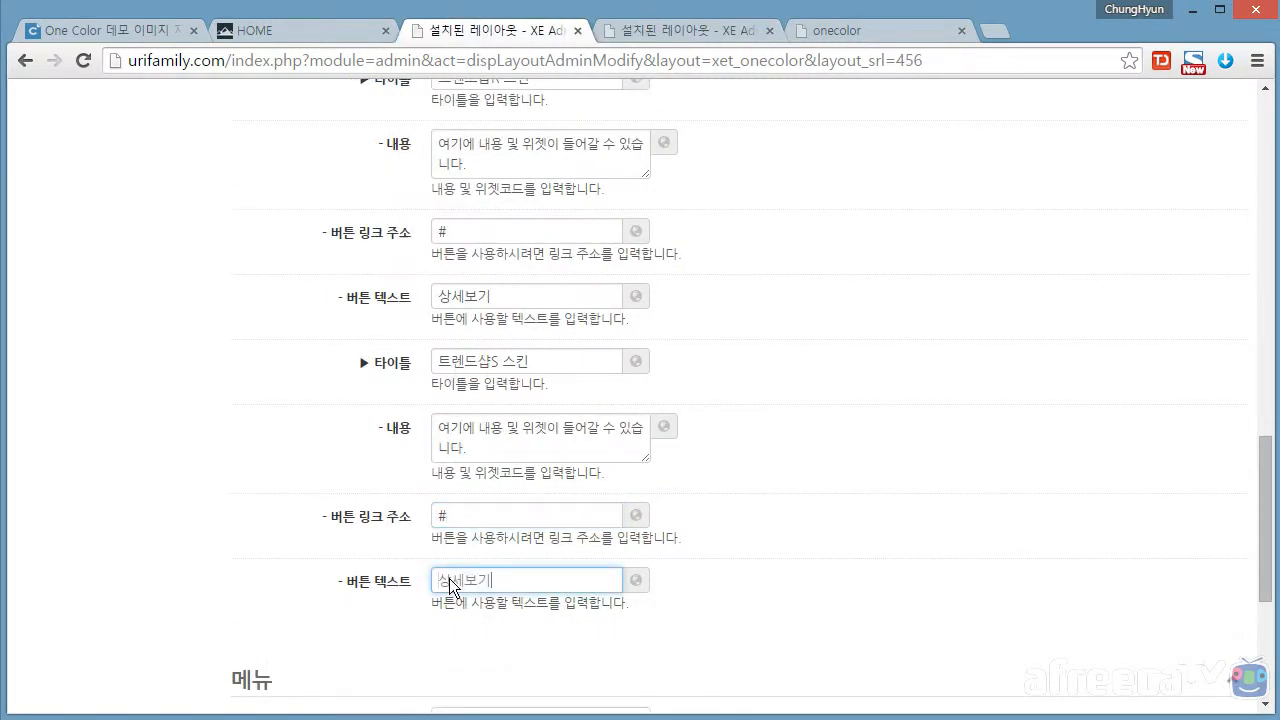
scroll(1192, 556, "down", 4)
left_click(1219, 582)
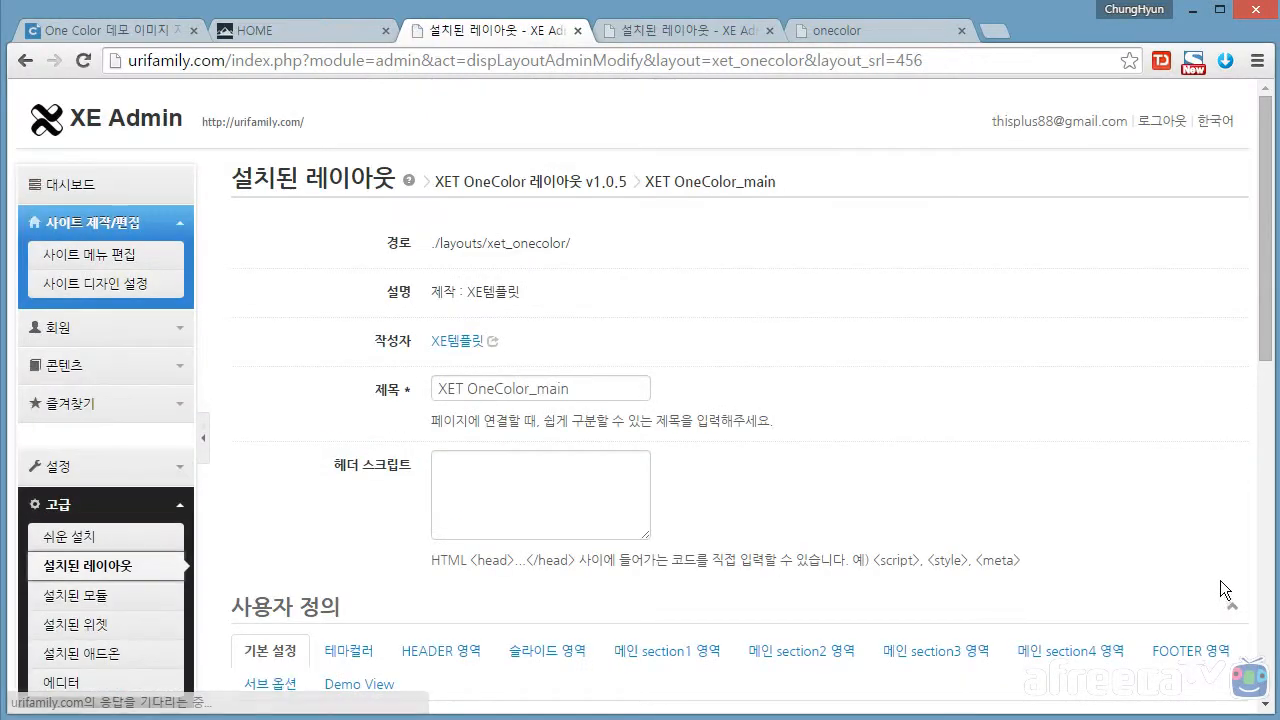
Reload the home page and check the four section2 blocks
left_click(280, 30)
key("F5")
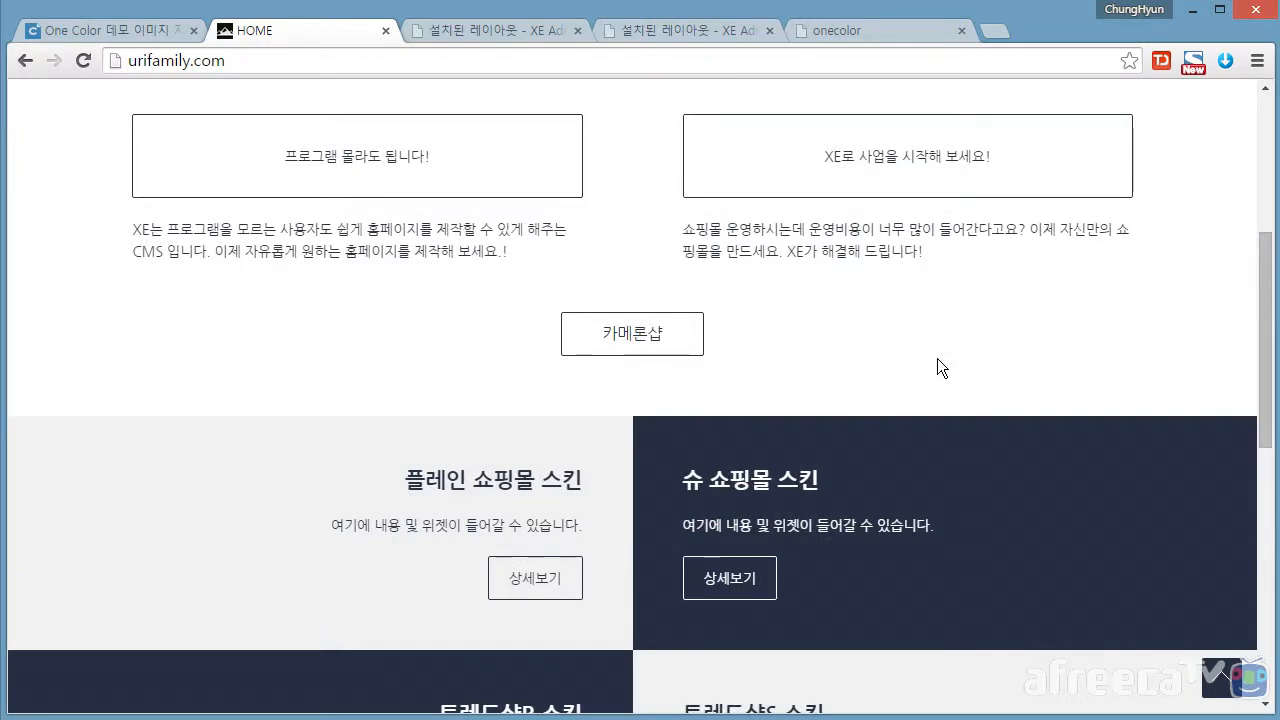
scroll(937, 360, "down", 2)
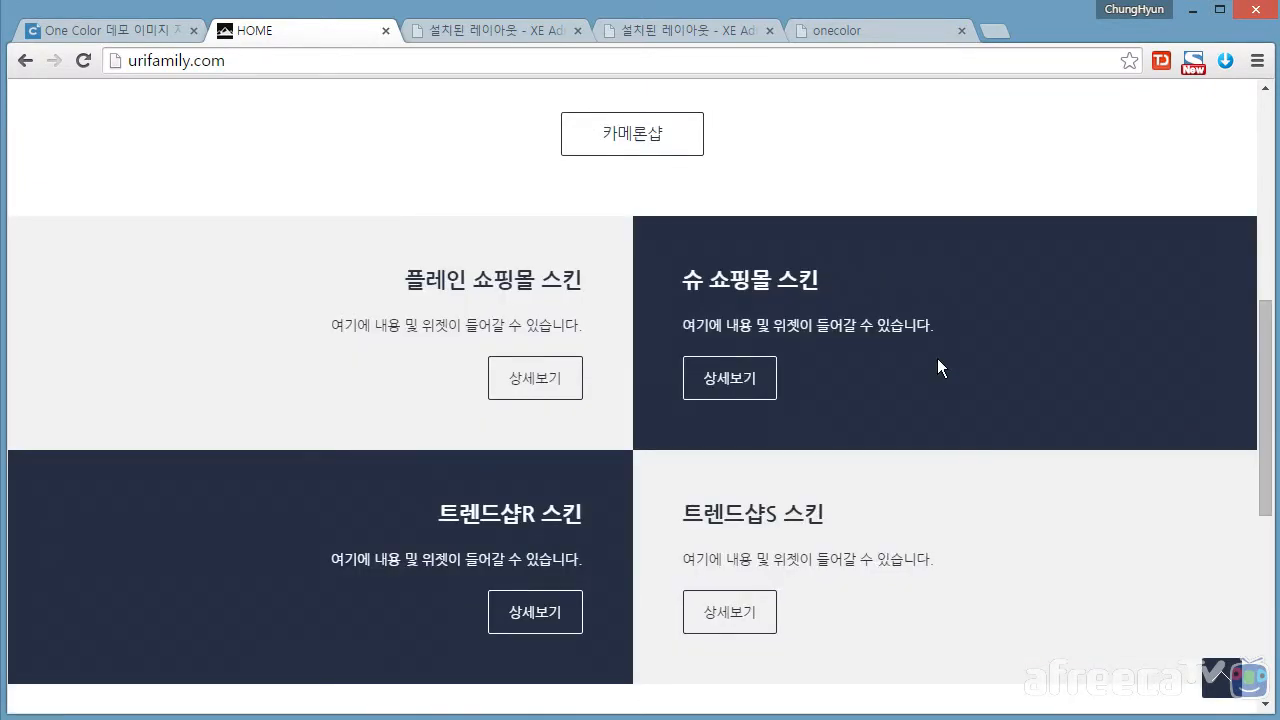
Compare the home page's four section2 blocks with the same blocks on the onecolor demo page
scroll(937, 358, "down", 2)
scroll(937, 358, "up", 1)
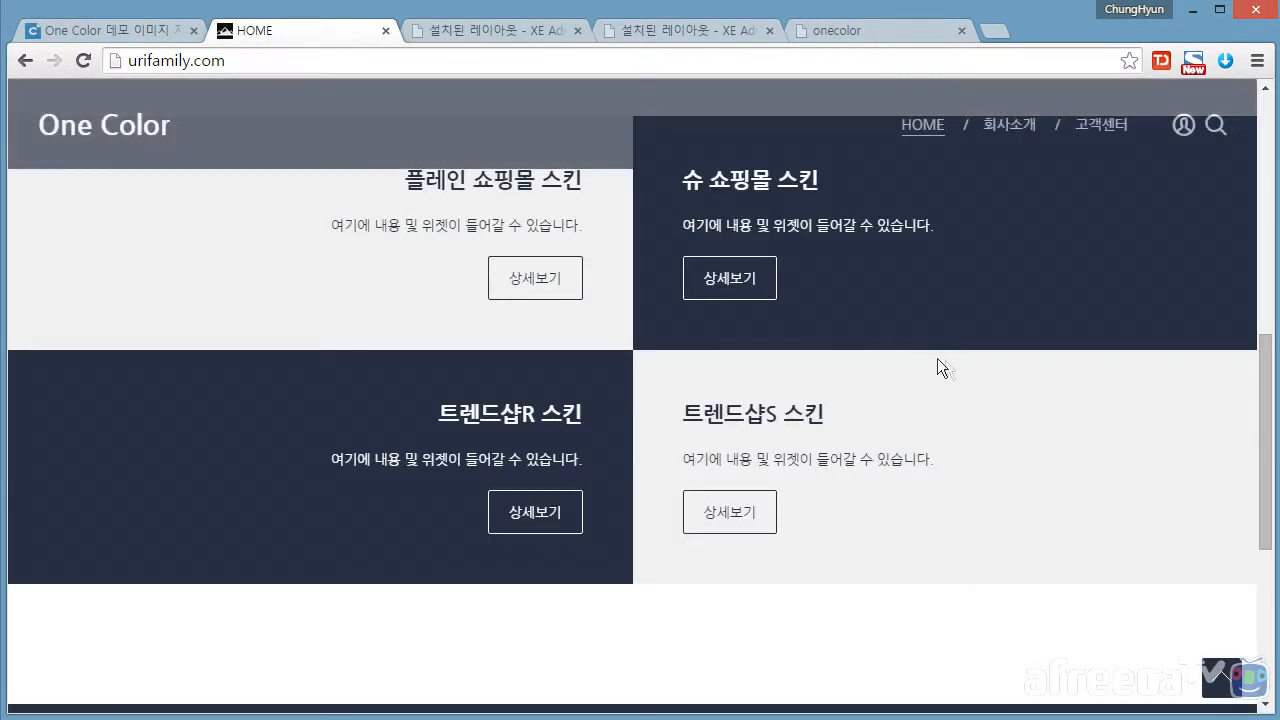
left_click(856, 30)
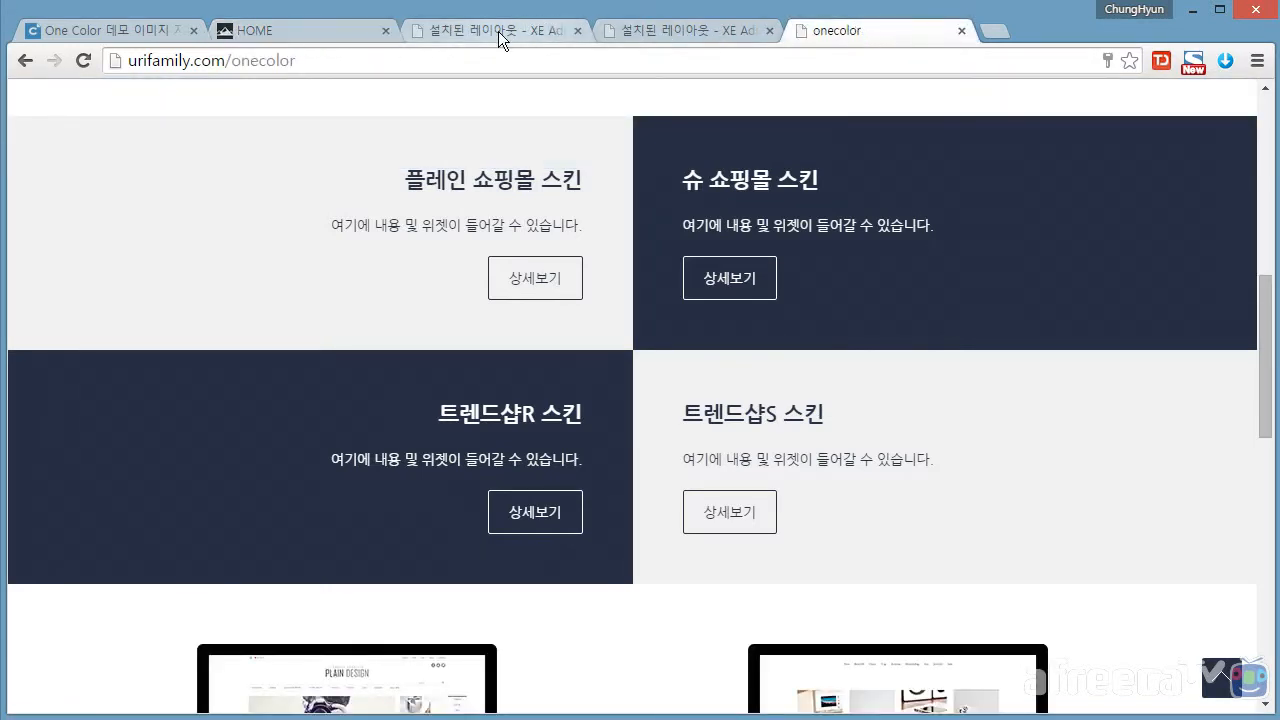
left_click(323, 31)
left_click(842, 31)
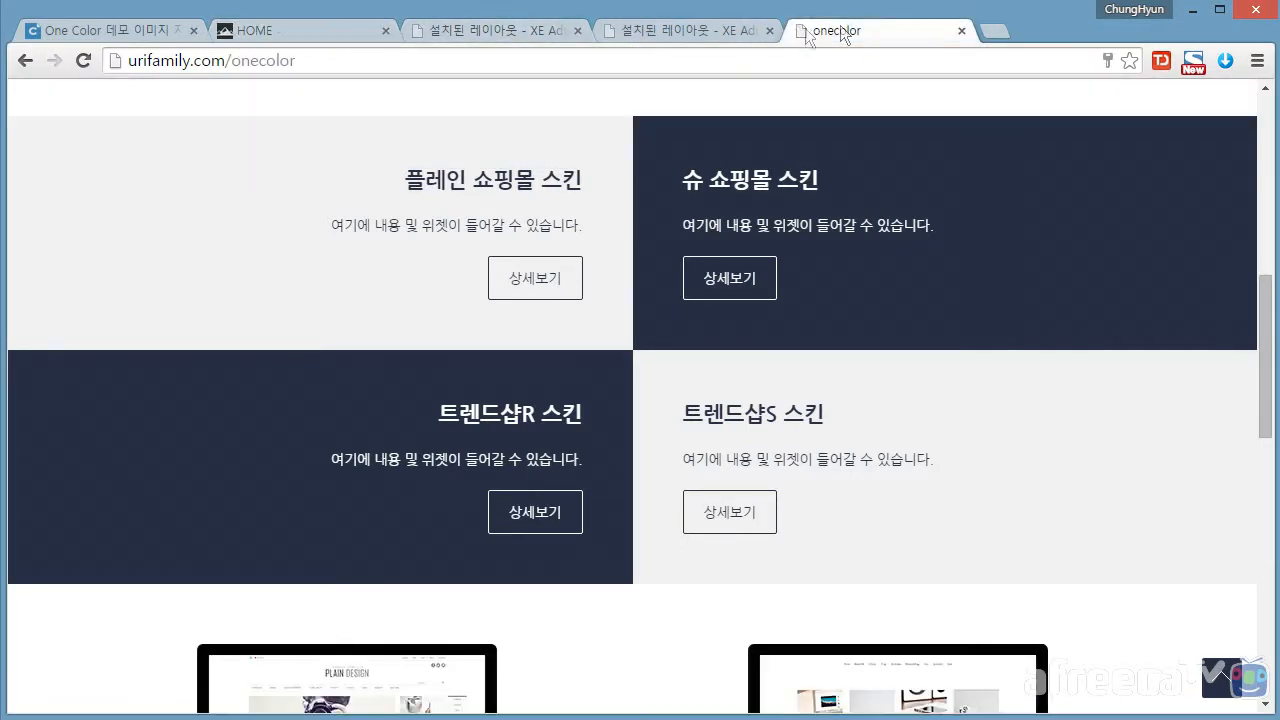
left_click(350, 31)
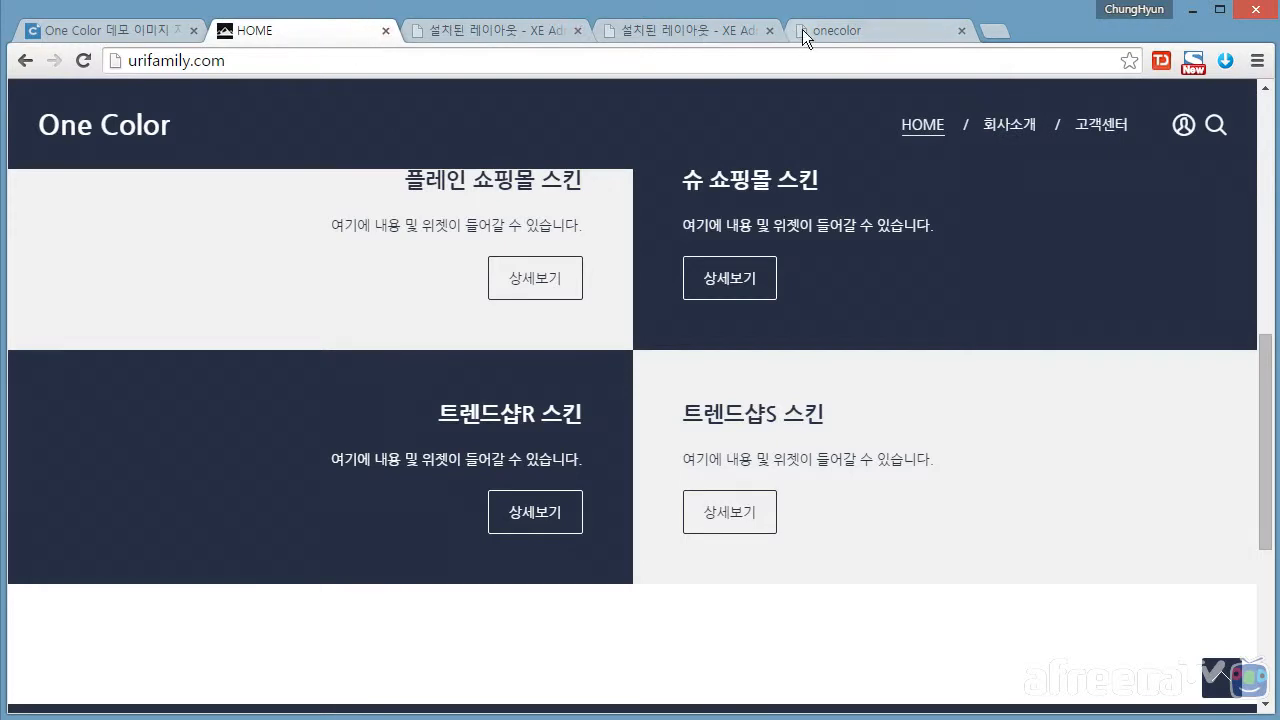
left_click(862, 31)
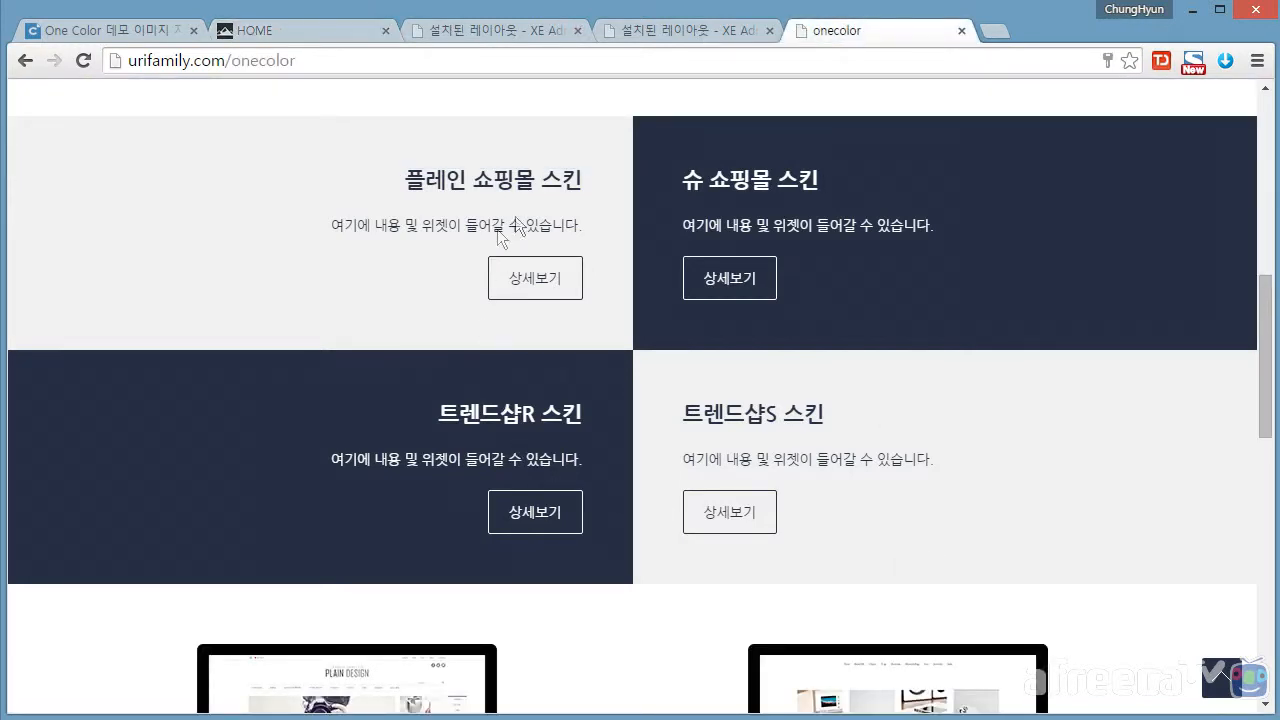
left_click(307, 33)
scroll(940, 459, "up", 5)
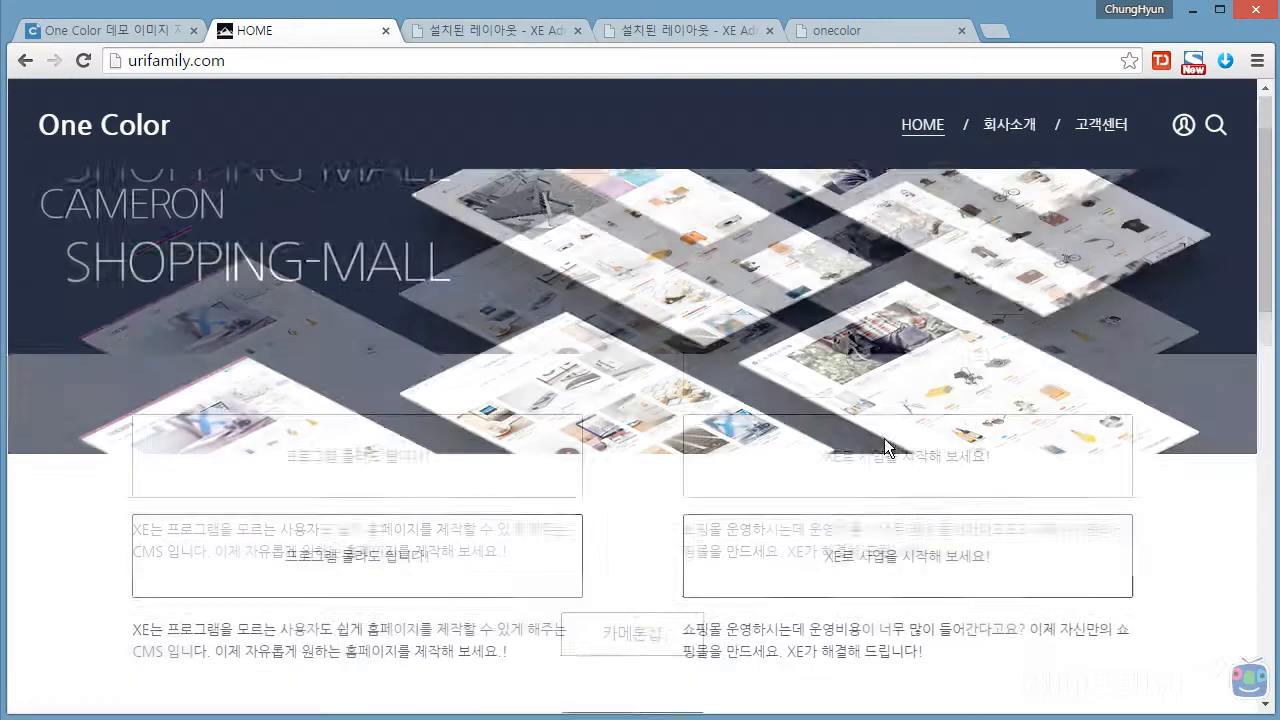
scroll(885, 431, "down", 5)
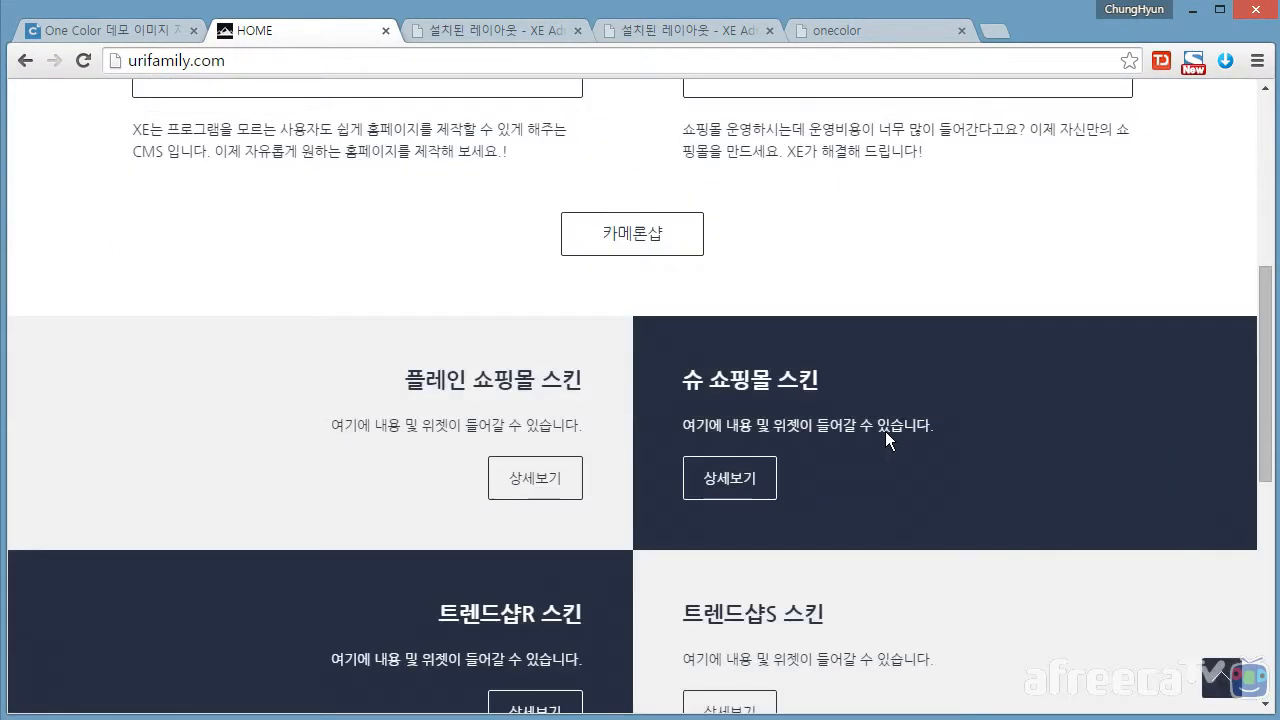
scroll(885, 431, "down", 2)
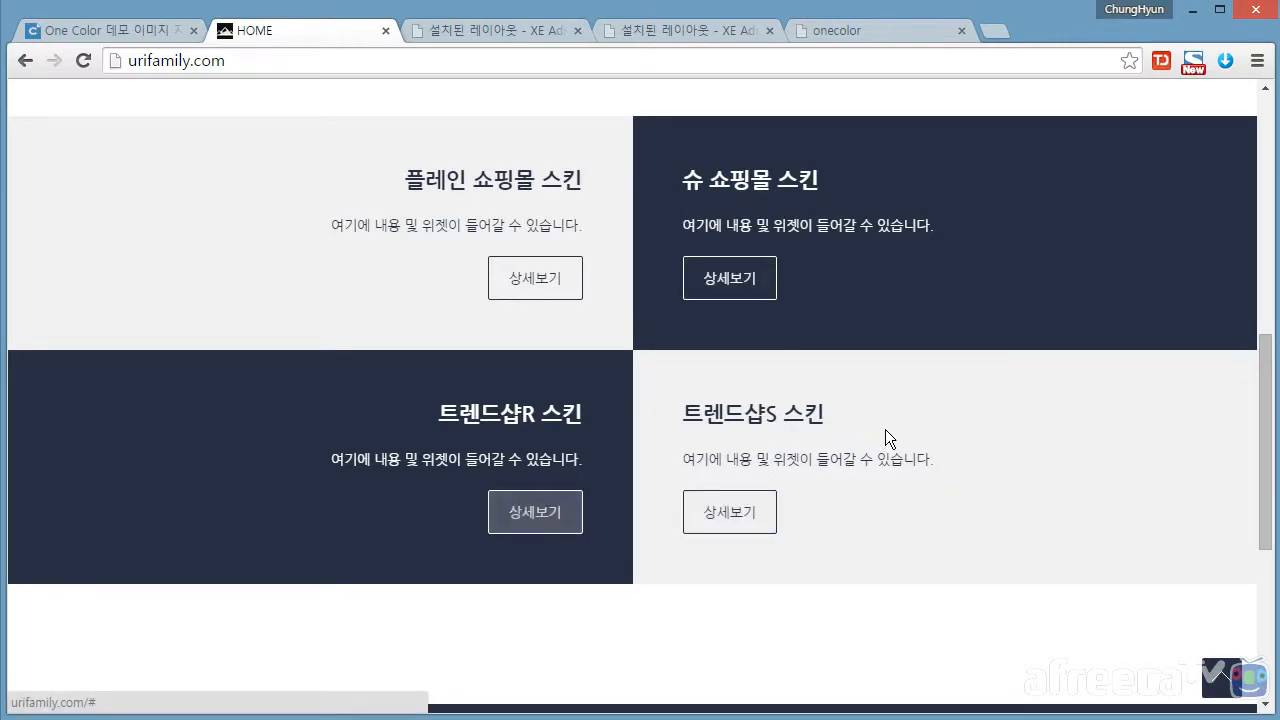
scroll(885, 429, "down", 3)
scroll(885, 429, "up", 2)
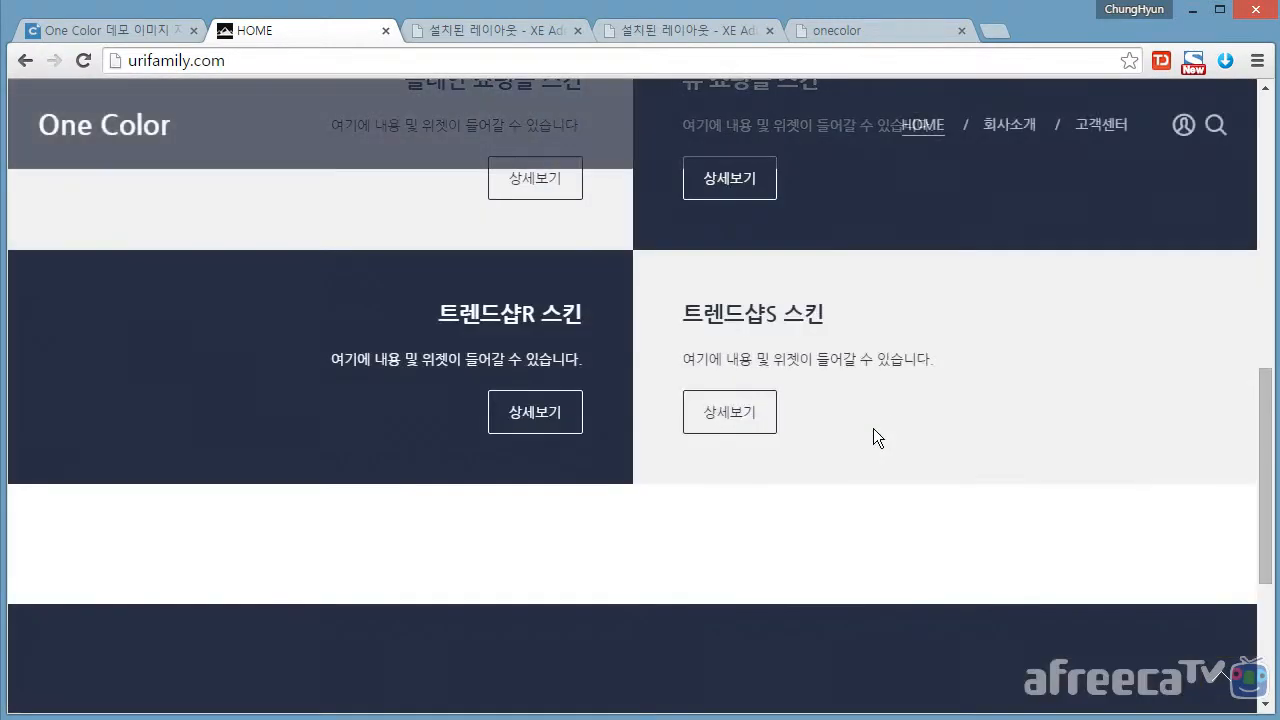
Examine the section3 area with its two monitor images and button on the onecolor demo page
left_click(489, 33)
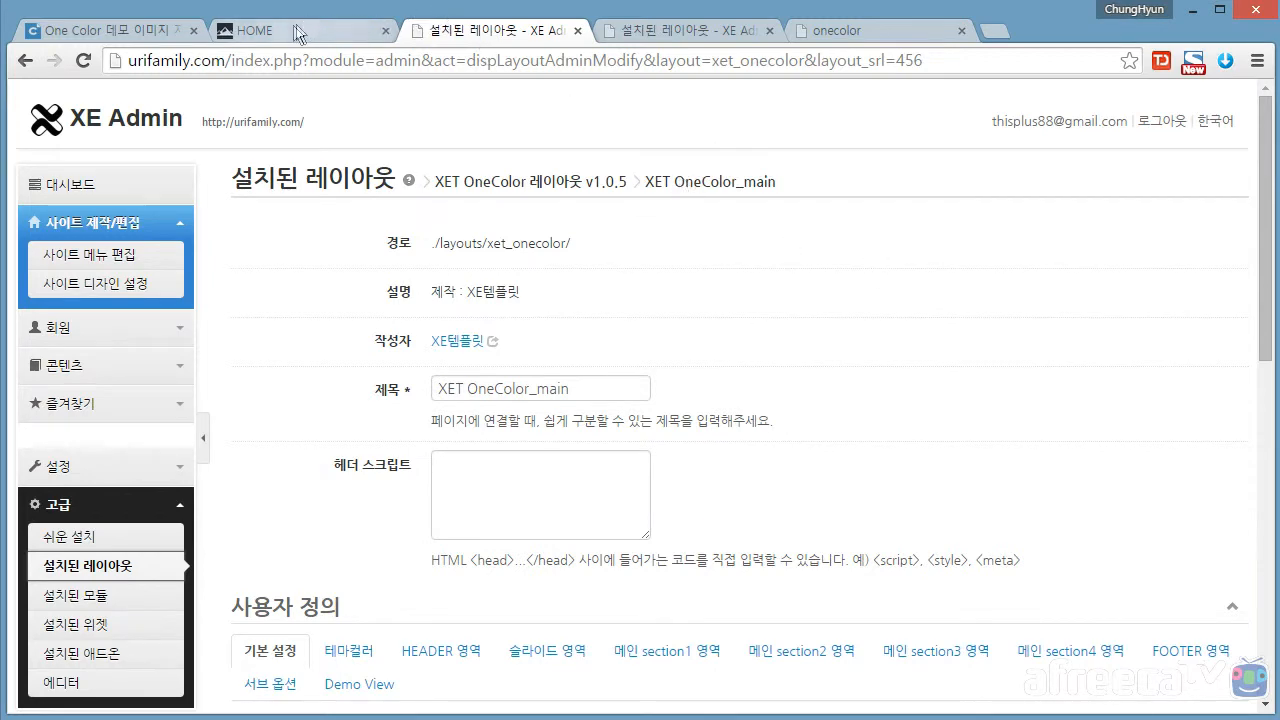
left_click(875, 29)
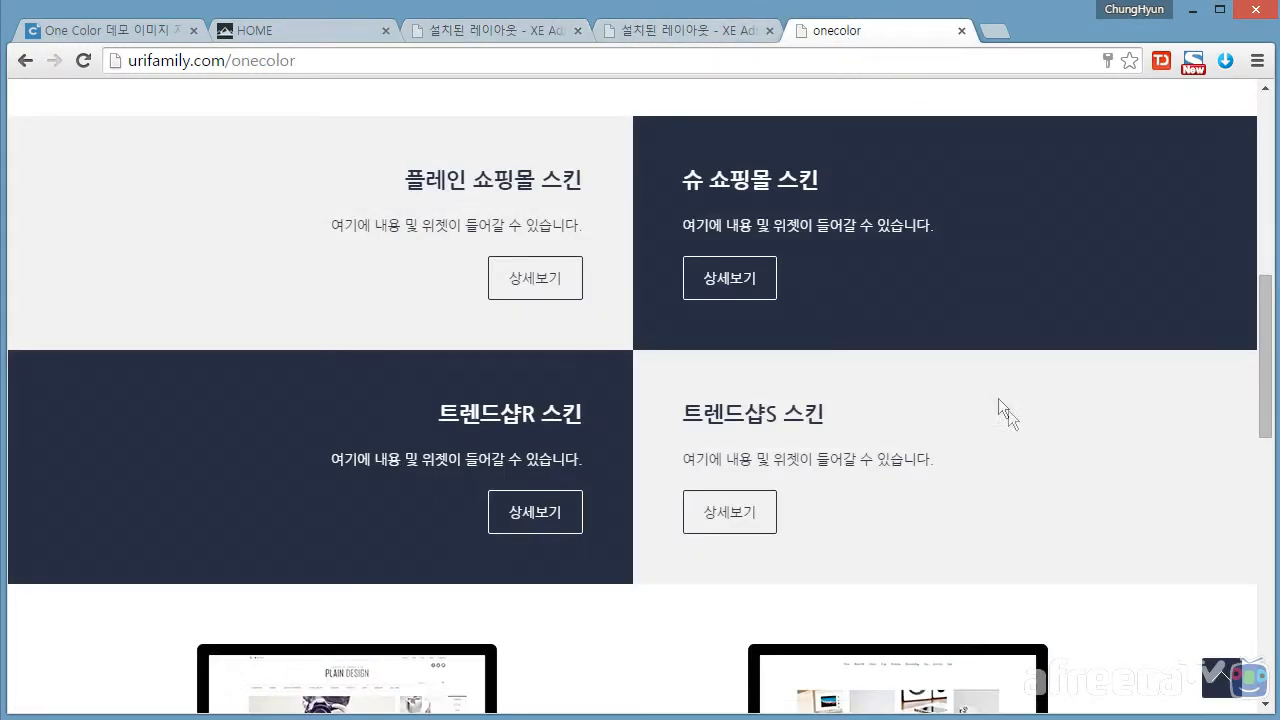
scroll(937, 335, "down", 3)
scroll(1034, 334, "down", 1)
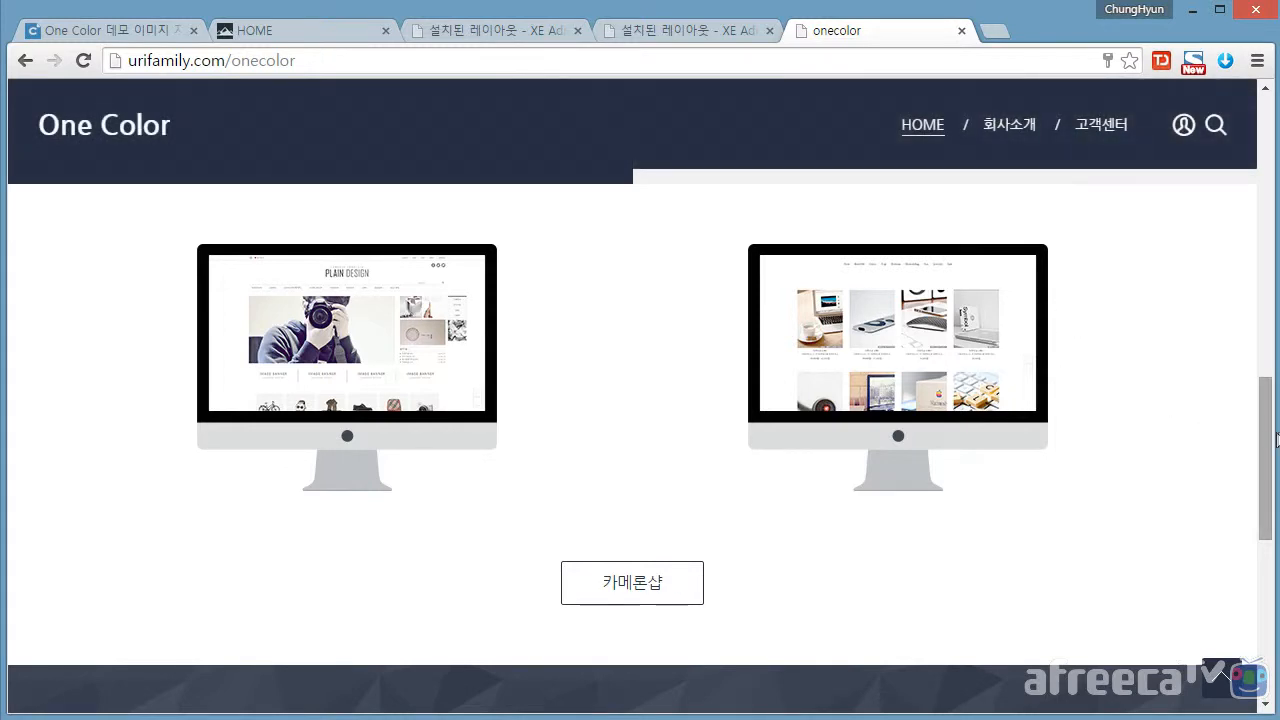
left_click_drag(1269, 437, 1268, 435)
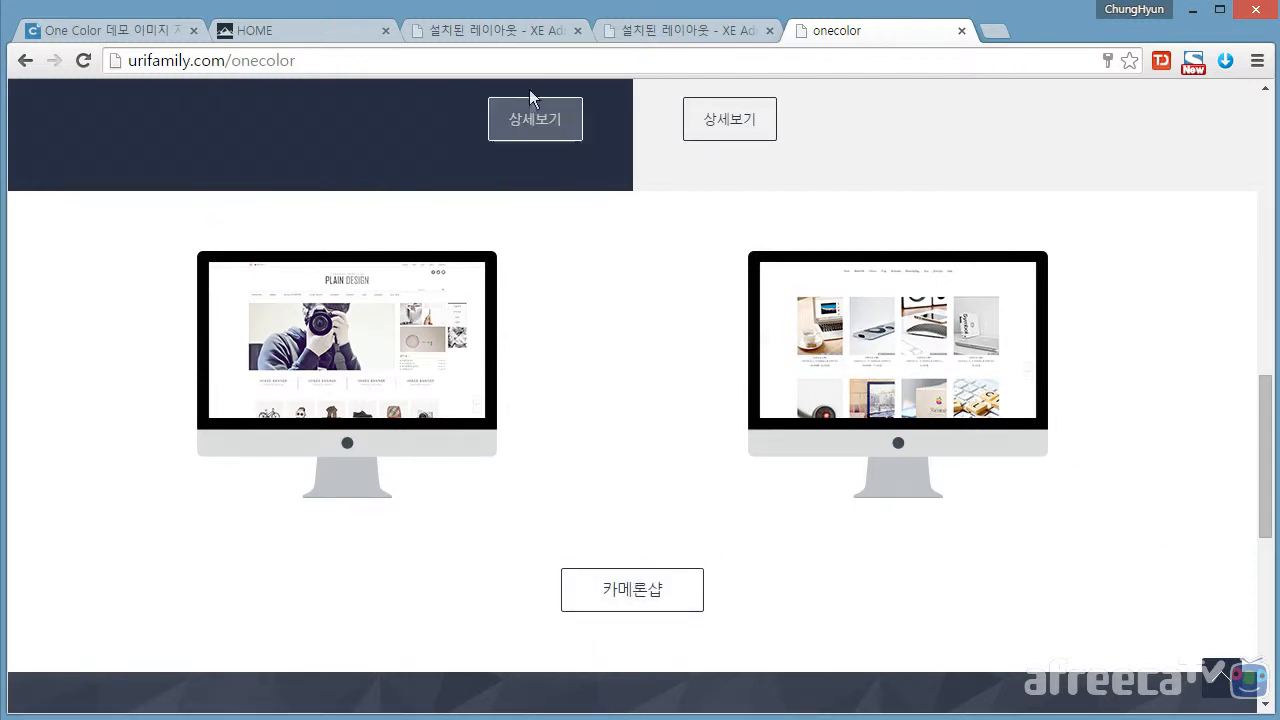
In the practice layout's main section3 settings, set the section title to "타이틀"
left_click(525, 31)
scroll(966, 368, "down", 3)
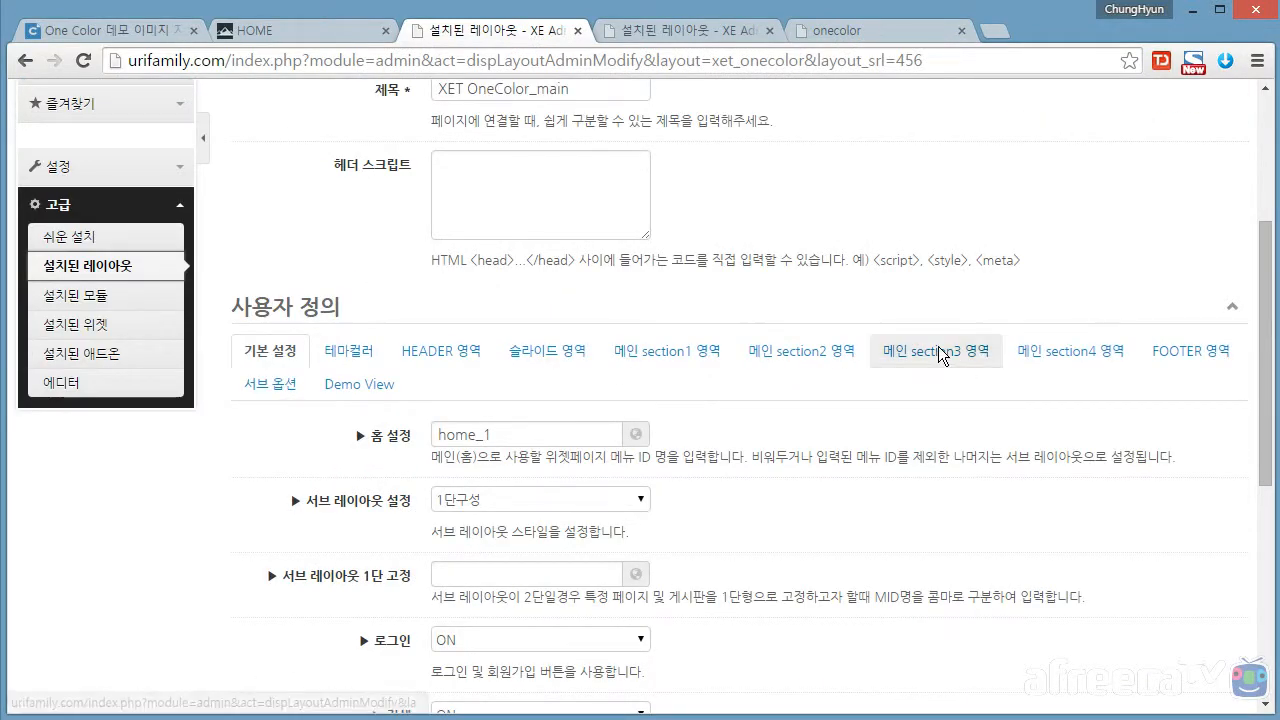
left_click(966, 362)
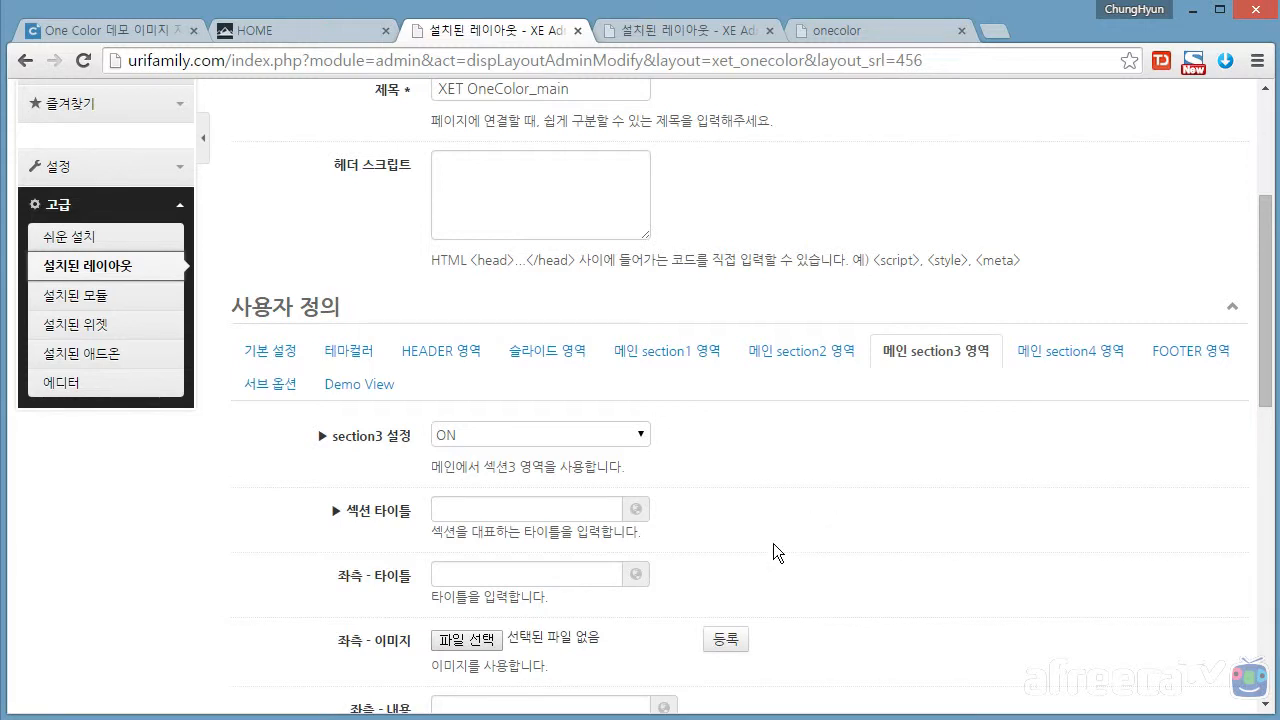
scroll(773, 543, "down", 1)
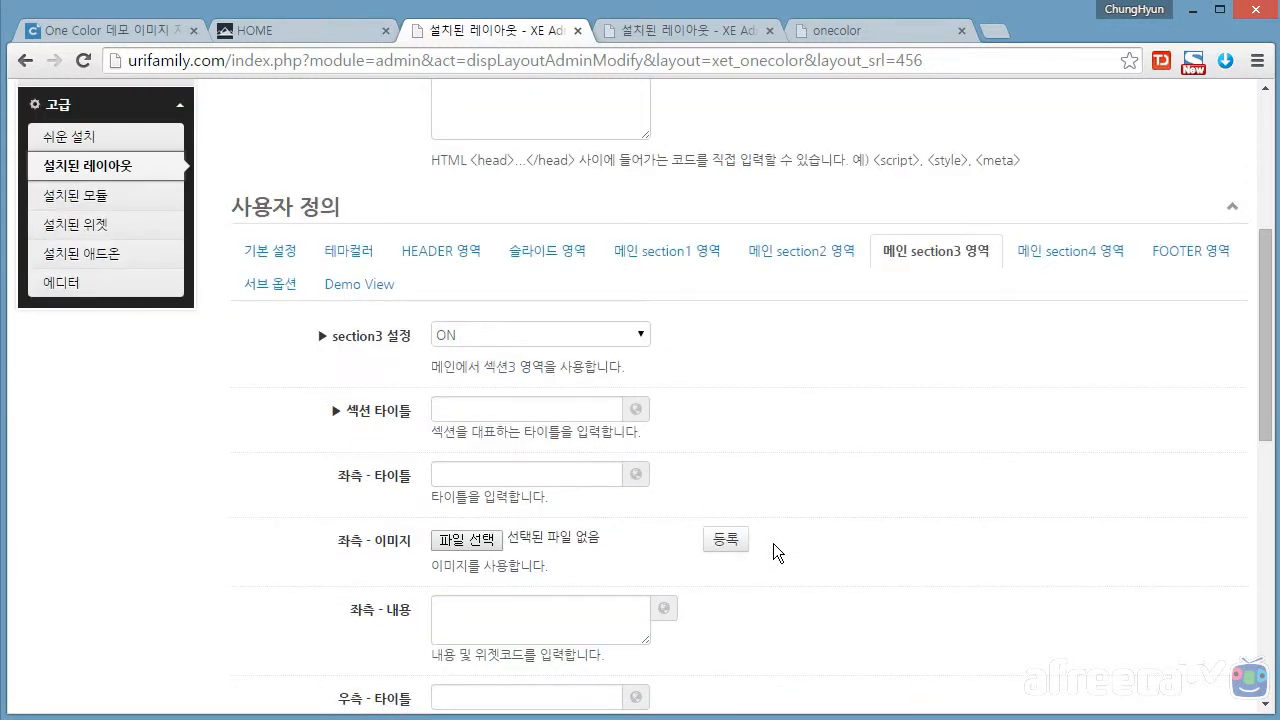
scroll(773, 543, "down", 1)
scroll(773, 552, "down", 1)
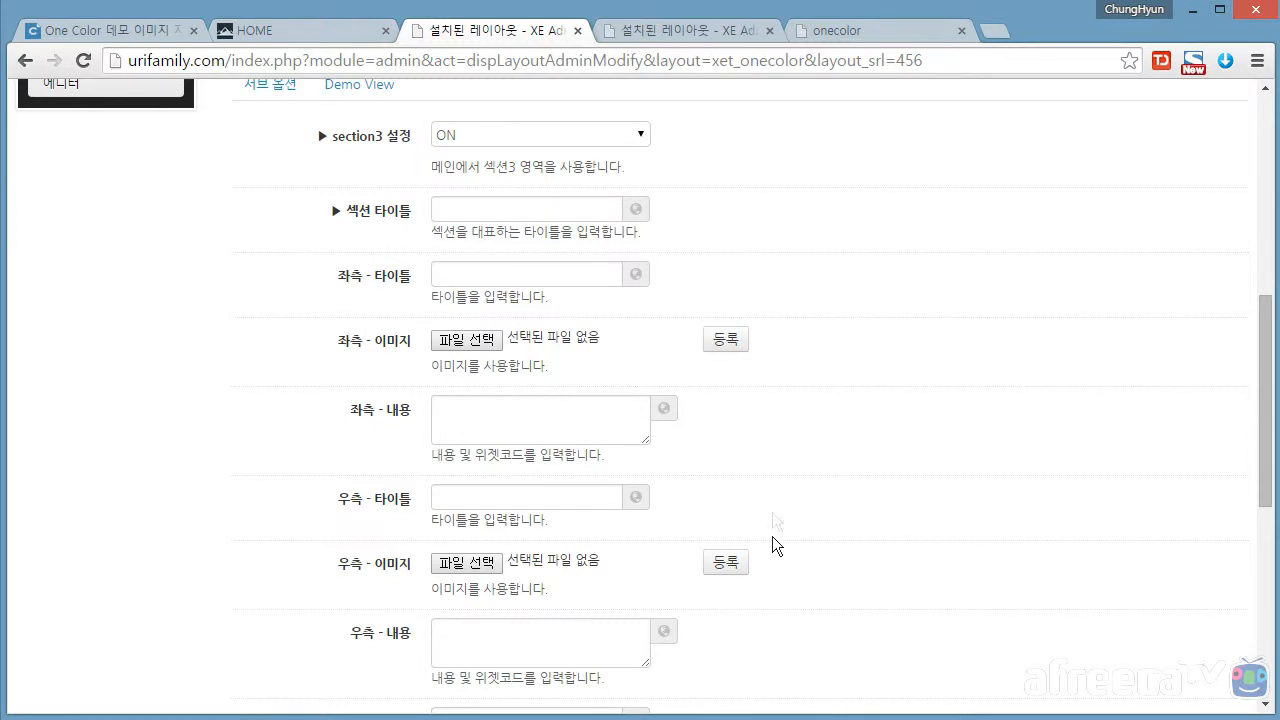
left_click(532, 213)
type("타이틀")
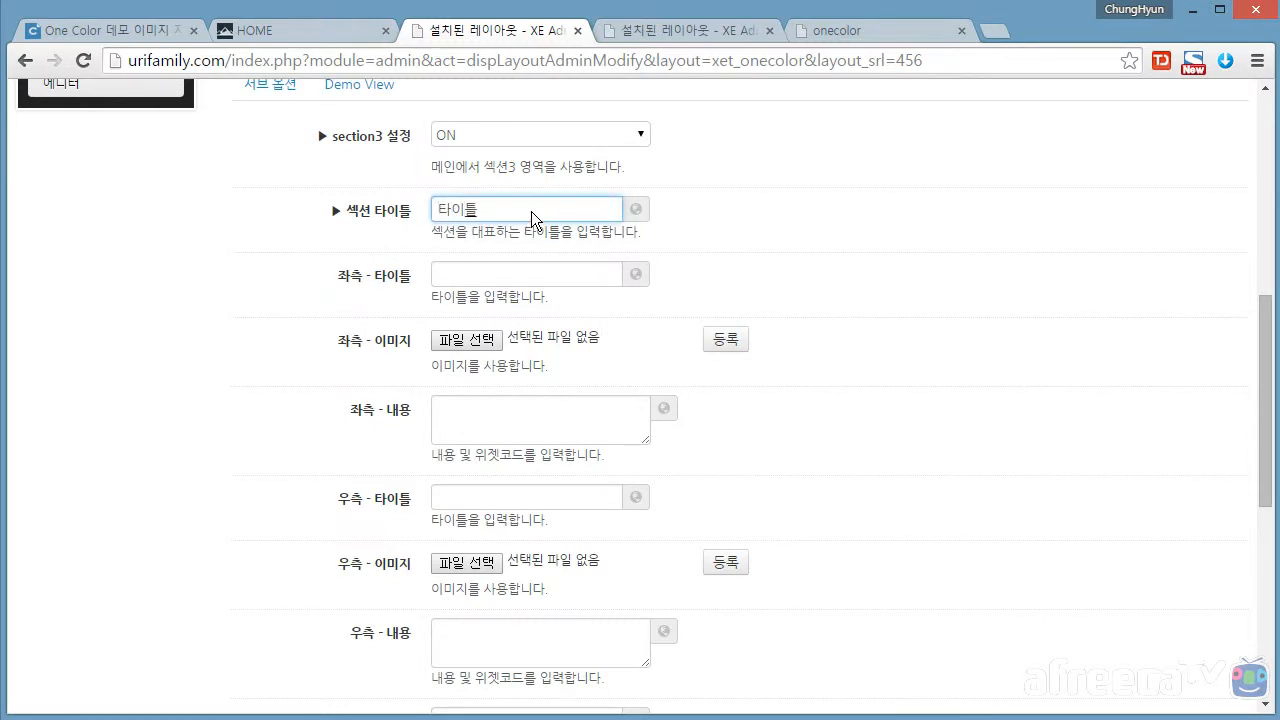
Set section3's left title to "좌측 타이틀" and its left content to "좌측 내용"
left_click(527, 270)
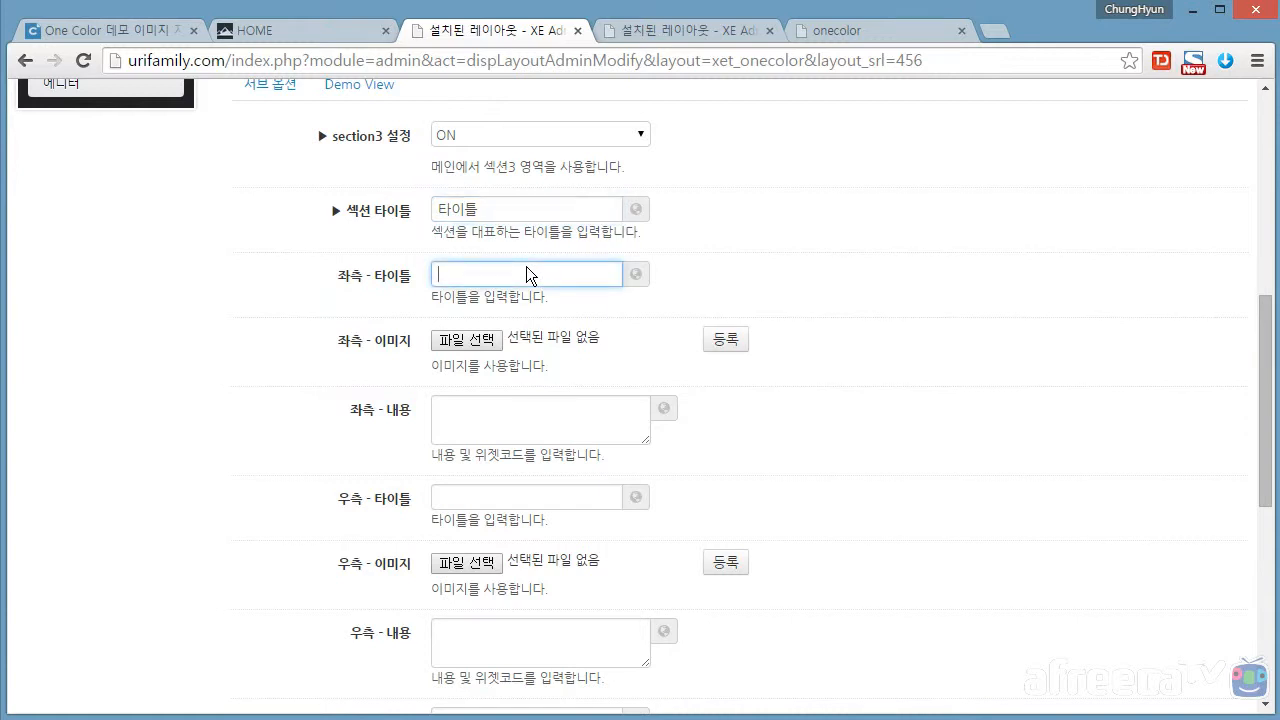
scroll(526, 266, "down", 1)
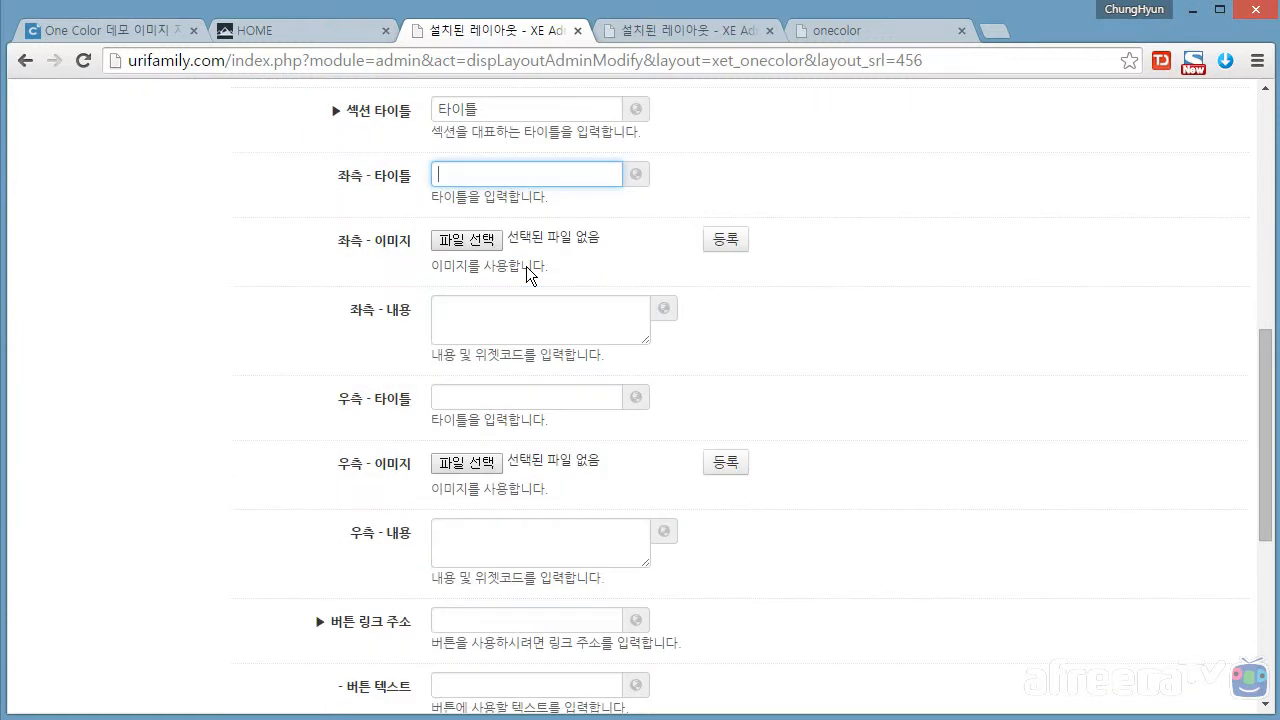
scroll(526, 266, "up", 1)
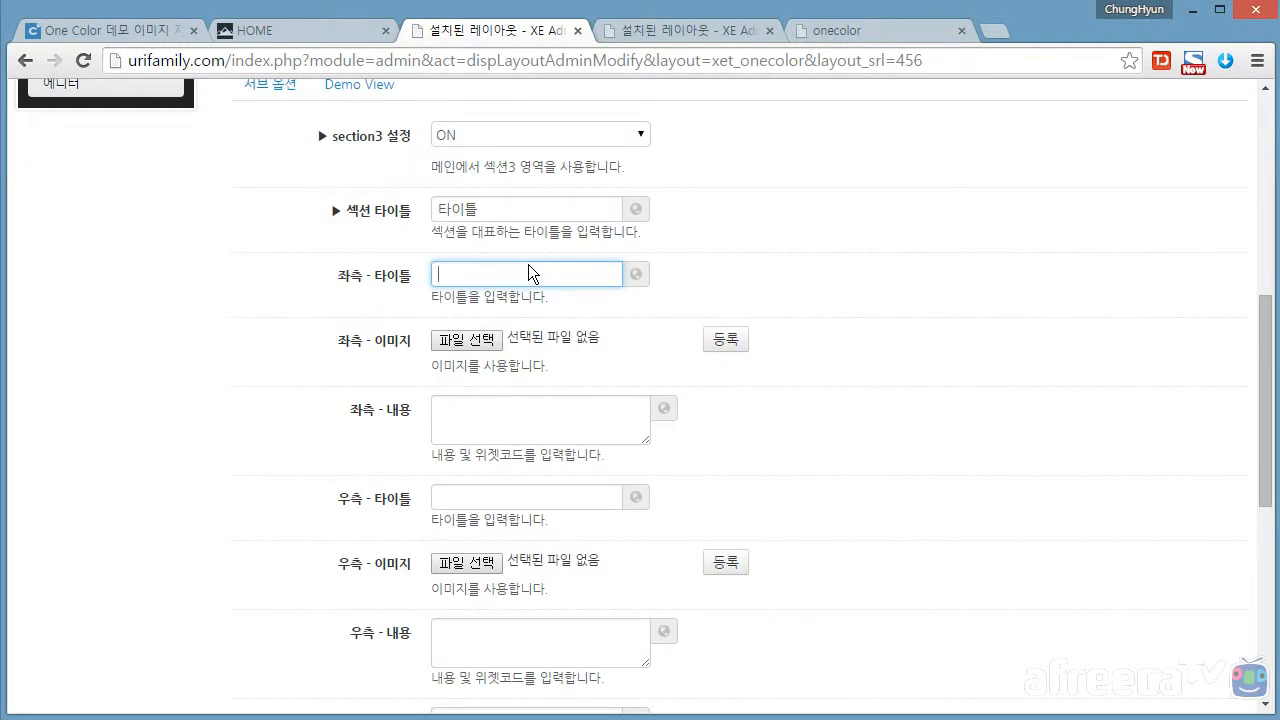
type("좌측 타이틀")
left_click(551, 424)
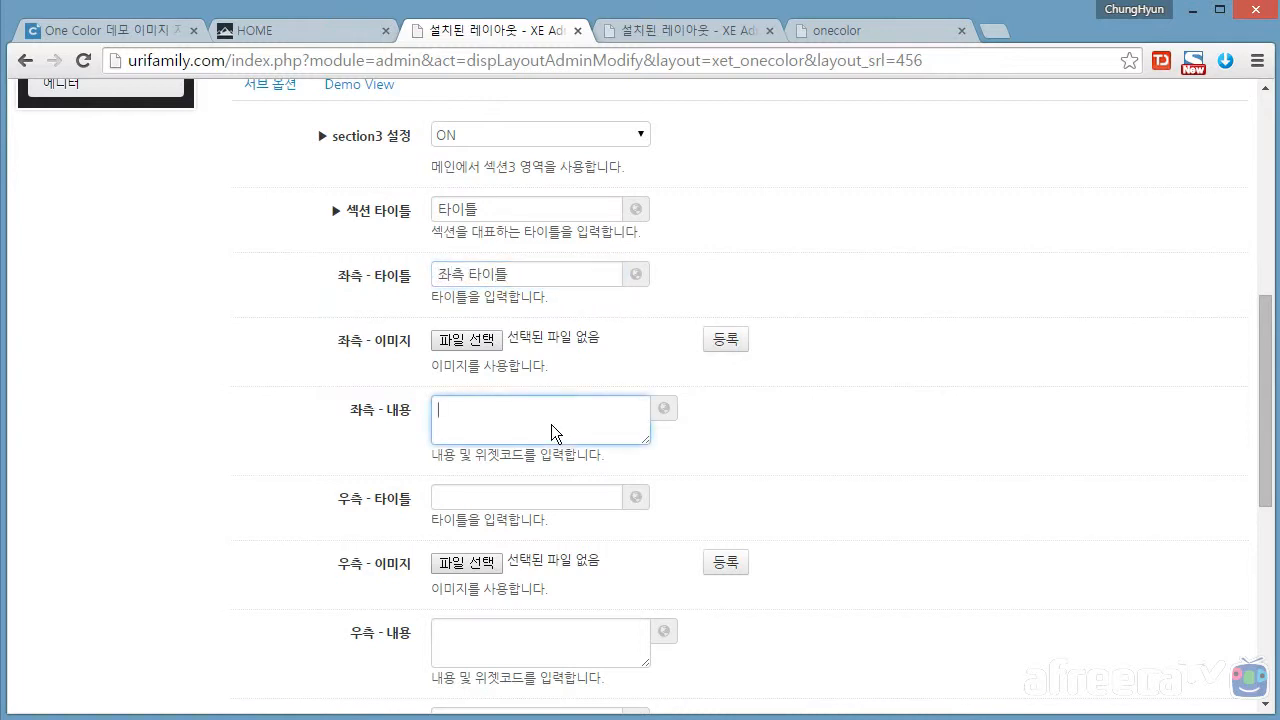
type("좌측 내용")
Set section3's right title to "우측 타이틀" and its right content to "우측 내용"
left_click(529, 499)
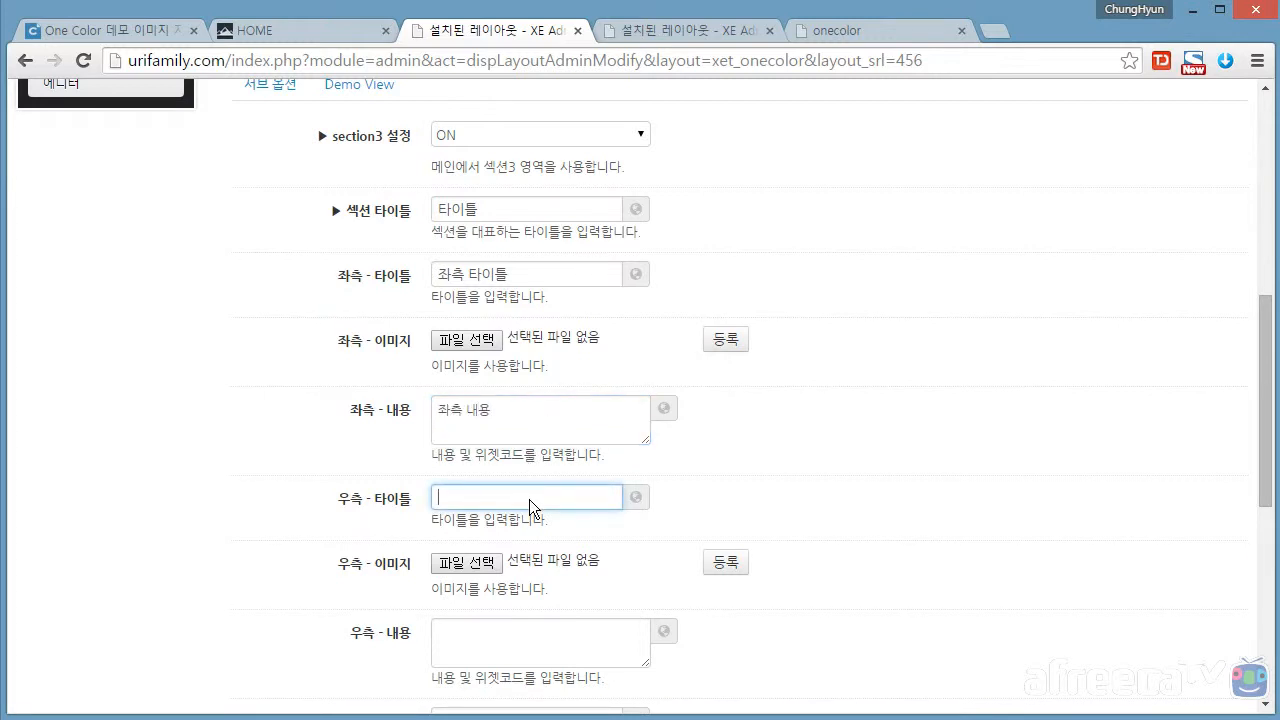
type("우측 타이틀")
scroll(529, 499, "down", 1)
left_click(538, 537)
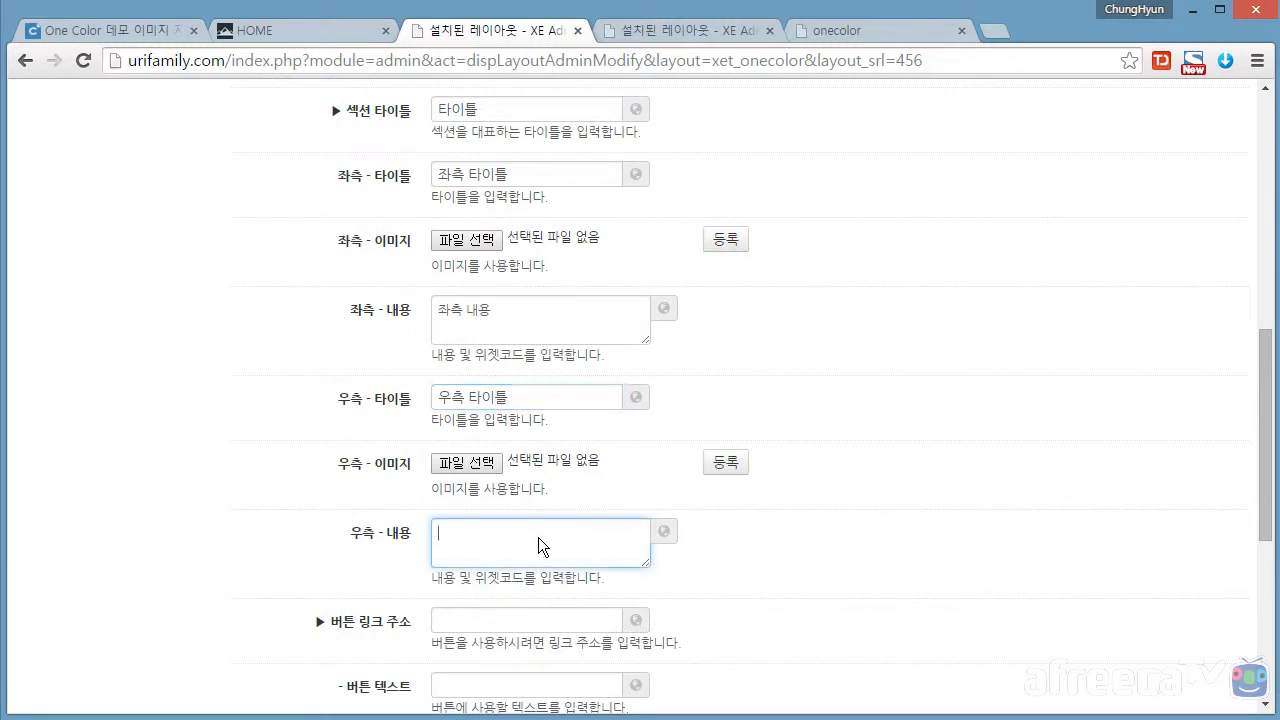
type("우측 내용")
Set section3's button link to "#" and button text to "버튼", and save the practice layout
scroll(513, 561, "down", 1)
left_click(518, 520)
type("#")
left_click(504, 585)
type("버튼")
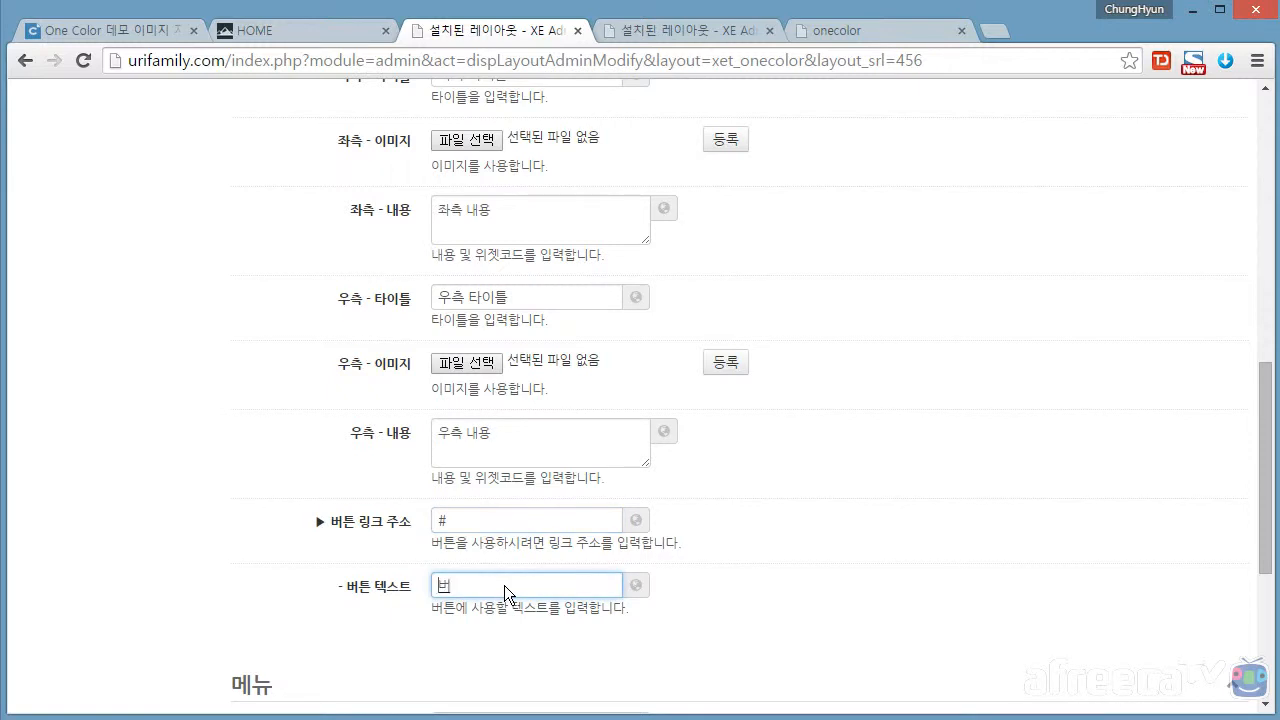
scroll(900, 540, "down", 3)
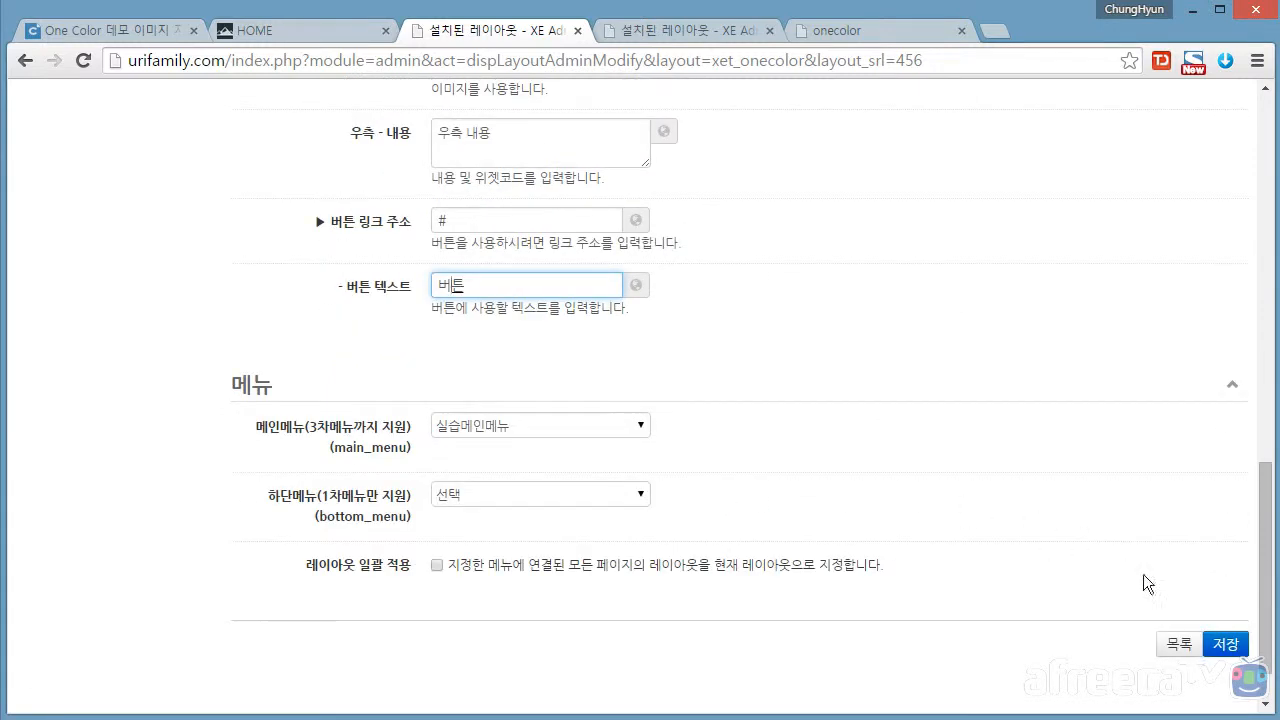
left_click(1216, 642)
Reload the home page and check the section3 titles, contents and button
left_click(330, 32)
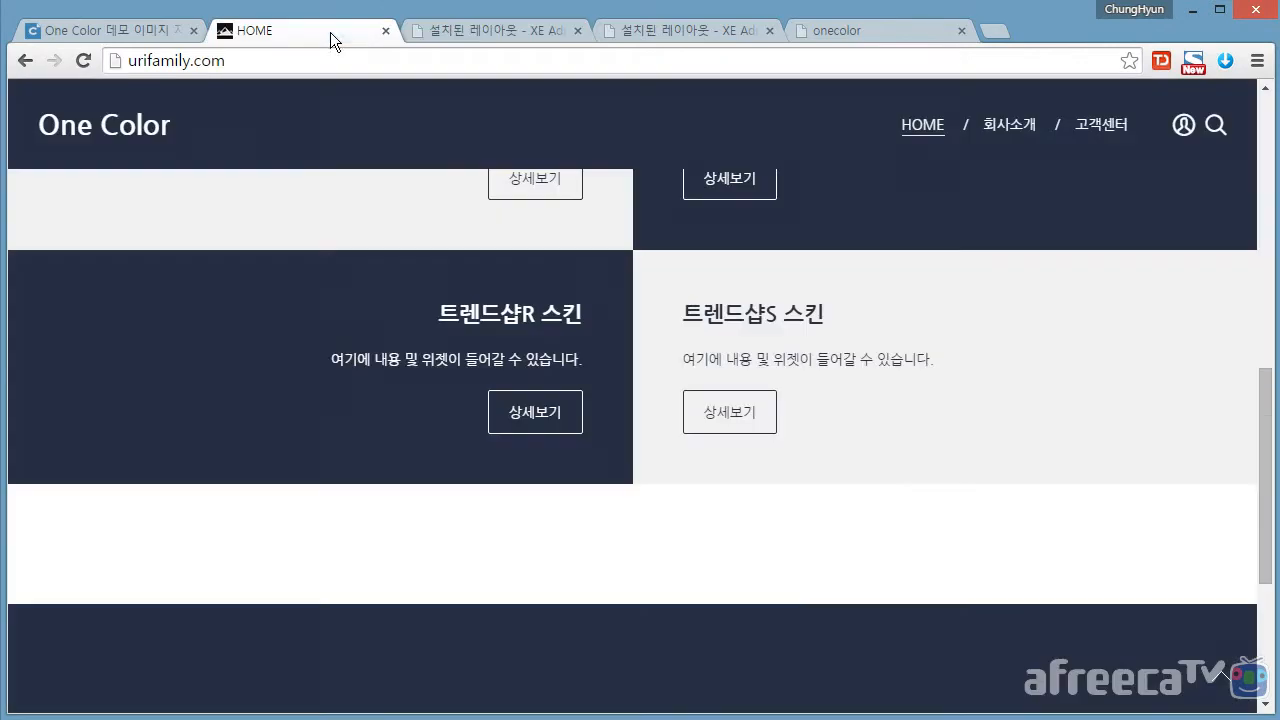
key("F5")
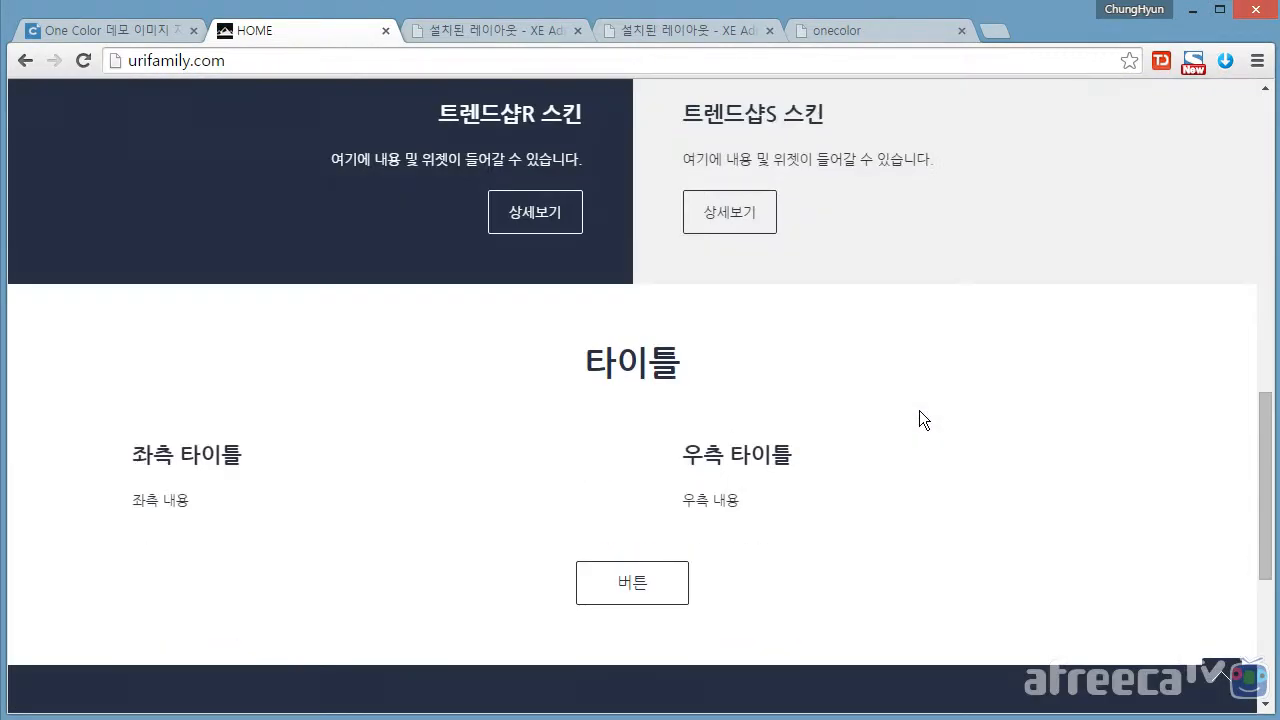
scroll(919, 410, "down", 1)
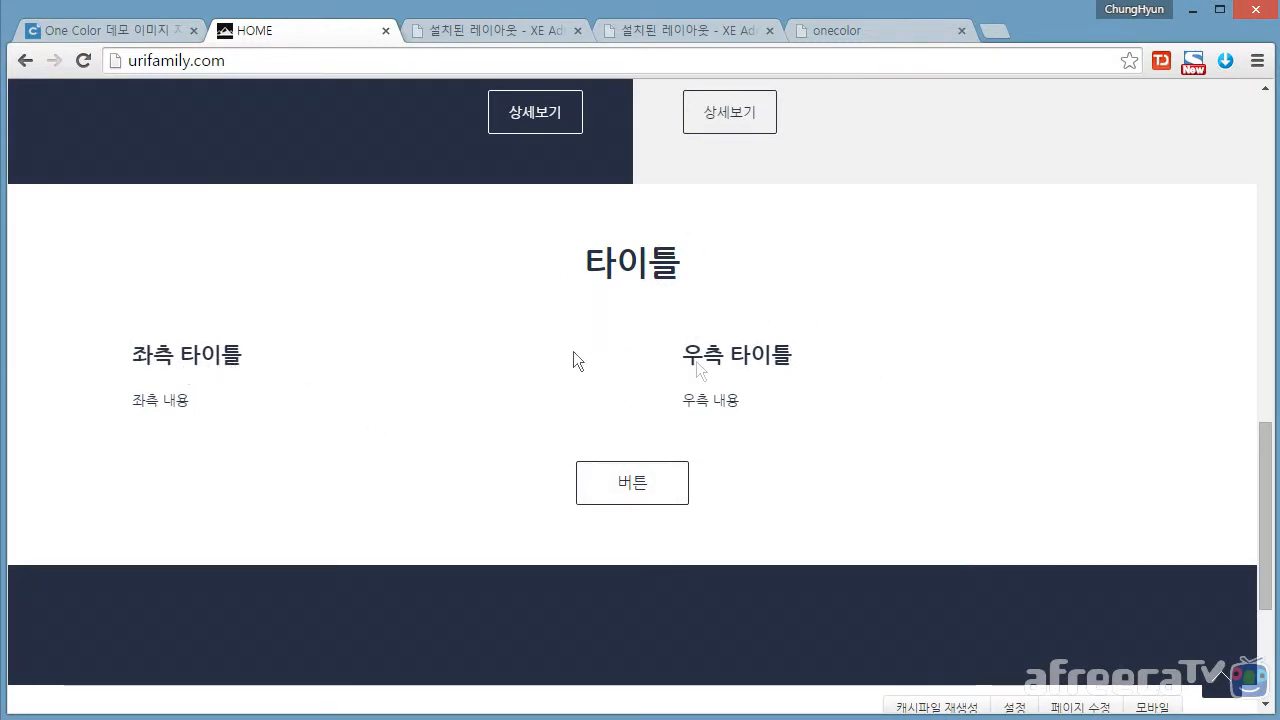
Compare the home page's section3 with its section1 and with section3 on the onecolor demo page
scroll(926, 459, "up", 10)
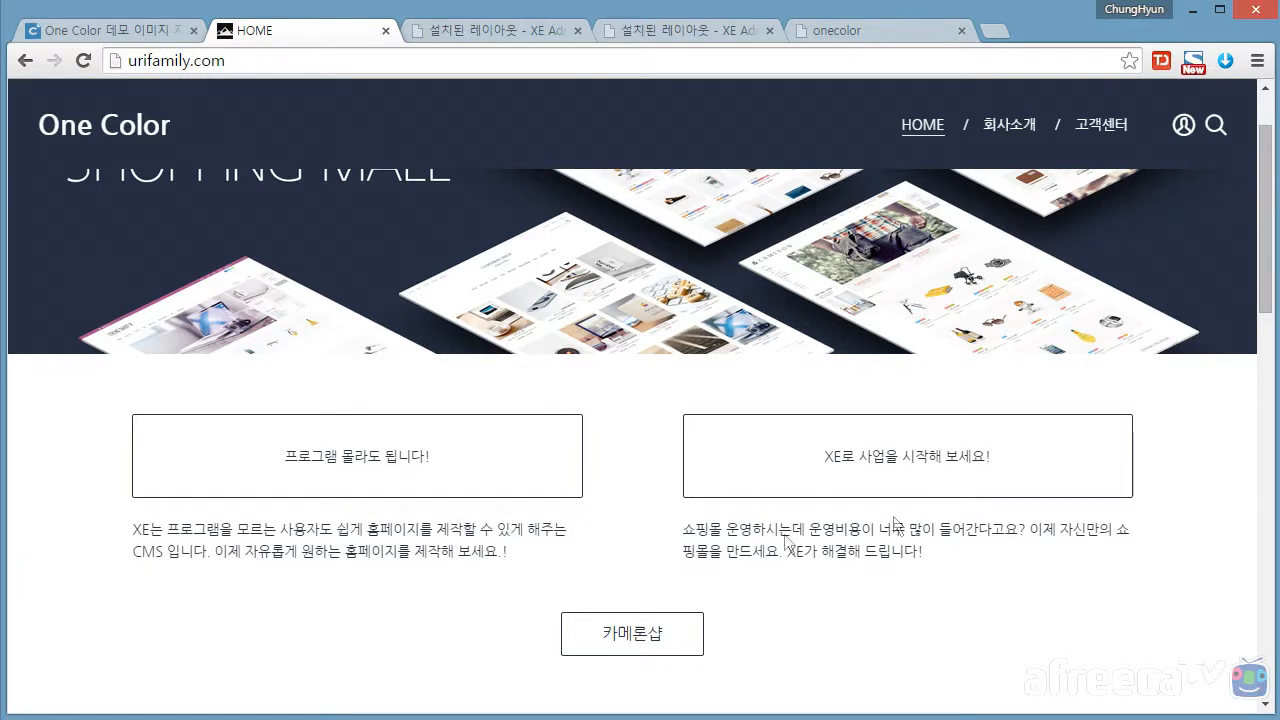
left_click_drag(451, 462, 287, 464)
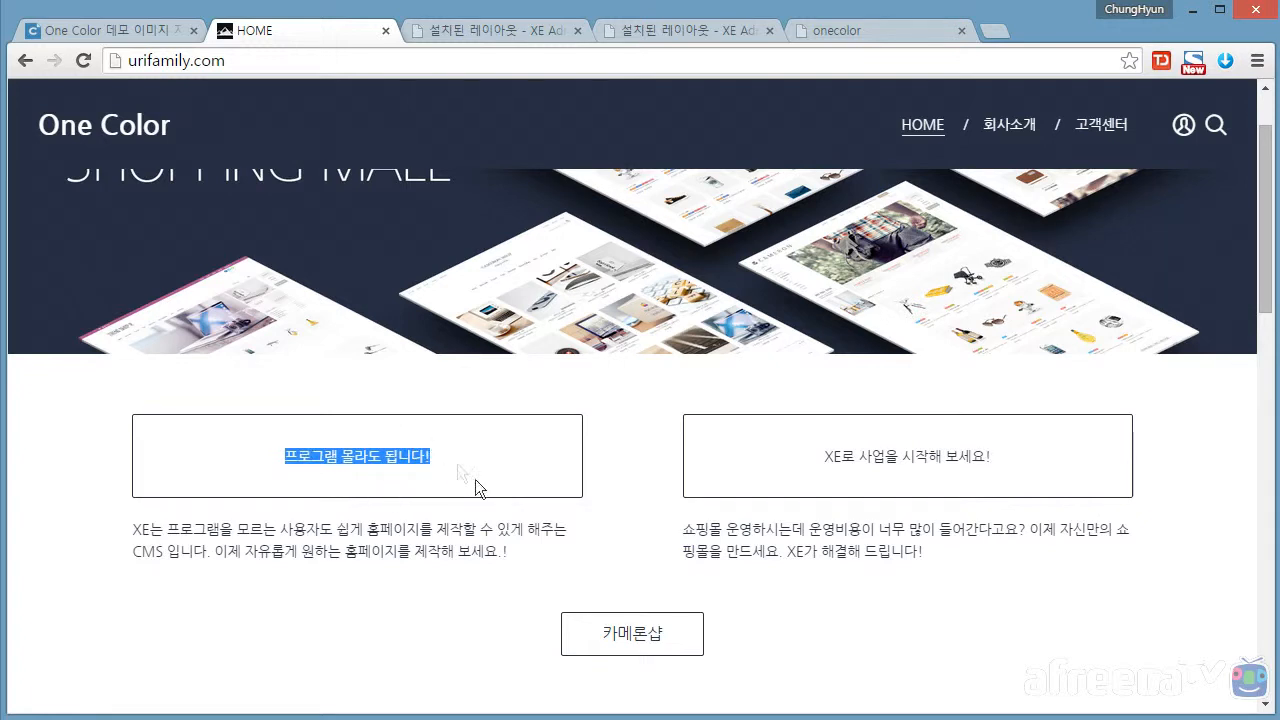
left_click(622, 498)
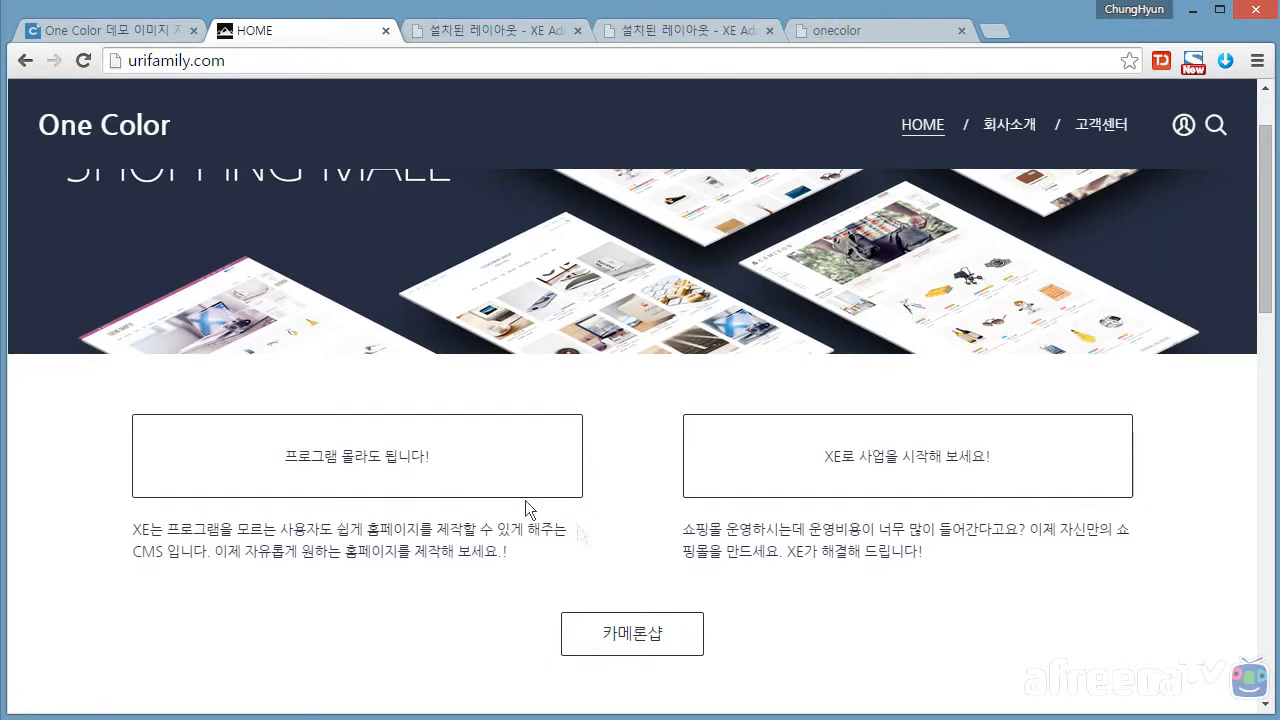
scroll(865, 615, "down", 10)
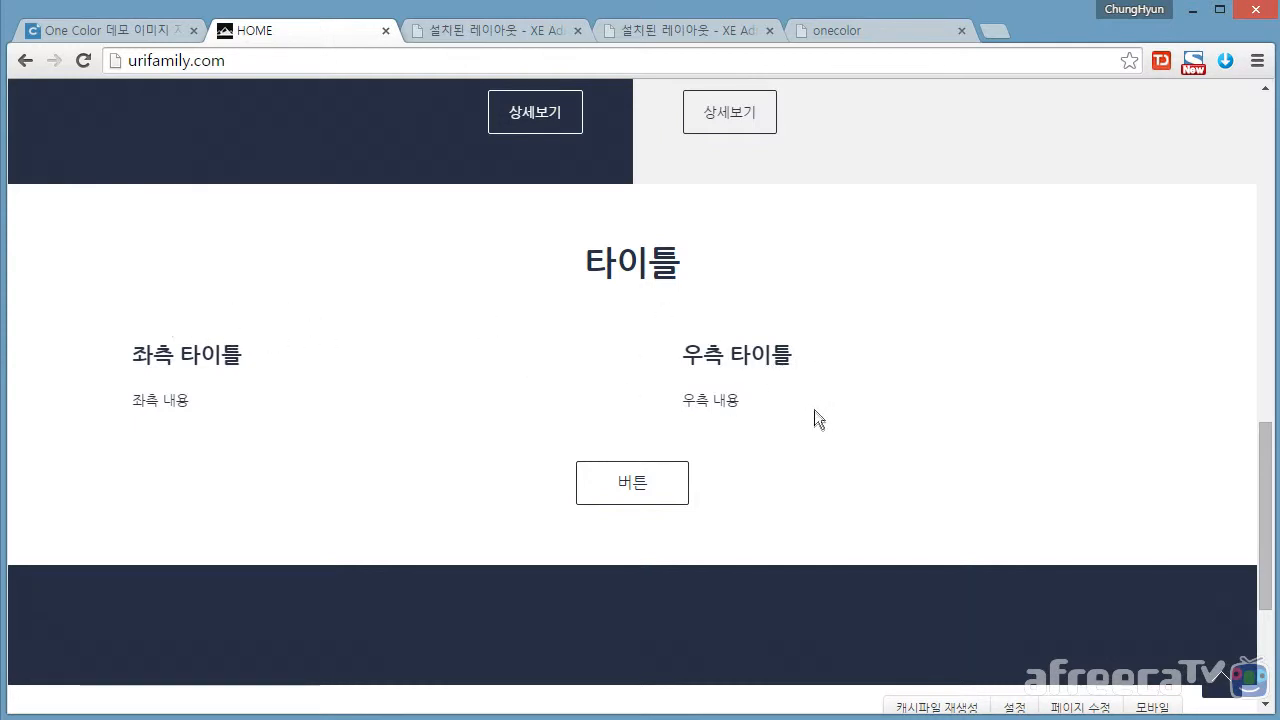
left_click(862, 28)
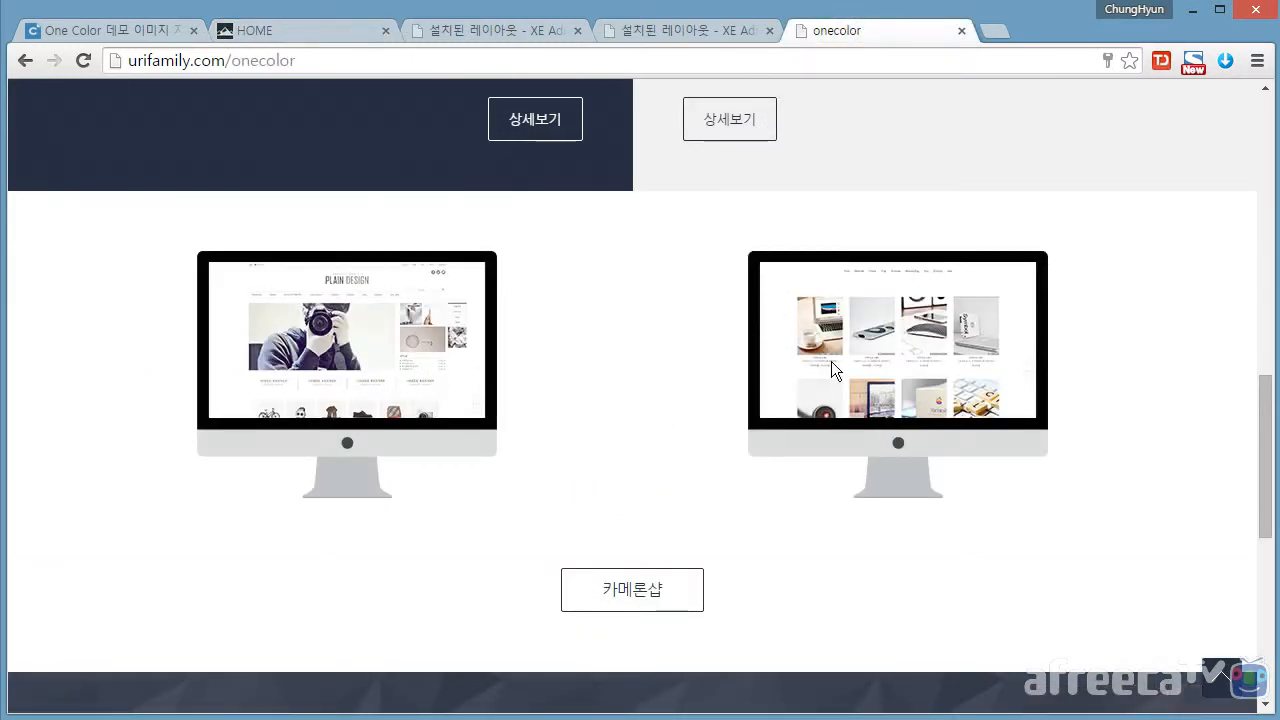
left_click(677, 601)
left_click(340, 32)
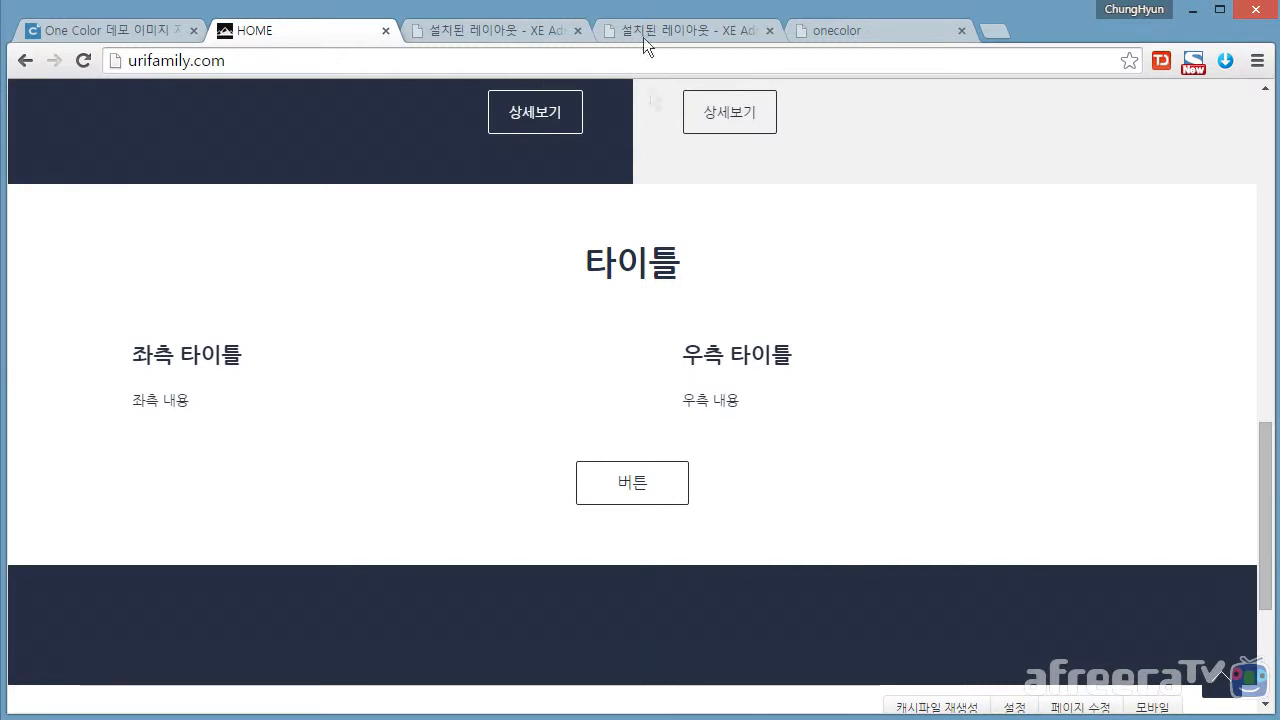
Clear the section title, left title and left content of section3 in the XET OneColor_main layout settings
left_click(515, 35)
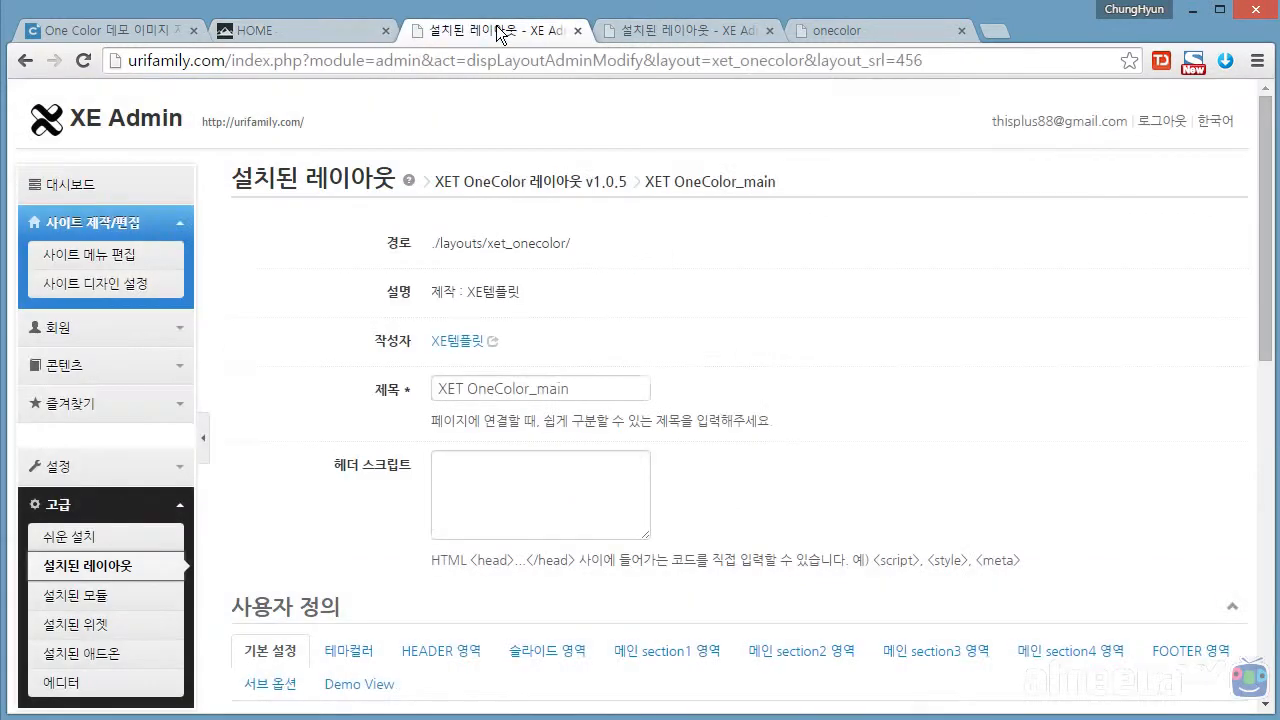
scroll(908, 380, "down", 3)
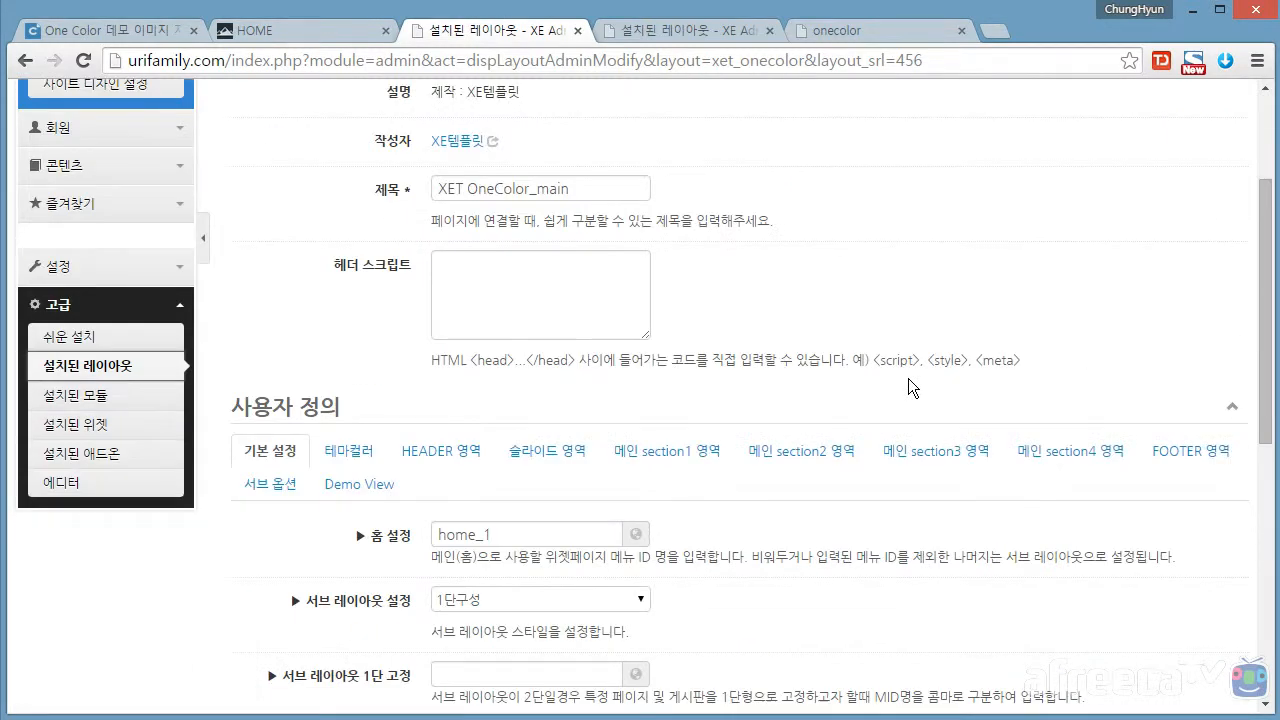
left_click(937, 355)
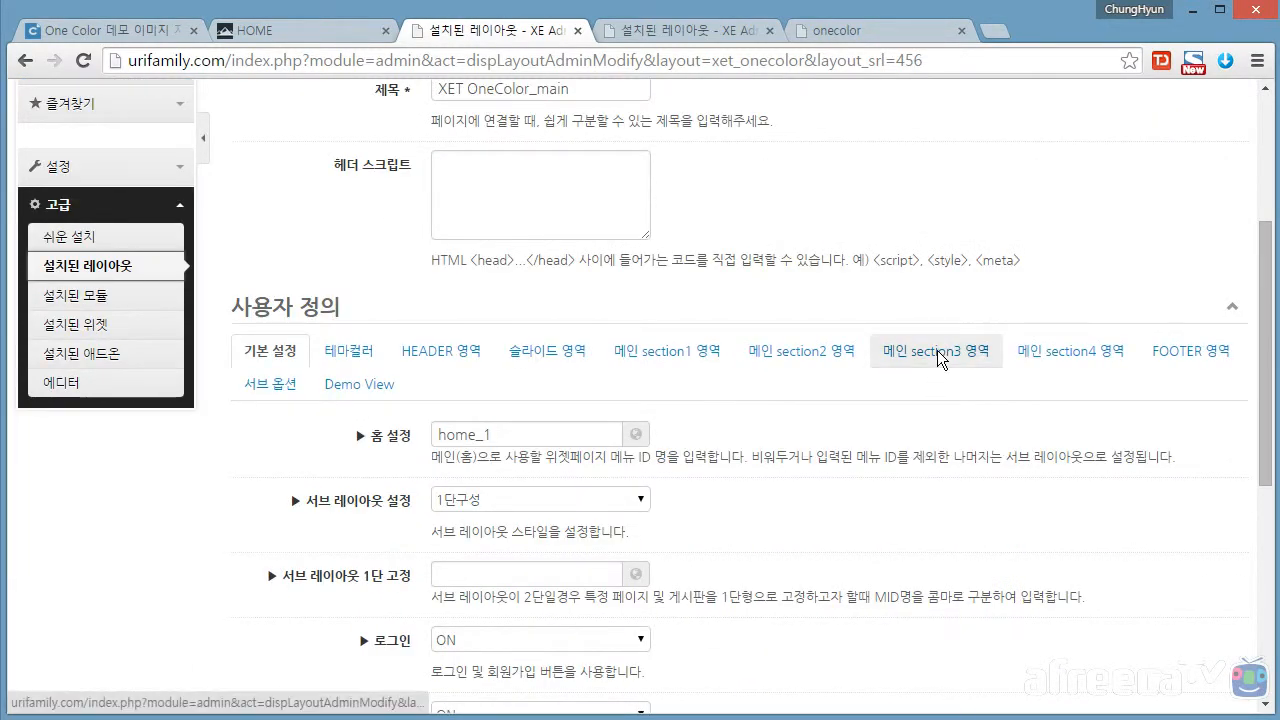
scroll(893, 470, "down", 3)
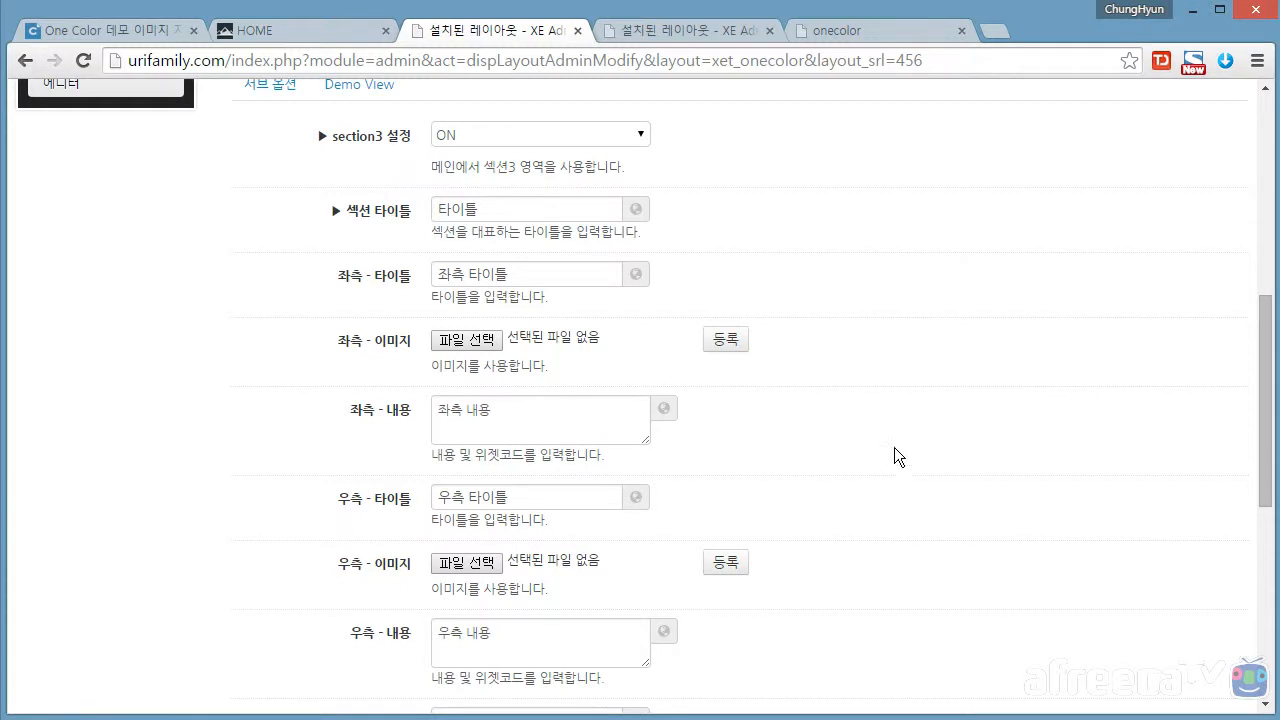
double_click(456, 212)
key("BackSpace")
left_click_drag(525, 278, 414, 286)
key("BackSpace")
triple_click(496, 410)
key("BackSpace")
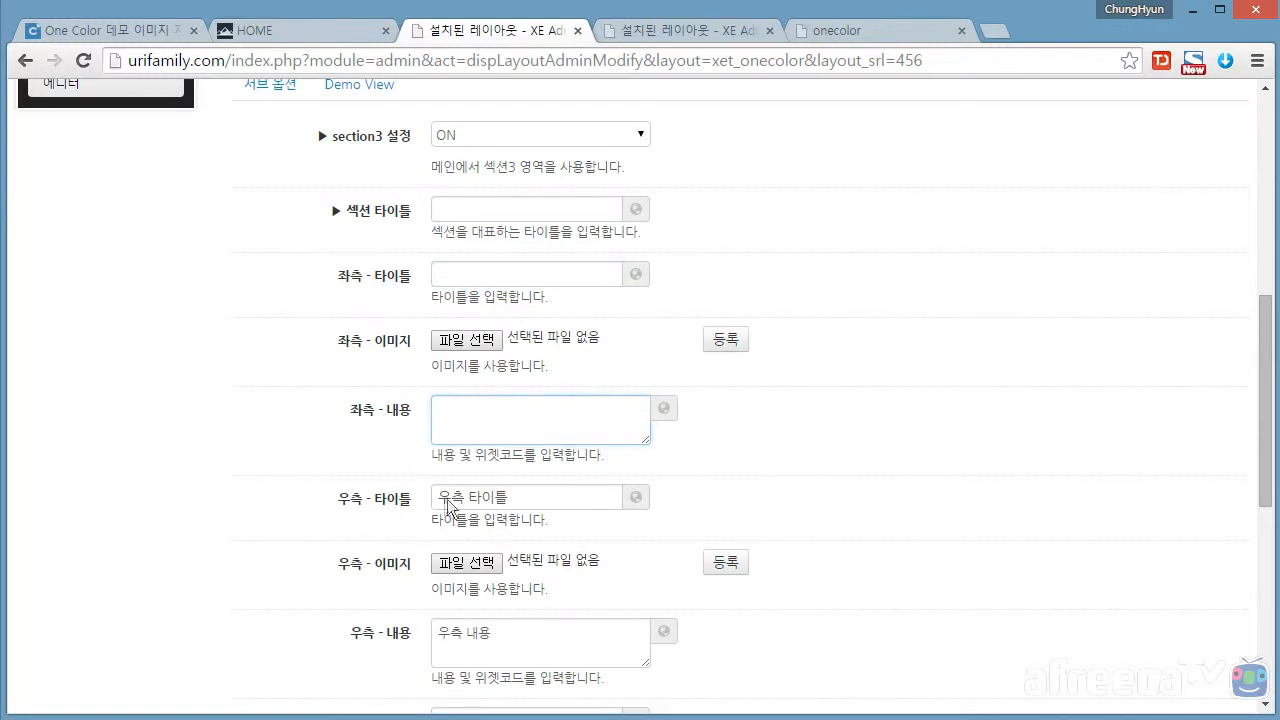
Clear section3's right title and right content
left_click_drag(528, 505, 208, 480)
key("BackSpace")
scroll(471, 517, "down", 1)
left_click_drag(523, 538, 262, 523)
key("BackSpace")
scroll(445, 550, "down", 1)
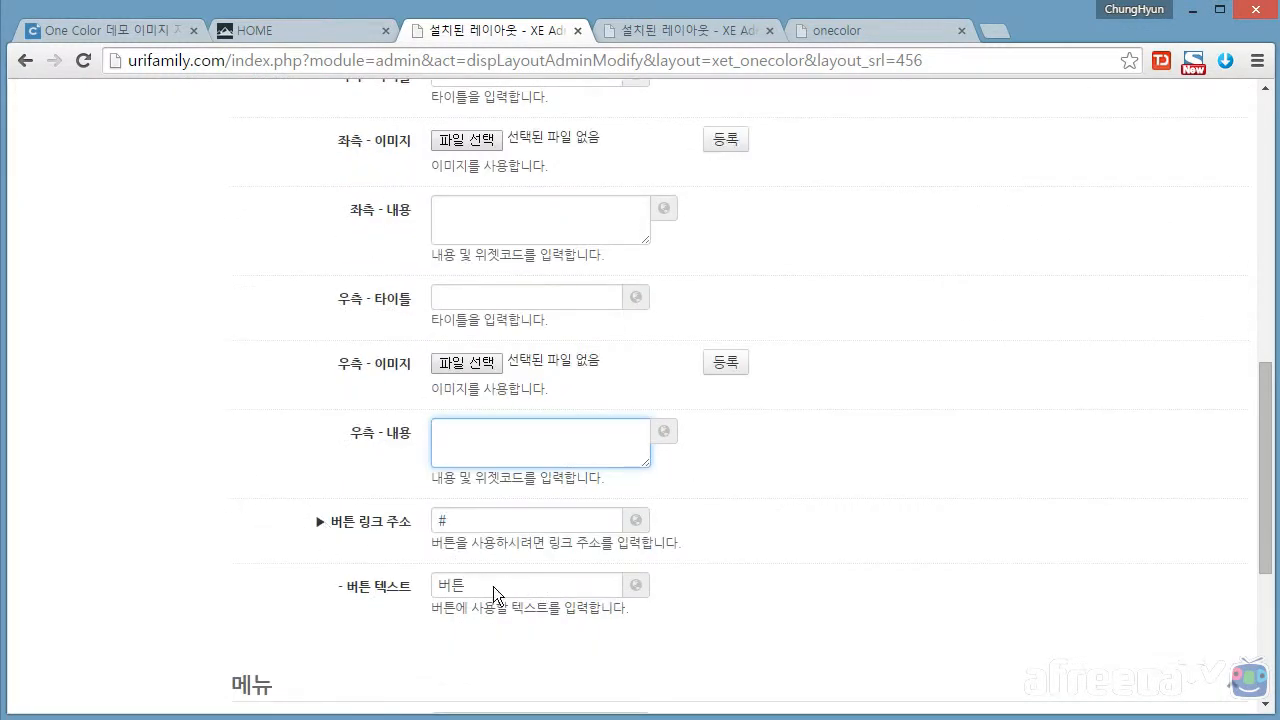
left_click(216, 389)
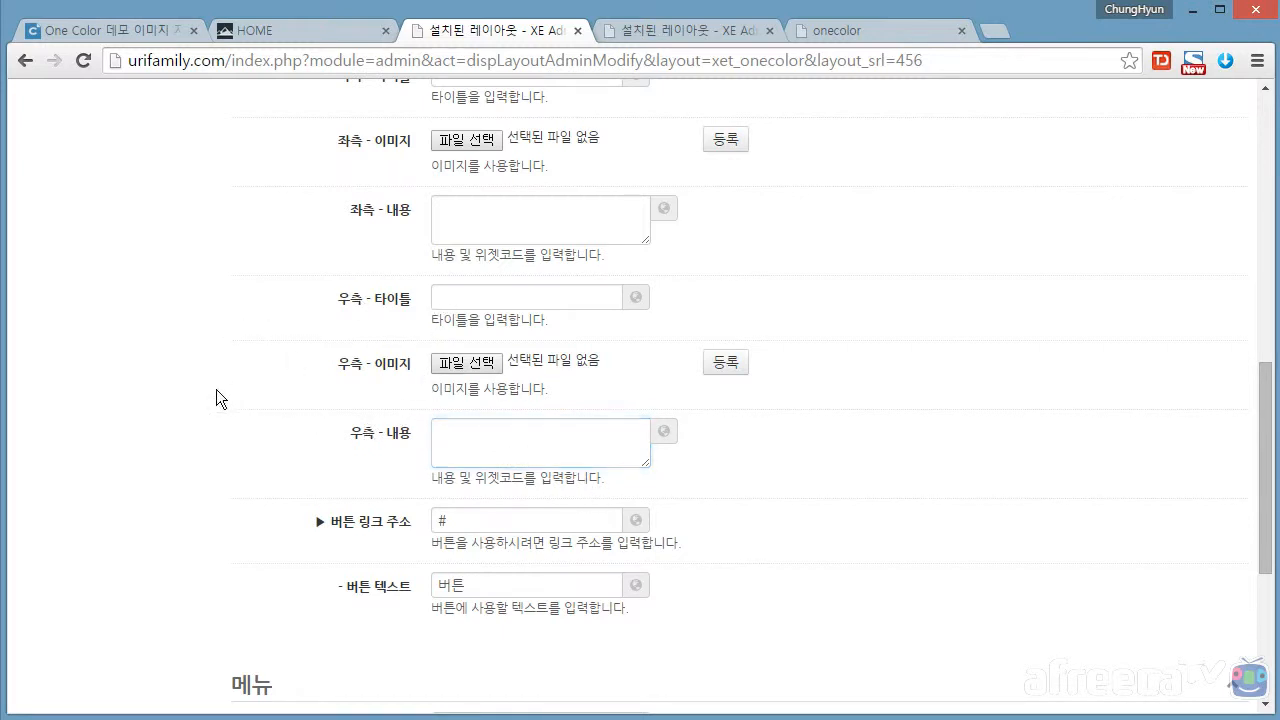
Choose shop1.png as section3's left image and register it
scroll(216, 389, "up", 2)
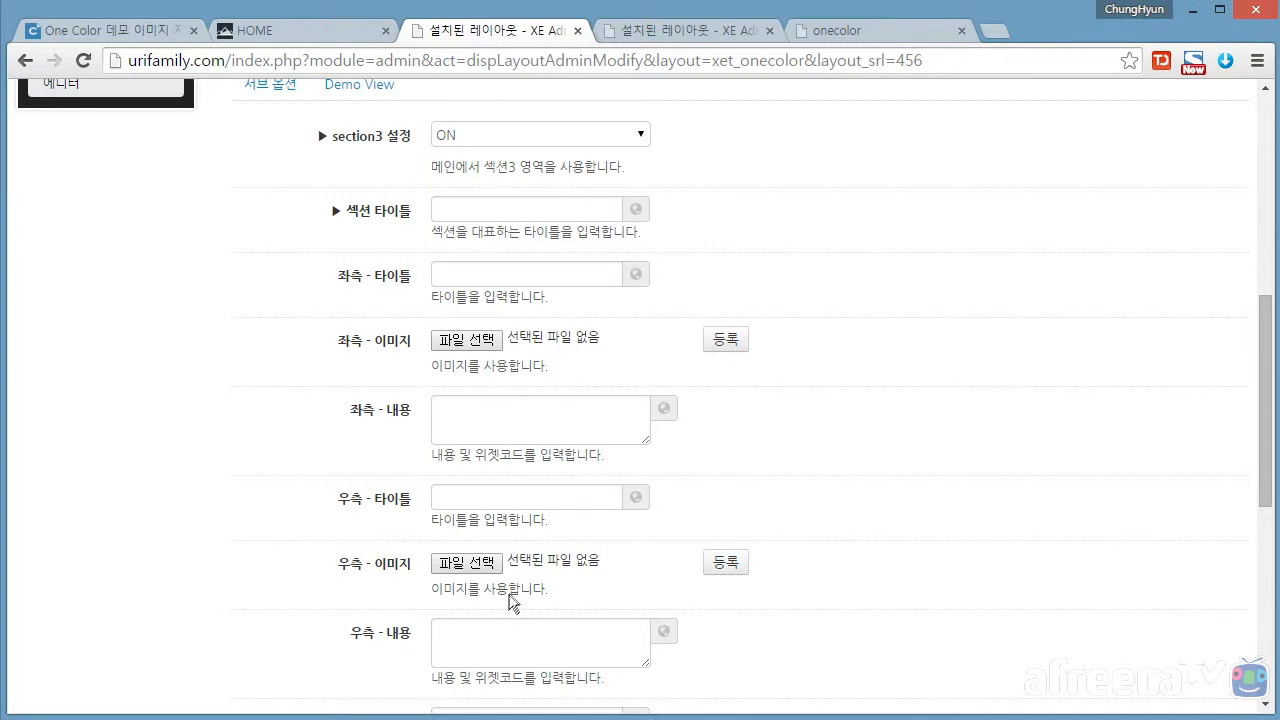
left_click(465, 342)
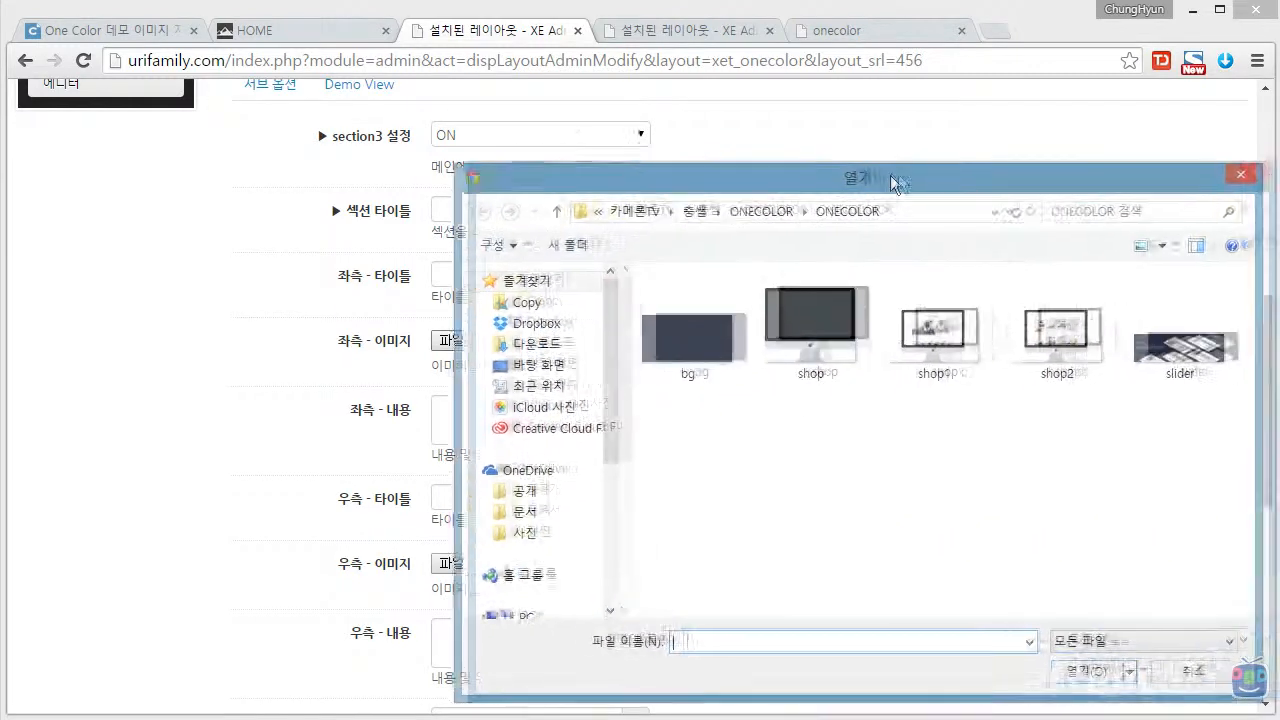
left_click(945, 400)
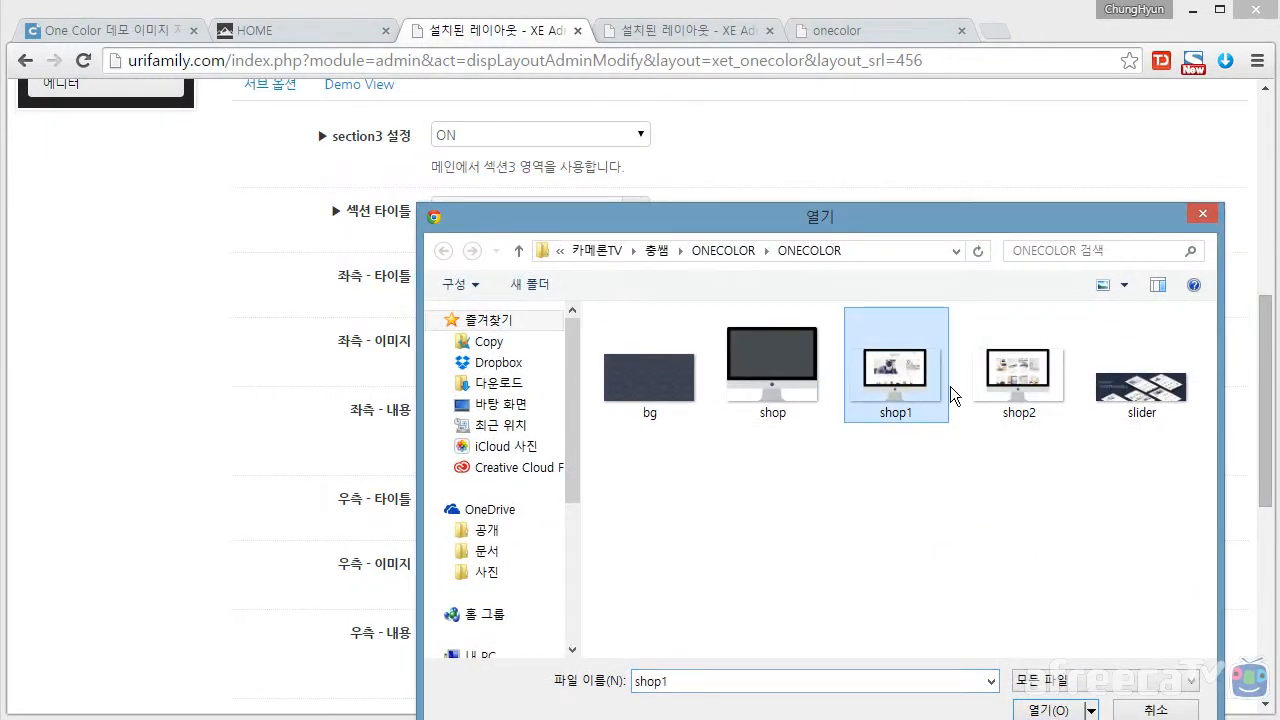
double_click(892, 374)
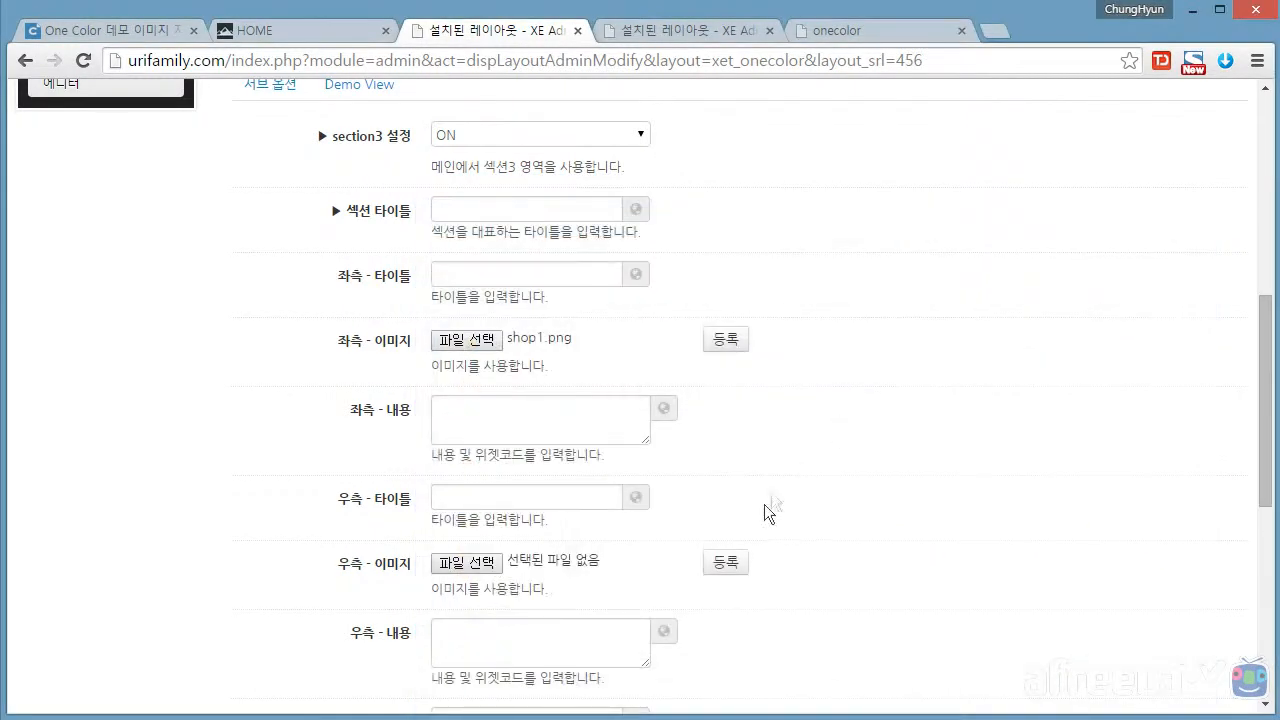
left_click(725, 339)
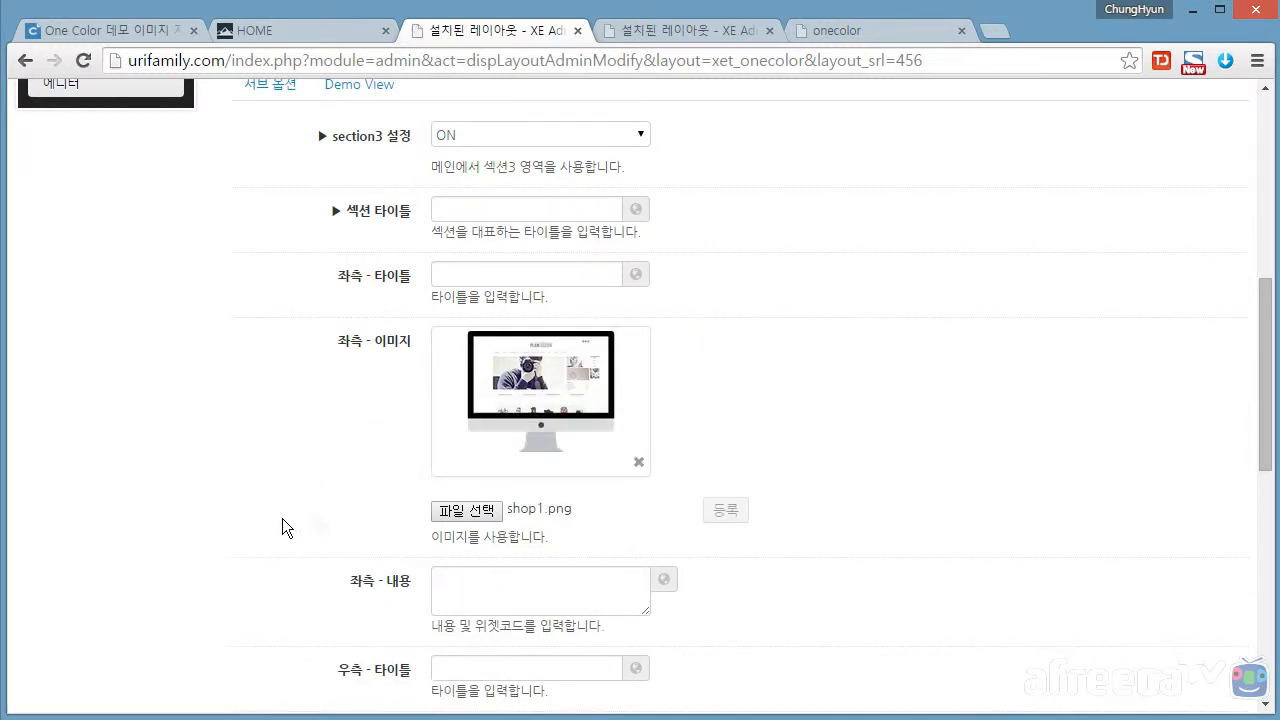
Choose shop2.png as section3's right image and register it
scroll(251, 471, "down", 1)
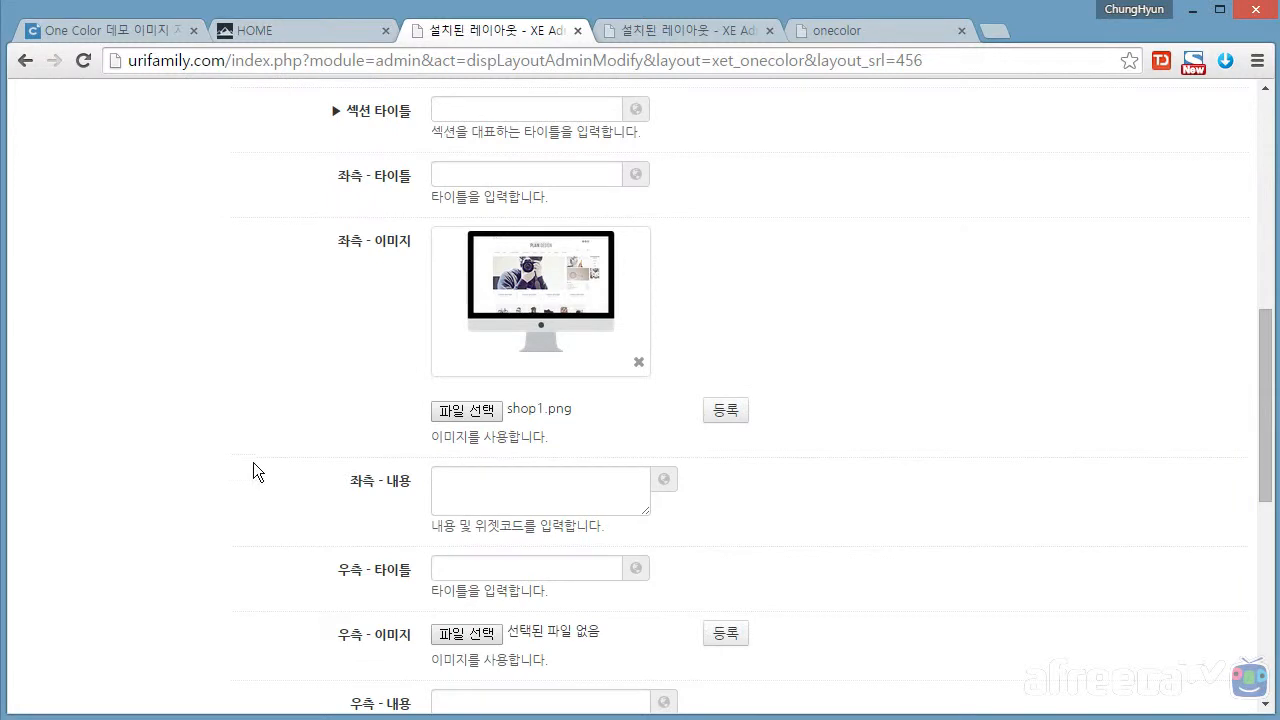
scroll(253, 471, "down", 2)
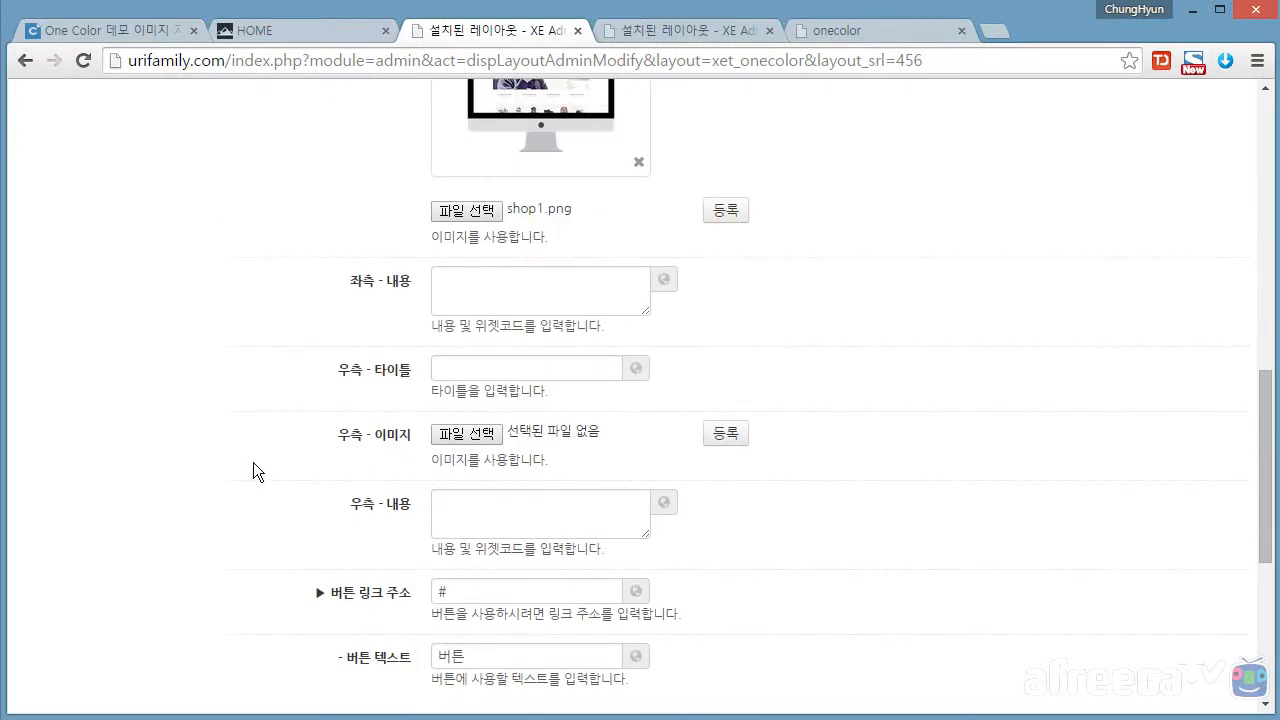
left_click(466, 434)
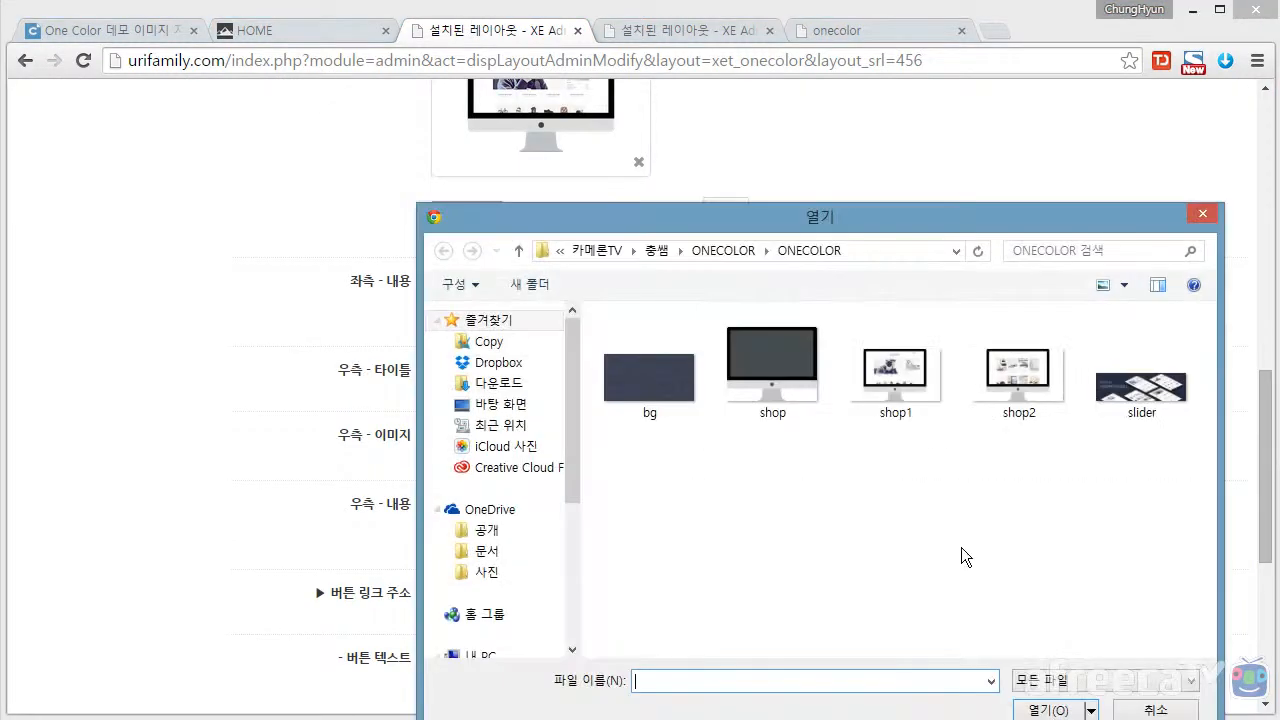
left_click(1034, 402)
double_click(1034, 402)
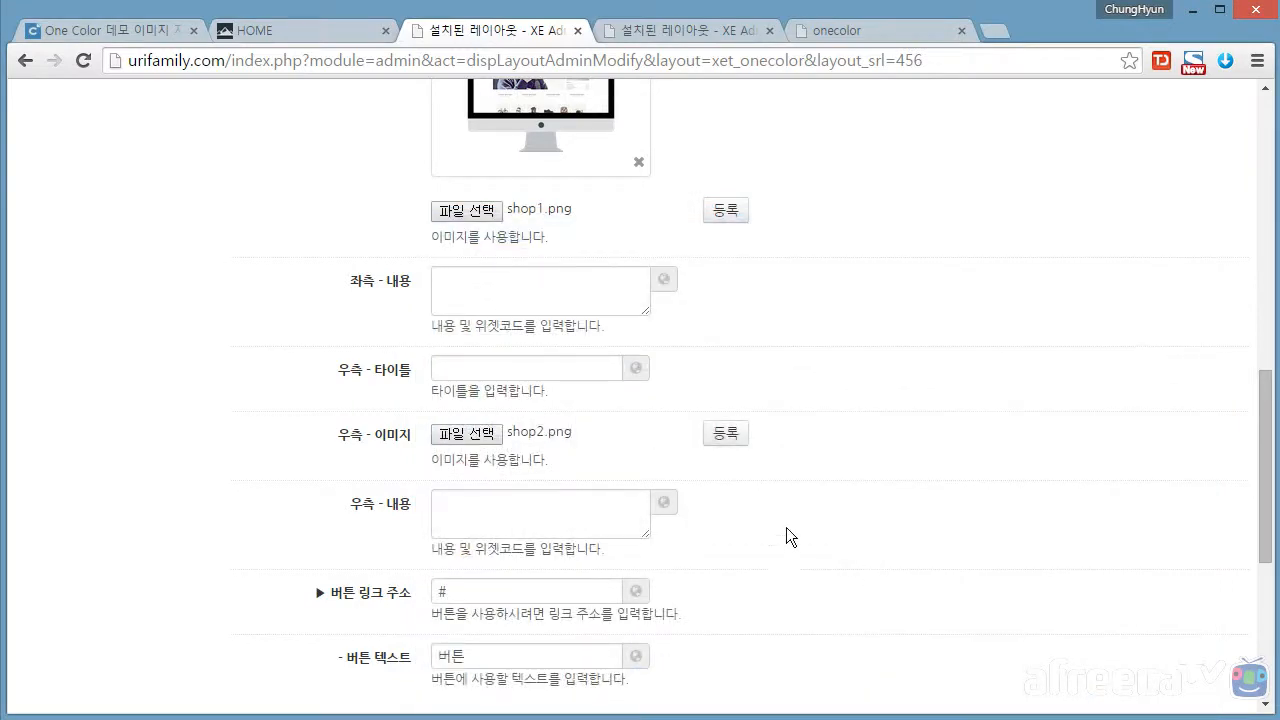
left_click(726, 435)
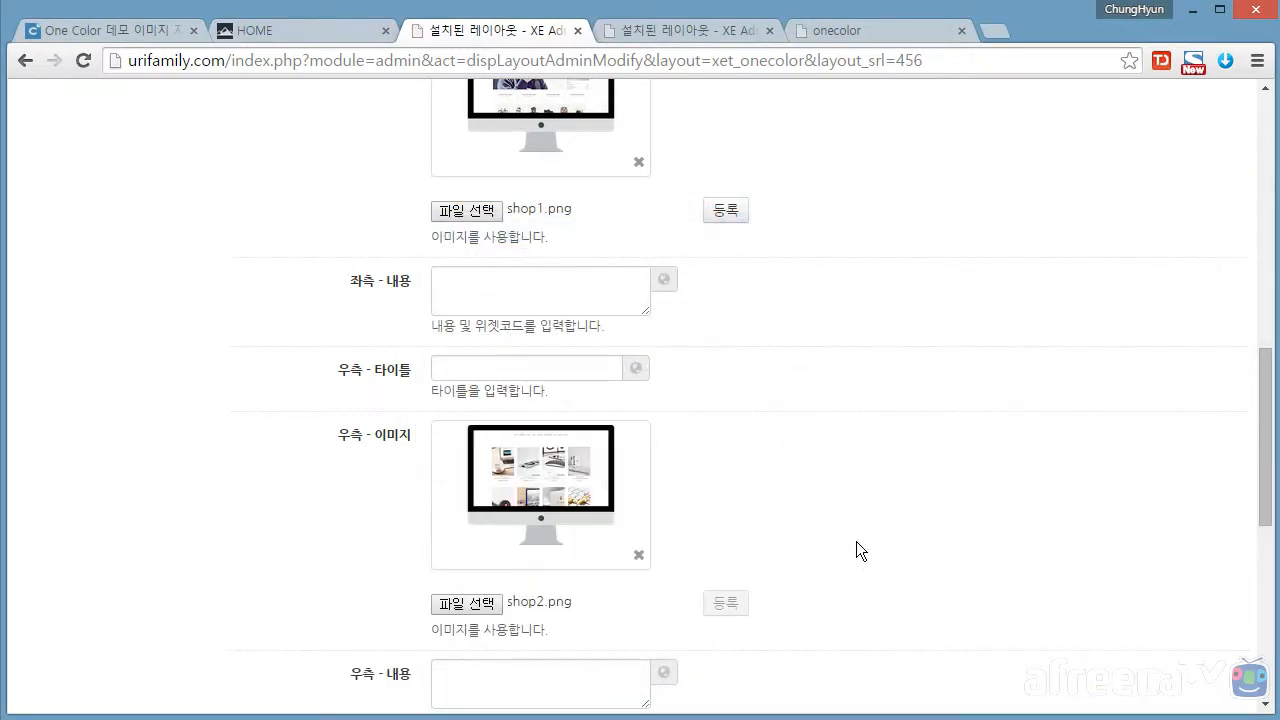
Look at section3 on the onecolor demo page and select its full button link address in the demo_main layout settings for copying
scroll(690, 535, "down", 2)
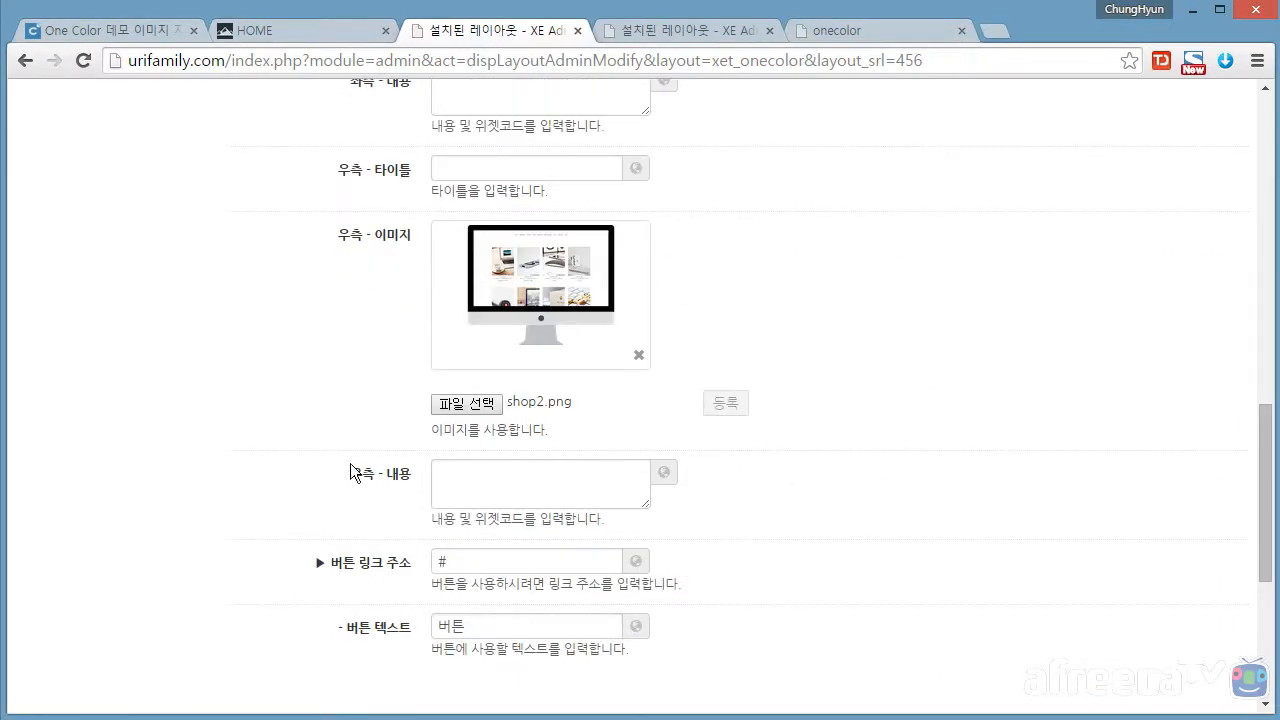
left_click(874, 30)
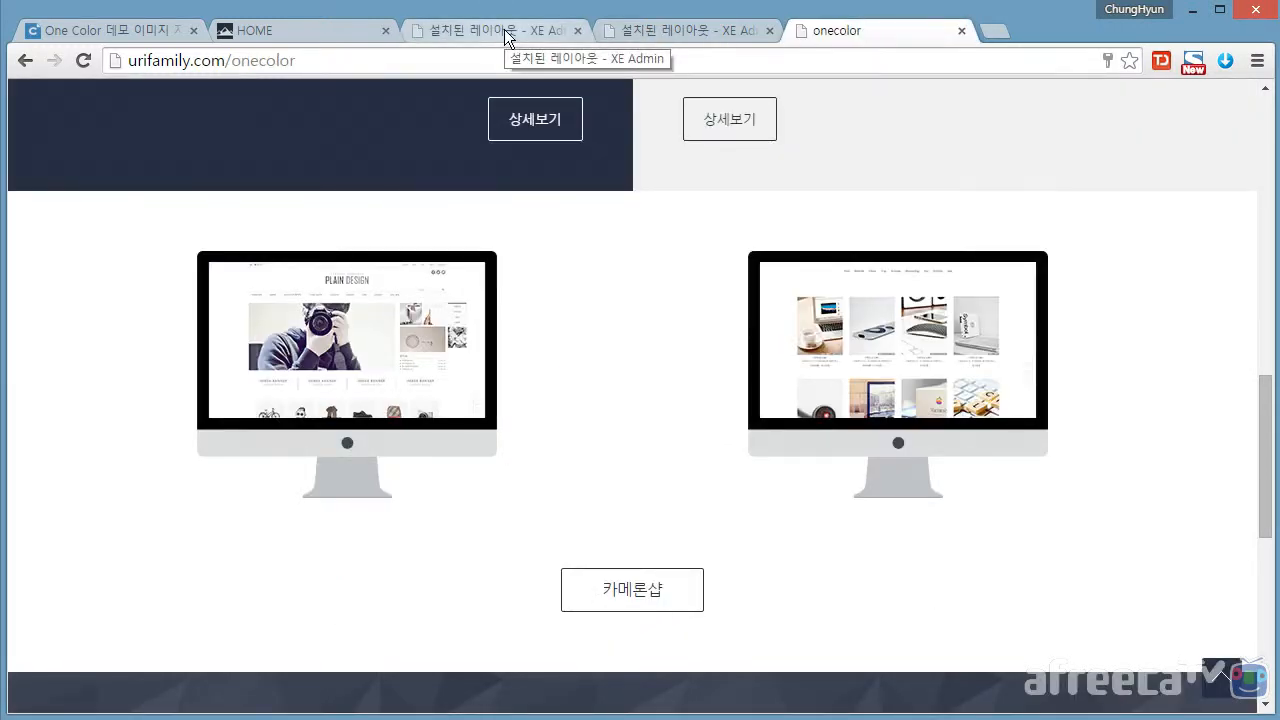
left_click(663, 29)
scroll(785, 478, "up", 10)
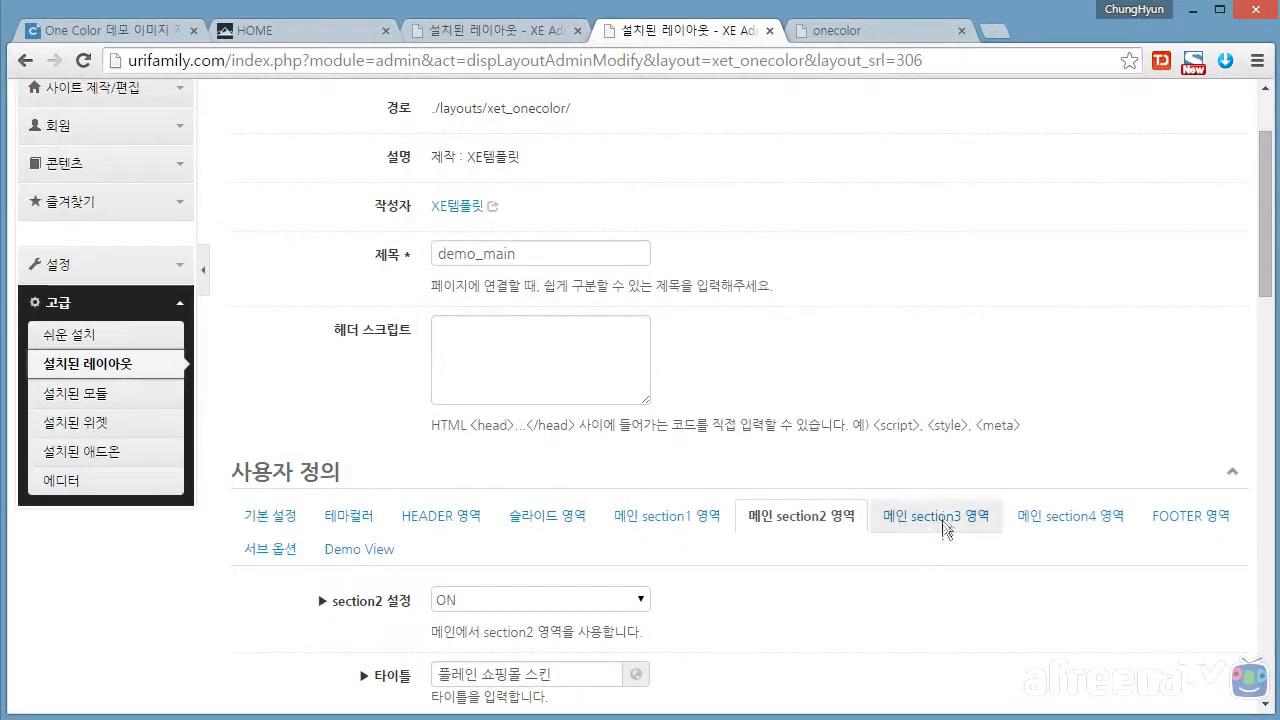
left_click(935, 515)
scroll(670, 494, "down", 10)
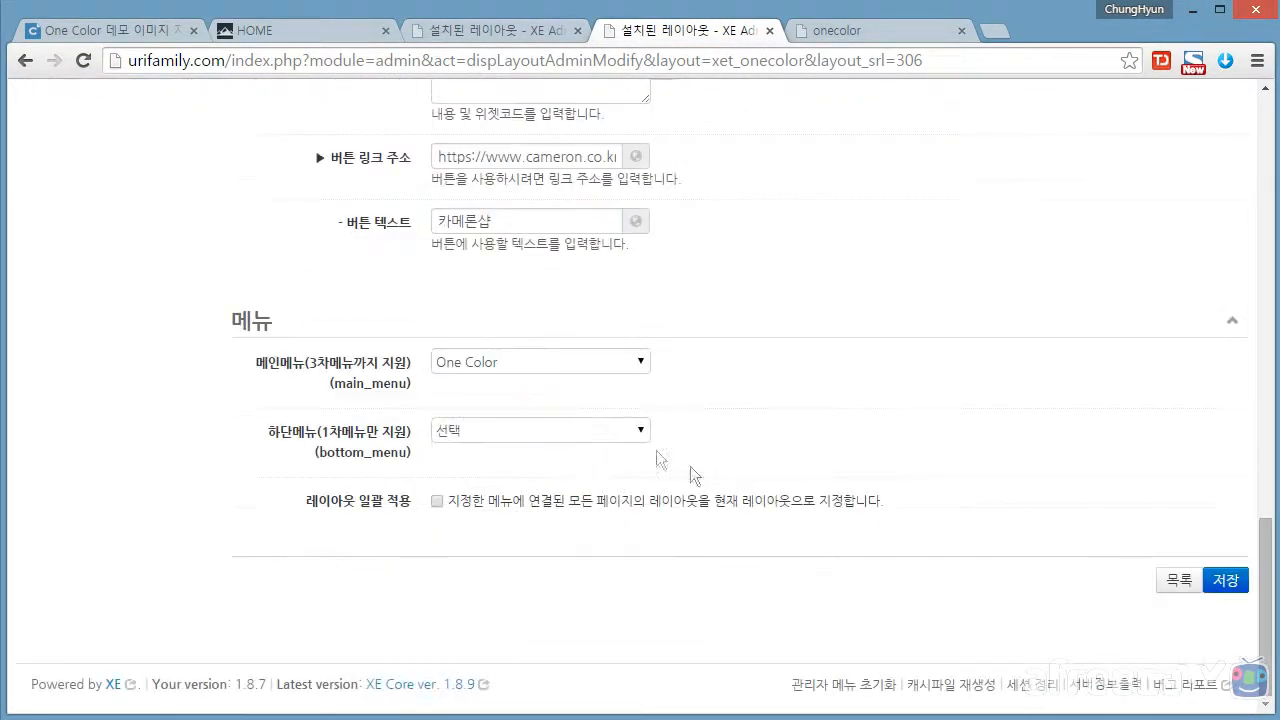
left_click(490, 163)
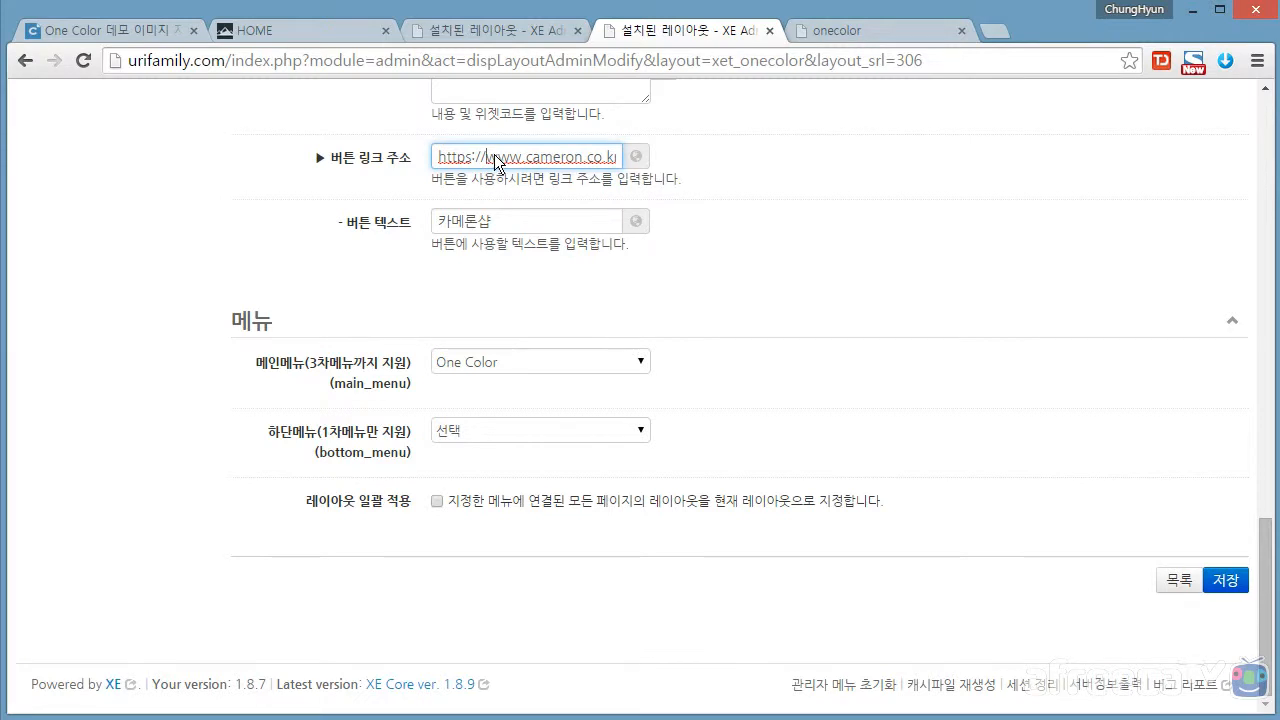
key("ctrl+a")
left_click(464, 30)
scroll(338, 459, "down", 2)
double_click(477, 366)
type("http://www.cameron.co.kr:47741/")
Set section3's button text to "카메론샵" and save the layout
double_click(489, 428)
type("카메")
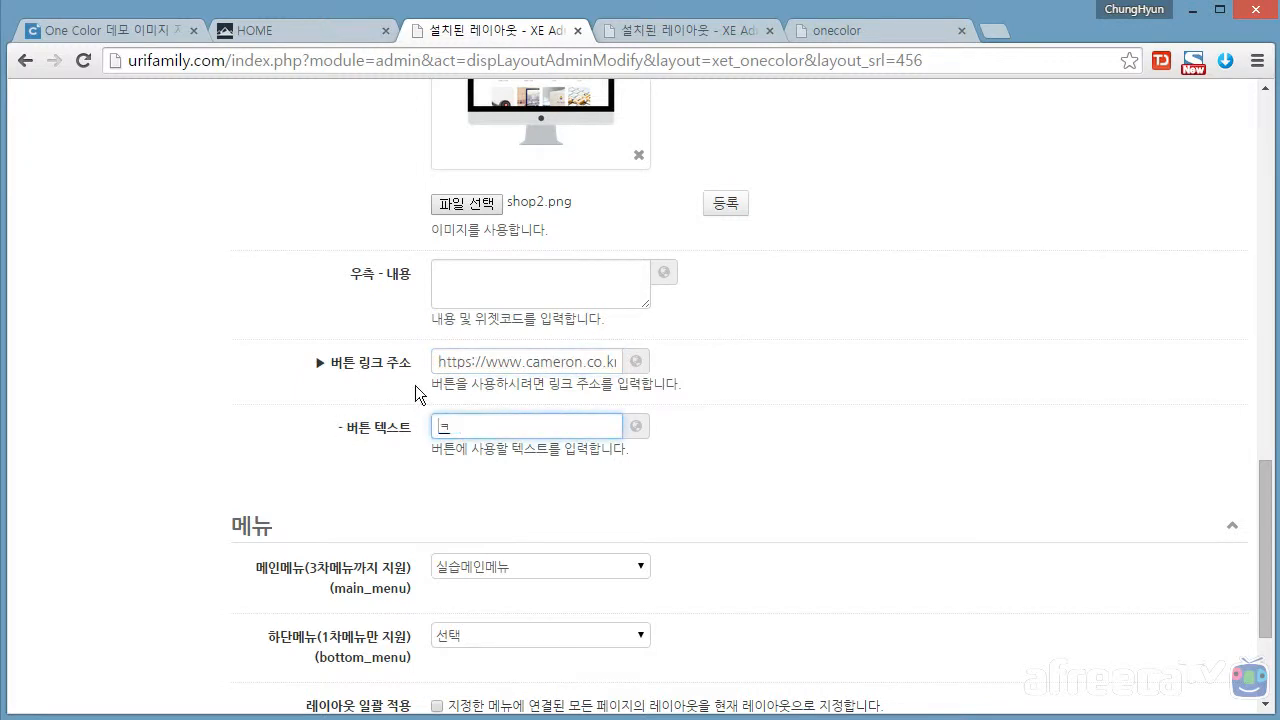
type("론샵")
scroll(415, 385, "down", 3)
left_click(1221, 577)
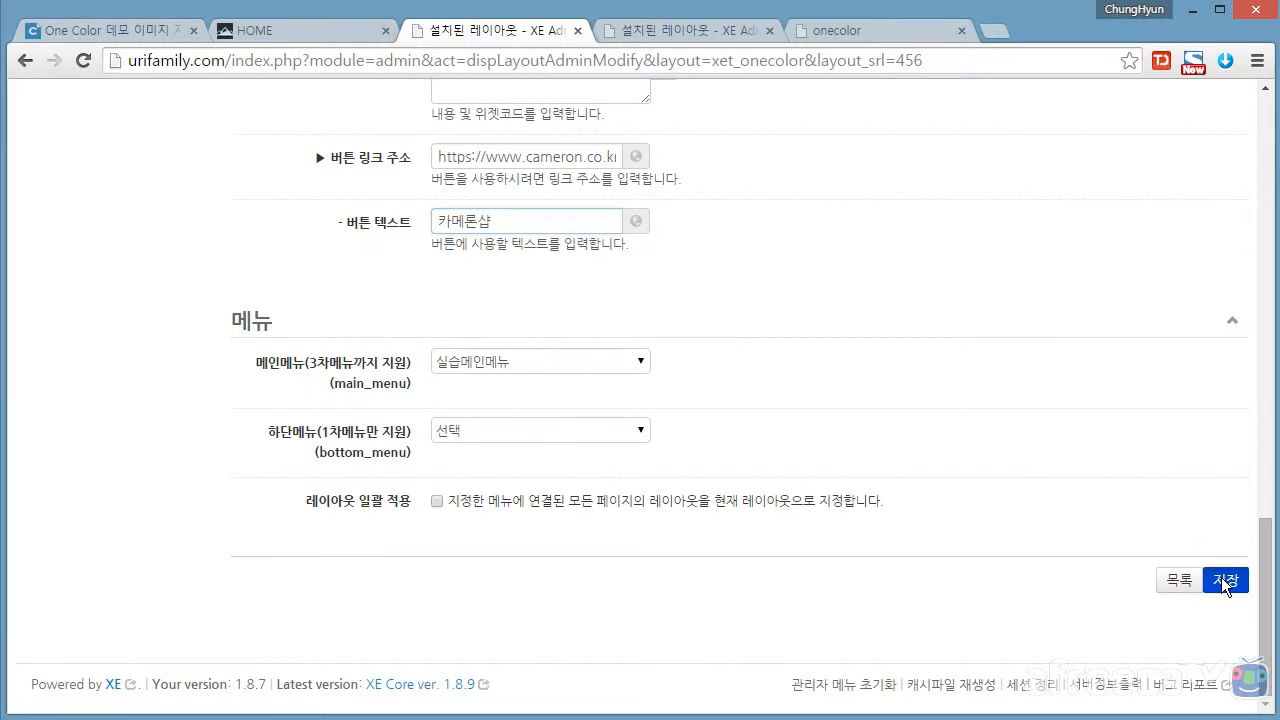
left_click(1221, 580)
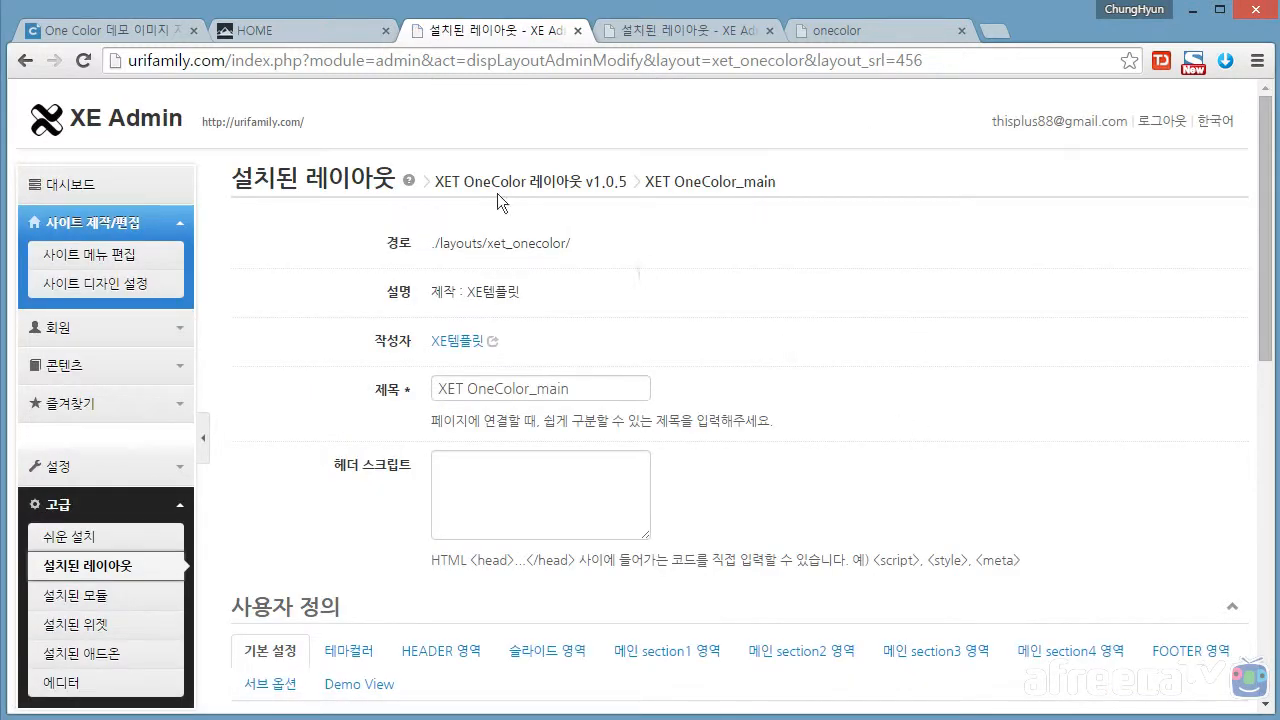
Reload the home page and check section3's two images and its button
left_click(276, 30)
key("F5")
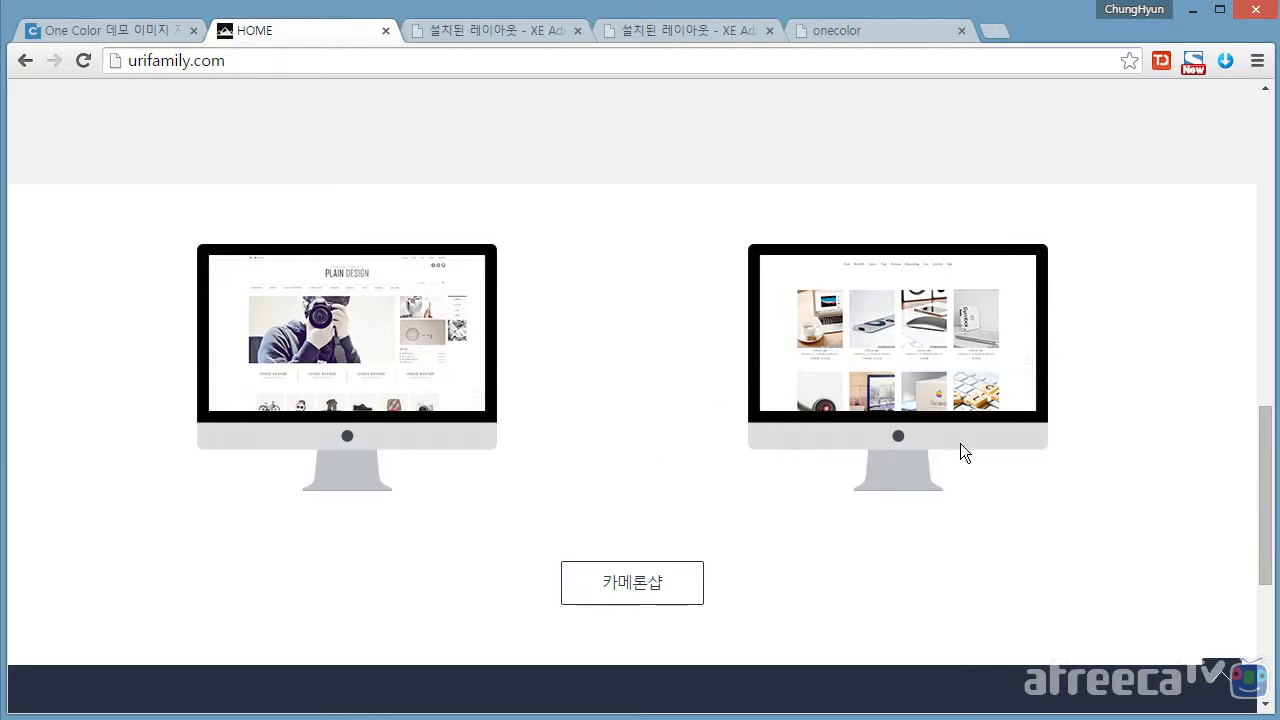
scroll(960, 443, "up", 1)
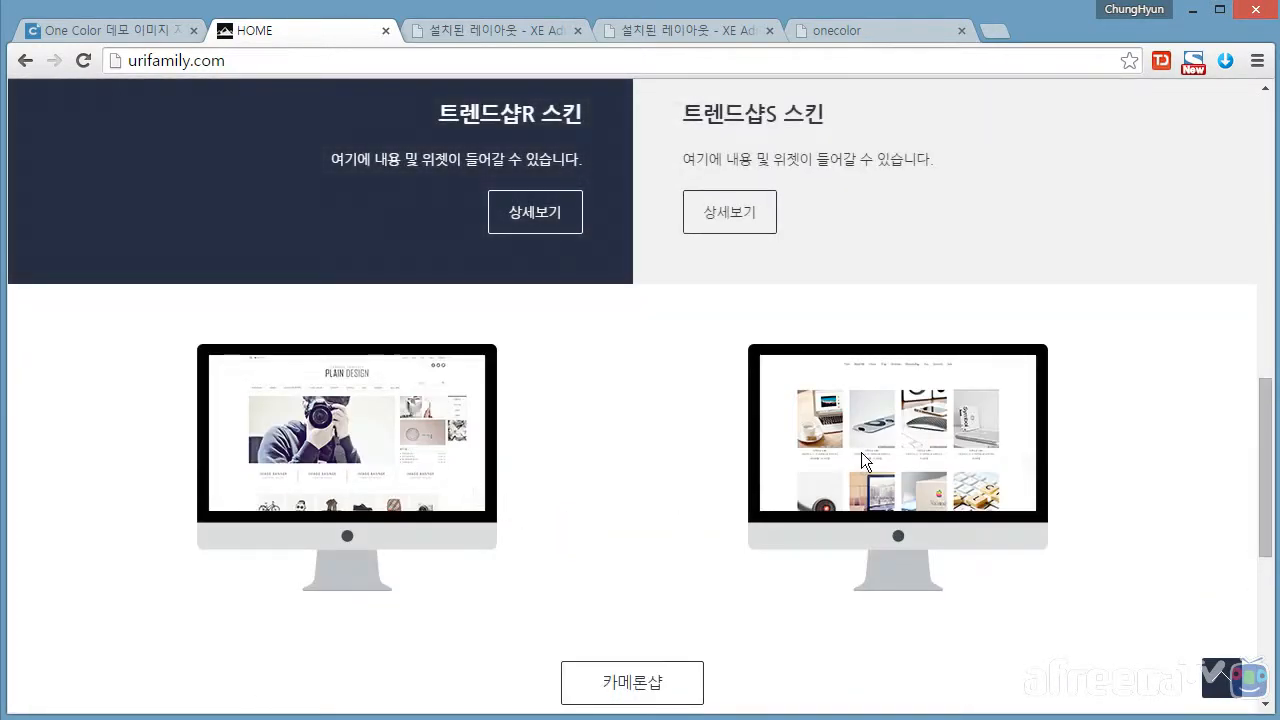
scroll(861, 452, "down", 2)
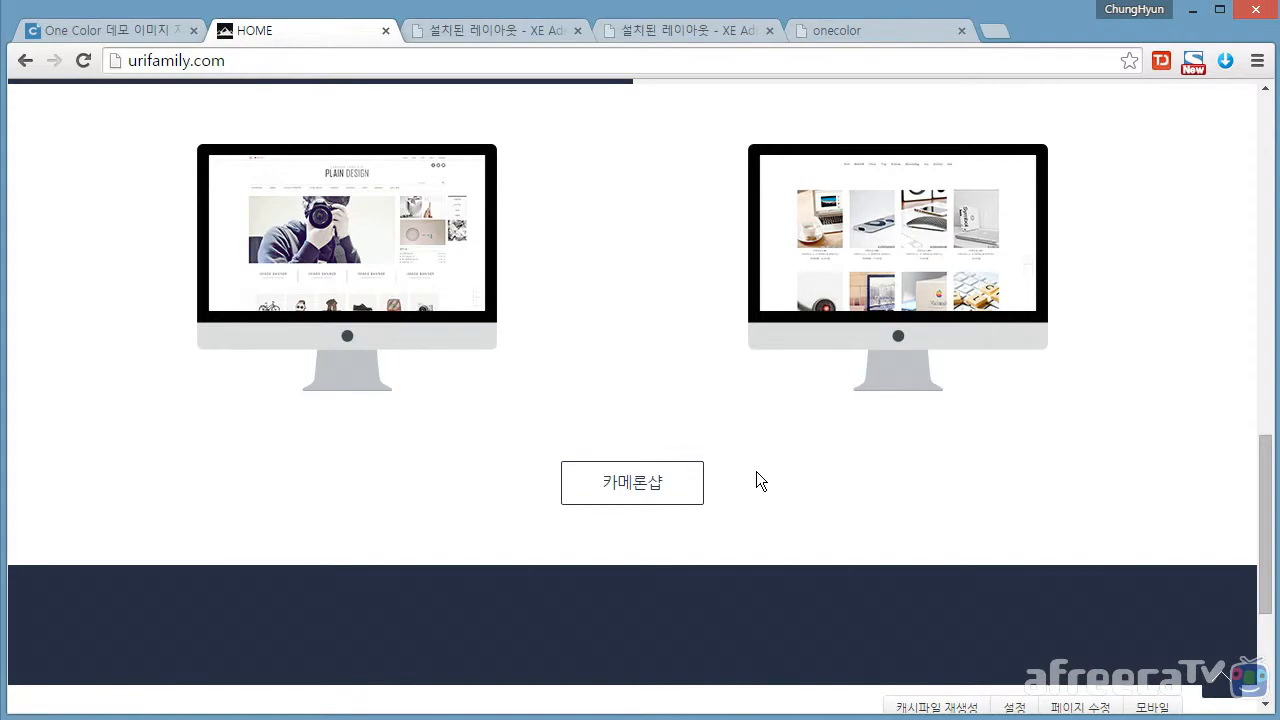
scroll(756, 480, "down", 3)
scroll(726, 392, "up", 2)
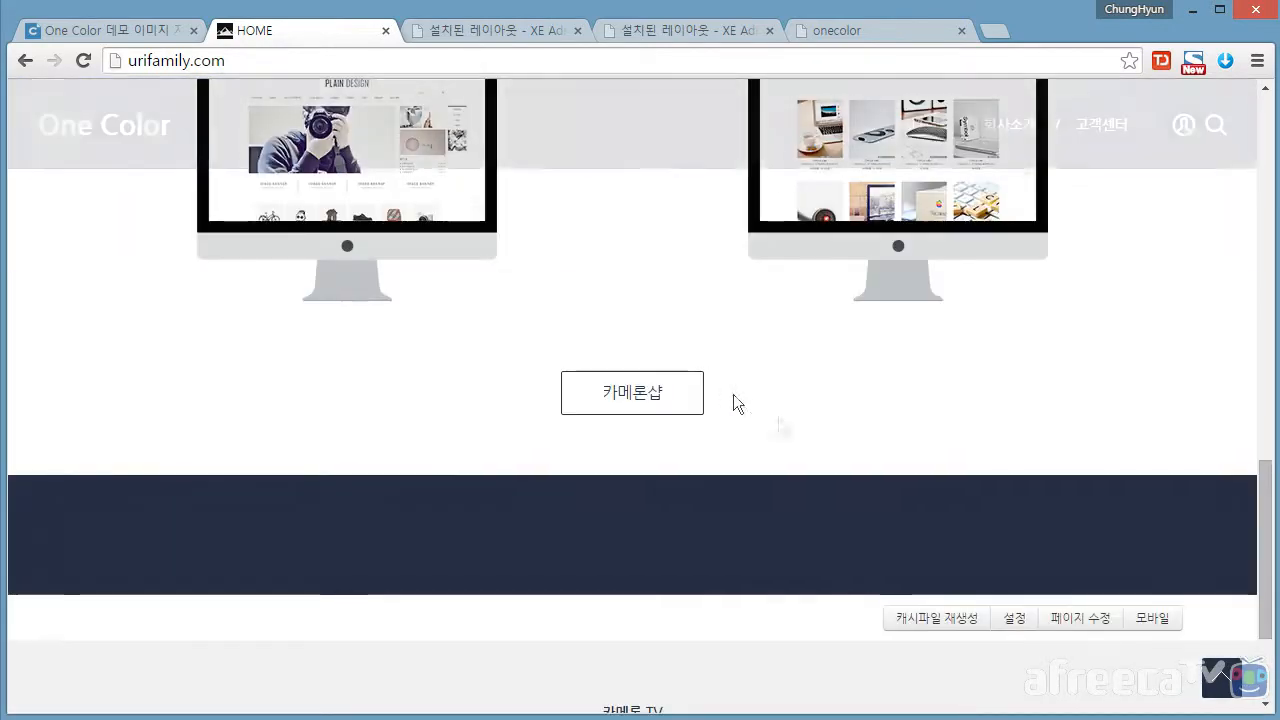
Review the home page from the slide banner through section1 and section2 down to section3
scroll(909, 433, "up", 5)
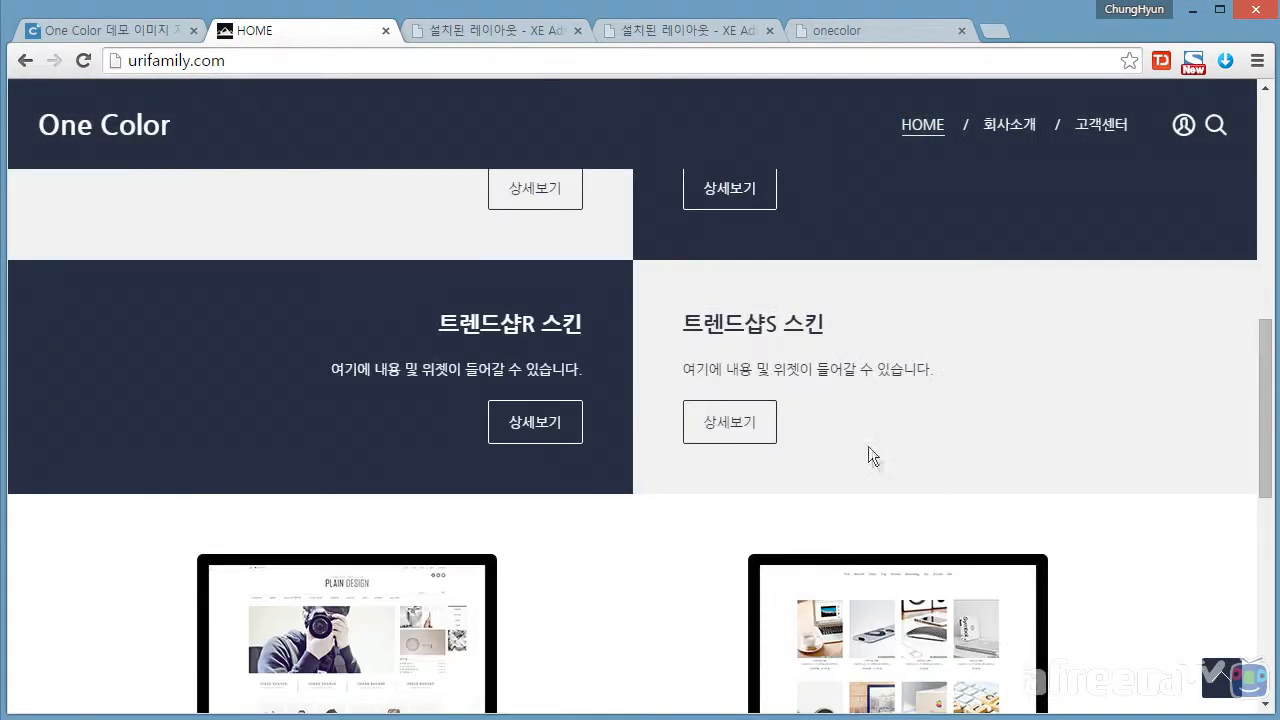
scroll(870, 450, "up", 8)
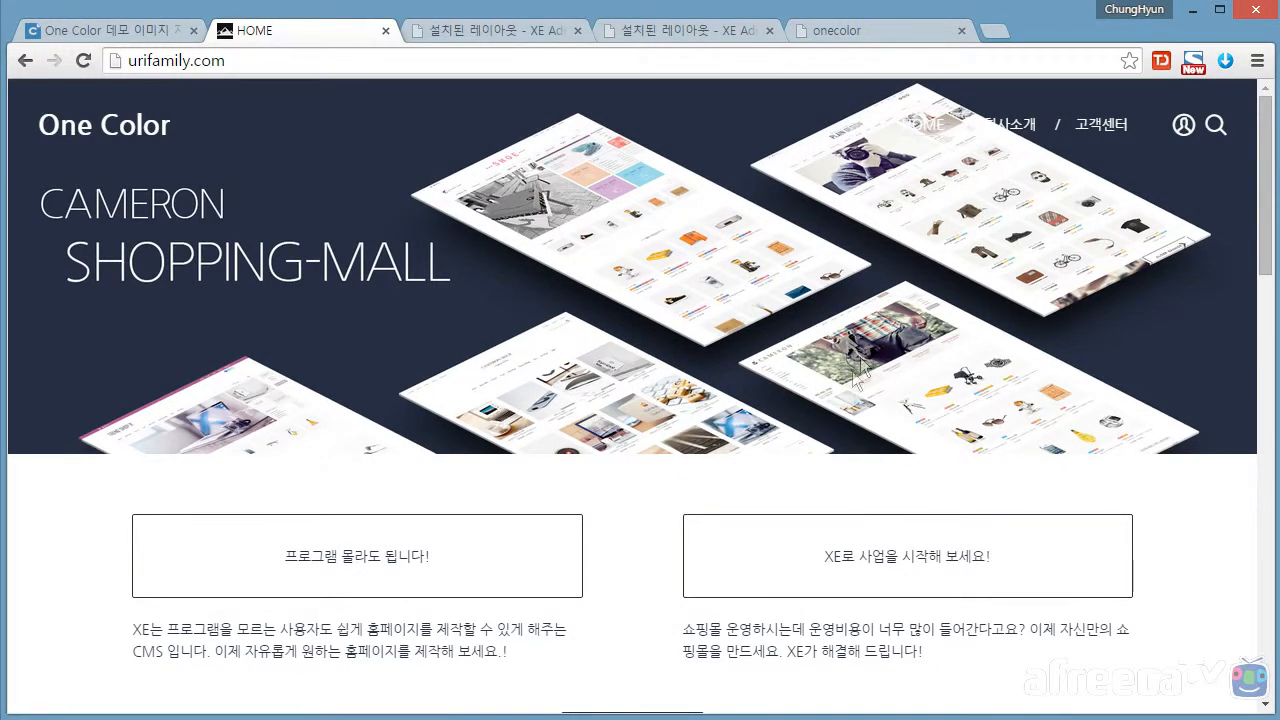
scroll(809, 397, "down", 1)
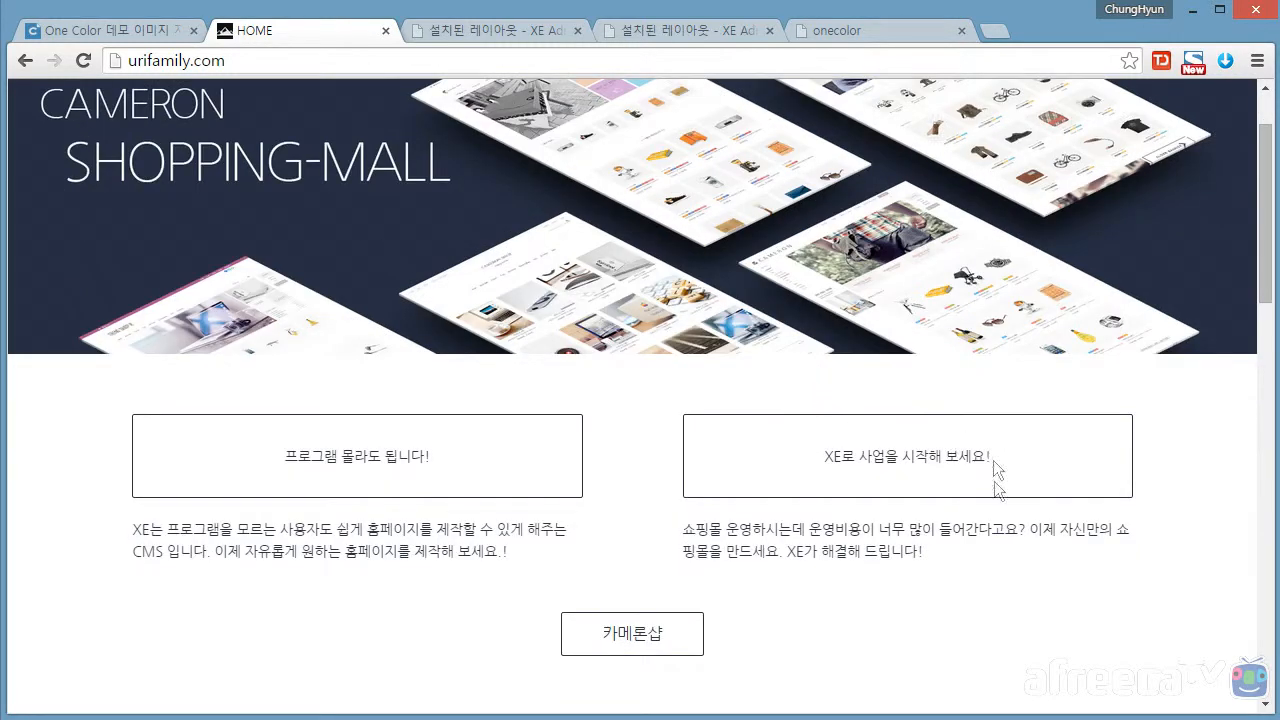
scroll(1040, 420, "down", 3)
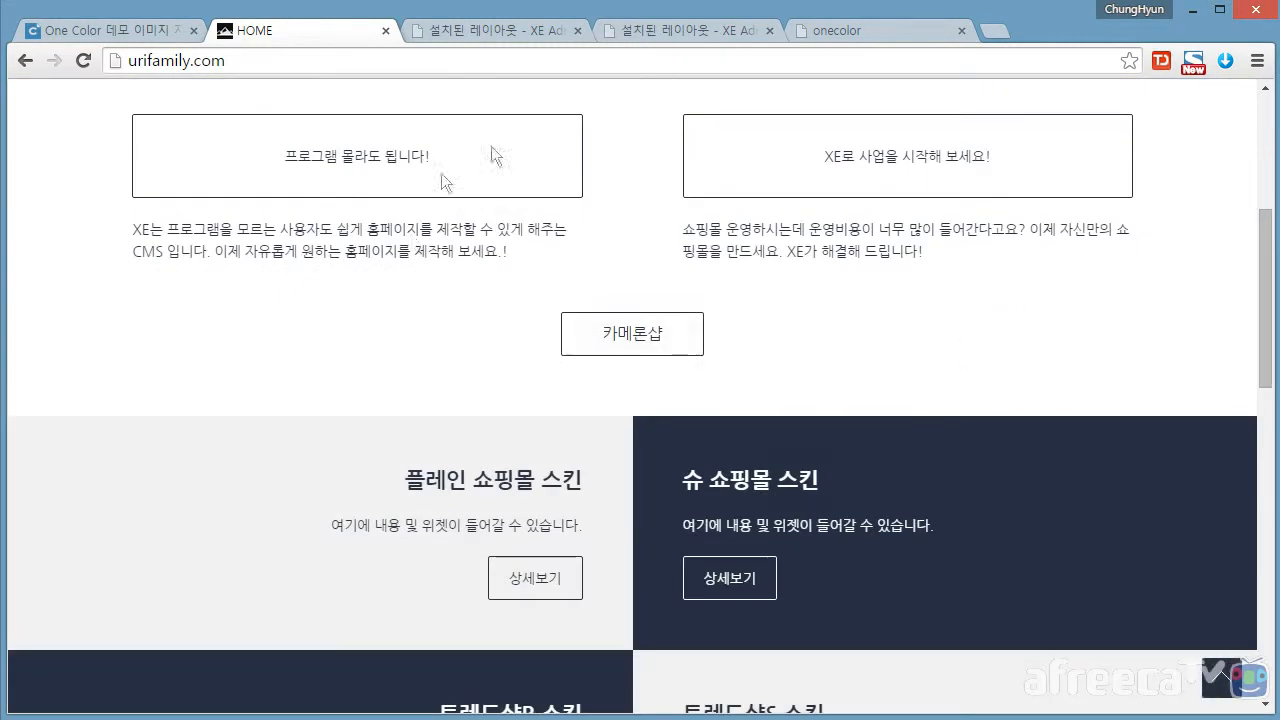
scroll(853, 415, "down", 1)
scroll(850, 406, "down", 1)
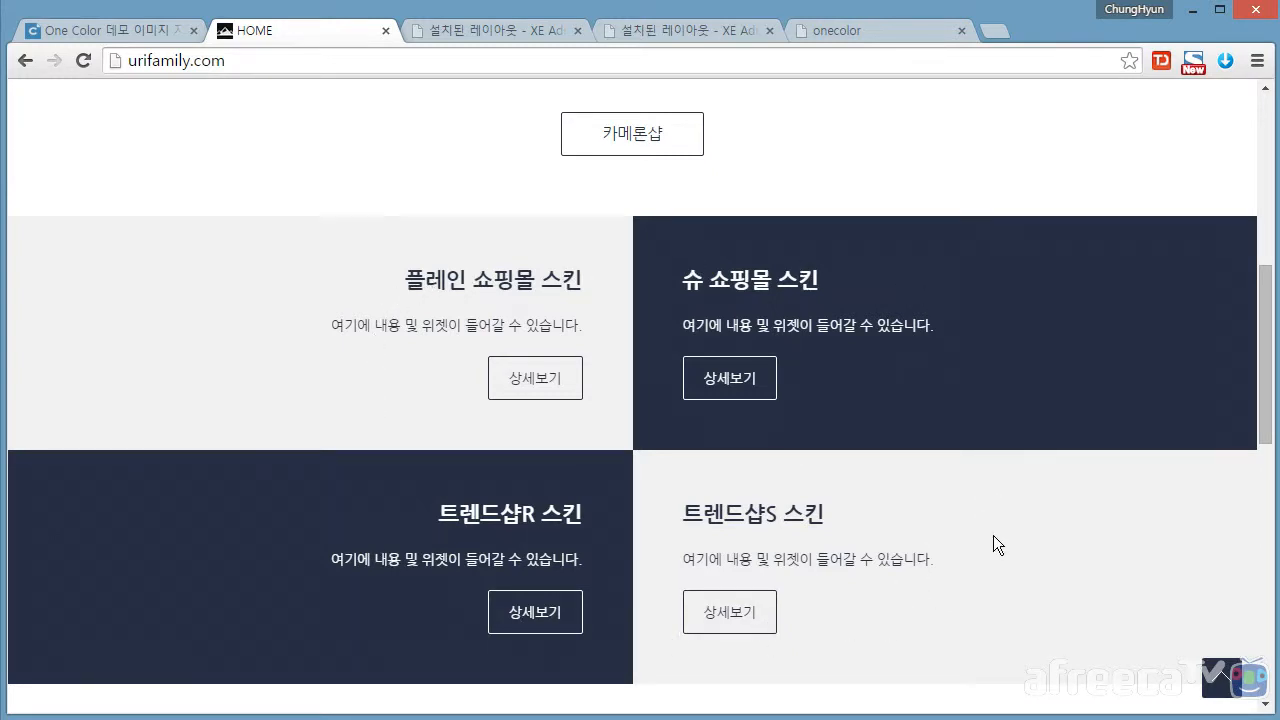
scroll(995, 543, "down", 5)
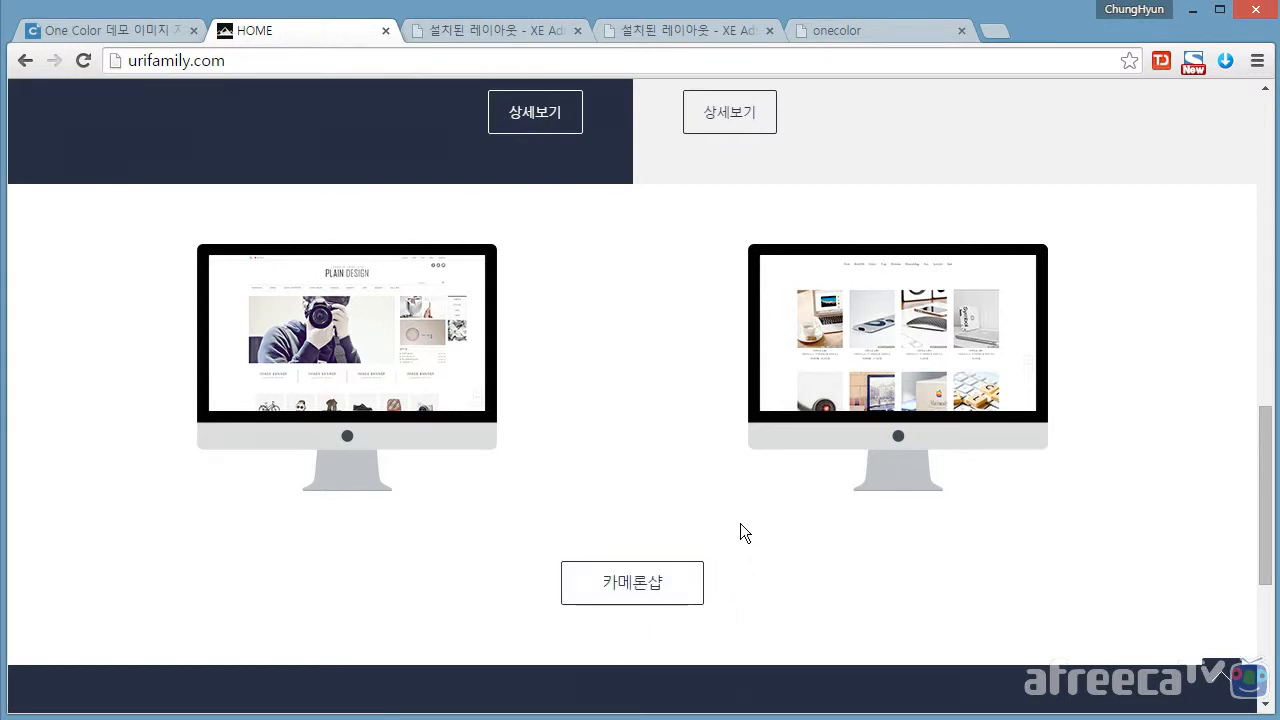
Examine the FAQ and Q&A section below section3 on the onecolor demo page
left_click(863, 28)
scroll(1087, 350, "down", 4)
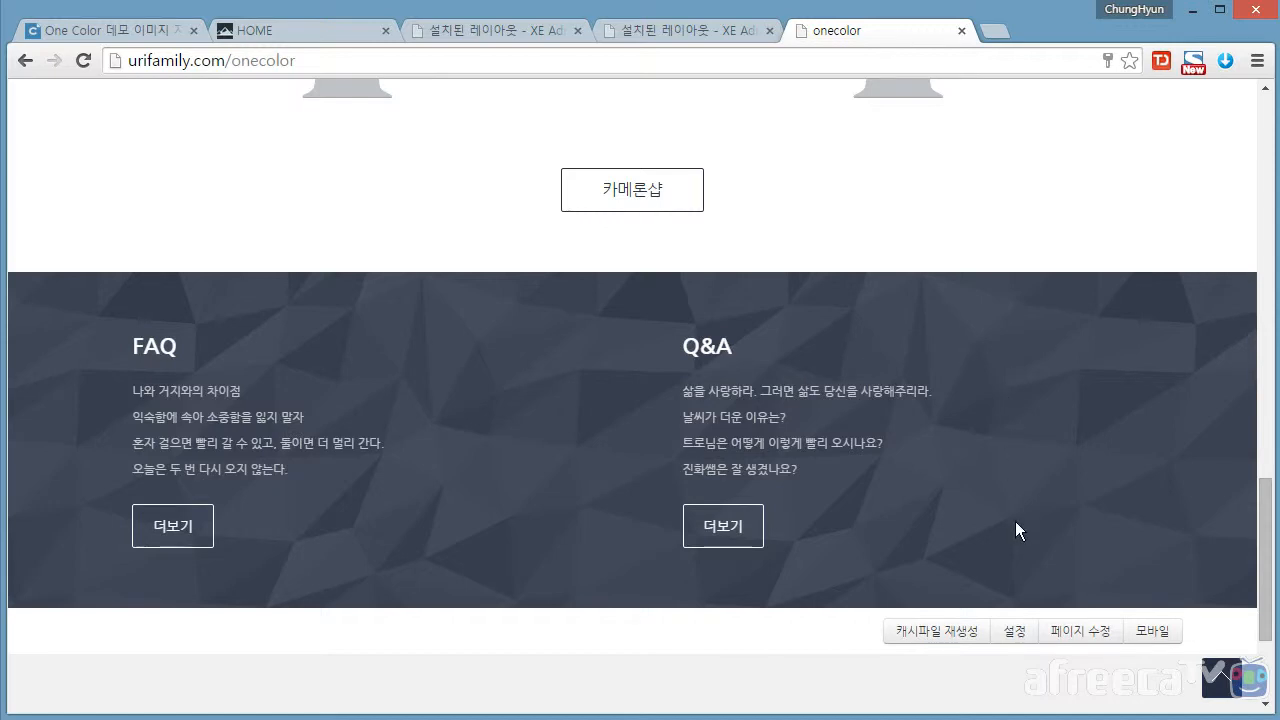
scroll(808, 523, "down", 2)
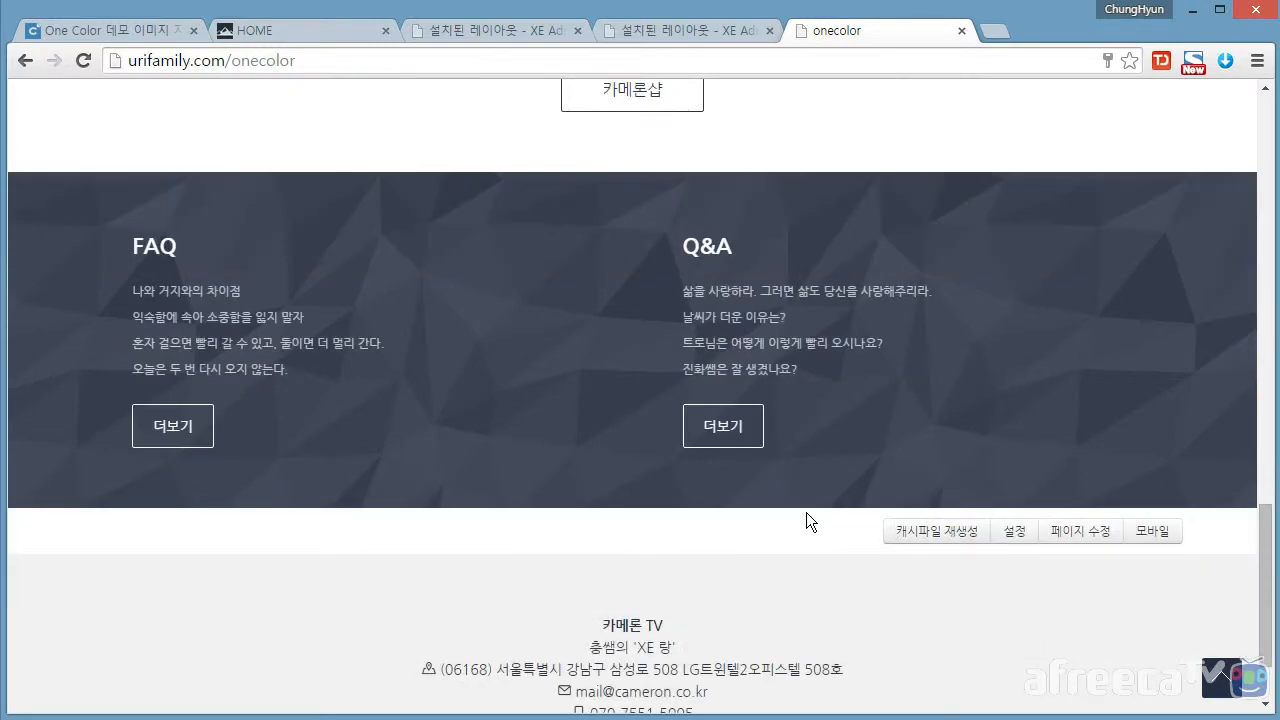
Open the FAQ board under 고객센터 on the demo site and look through its post list
scroll(884, 504, "up", 10)
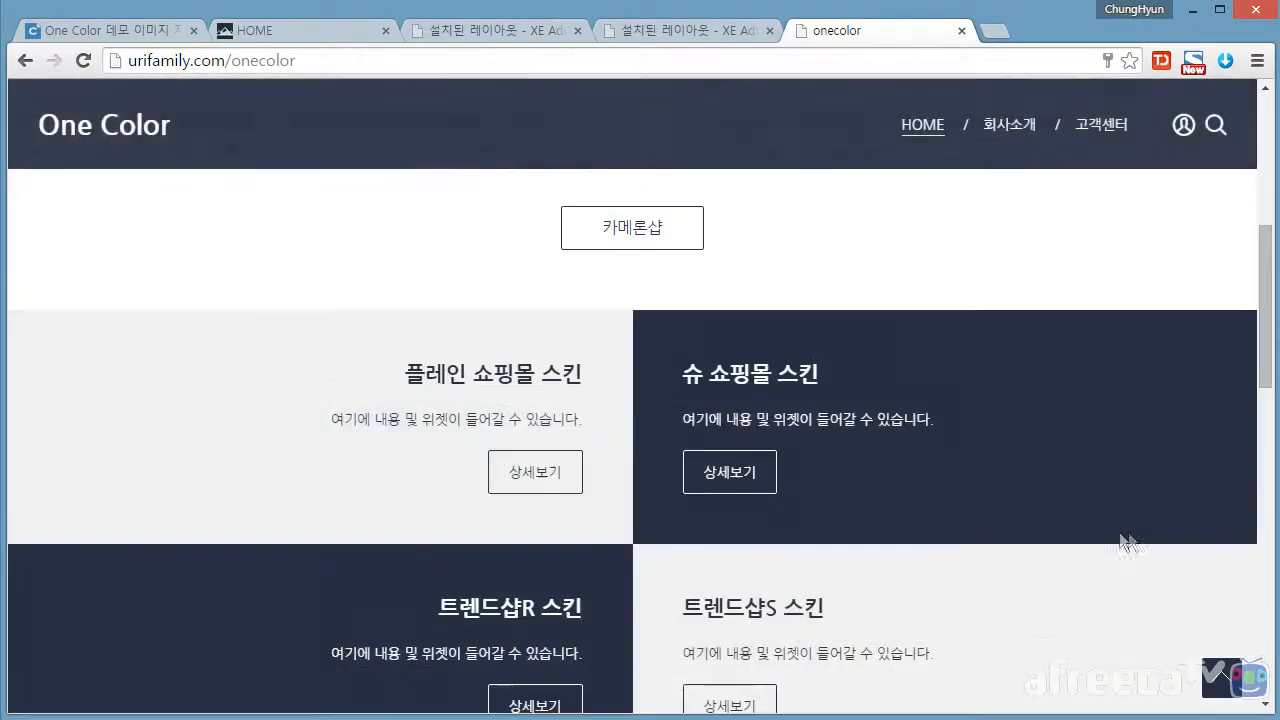
scroll(1037, 519, "up", 4)
mouse_move(1115, 140)
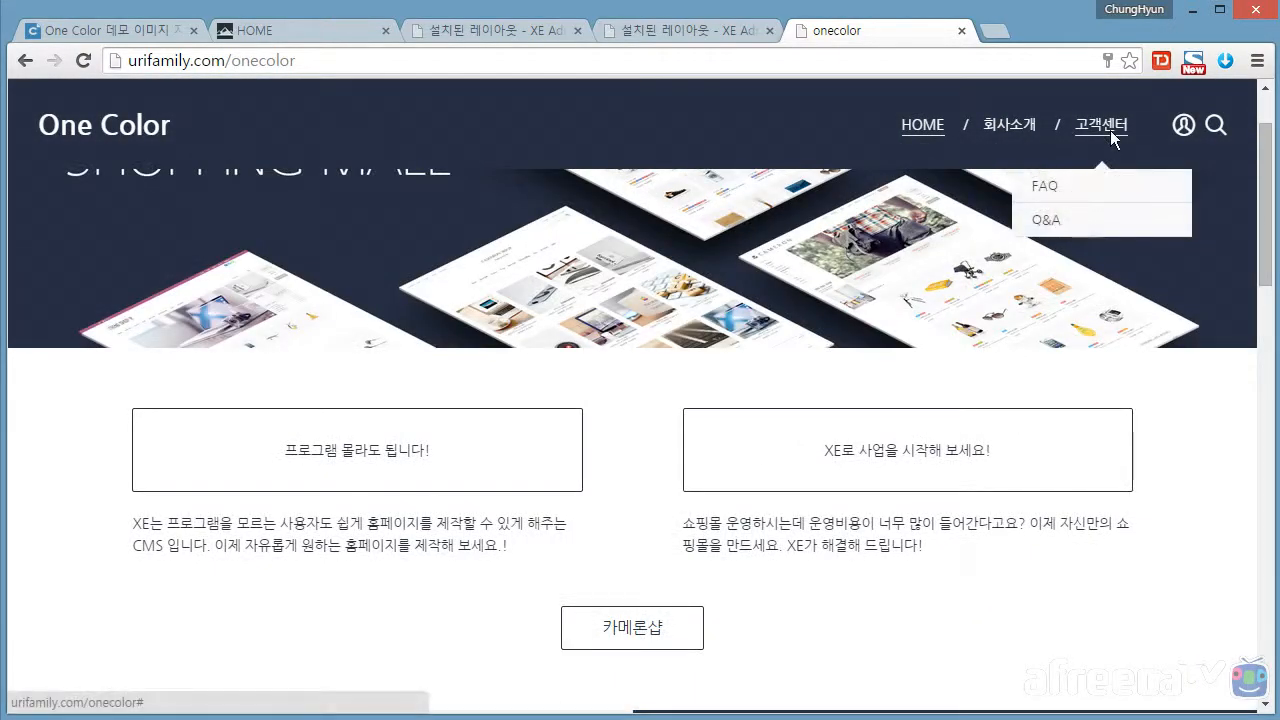
left_click(1056, 200)
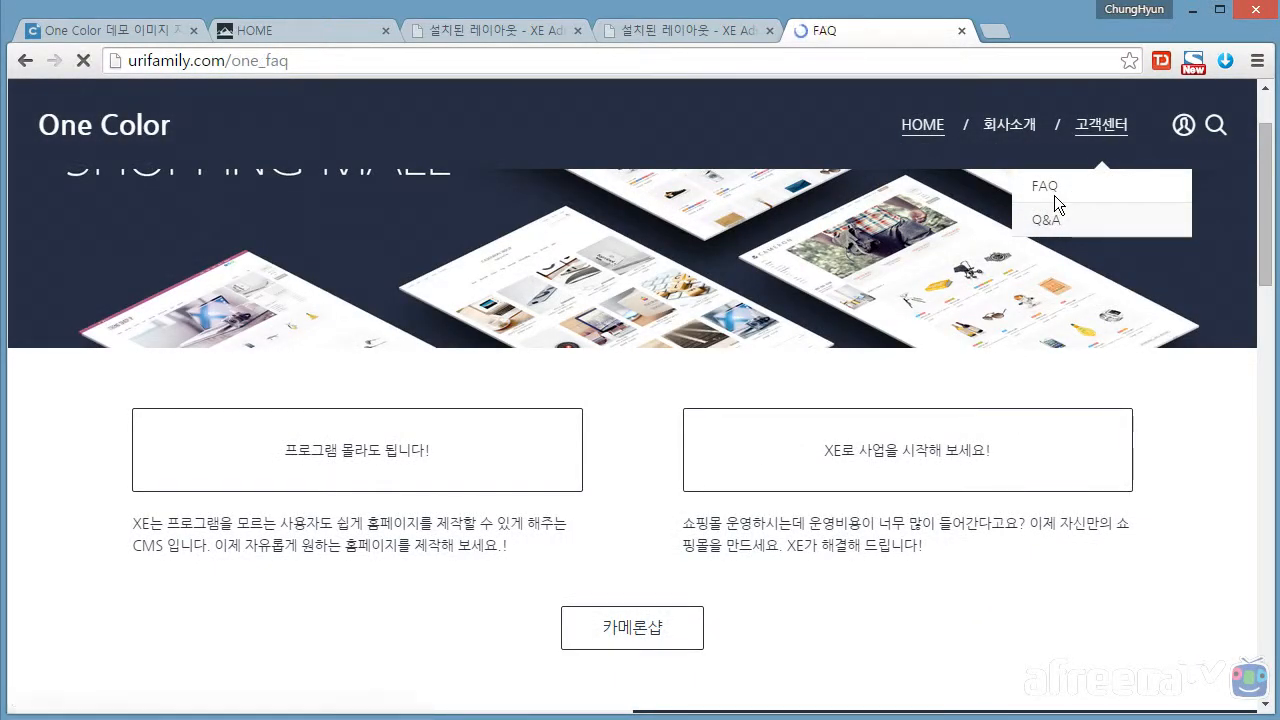
scroll(1151, 414, "down", 4)
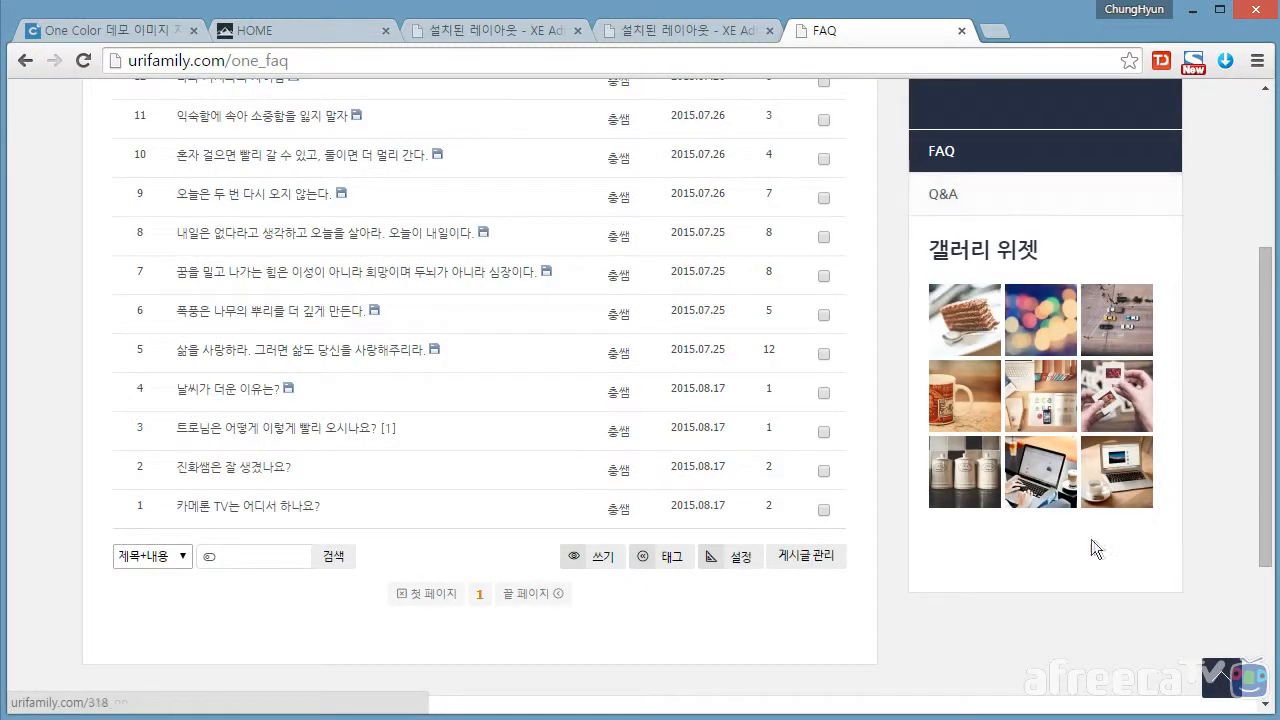
scroll(931, 566, "up", 2)
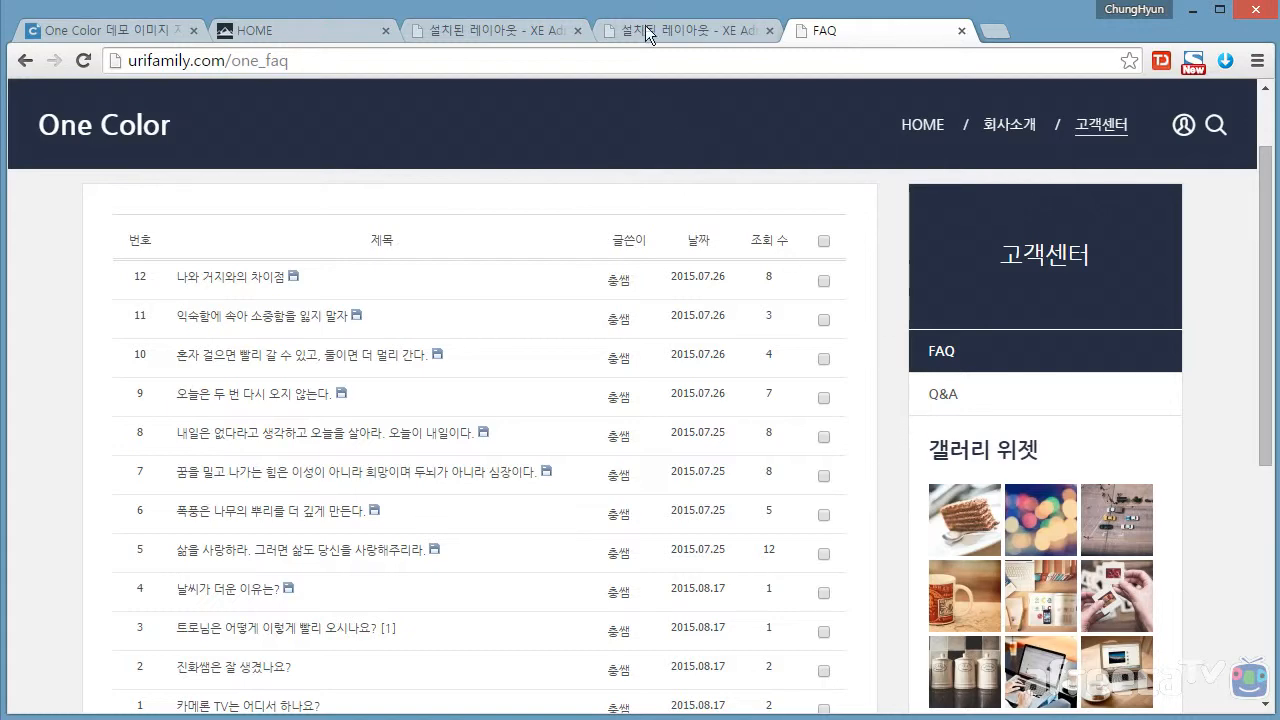
Return to the home page and review it from the area below section3 back up to the slide banner
left_click(680, 32)
left_click(490, 31)
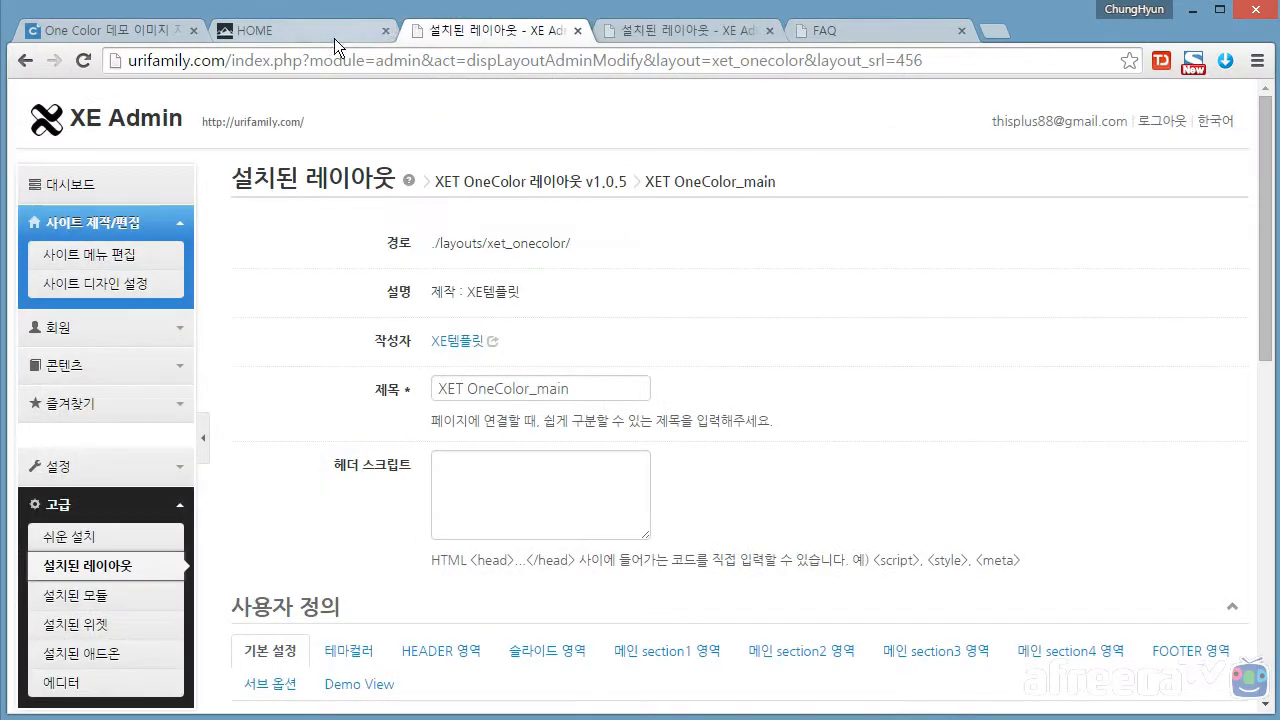
left_click(355, 34)
scroll(826, 414, "up", 3)
scroll(825, 413, "up", 4)
scroll(1131, 547, "down", 6)
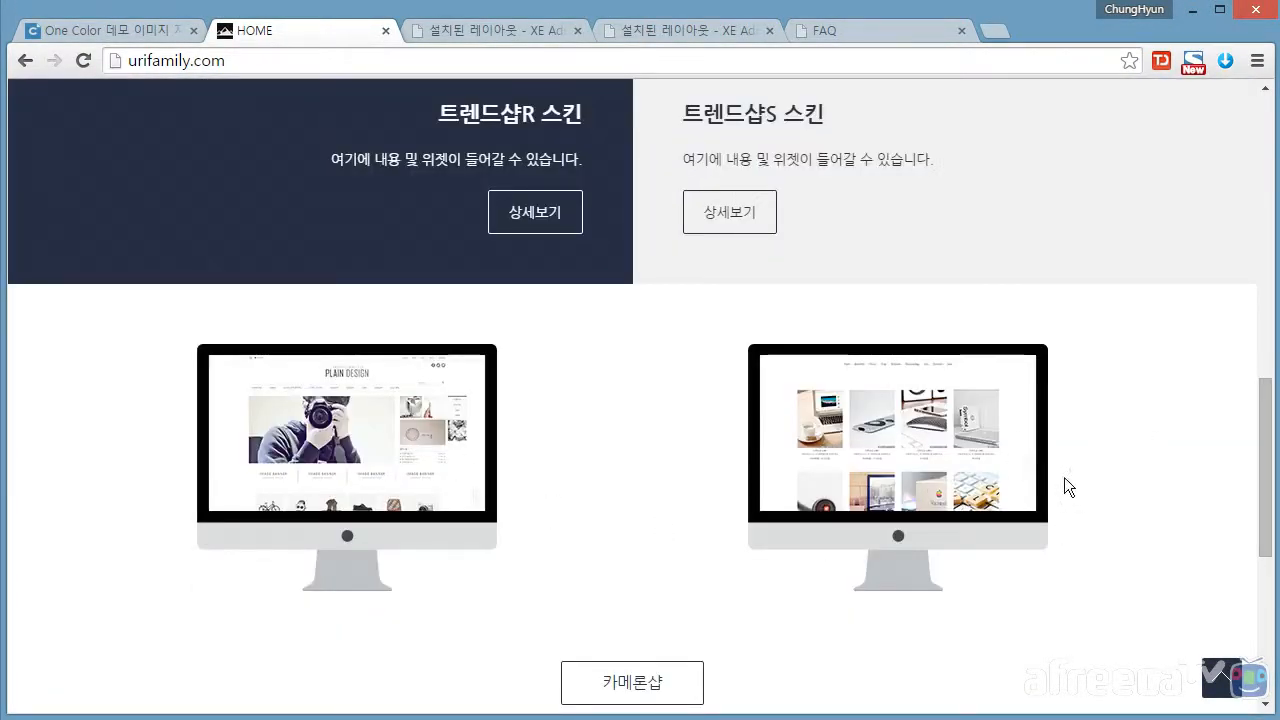
scroll(1082, 485, "down", 3)
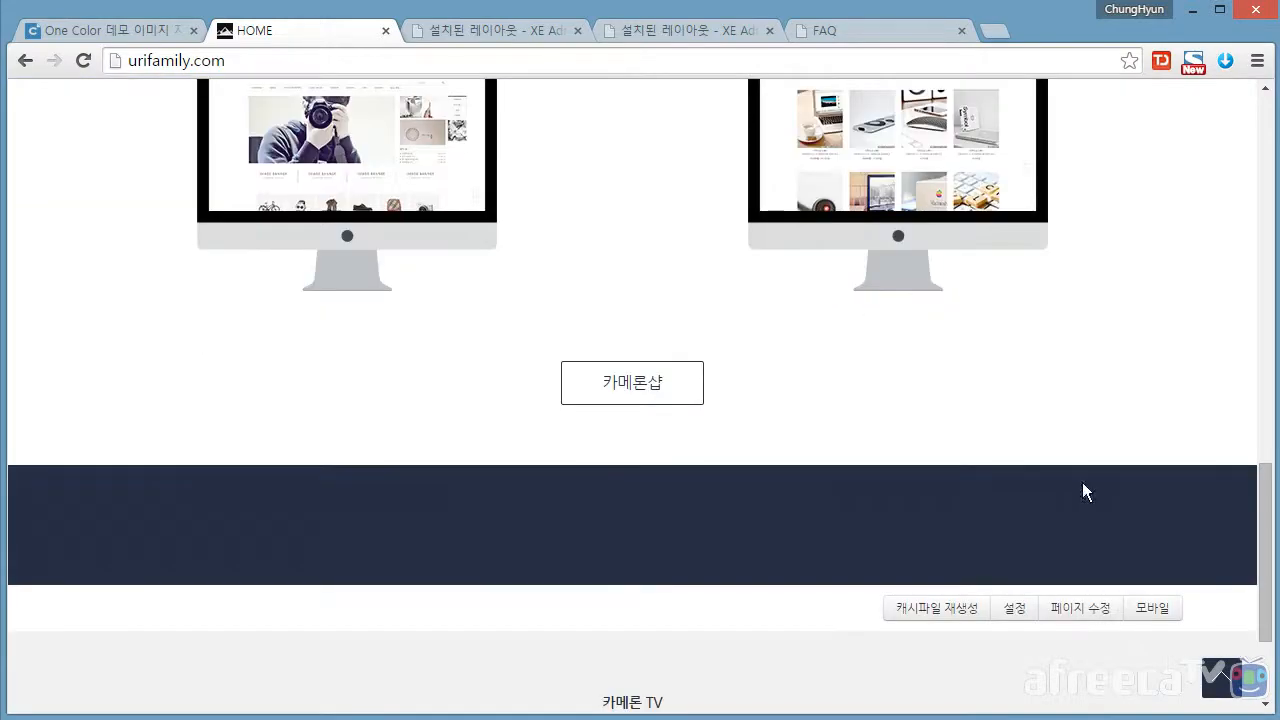
scroll(1109, 409, "up", 4)
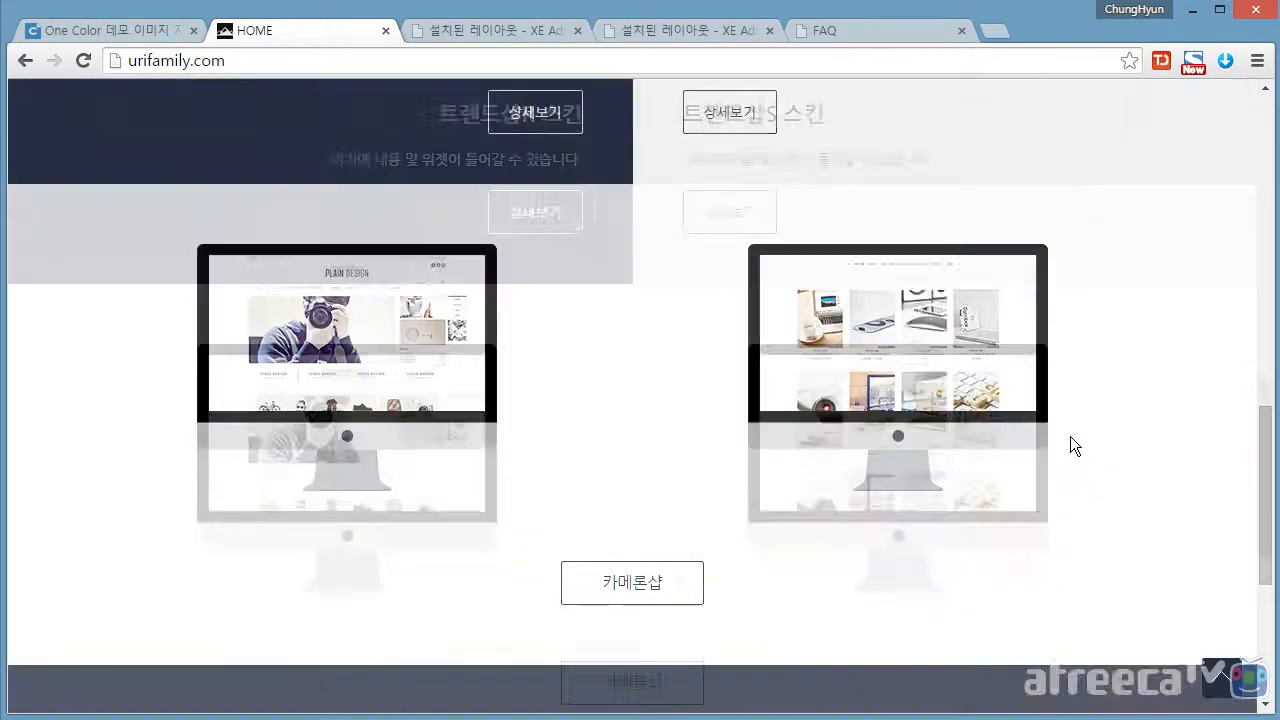
scroll(1110, 443, "up", 2)
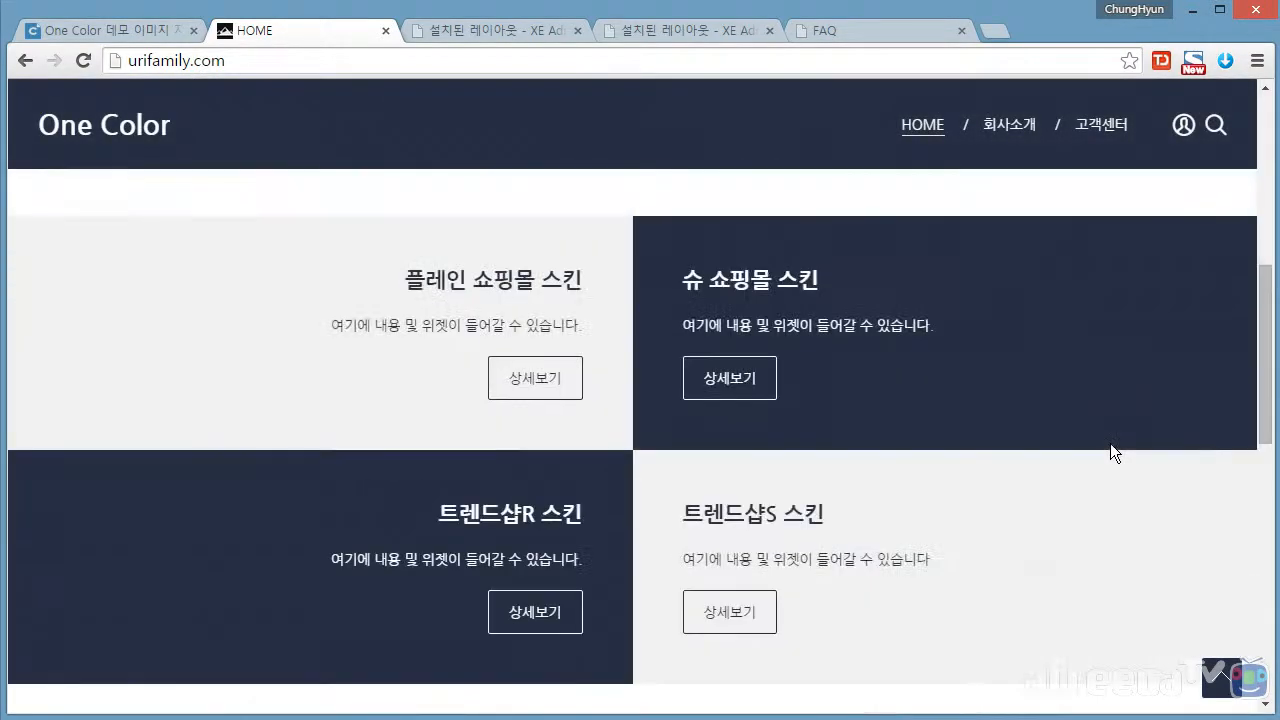
scroll(1110, 443, "up", 2)
scroll(1110, 443, "up", 4)
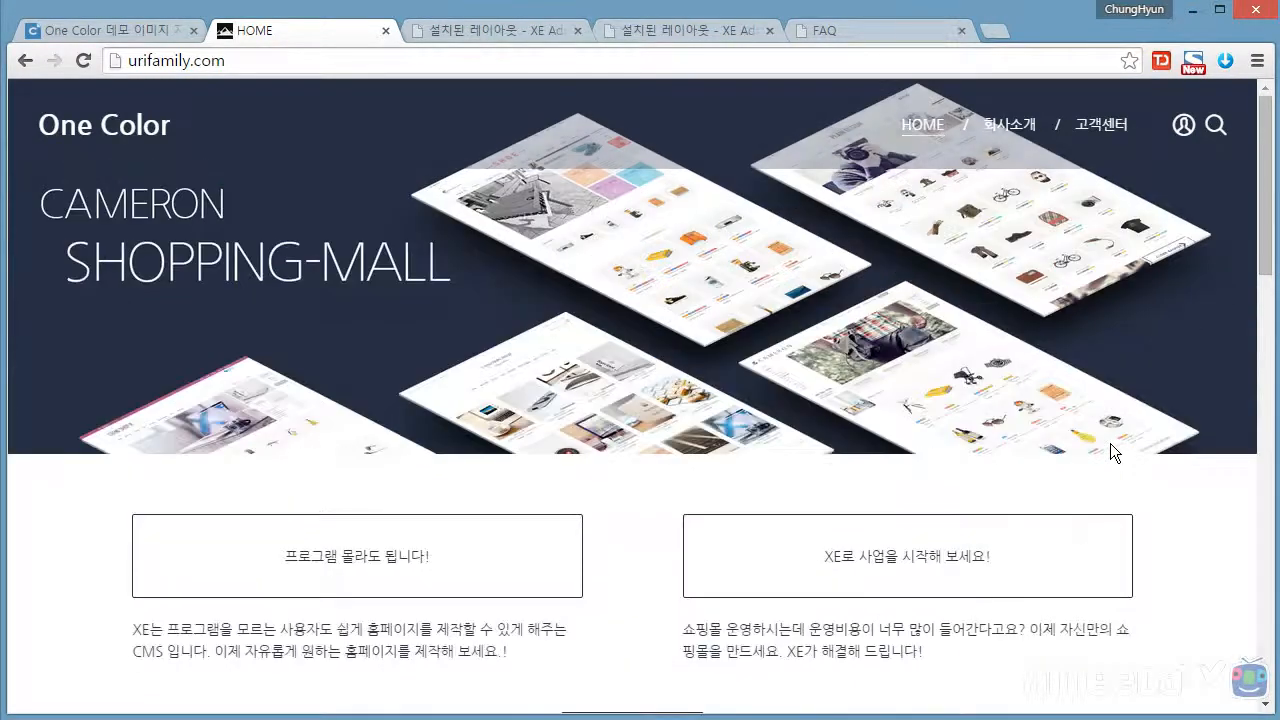